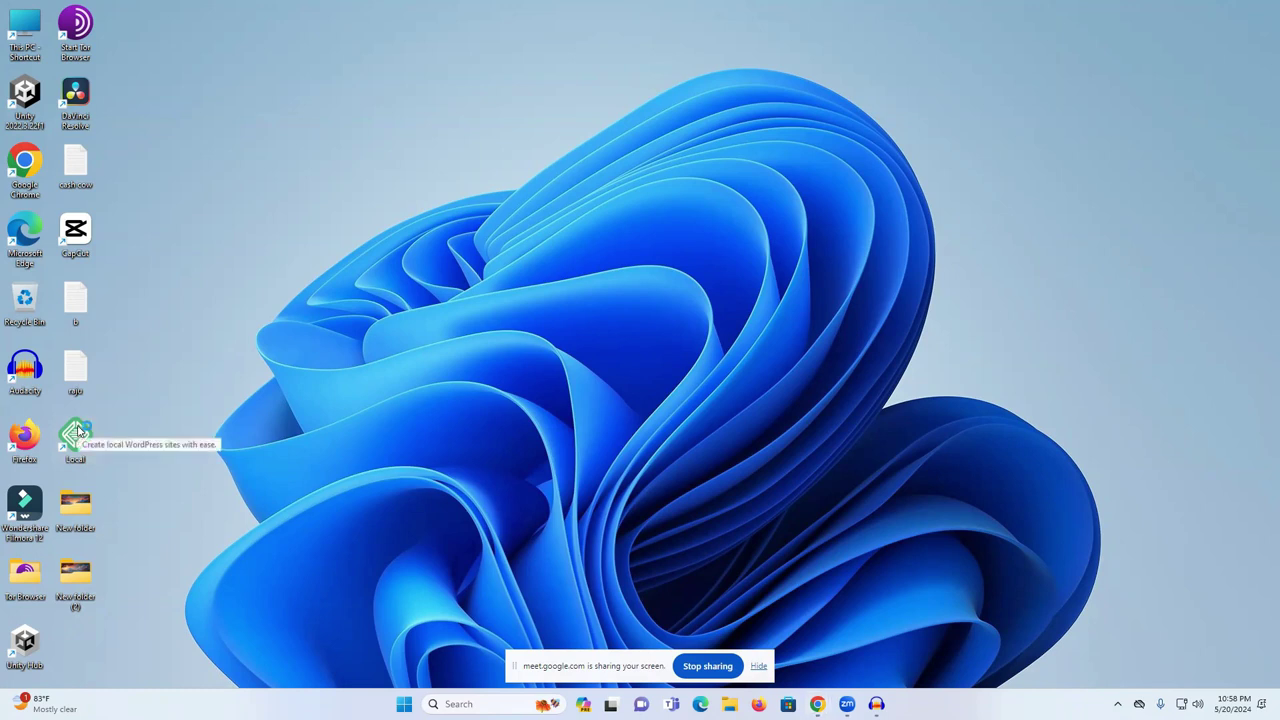
# Step: Launch Local from the desktop, select the existing WordPress site and start it
pyautogui.doubleClick(75, 432)
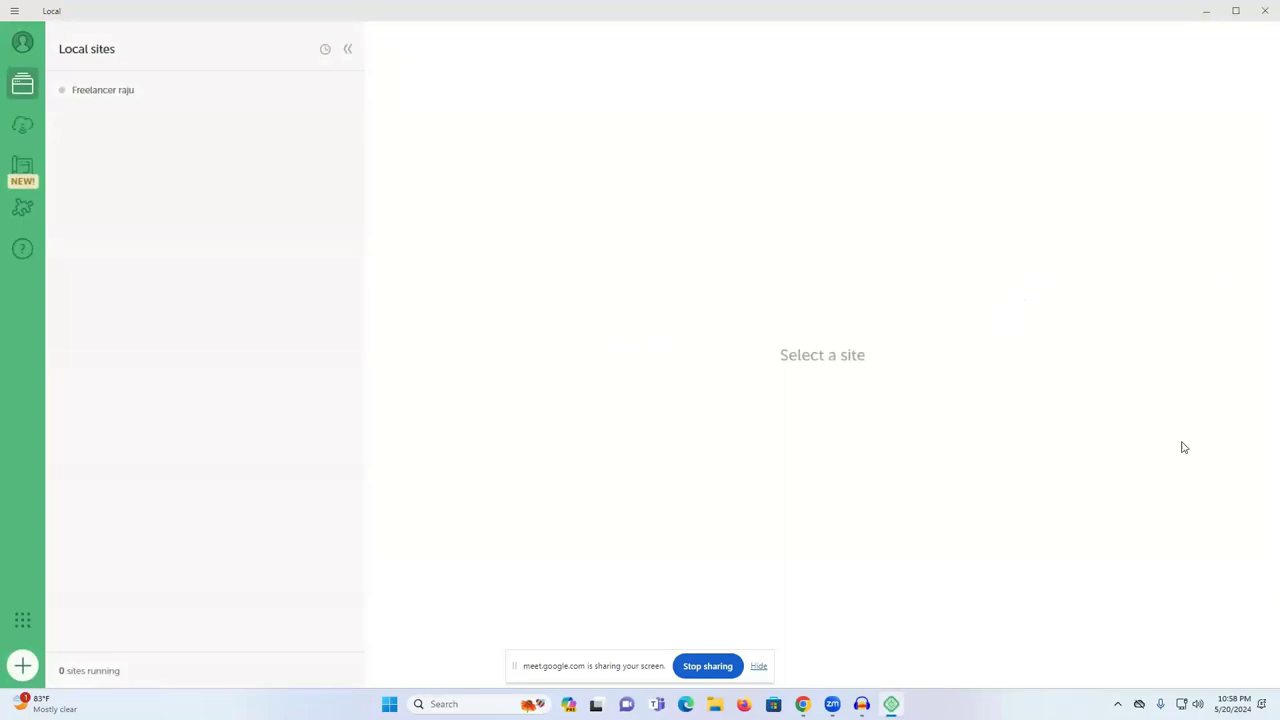
pyautogui.click(109, 100)
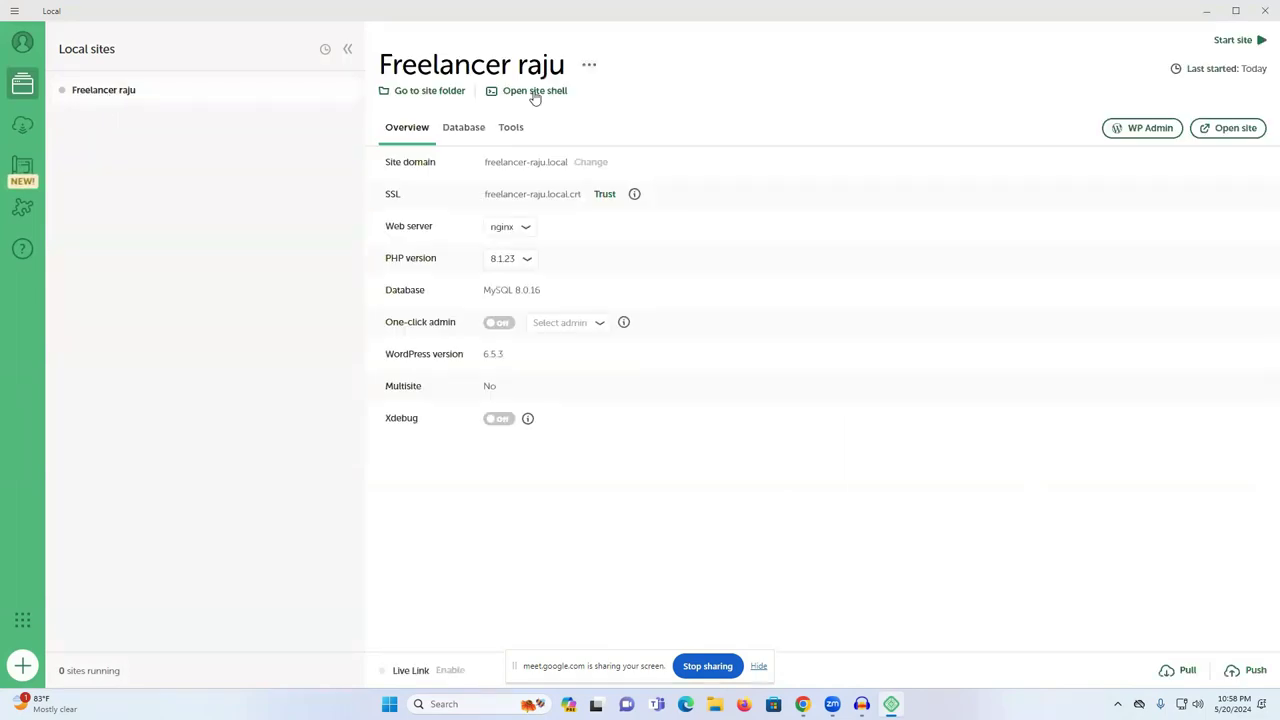
pyautogui.click(1219, 45)
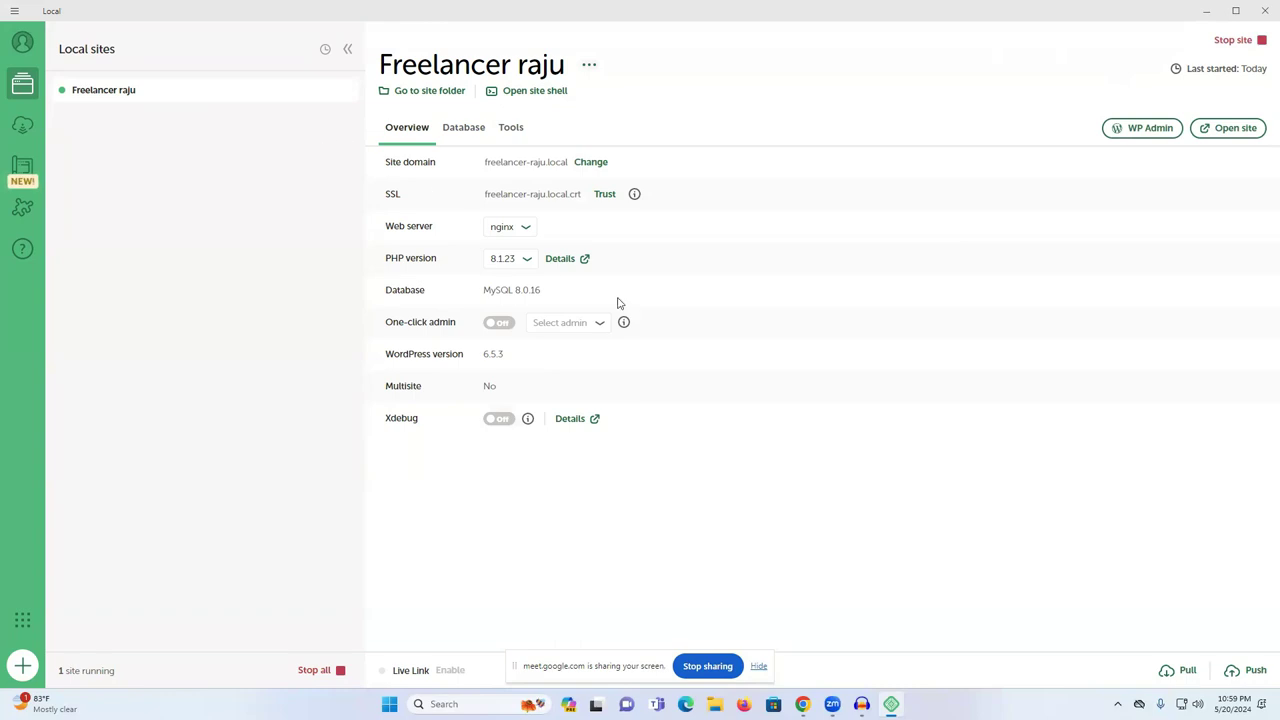
# Step: Open the local site's WordPress admin and log in with the first saved username and its stored password
pyautogui.click(1135, 130)
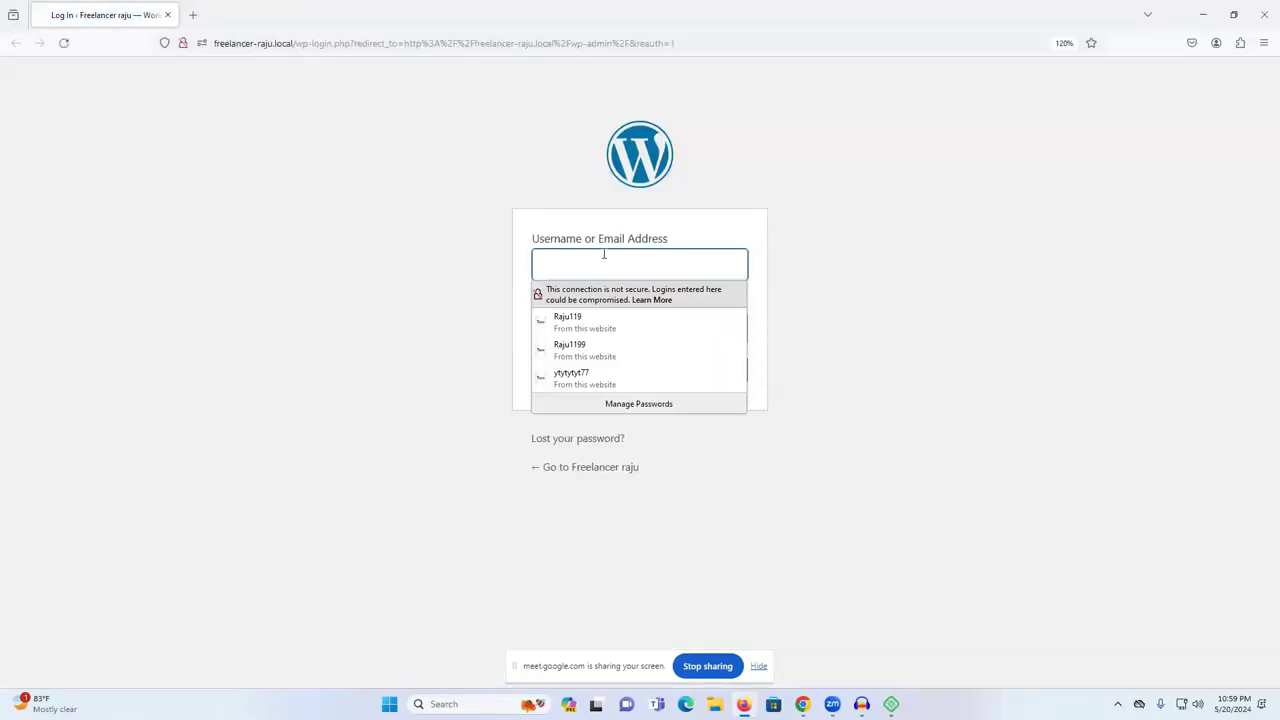
pyautogui.click(580, 320)
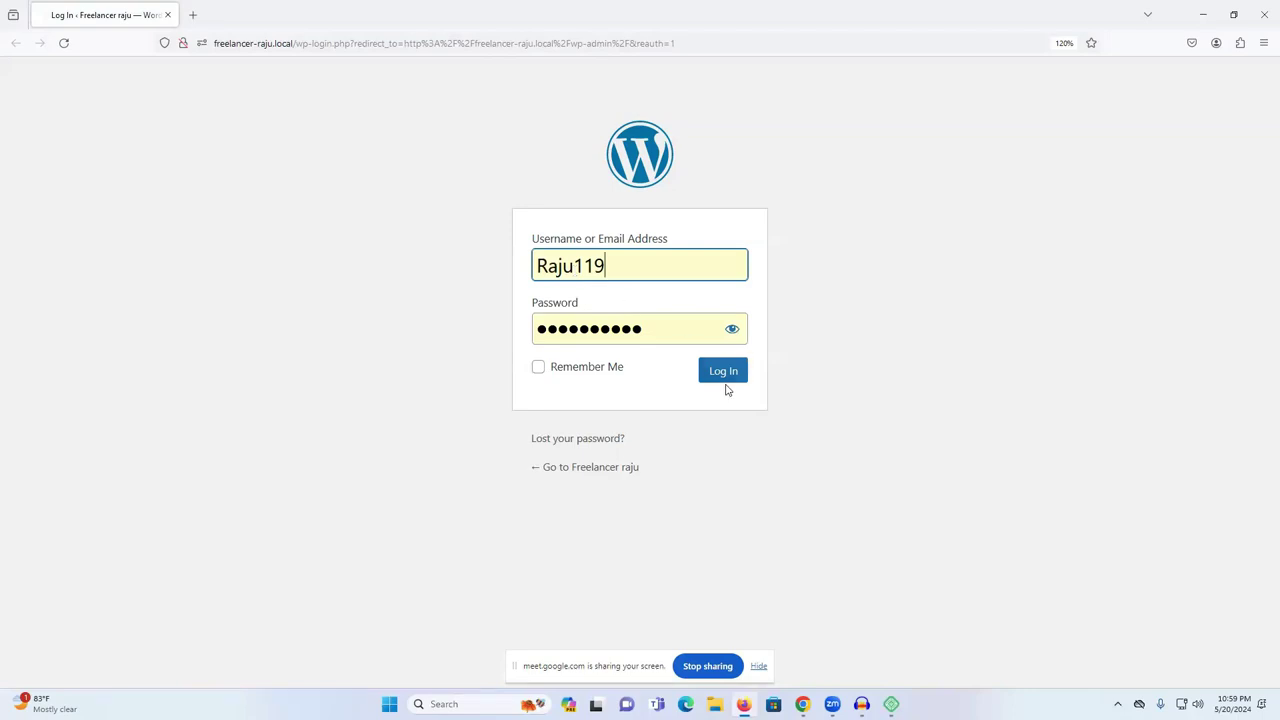
pyautogui.click(729, 374)
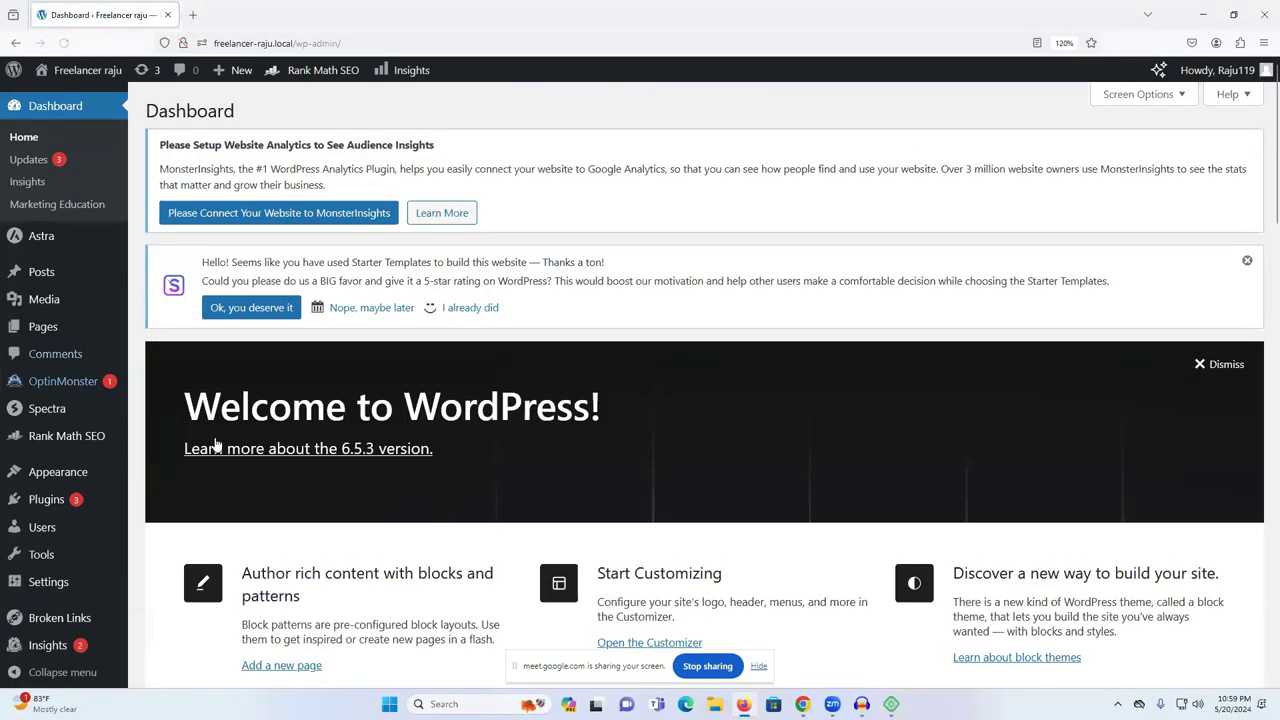
# Step: Look over the local site's WordPress dashboard, including the Plugins and Users entries, and close the browser window
pyautogui.scroll(-15, 546, 426)
pyautogui.moveTo(82, 505)
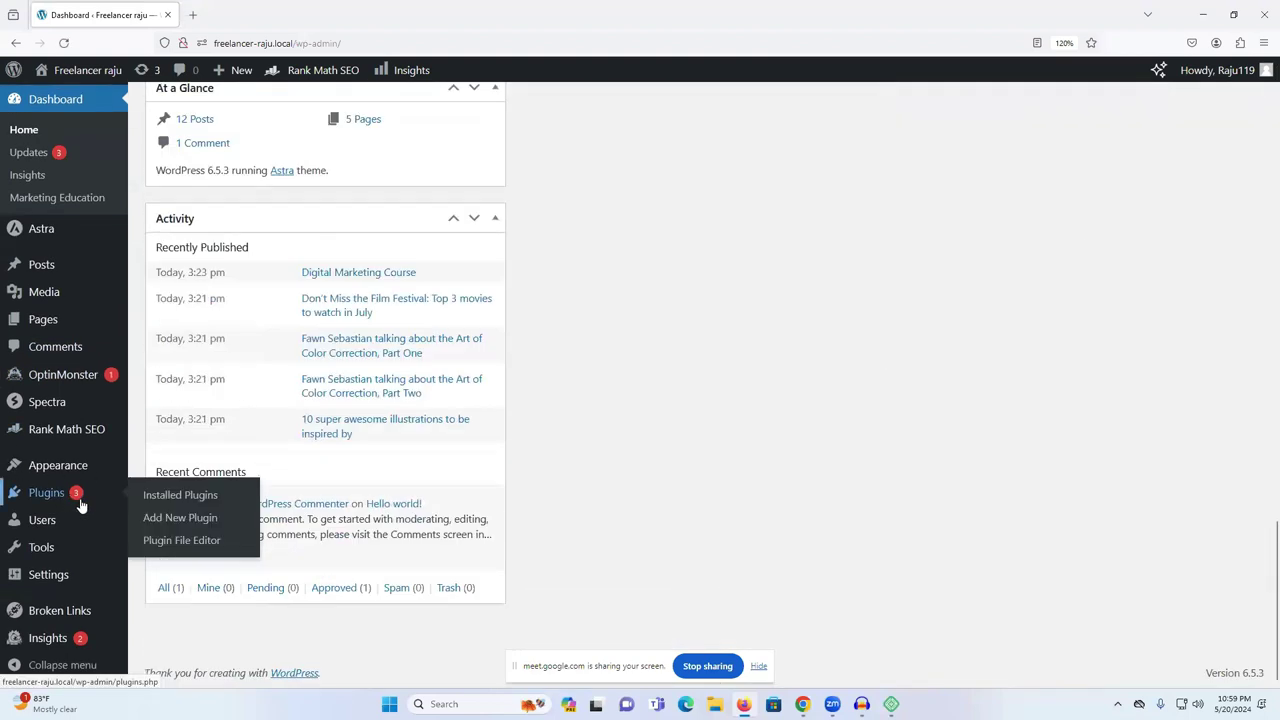
pyautogui.scroll(12, 82, 510)
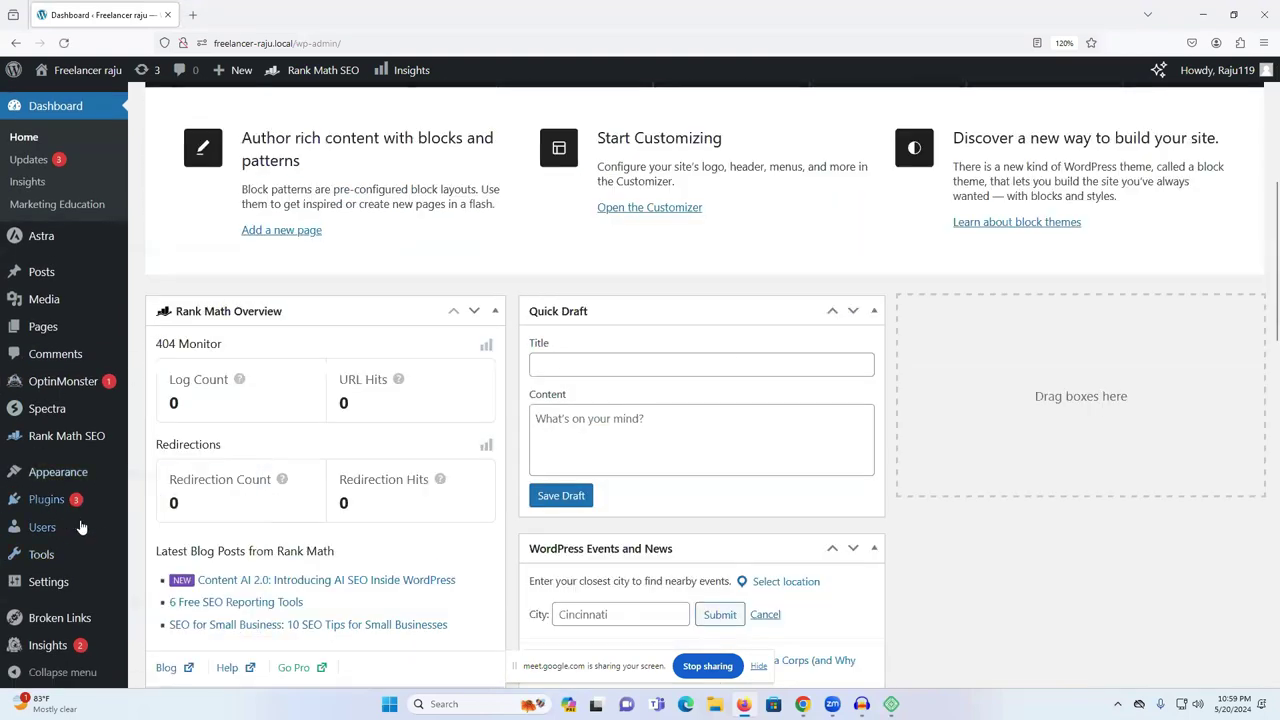
pyautogui.moveTo(85, 533)
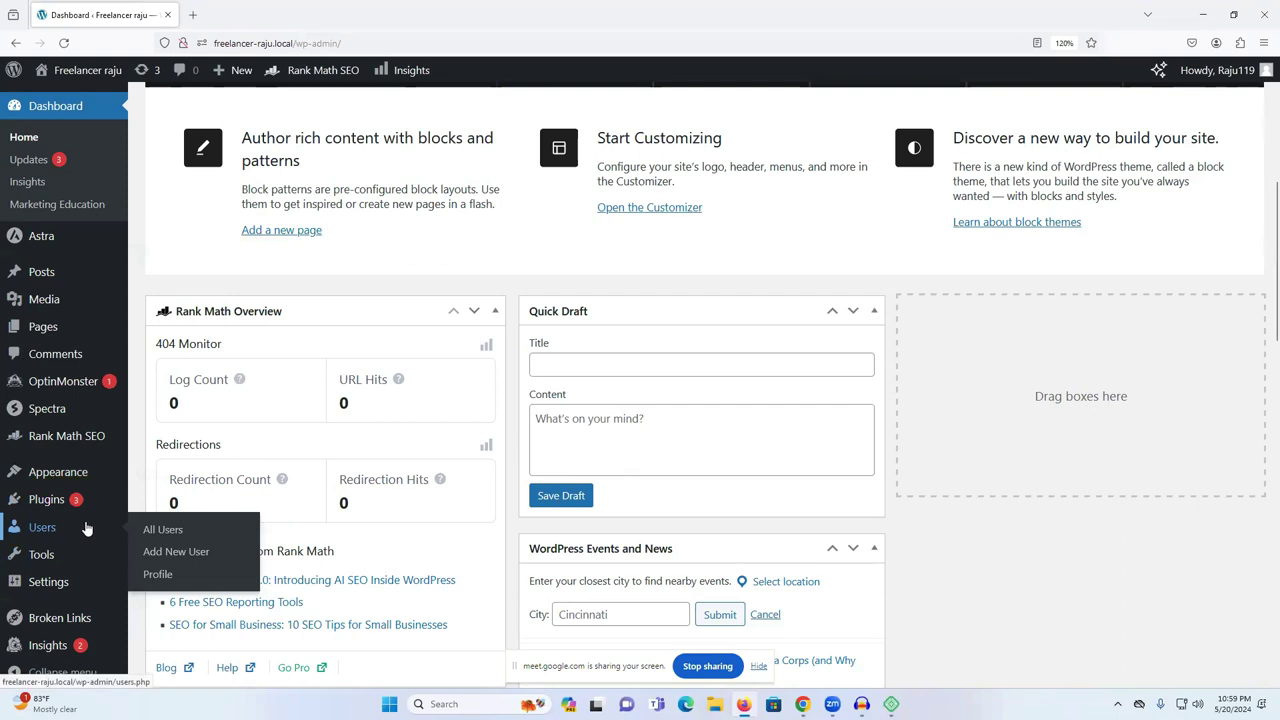
pyautogui.scroll(-3, 87, 528)
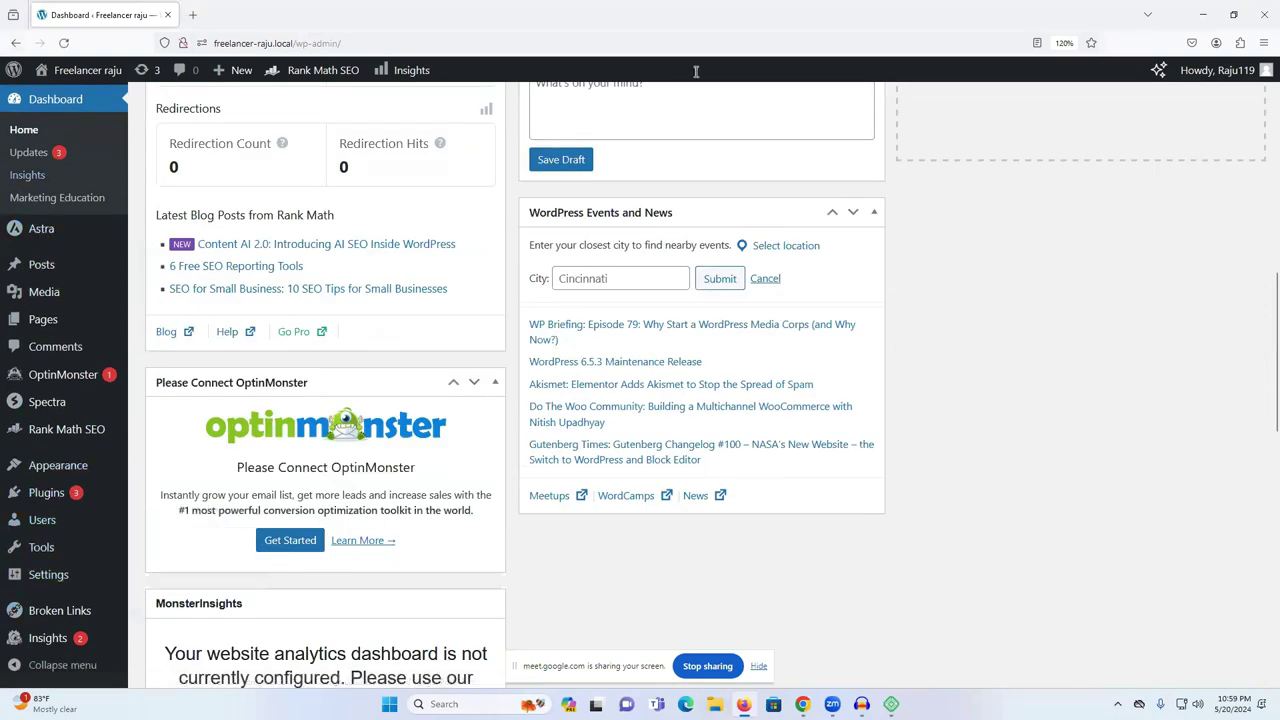
pyautogui.click(1262, 8)
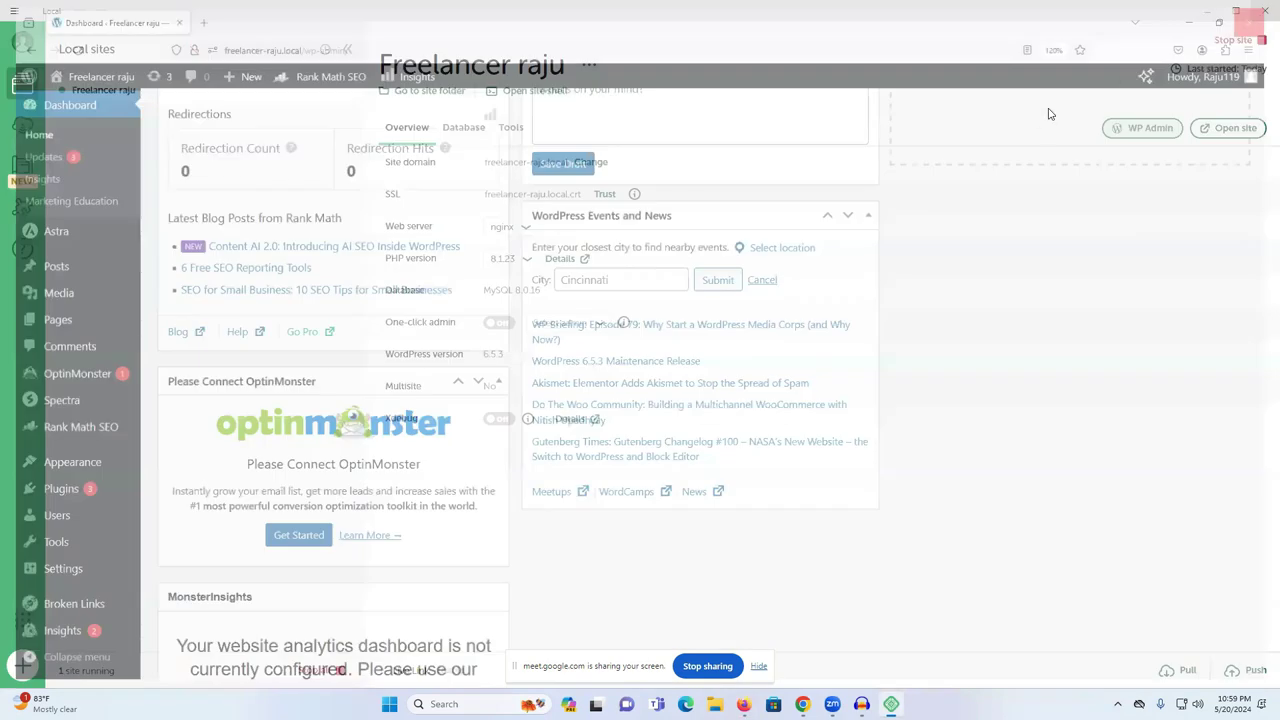
# Step: Switch to Chrome and open the WordPress admin dashboard of the Life Tap Agency site
pyautogui.moveTo(801, 702)
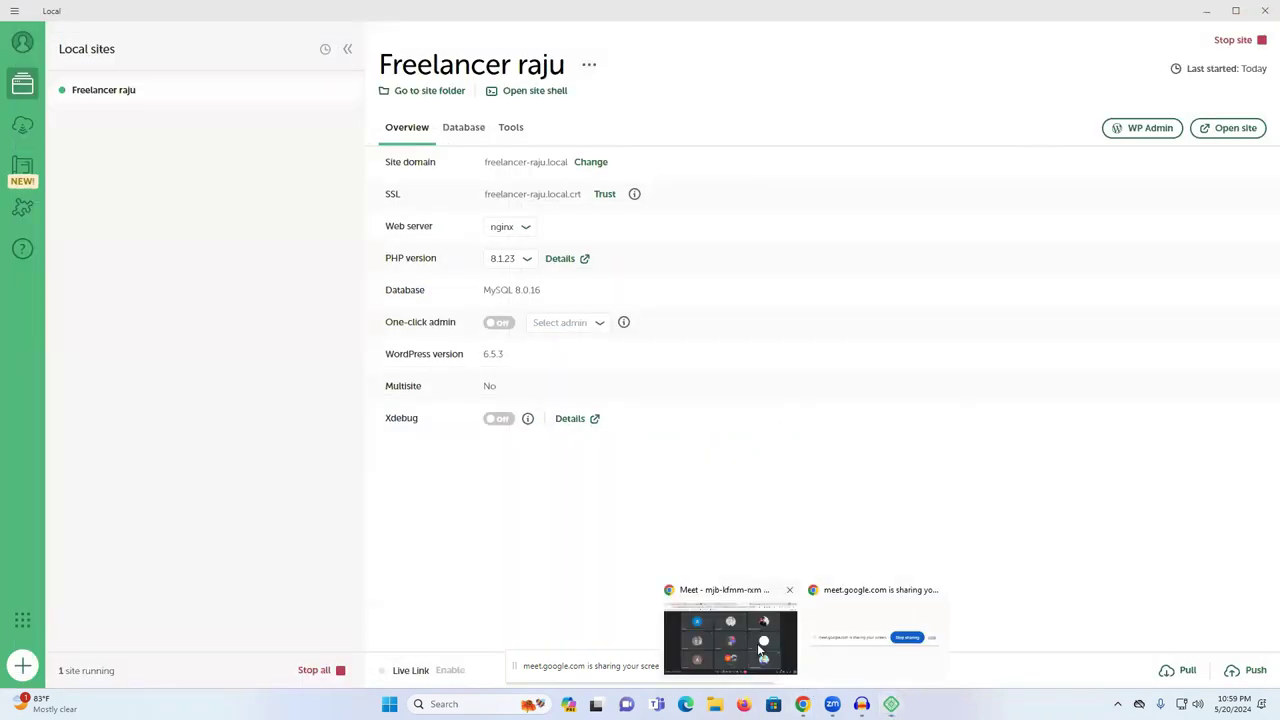
pyautogui.click(759, 650)
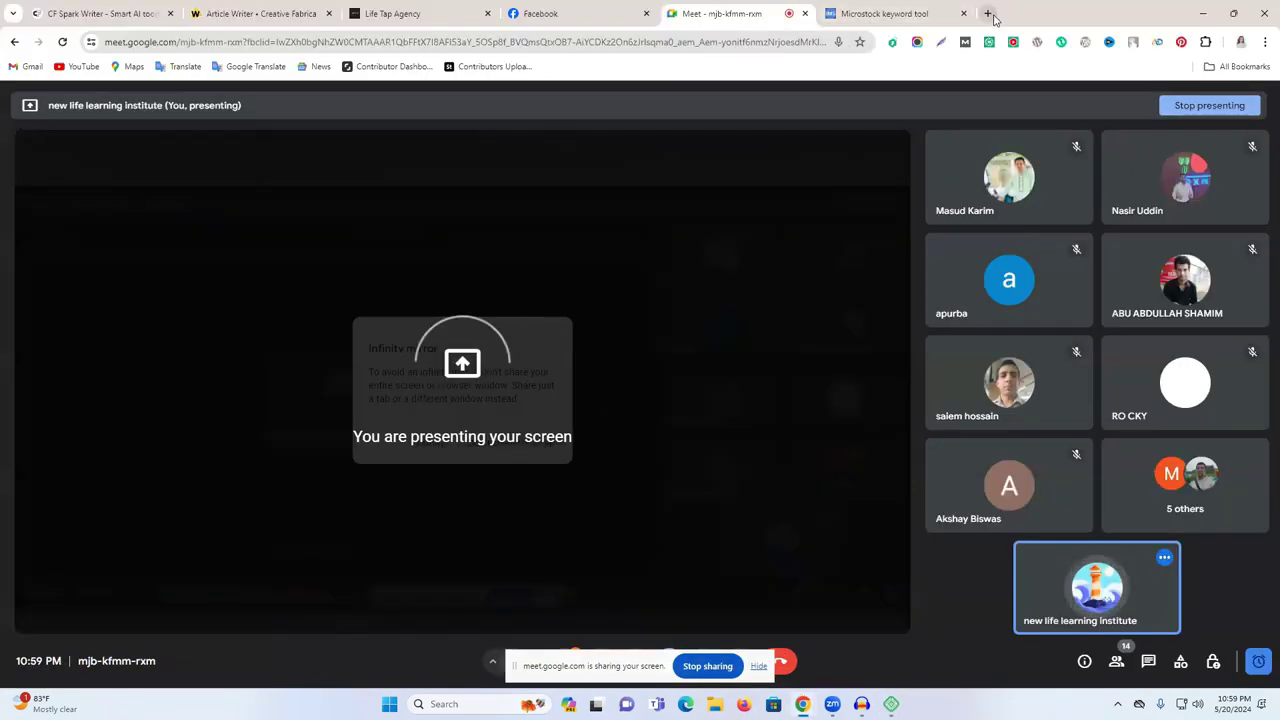
pyautogui.click(988, 14)
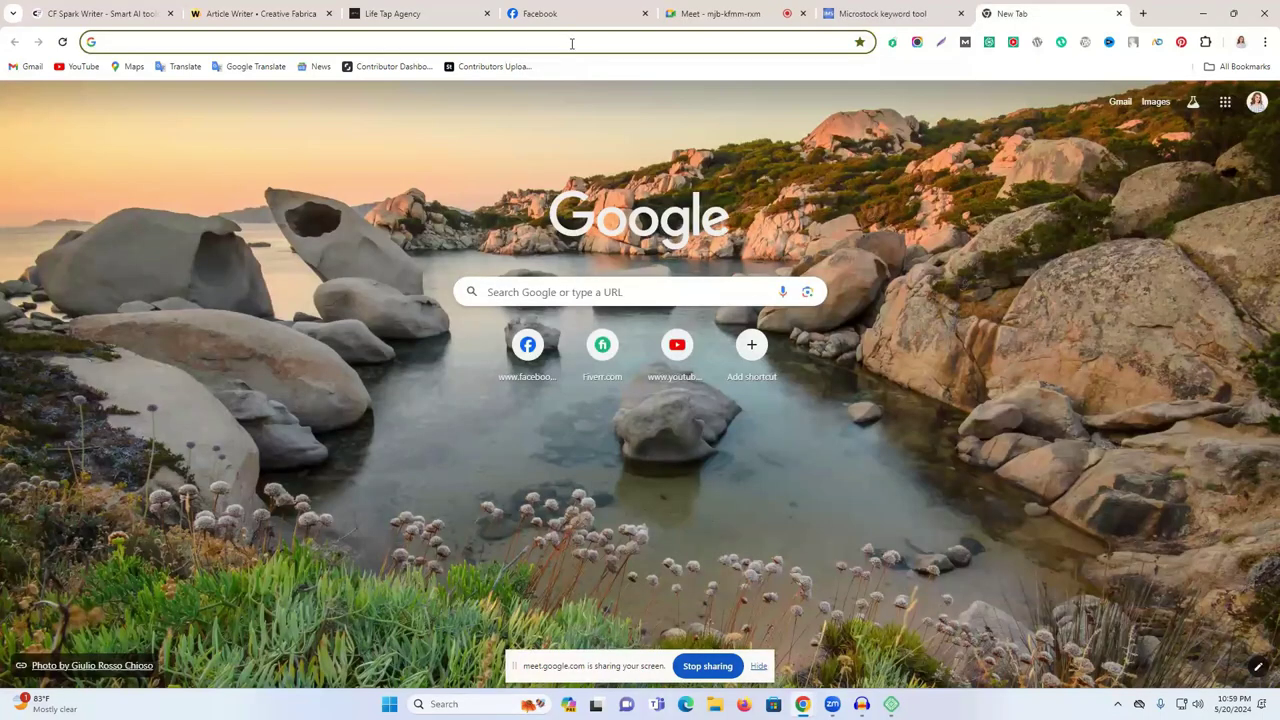
pyautogui.click(571, 43)
pyautogui.click(420, 13)
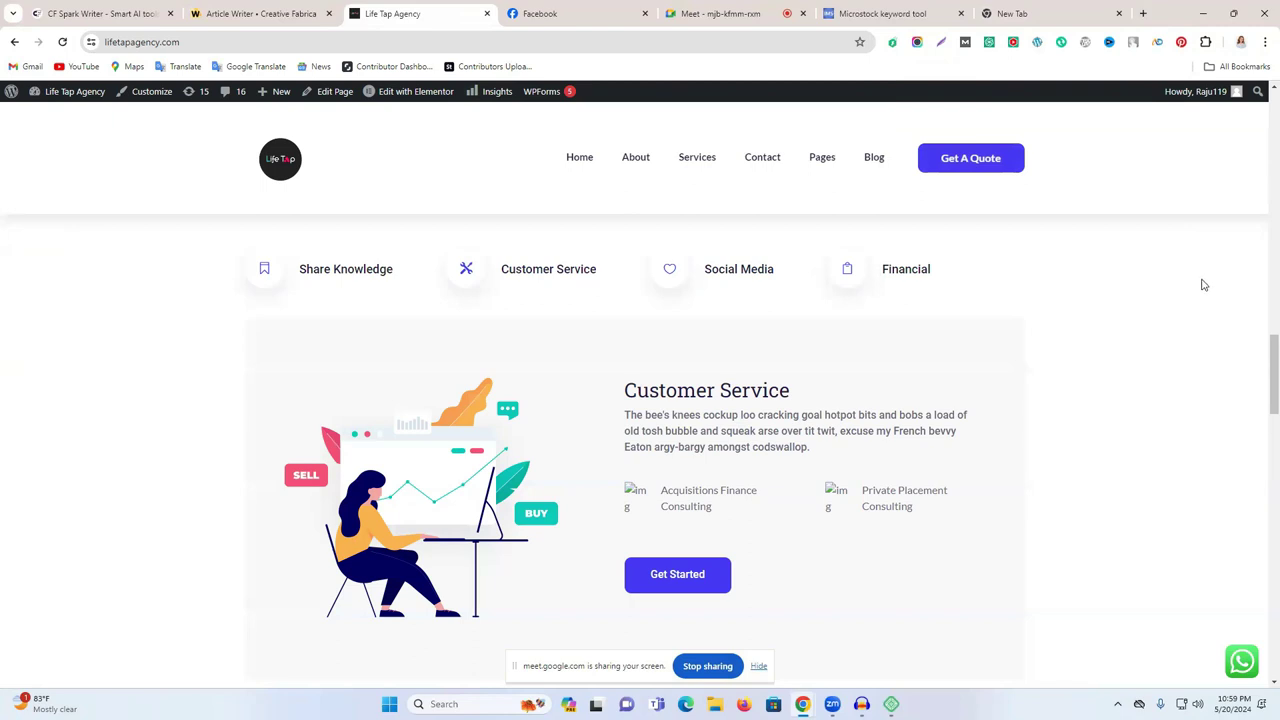
pyautogui.click(65, 97)
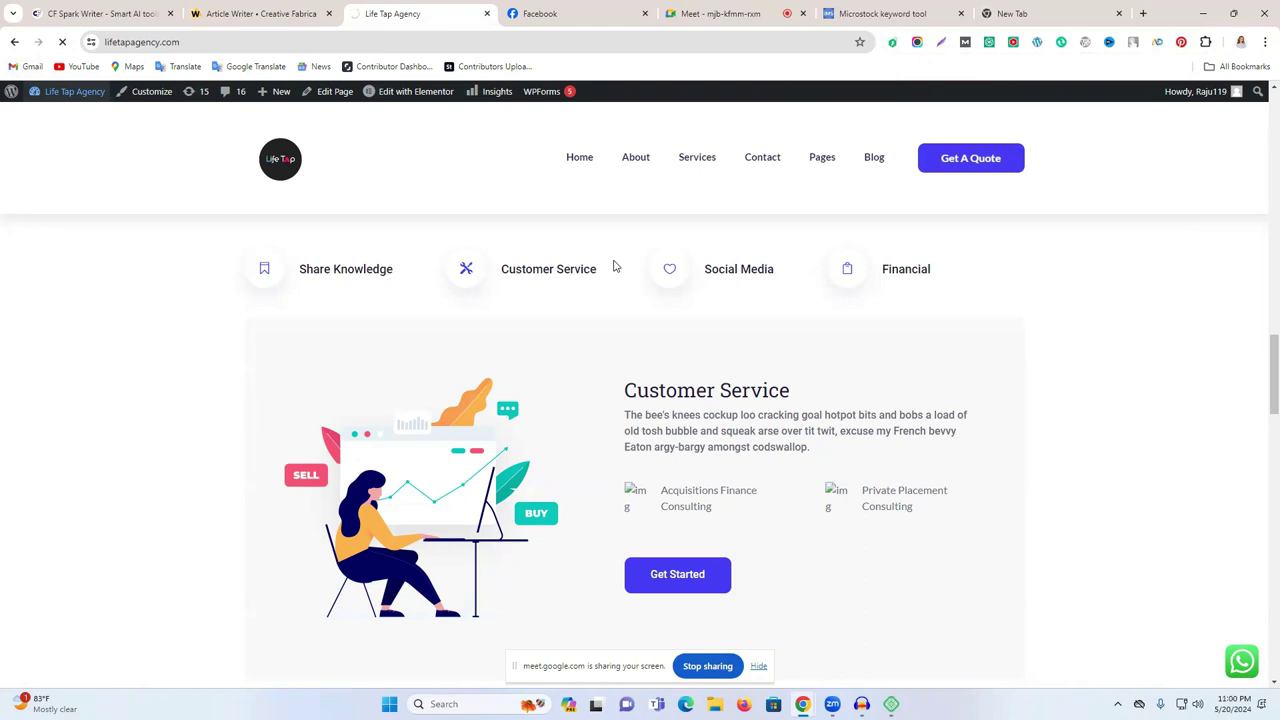
# Step: Open the site's installed plugins list and look through its entries
pyautogui.scroll(-5, 170, 400)
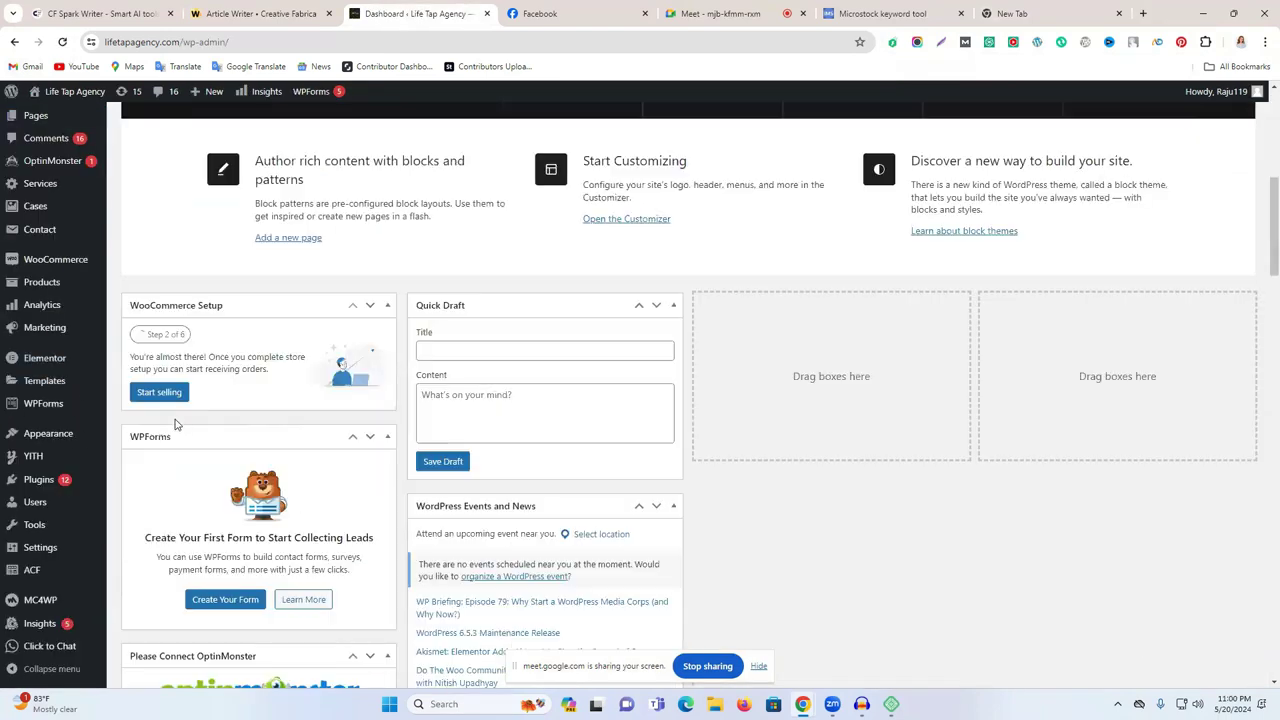
pyautogui.scroll(-3, 175, 424)
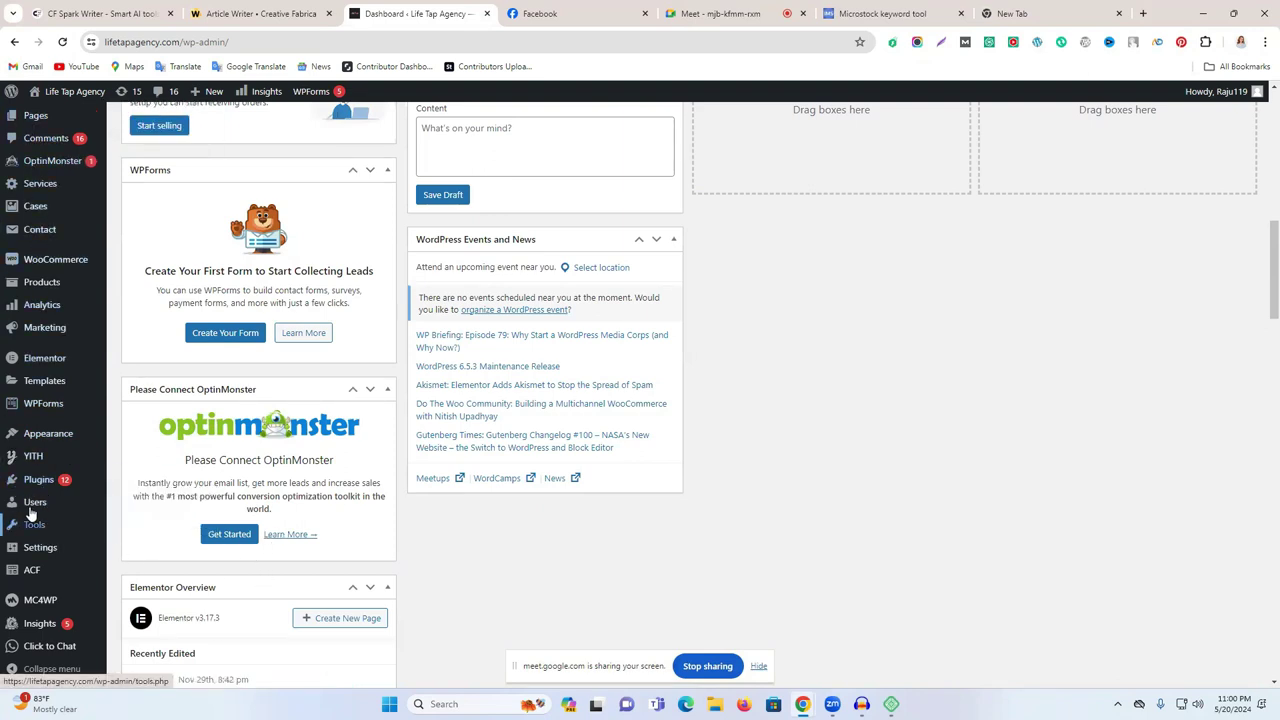
pyautogui.moveTo(37, 487)
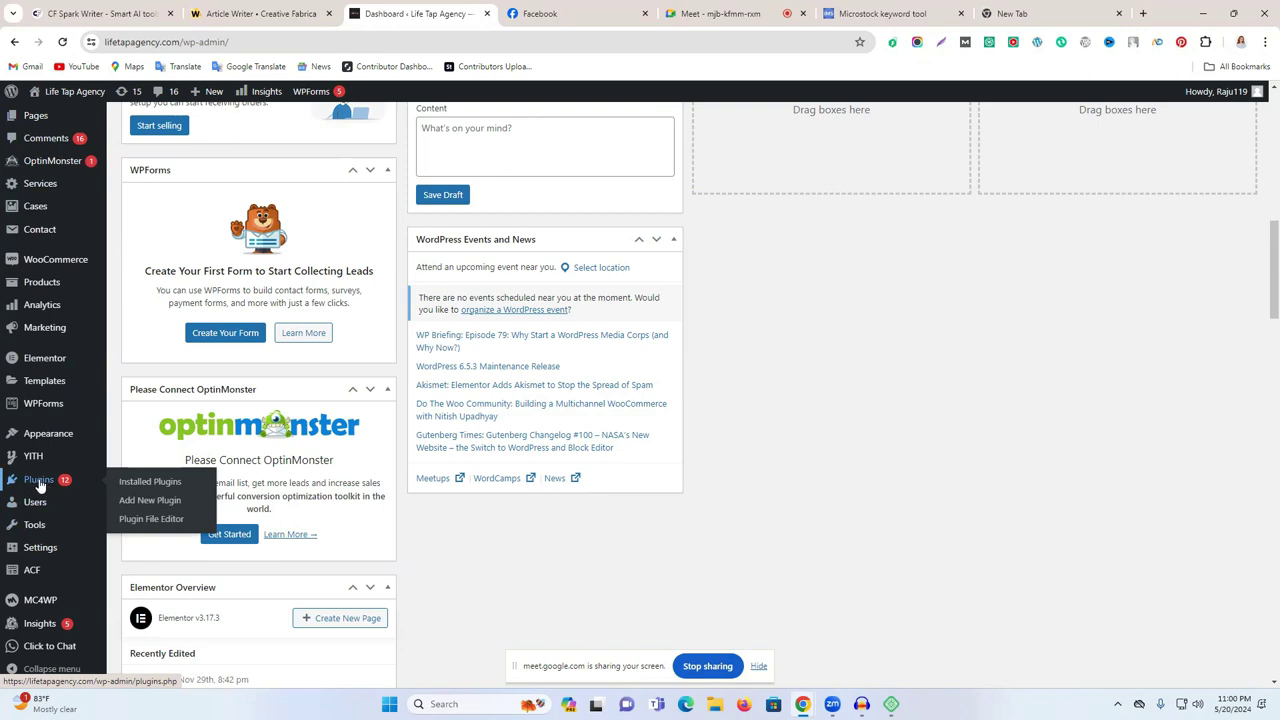
pyautogui.click(38, 481)
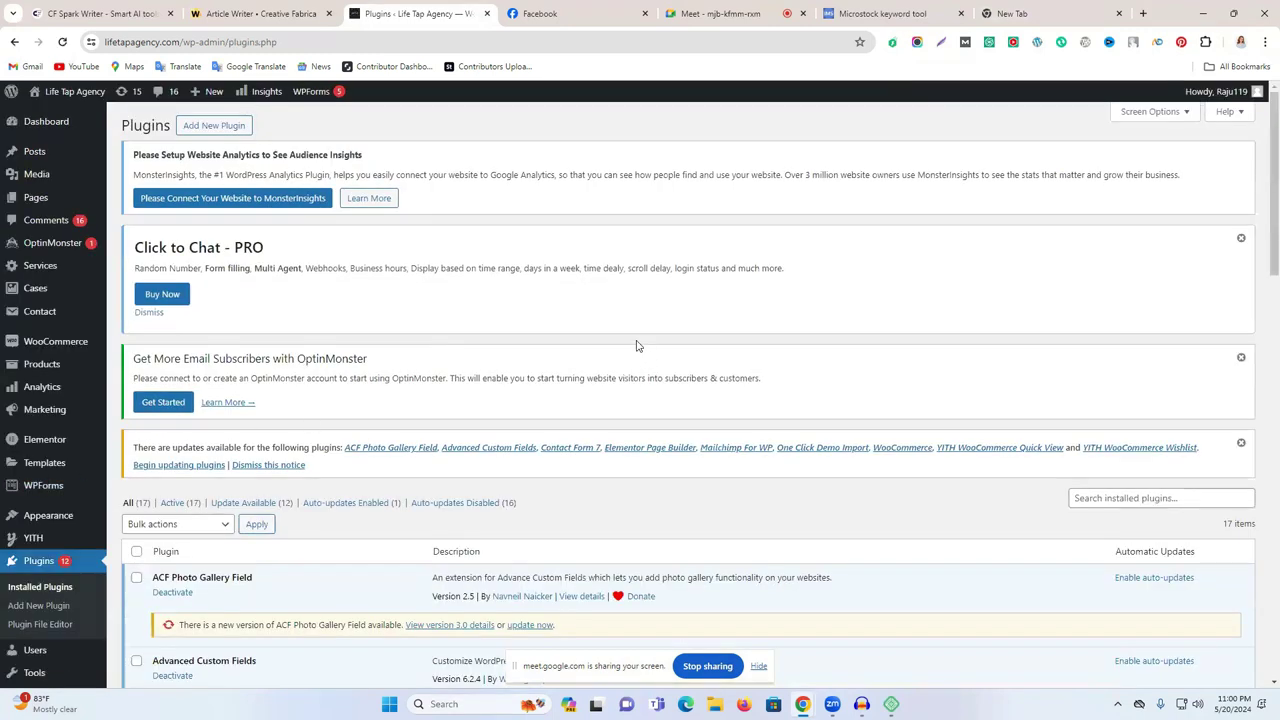
pyautogui.scroll(-12, 600, 354)
pyautogui.scroll(-3, 404, 361)
pyautogui.scroll(8, 410, 340)
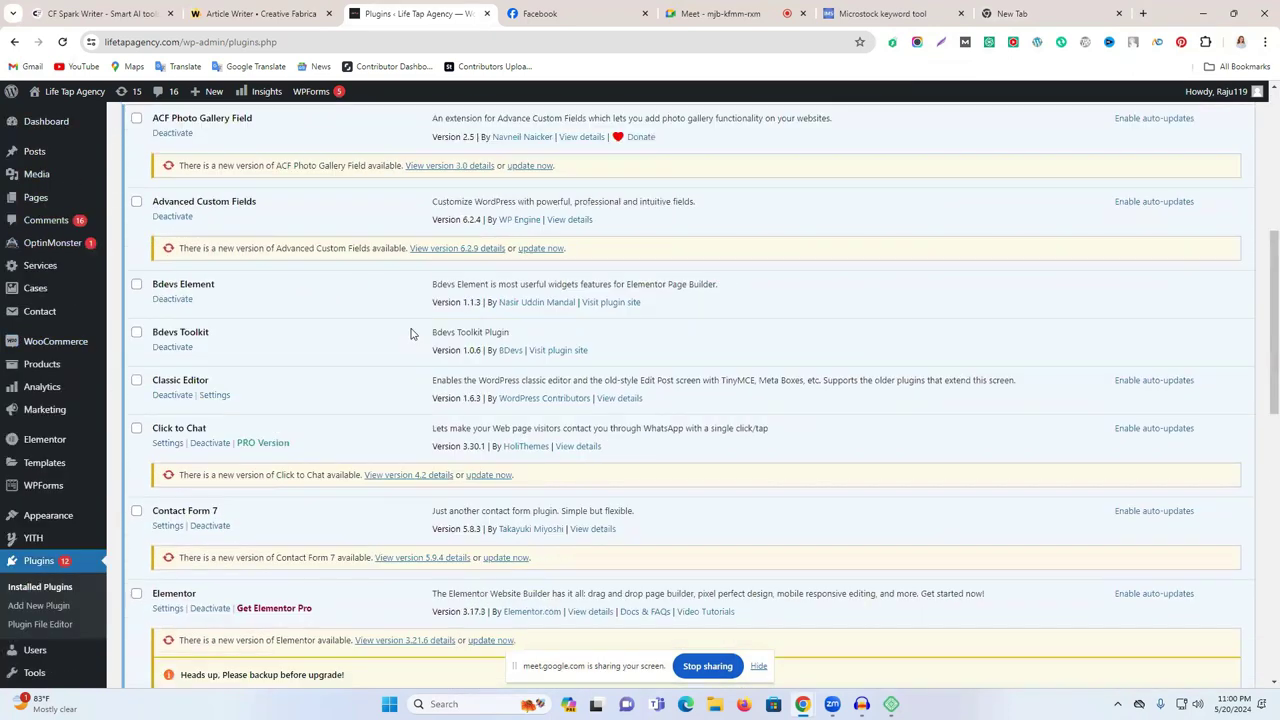
pyautogui.scroll(5, 410, 334)
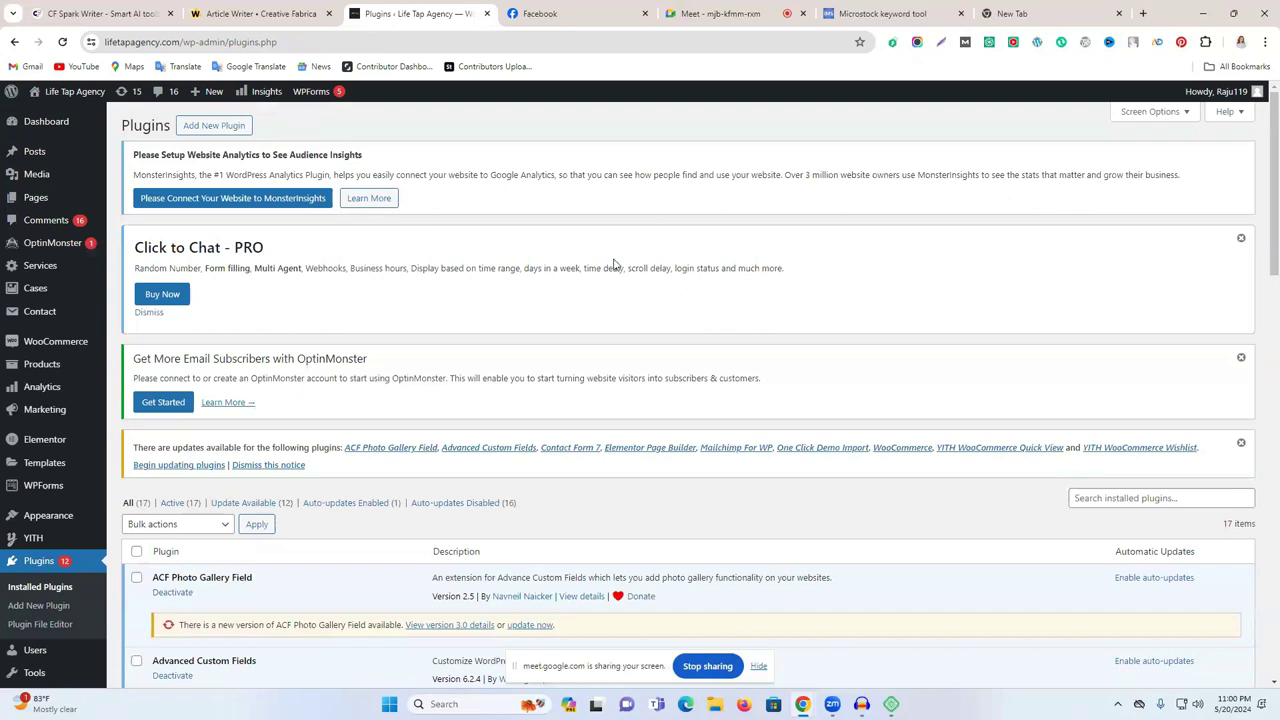
# Step: Open the page for adding new plugins and search the plugin library for "seo"
pyautogui.click(229, 134)
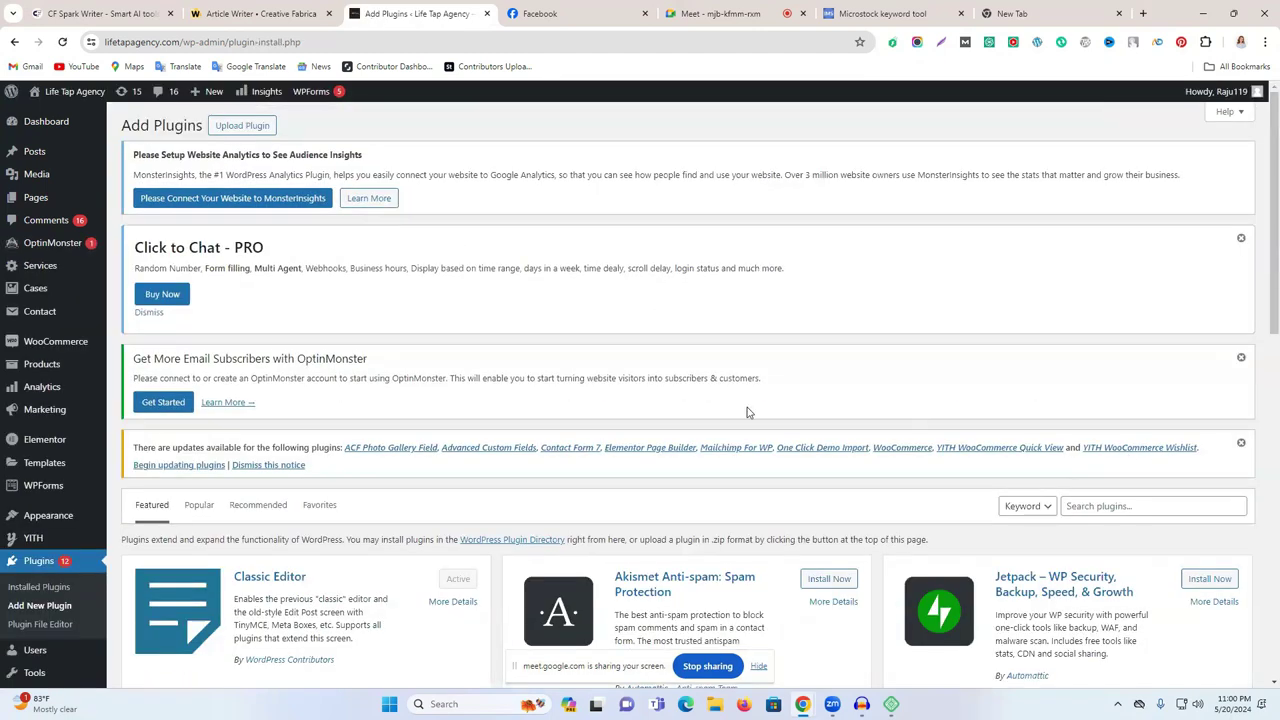
pyautogui.scroll(-15, 790, 412)
pyautogui.scroll(15, 620, 390)
pyautogui.scroll(-3, 1200, 400)
pyautogui.click(1110, 238)
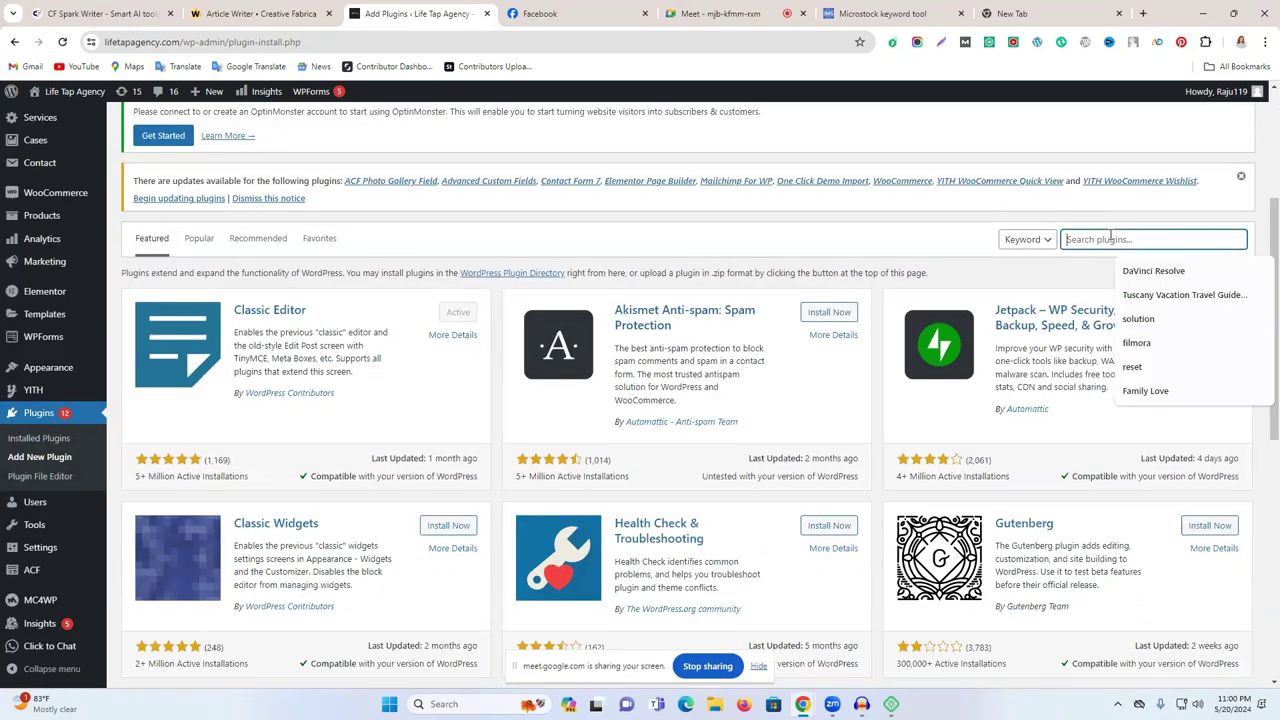
pyautogui.write('seo')
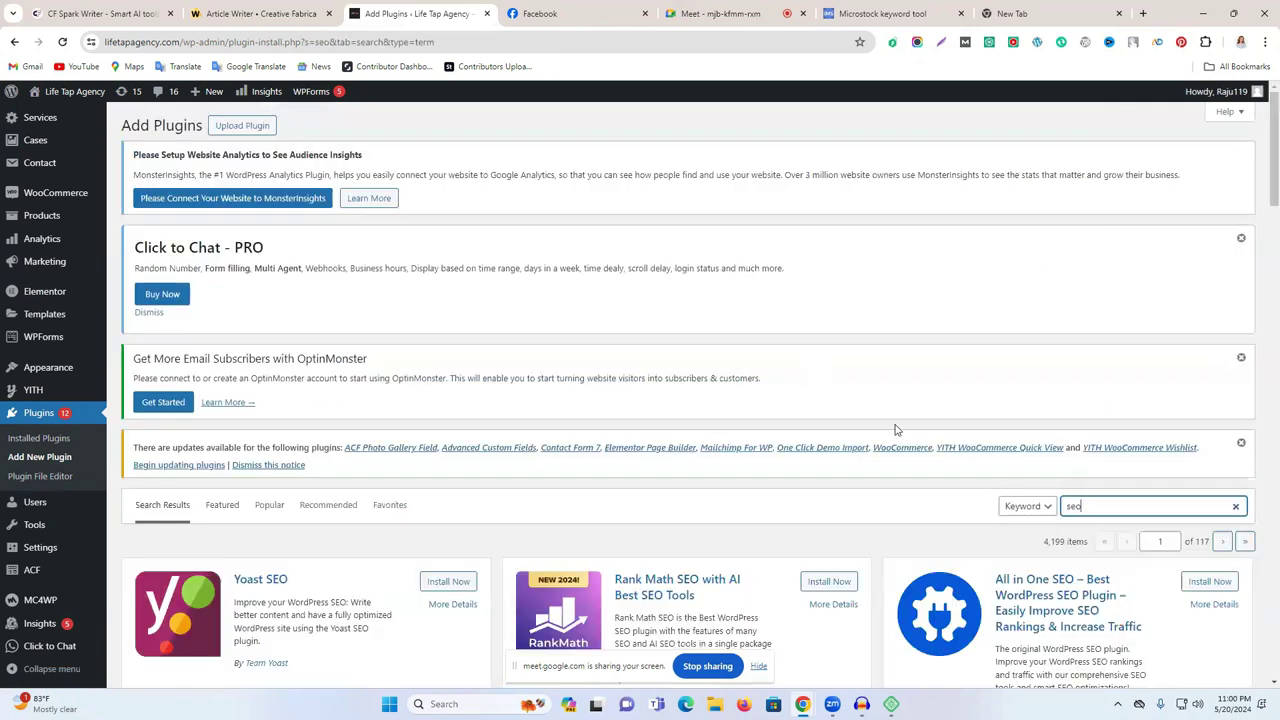
# Step: Install the Rank Math SEO plugin from the search results and activate it
pyautogui.scroll(-2, 897, 430)
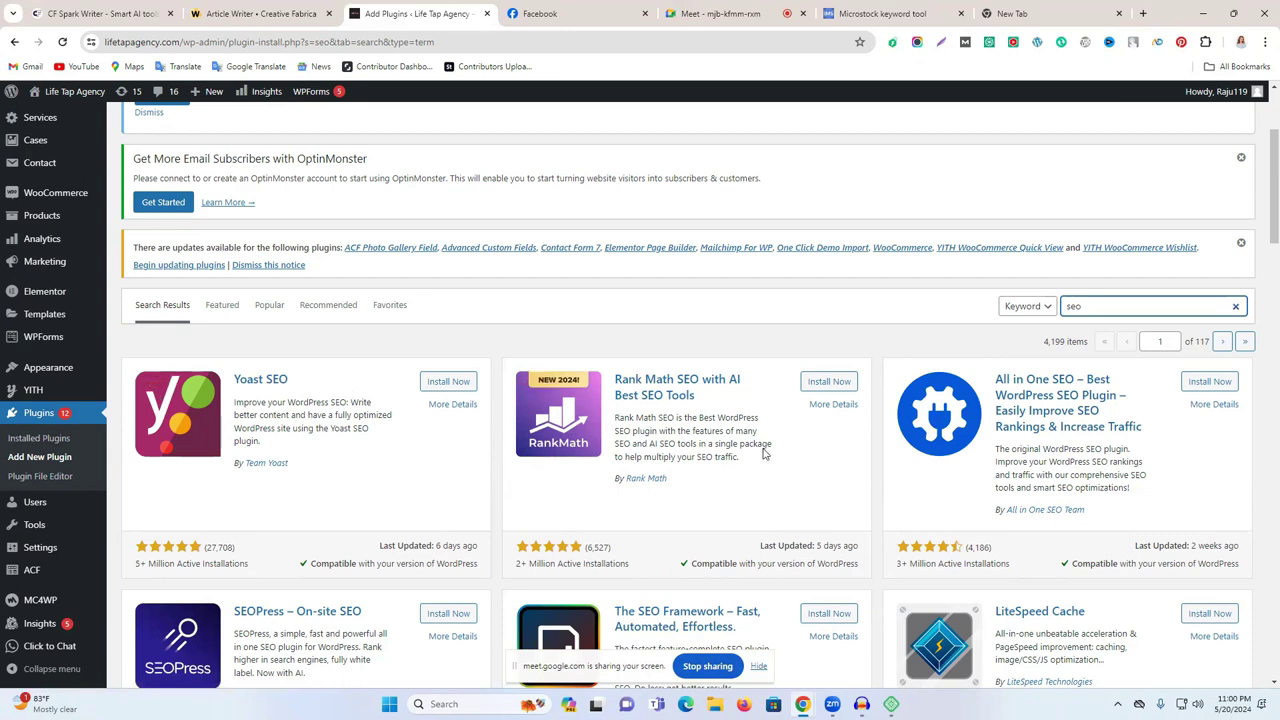
pyautogui.click(830, 386)
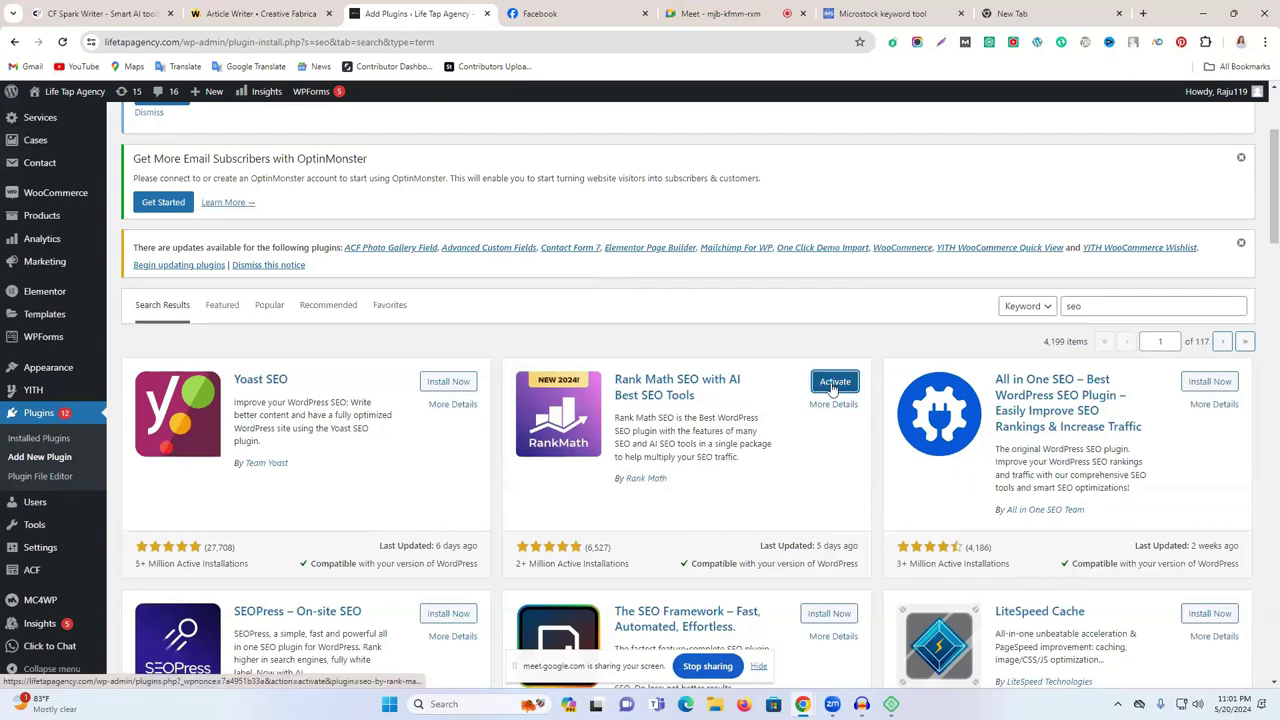
pyautogui.click(833, 382)
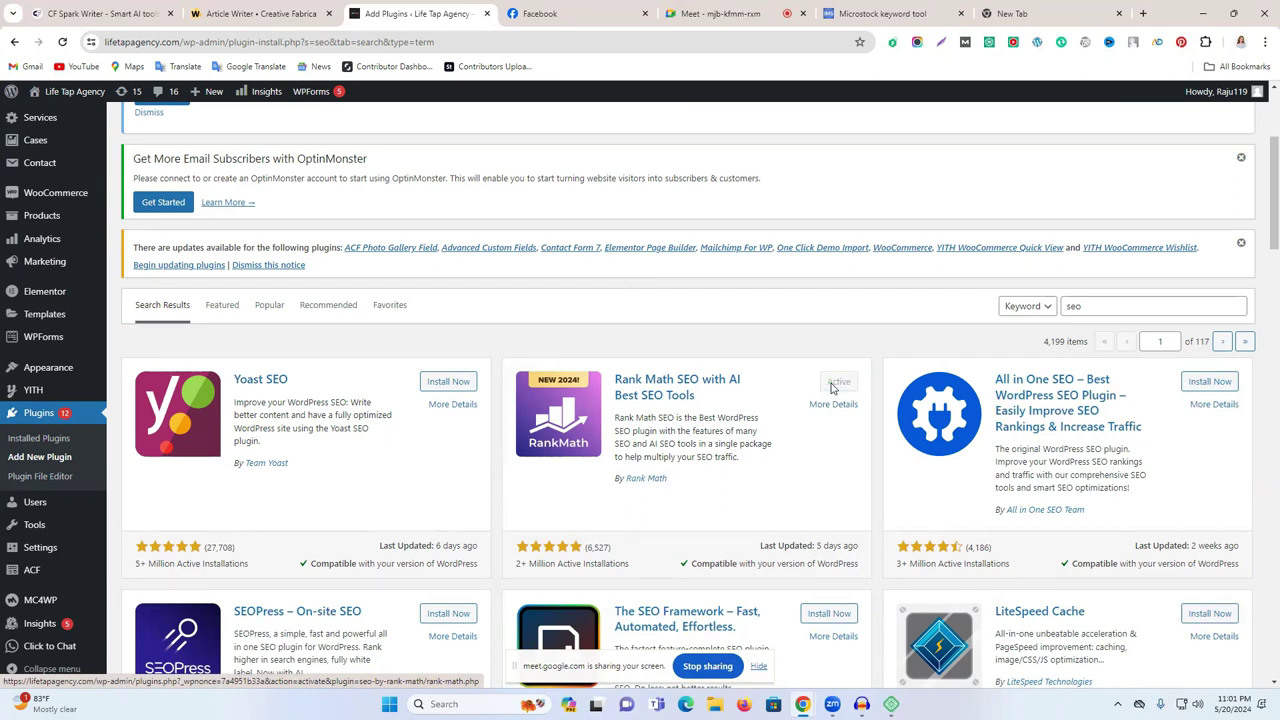
# Step: Reload the WordPress admin, go to the WordPress Updates page and reveal the Rank Math SEO options
pyautogui.scroll(-5, 40, 370)
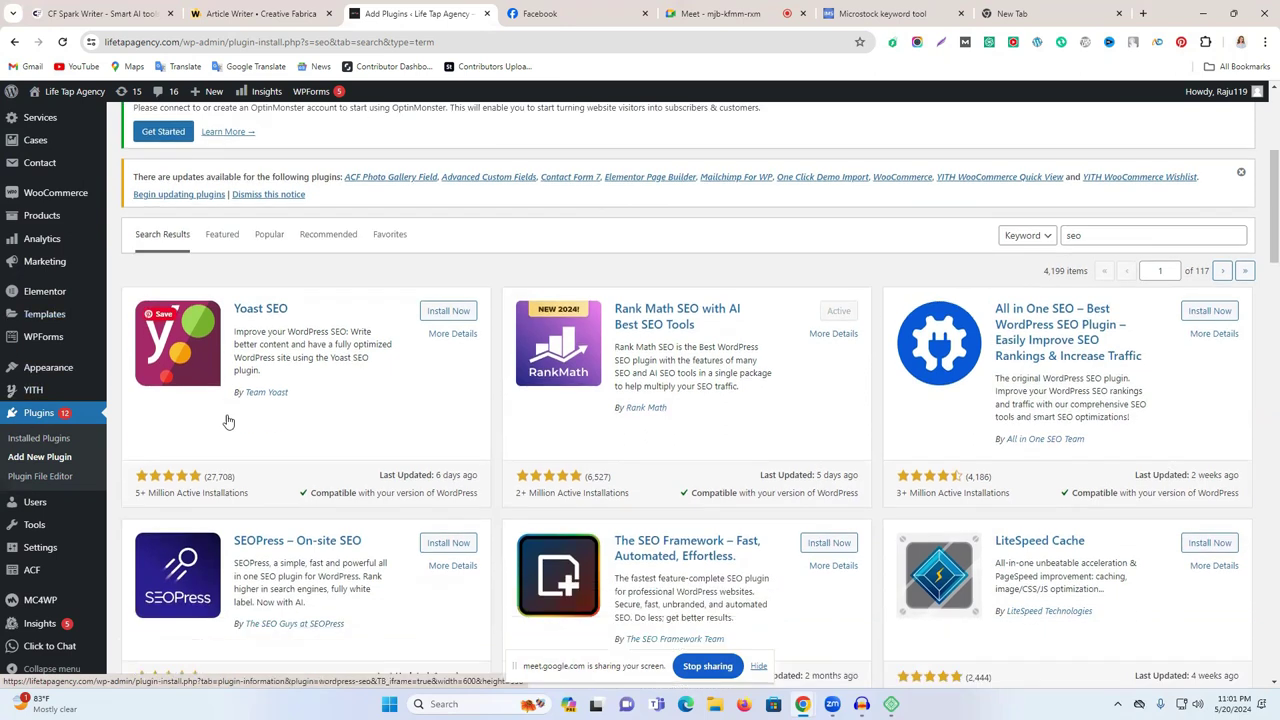
pyautogui.scroll(7, 135, 490)
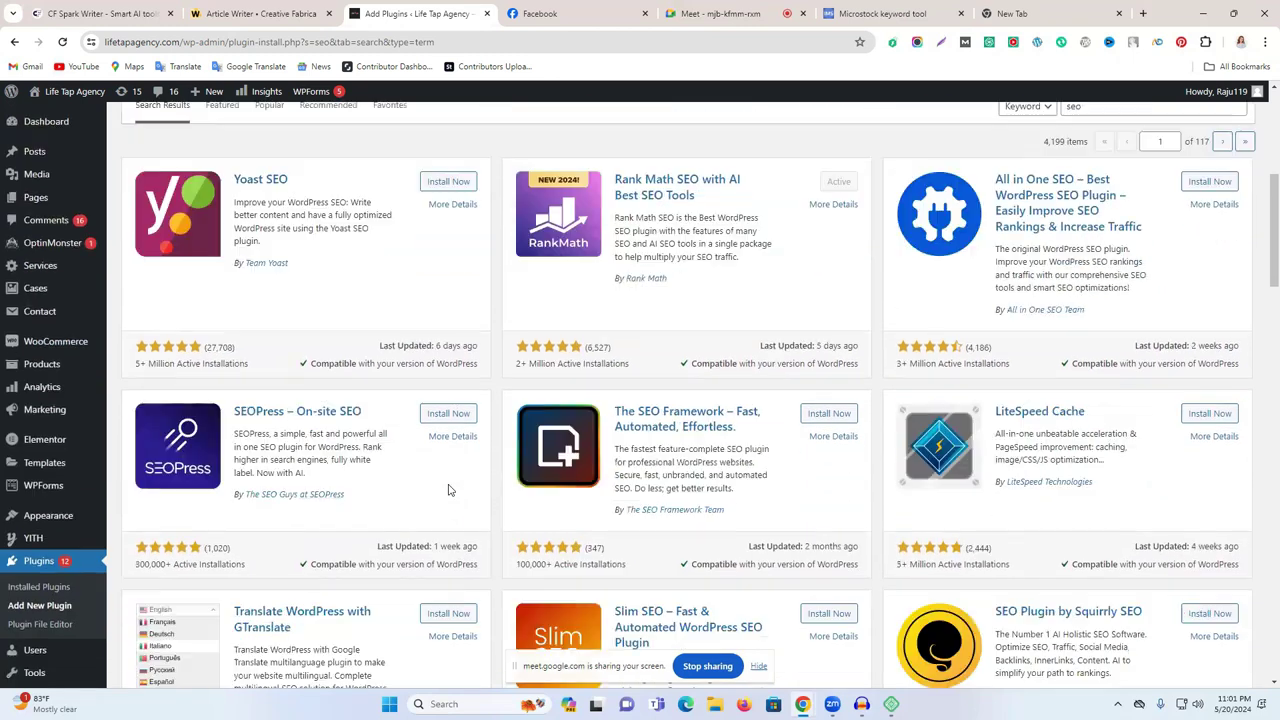
pyautogui.scroll(-2, 135, 517)
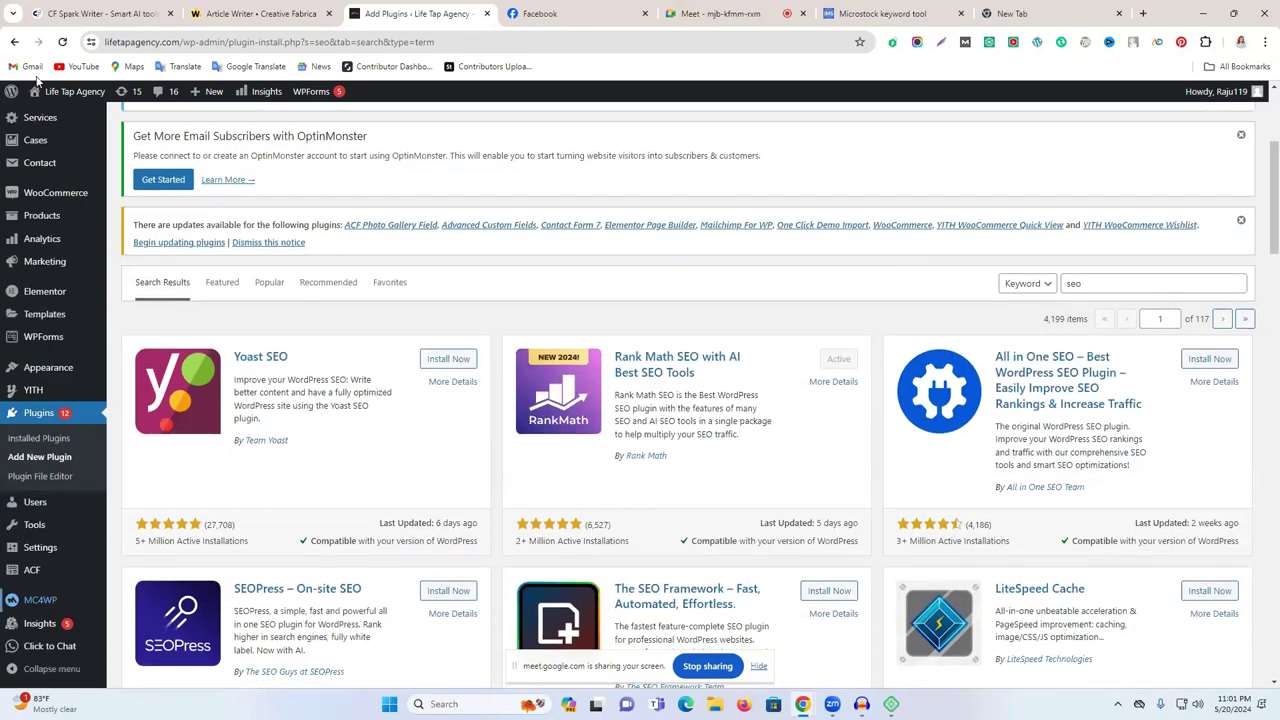
pyautogui.click(62, 43)
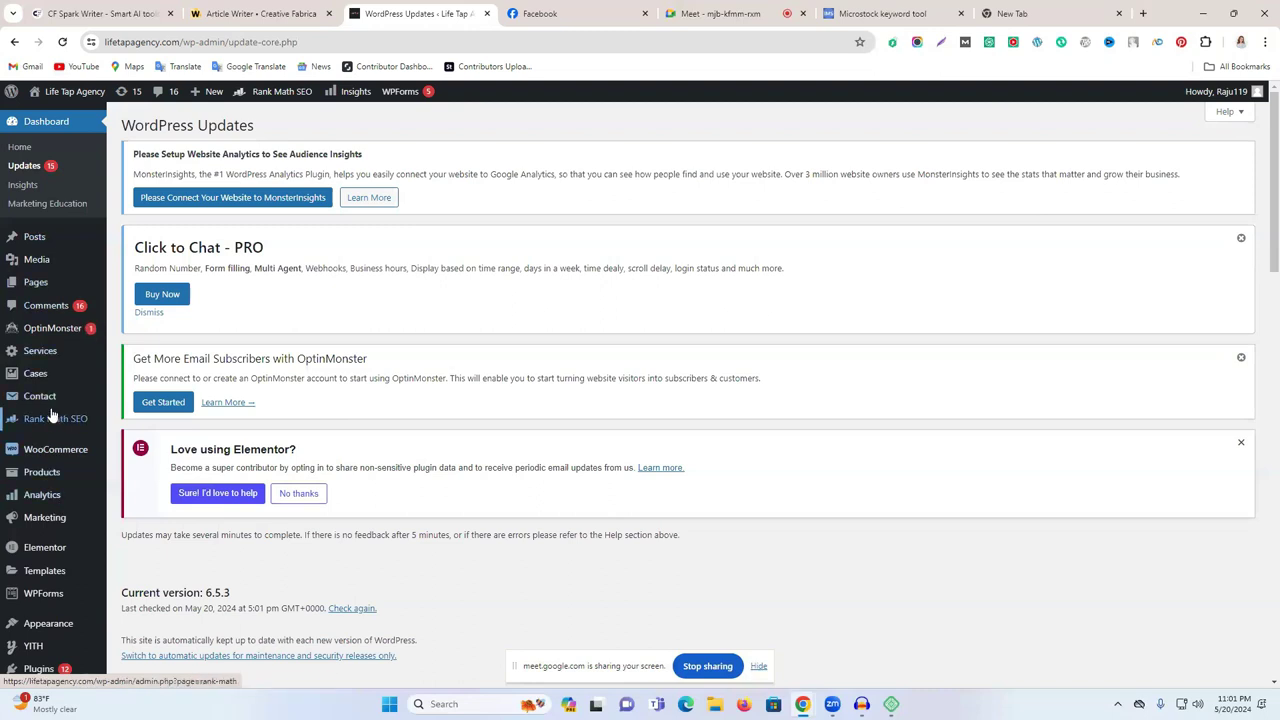
pyautogui.scroll(-3, 37, 433)
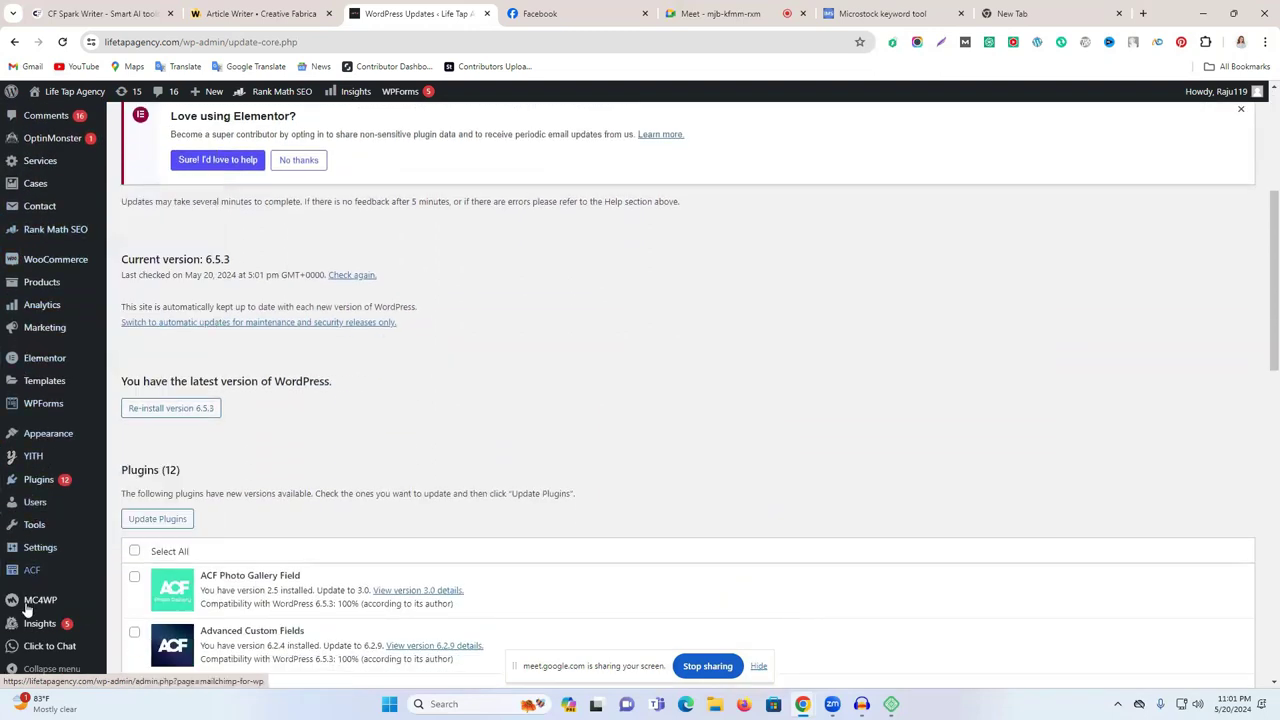
pyautogui.scroll(2, 36, 263)
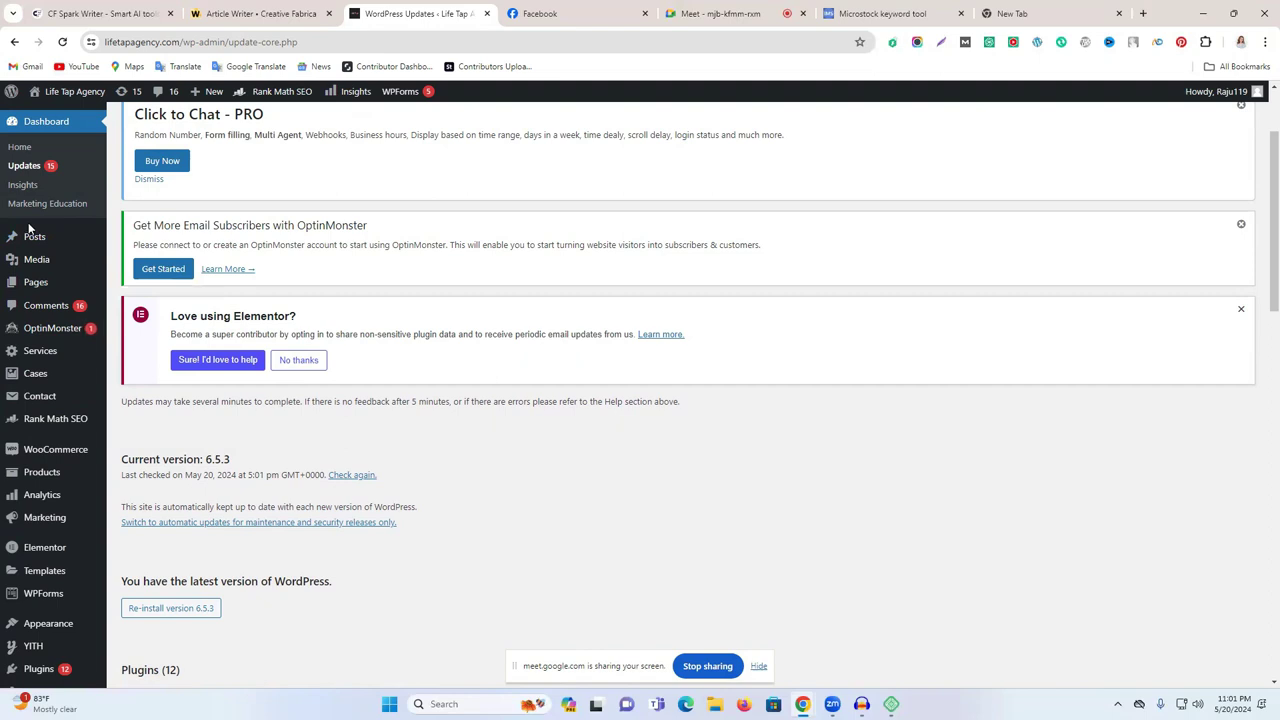
pyautogui.moveTo(36, 420)
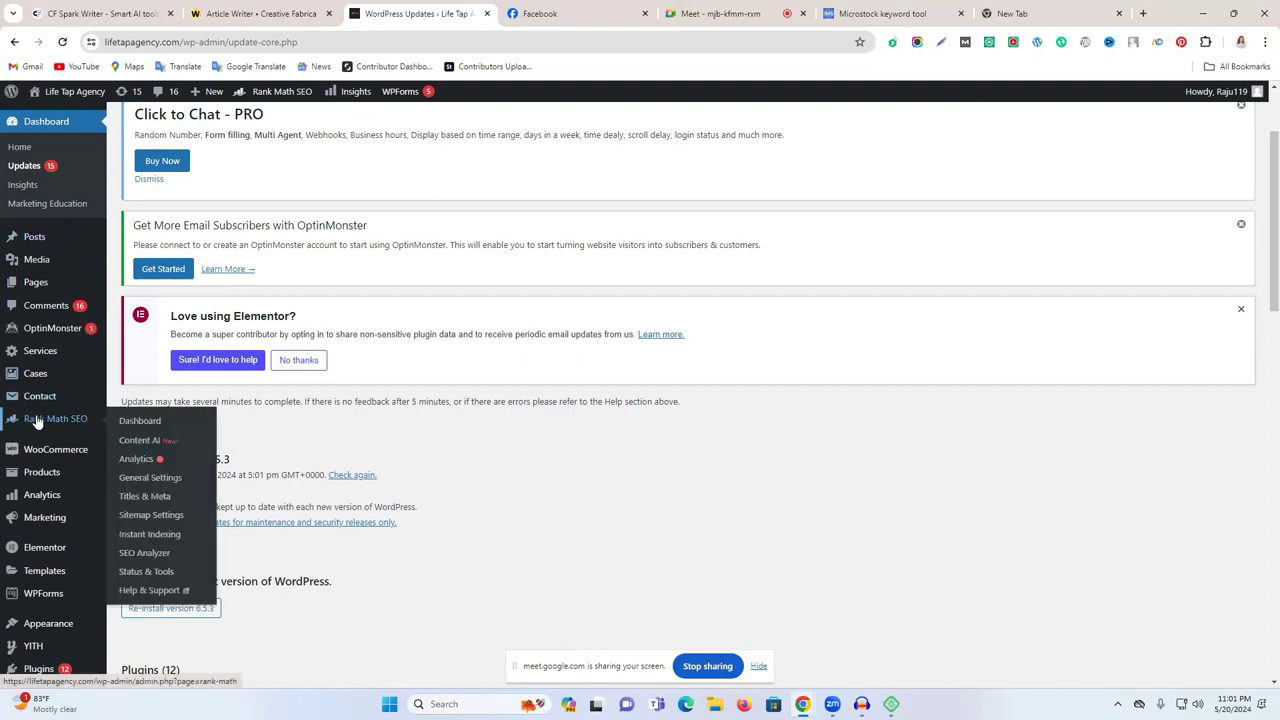
# Step: Open the Rank Math SEO dashboard and look through its available modules
pyautogui.click(138, 423)
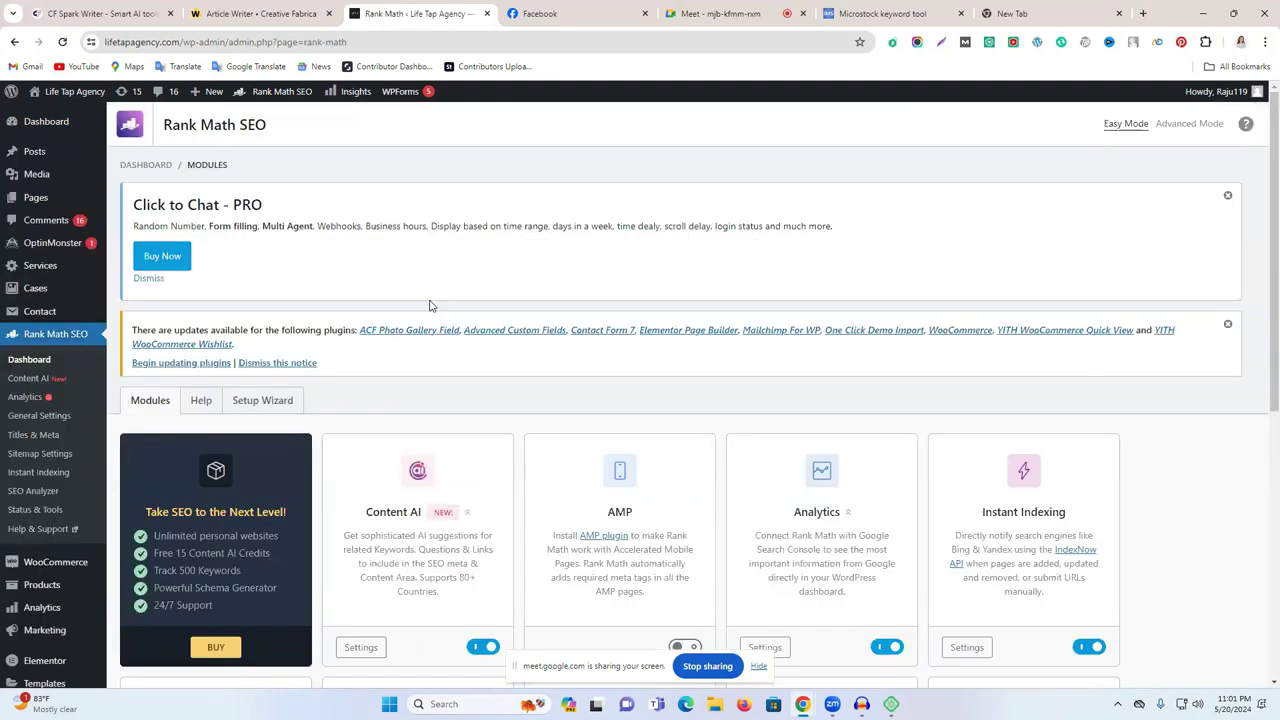
pyautogui.scroll(-1, 73, 356)
pyautogui.scroll(-2, 38, 300)
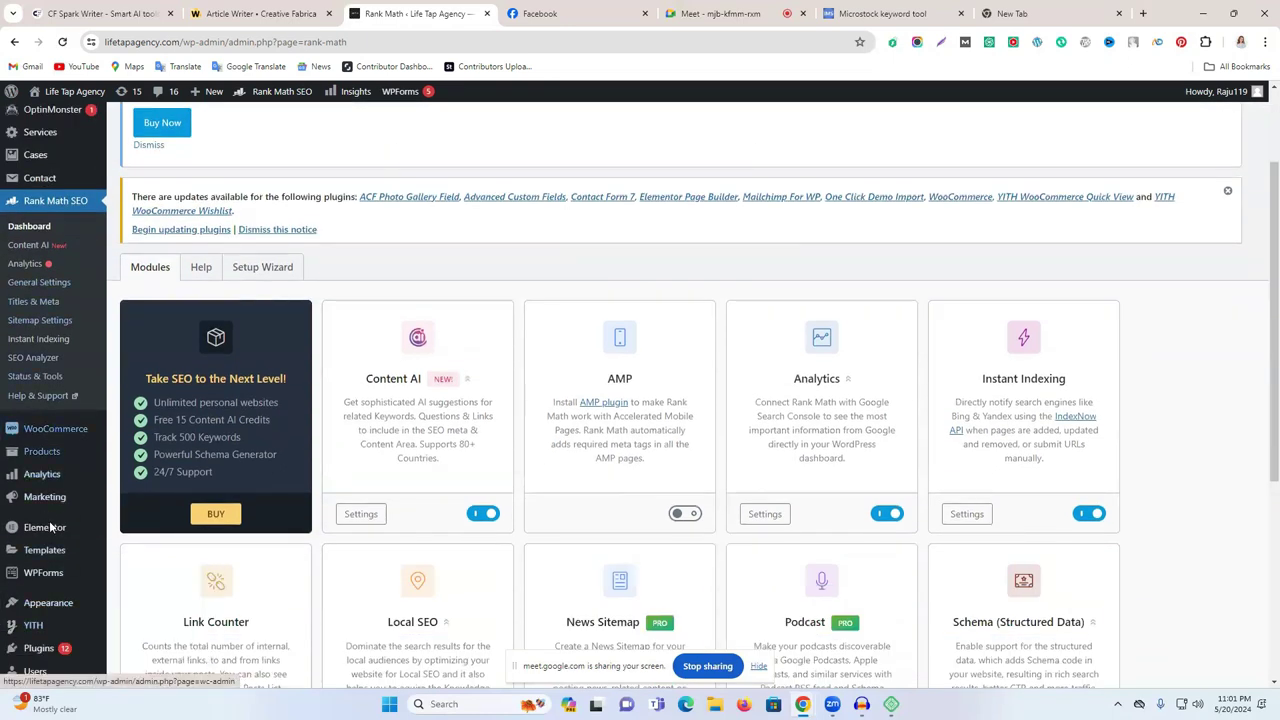
# Step: Open the installed plugins list and look through its entries down to Rank Math SEO
pyautogui.moveTo(45, 645)
pyautogui.scroll(-2, 62, 624)
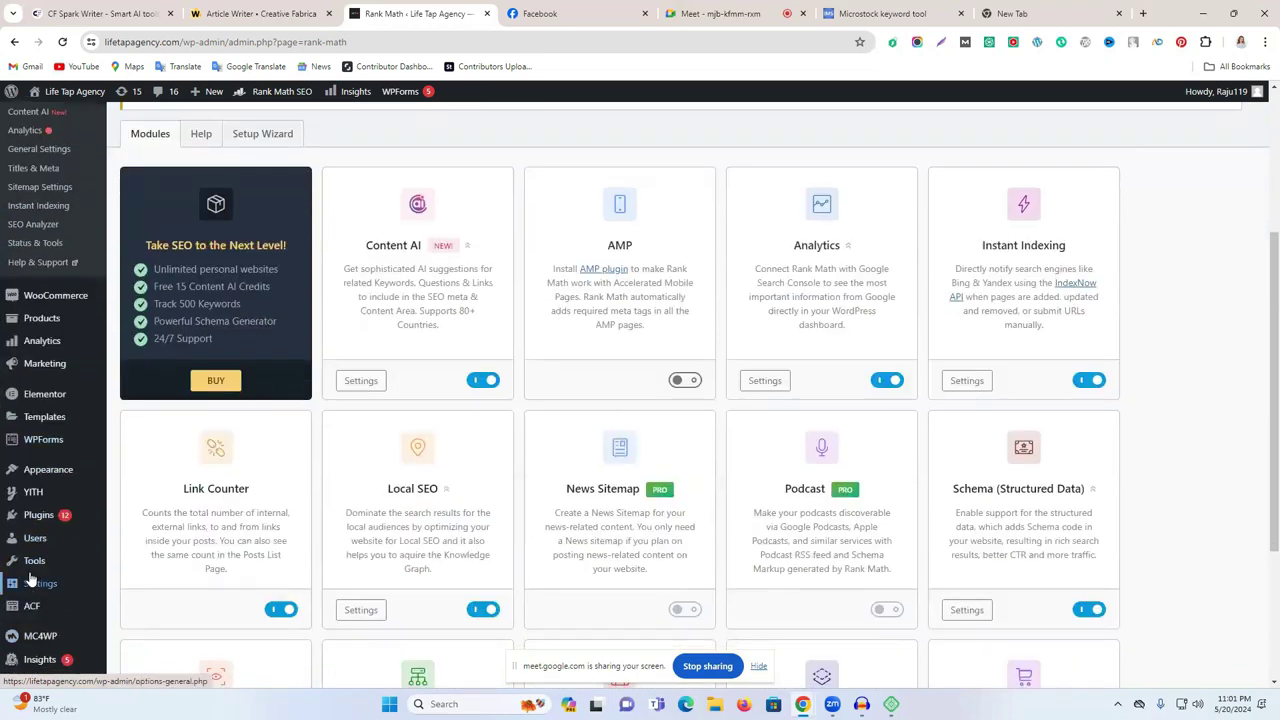
pyautogui.click(30, 474)
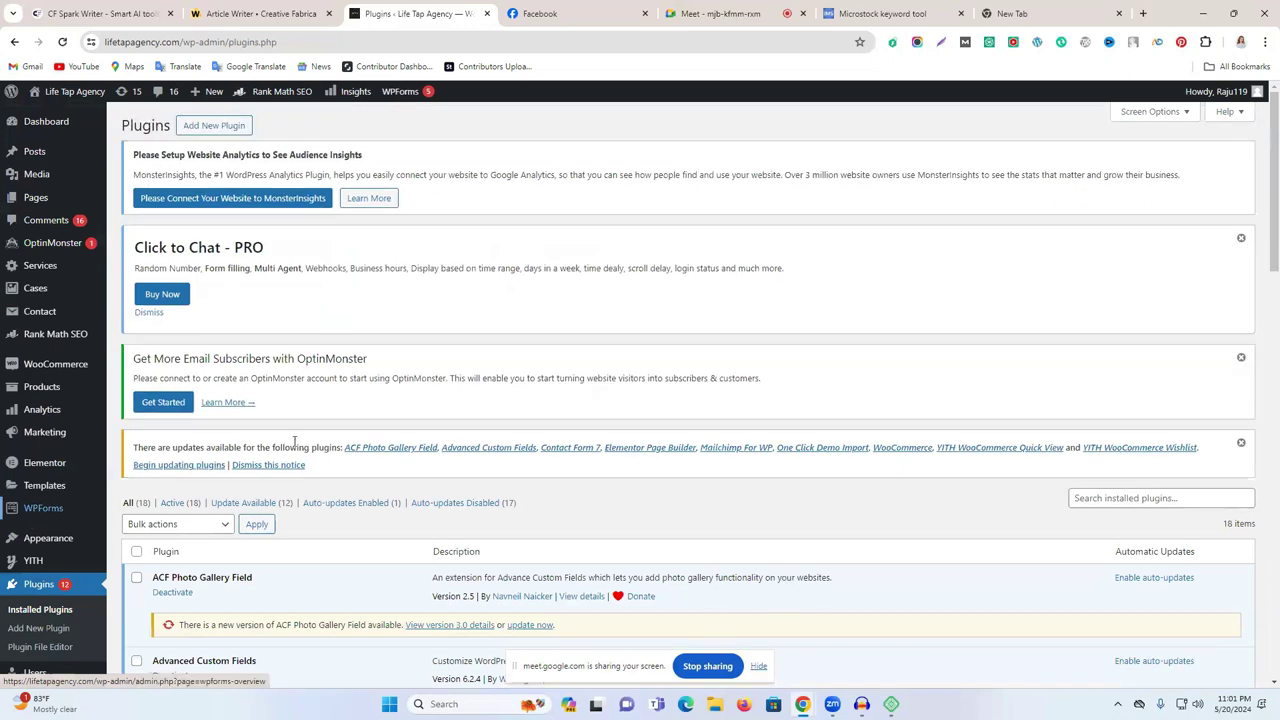
pyautogui.scroll(-4, 276, 458)
pyautogui.scroll(-2, 291, 430)
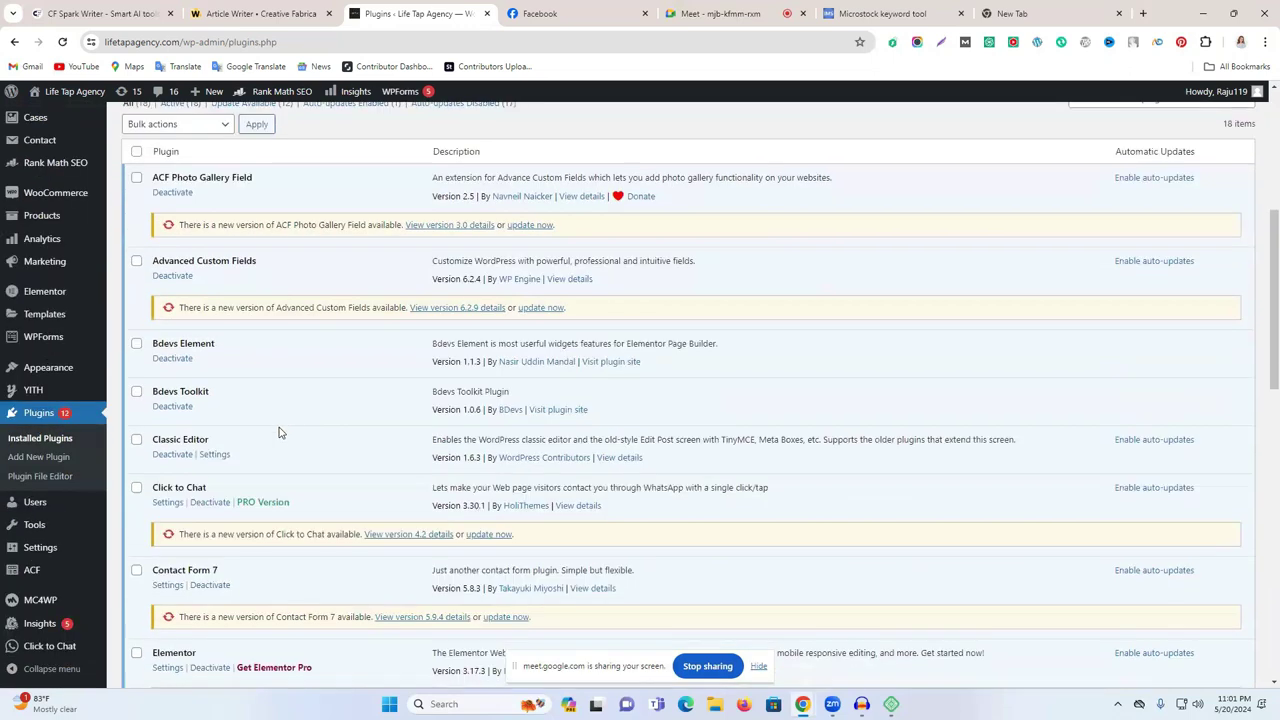
pyautogui.scroll(-1, 246, 480)
pyautogui.scroll(-3, 246, 480)
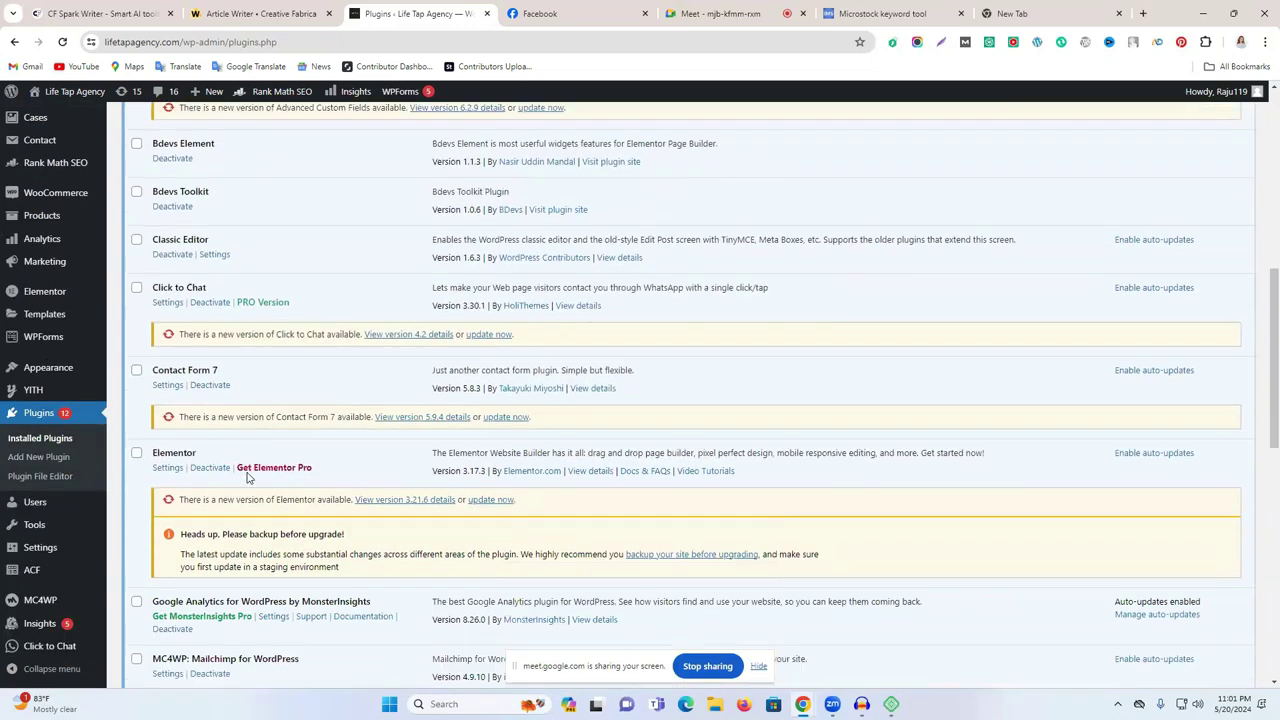
pyautogui.scroll(-2, 251, 470)
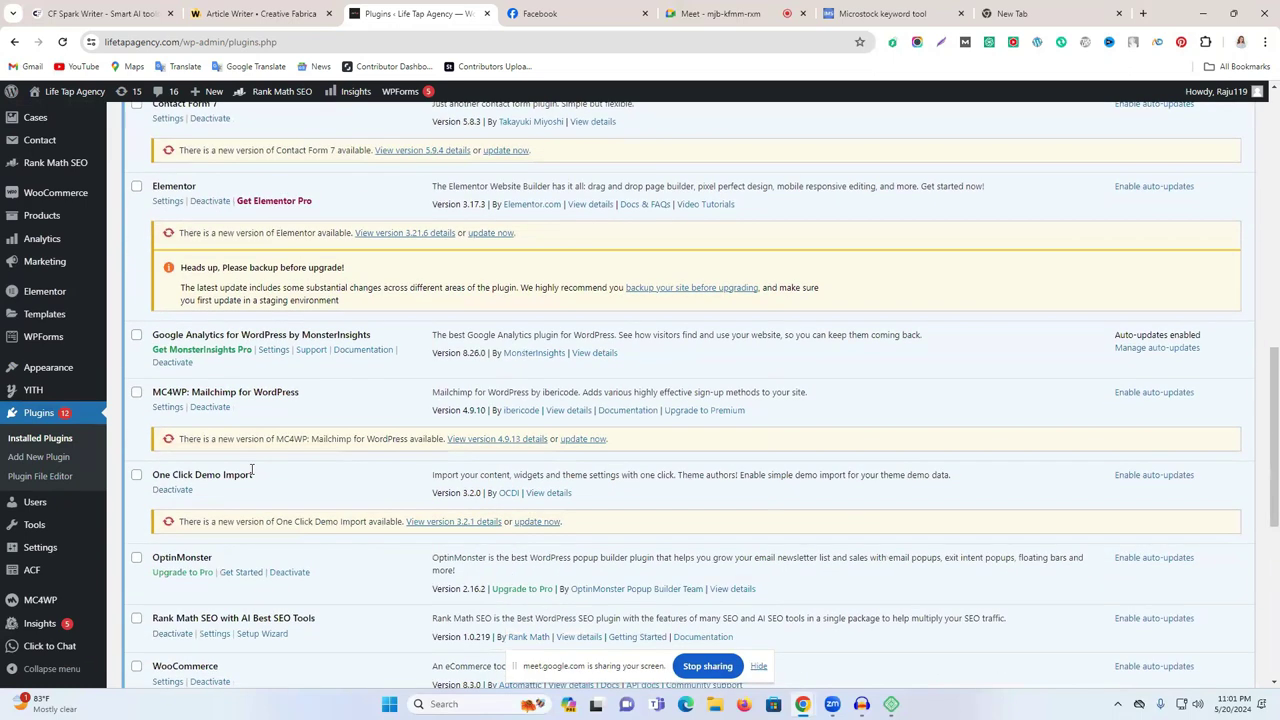
# Step: Open the Rank Math SEO settings, return to its dashboard and look through the remaining modules
pyautogui.scroll(-2, 251, 468)
pyautogui.scroll(-1, 230, 460)
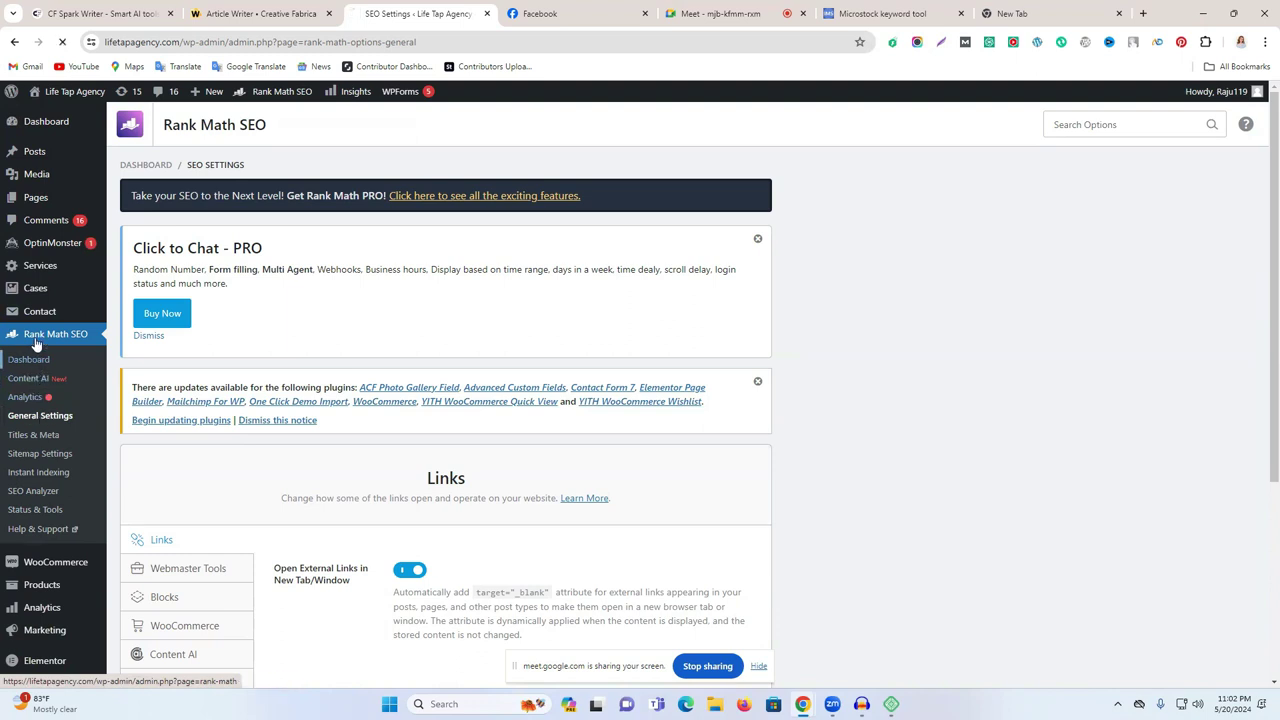
pyautogui.scroll(-5, 167, 363)
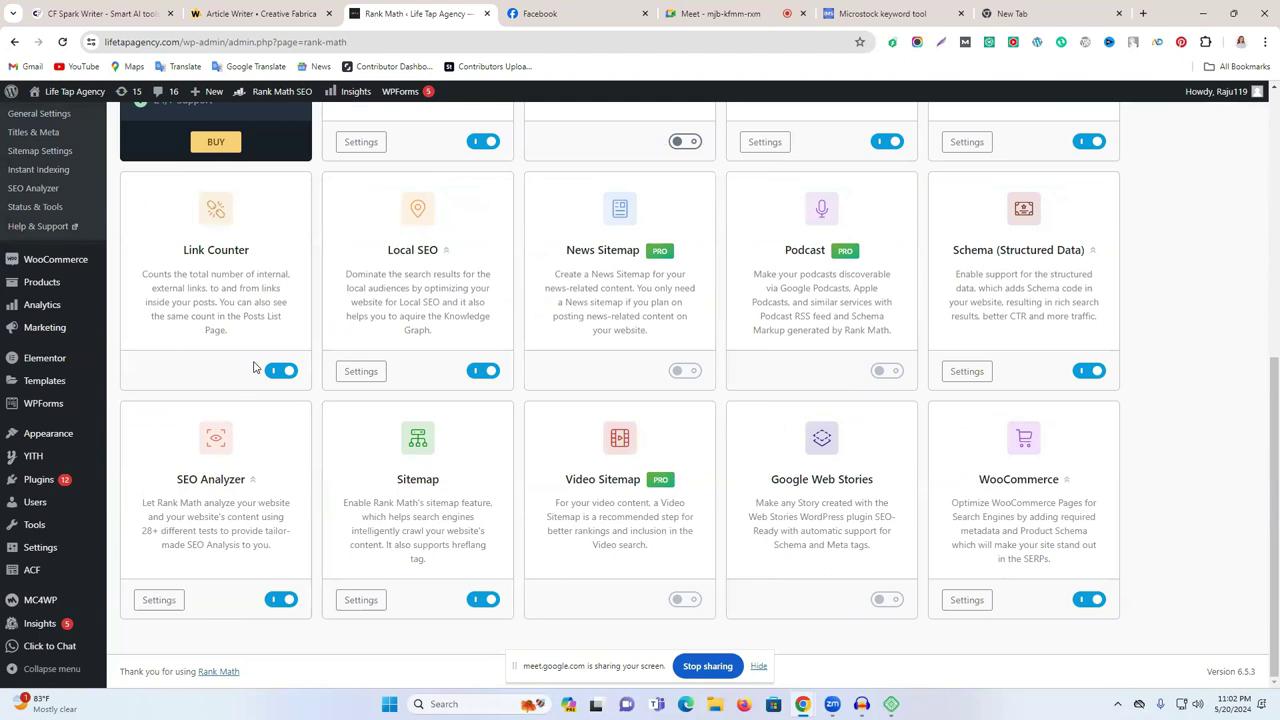
# Step: Switch to the Local app, open the running site's WordPress admin in Firefox and log in
pyautogui.moveTo(832, 702)
pyautogui.click(891, 704)
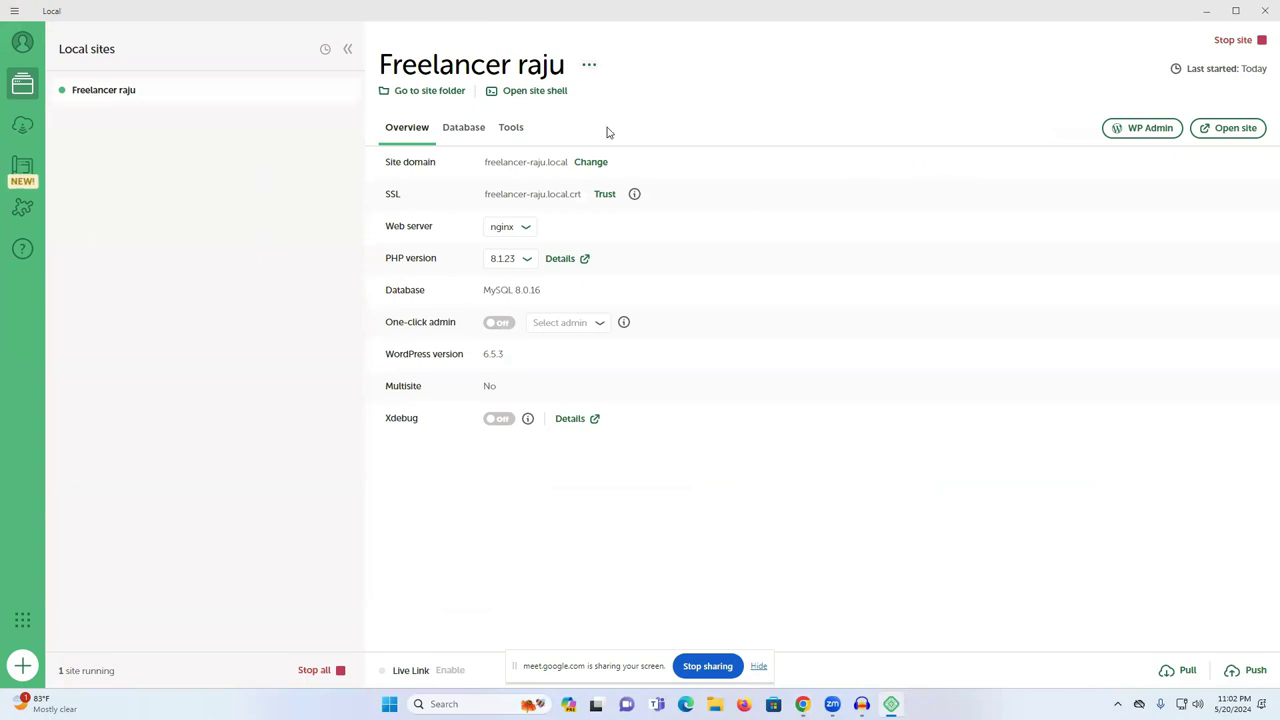
pyautogui.moveTo(802, 704)
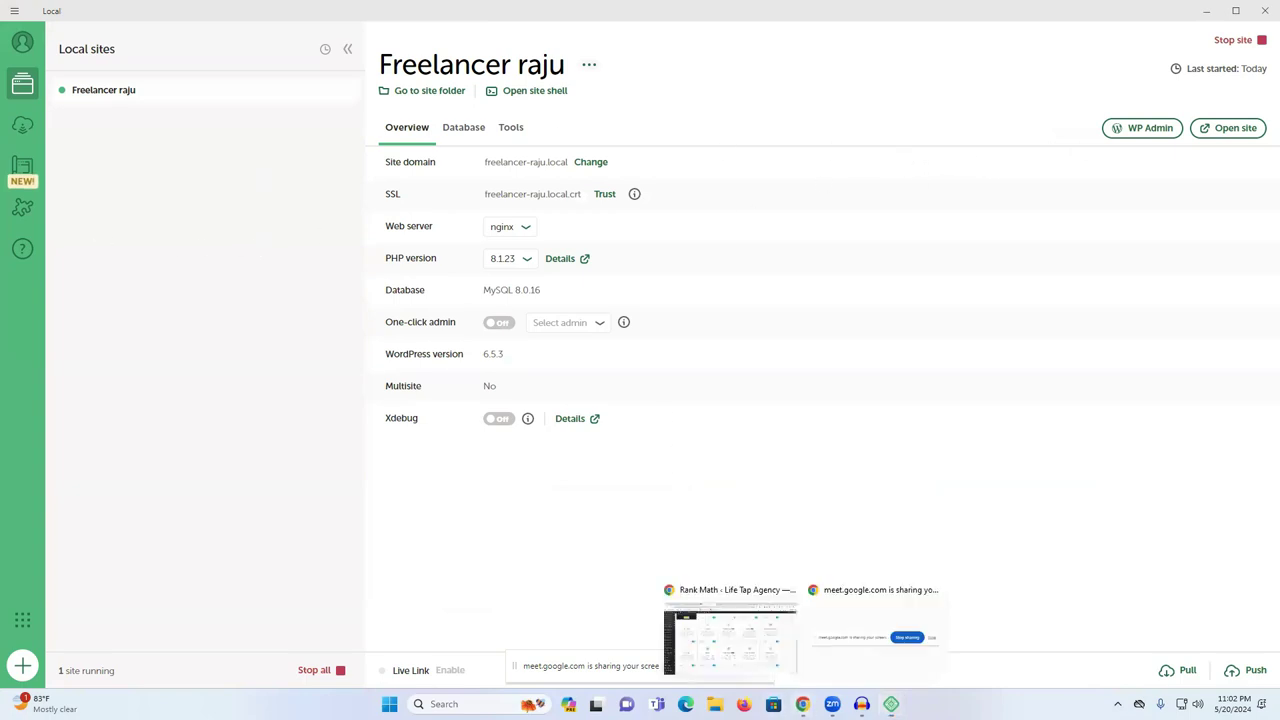
pyautogui.click(743, 704)
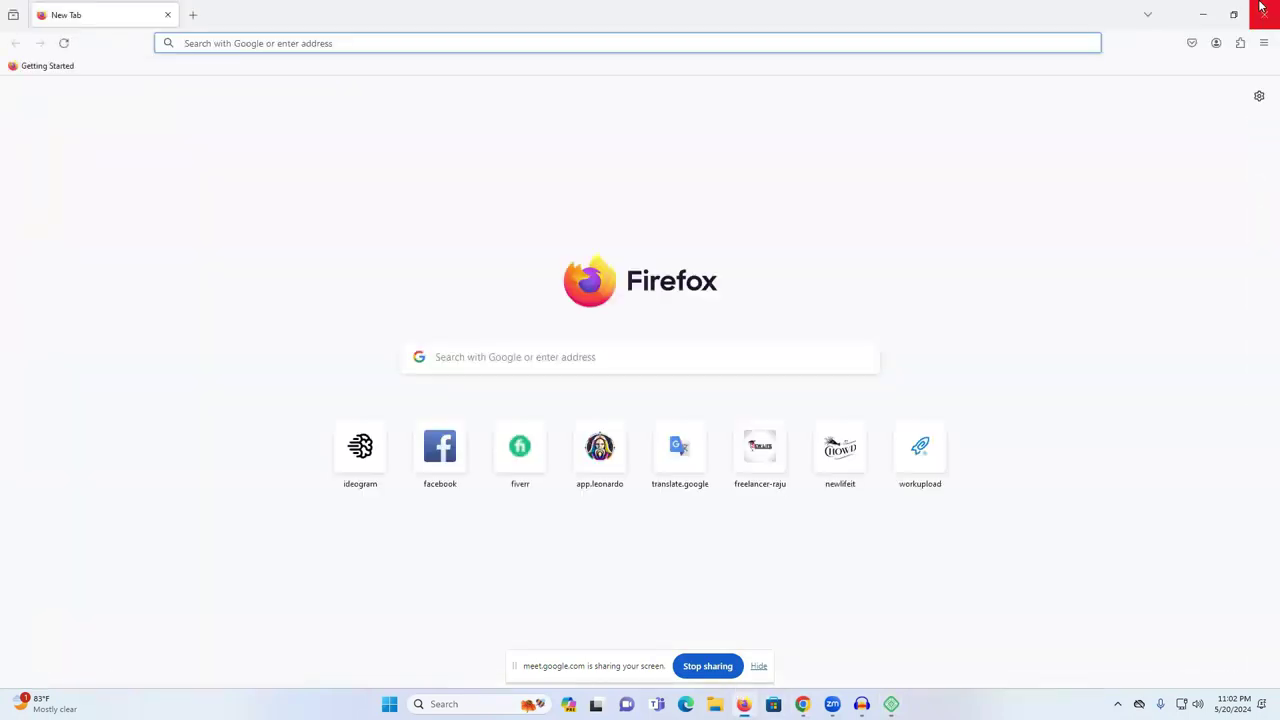
pyautogui.click(1264, 14)
pyautogui.moveTo(802, 704)
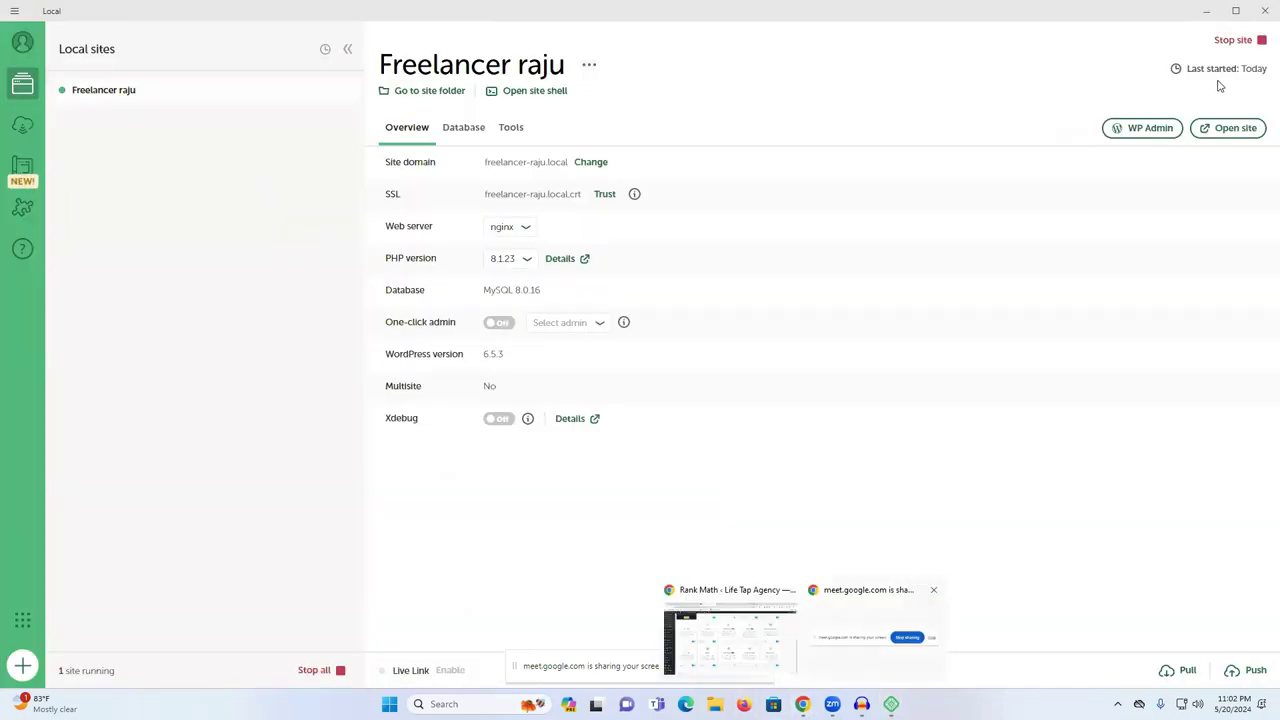
pyautogui.click(1145, 128)
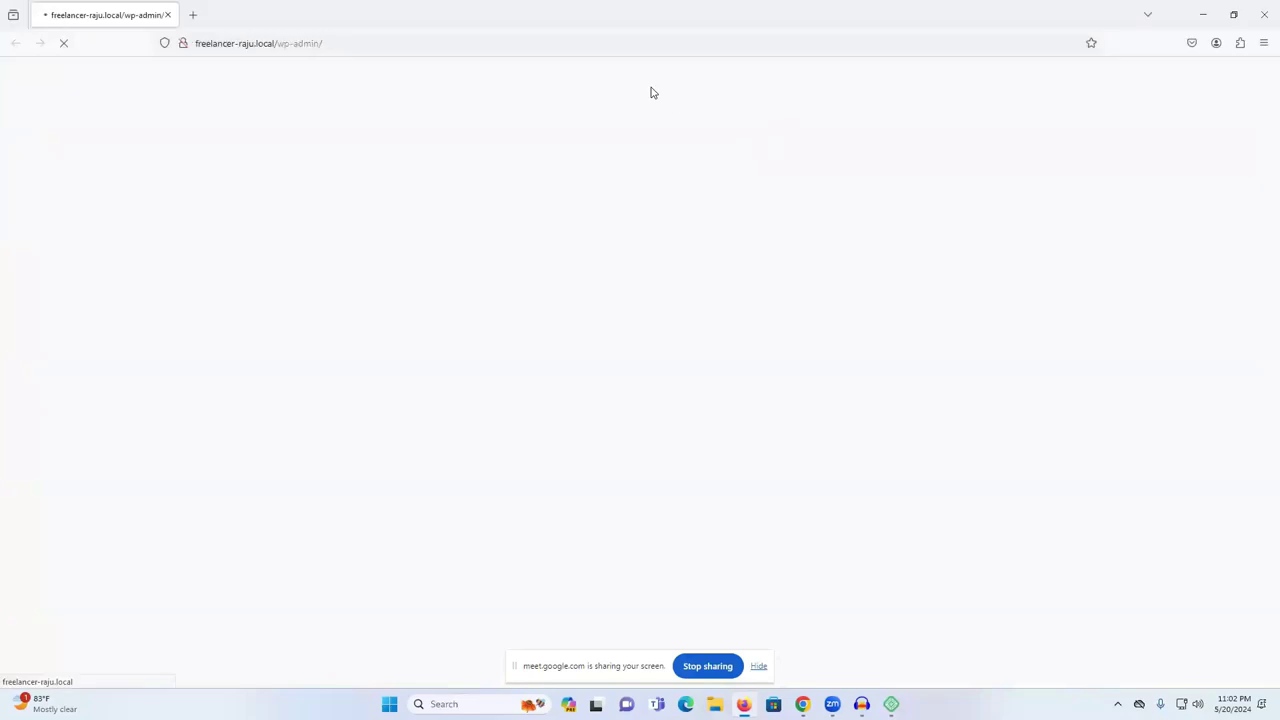
pyautogui.click(558, 326)
pyautogui.click(723, 371)
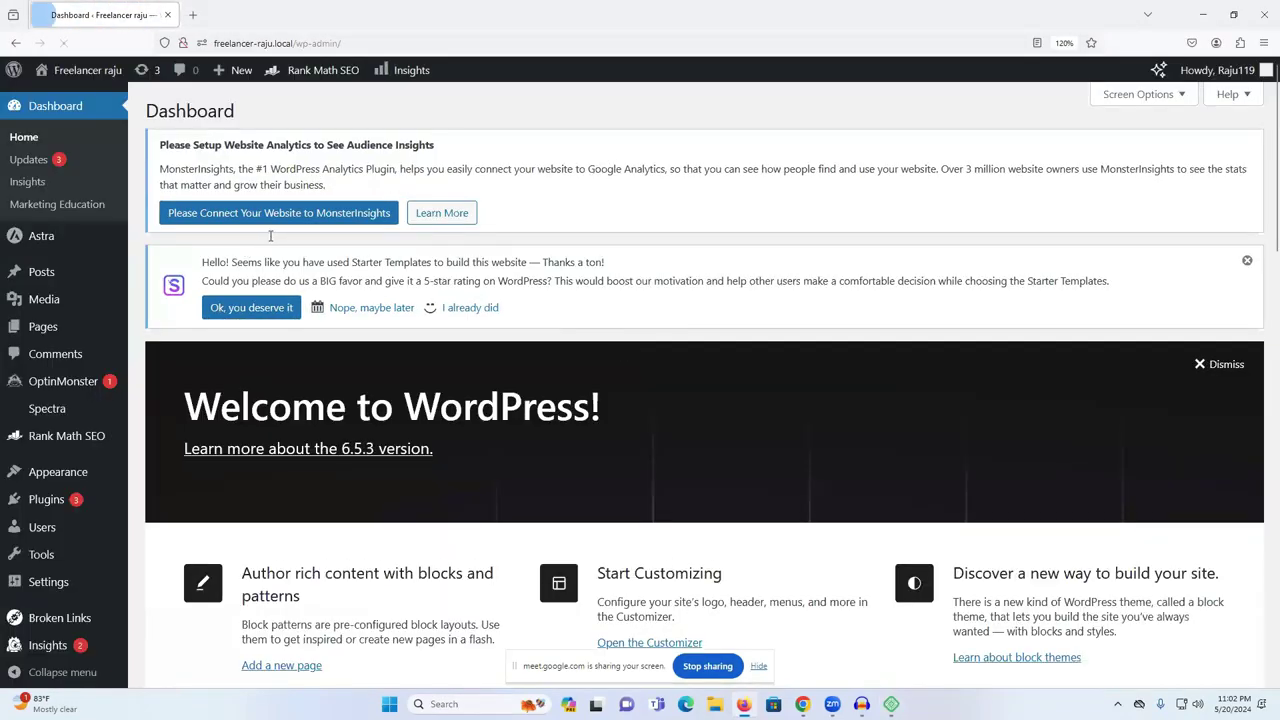
# Step: Look through the local site's dashboard, open its installed plugins list and find the WP Reset plugin
pyautogui.scroll(-5, 20, 372)
pyautogui.scroll(-2, 40, 400)
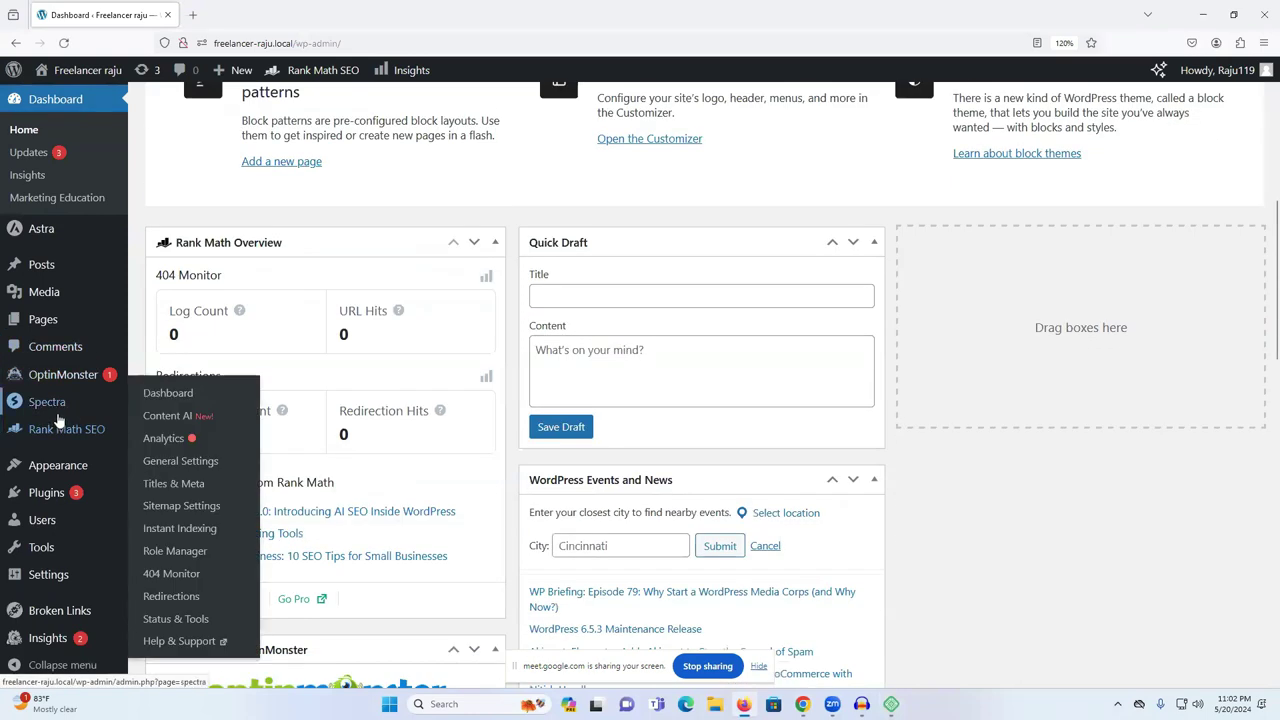
pyautogui.scroll(-4, 60, 425)
pyautogui.moveTo(42, 497)
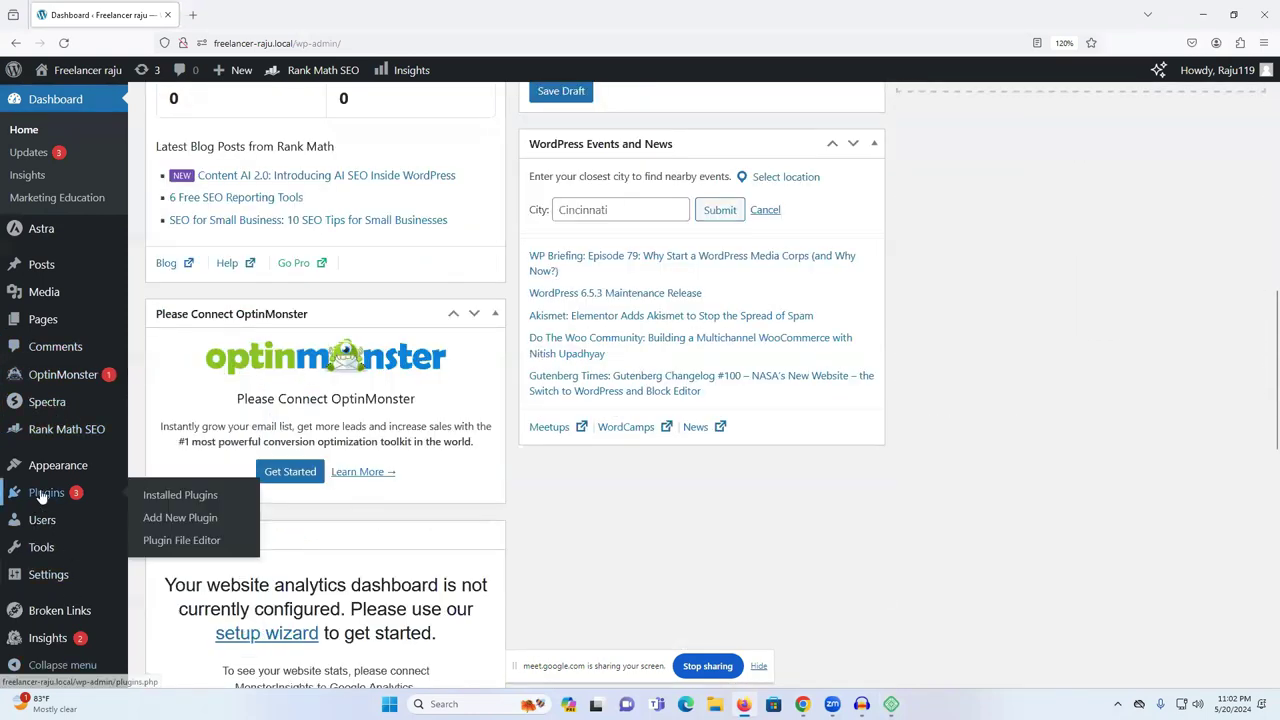
pyautogui.click(180, 494)
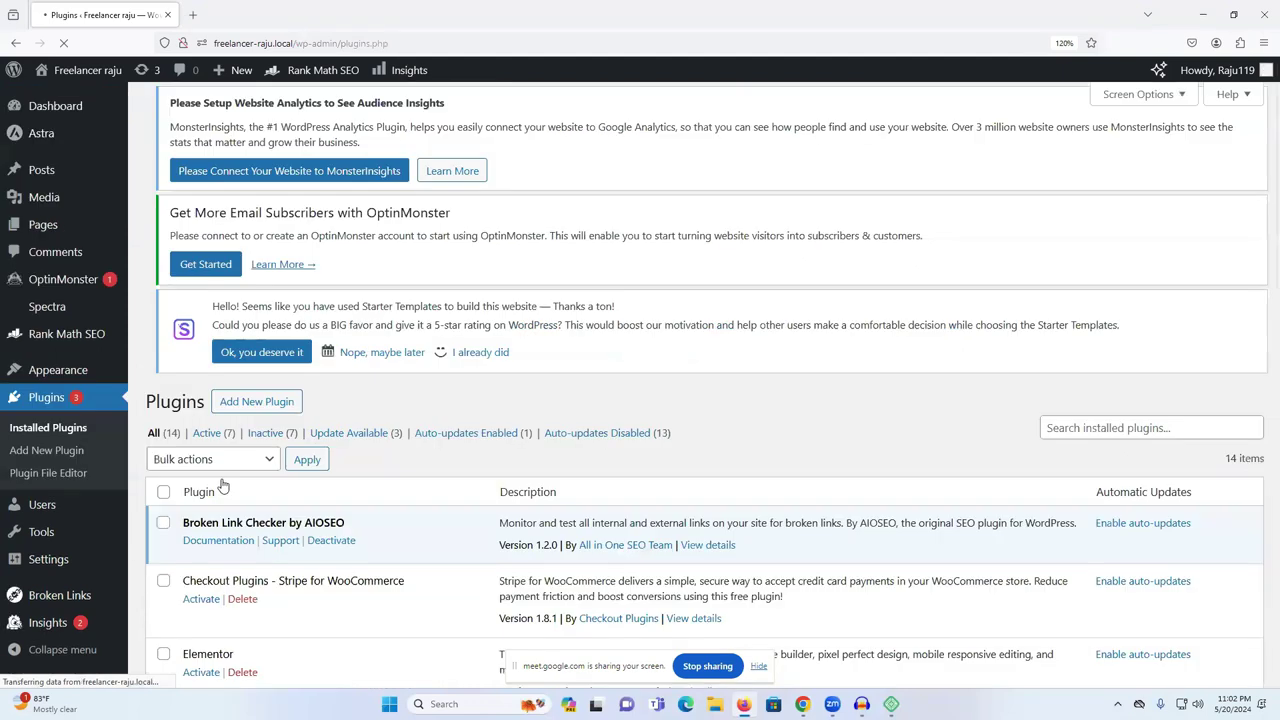
pyautogui.scroll(-3, 235, 450)
pyautogui.scroll(-6, 240, 340)
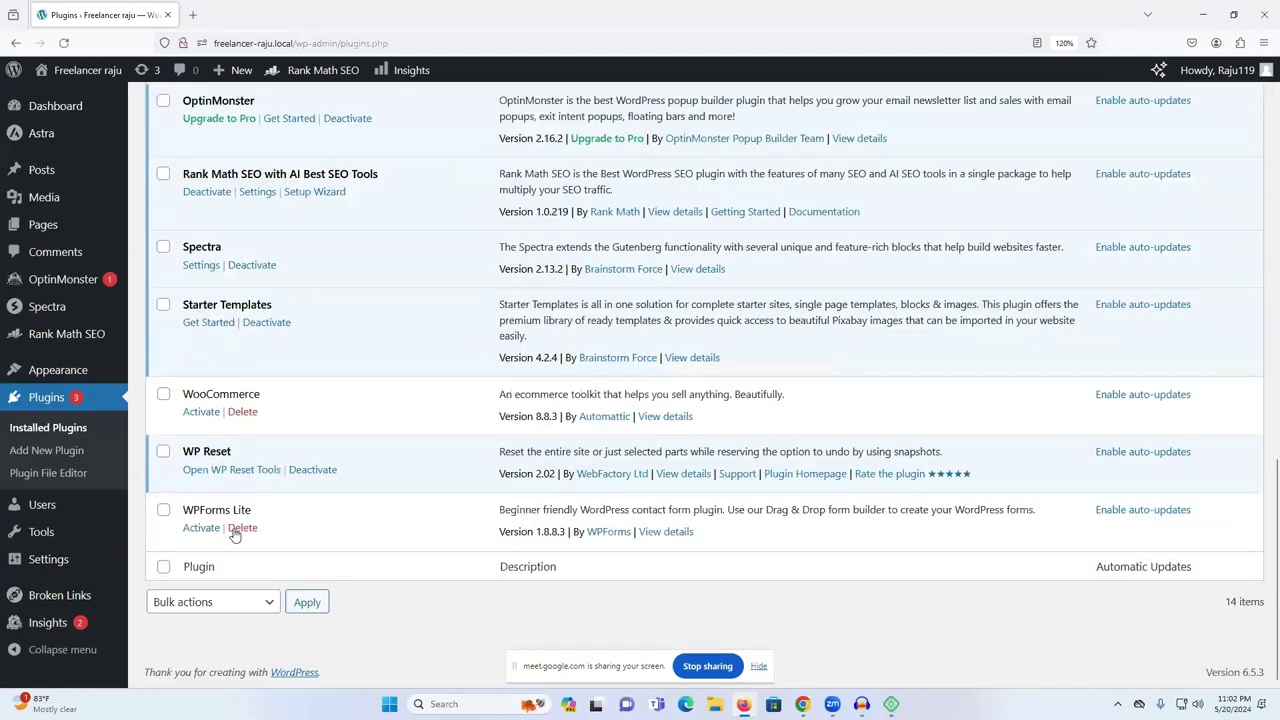
# Step: Open the WP Reset tools and run a Site Reset, entering "reset" as confirmation and keeping WP Reset set to reactivate
pyautogui.click(226, 470)
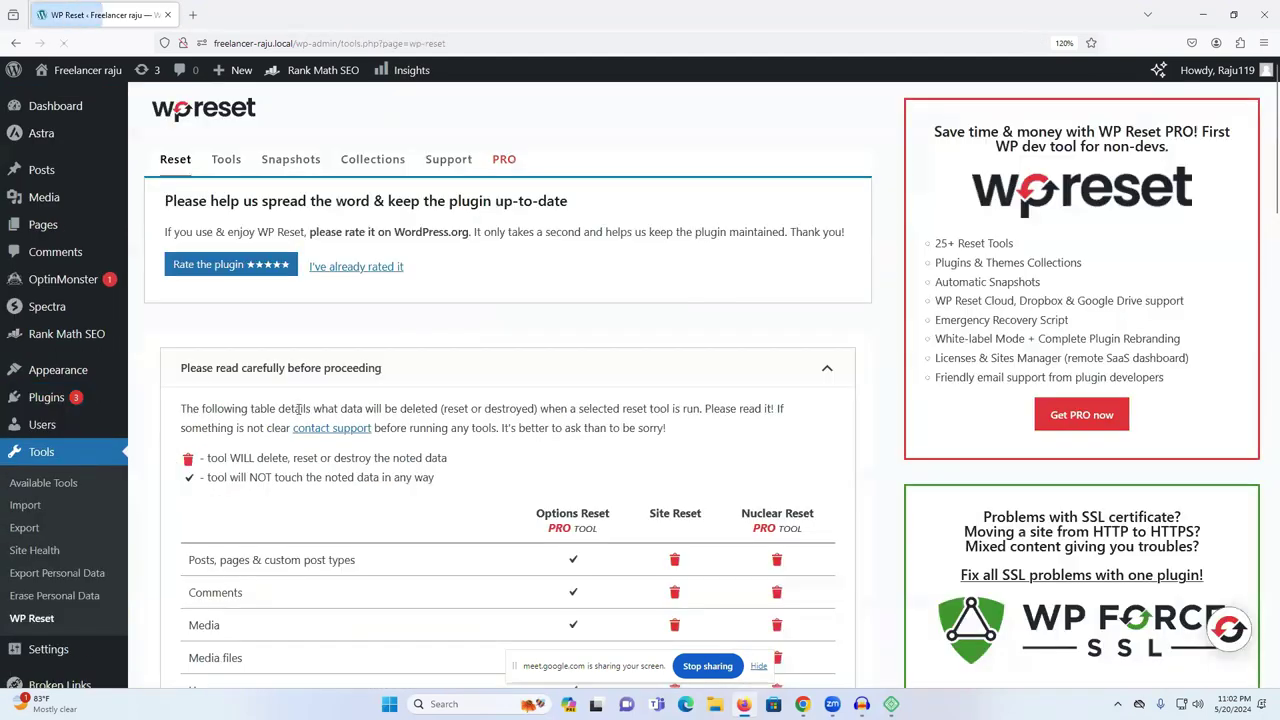
pyautogui.scroll(-10, 300, 405)
pyautogui.scroll(-5, 300, 403)
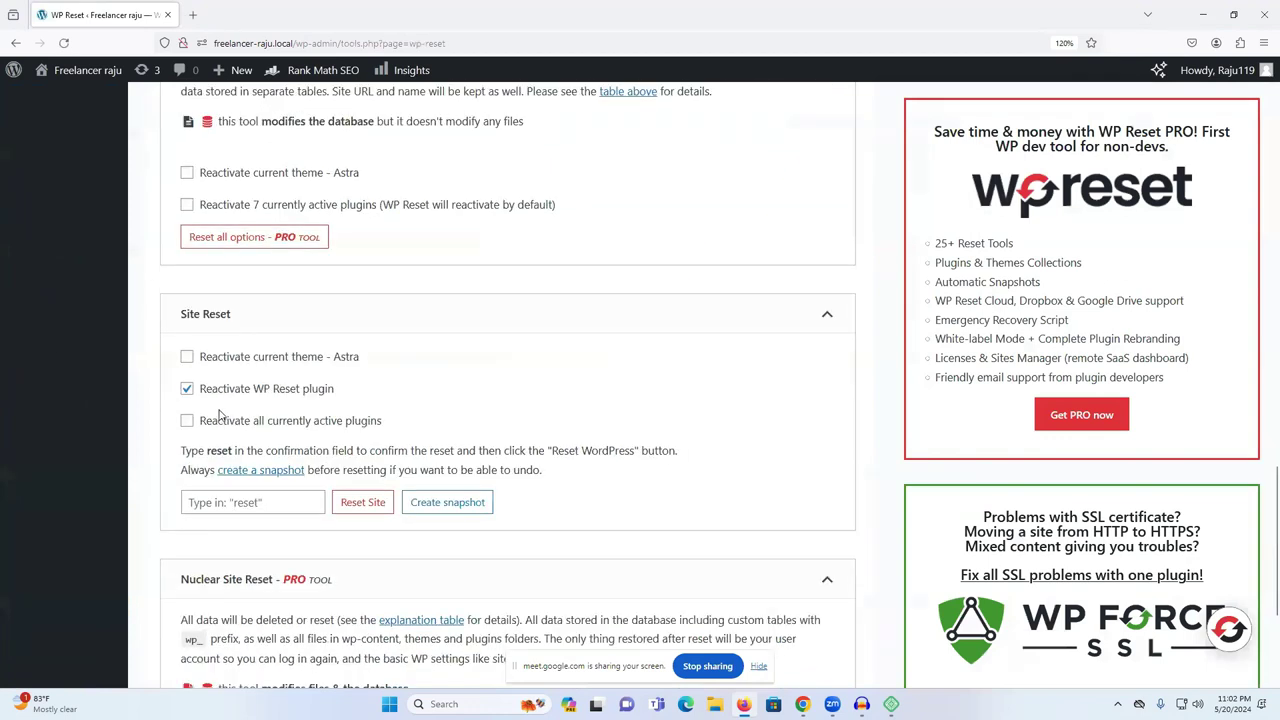
pyautogui.click(249, 505)
pyautogui.write('reset')
pyautogui.click(360, 503)
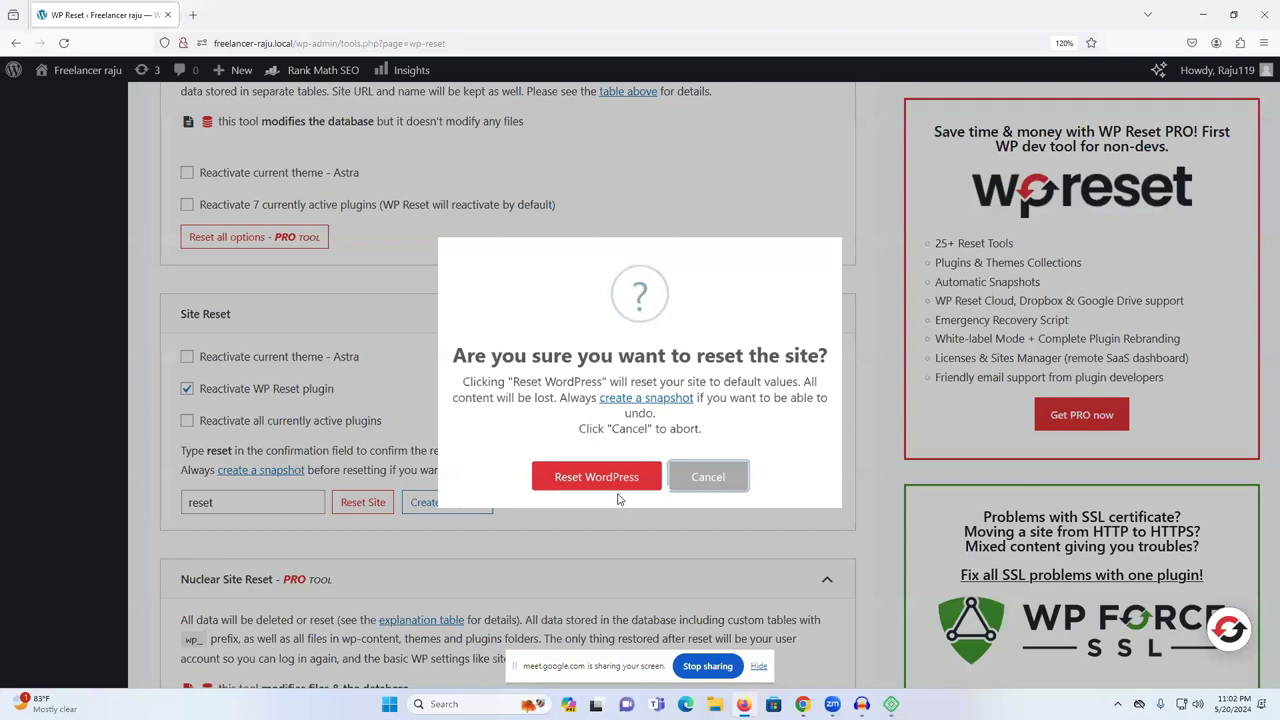
pyautogui.click(575, 482)
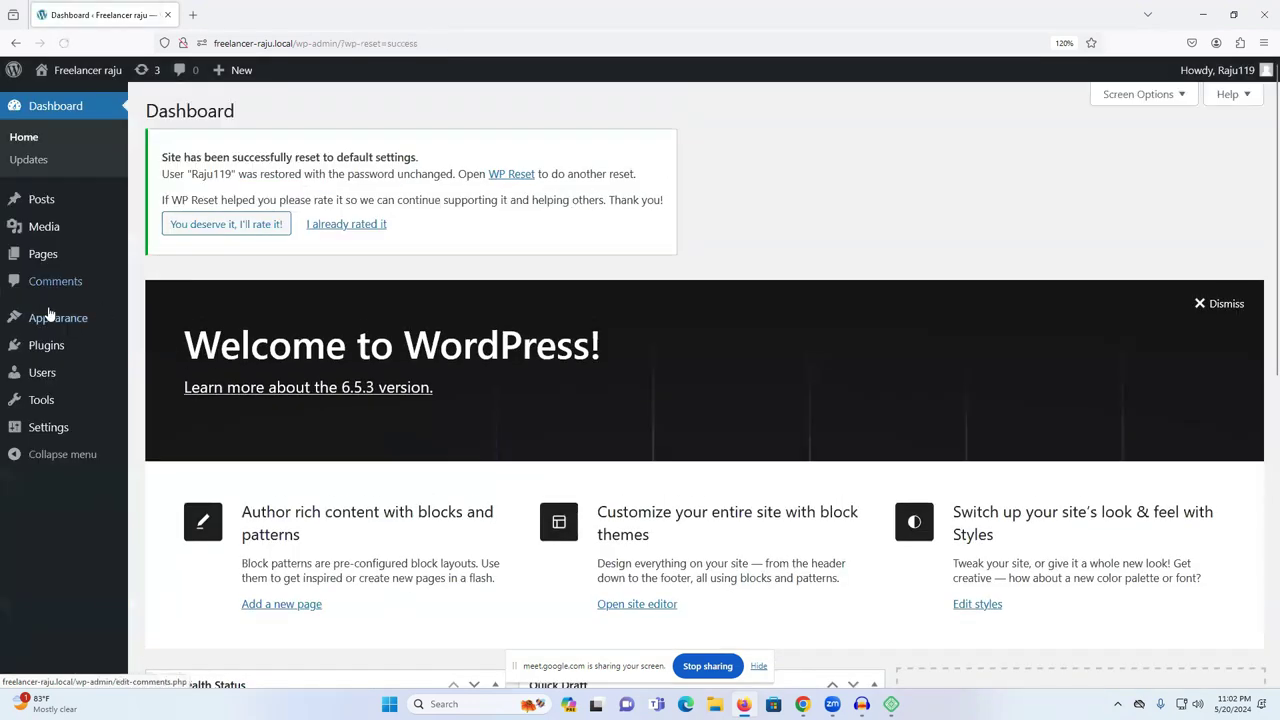
# Step: Open the installed themes and activate the OceanWP theme
pyautogui.moveTo(58, 318)
pyautogui.click(161, 321)
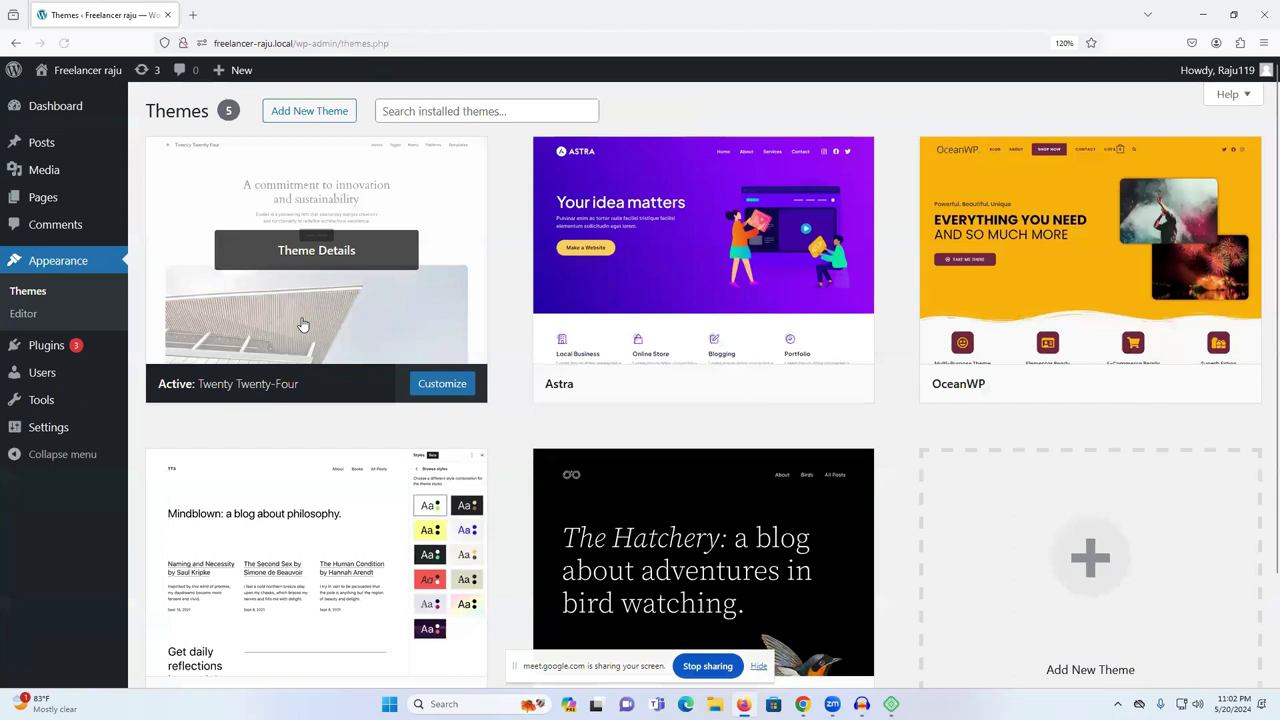
pyautogui.scroll(-2, 650, 352)
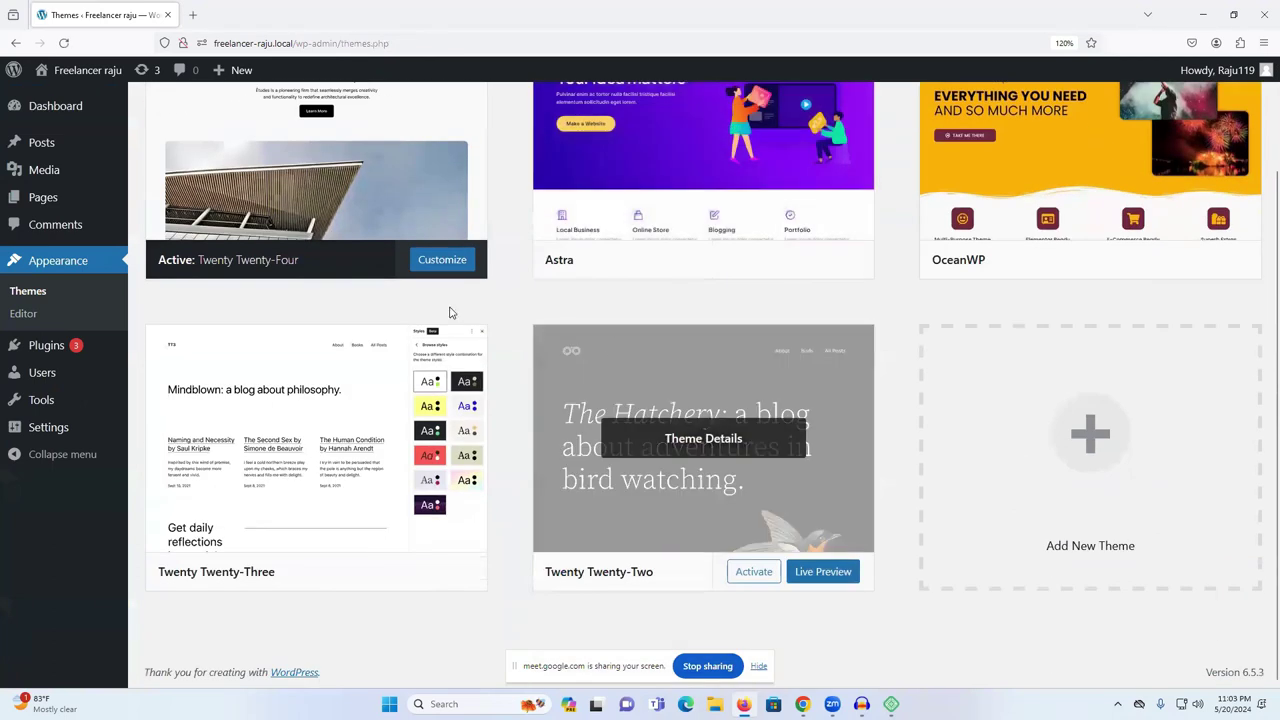
pyautogui.scroll(1, 782, 276)
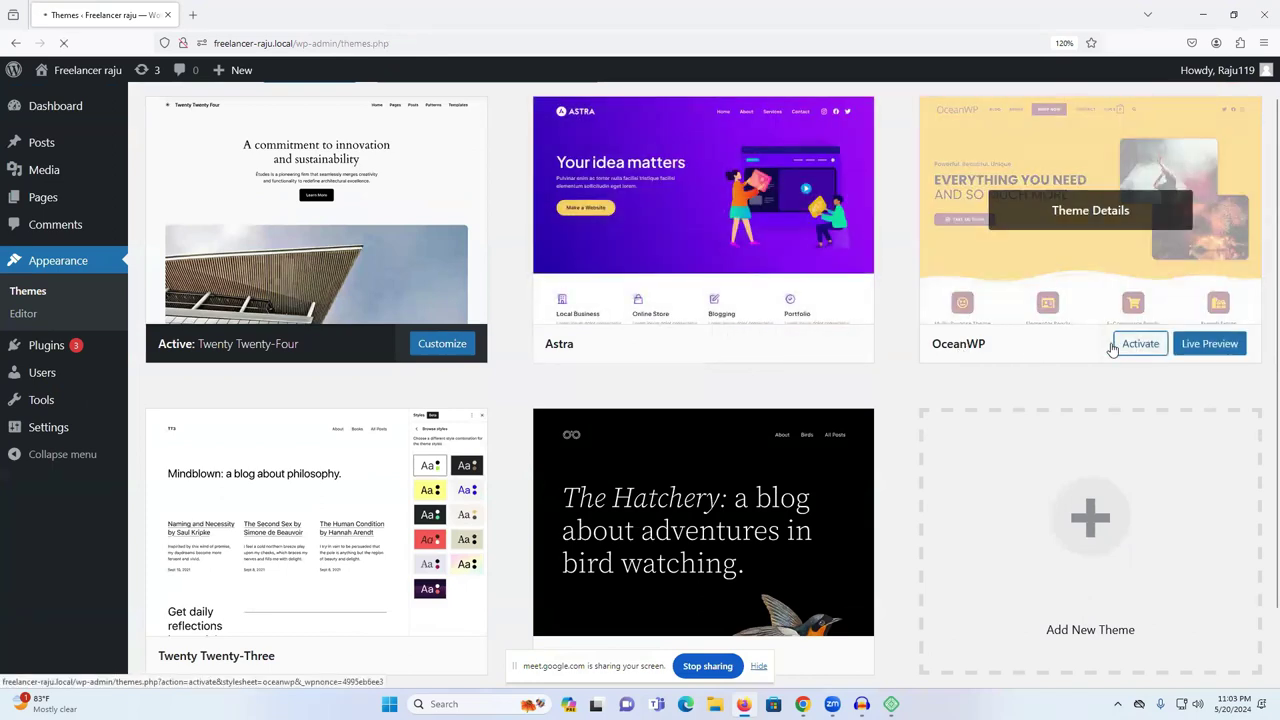
# Step: View the details of the active OceanWP theme and close them
pyautogui.scroll(-4, 315, 397)
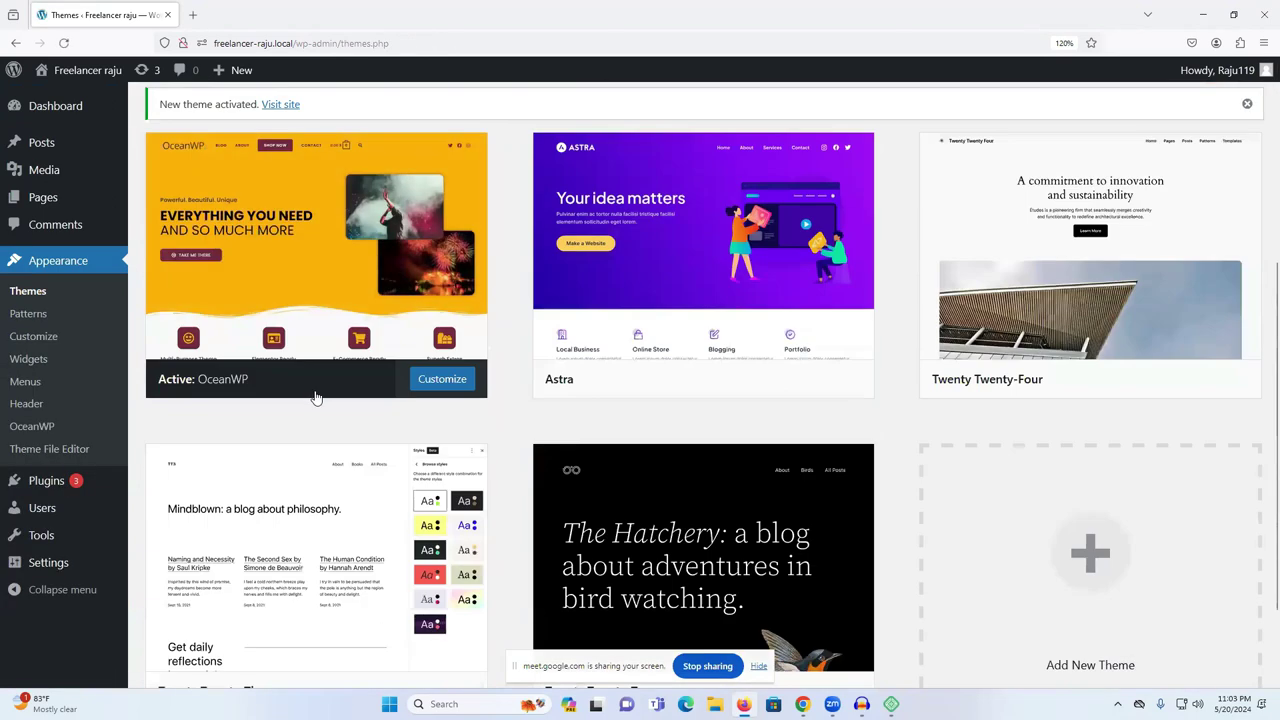
pyautogui.click(316, 255)
pyautogui.scroll(-1, 796, 662)
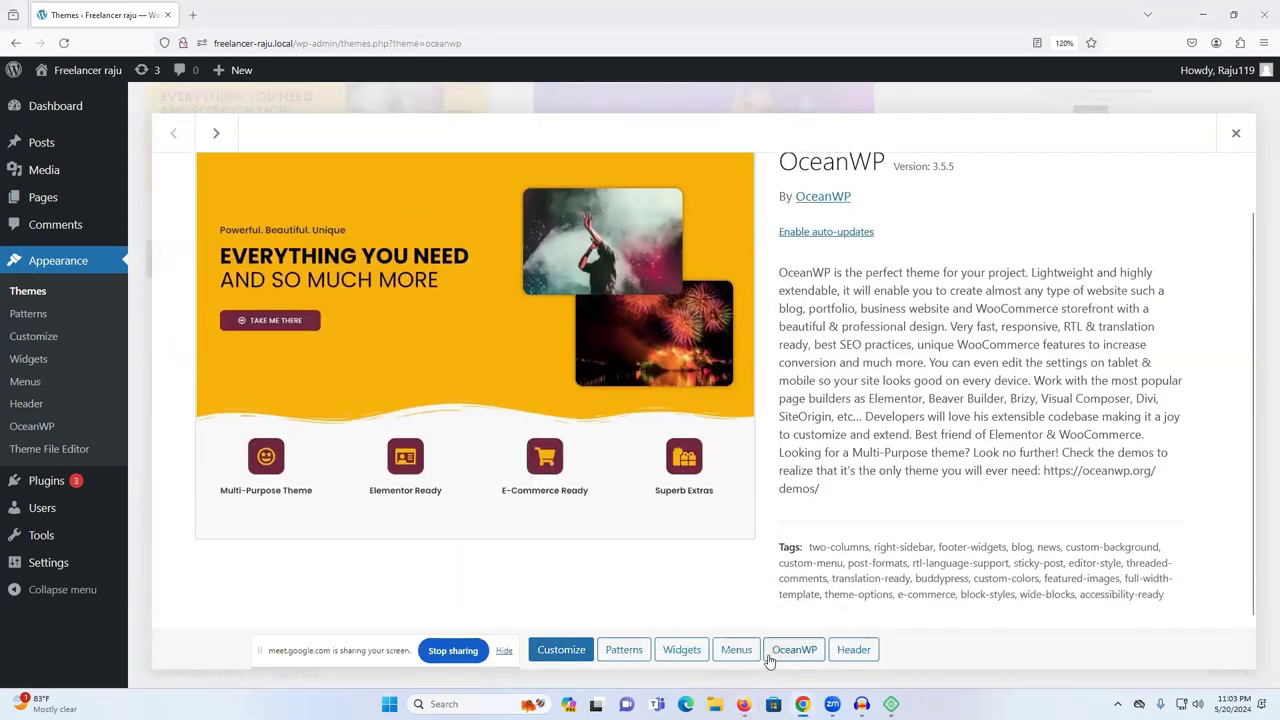
pyautogui.click(1236, 133)
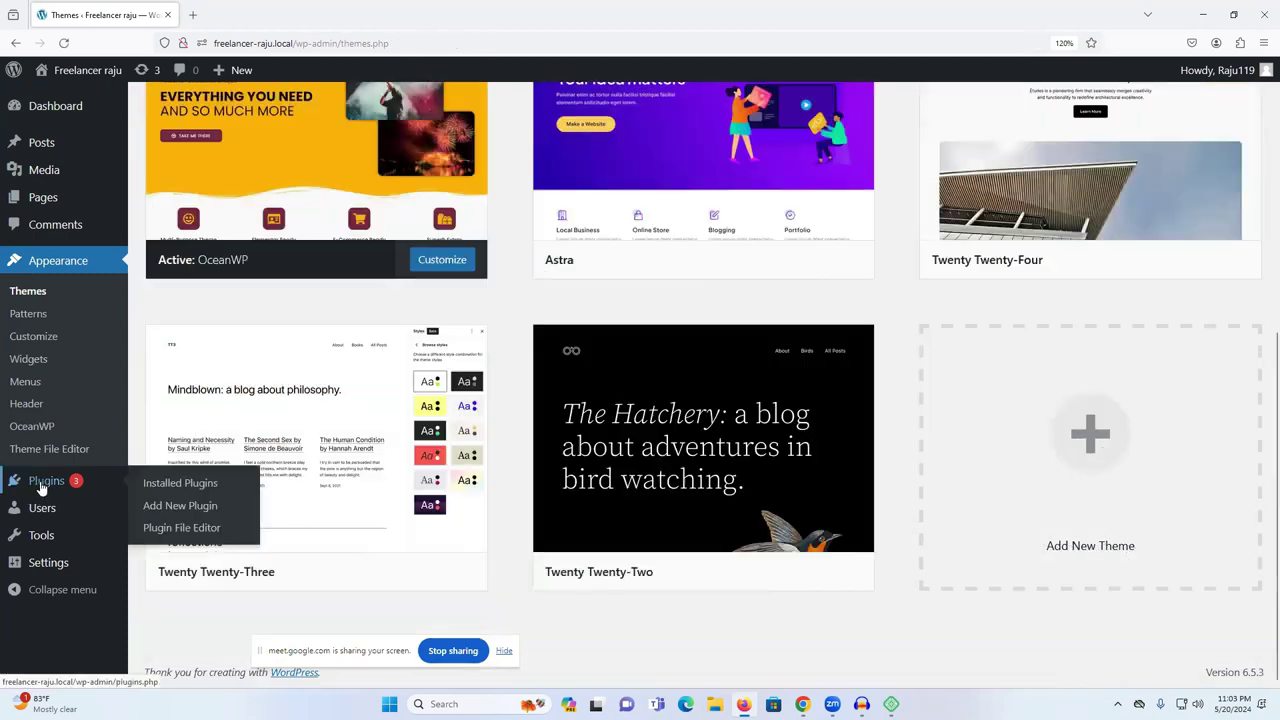
# Step: Open the installed plugins list, select all plugins and bulk-delete them with their data
pyautogui.click(40, 484)
pyautogui.scroll(-3, 280, 453)
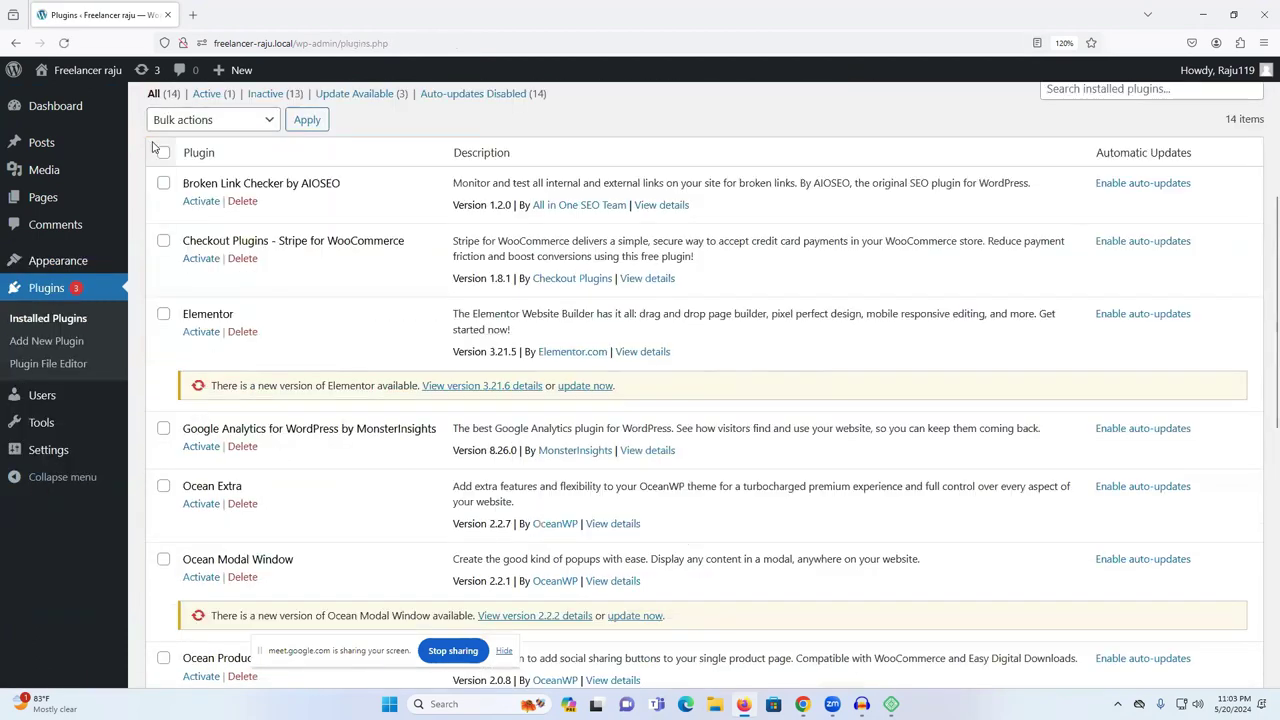
pyautogui.click(222, 122)
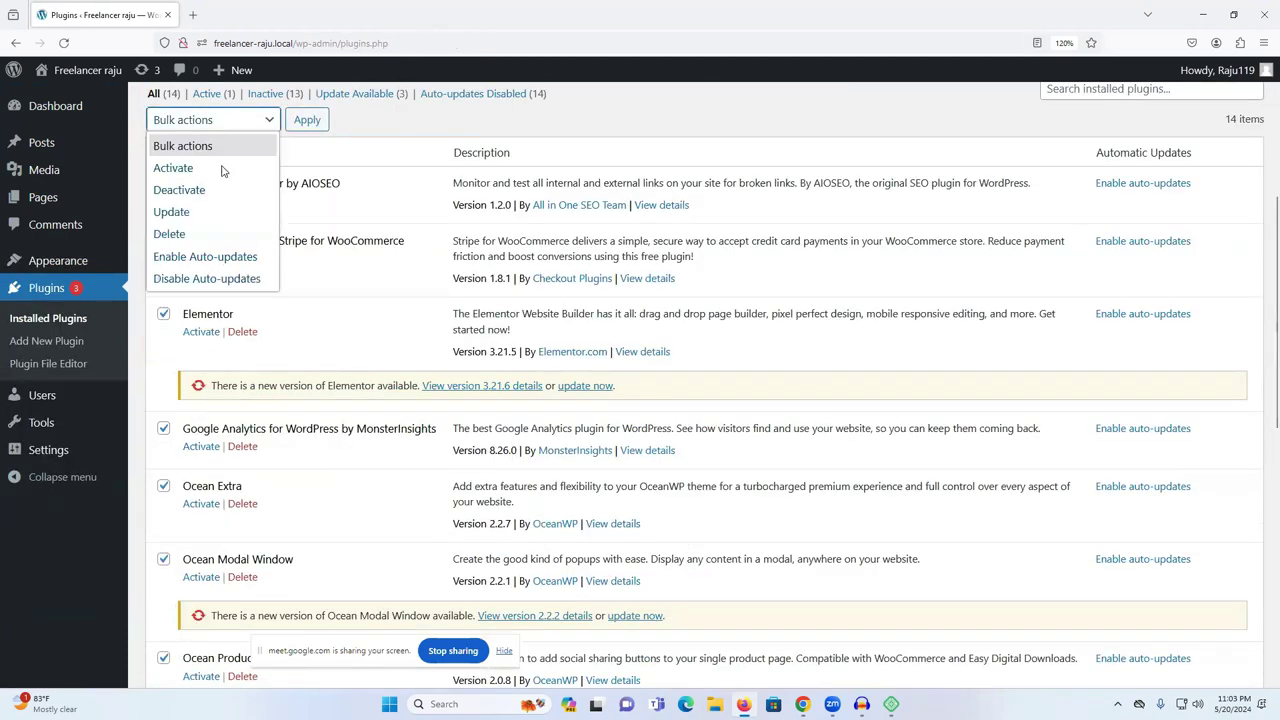
pyautogui.click(200, 236)
pyautogui.click(307, 120)
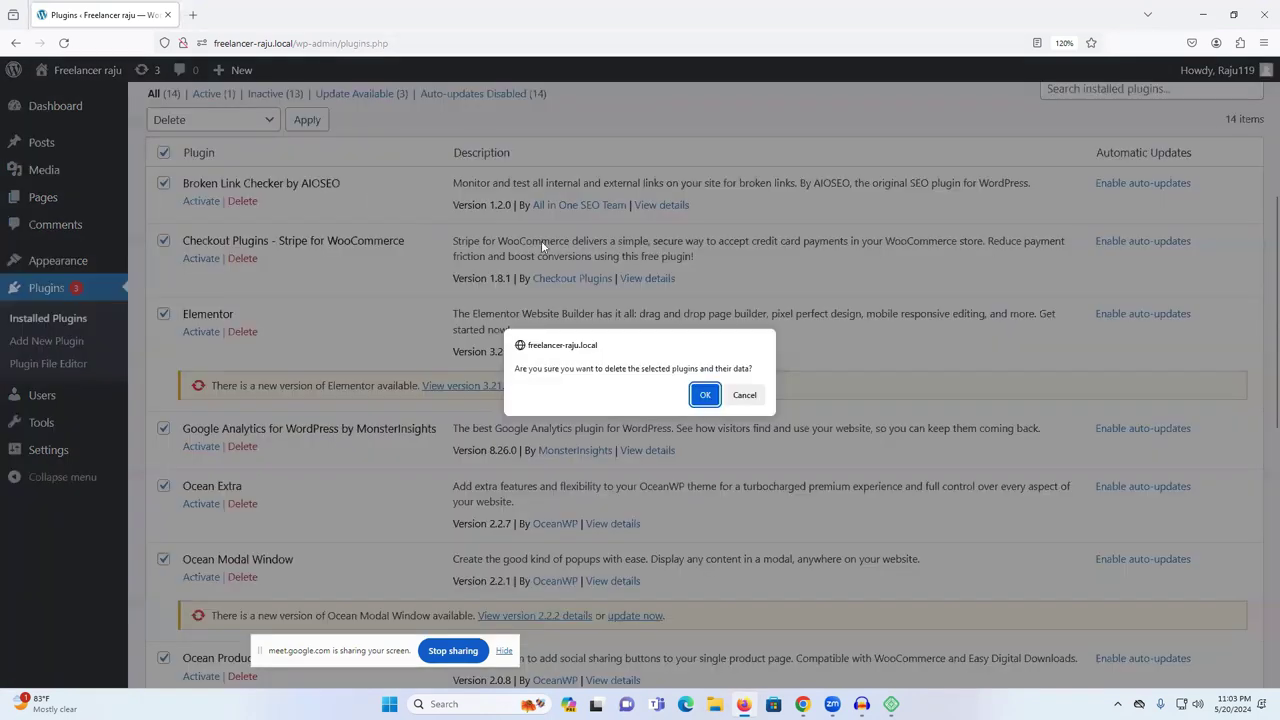
pyautogui.click(706, 396)
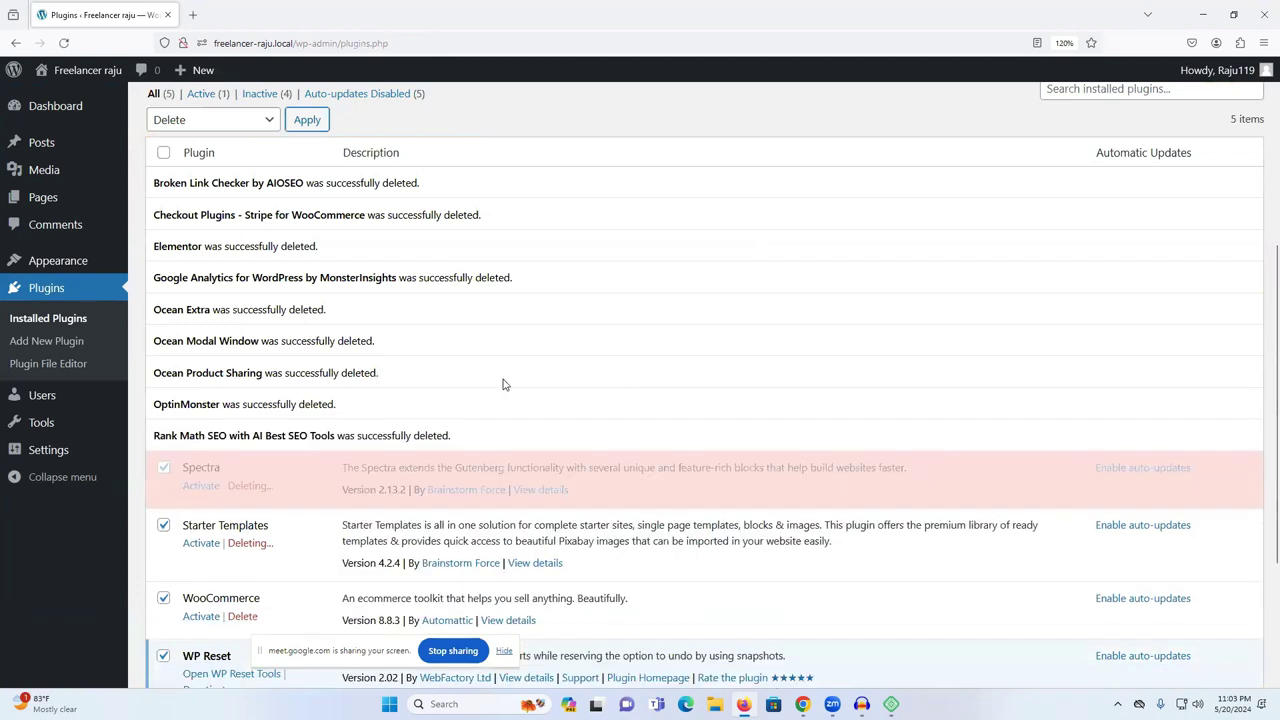
# Step: Leave the plugin deletion page, confirming the exit, and open the page for adding new plugins
pyautogui.scroll(3, 337, 368)
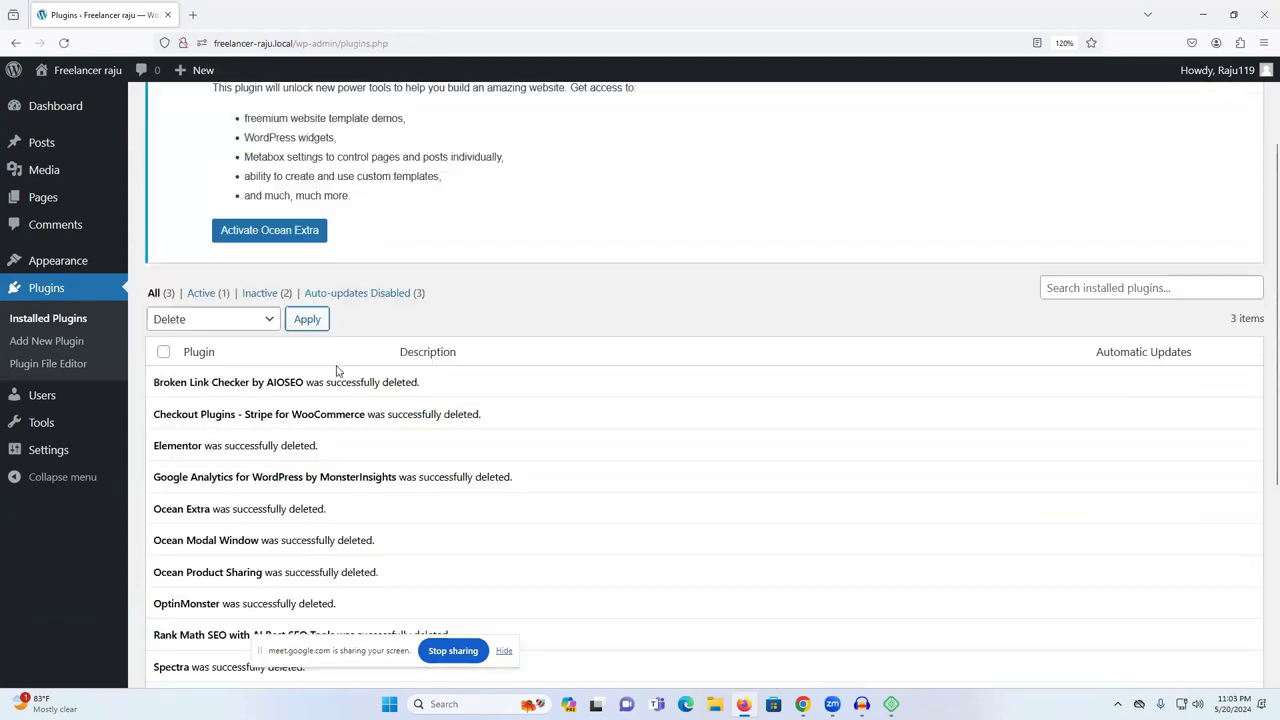
pyautogui.scroll(2, 287, 363)
pyautogui.click(46, 289)
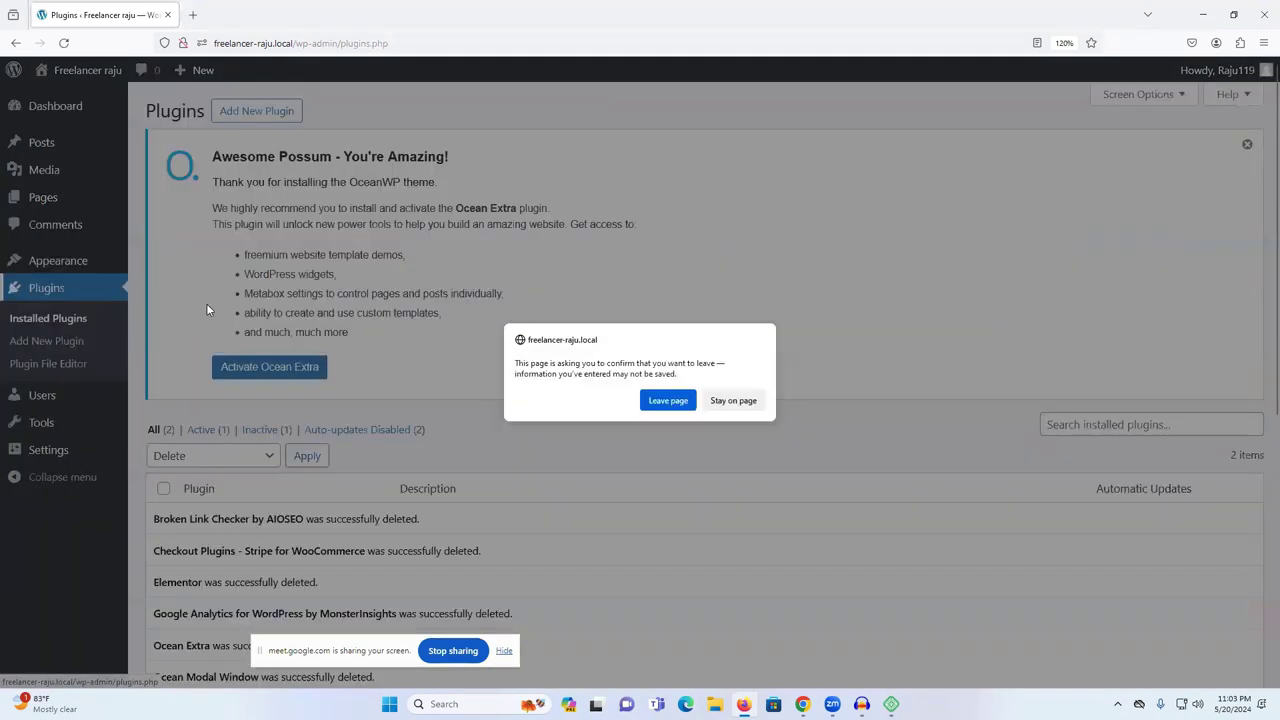
pyautogui.click(667, 401)
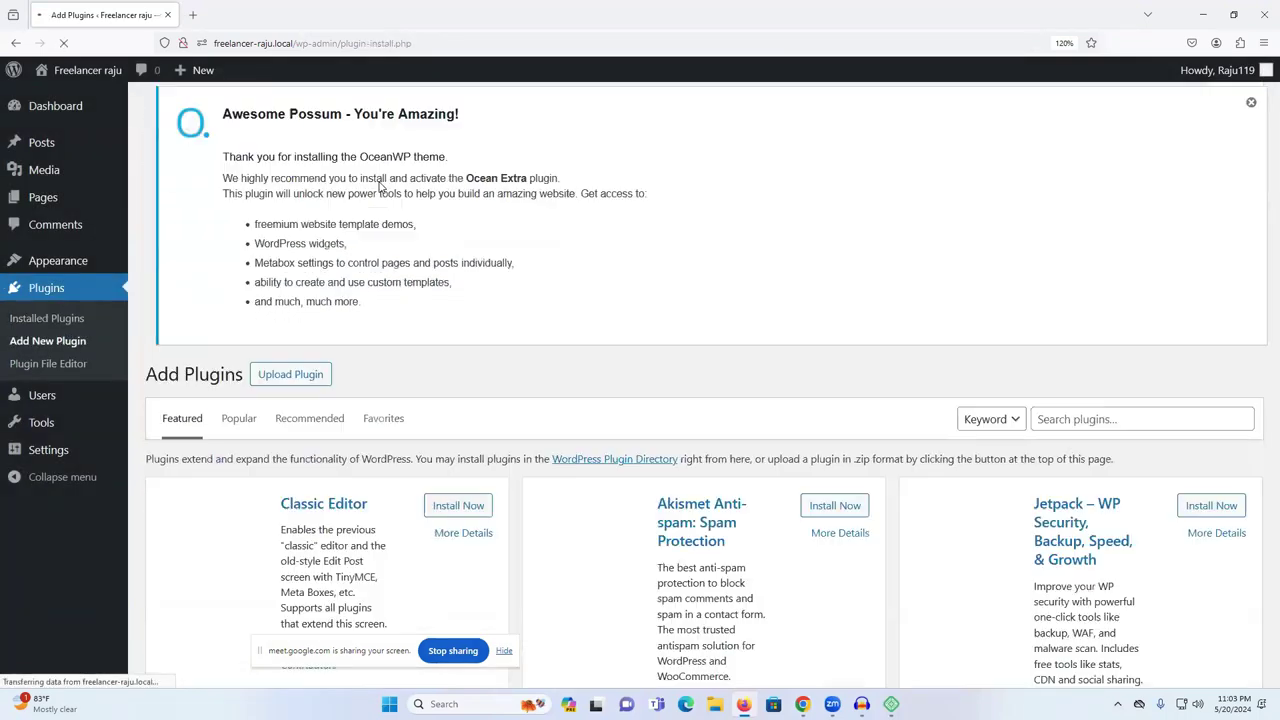
# Step: Search the plugin directory for "seo", and install and activate Rank Math SEO with AI Best SEO Tools
pyautogui.click(1073, 447)
pyautogui.write('seo')
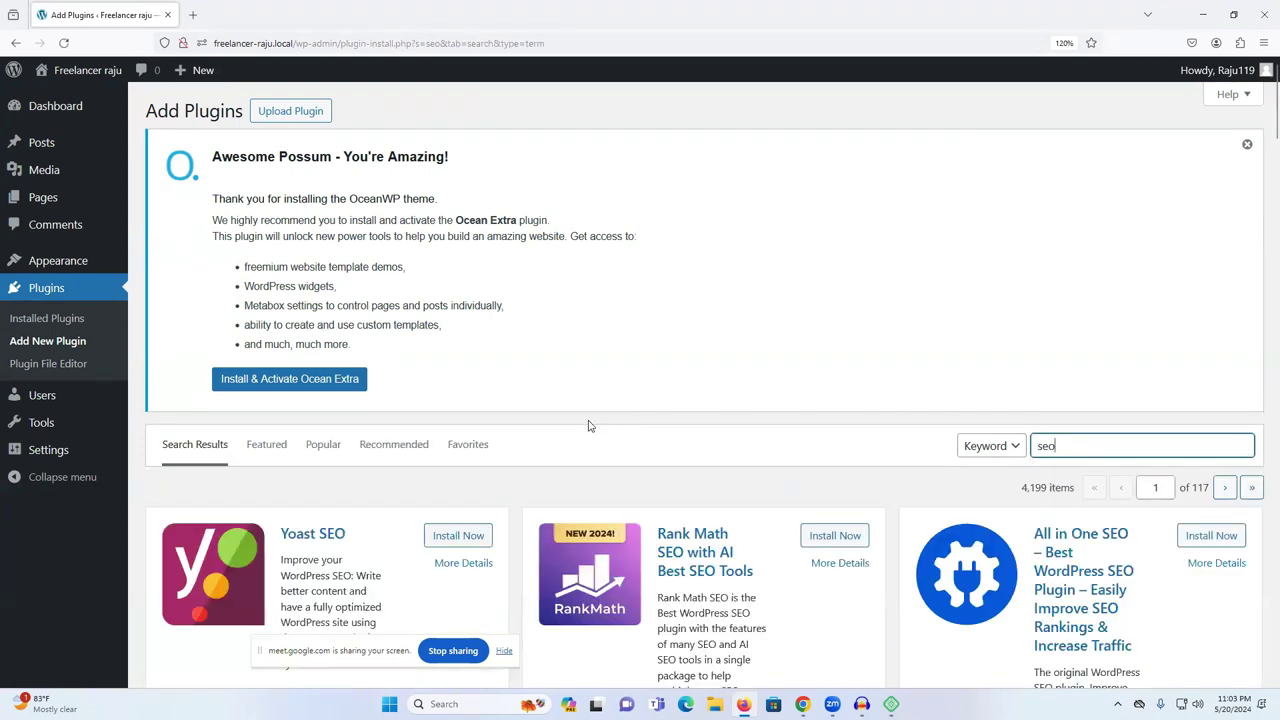
pyautogui.scroll(-3, 640, 420)
pyautogui.click(833, 284)
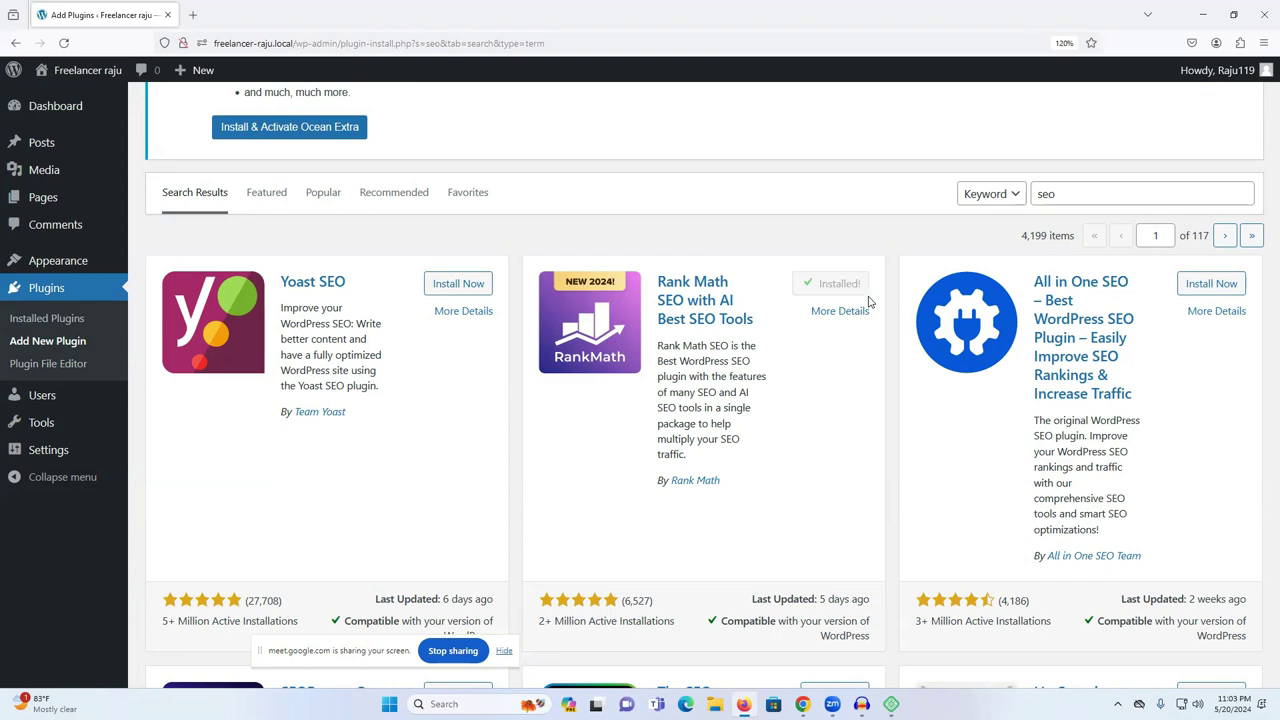
pyautogui.click(826, 285)
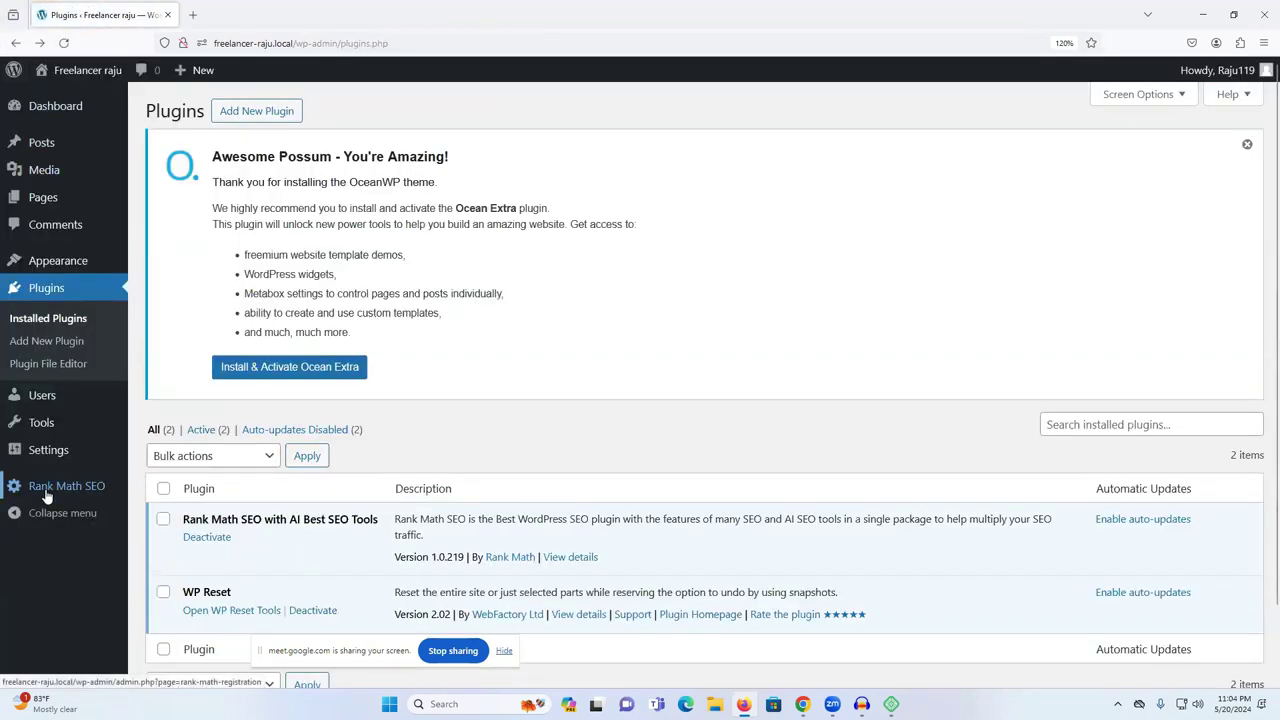
# Step: Open the Rank Math SEO setup and connect the free account, activating the Rank Math Free Plan for the site
pyautogui.click(45, 490)
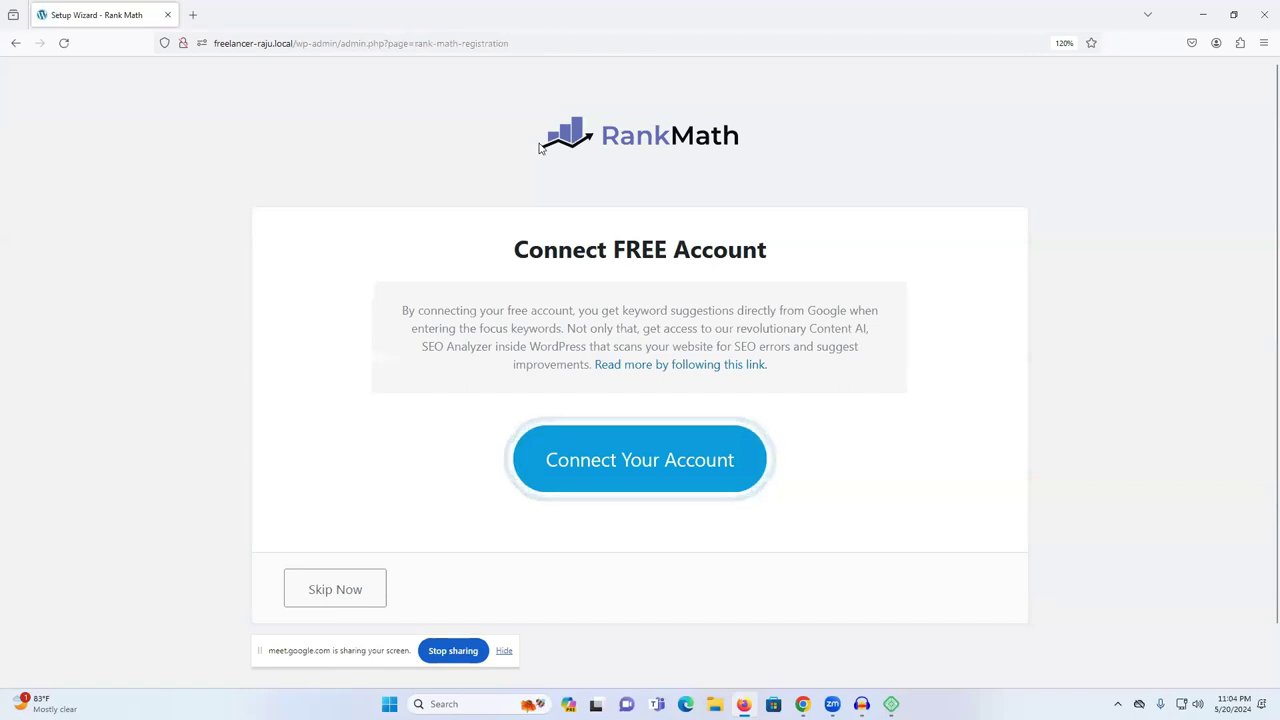
pyautogui.moveTo(512, 251); pyautogui.dragTo(797, 258)
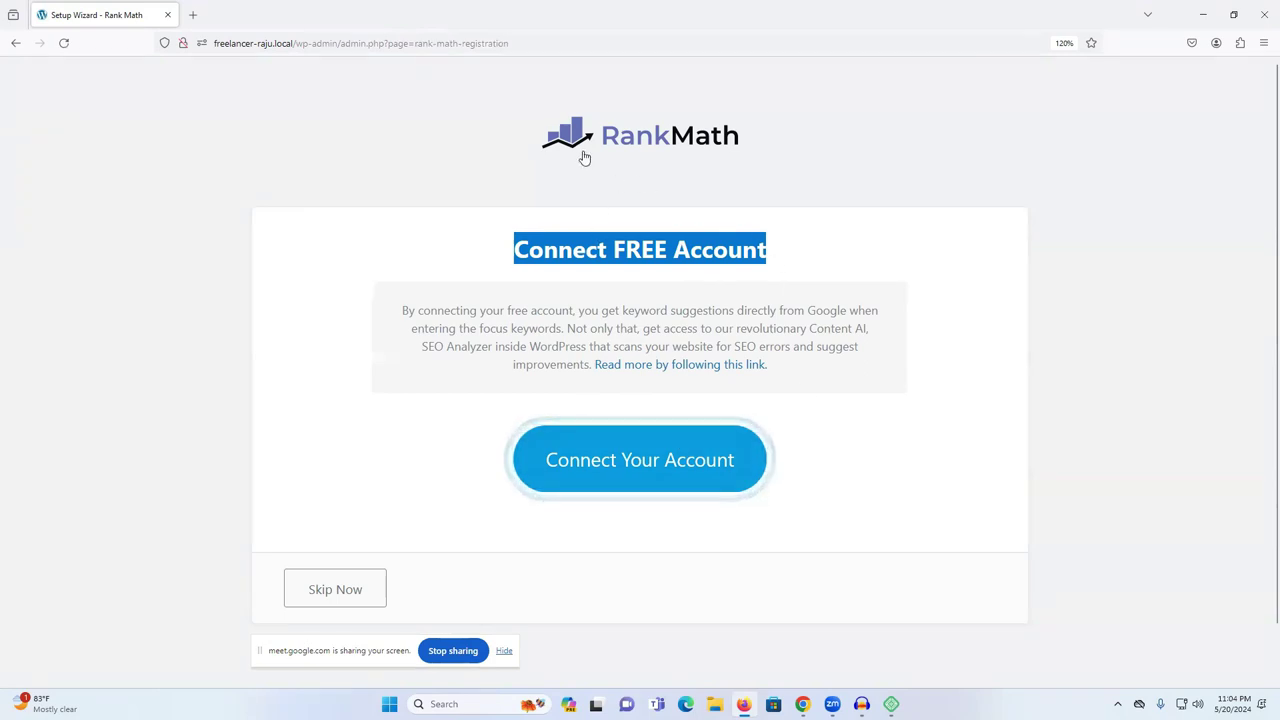
pyautogui.moveTo(750, 146); pyautogui.dragTo(560, 160)
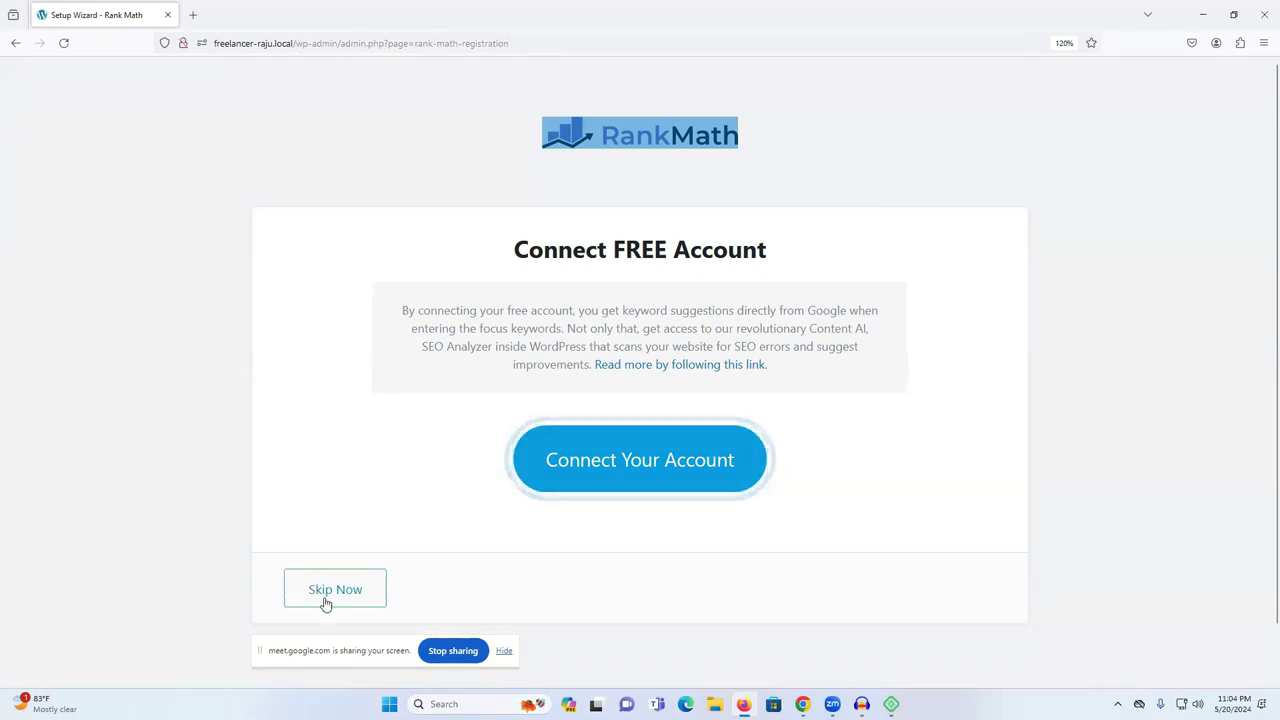
pyautogui.click(593, 482)
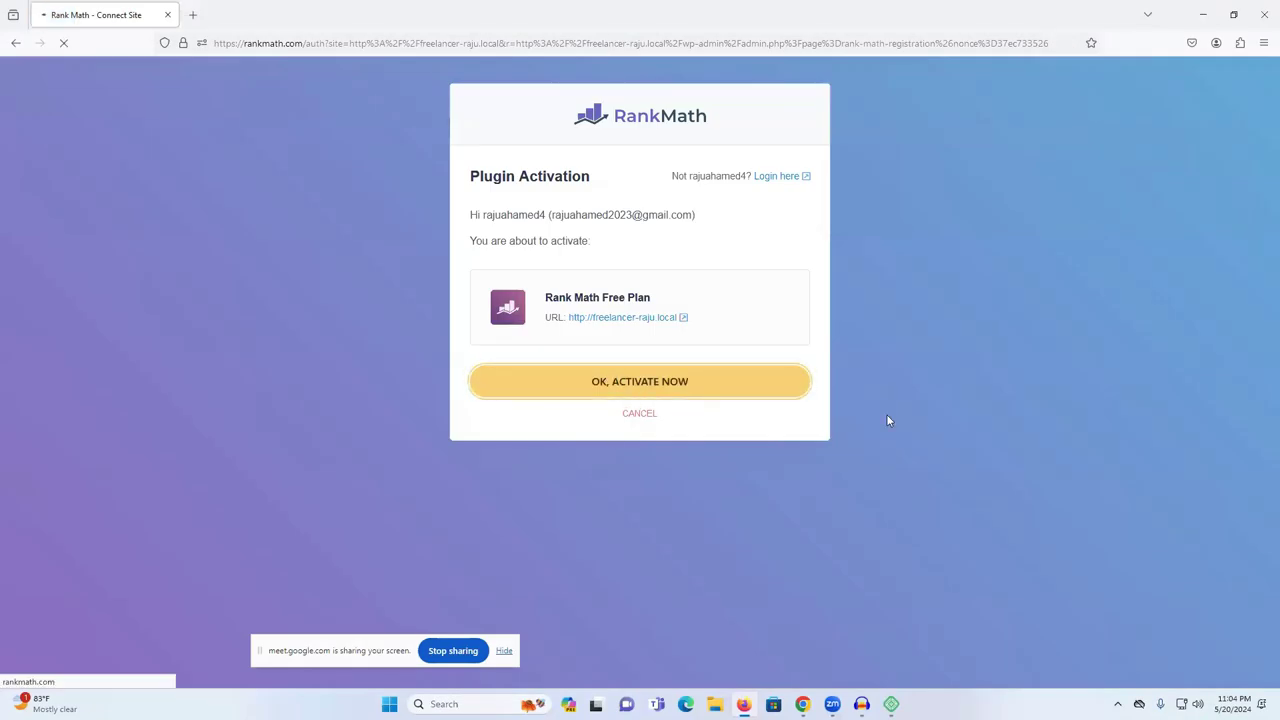
pyautogui.click(640, 381)
# Step: Choose the Easy setup mode and start the Rank Math setup wizard
pyautogui.scroll(-3, 700, 331)
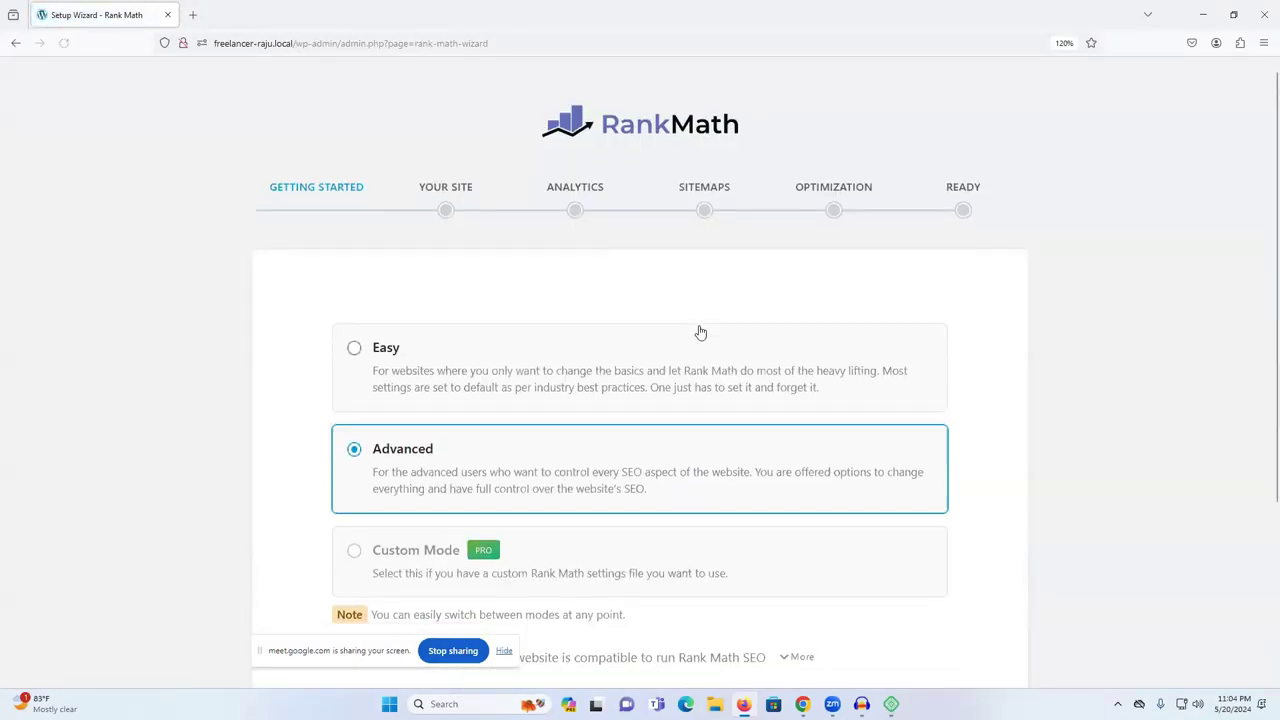
pyautogui.scroll(3, 494, 251)
pyautogui.scroll(-3, 500, 357)
pyautogui.scroll(3, 423, 294)
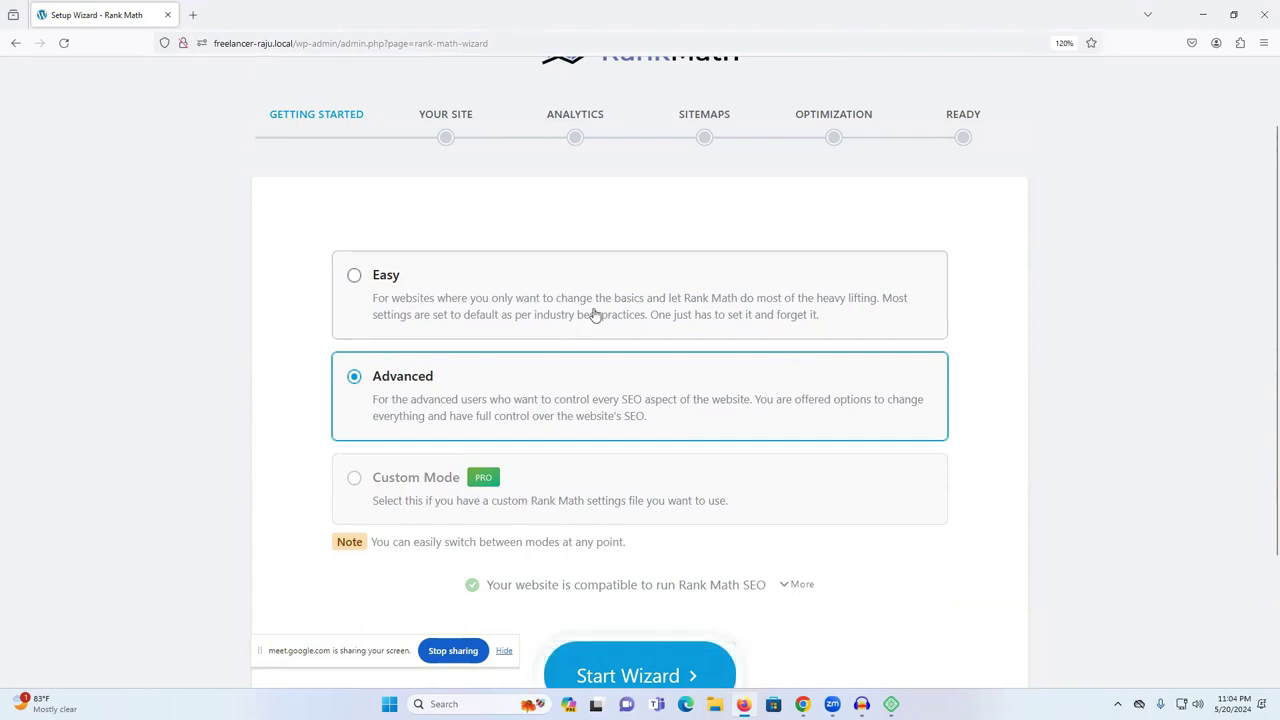
pyautogui.click(425, 305)
pyautogui.scroll(-2, 526, 357)
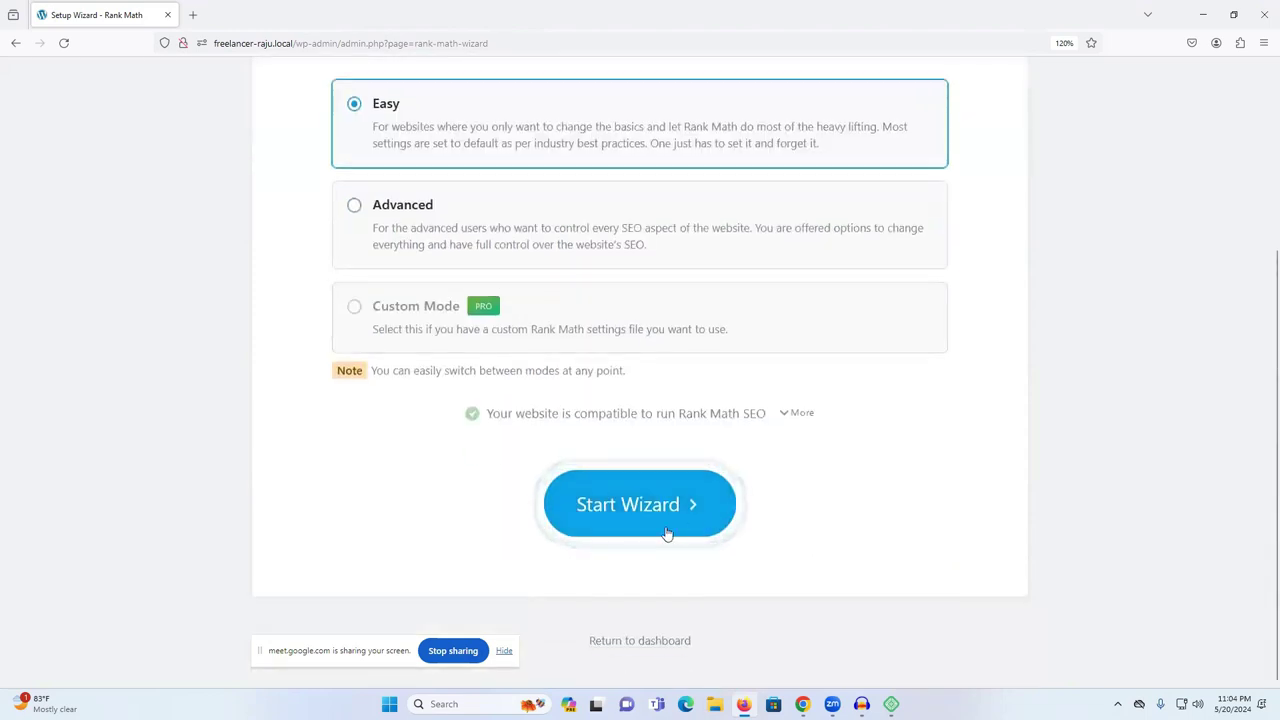
pyautogui.click(616, 506)
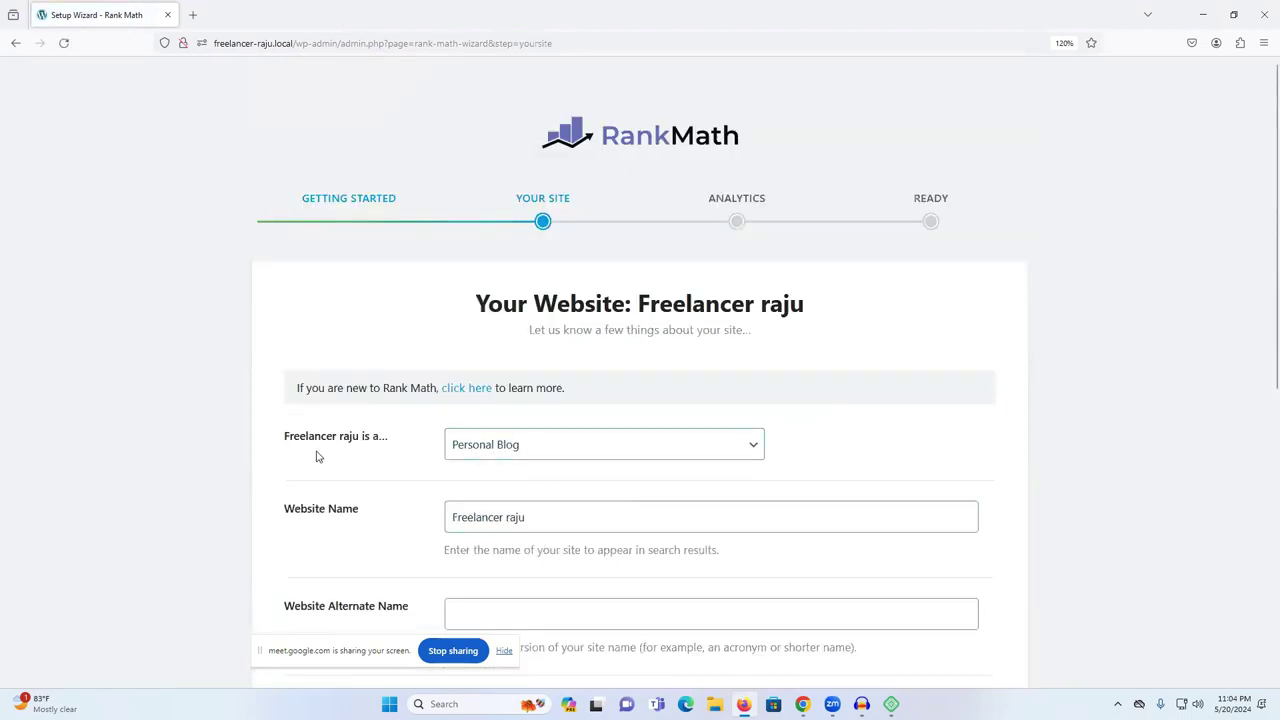
# Step: Set the site type to Small Business Site and the business type to Educational Organization
pyautogui.scroll(-3, 460, 198)
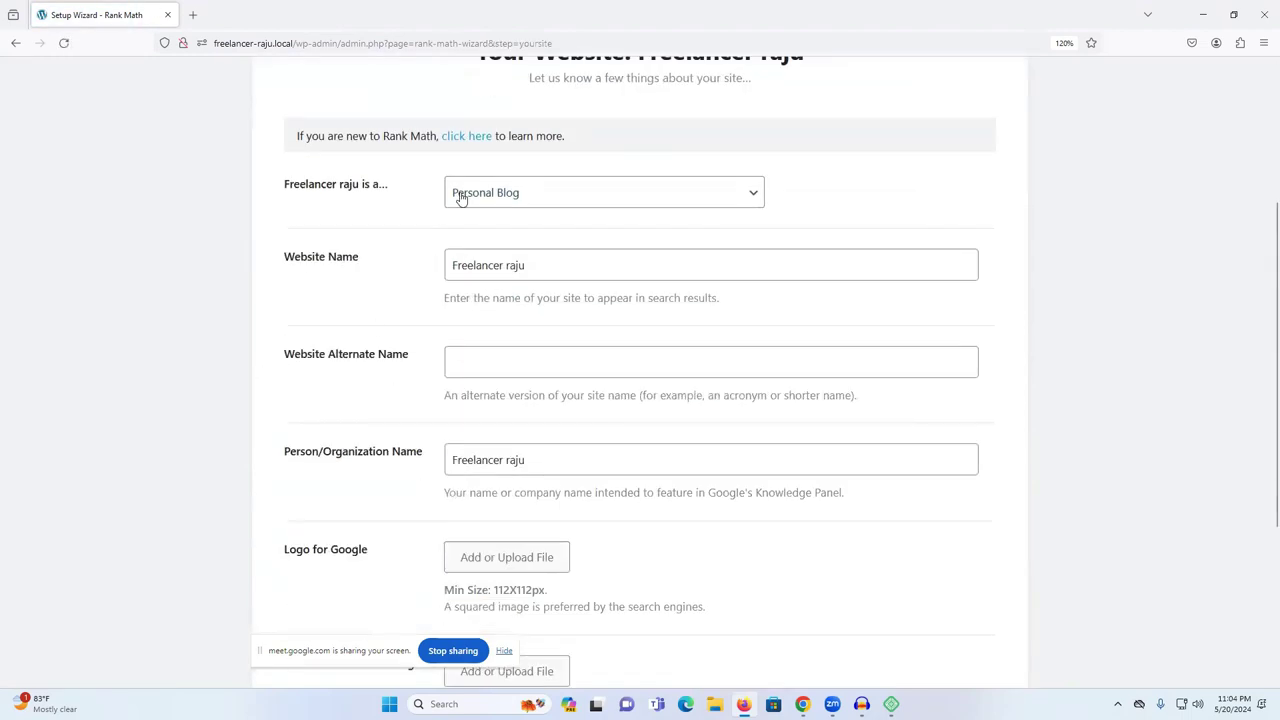
pyautogui.click(564, 204)
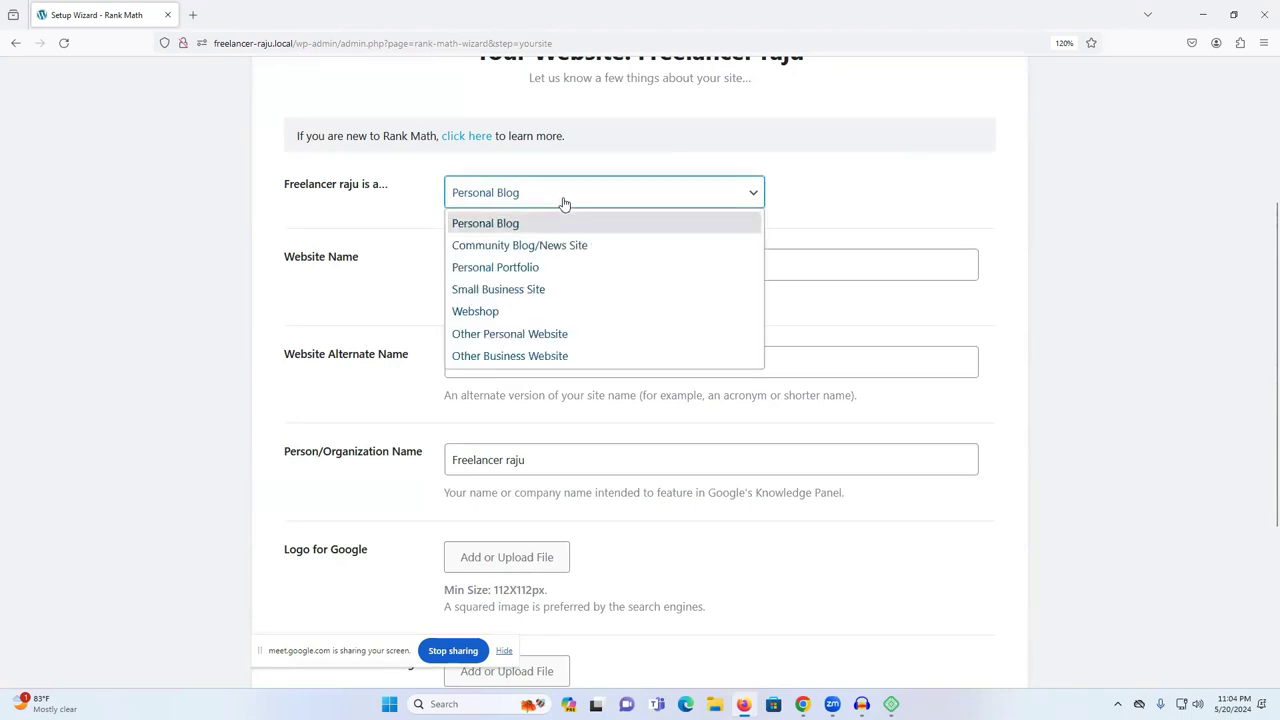
pyautogui.click(557, 291)
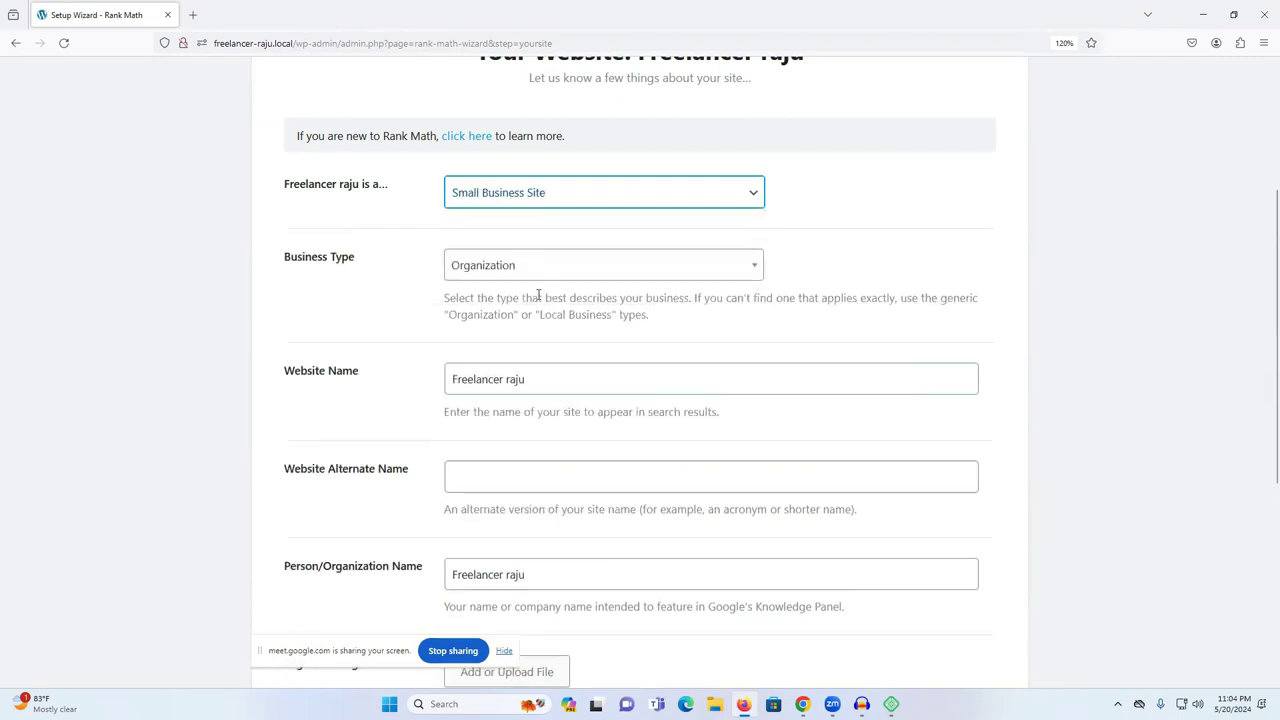
pyautogui.click(531, 276)
pyautogui.scroll(-3, 551, 377)
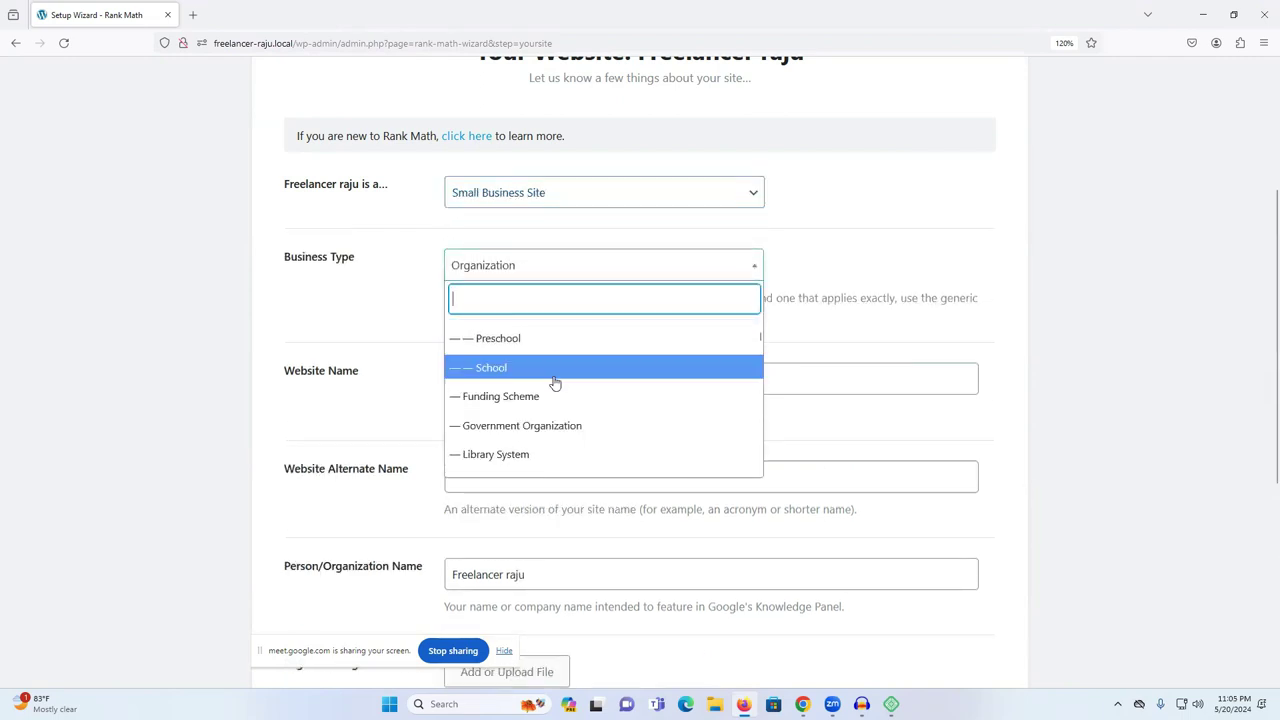
pyautogui.scroll(2, 547, 407)
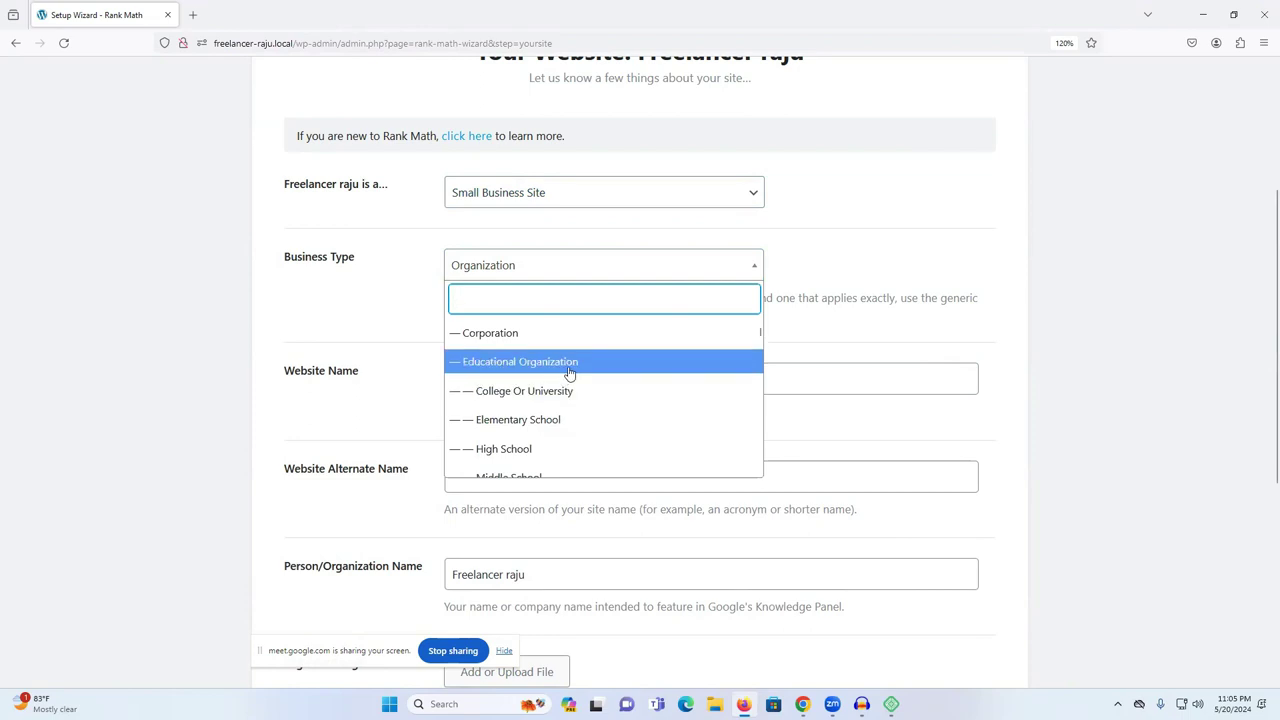
pyautogui.click(569, 365)
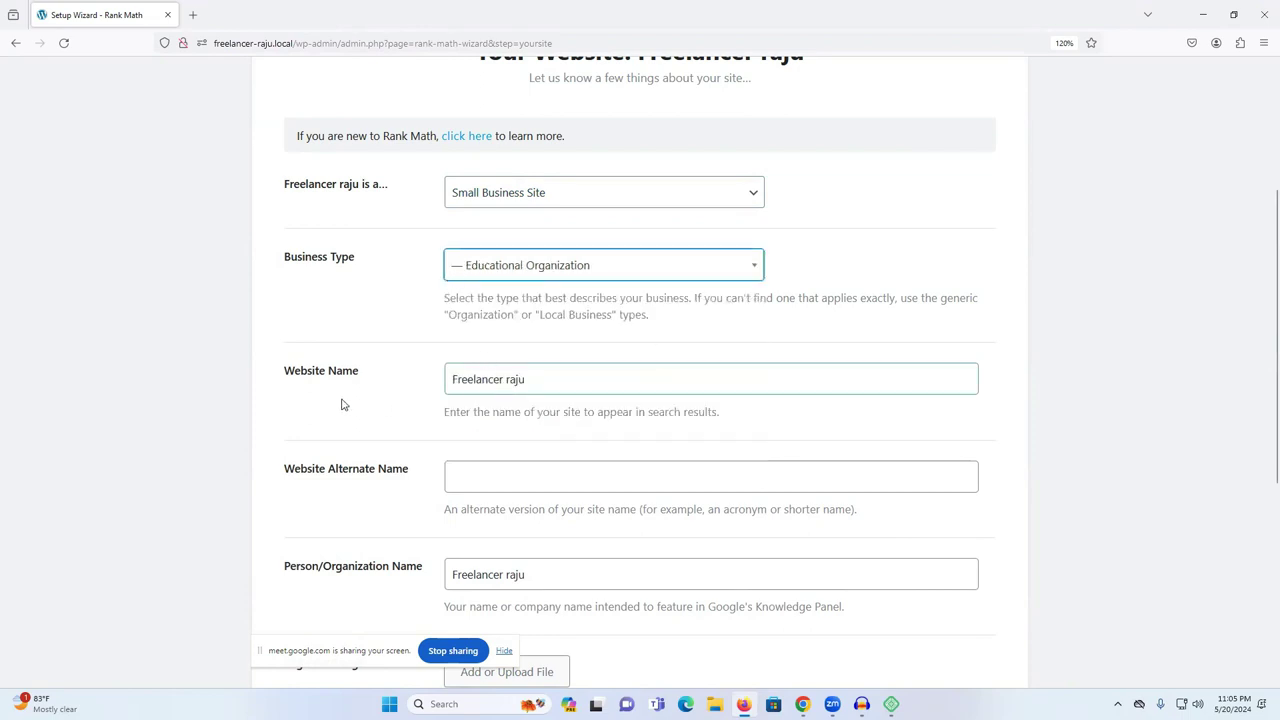
# Step: Copy the website name into the Website Alternate Name field
pyautogui.tripleClick(524, 384)
pyautogui.hotkey('ctrl', 'c')
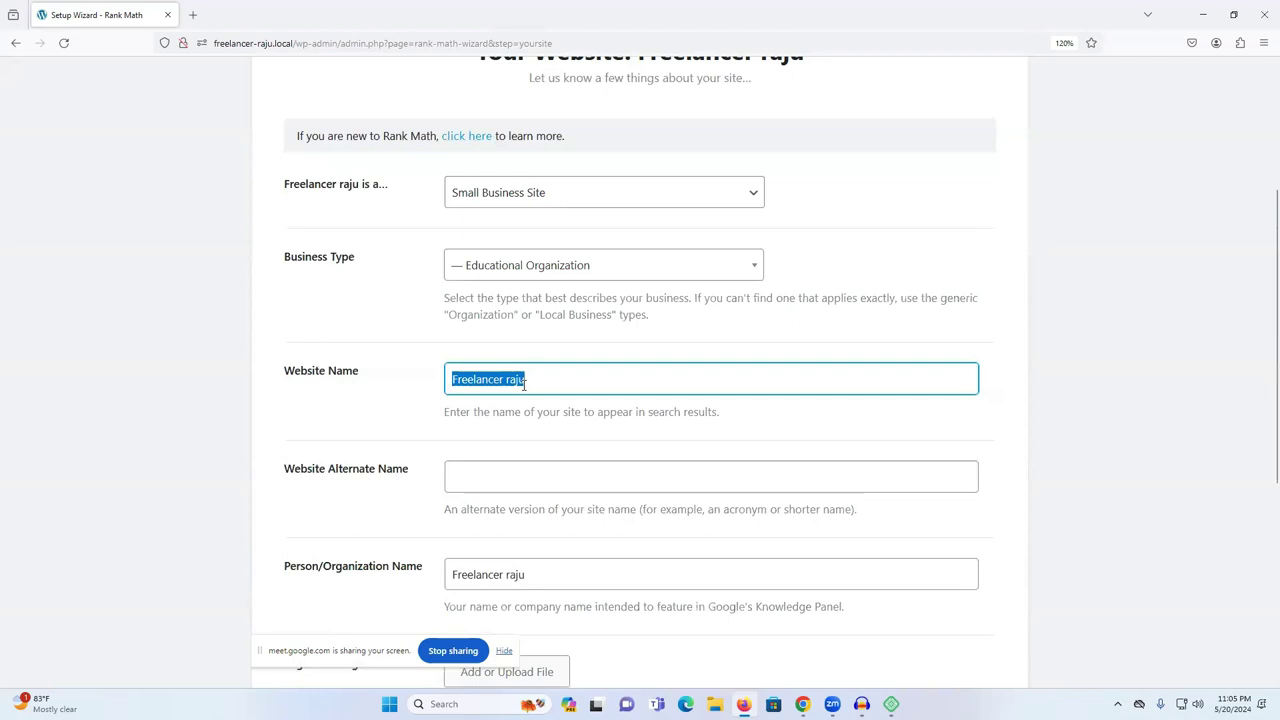
pyautogui.click(516, 486)
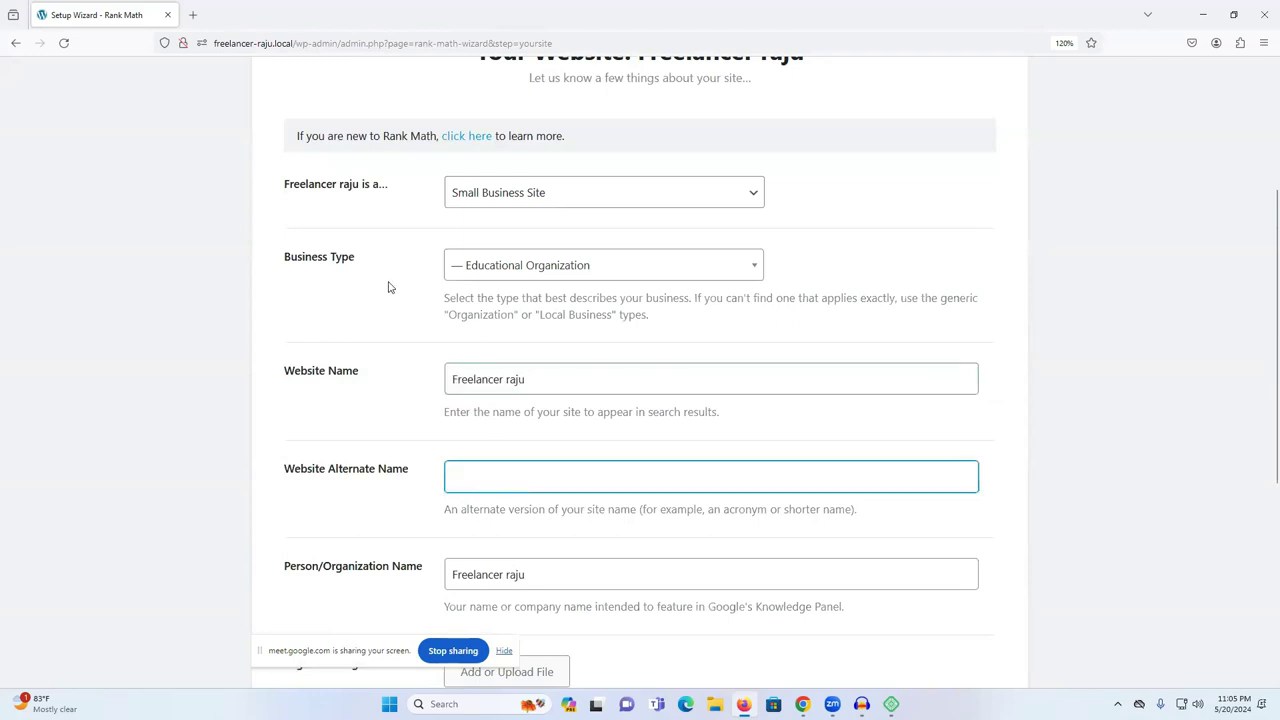
pyautogui.moveTo(214, 44); pyautogui.dragTo(252, 44)
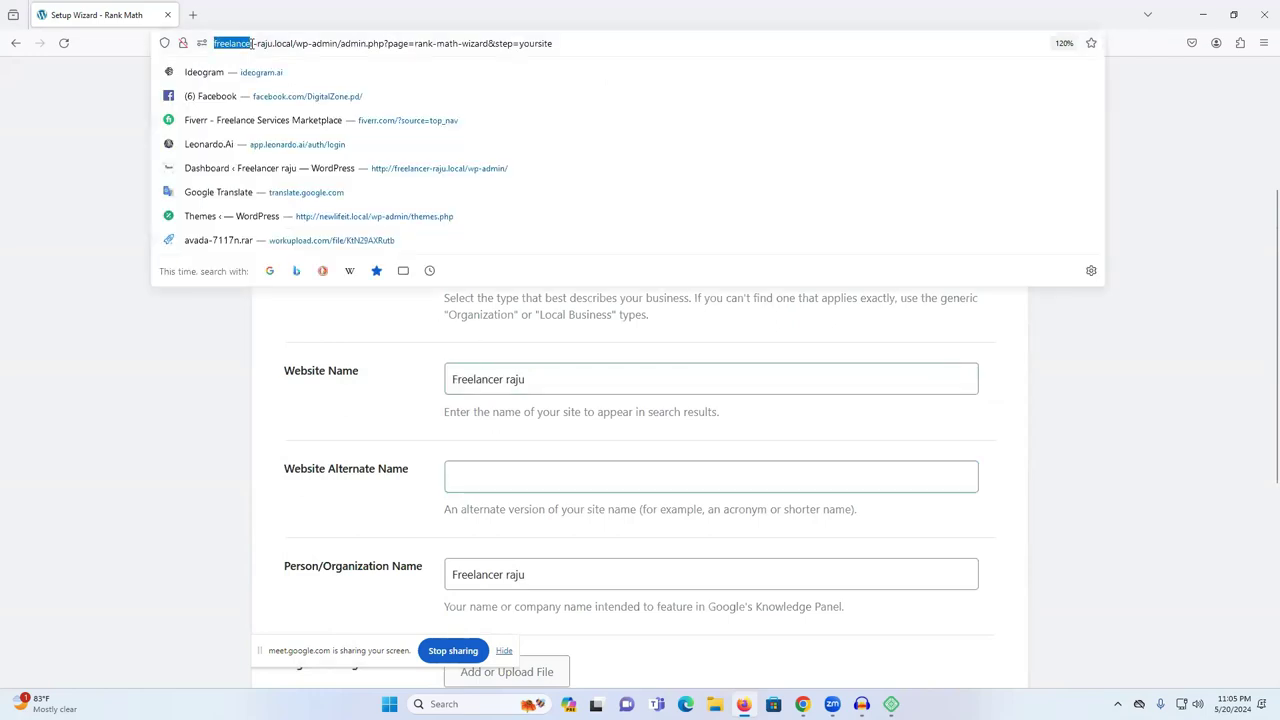
pyautogui.click(538, 481)
pyautogui.hotkey('ctrl', 'v')
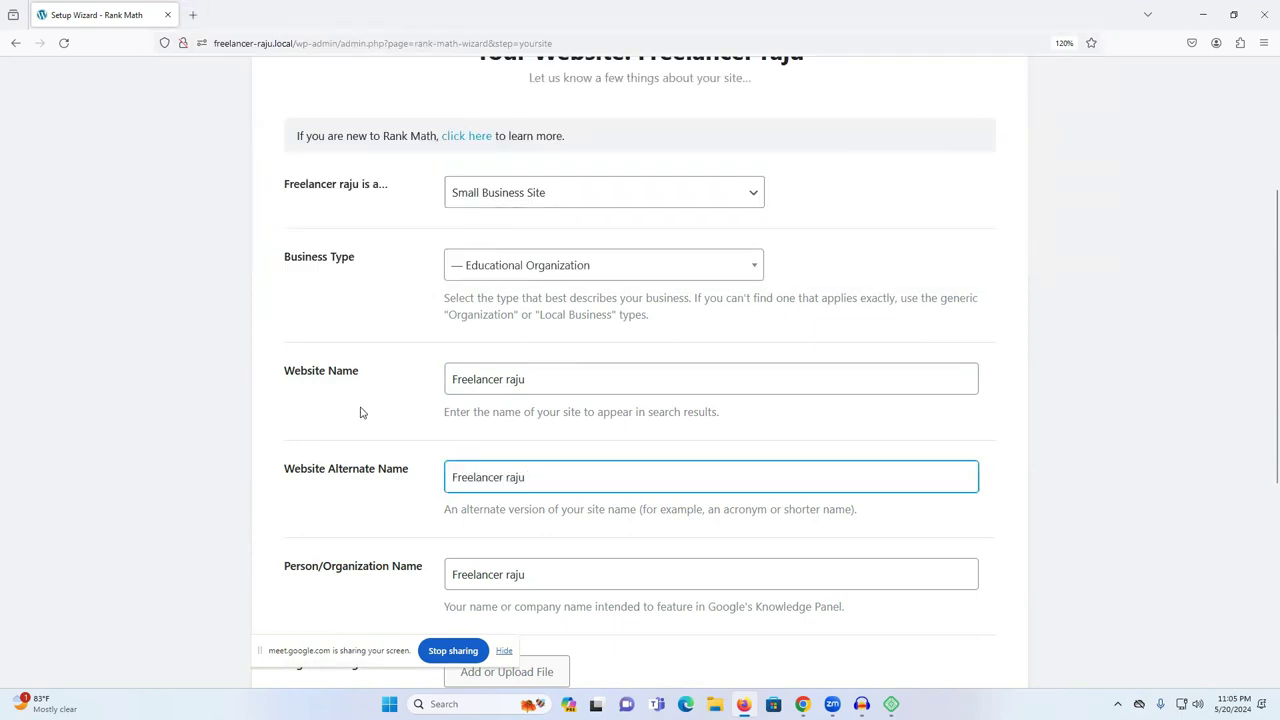
# Step: Upload the New Life Learning IT Institute logo from the Downloads folder as the Logo for Google and save the site details
pyautogui.scroll(-5, 335, 378)
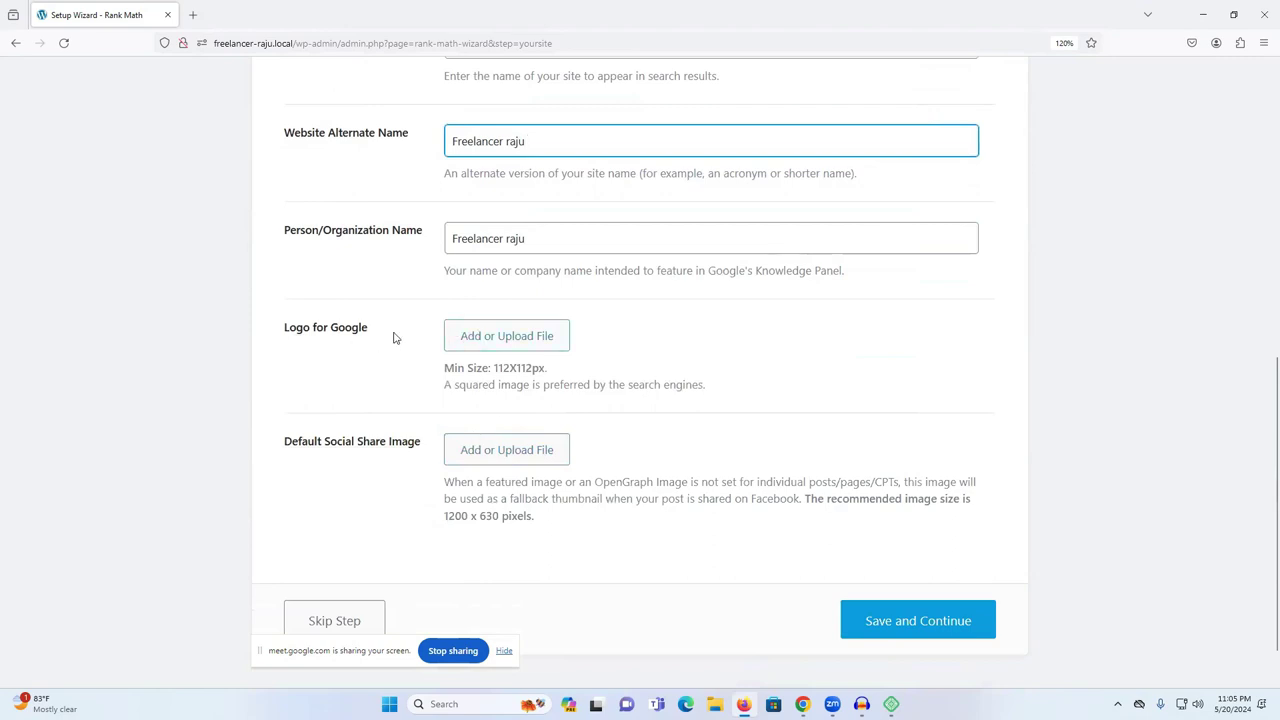
pyautogui.click(519, 337)
pyautogui.click(624, 385)
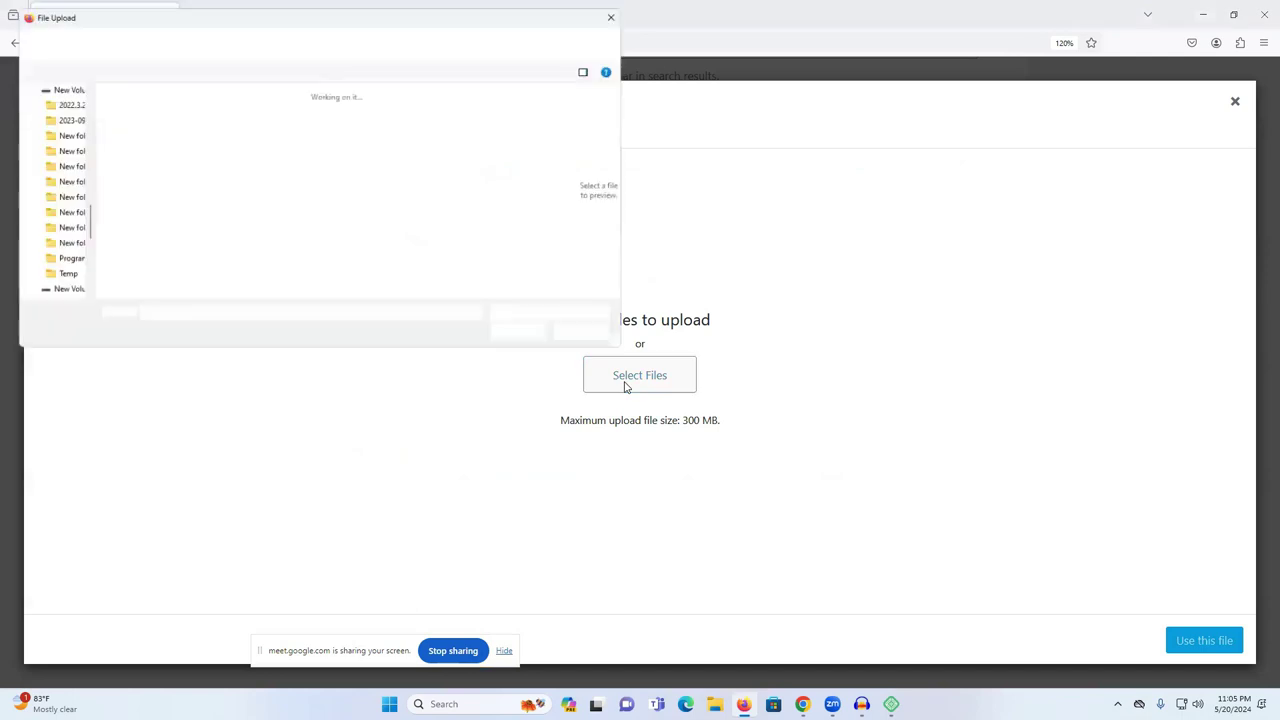
pyautogui.scroll(-8, 260, 215)
pyautogui.scroll(-8, 268, 235)
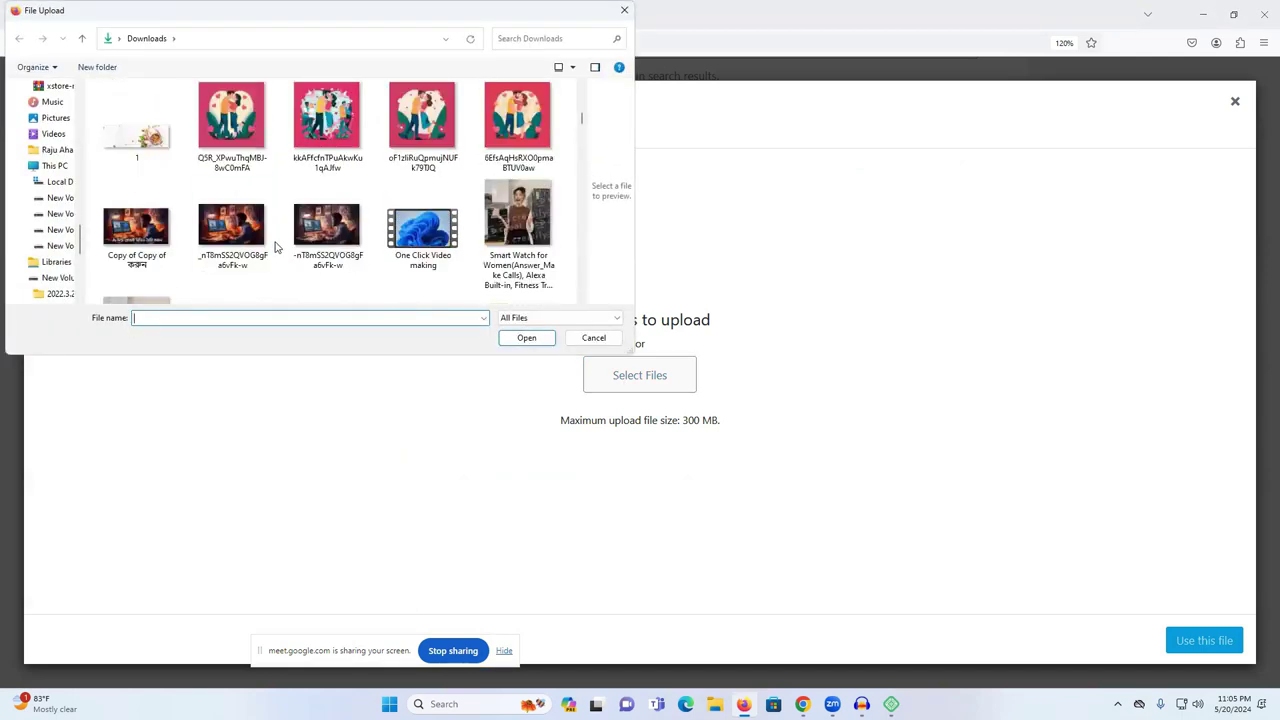
pyautogui.scroll(1, 270, 230)
pyautogui.scroll(-5, 294, 216)
pyautogui.scroll(5, 294, 216)
pyautogui.click(232, 140)
pyautogui.press('Return')
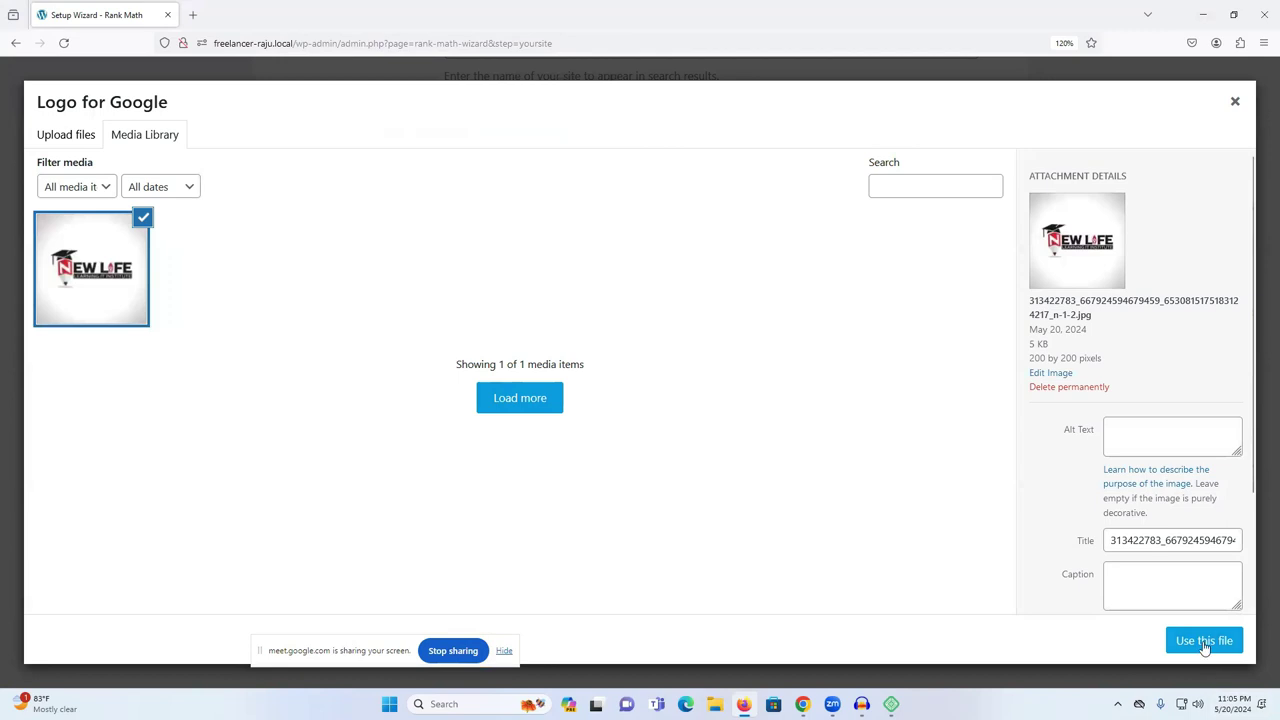
pyautogui.click(1205, 641)
pyautogui.scroll(-2, 810, 470)
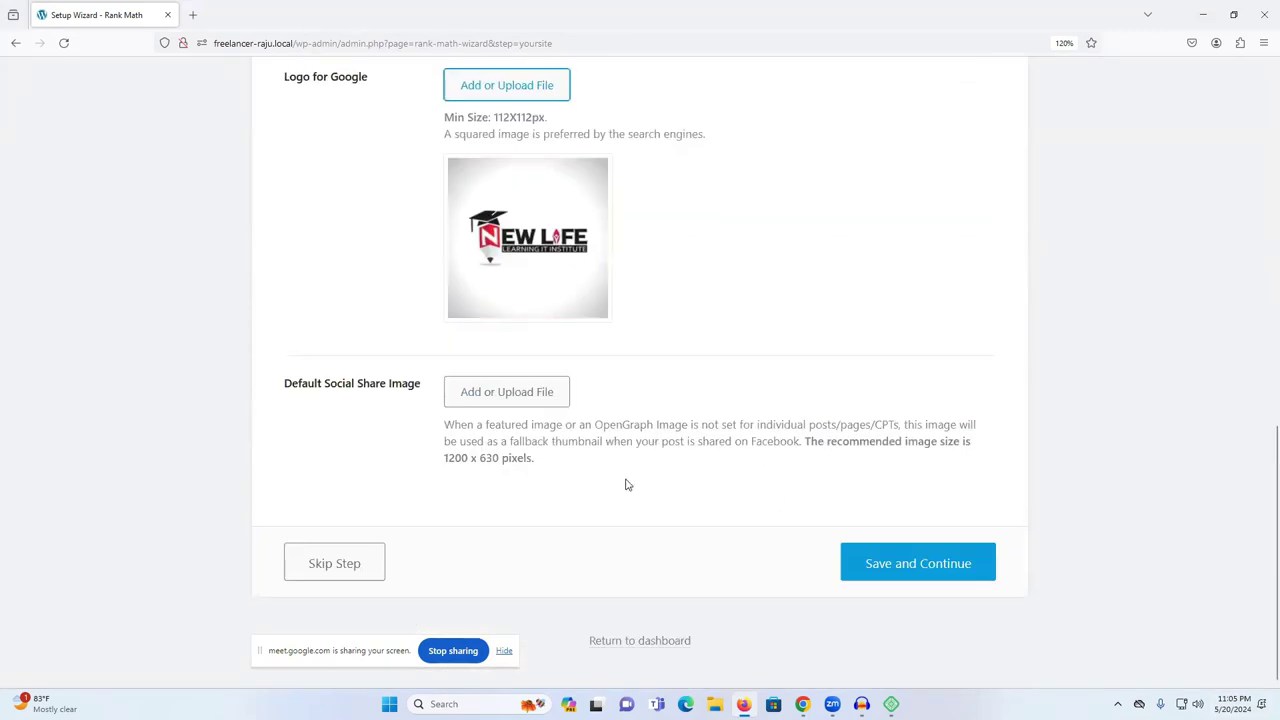
pyautogui.click(892, 576)
# Step: Continue past the Analytics step without connecting Google services and finish the wizard by returning to the dashboard
pyautogui.scroll(-1, 883, 472)
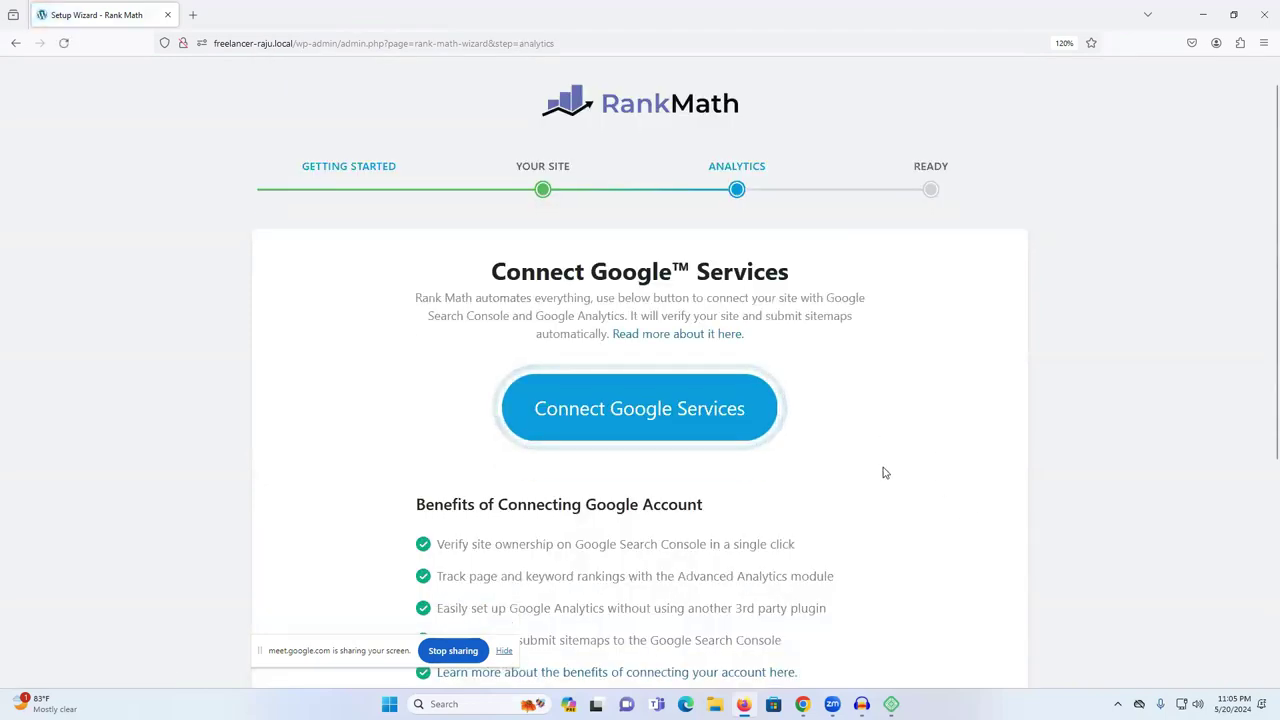
pyautogui.scroll(-4, 617, 408)
pyautogui.scroll(3, 744, 470)
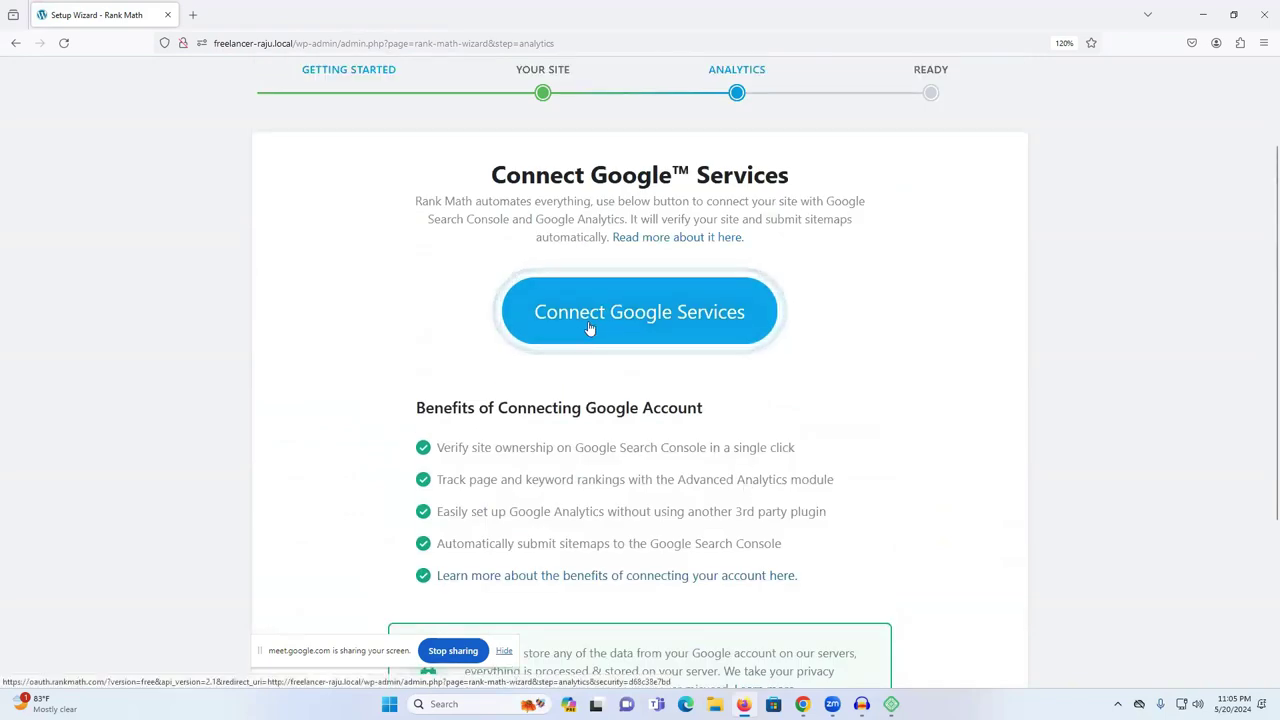
pyautogui.scroll(-2, 611, 294)
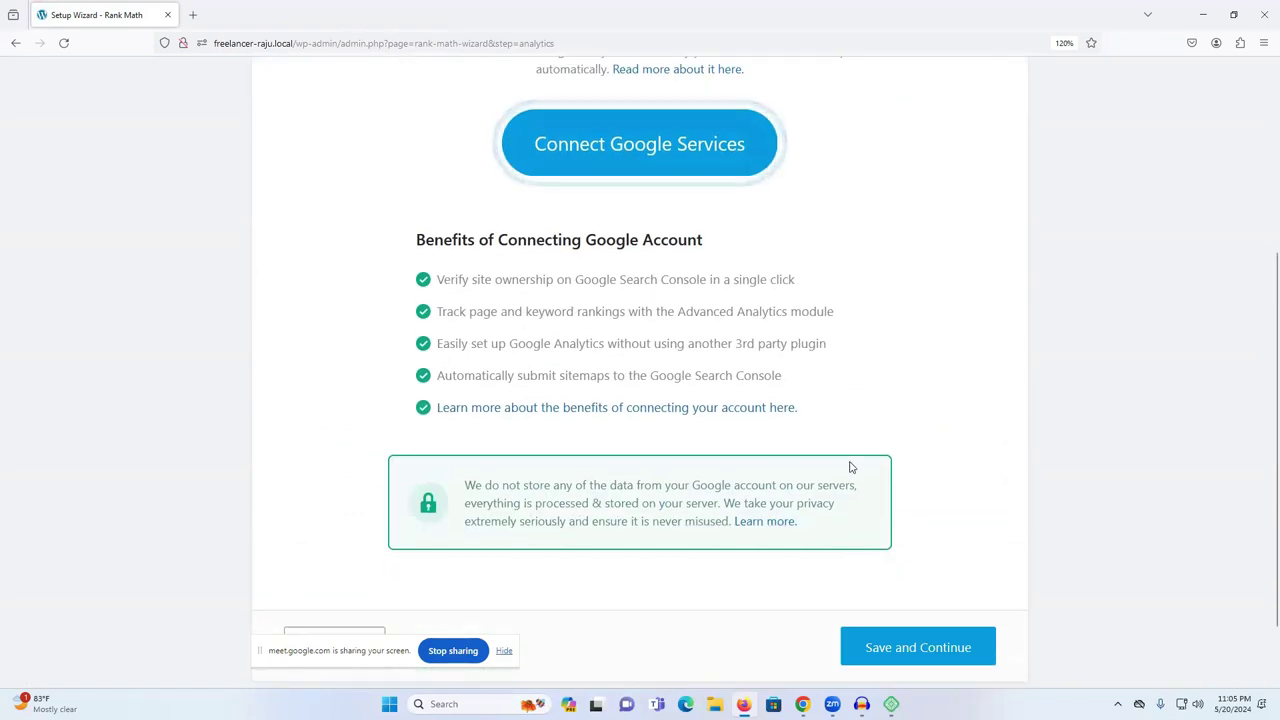
pyautogui.scroll(-1, 851, 467)
pyautogui.click(891, 566)
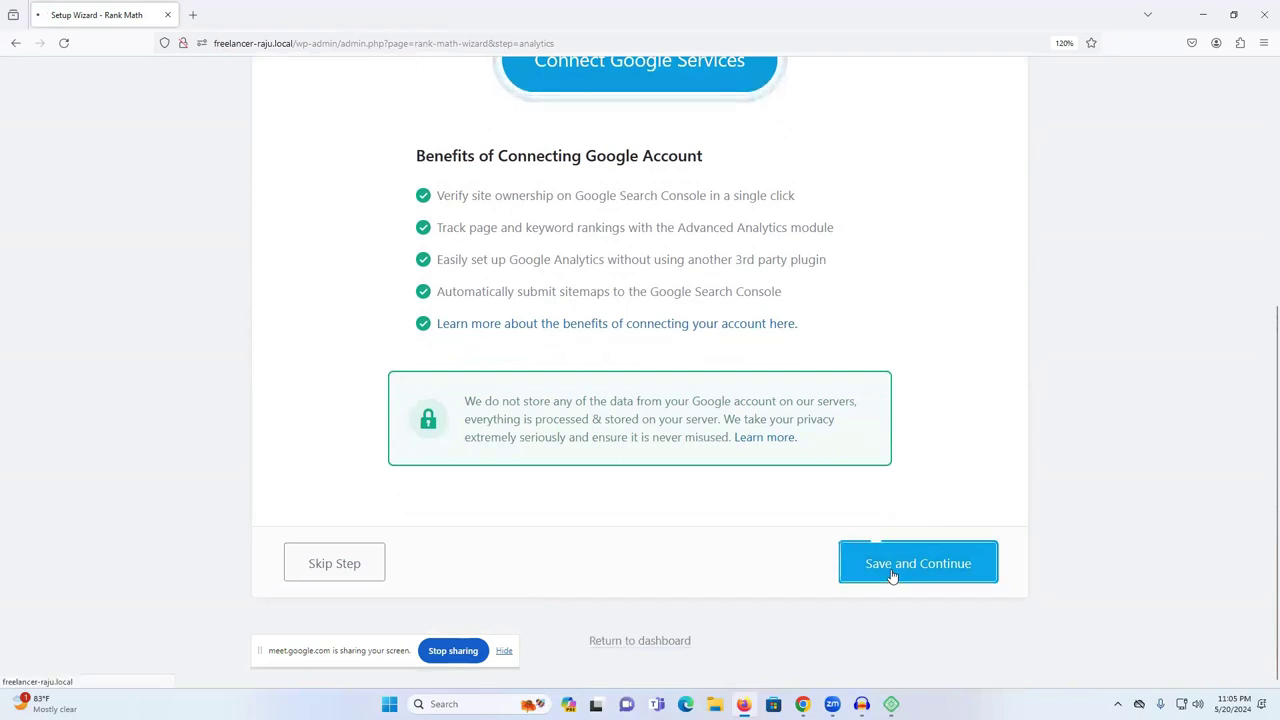
pyautogui.scroll(-1, 793, 407)
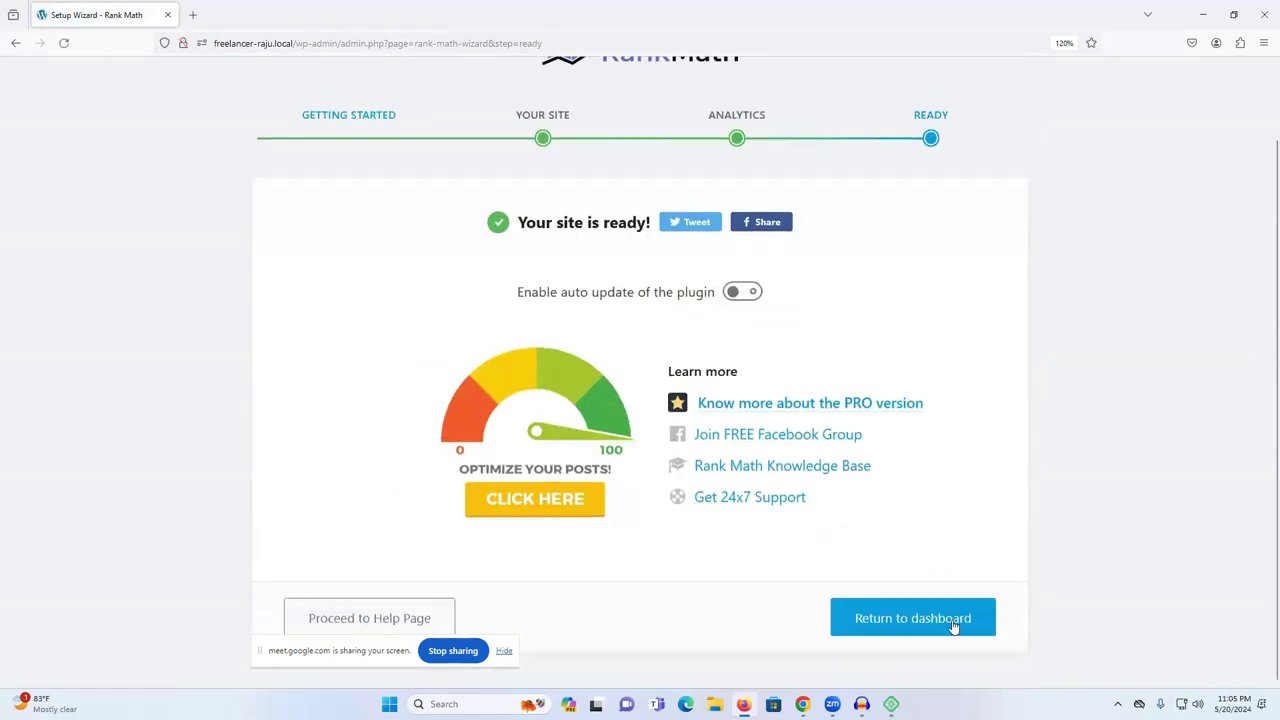
pyautogui.click(880, 617)
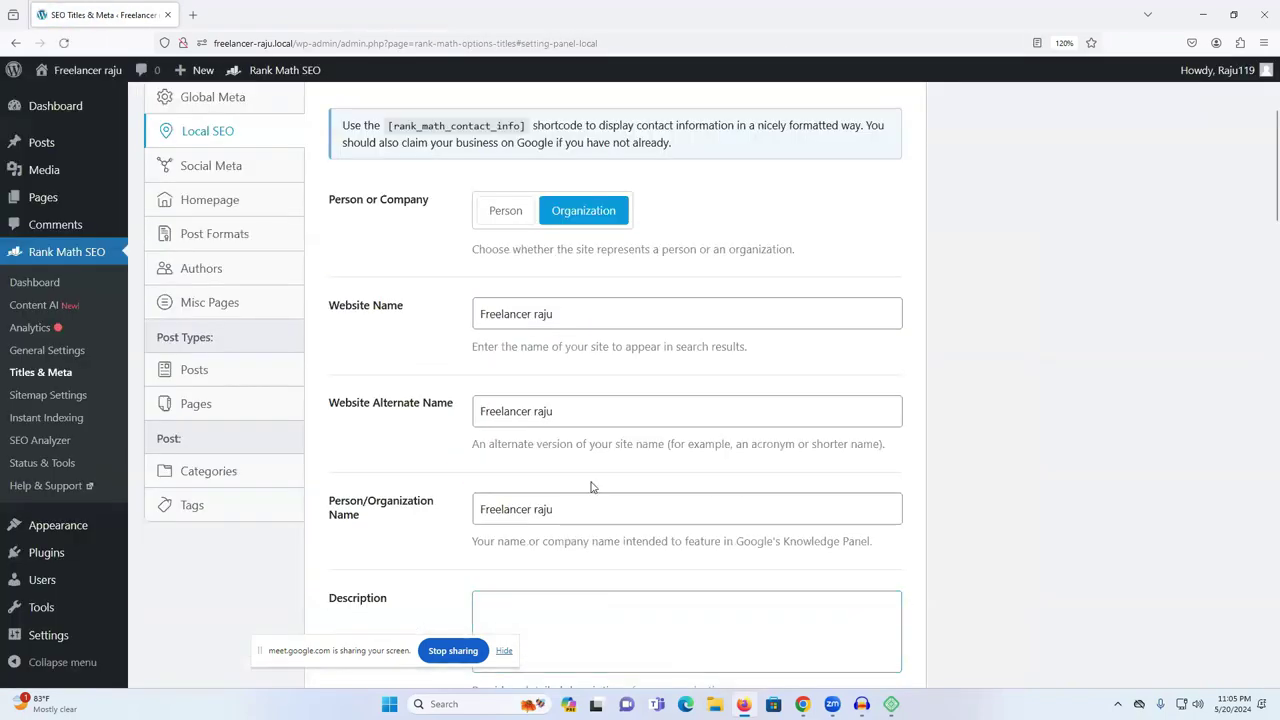
# Step: Switch to Chrome, where the Life Tap Agency site's Rank Math dashboard is open
pyautogui.click(1233, 14)
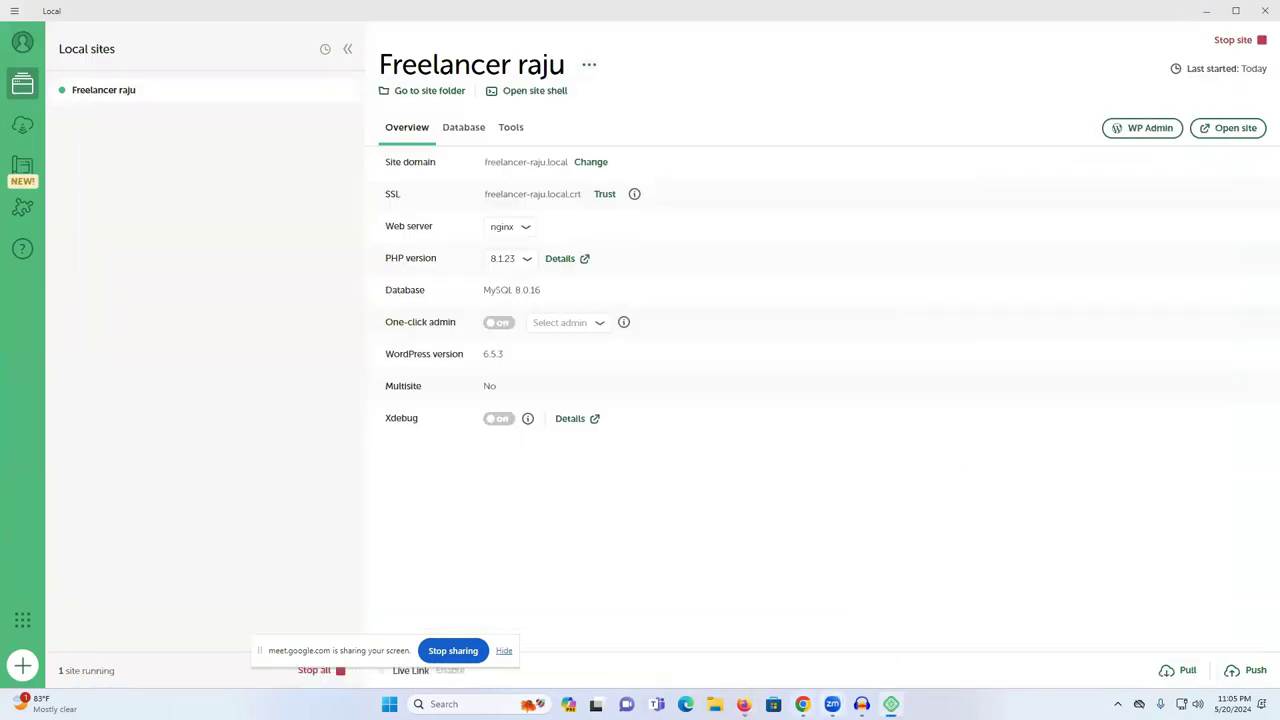
pyautogui.moveTo(785, 699)
pyautogui.click(756, 645)
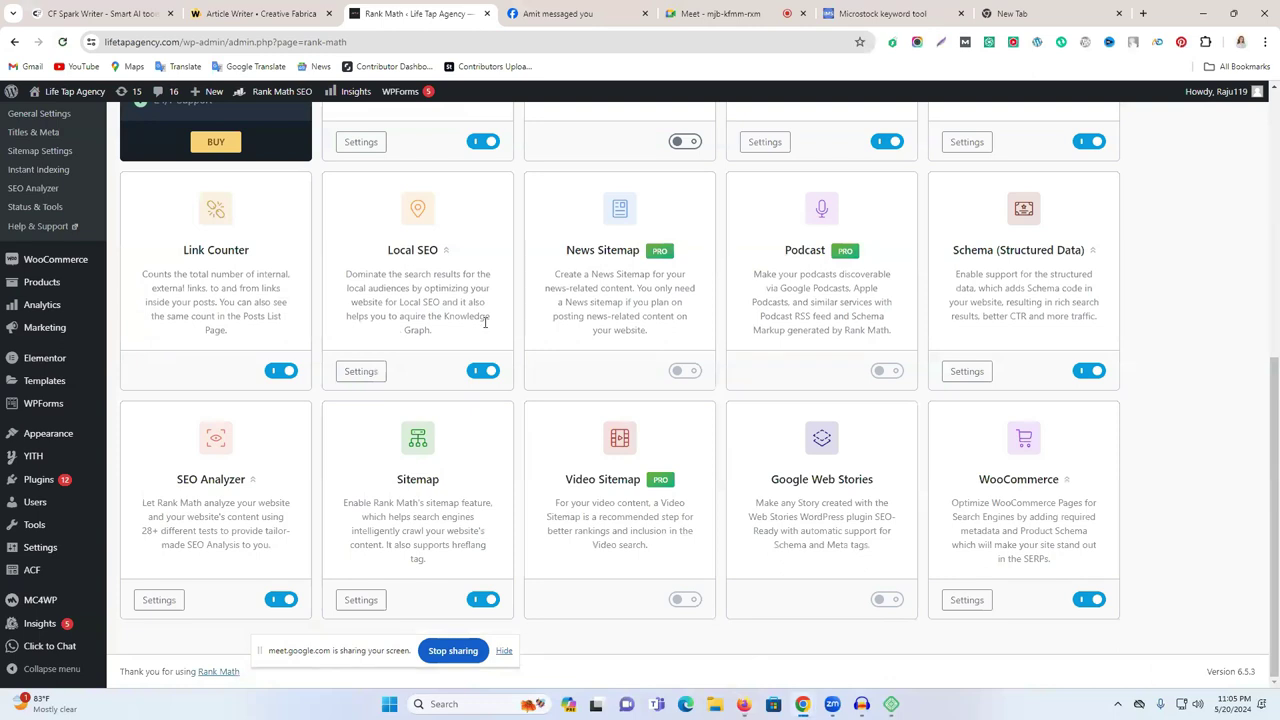
# Step: Review the Rank Math modules on the Life Tap Agency dashboard and which of them are enabled
pyautogui.scroll(3, 485, 322)
pyautogui.scroll(3, 900, 305)
pyautogui.scroll(-3, 1000, 370)
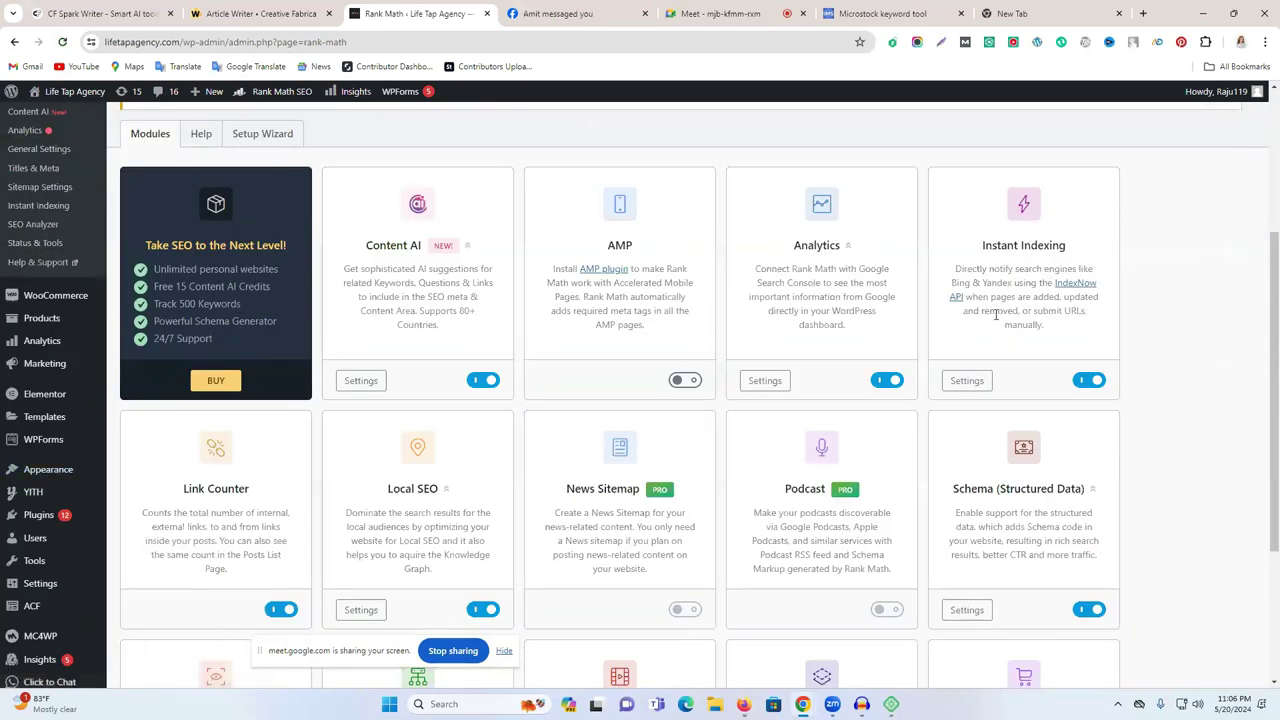
pyautogui.scroll(-2, 571, 443)
pyautogui.scroll(2, 600, 397)
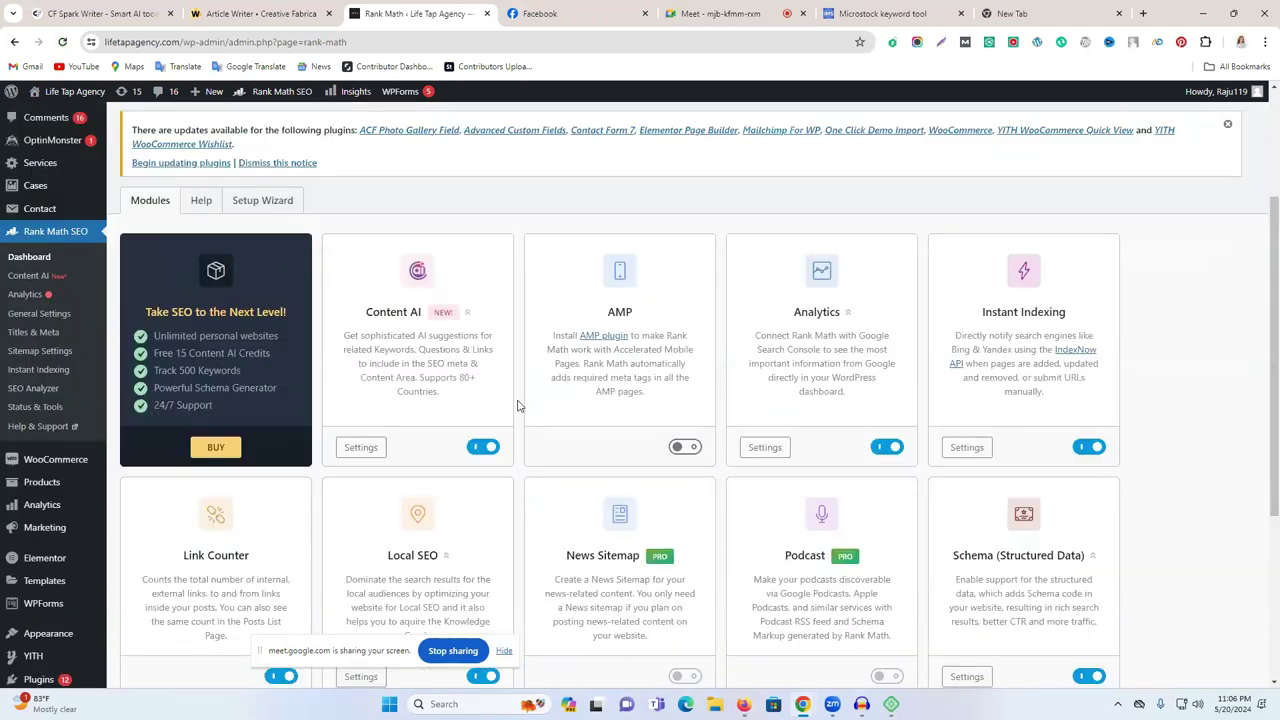
pyautogui.scroll(-2, 512, 370)
pyautogui.scroll(2, 510, 370)
pyautogui.scroll(-1, 885, 370)
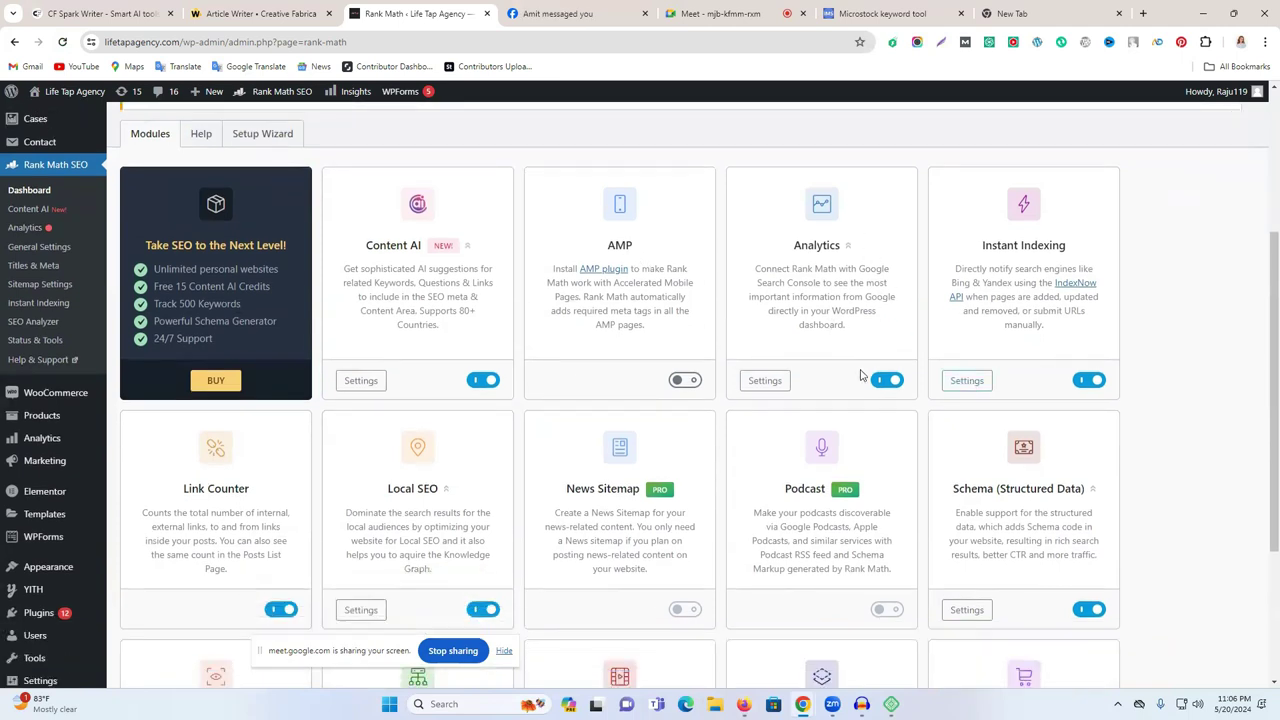
pyautogui.scroll(-2, 886, 375)
pyautogui.scroll(1, 1025, 245)
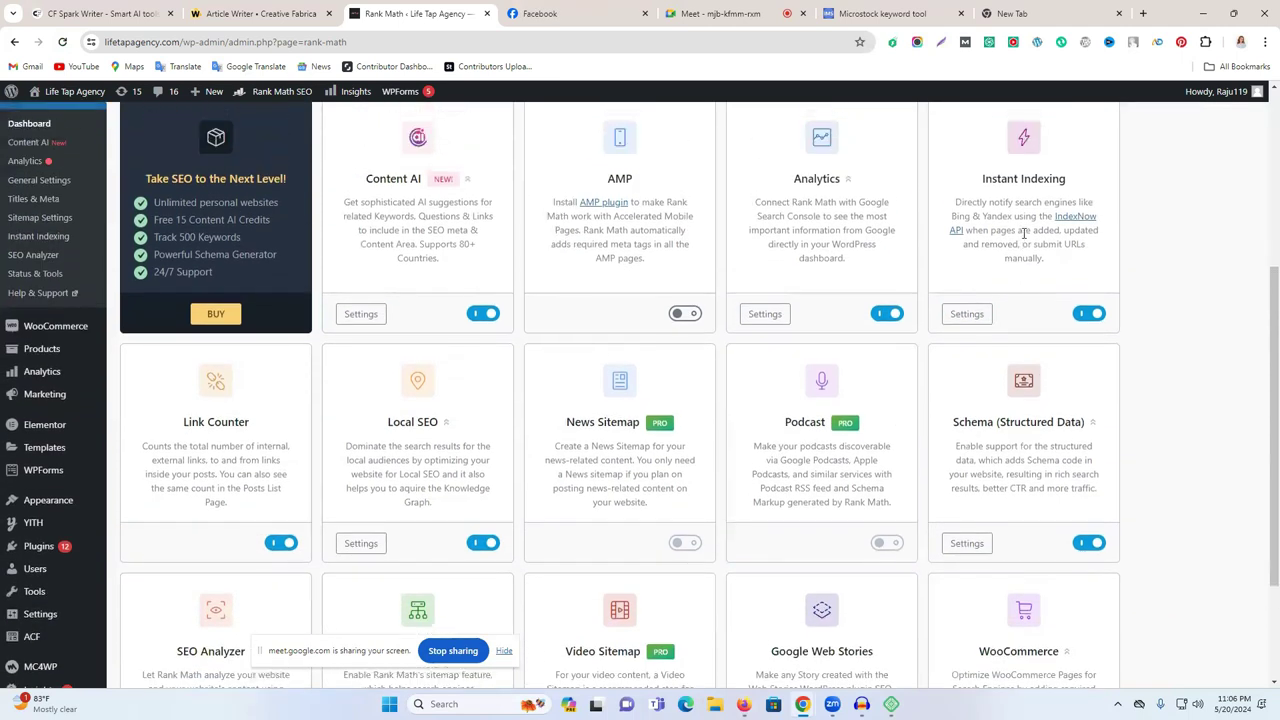
pyautogui.scroll(-3, 1020, 390)
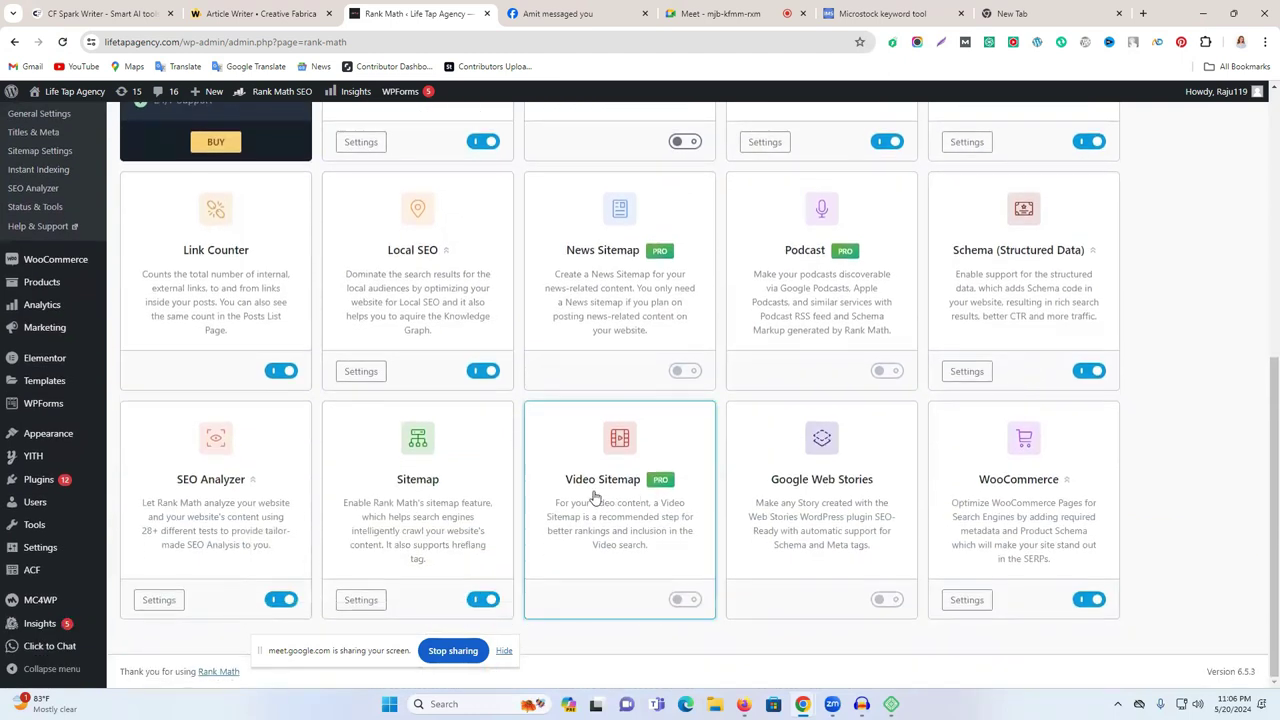
# Step: Turn the Sitemap module off and back on, and look over the remaining modules
pyautogui.click(483, 603)
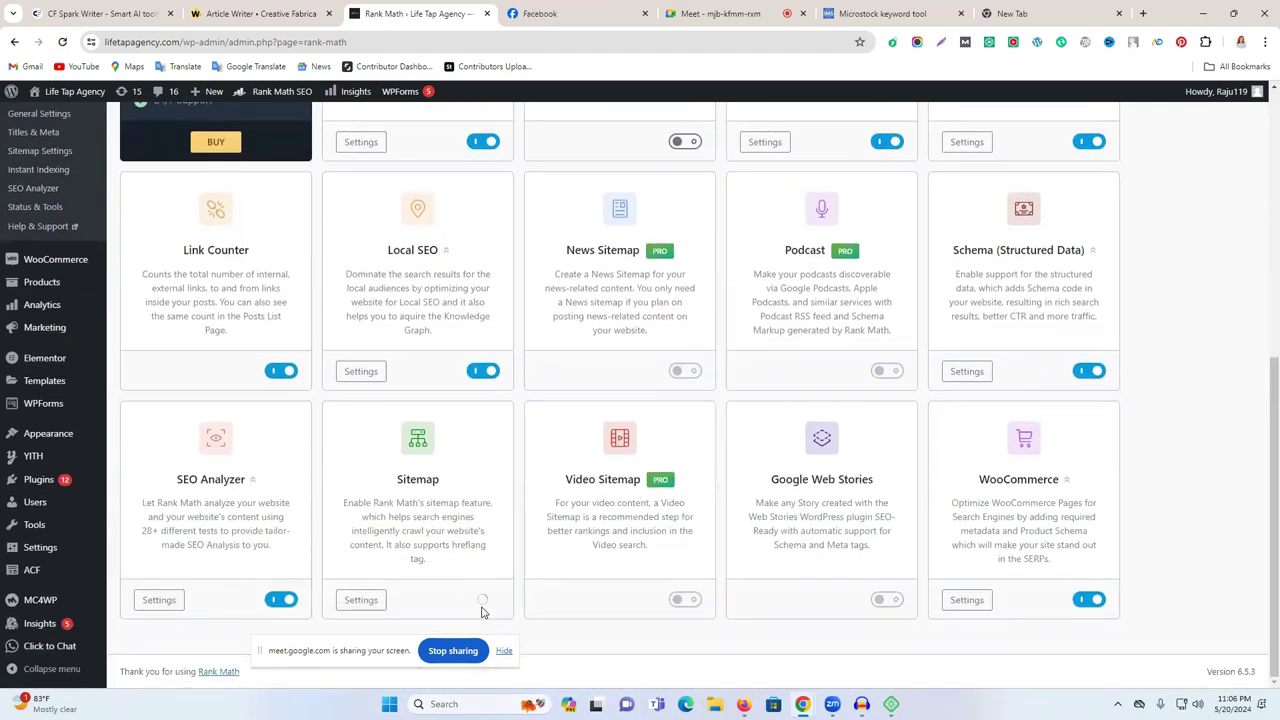
pyautogui.click(483, 601)
pyautogui.scroll(4, 908, 355)
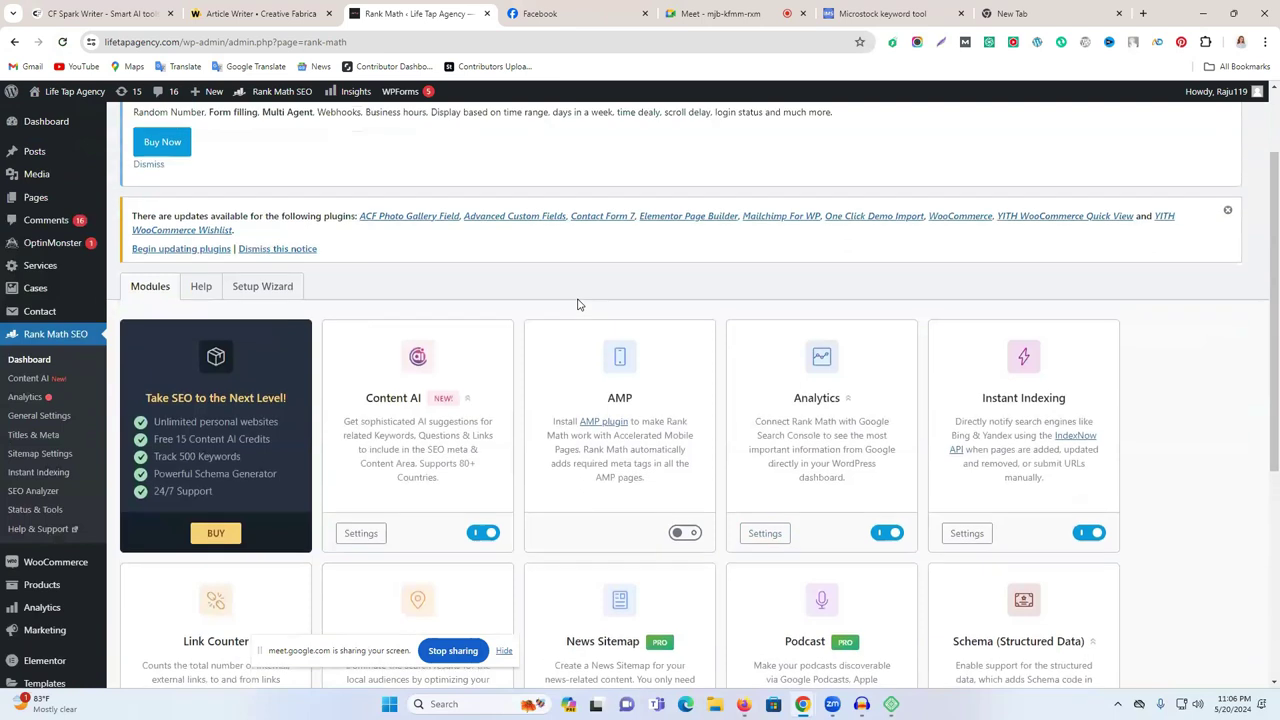
pyautogui.scroll(-4, 960, 430)
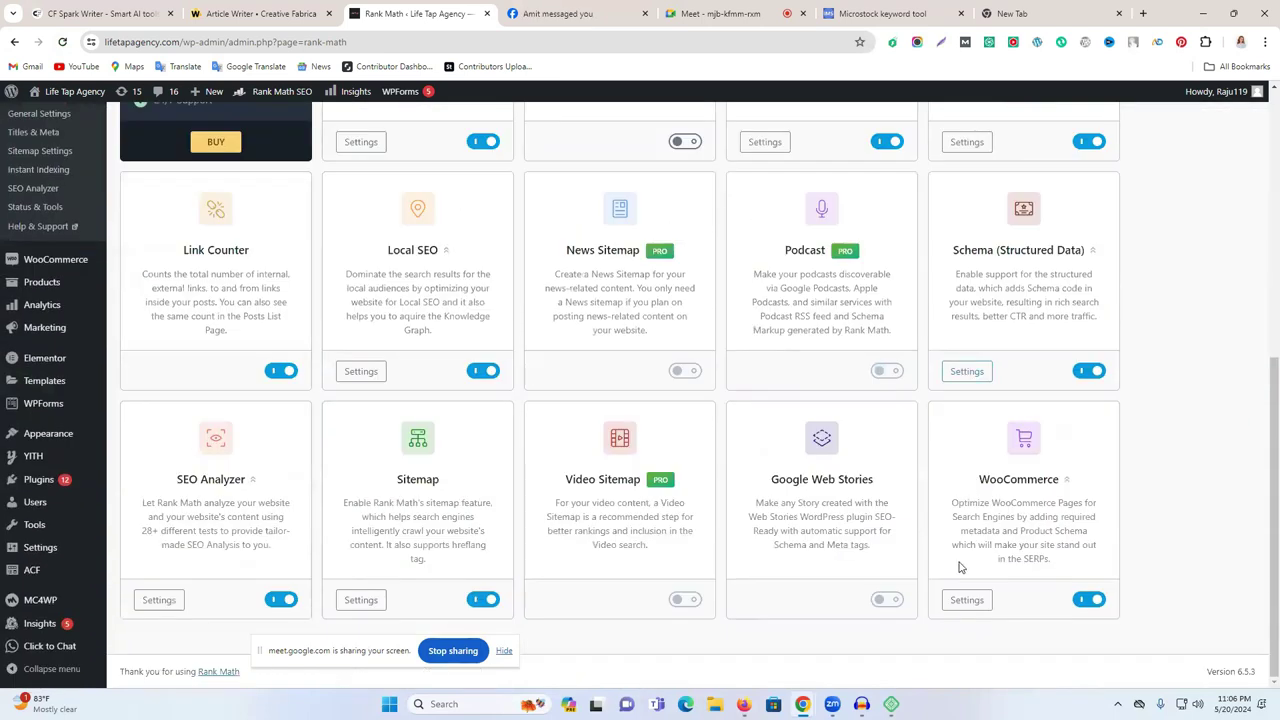
pyautogui.scroll(1, 300, 395)
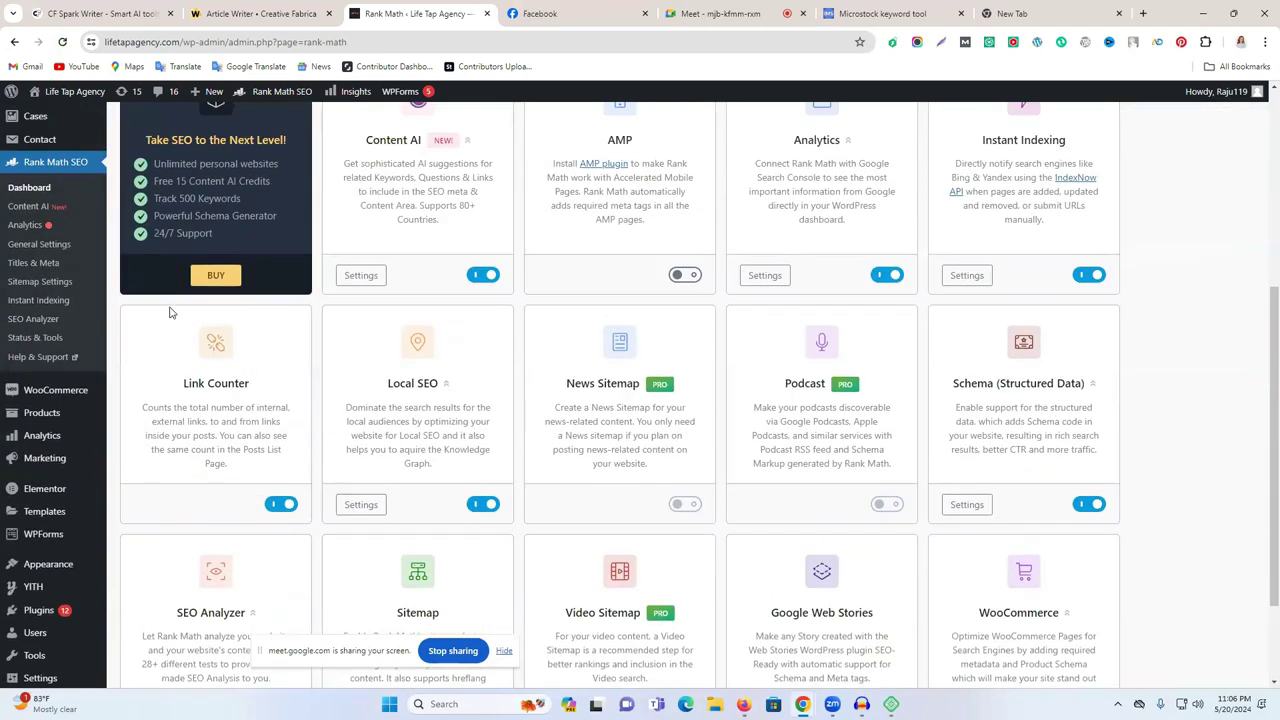
# Step: Open Rank Math's General Settings and review the Links options and the Webmaster Tools verification fields
pyautogui.scroll(1, 134, 310)
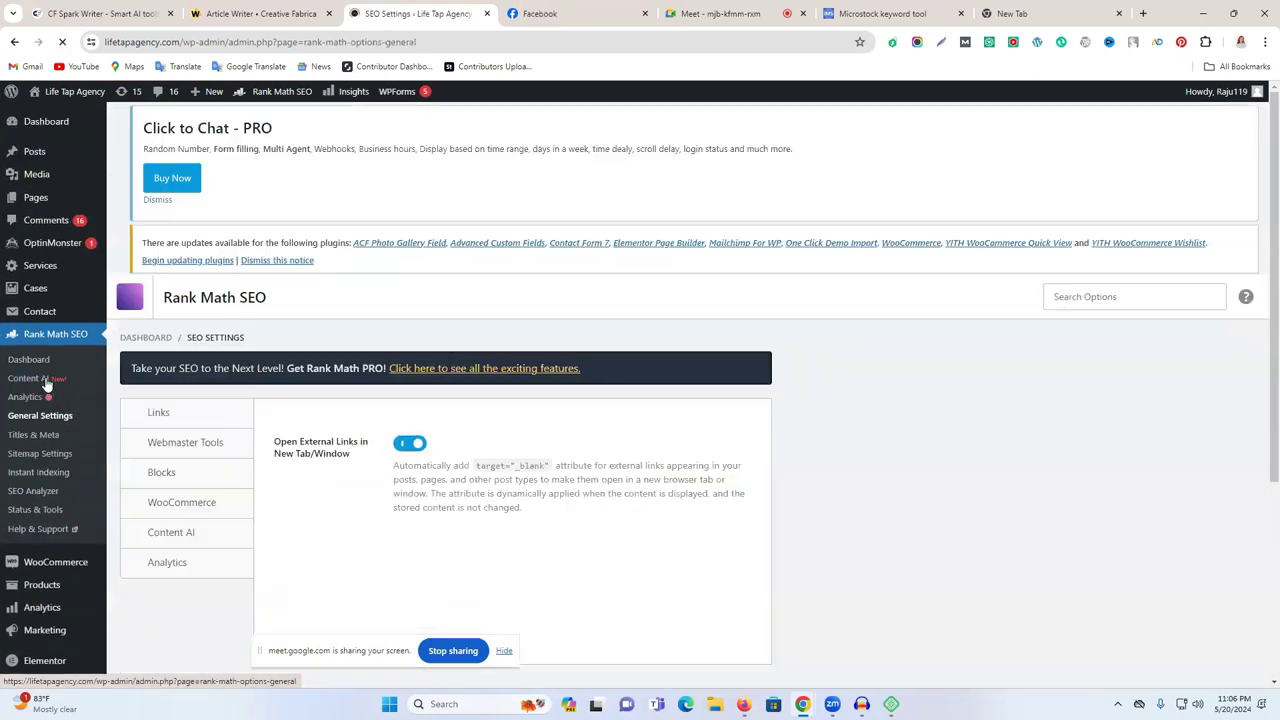
pyautogui.scroll(-2, 277, 407)
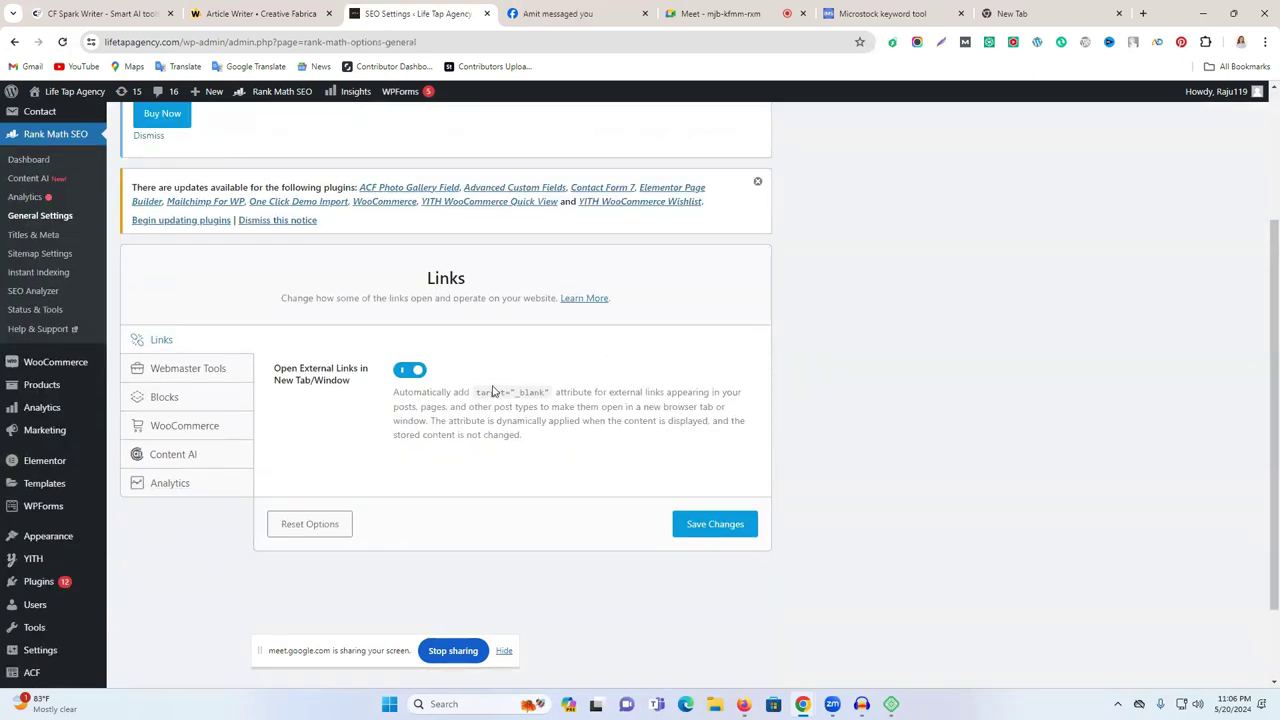
pyautogui.click(180, 370)
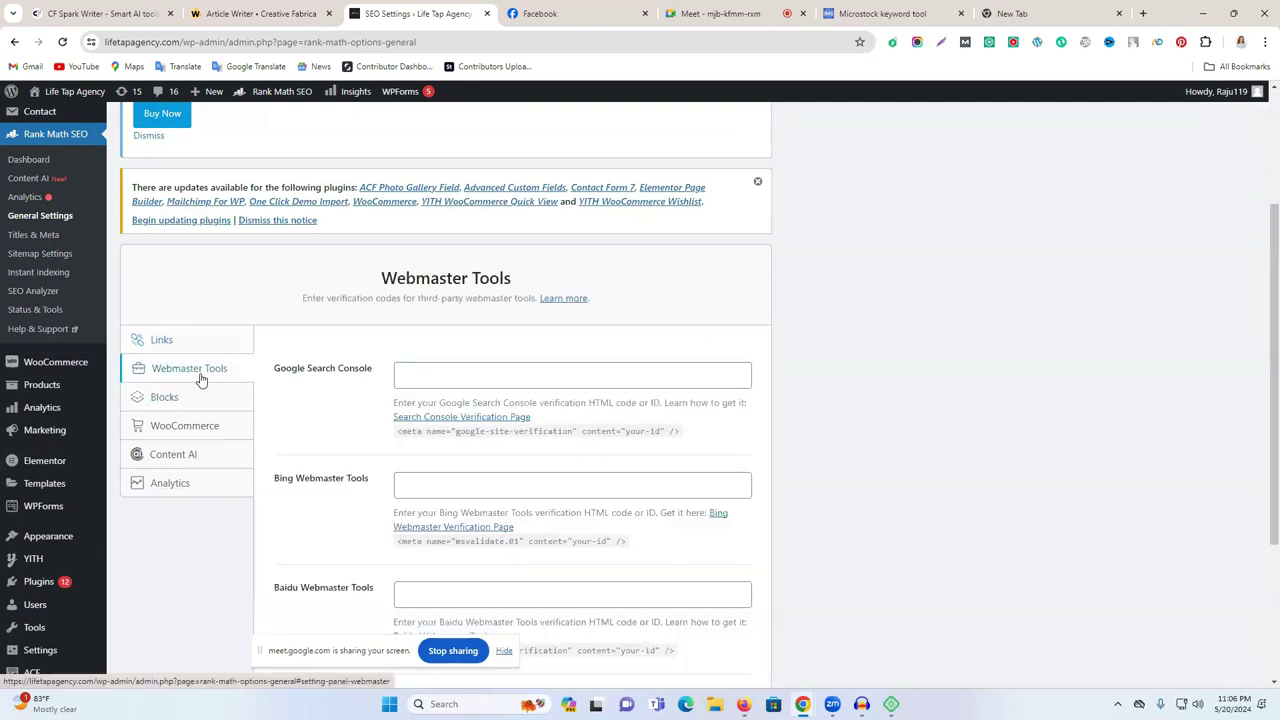
pyautogui.click(469, 380)
pyautogui.scroll(-1, 490, 385)
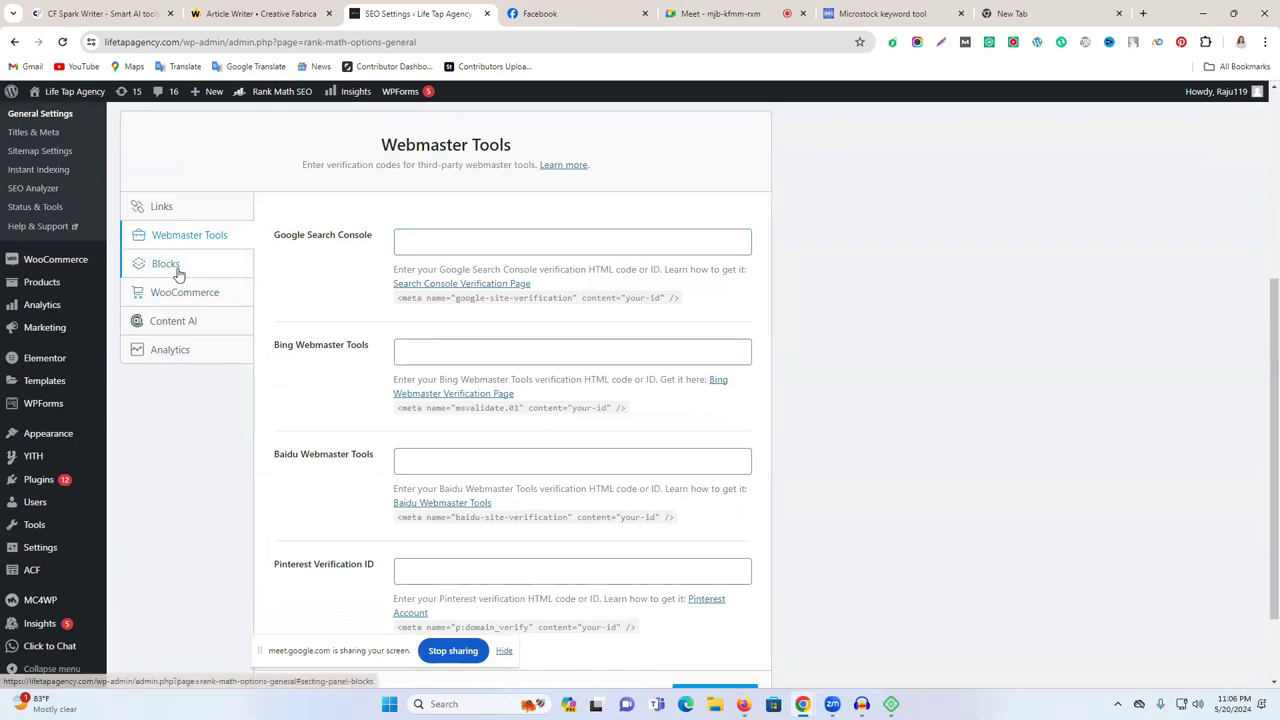
# Step: In the Blocks settings, exclude all headings H1 to H6 from the Table of Contents block and save the changes
pyautogui.click(170, 266)
pyautogui.click(456, 388)
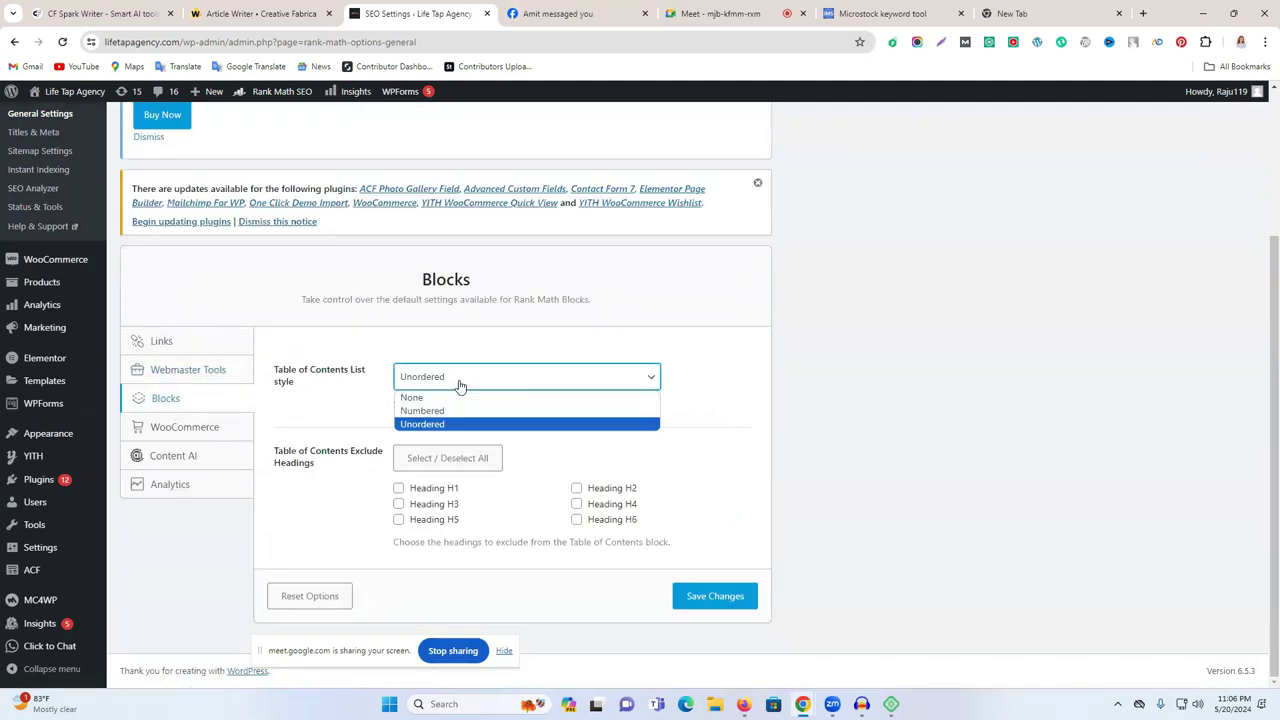
pyautogui.click(390, 436)
pyautogui.click(431, 466)
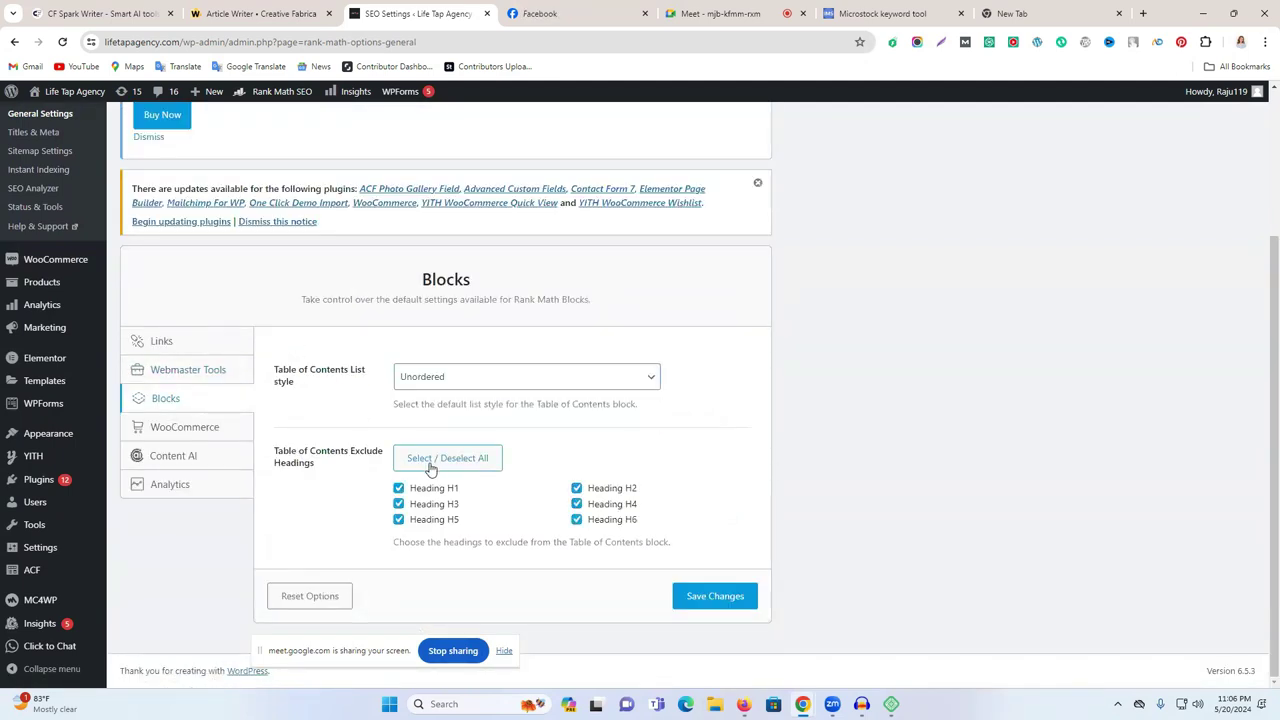
pyautogui.click(706, 597)
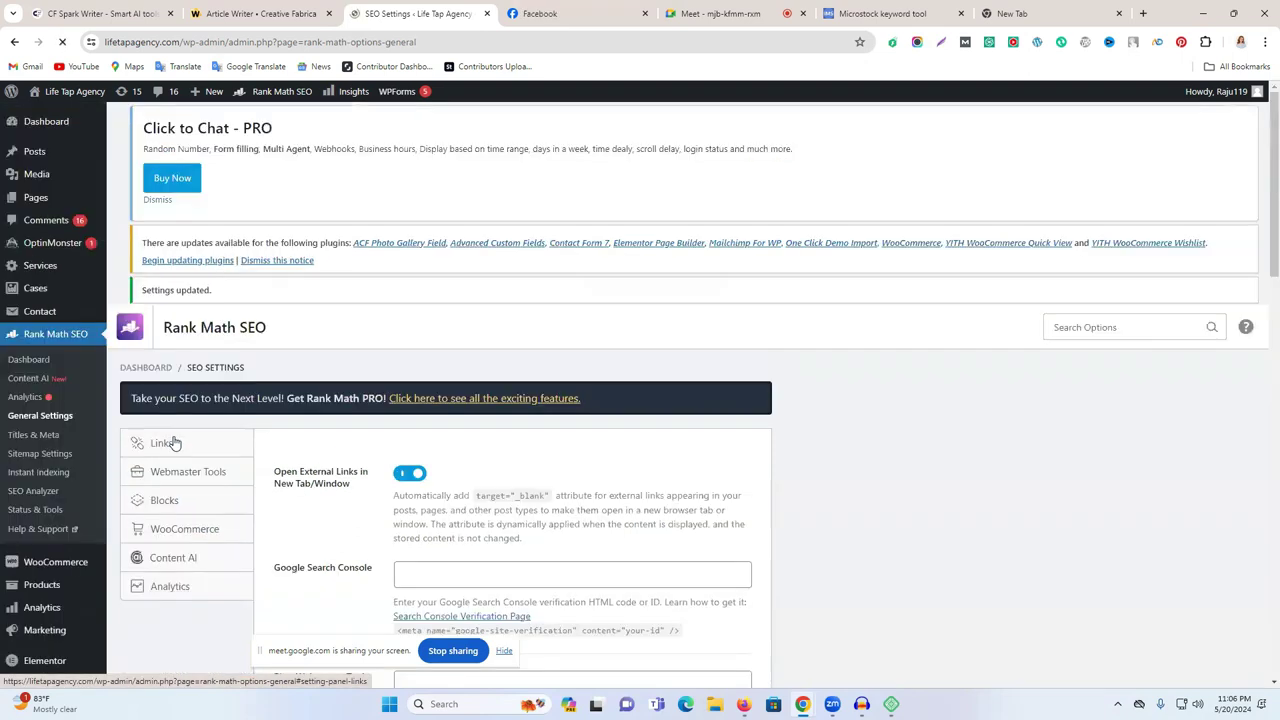
# Step: Review the product Brand taxonomy choices in Rank Math's WooCommerce settings
pyautogui.click(183, 466)
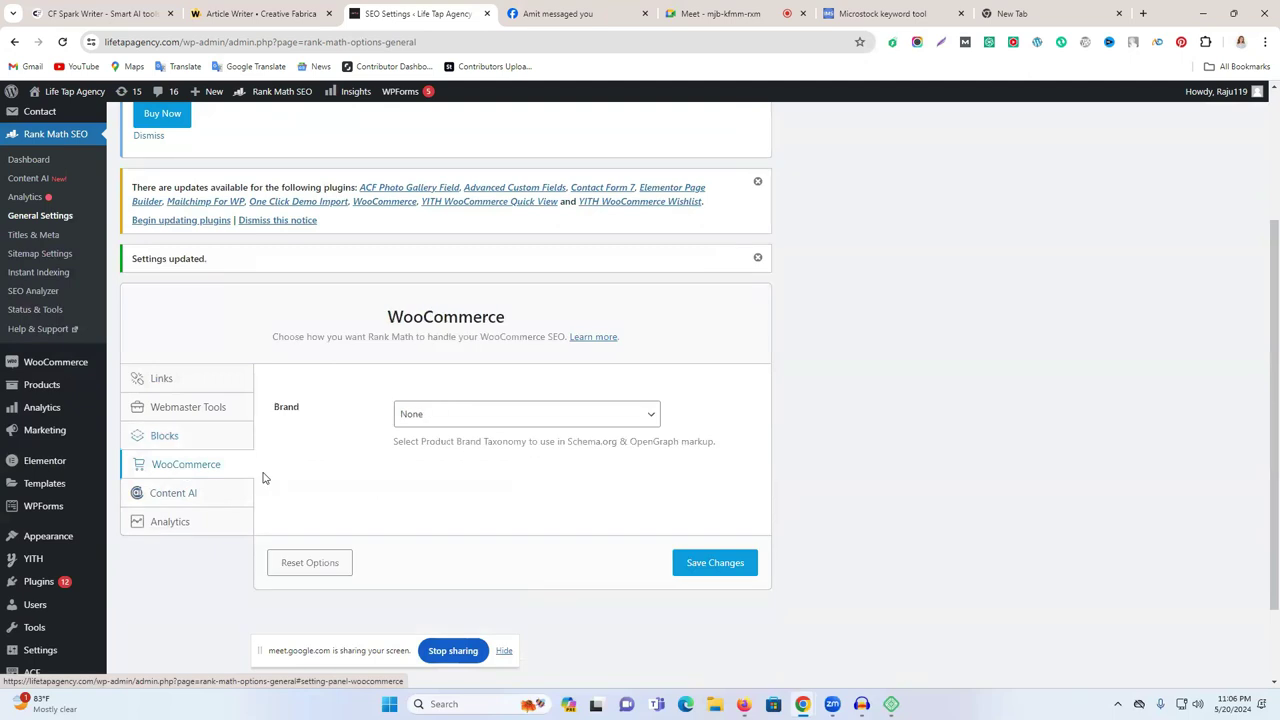
pyautogui.click(463, 424)
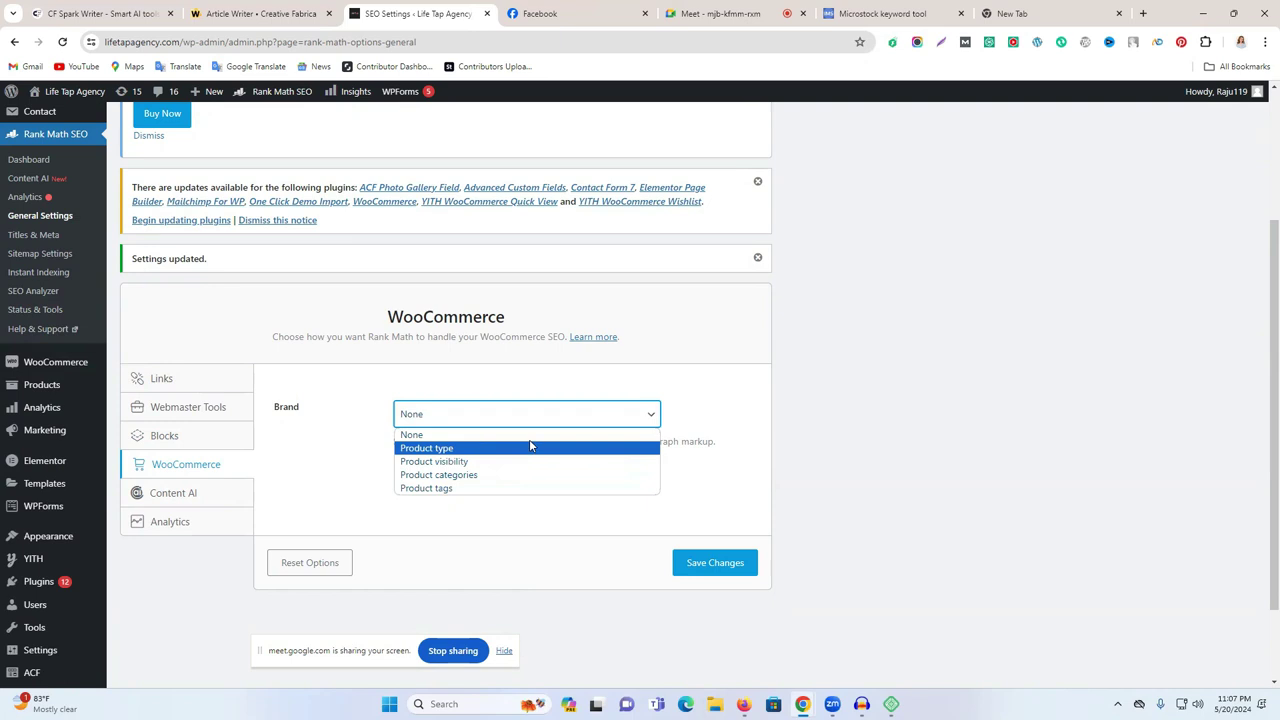
pyautogui.click(380, 423)
pyautogui.scroll(-1, 300, 440)
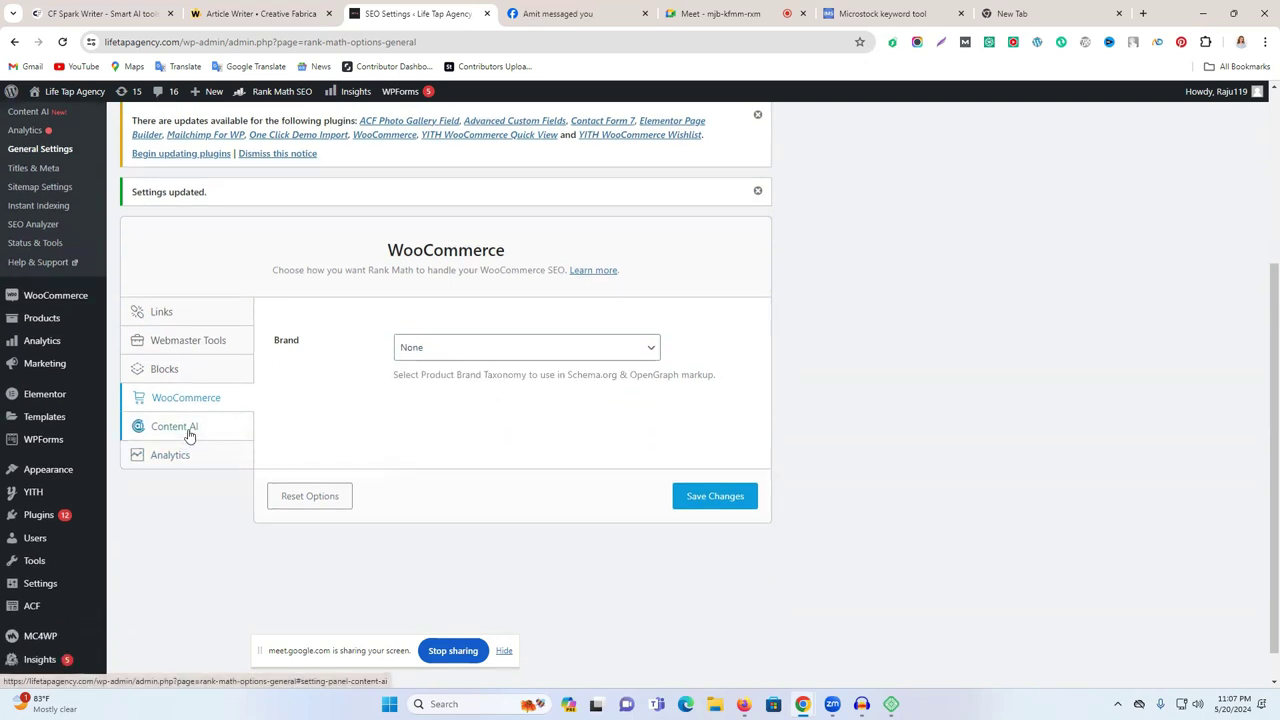
# Step: Read through the Analytics settings about connecting a Rank Math account
pyautogui.click(174, 460)
pyautogui.scroll(-2, 381, 479)
pyautogui.scroll(-2, 381, 479)
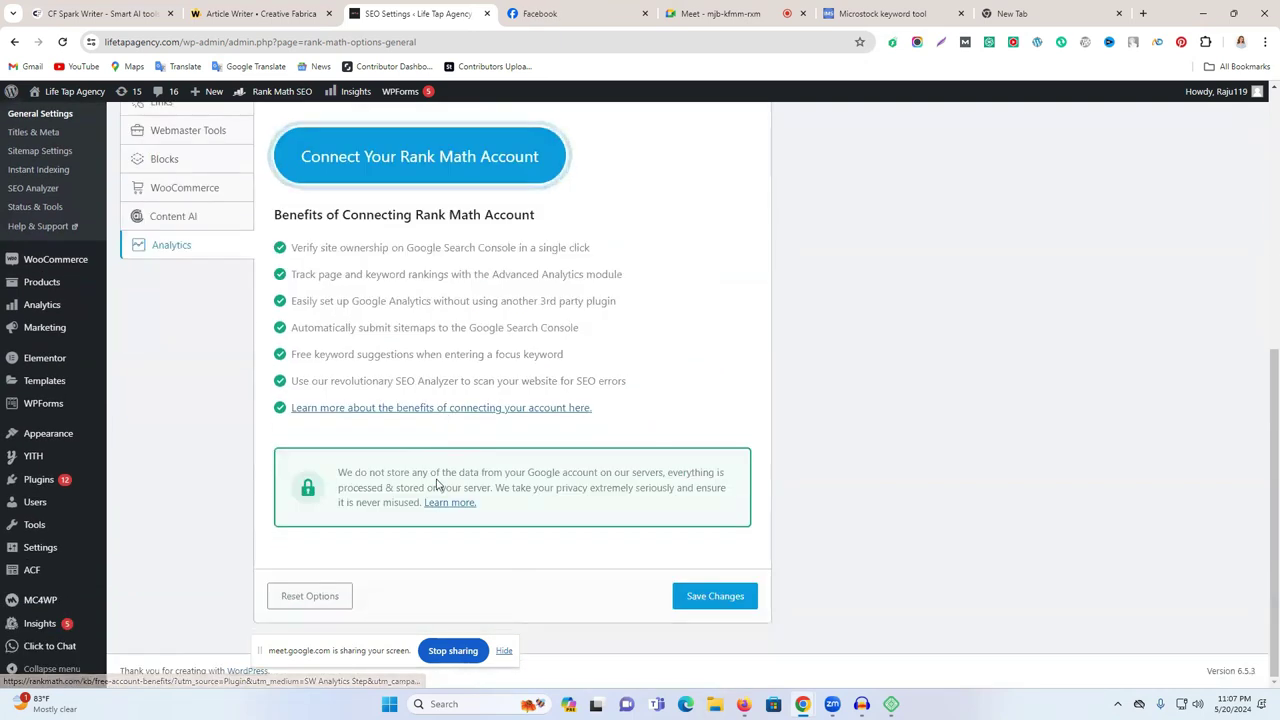
pyautogui.scroll(2, 71, 371)
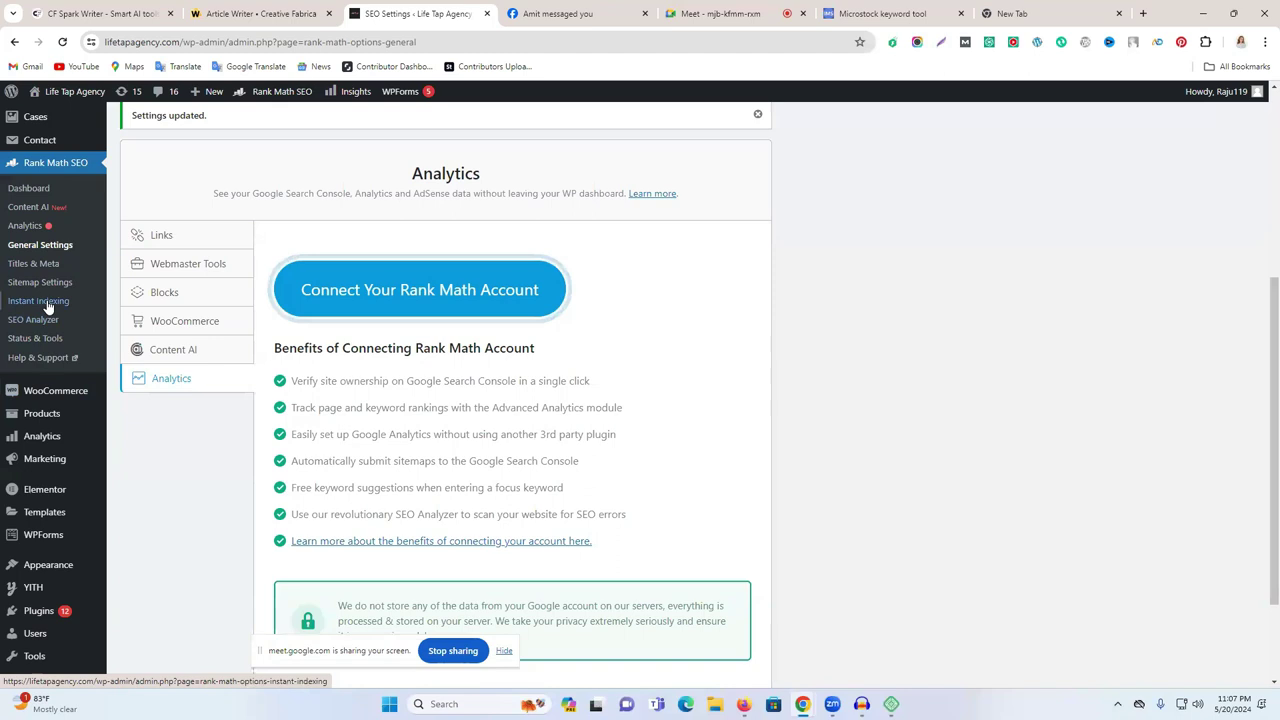
# Step: Open Rank Math's Sitemap Settings and review the general XML sitemap options
pyautogui.click(49, 288)
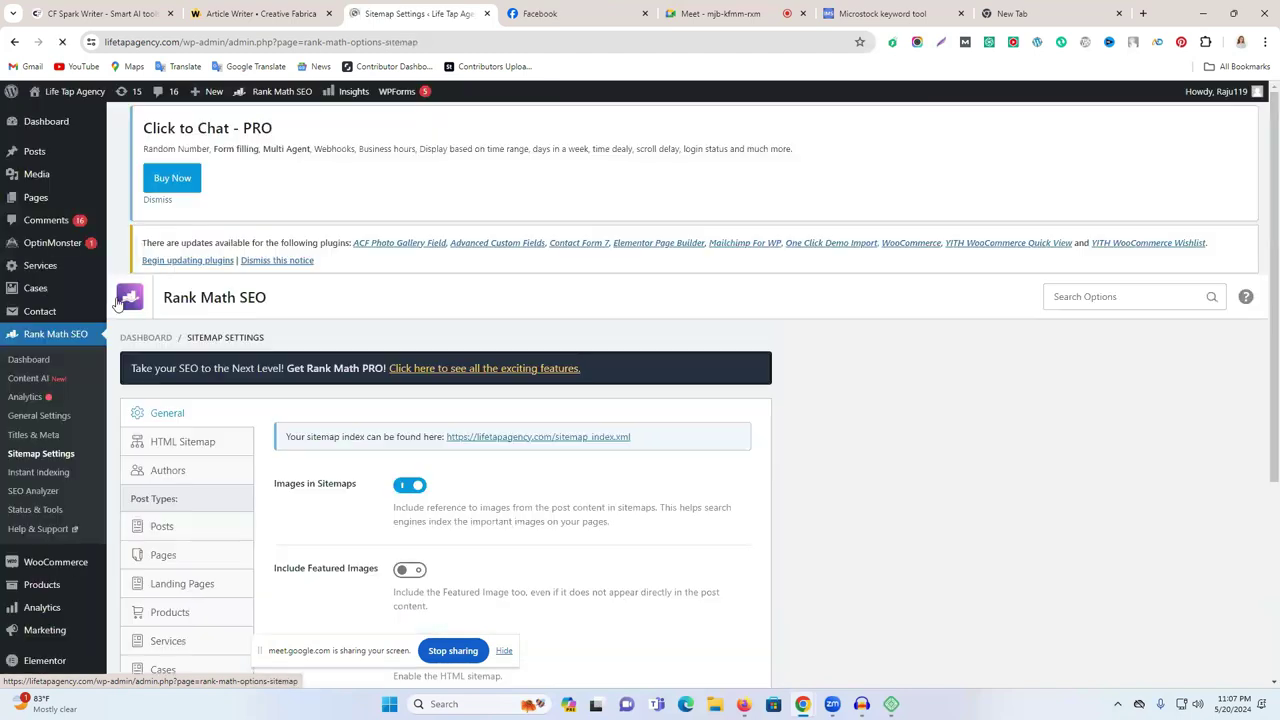
pyautogui.scroll(-4, 829, 380)
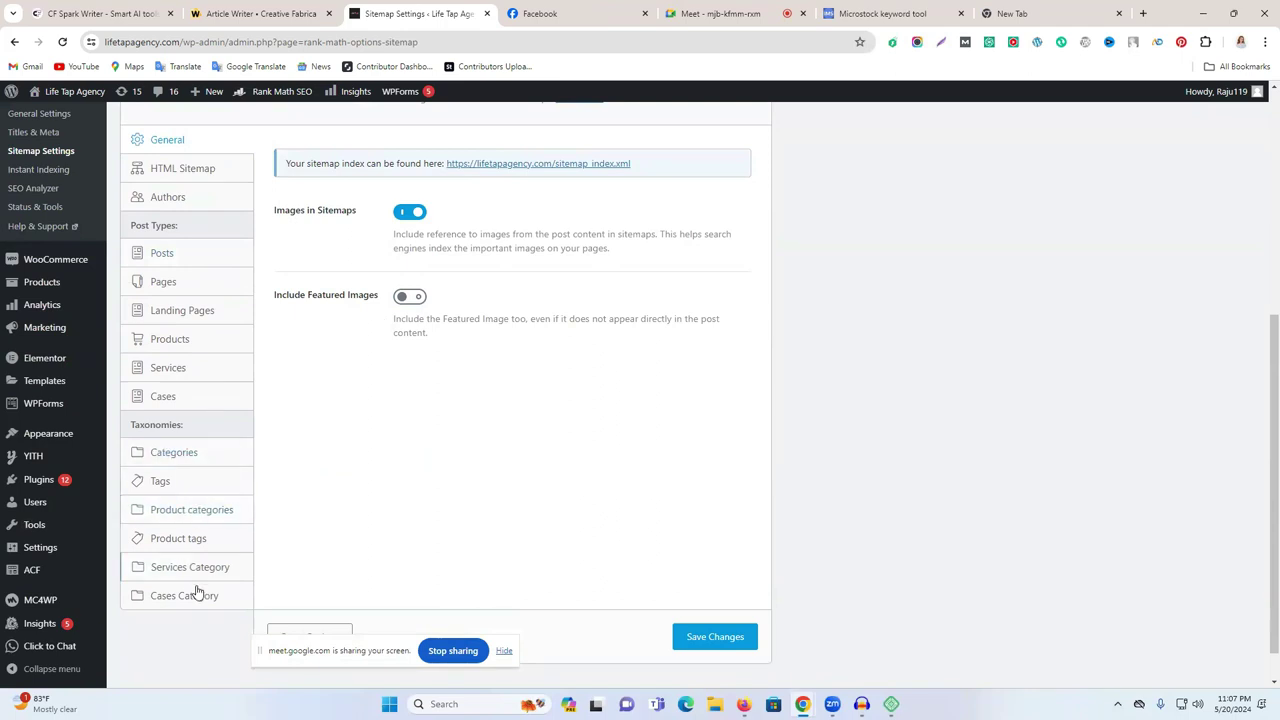
pyautogui.scroll(1, 148, 320)
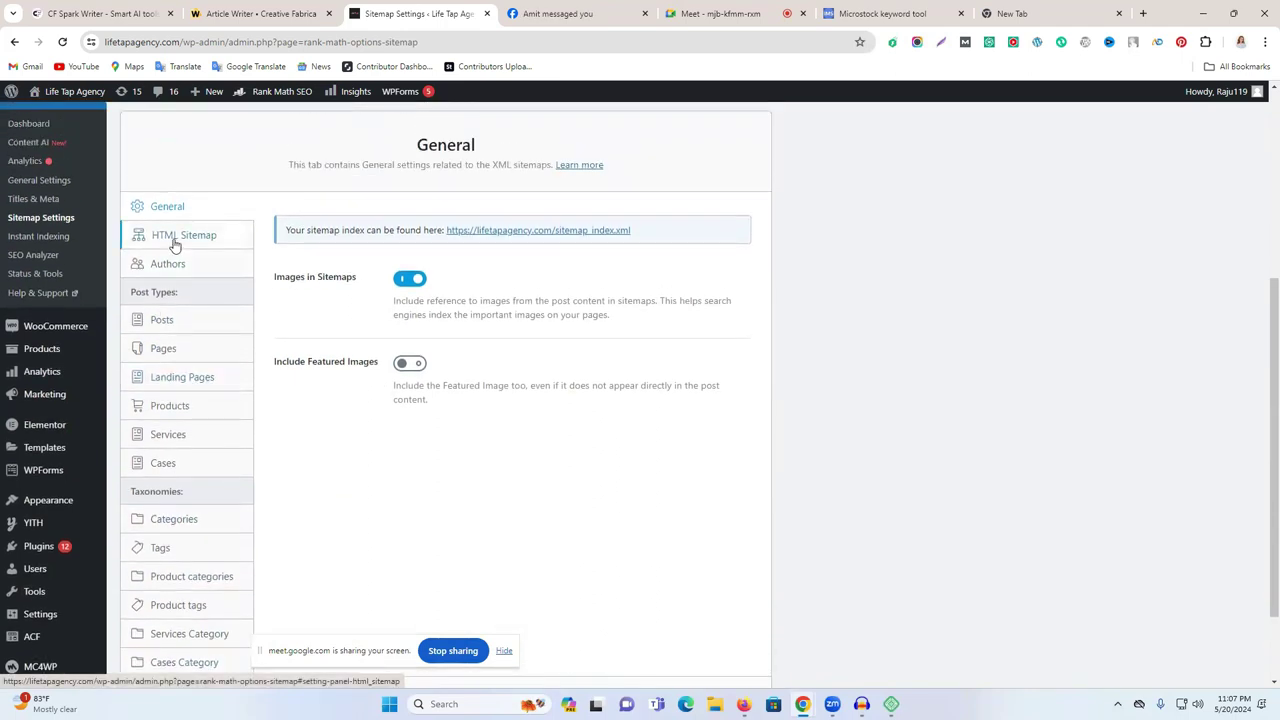
# Step: Examine the HTML Sitemap options for display format, shortcode, sorting, dates and item titles
pyautogui.click(174, 244)
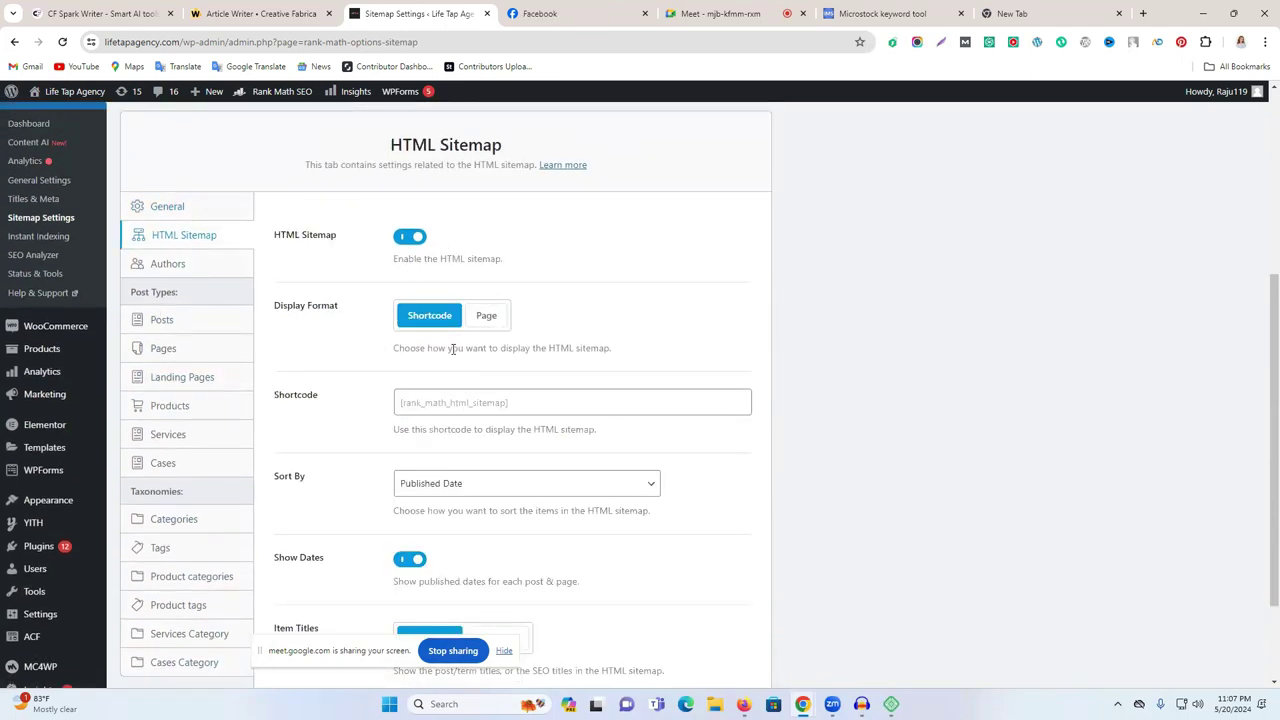
pyautogui.scroll(-1, 455, 350)
pyautogui.scroll(-1, 438, 386)
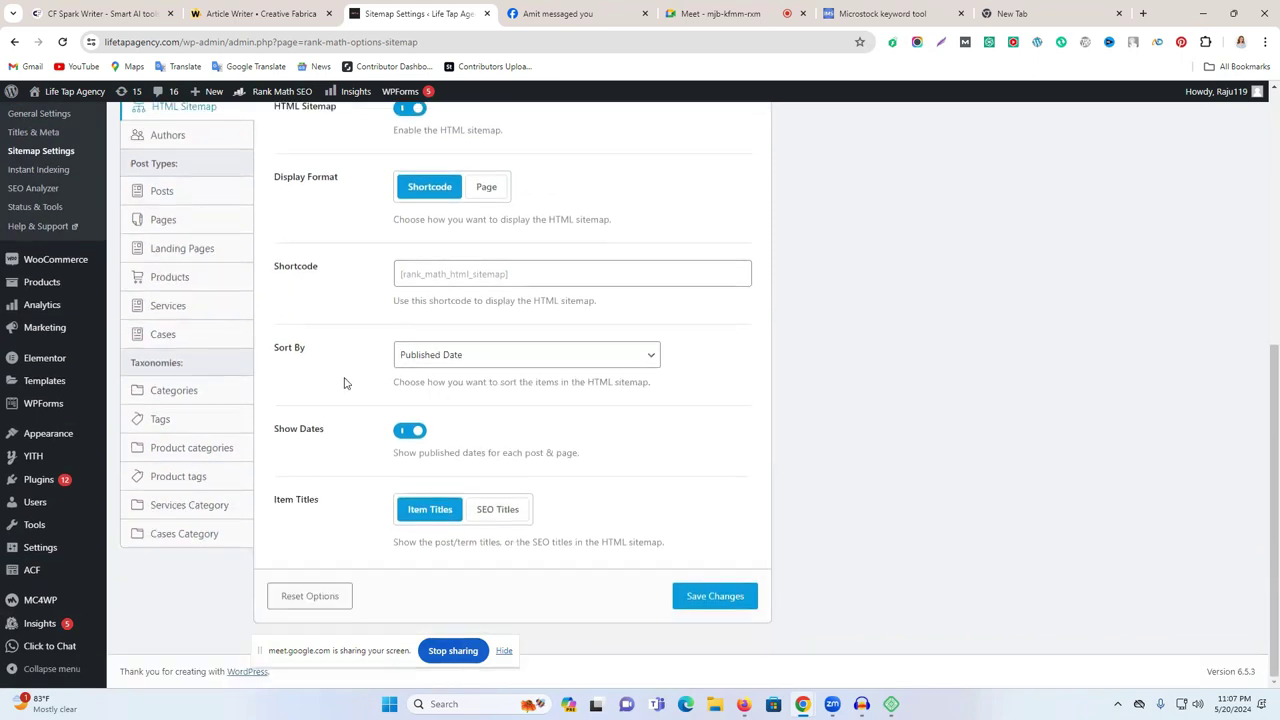
pyautogui.scroll(1, 198, 260)
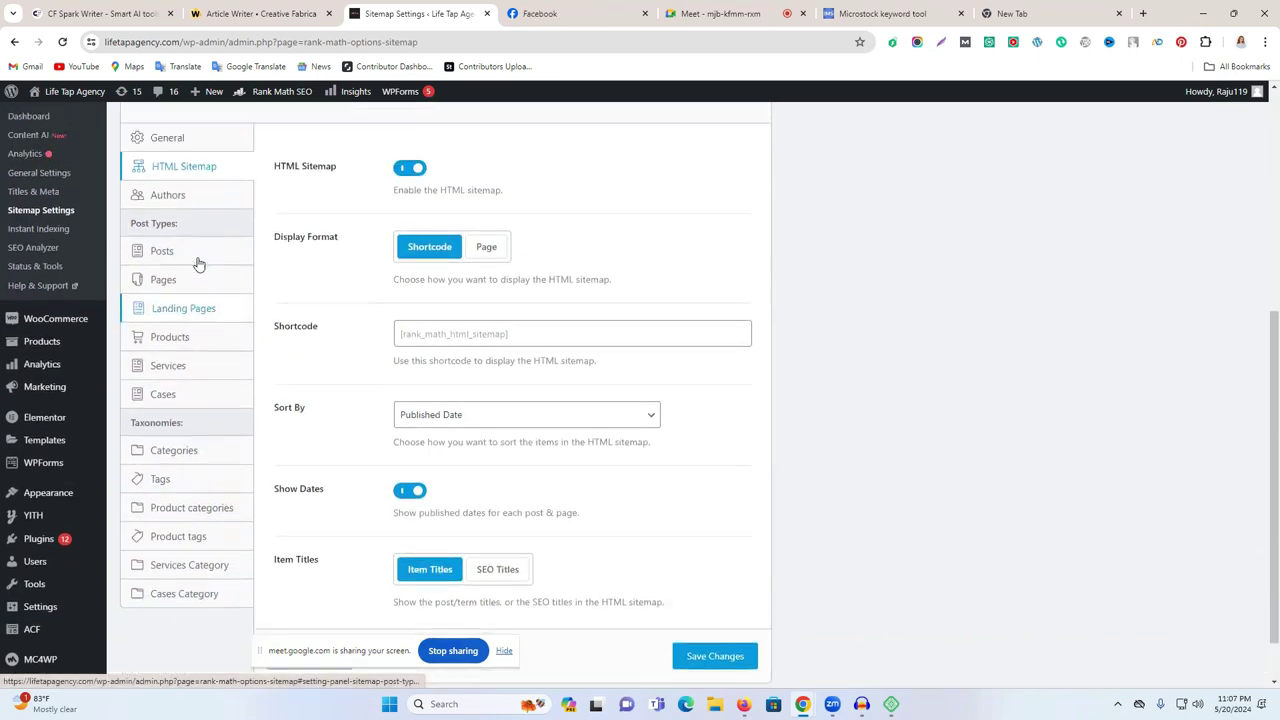
pyautogui.scroll(1, 224, 305)
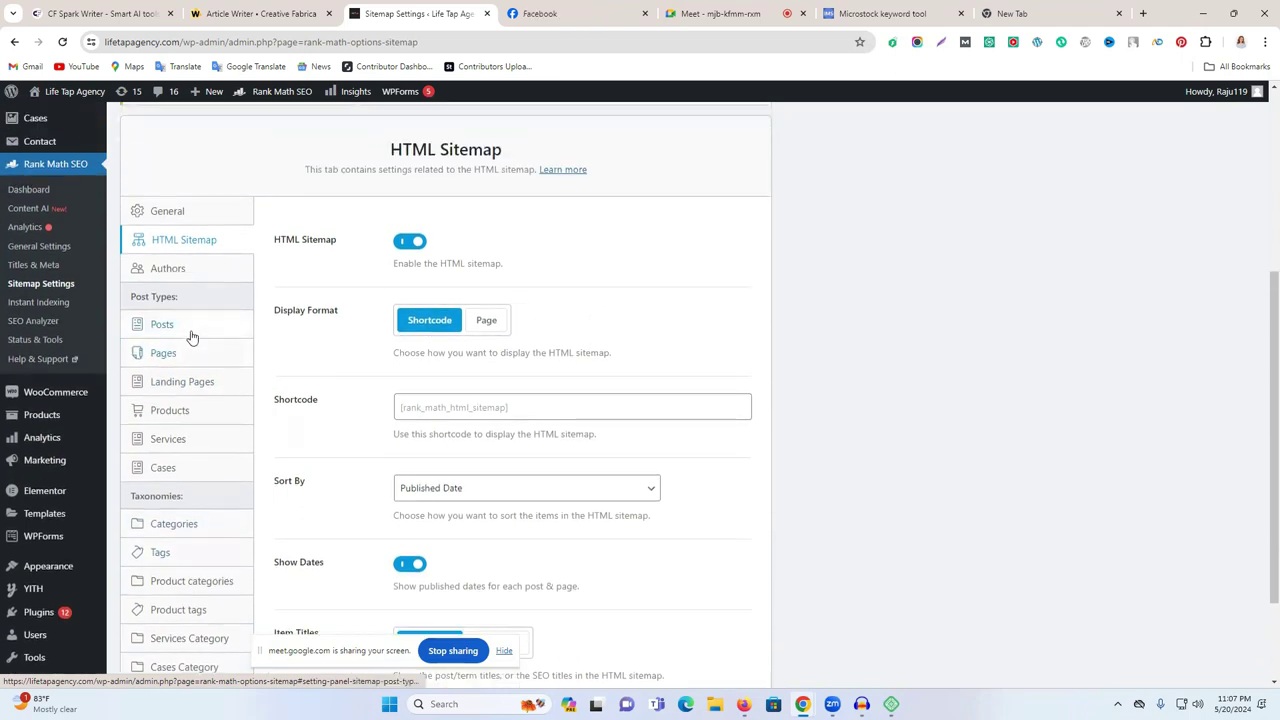
pyautogui.click(510, 414)
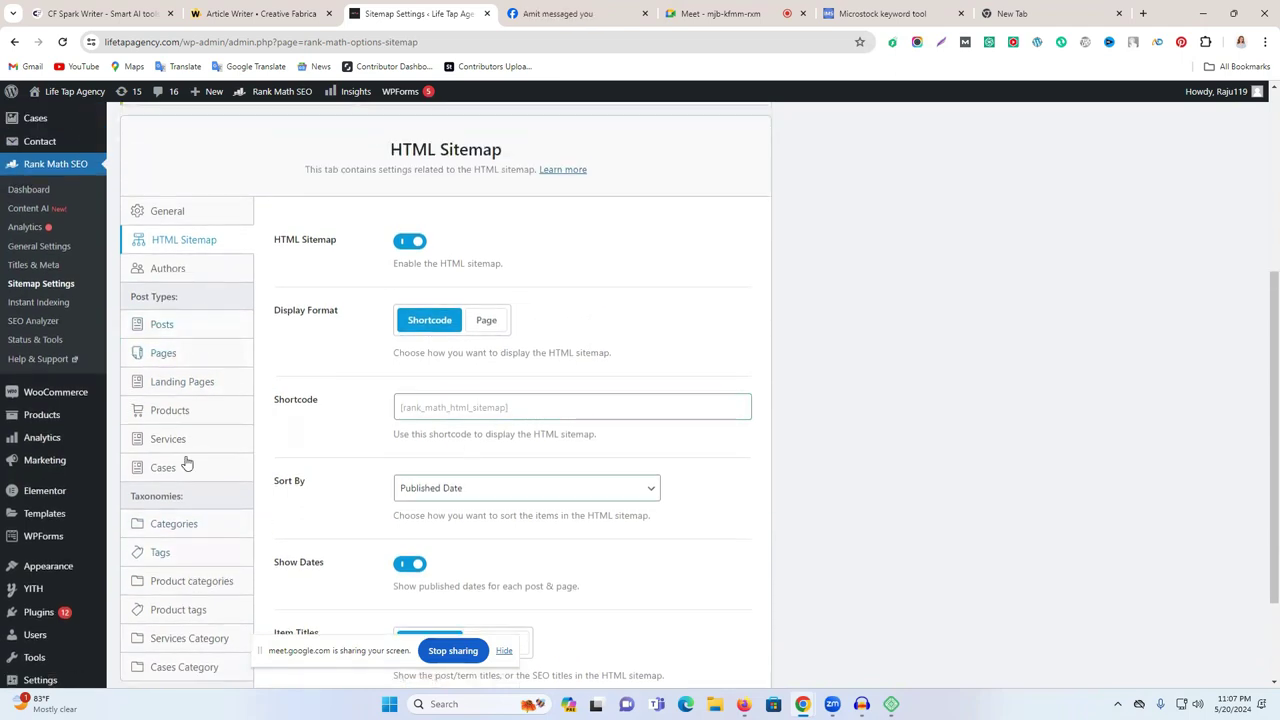
# Step: Check the sitemap inclusion settings for Pages, Posts, Authors and Cases
pyautogui.click(163, 353)
pyautogui.click(171, 333)
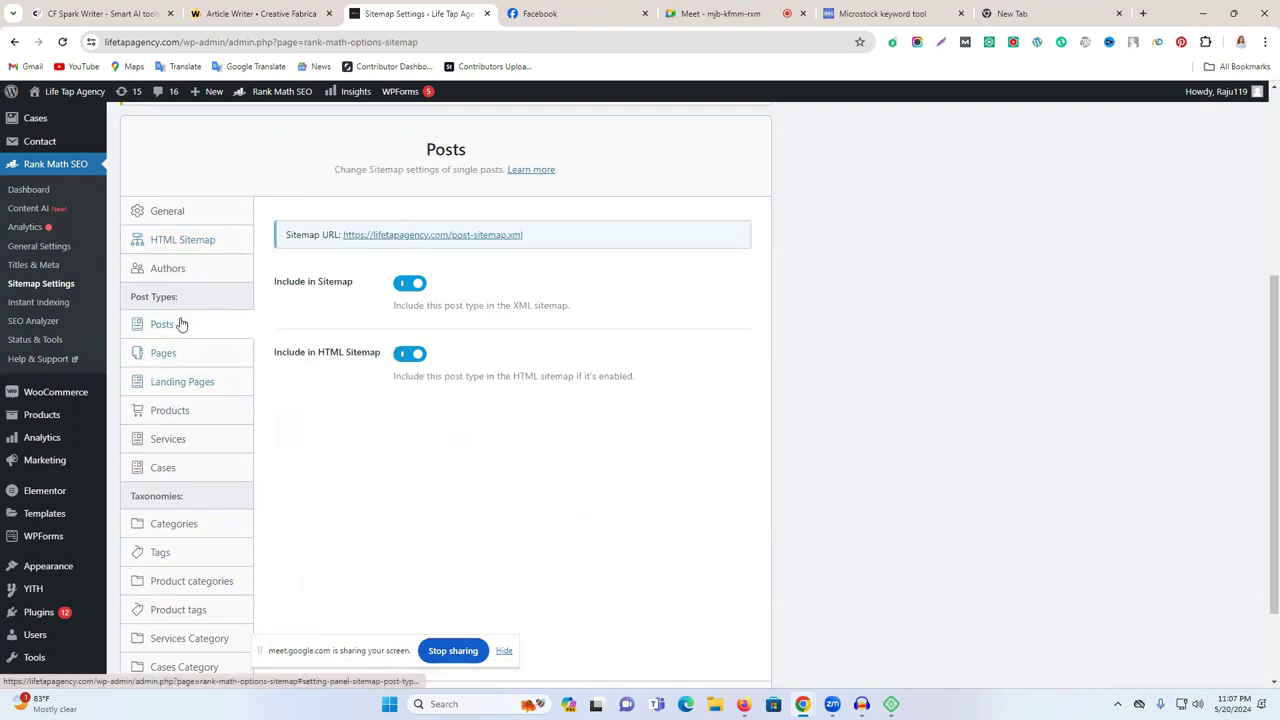
pyautogui.click(185, 276)
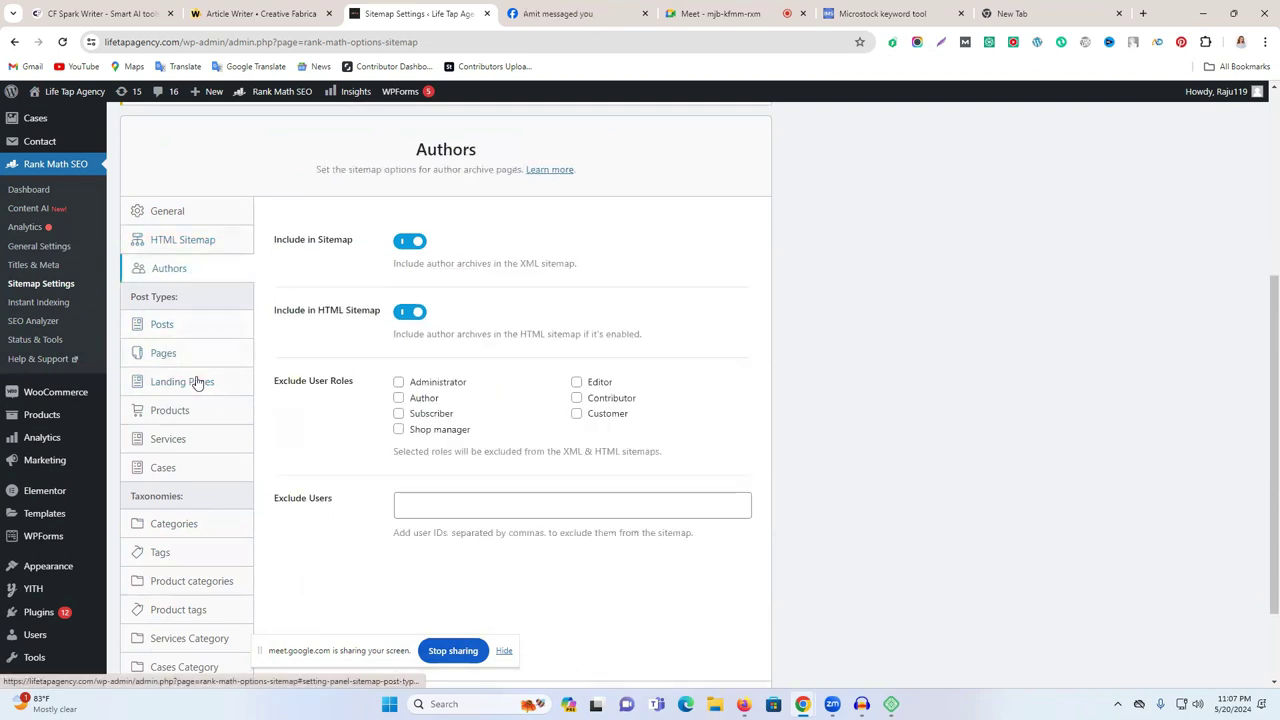
pyautogui.click(182, 473)
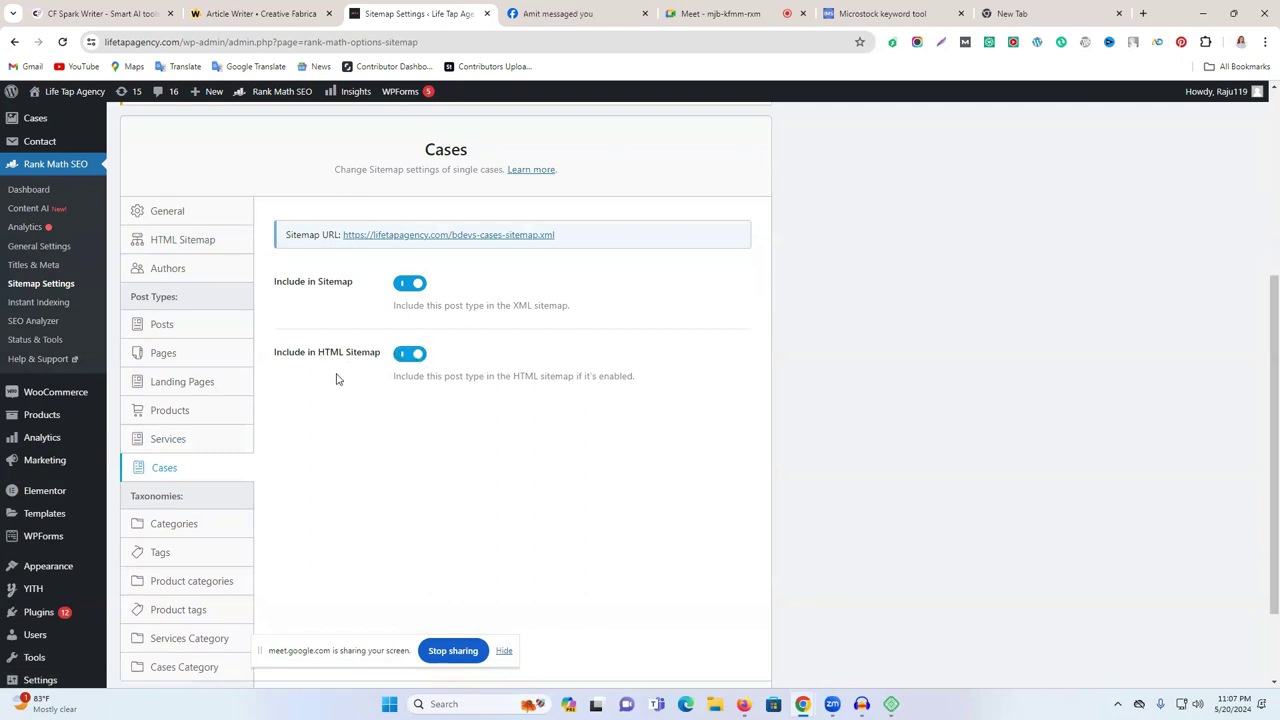
# Step: Check the sitemap inclusion settings for each taxonomy: categories, tags, product categories, product tags, Services Category and Cases Category
pyautogui.scroll(-2, 186, 520)
pyautogui.click(191, 441)
pyautogui.click(193, 415)
pyautogui.click(176, 468)
pyautogui.click(186, 498)
pyautogui.click(186, 527)
pyautogui.click(184, 560)
pyautogui.click(193, 495)
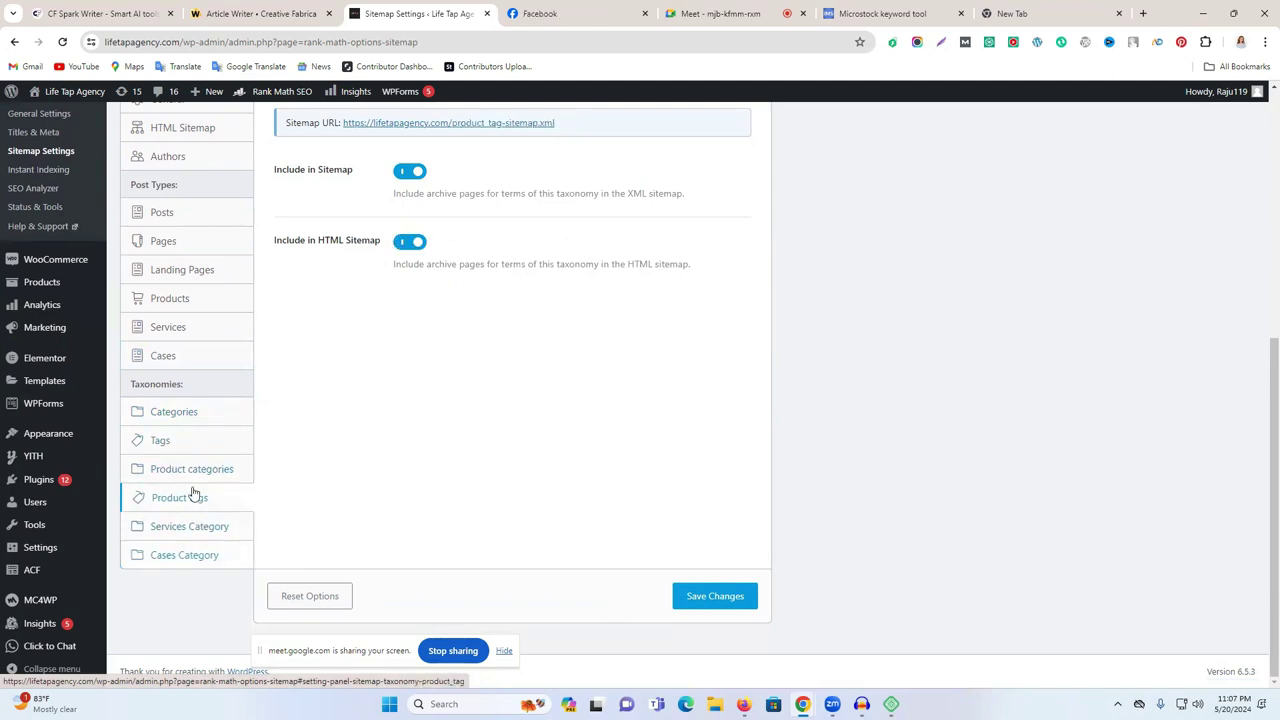
# Step: Check the Tags taxonomy's inclusion settings for the XML and HTML sitemaps
pyautogui.click(200, 438)
pyautogui.scroll(2, 203, 411)
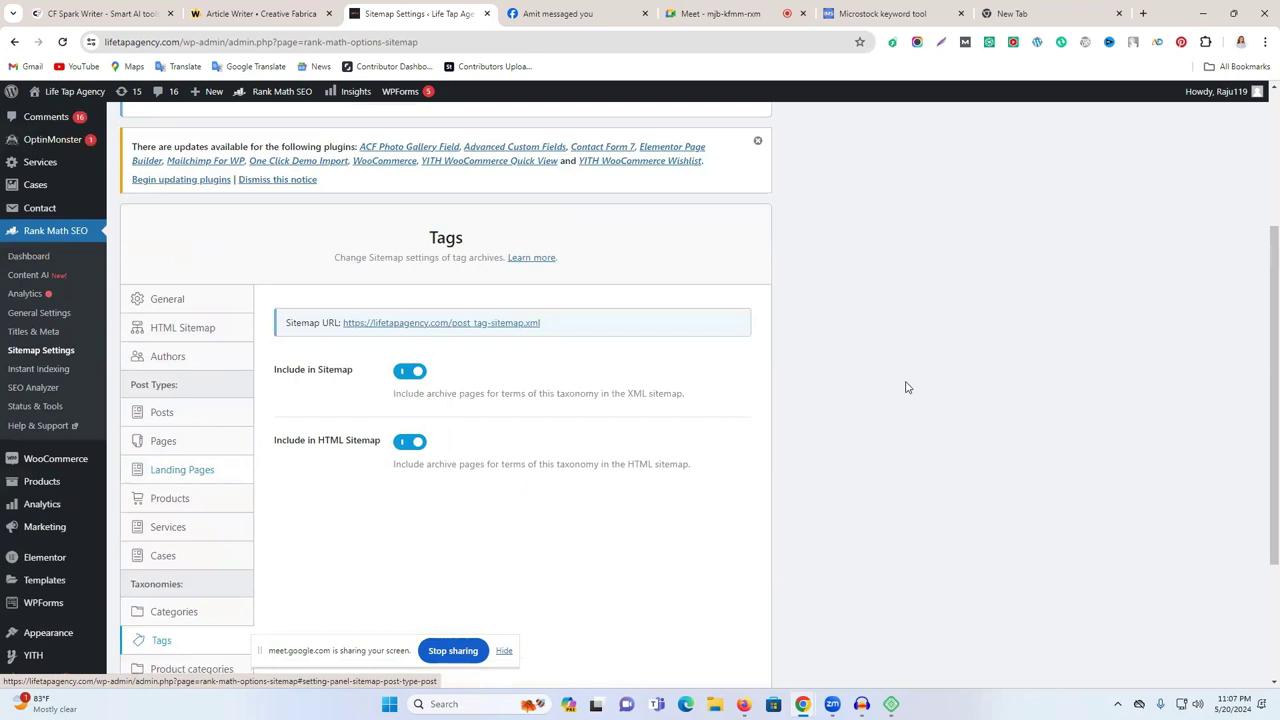
pyautogui.scroll(-2, 80, 500)
# Step: Go to WordPress's Reading settings, turn off discouraging search engines from indexing this site, and save the changes
pyautogui.moveTo(86, 543)
pyautogui.scroll(-1, 86, 543)
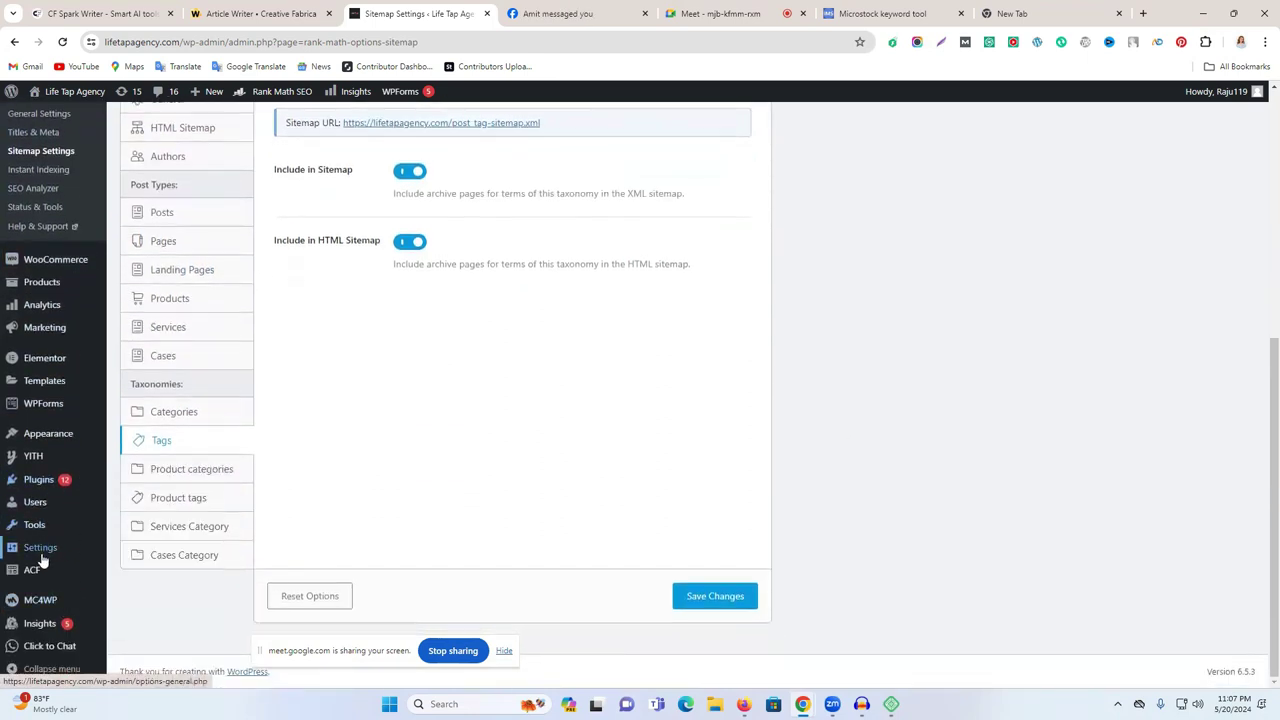
pyautogui.moveTo(47, 557)
pyautogui.click(147, 551)
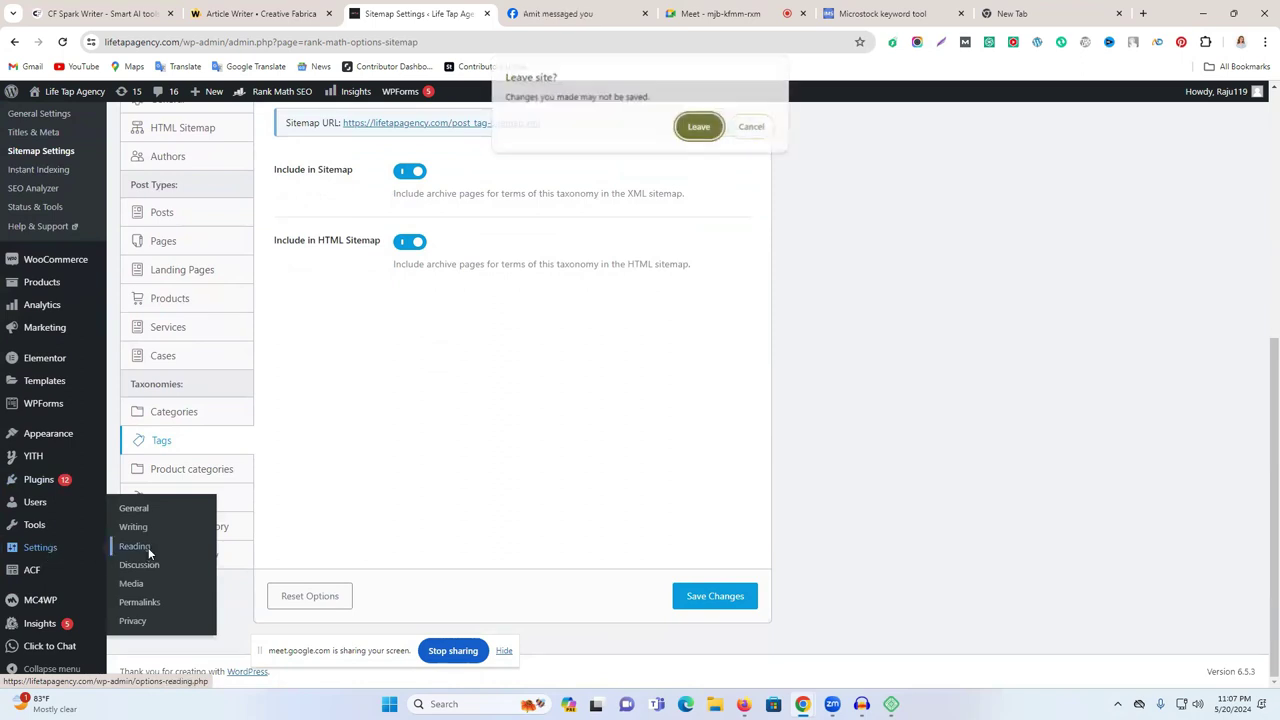
pyautogui.click(692, 127)
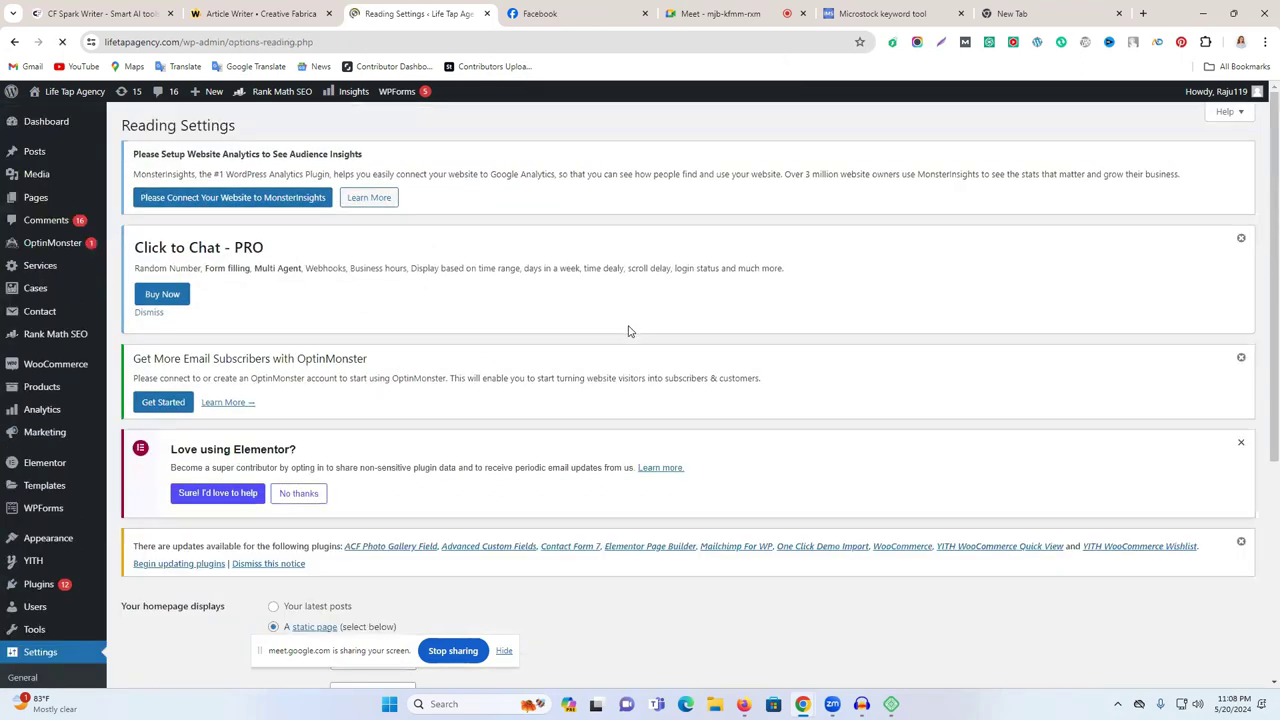
pyautogui.scroll(-5, 629, 329)
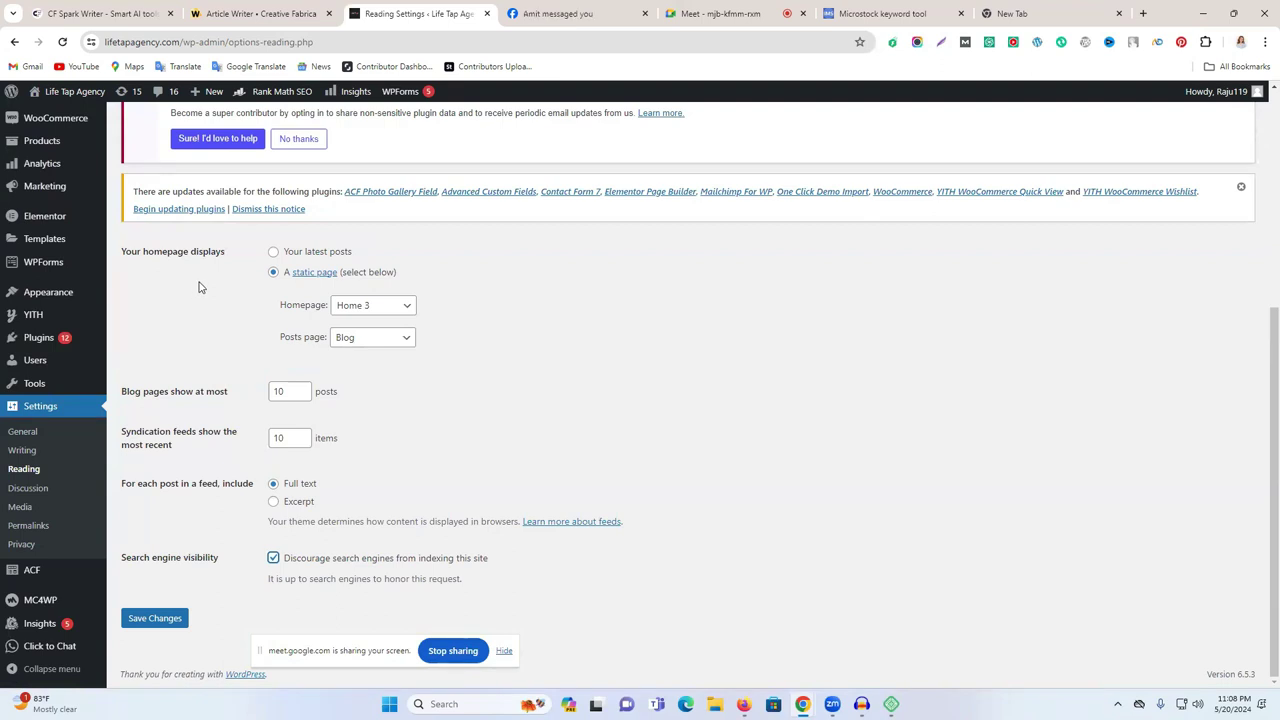
pyautogui.click(133, 618)
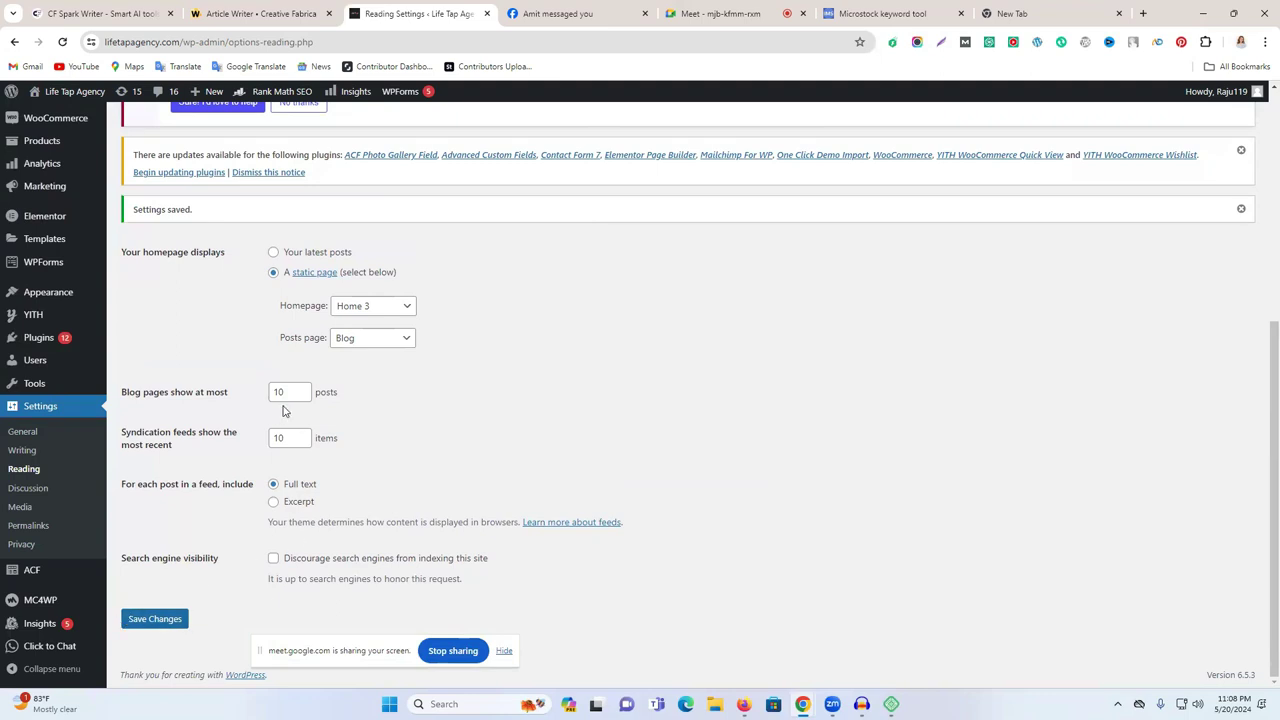
pyautogui.click(366, 310)
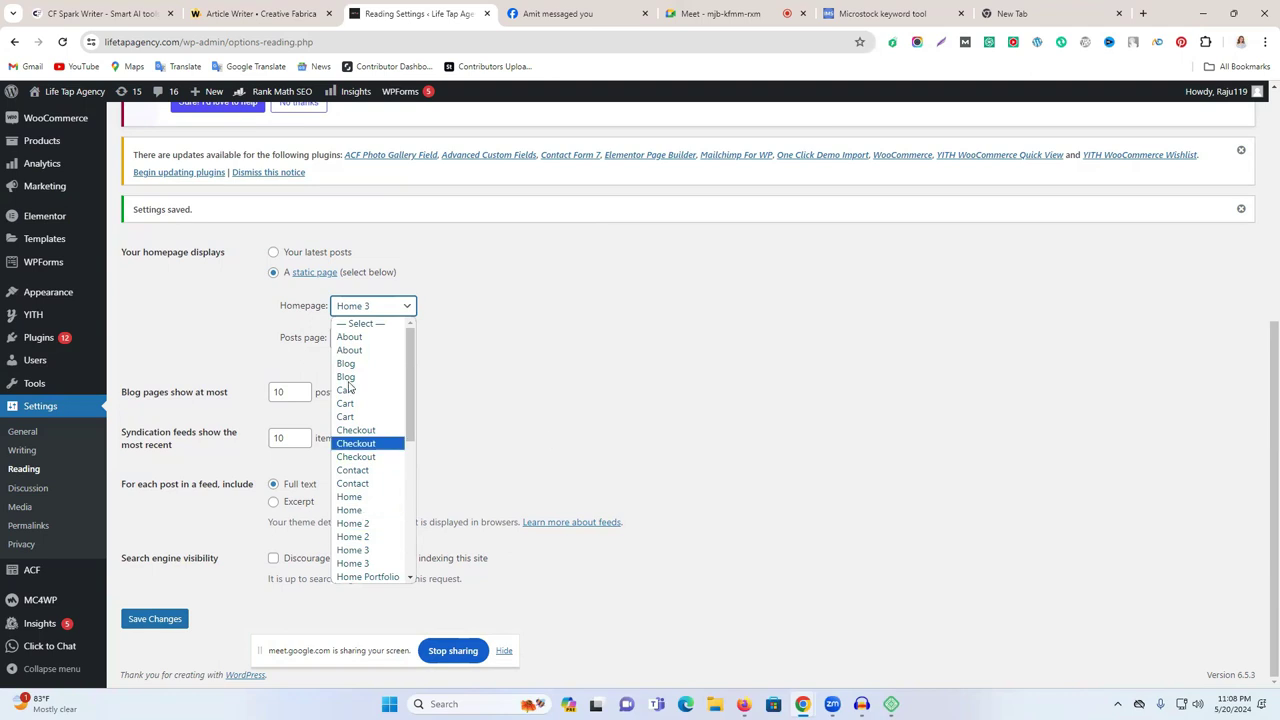
# Step: Open the list of all posts and examine the Rank Math SEO score and details of the "what is digital marketing" post
pyautogui.scroll(4, 686, 380)
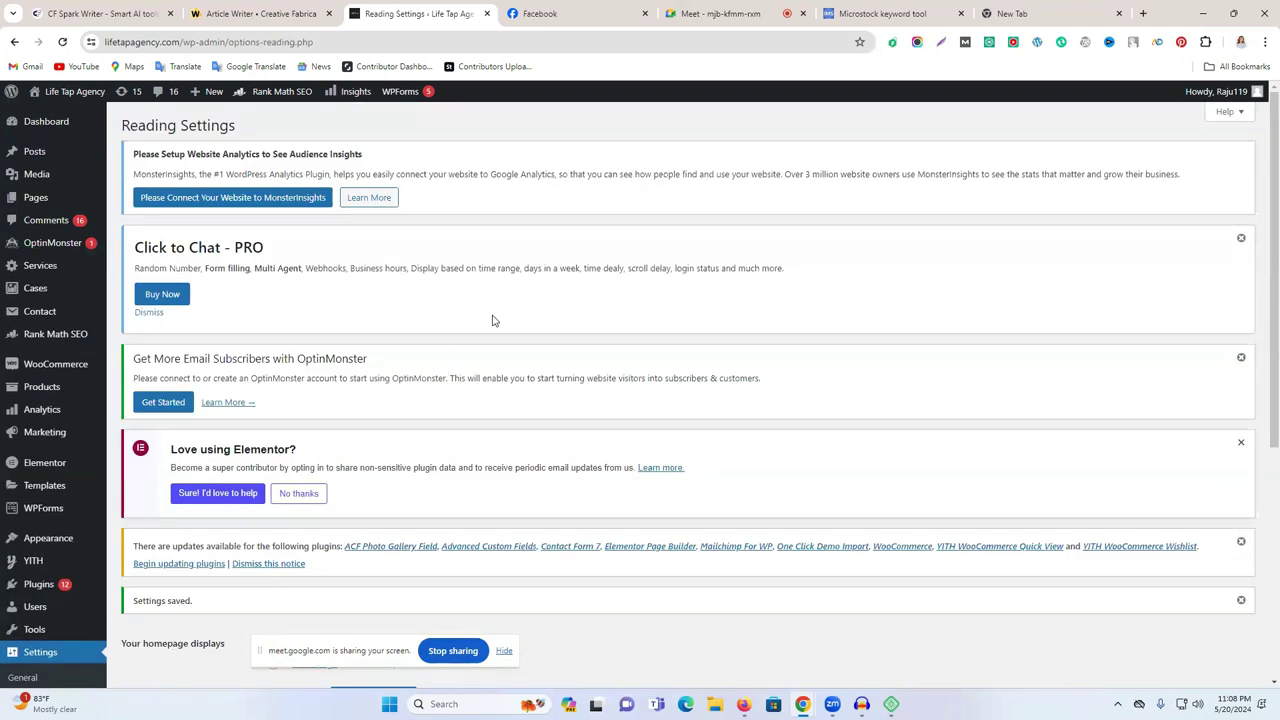
pyautogui.click(30, 155)
pyautogui.scroll(-3, 497, 377)
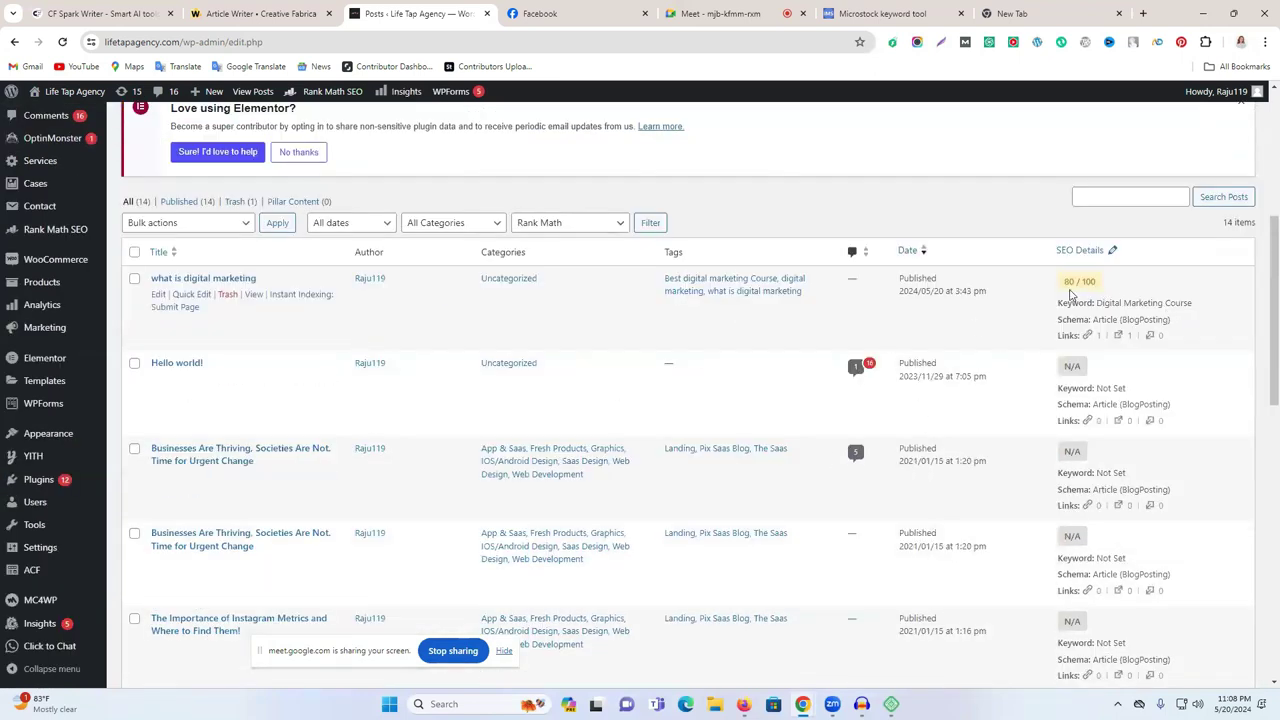
pyautogui.moveTo(1066, 282); pyautogui.dragTo(1097, 282)
pyautogui.click(1080, 282)
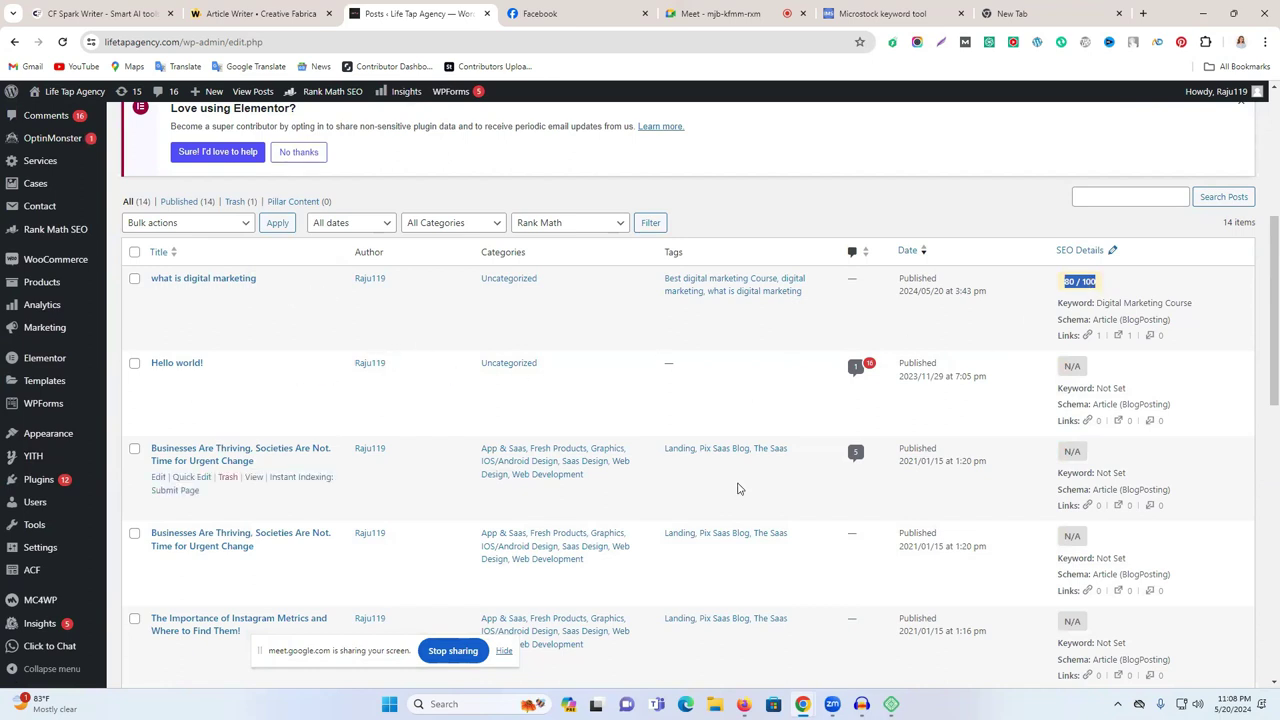
pyautogui.scroll(5, 738, 488)
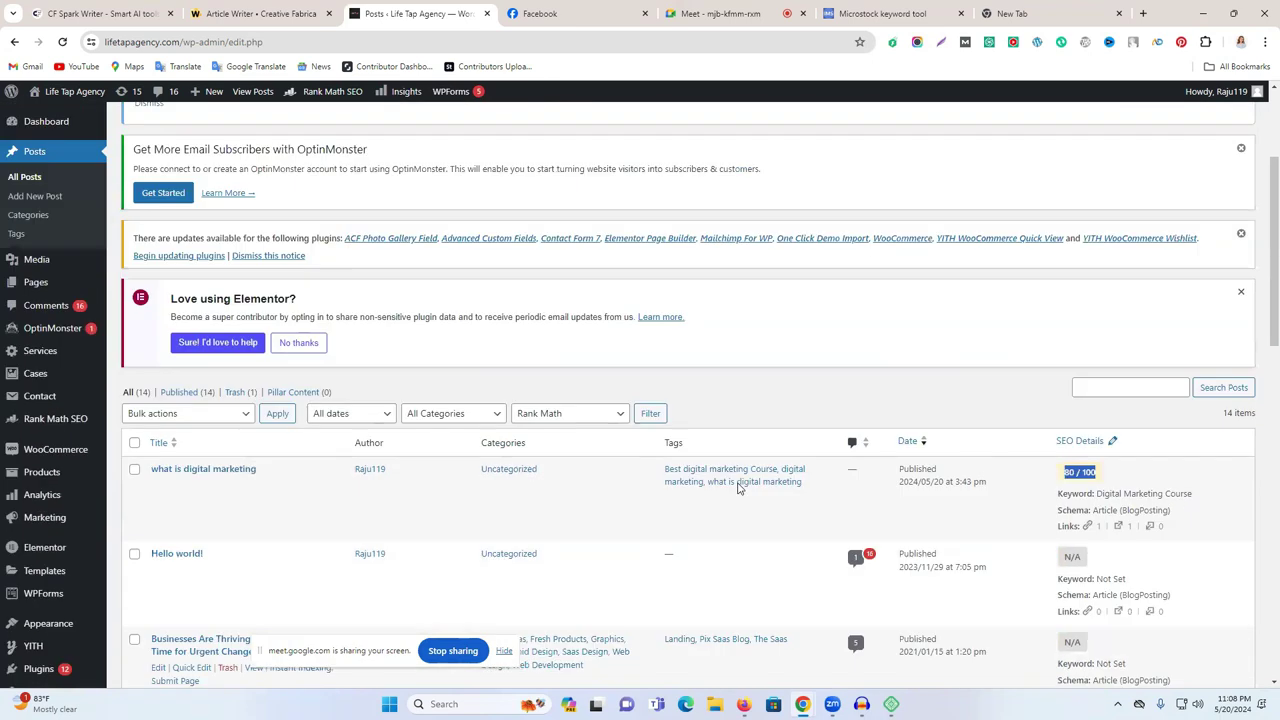
pyautogui.scroll(-3, 738, 488)
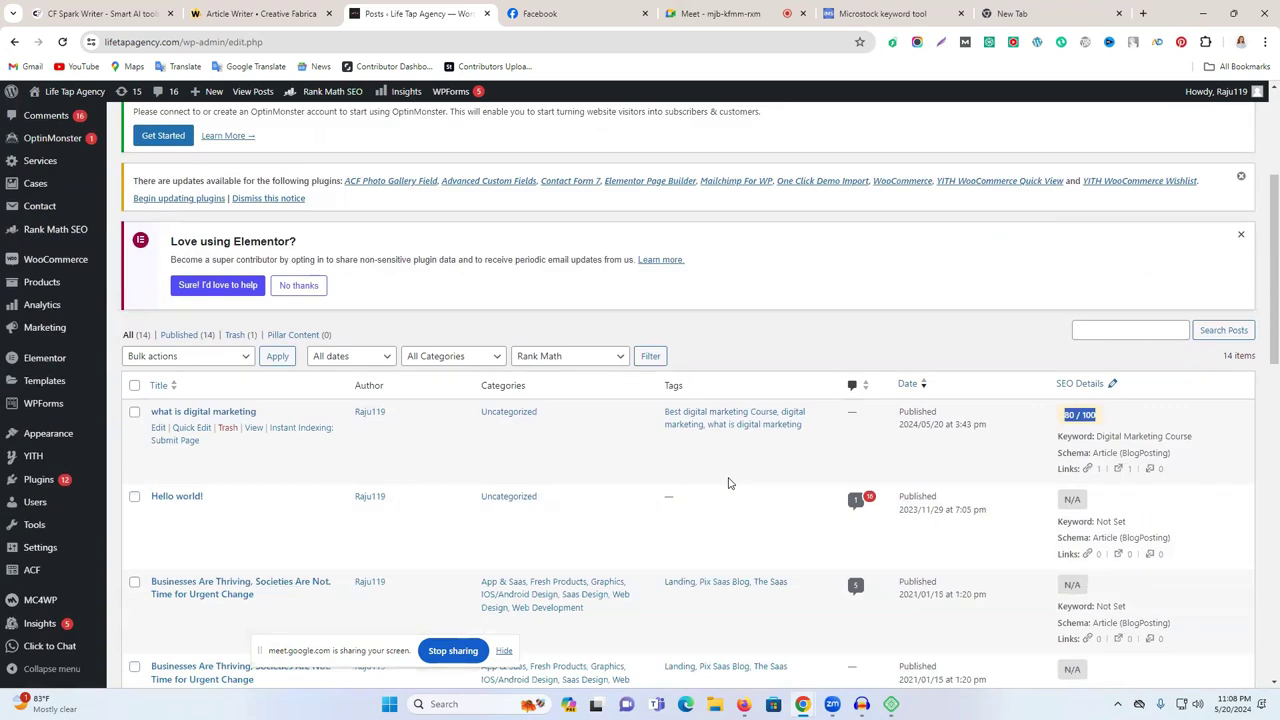
pyautogui.scroll(3, 721, 467)
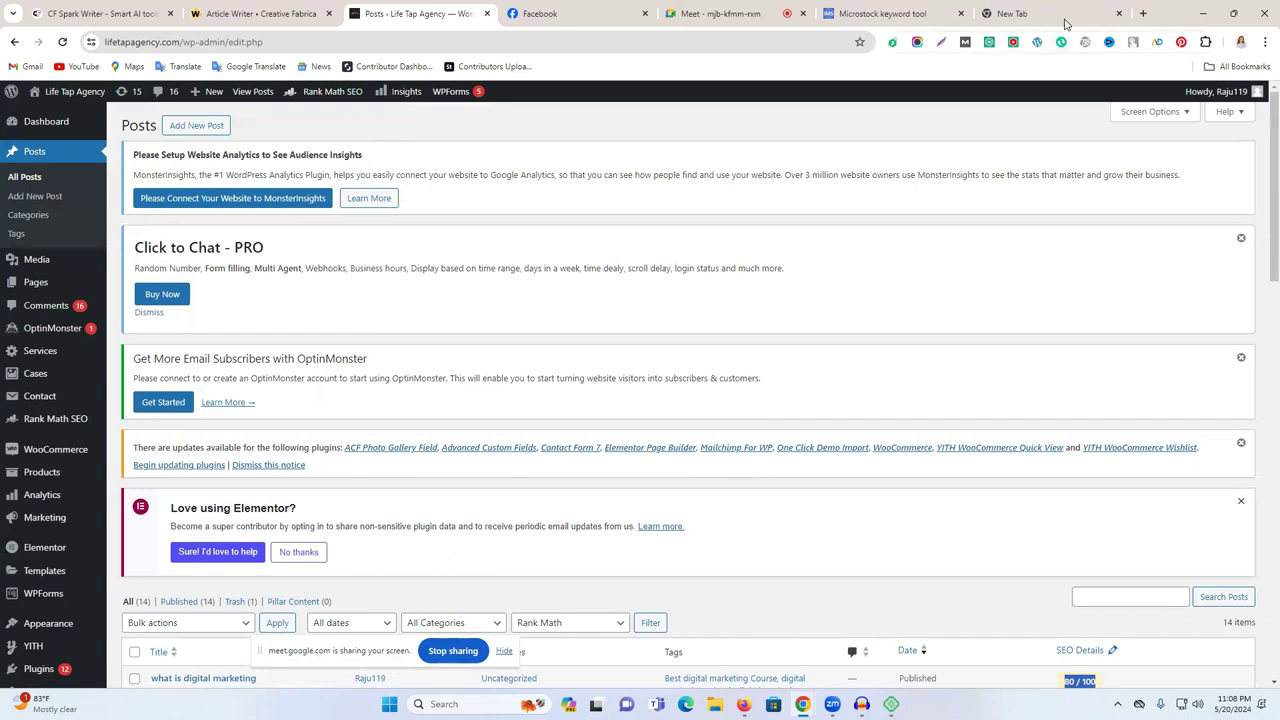
pyautogui.scroll(-3, 828, 474)
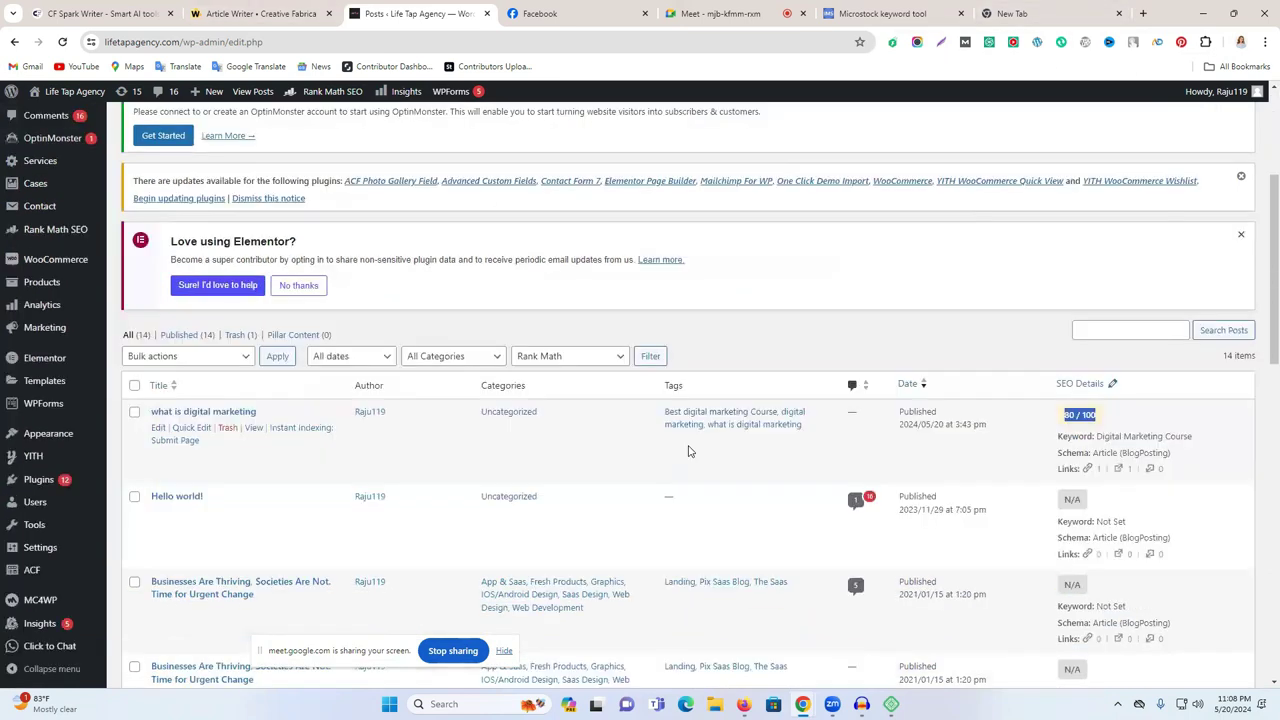
pyautogui.scroll(-2, 883, 457)
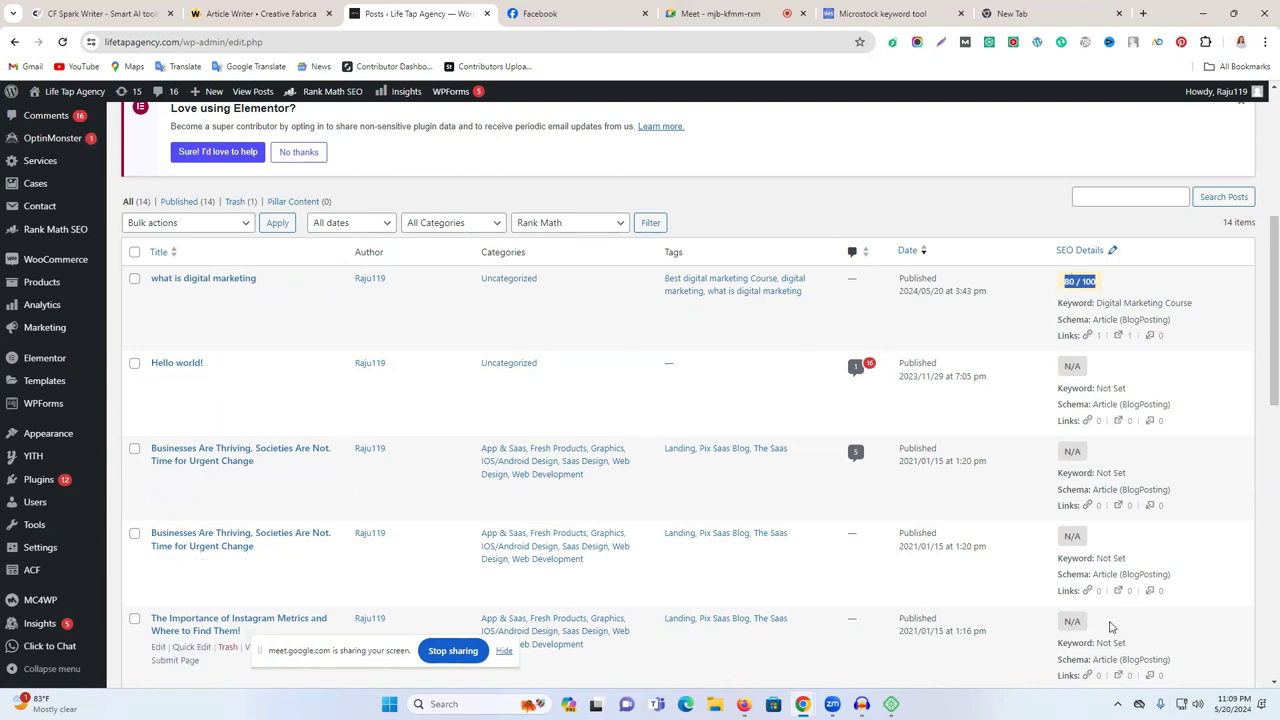
# Step: Switch to the empty browser tab and open the Creative Fabrica website at creativefabrica.com
pyautogui.click(1048, 20)
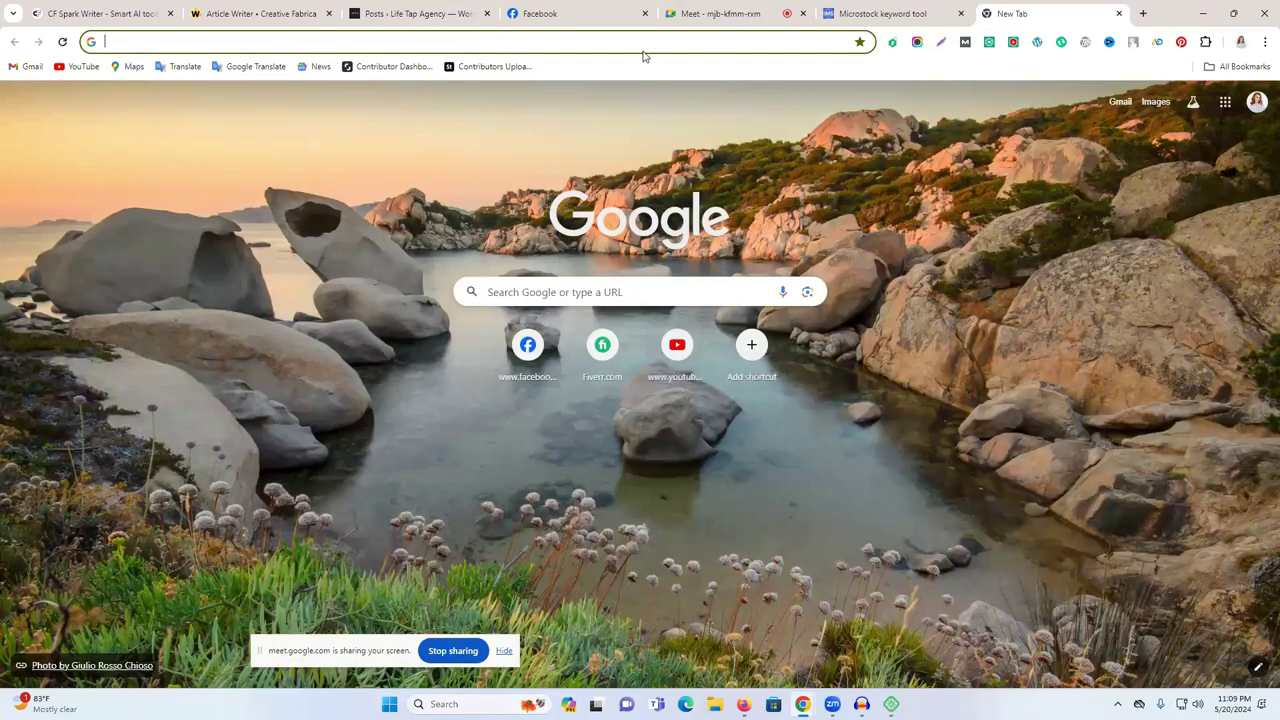
pyautogui.click(644, 40)
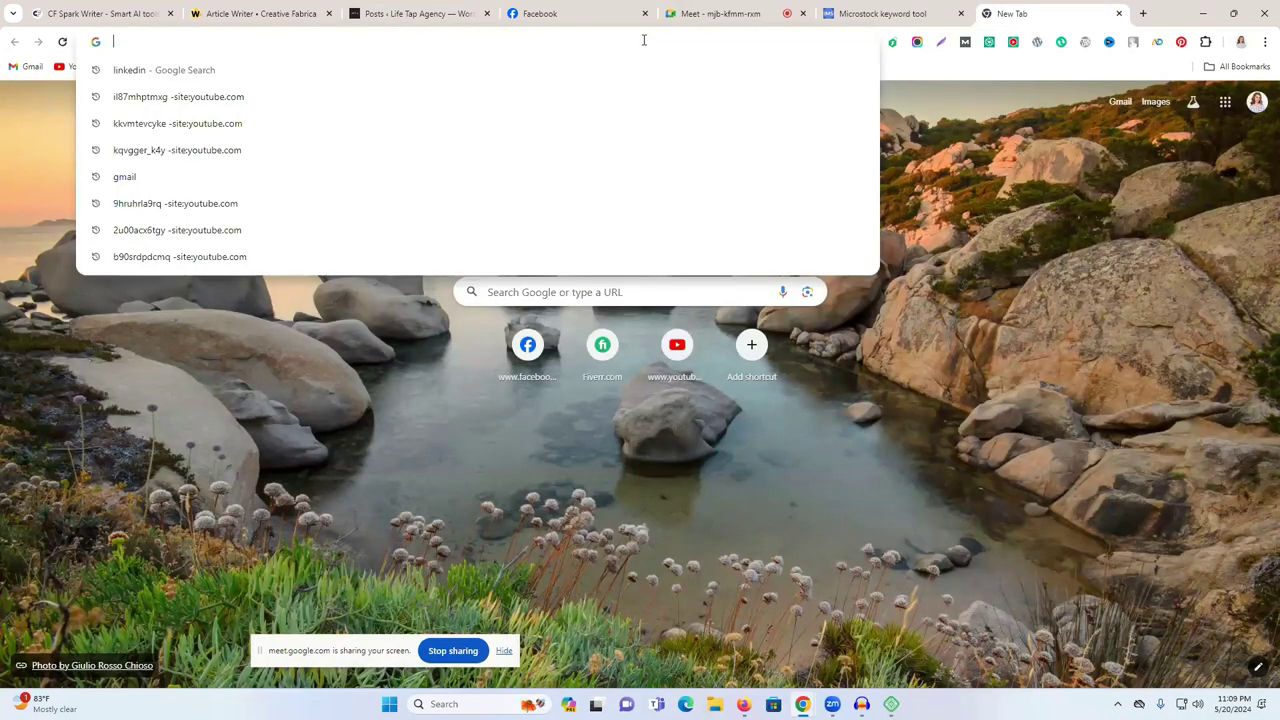
pyautogui.write('c')
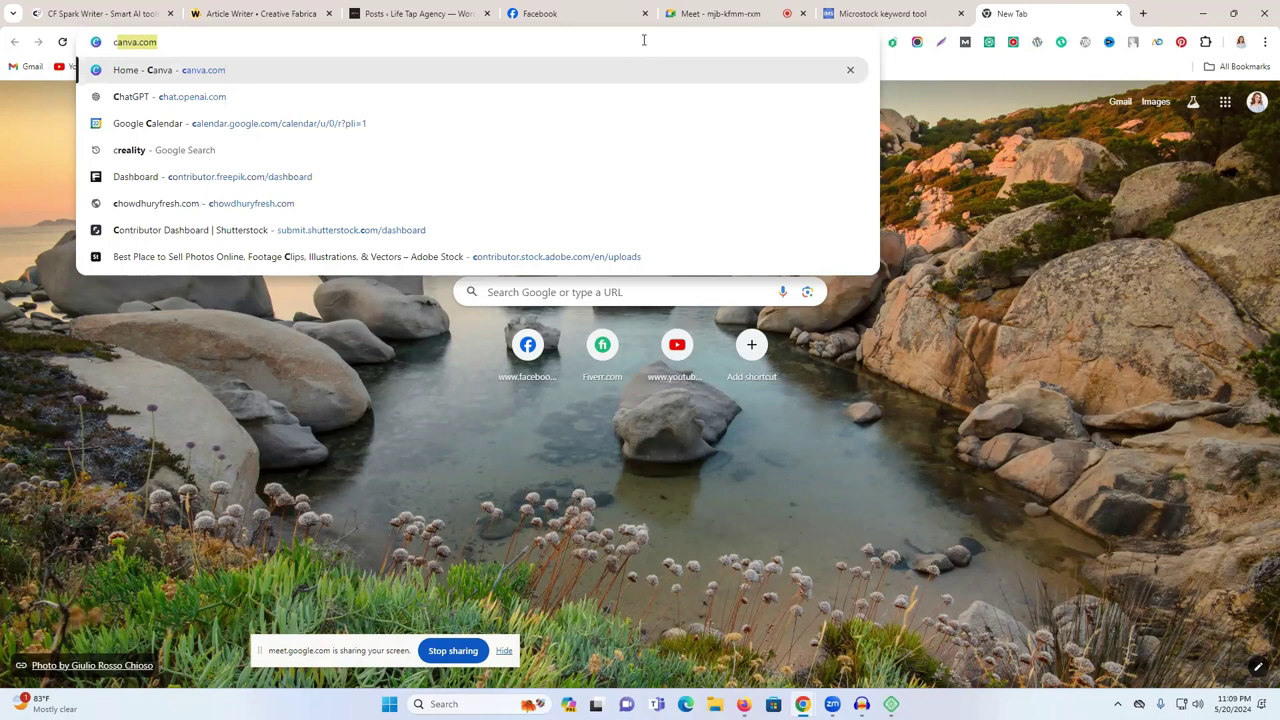
pyautogui.write('r')
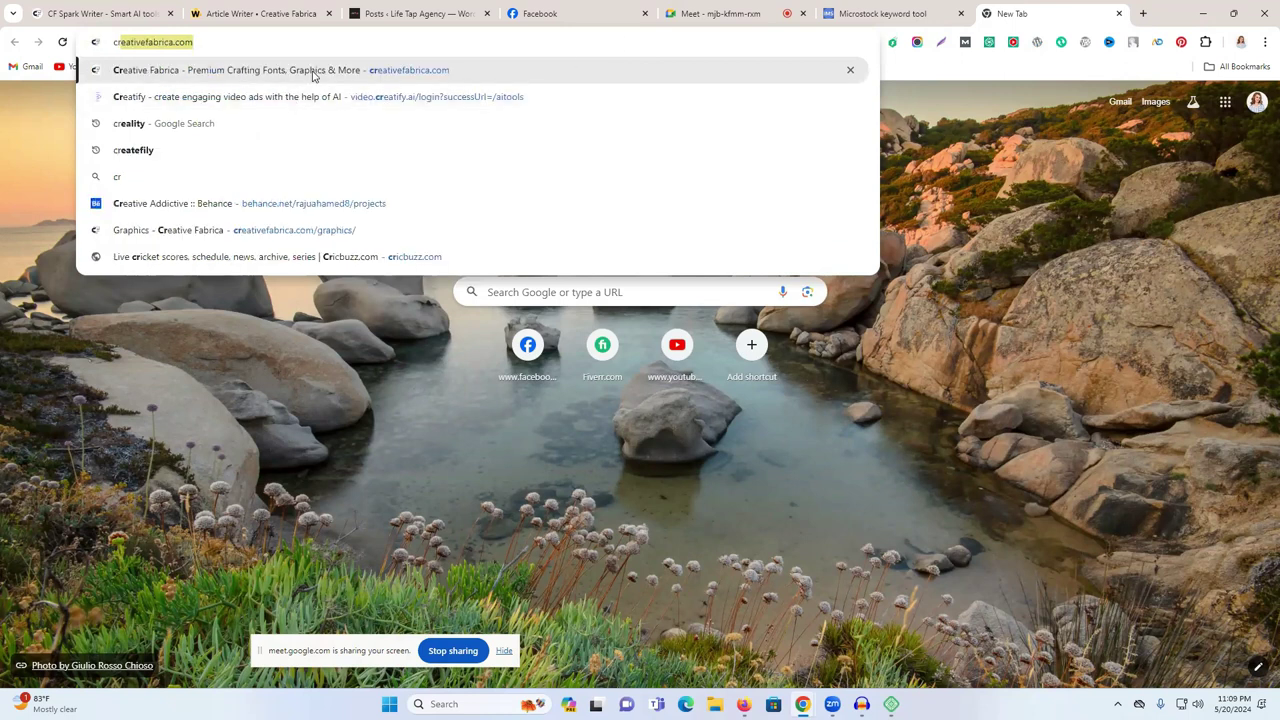
pyautogui.press('Return')
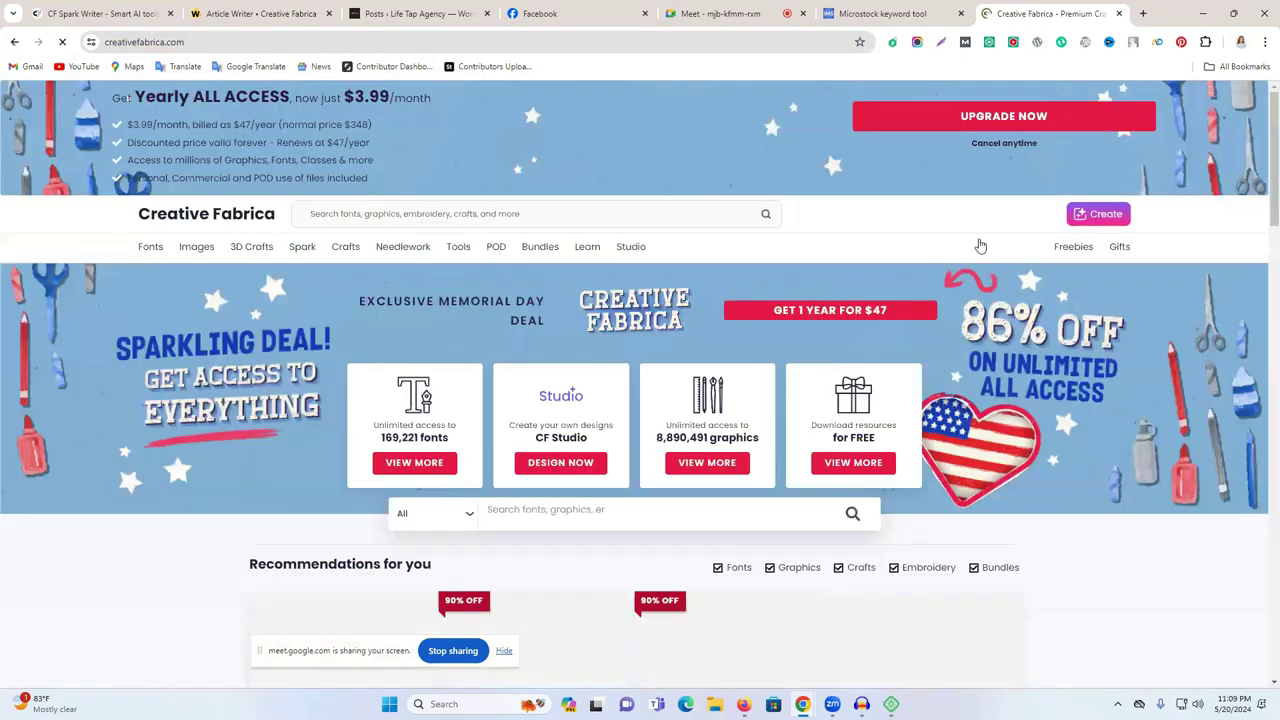
pyautogui.click(681, 168)
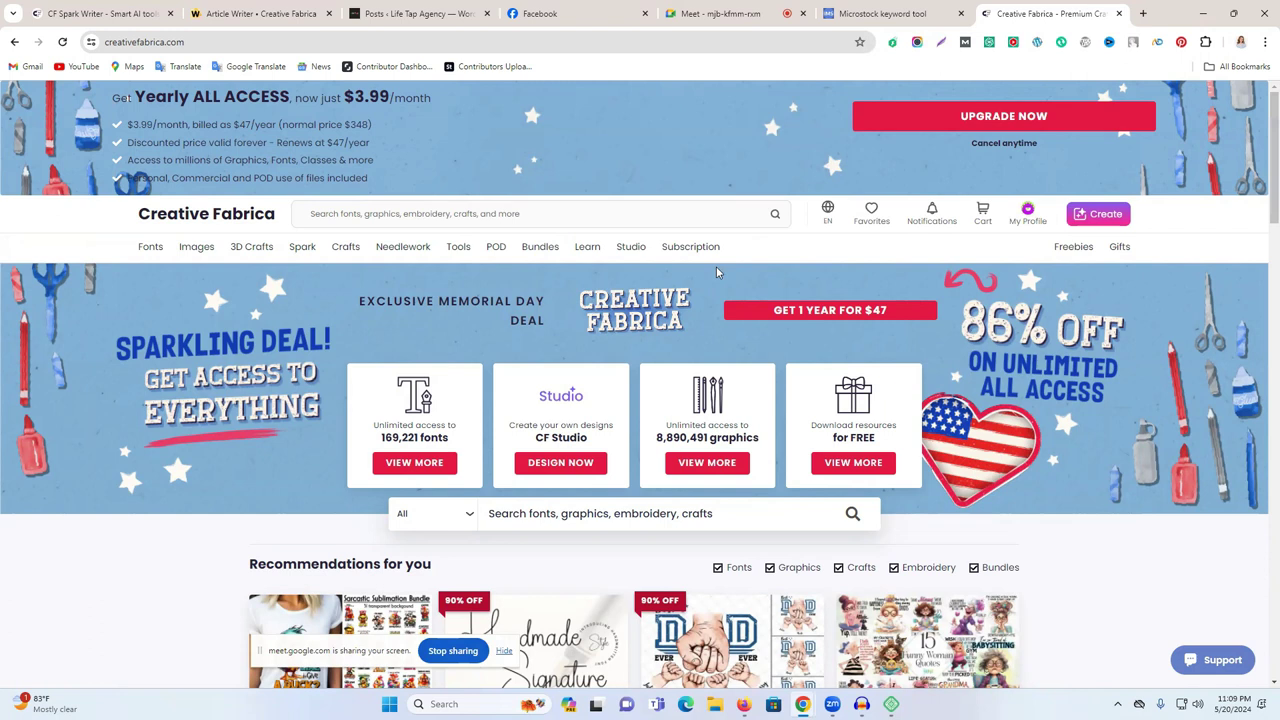
# Step: Go to Creative Fabrica's CF Spark tools and open CF Spark Writer for creating texts
pyautogui.moveTo(461, 251)
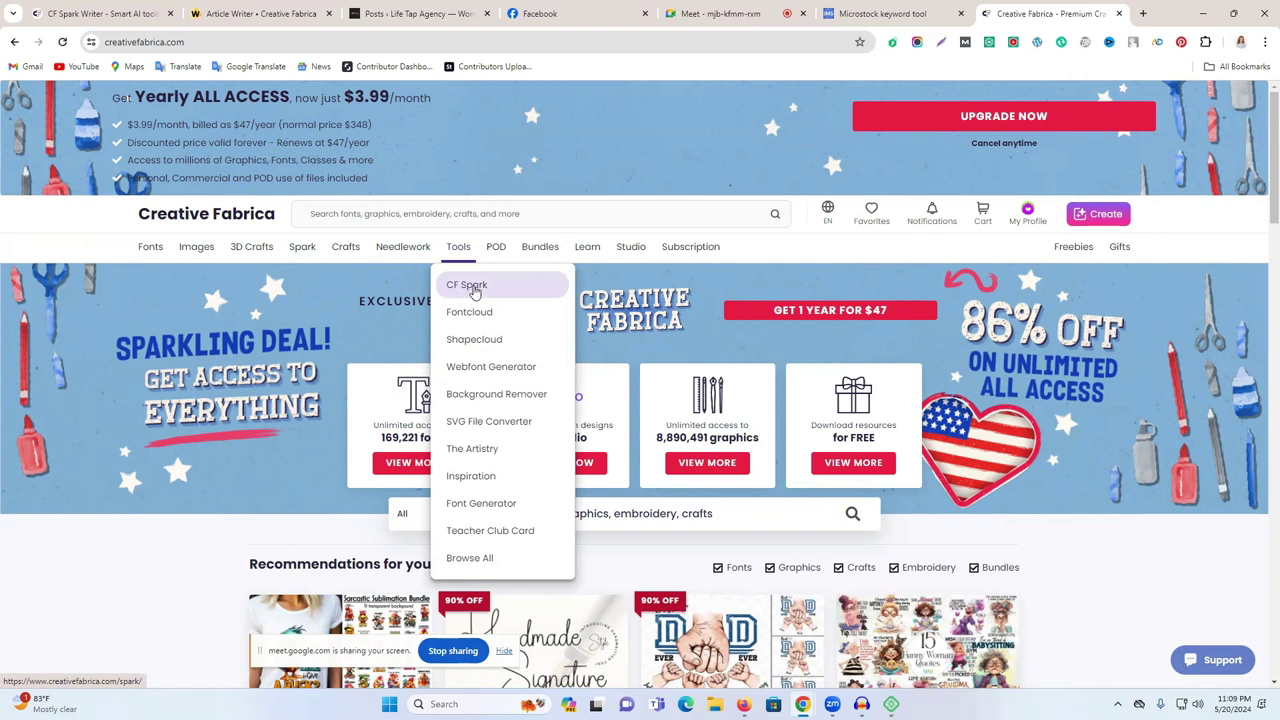
pyautogui.click(474, 289)
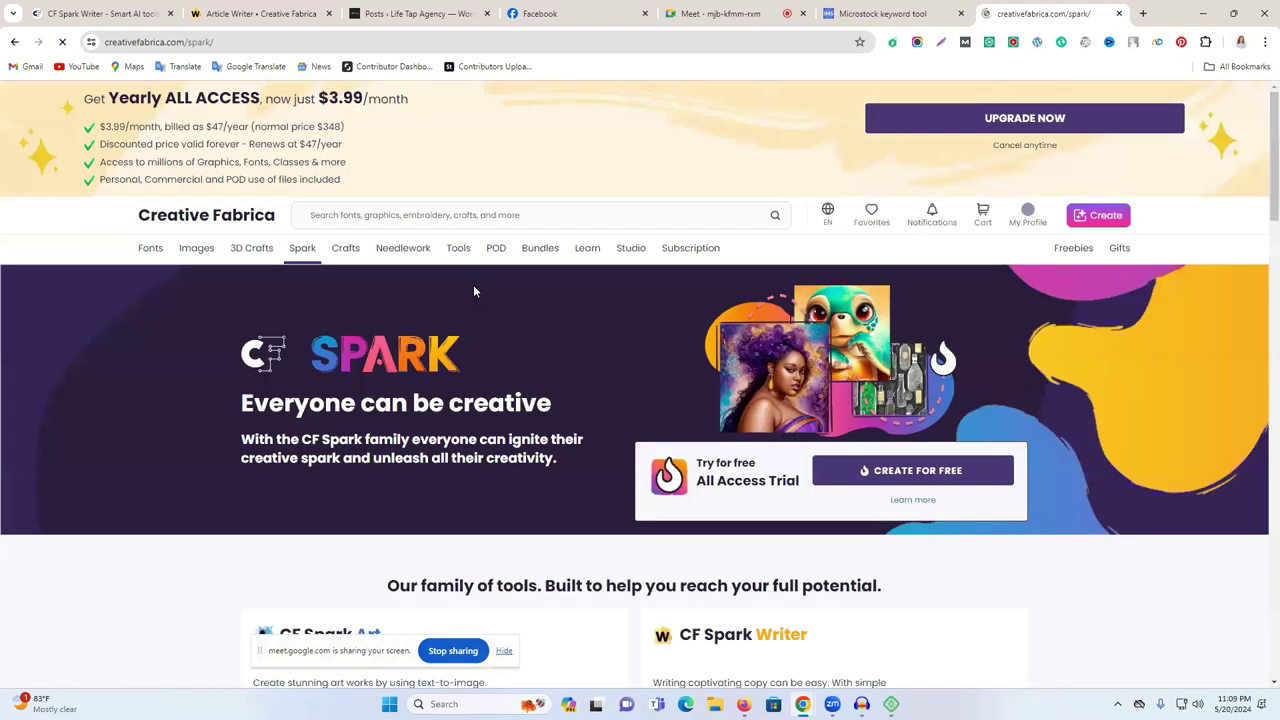
pyautogui.scroll(-4, 543, 393)
pyautogui.scroll(-7, 543, 393)
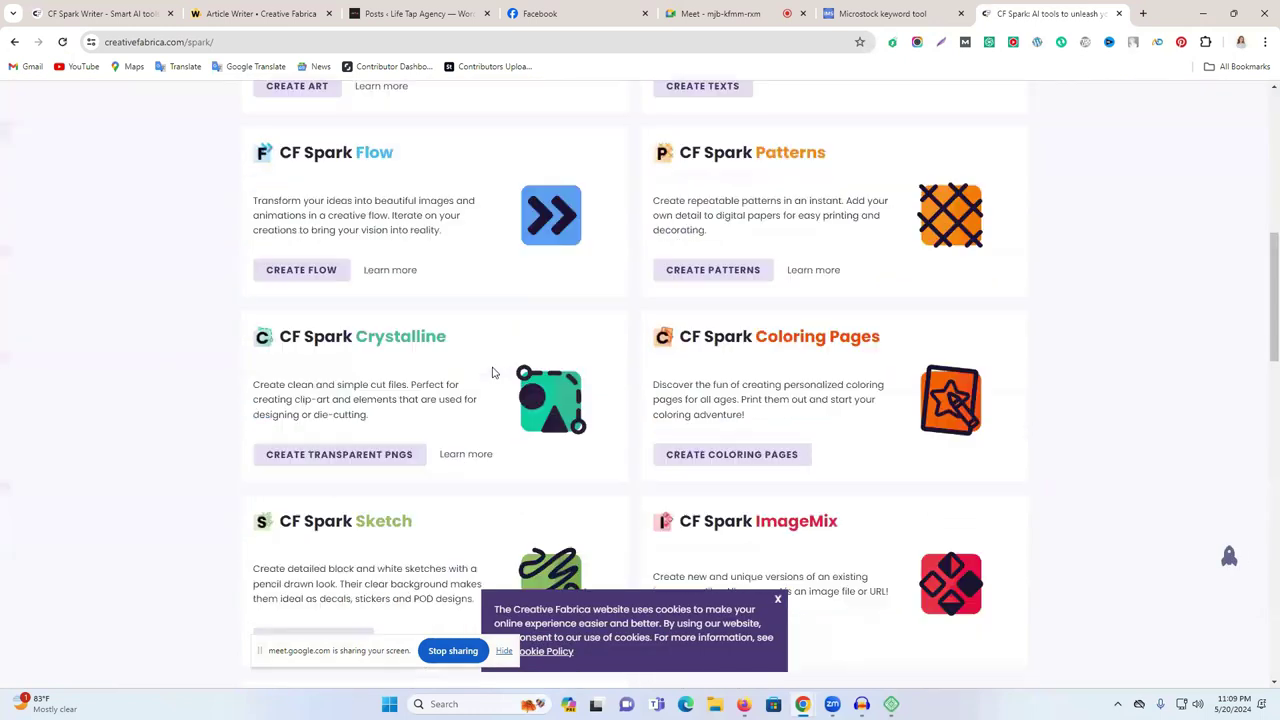
pyautogui.scroll(1, 573, 362)
pyautogui.scroll(6, 573, 362)
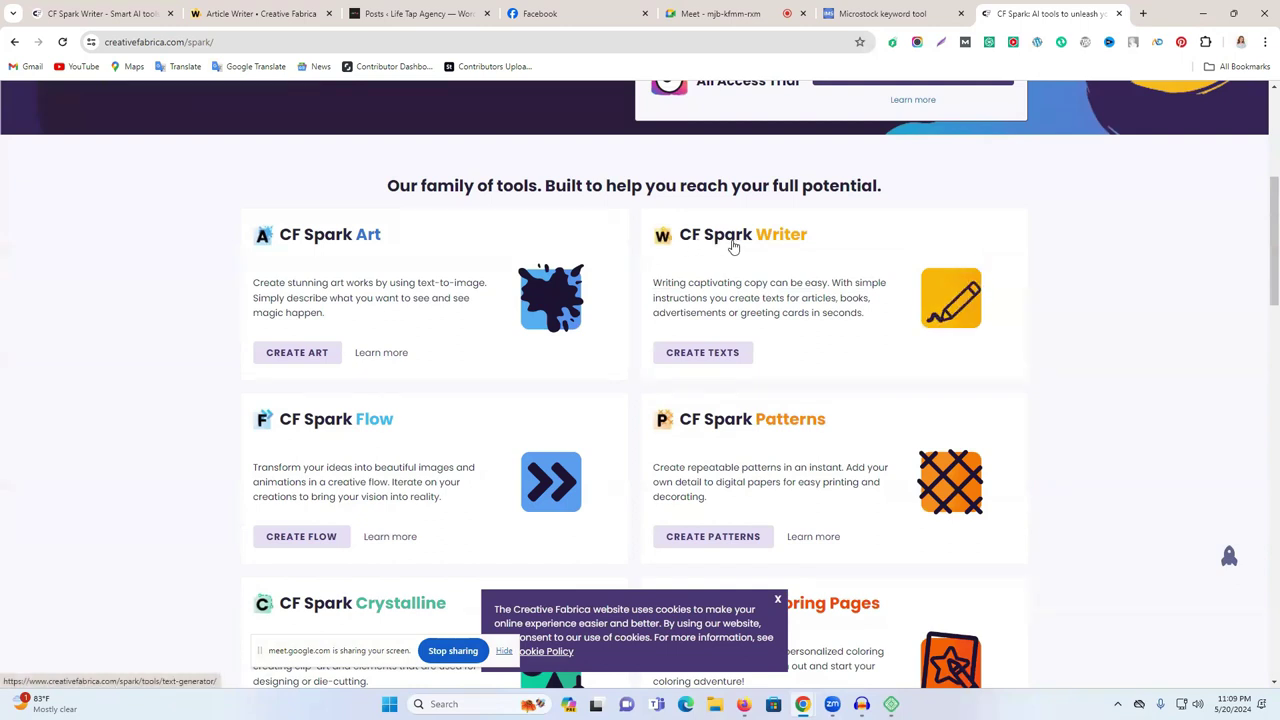
pyautogui.click(699, 360)
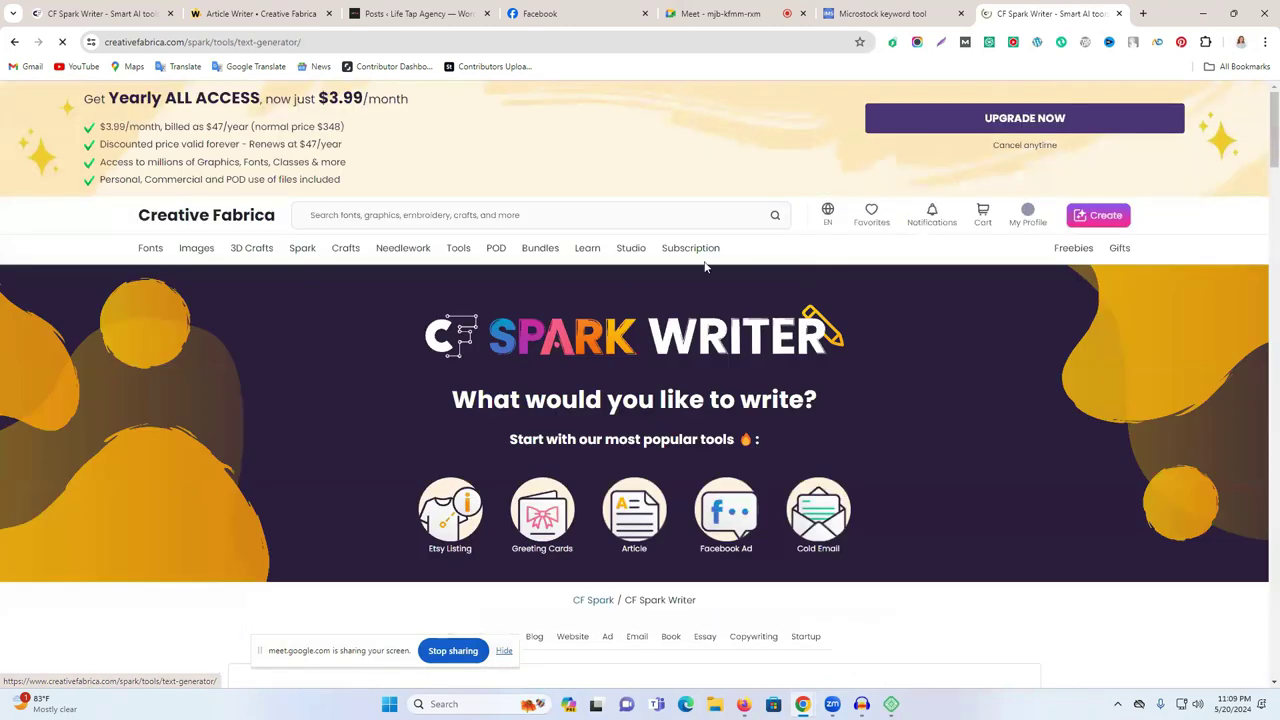
# Step: Review CF Spark Writer's Etsy and Personal writing tools, including Product Listing Descriptions, Store Bio and Greeting Cards
pyautogui.scroll(-2, 604, 340)
pyautogui.scroll(-4, 490, 341)
pyautogui.scroll(1, 551, 274)
pyautogui.scroll(-3, 523, 277)
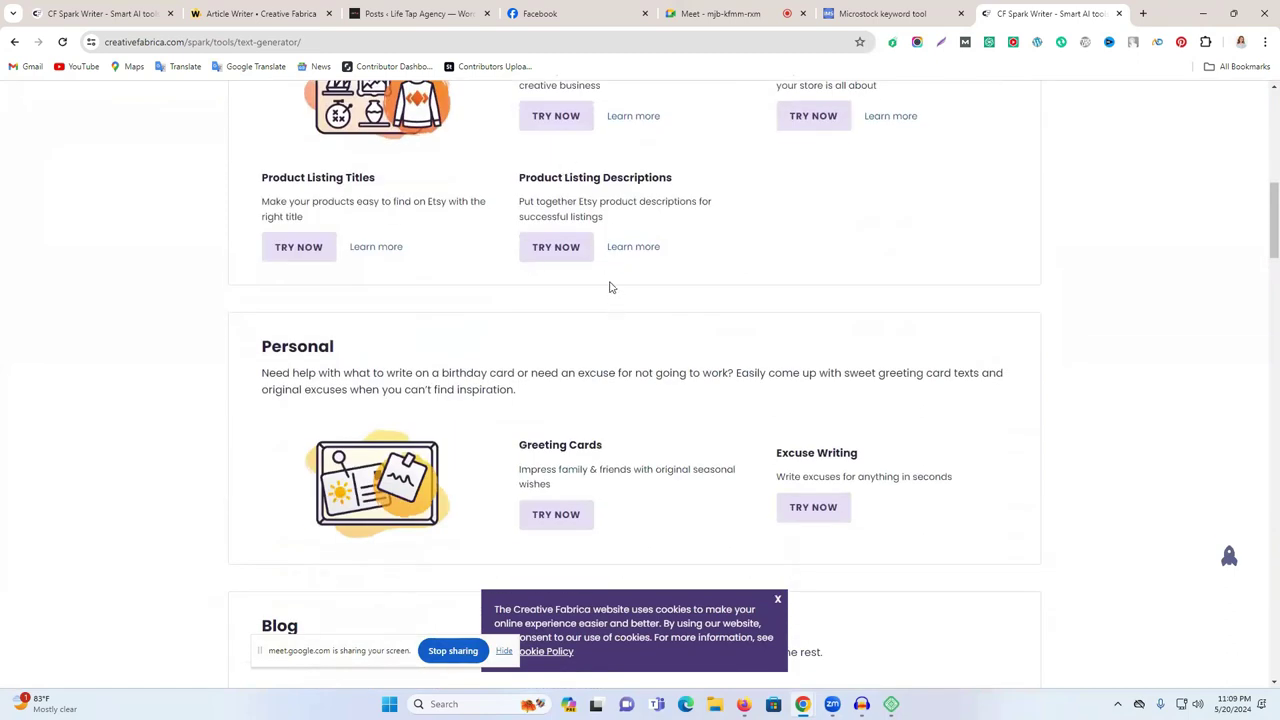
pyautogui.moveTo(538, 183); pyautogui.dragTo(846, 223)
pyautogui.scroll(1, 848, 235)
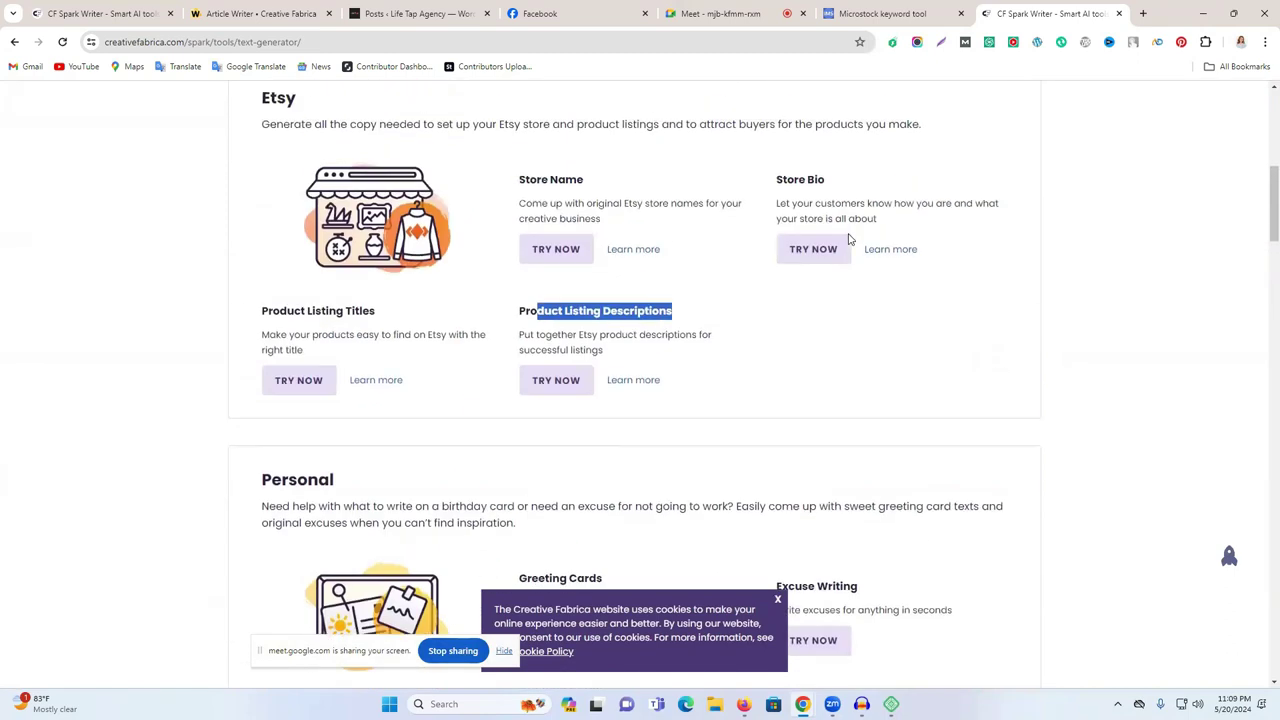
pyautogui.tripleClick(795, 184)
pyautogui.scroll(-2, 740, 320)
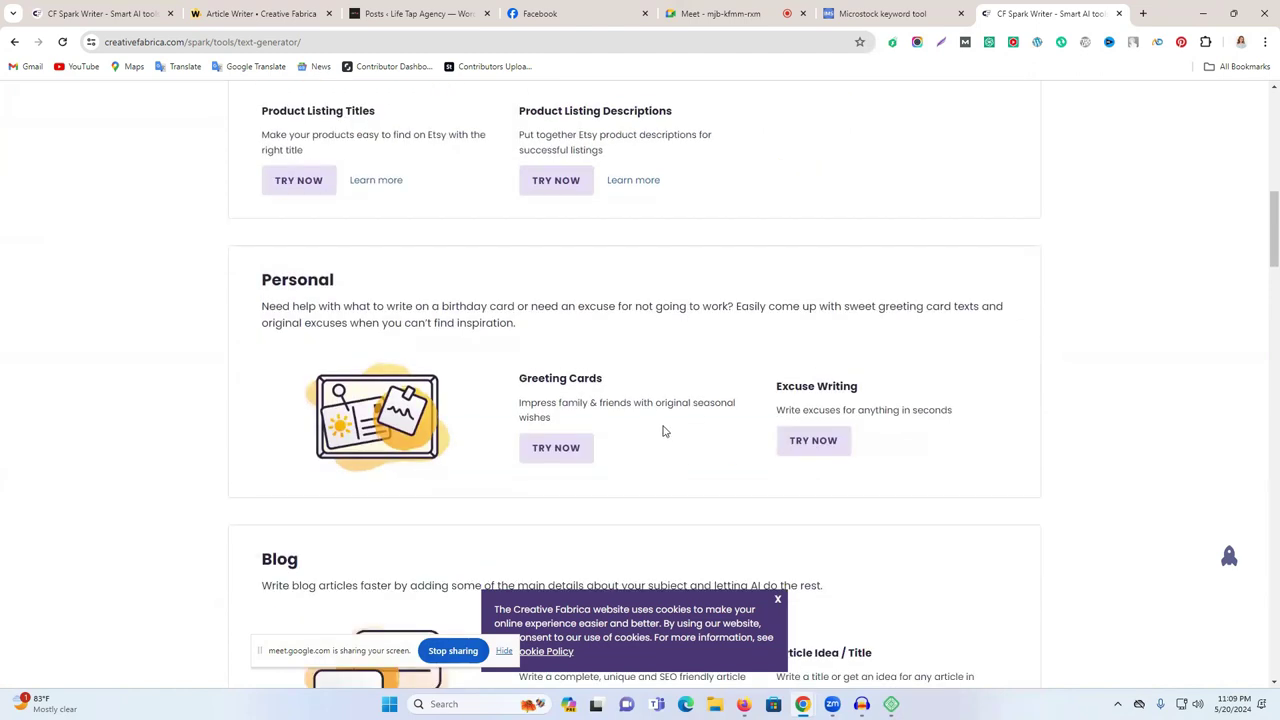
pyautogui.tripleClick(535, 383)
pyautogui.scroll(-2, 740, 400)
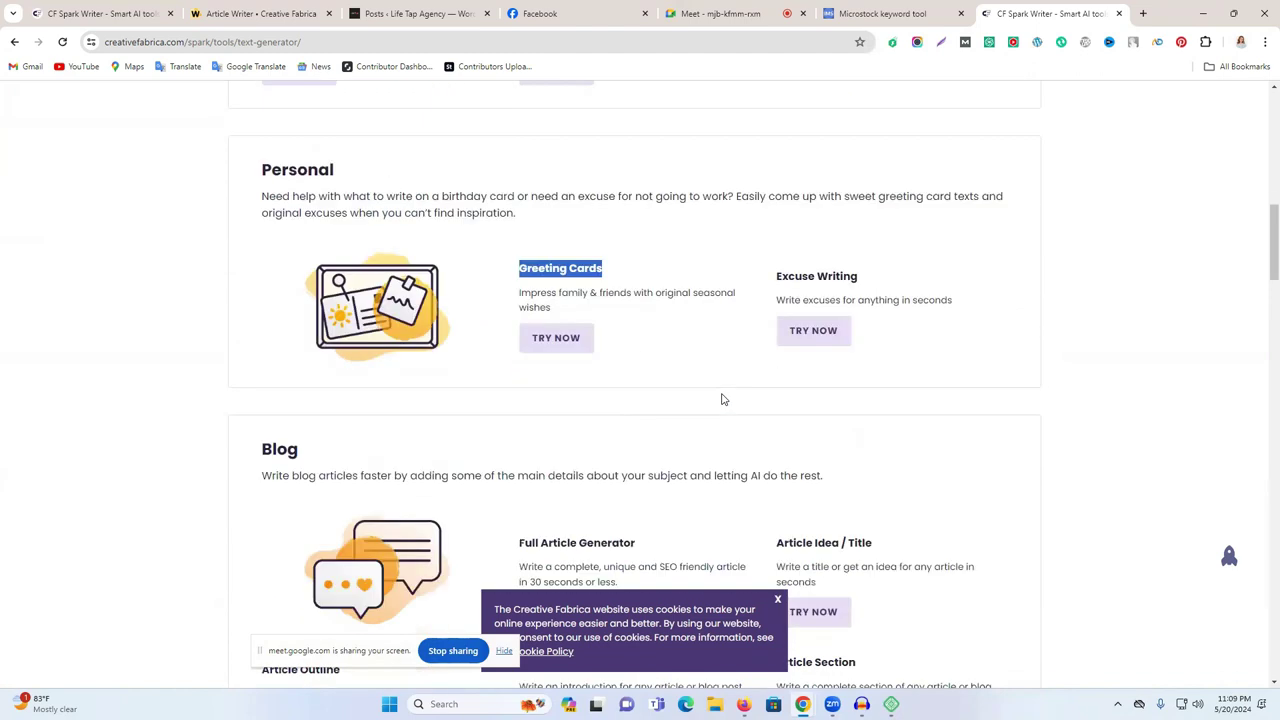
# Step: Examine the Blog, Website, Ad and Email writing tools, including SEO Meta Description, Facebook Ad, General Ad Copy and Cold Email
pyautogui.scroll(-2, 666, 381)
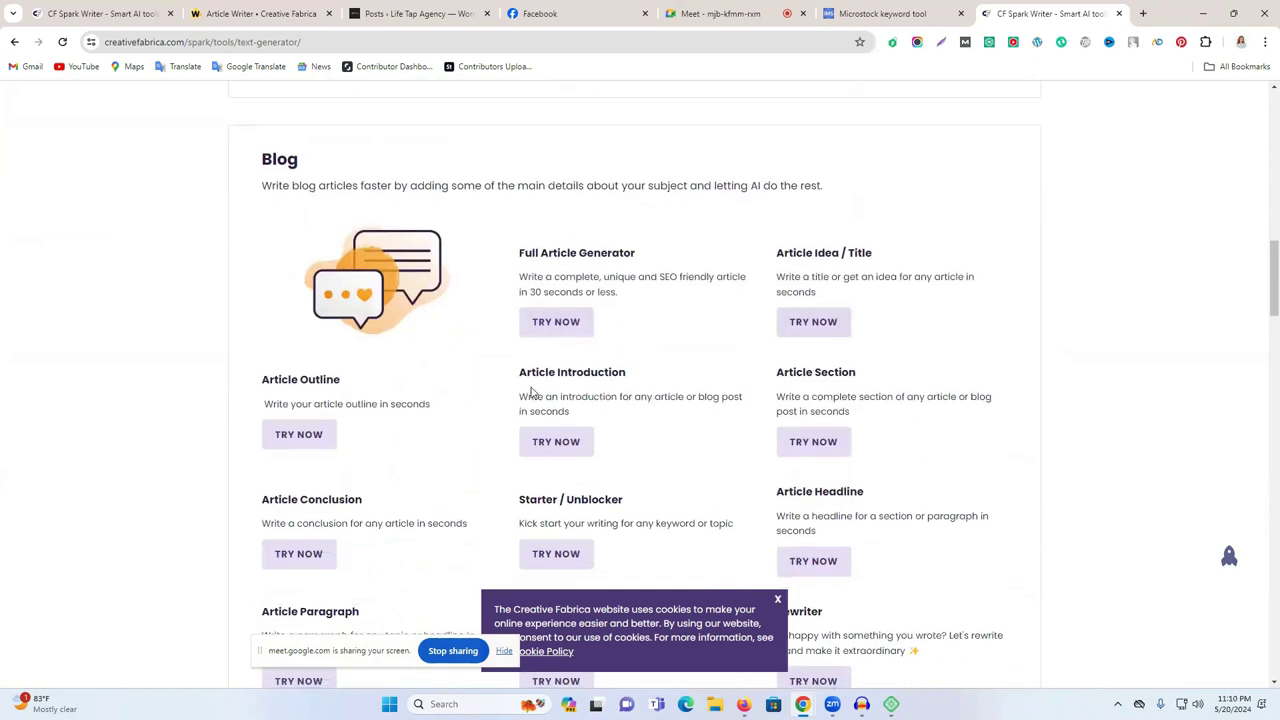
pyautogui.scroll(-3, 732, 344)
pyautogui.scroll(-4, 675, 428)
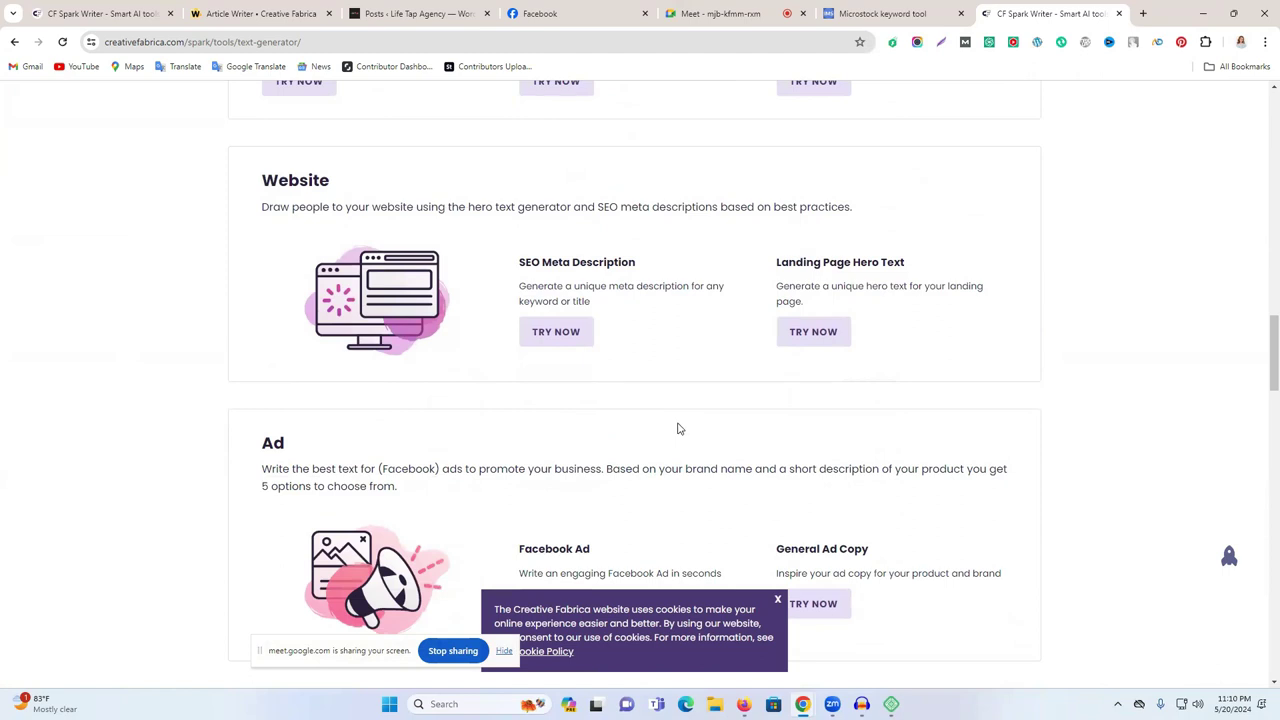
pyautogui.tripleClick(545, 265)
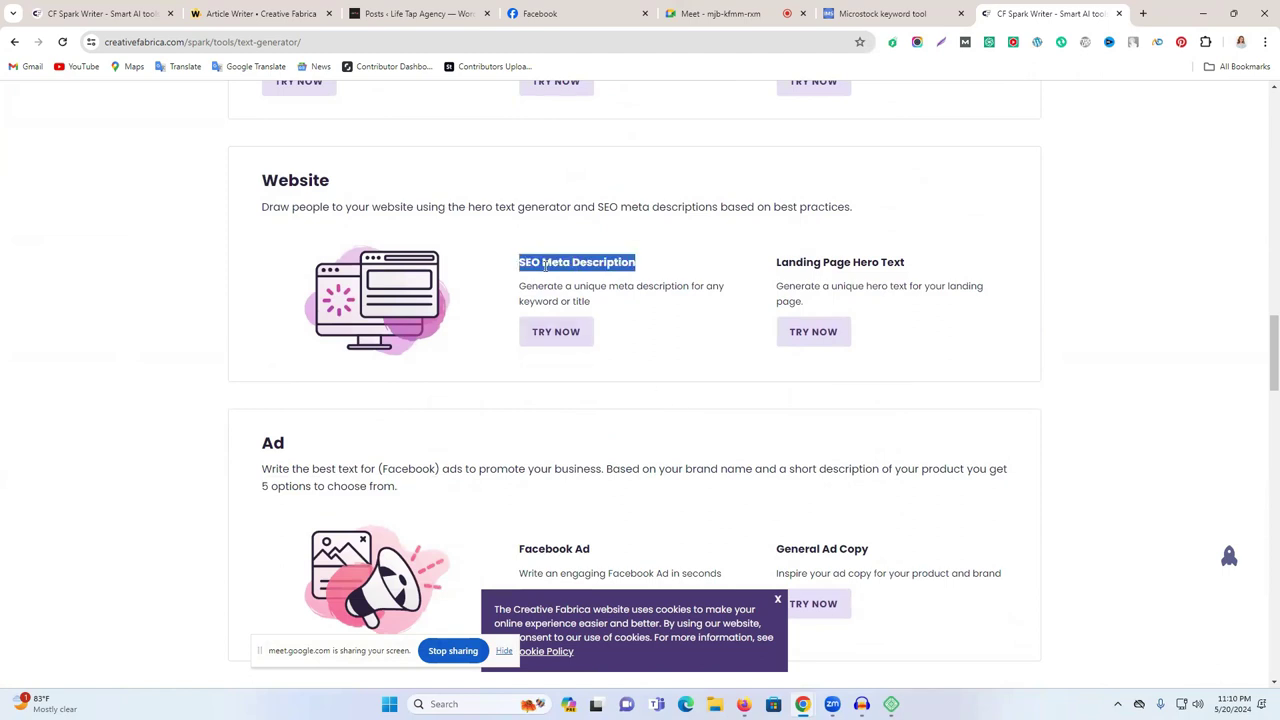
pyautogui.scroll(-3, 675, 415)
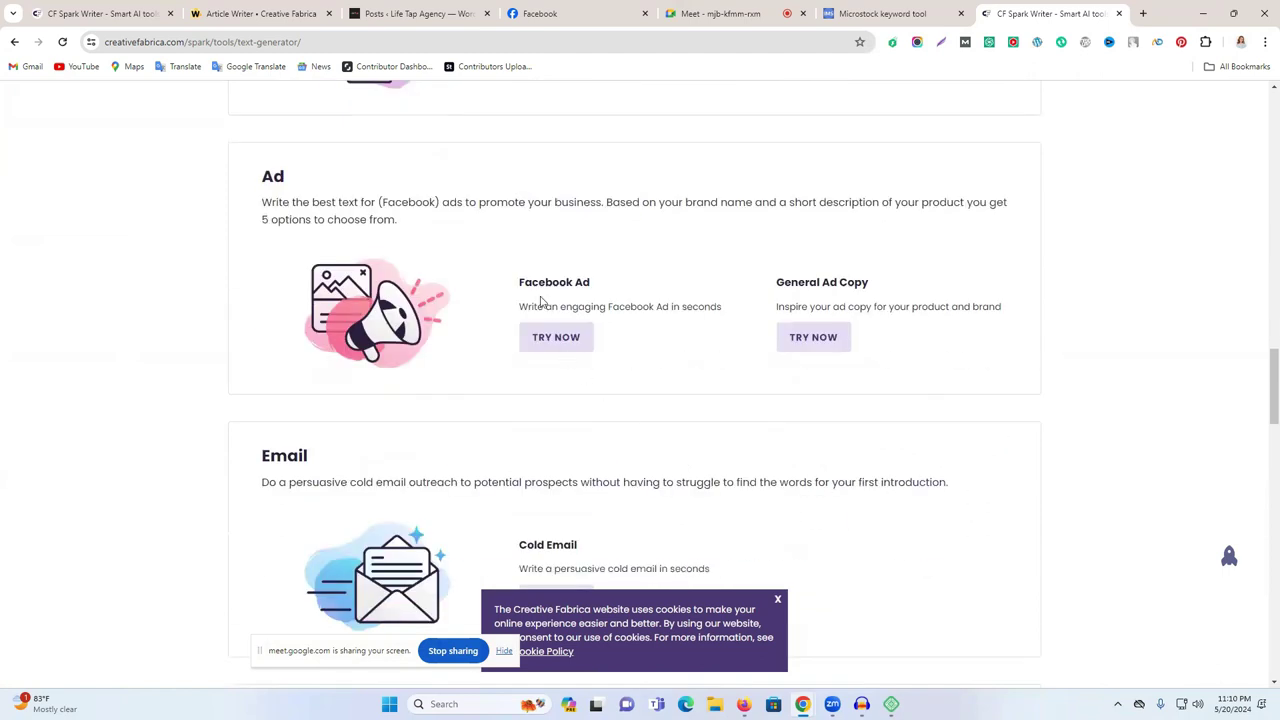
pyautogui.tripleClick(537, 283)
pyautogui.click(806, 283)
pyautogui.scroll(-3, 757, 386)
pyautogui.moveTo(494, 278); pyautogui.dragTo(612, 278)
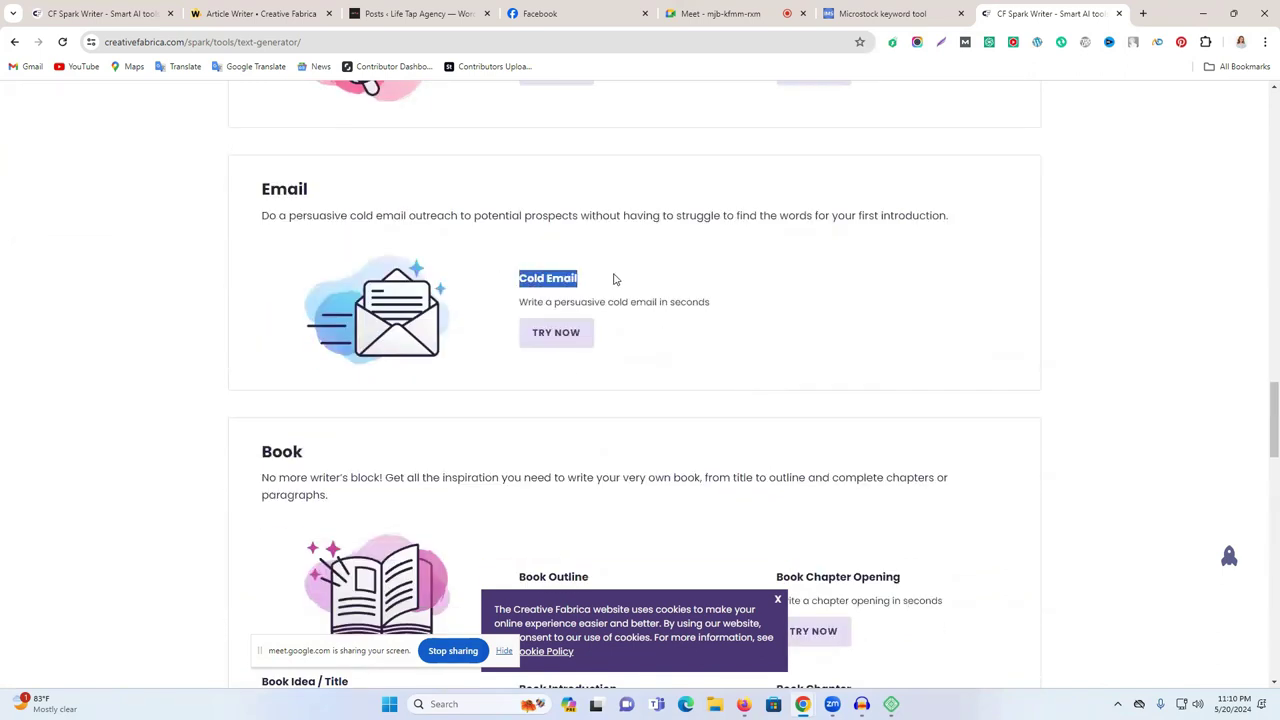
# Step: Examine the Book, Essay, Copywriting and Startup writing tools in the CF Spark Writer tool list
pyautogui.scroll(-2, 617, 319)
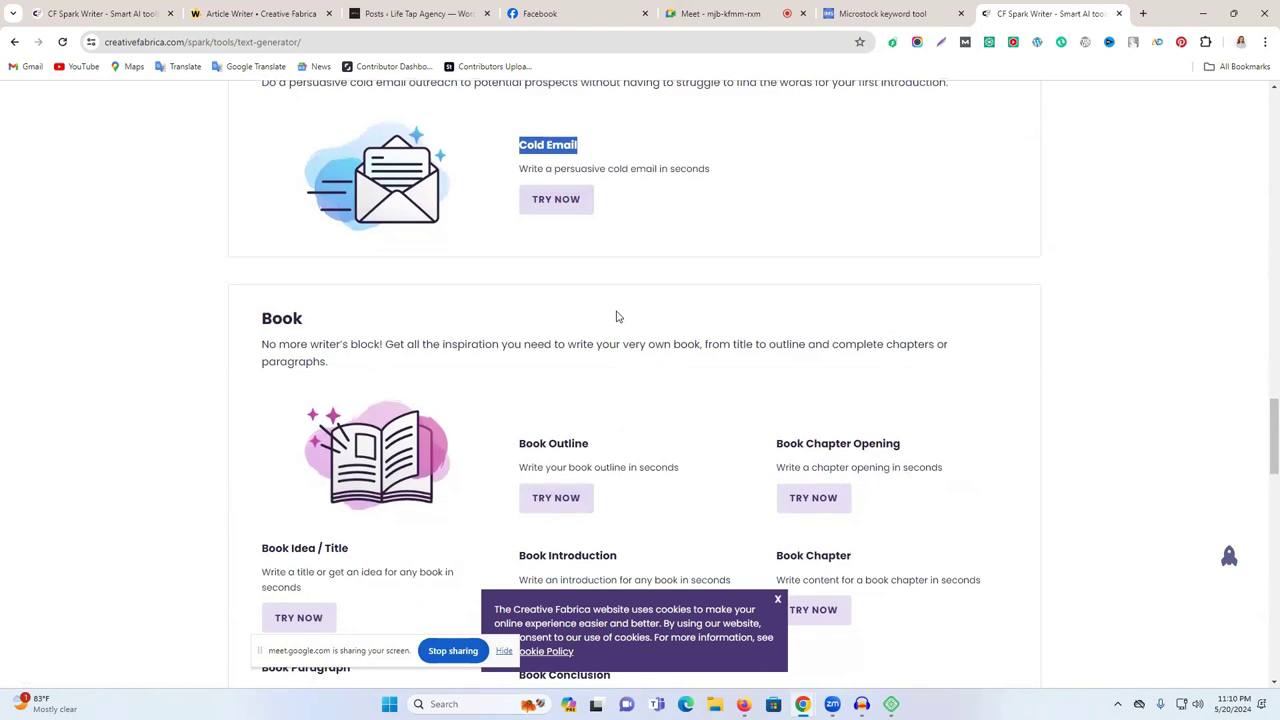
pyautogui.scroll(-5, 540, 449)
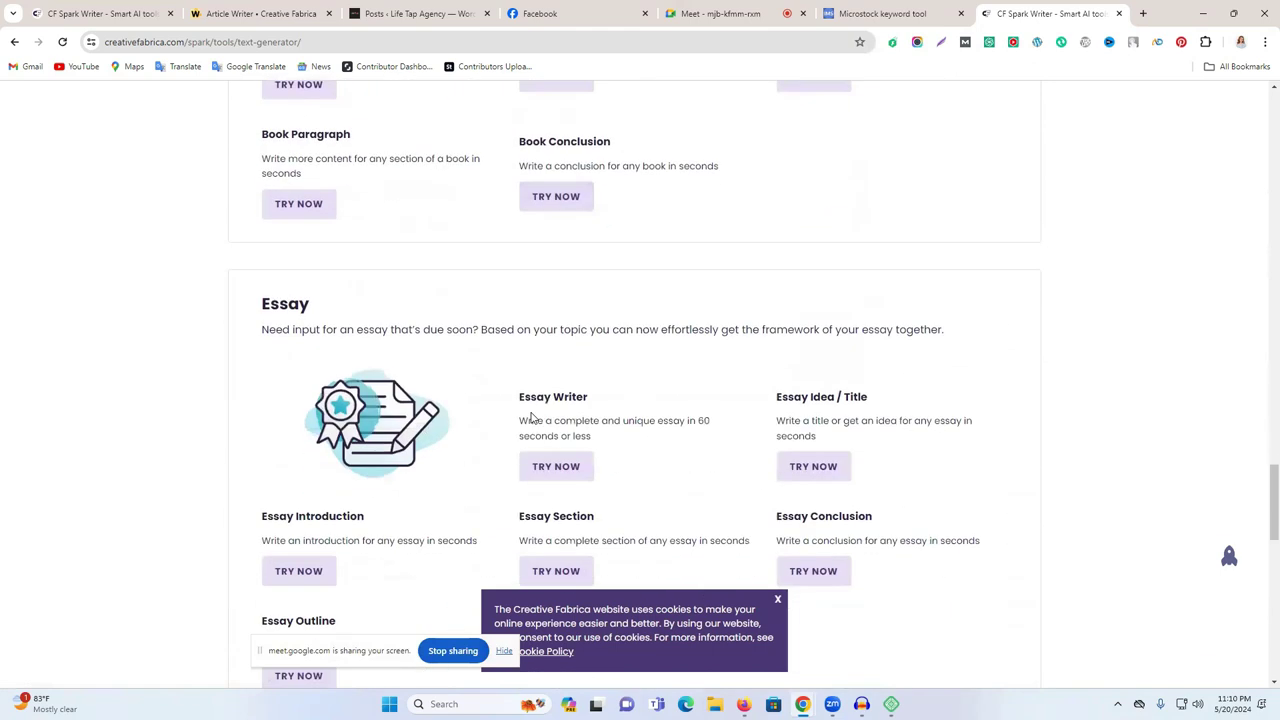
pyautogui.scroll(2, 530, 418)
pyautogui.scroll(-5, 533, 418)
pyautogui.scroll(2, 470, 355)
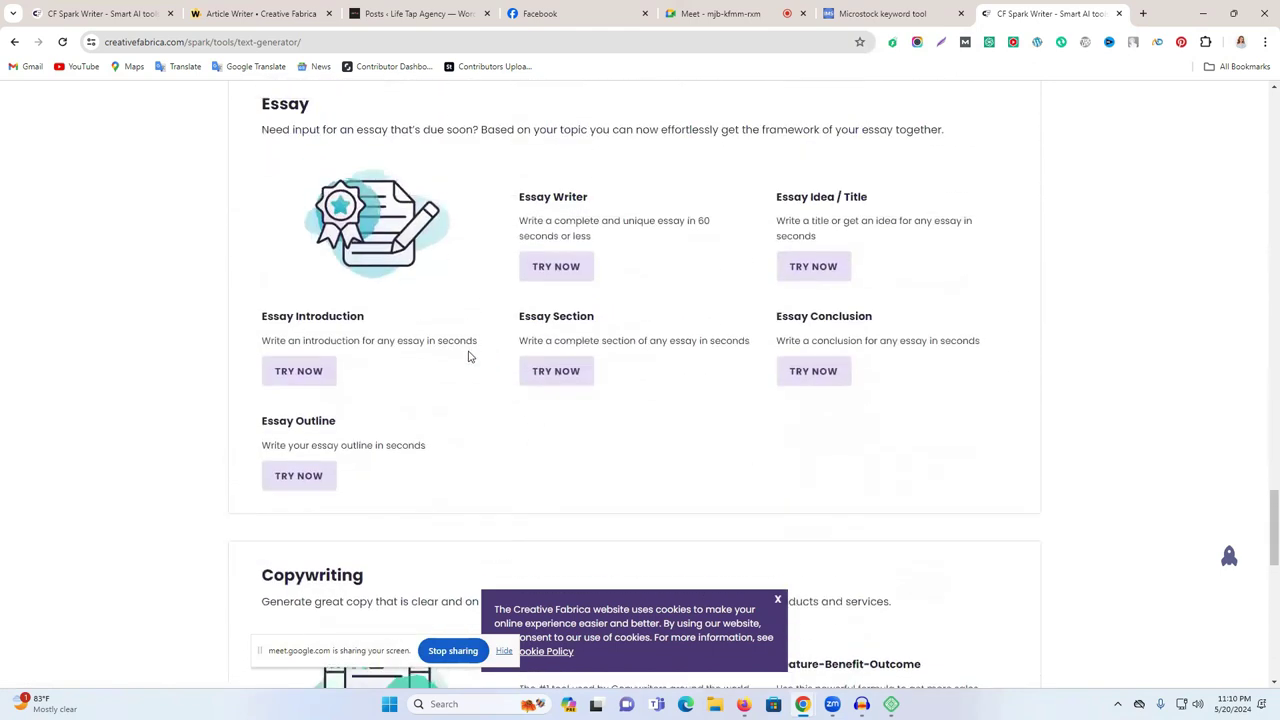
pyautogui.scroll(-7, 658, 441)
pyautogui.scroll(7, 1270, 451)
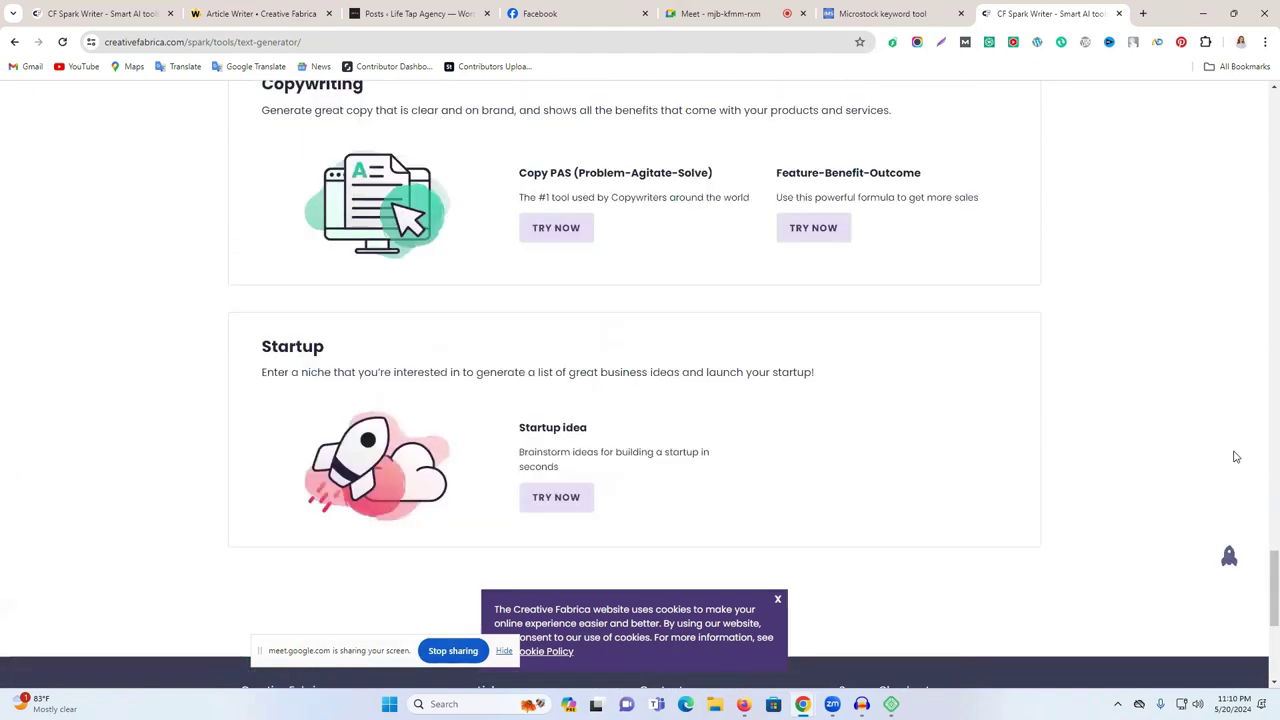
pyautogui.scroll(15, 1261, 453)
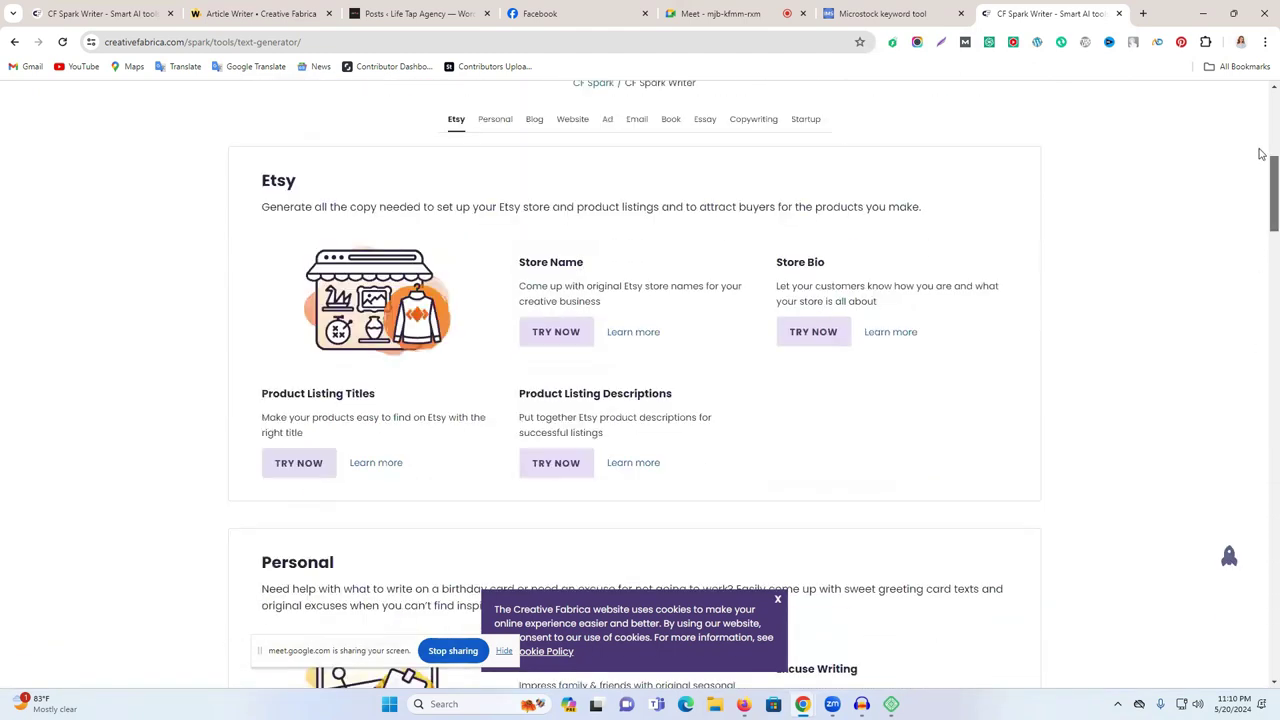
# Step: Open the Full Article Generator from CF Spark Writer's Blog tools
pyautogui.scroll(-6, 950, 500)
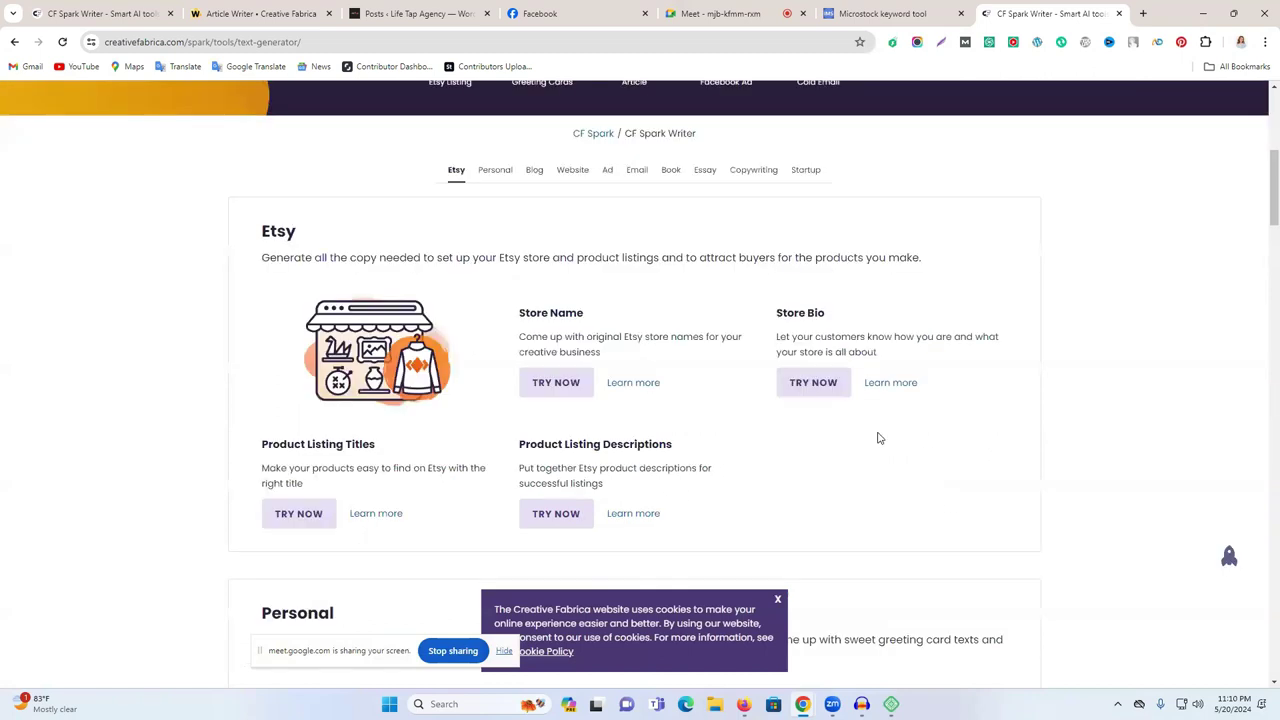
pyautogui.scroll(-3, 826, 538)
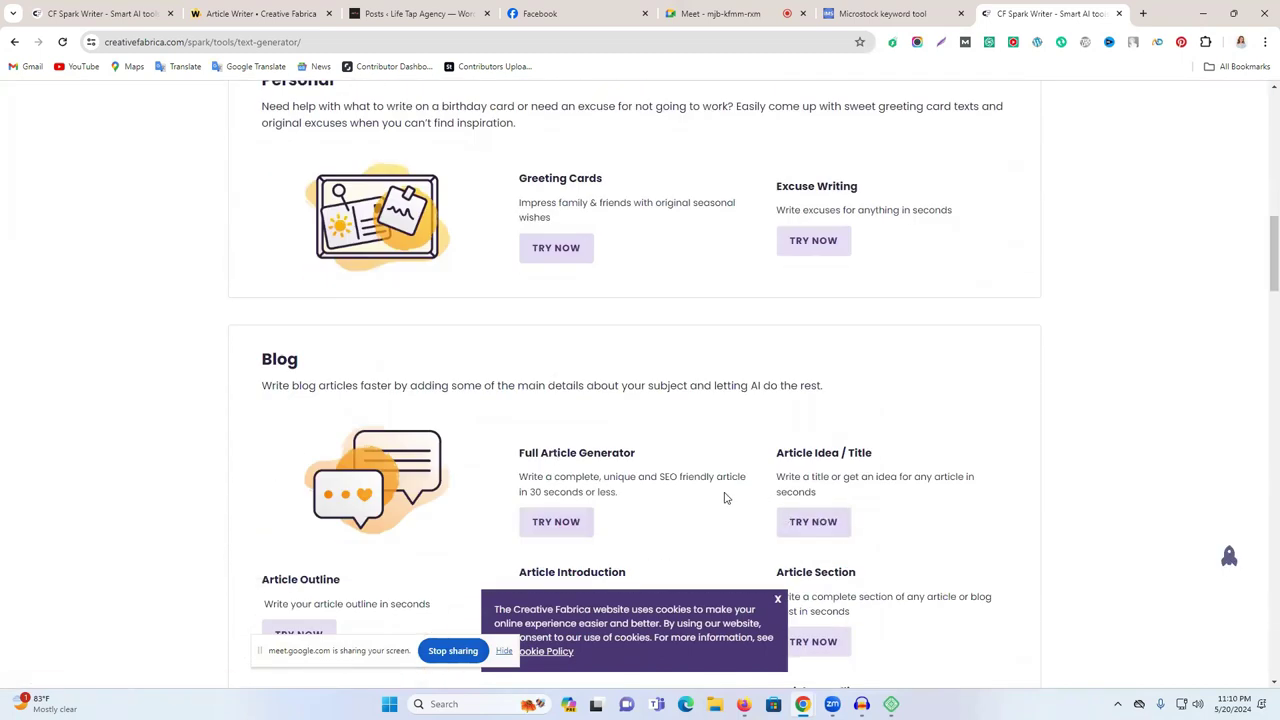
pyautogui.click(545, 523)
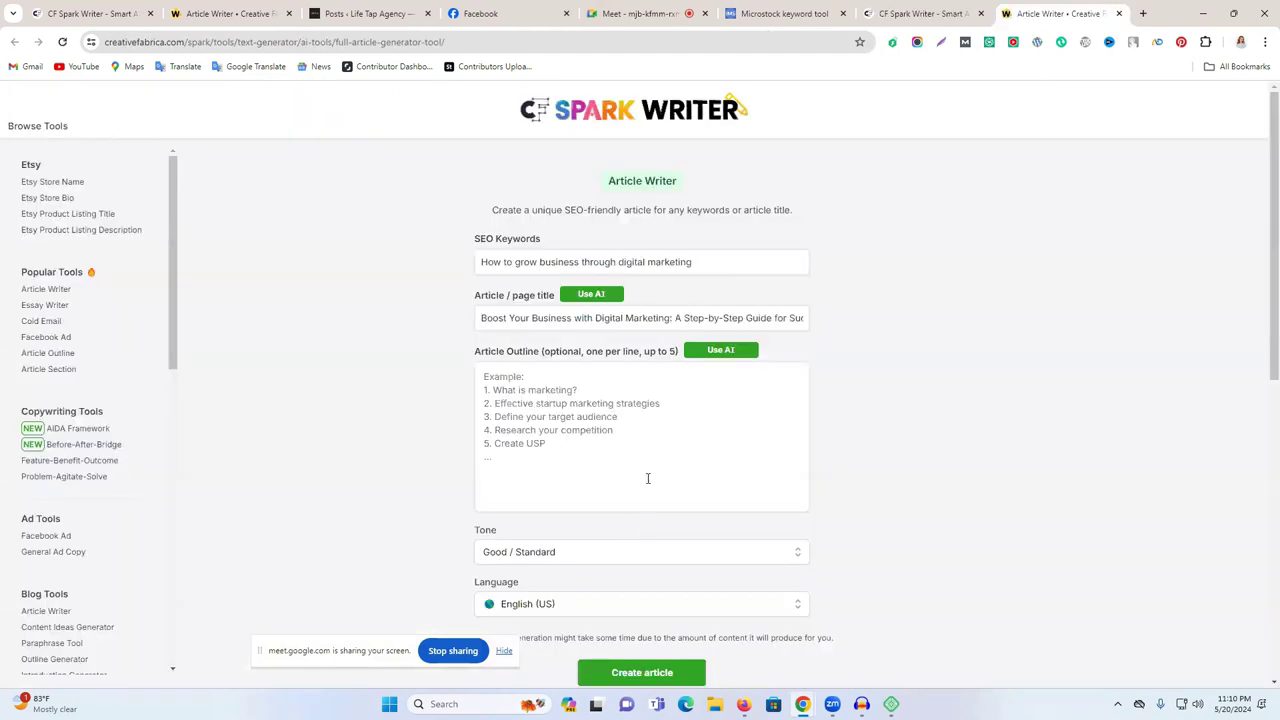
# Step: Select the existing SEO keywords in the Article Writer form and open Google Translate in a new browser tab
pyautogui.click(678, 262)
pyautogui.tripleClick(622, 262)
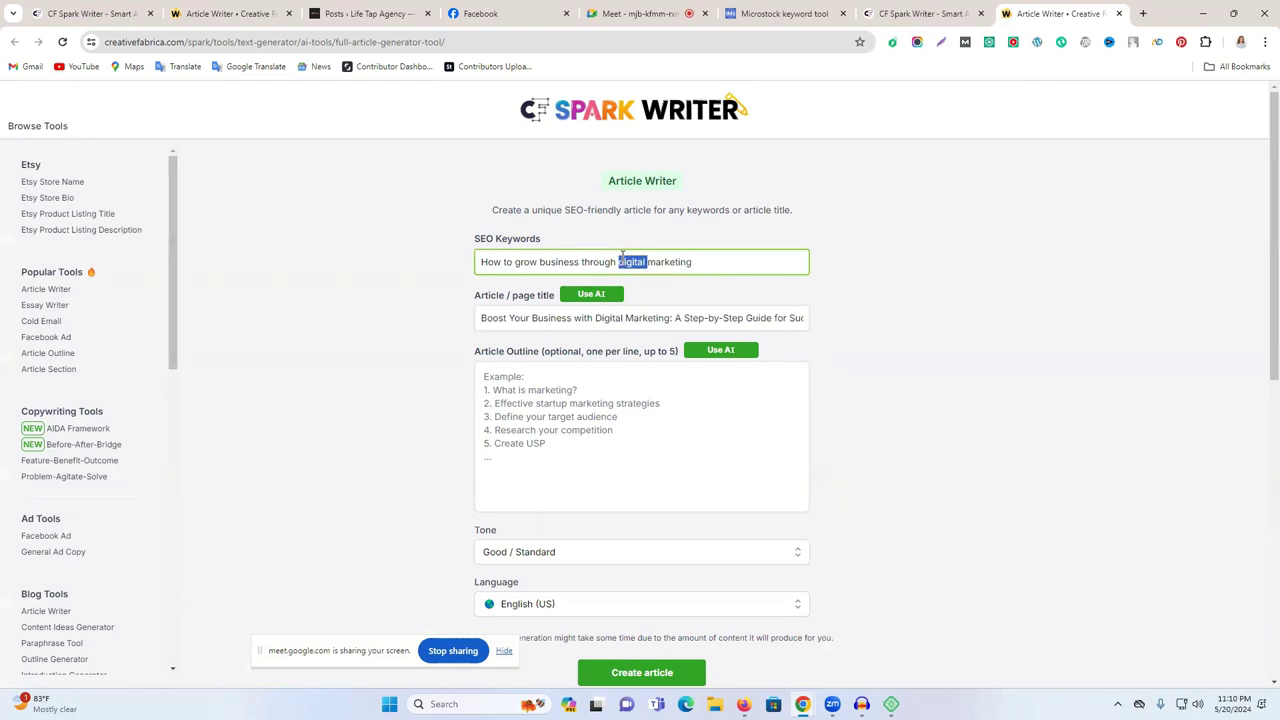
pyautogui.click(1140, 13)
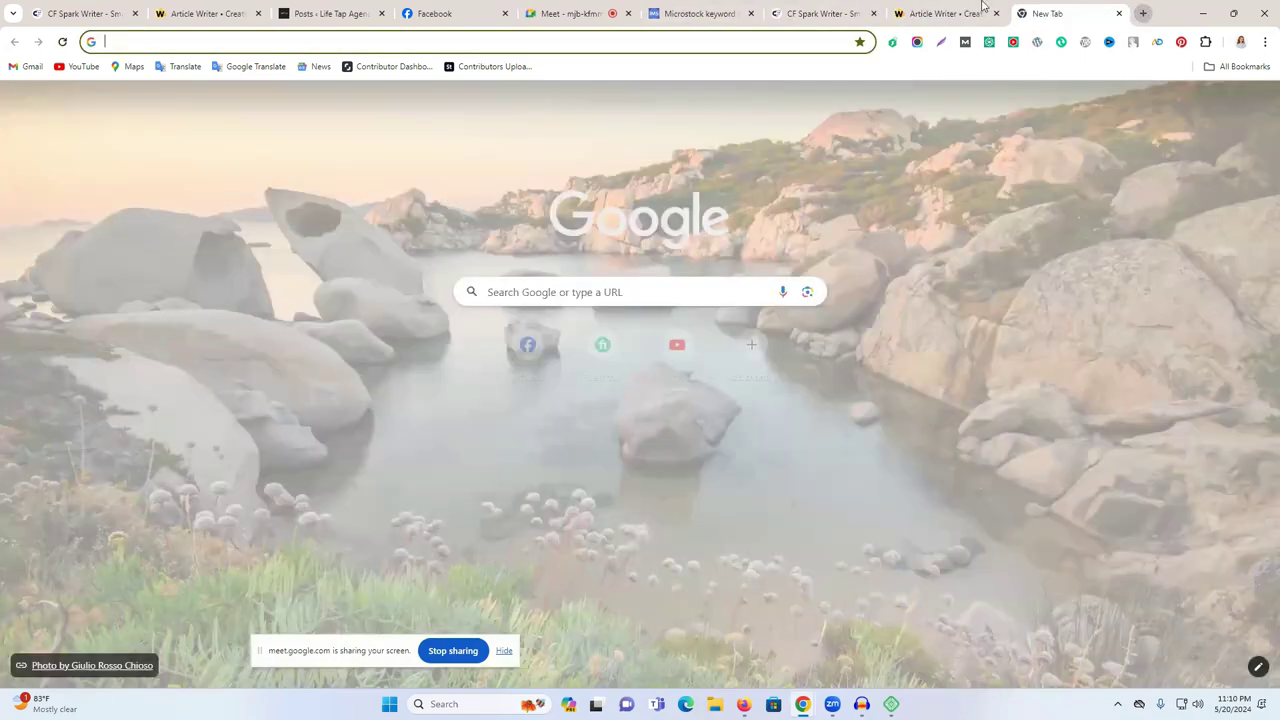
pyautogui.hotkey('ctrl', 'shift', 'Tab')
pyautogui.click(529, 262)
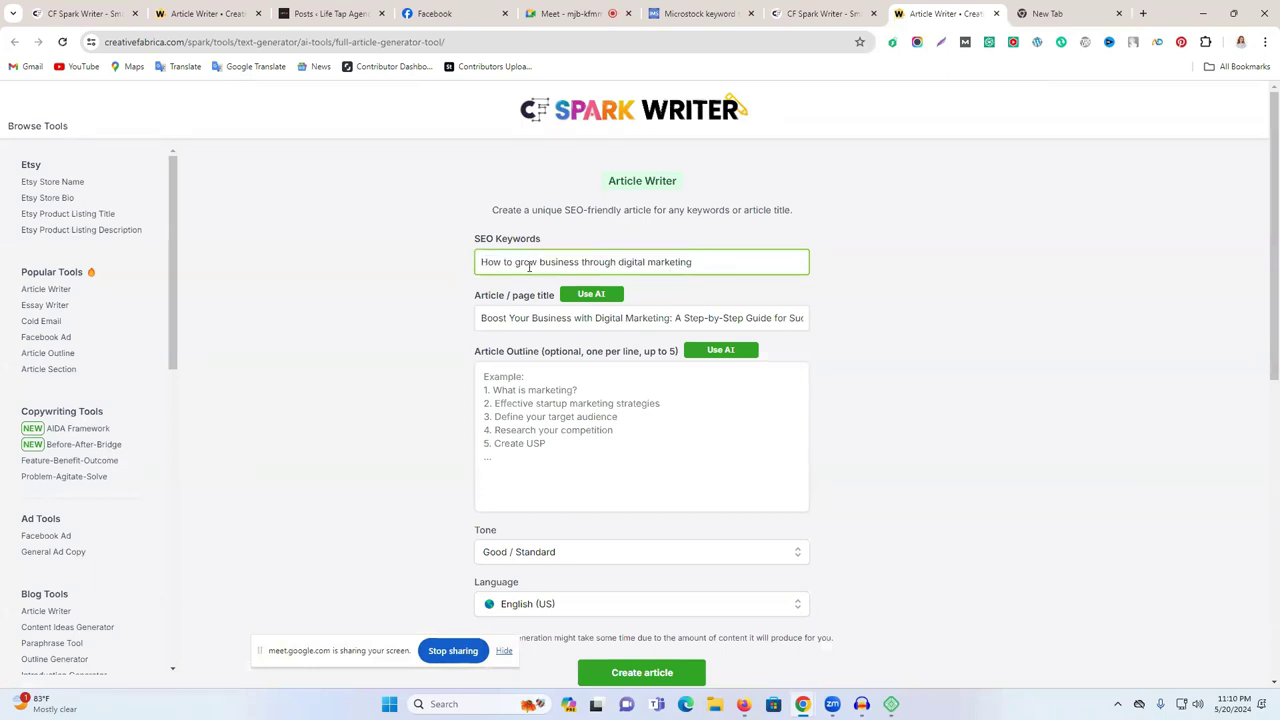
pyautogui.hotkey('ctrl', 'a')
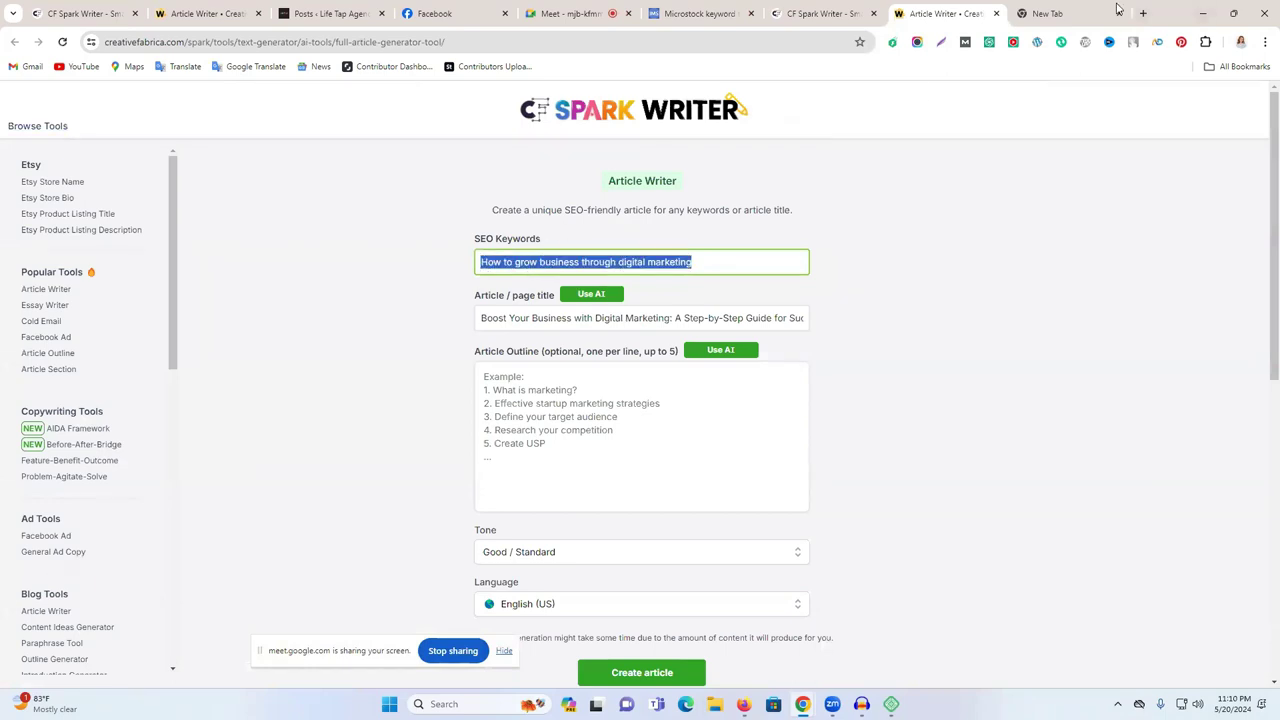
pyautogui.hotkey('ctrl', 'Tab')
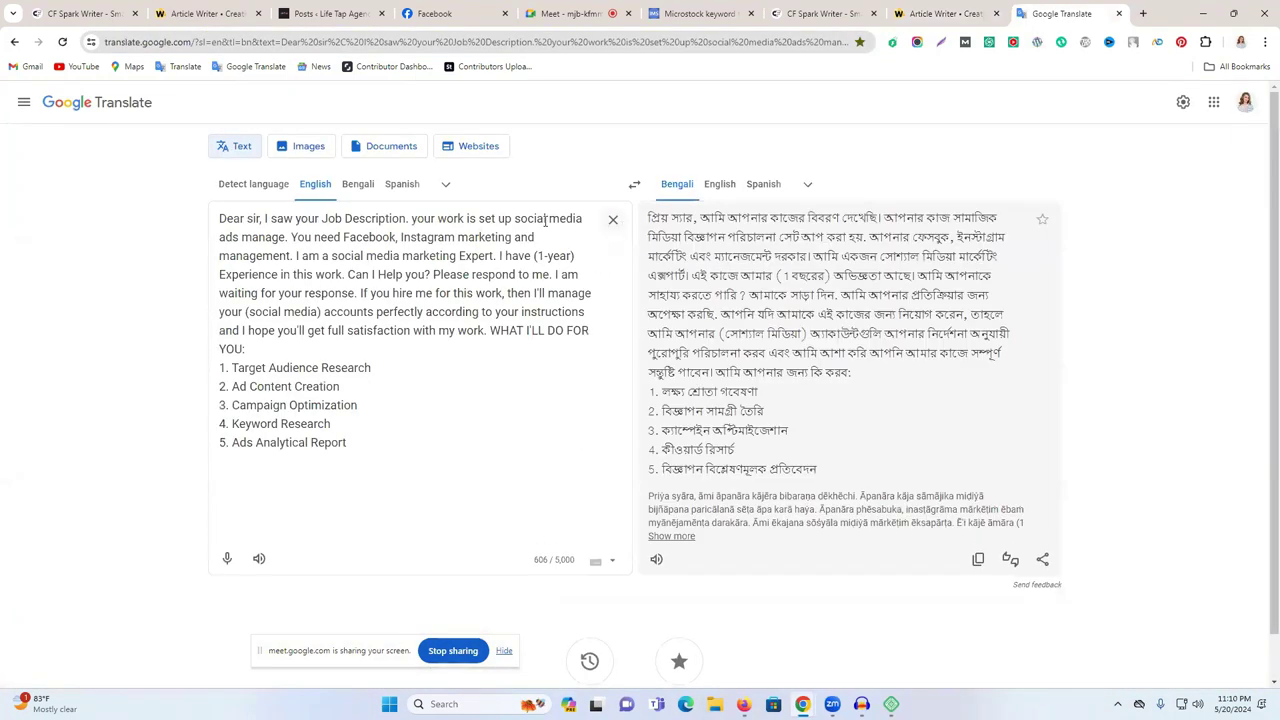
# Step: Clear the source text and dictate "এসইওর মাধ্যমে কিভাবে google এর প্রথম পৃষ্ঠা রান করাবো" for translation from Bengali to English
pyautogui.click(625, 222)
pyautogui.click(358, 195)
pyautogui.click(224, 295)
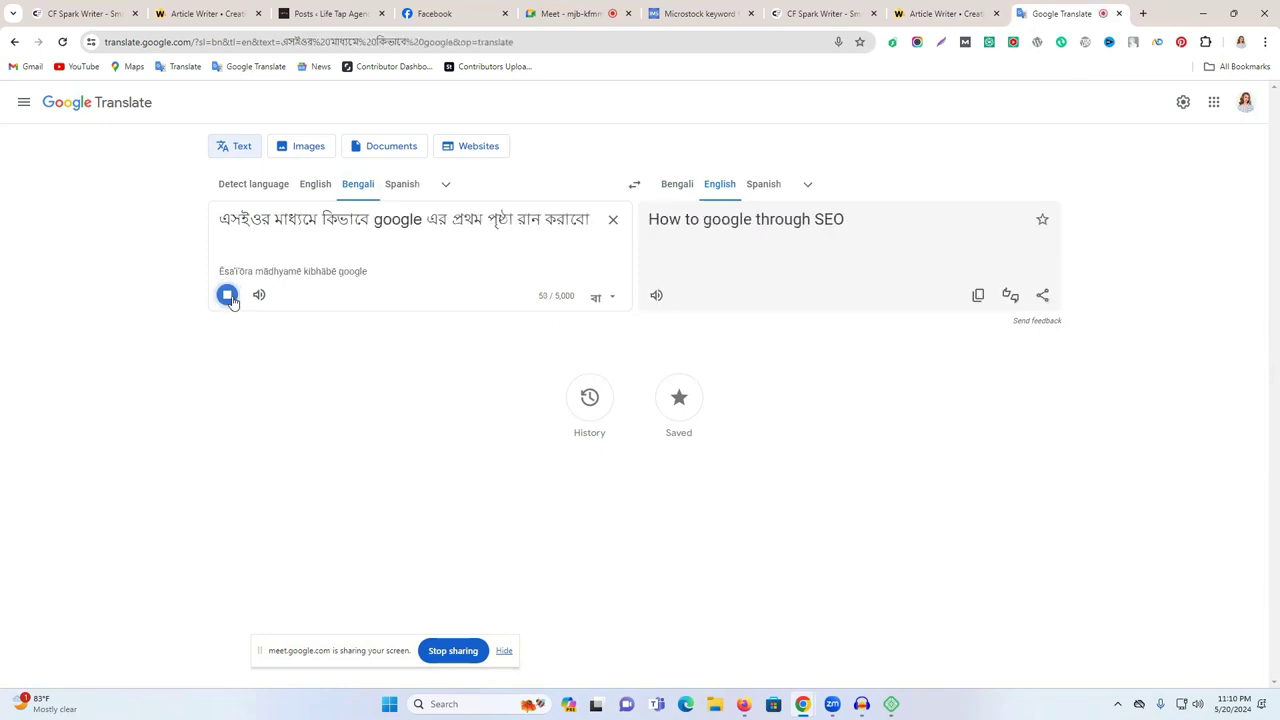
pyautogui.click(228, 296)
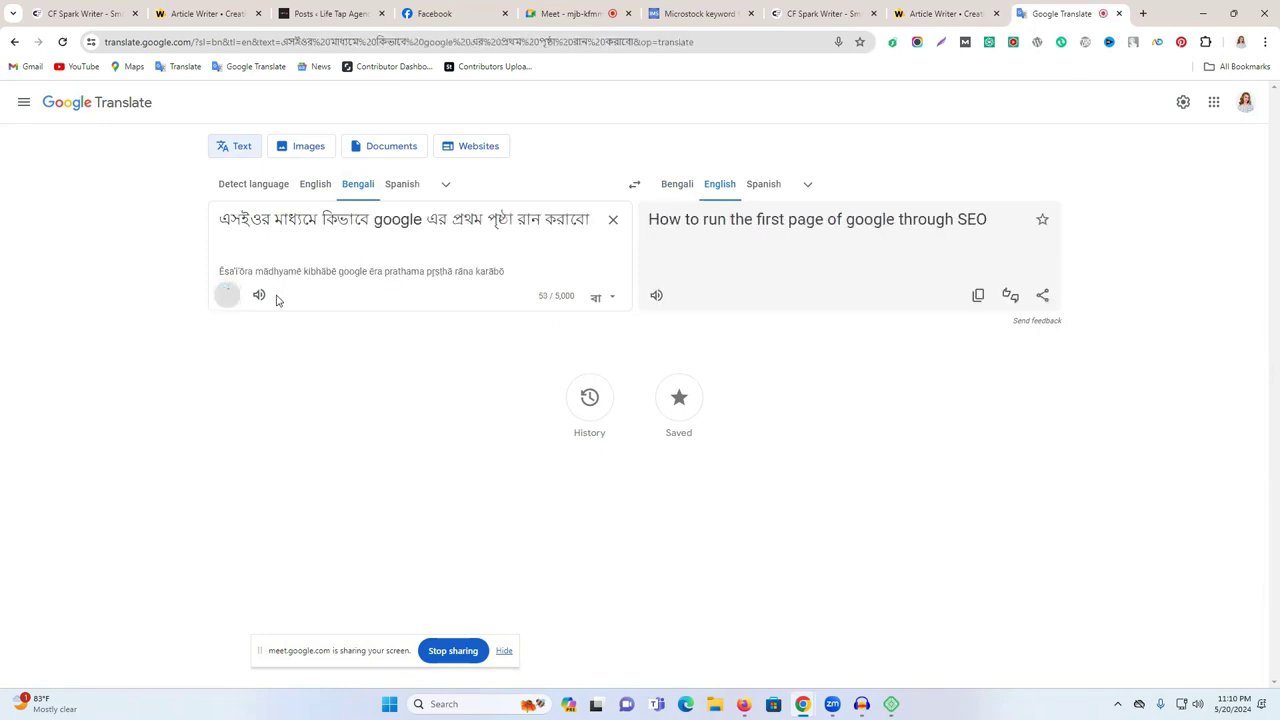
# Step: Reuse the English translation as source text, change "run" to "rank", and translate it from English to Bengali
pyautogui.click(978, 295)
pyautogui.click(613, 219)
pyautogui.write('How to run the first page of google through SEO')
pyautogui.doubleClick(280, 220)
pyautogui.write('ran')
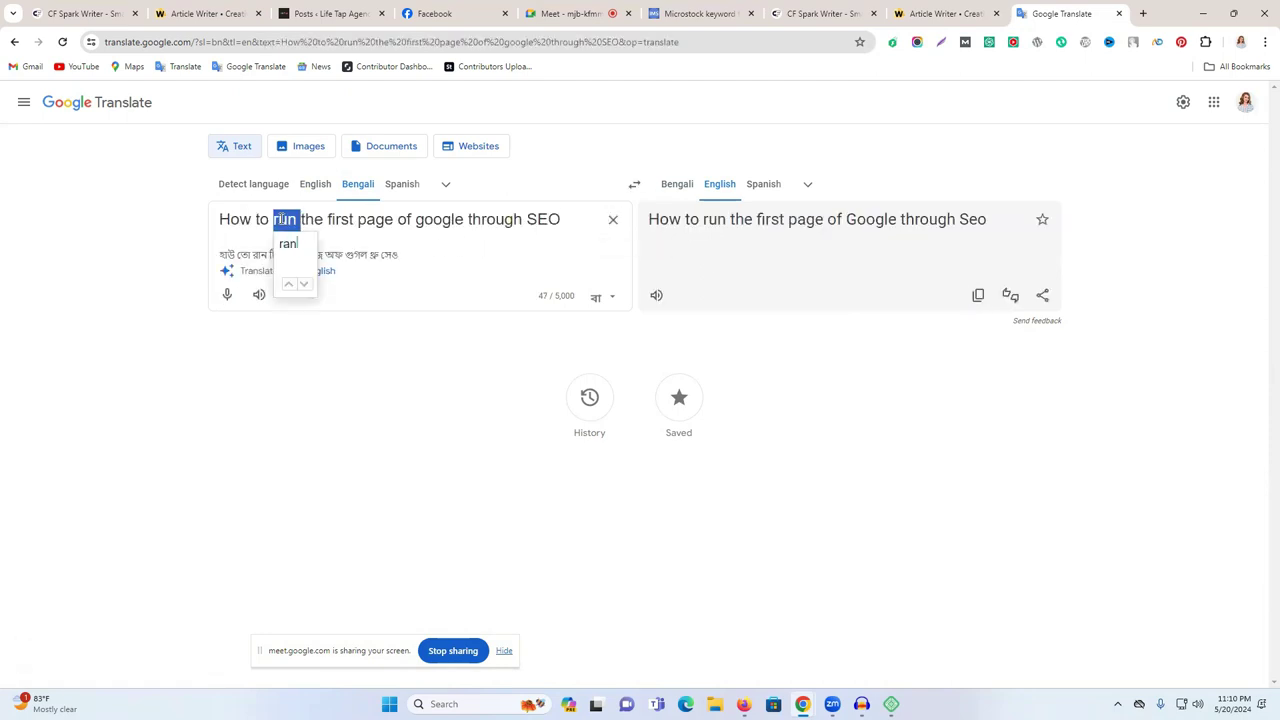
pyautogui.write('k')
pyautogui.click(297, 364)
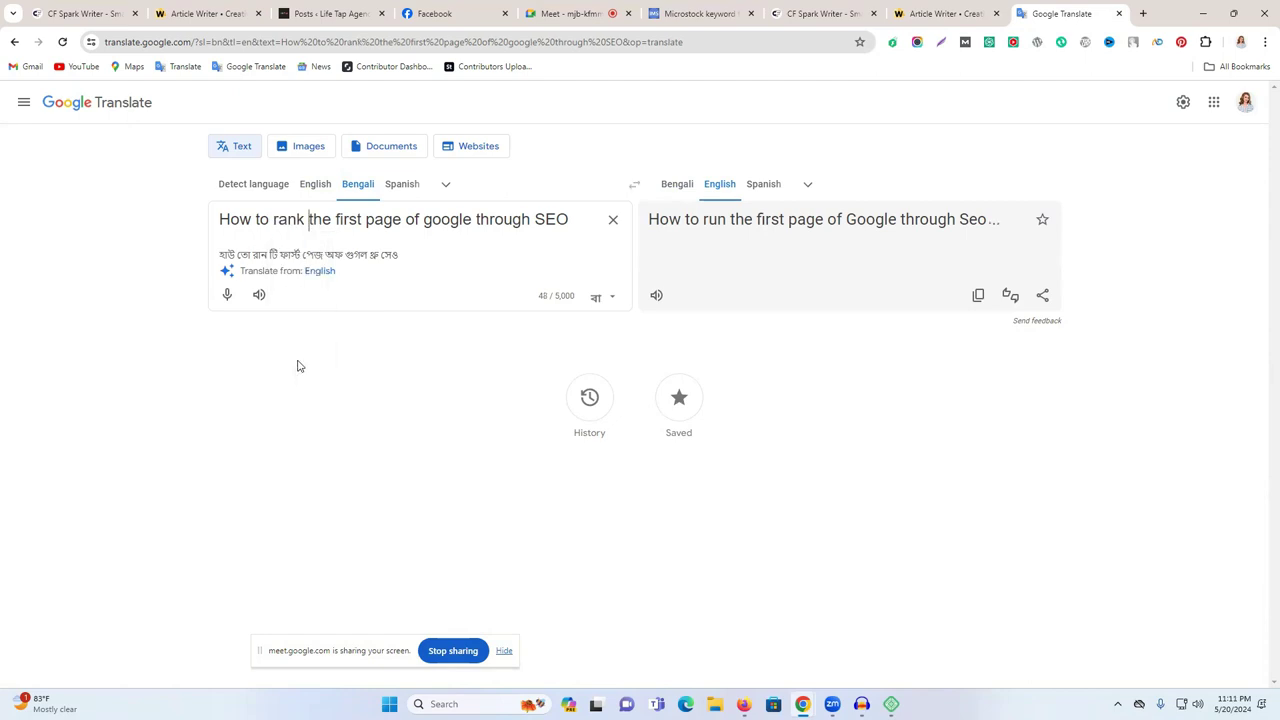
pyautogui.click(676, 184)
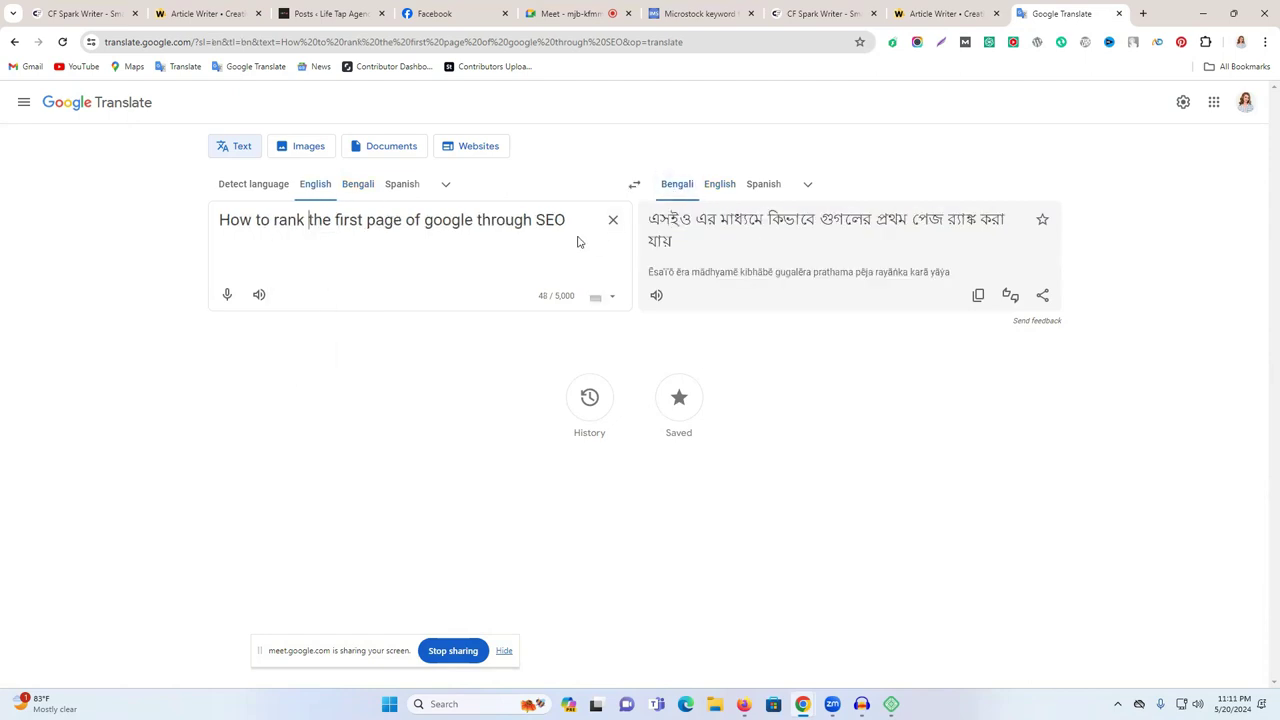
# Step: Copy "How to rank the first page of google through SEO" into the Article Writer's SEO Keywords, replacing the existing keywords
pyautogui.tripleClick(455, 222)
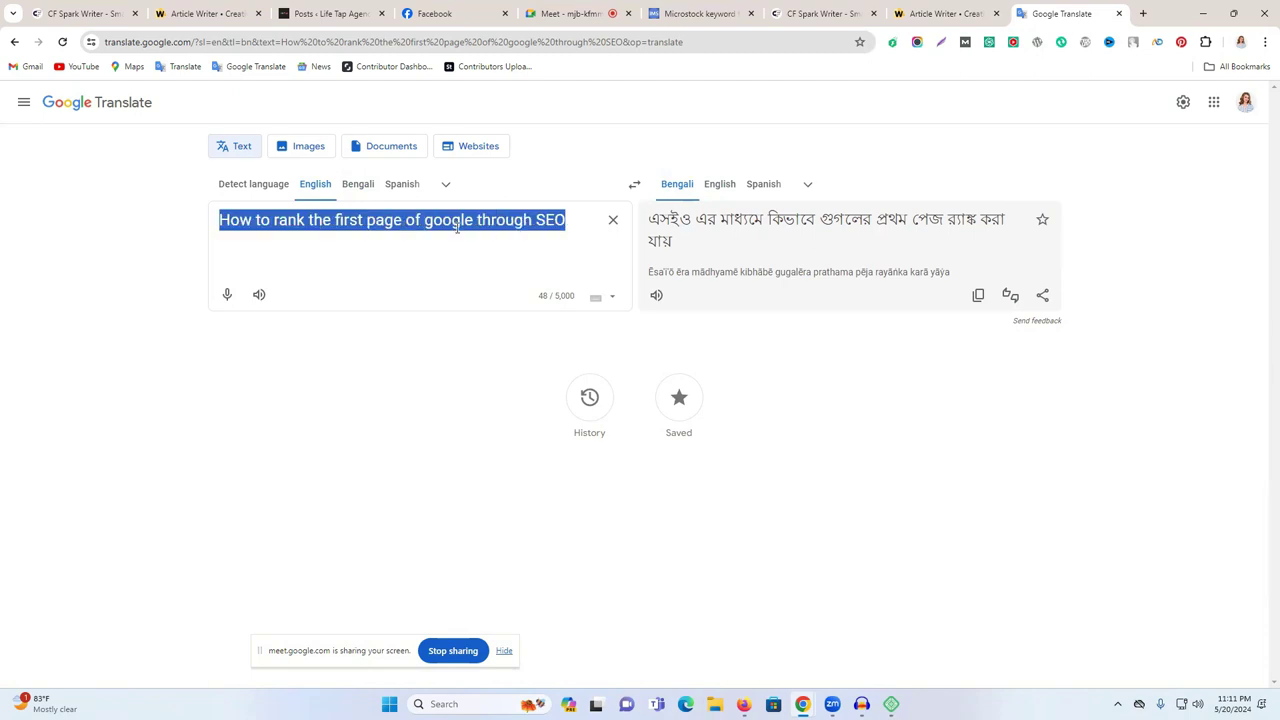
pyautogui.click(943, 13)
pyautogui.hotkey('ctrl', 'v')
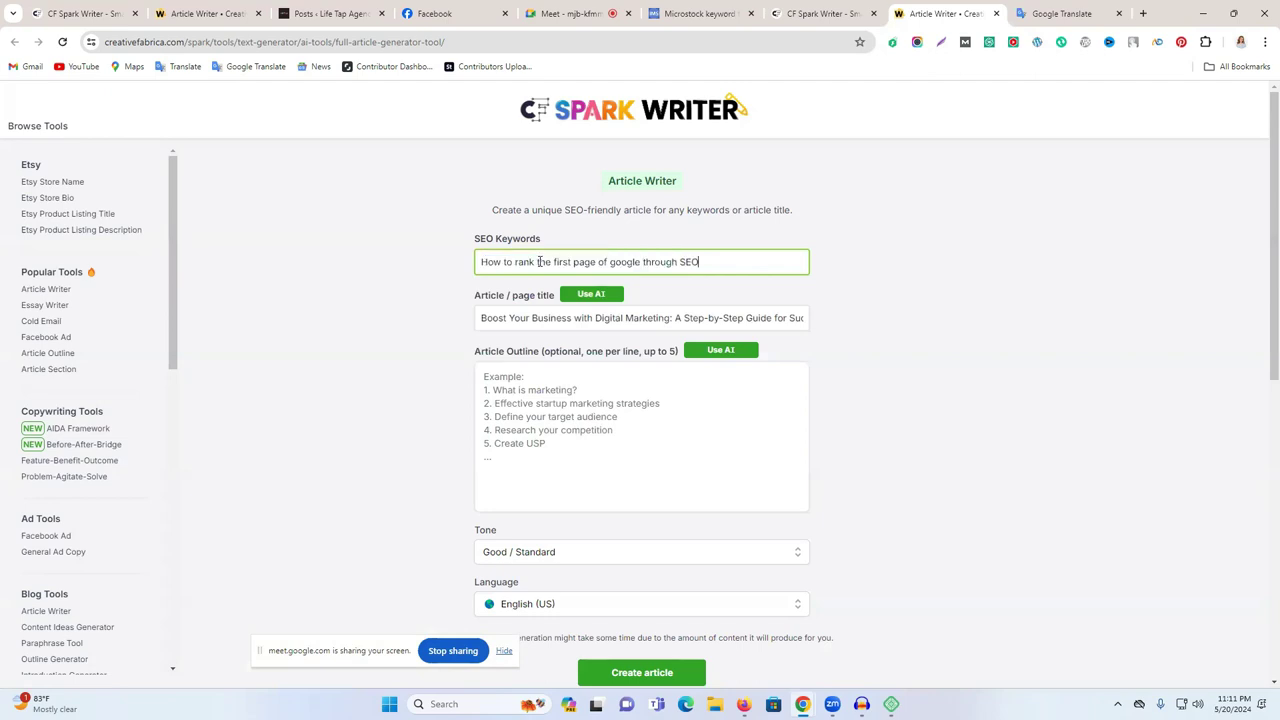
# Step: Generate article titles with AI until the title is "Boost Your Website to the Top of Google with These SEO Tips!"
pyautogui.click(590, 296)
pyautogui.moveTo(479, 296); pyautogui.dragTo(535, 298)
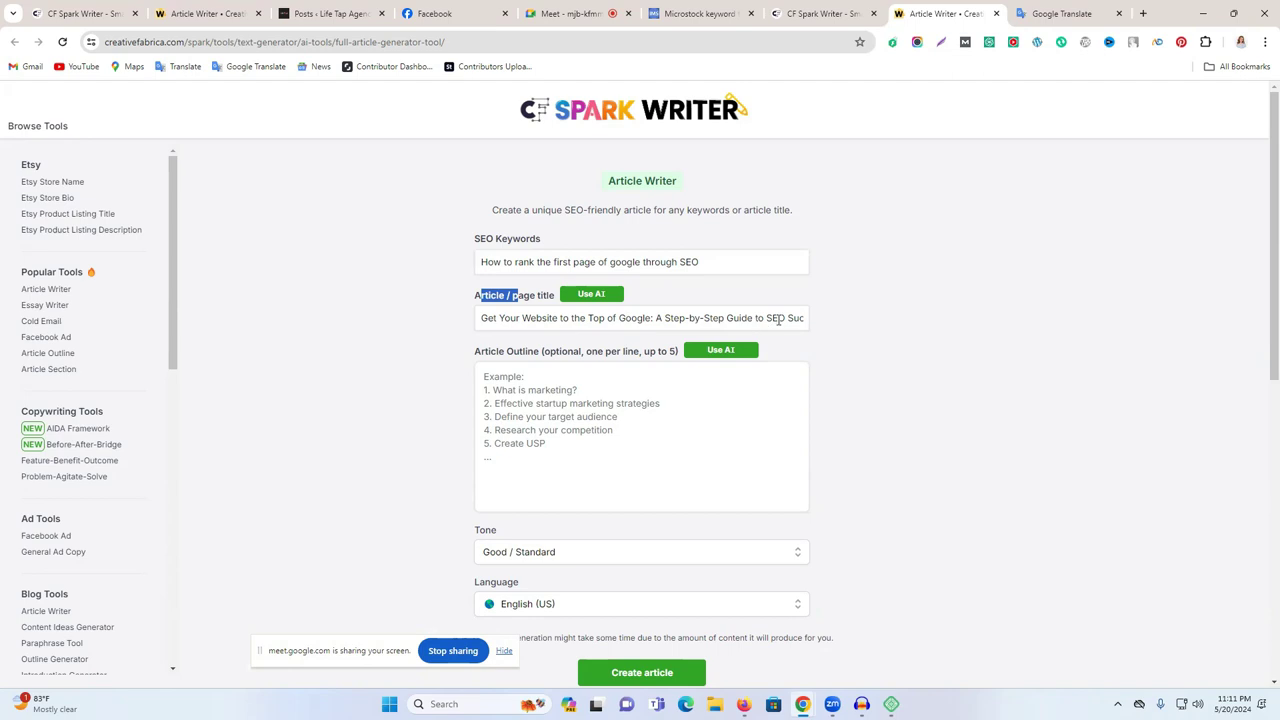
pyautogui.moveTo(745, 318); pyautogui.dragTo(801, 318)
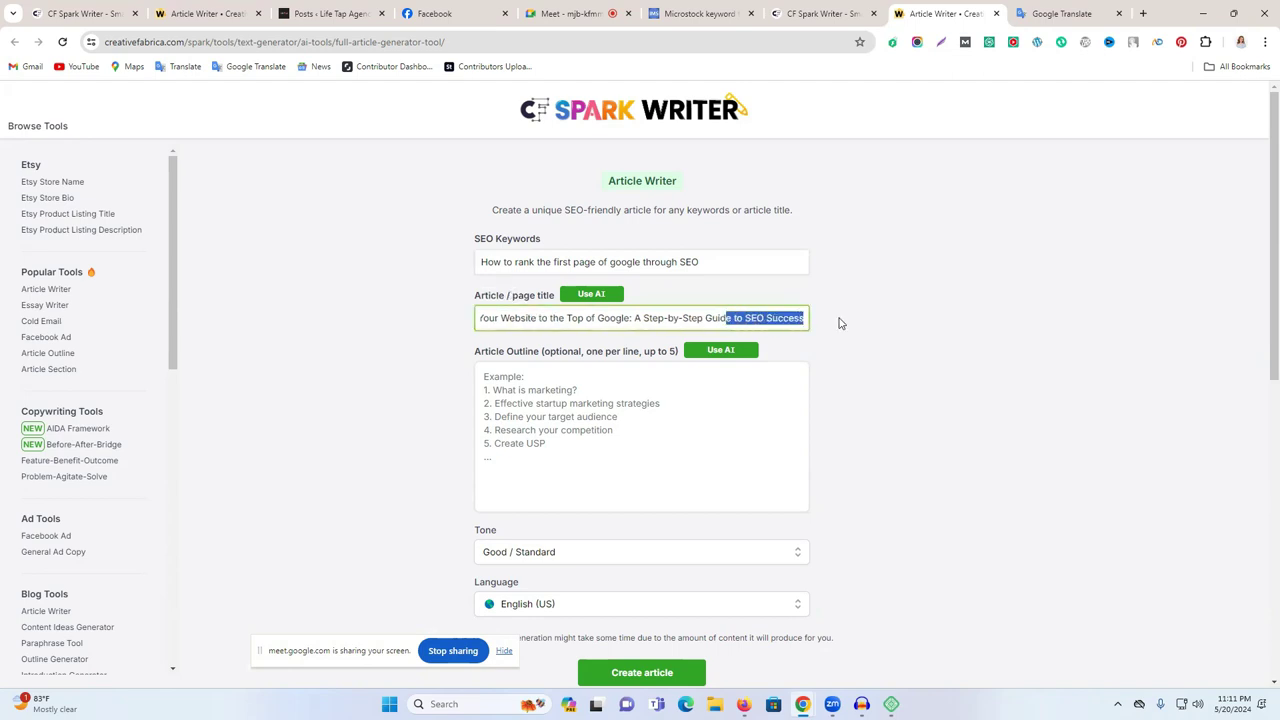
pyautogui.tripleClick(552, 318)
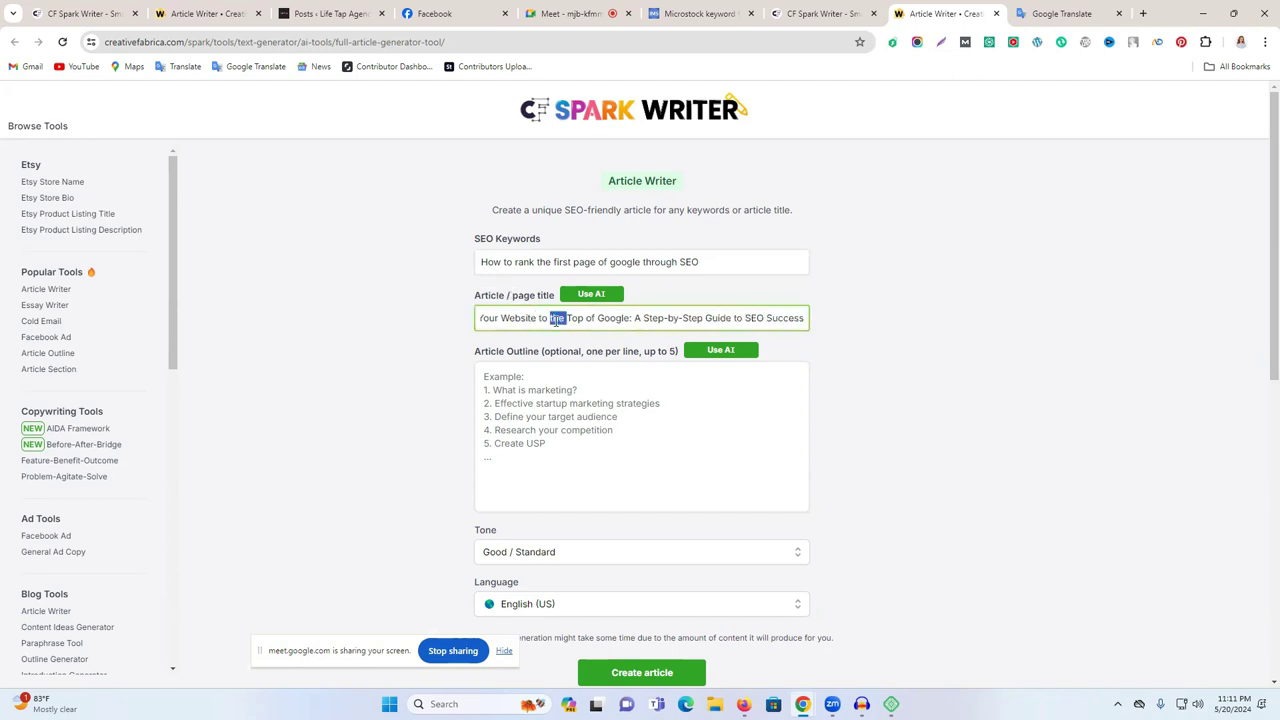
pyautogui.click(592, 294)
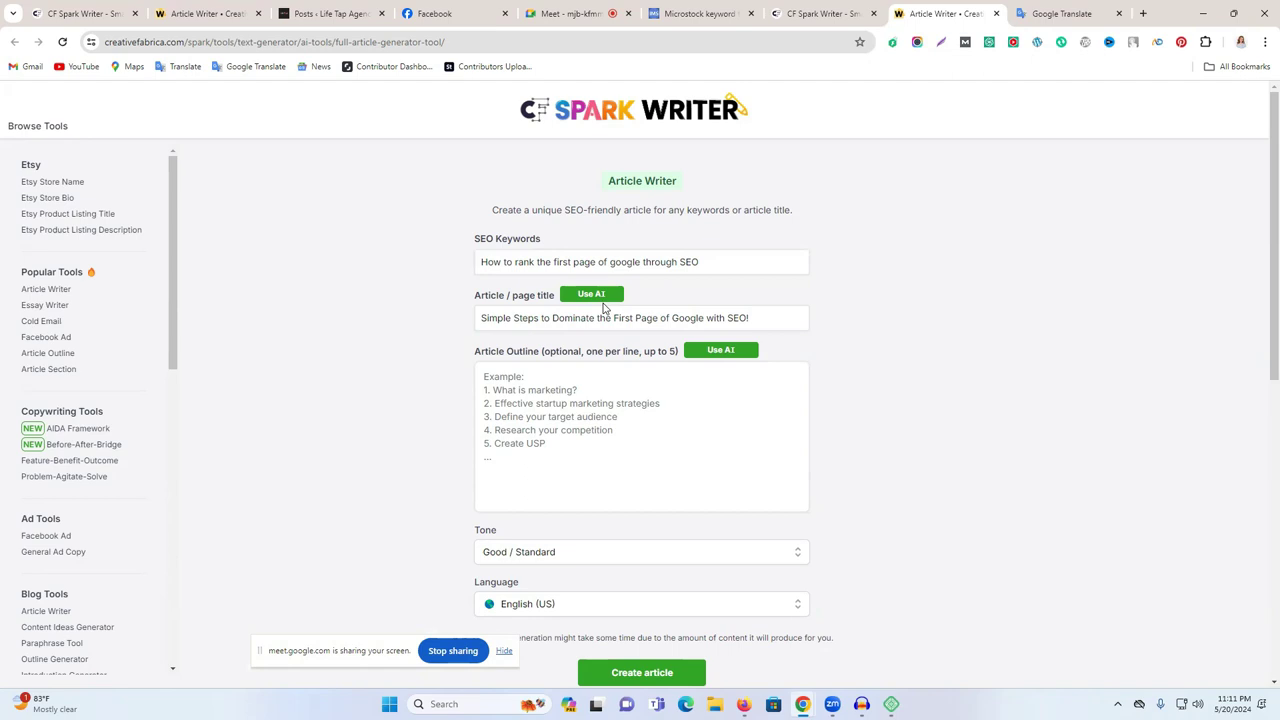
pyautogui.click(600, 296)
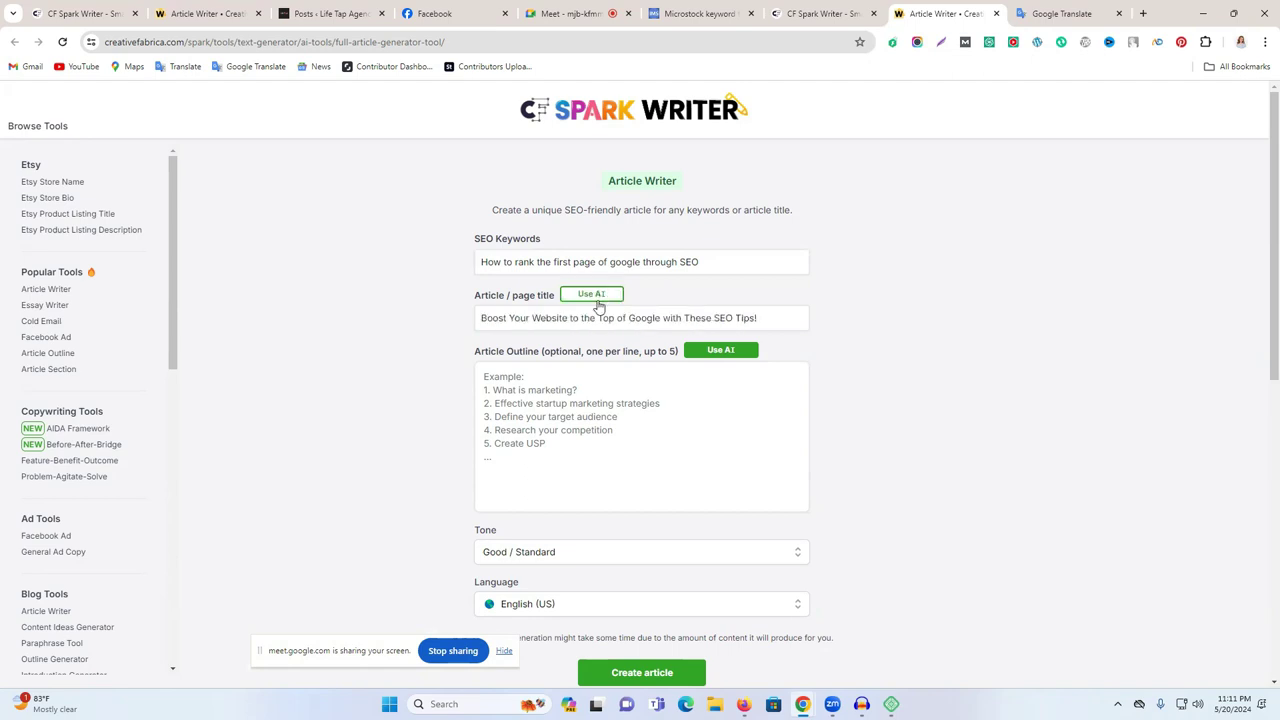
pyautogui.moveTo(486, 318); pyautogui.dragTo(758, 318)
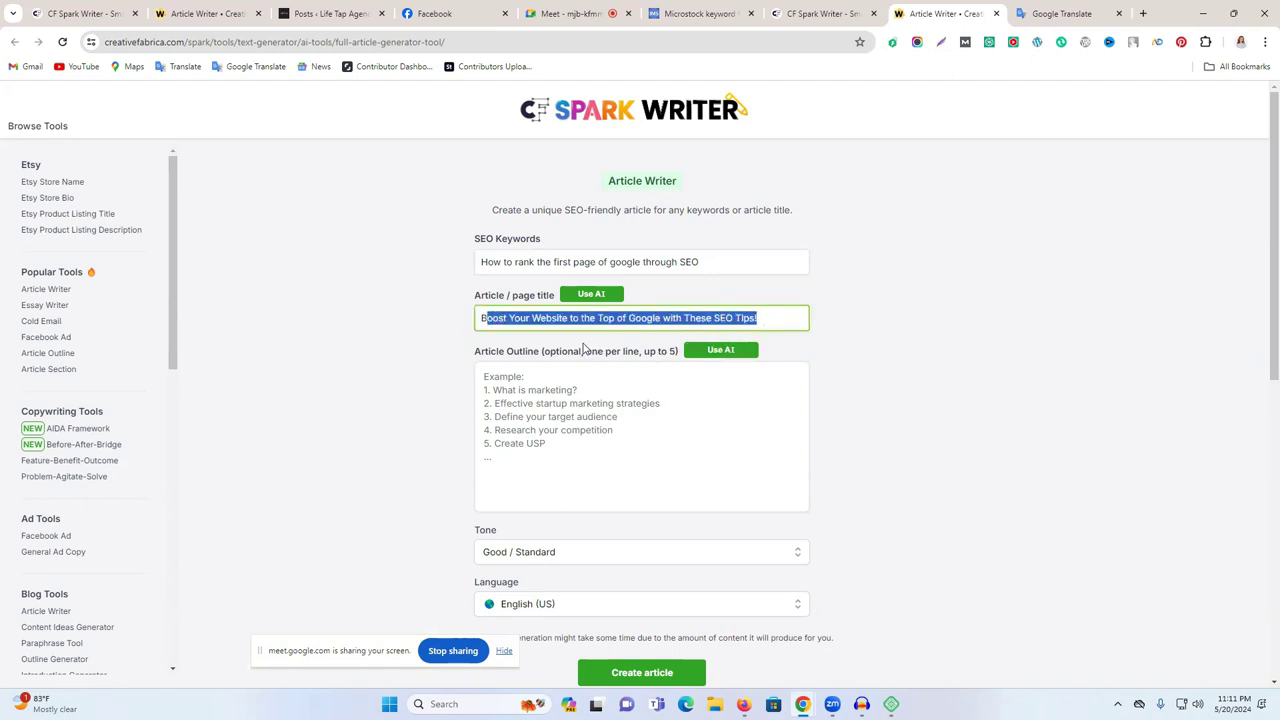
pyautogui.click(655, 364)
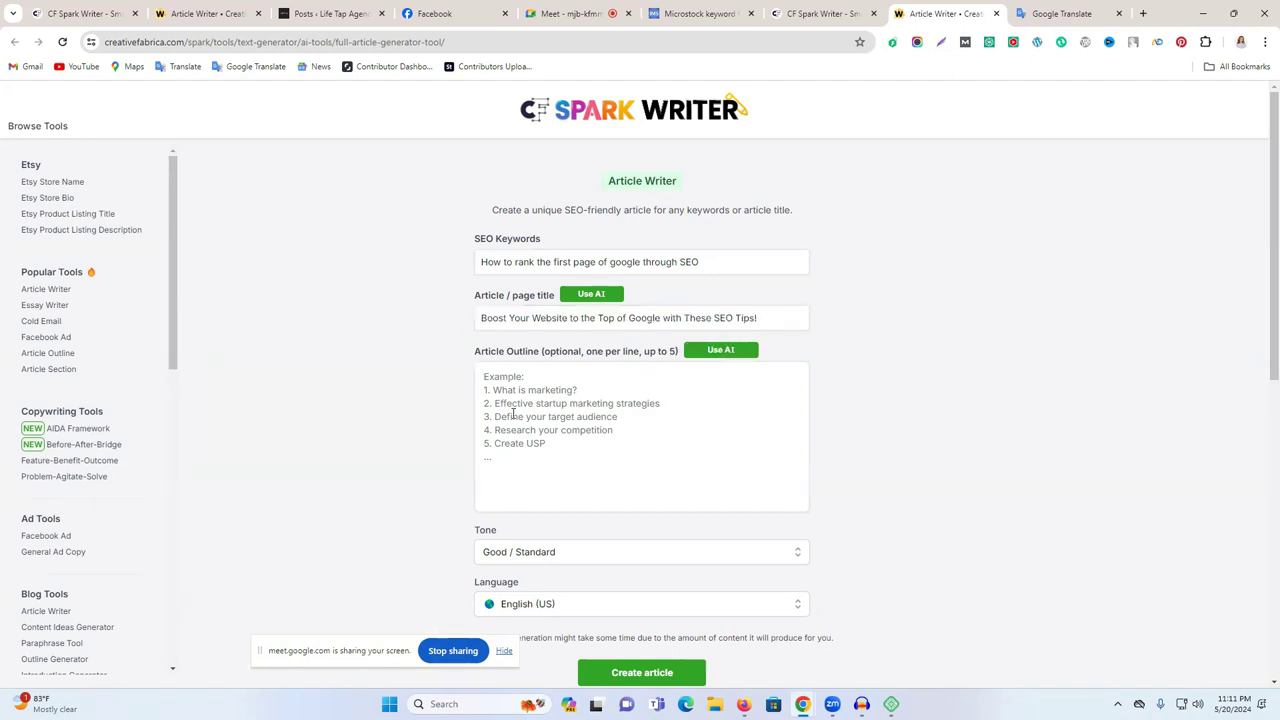
# Step: Generate a five-point article outline with AI and create the article in Good / Standard tone and English (US)
pyautogui.click(708, 353)
pyautogui.moveTo(500, 377); pyautogui.dragTo(600, 455)
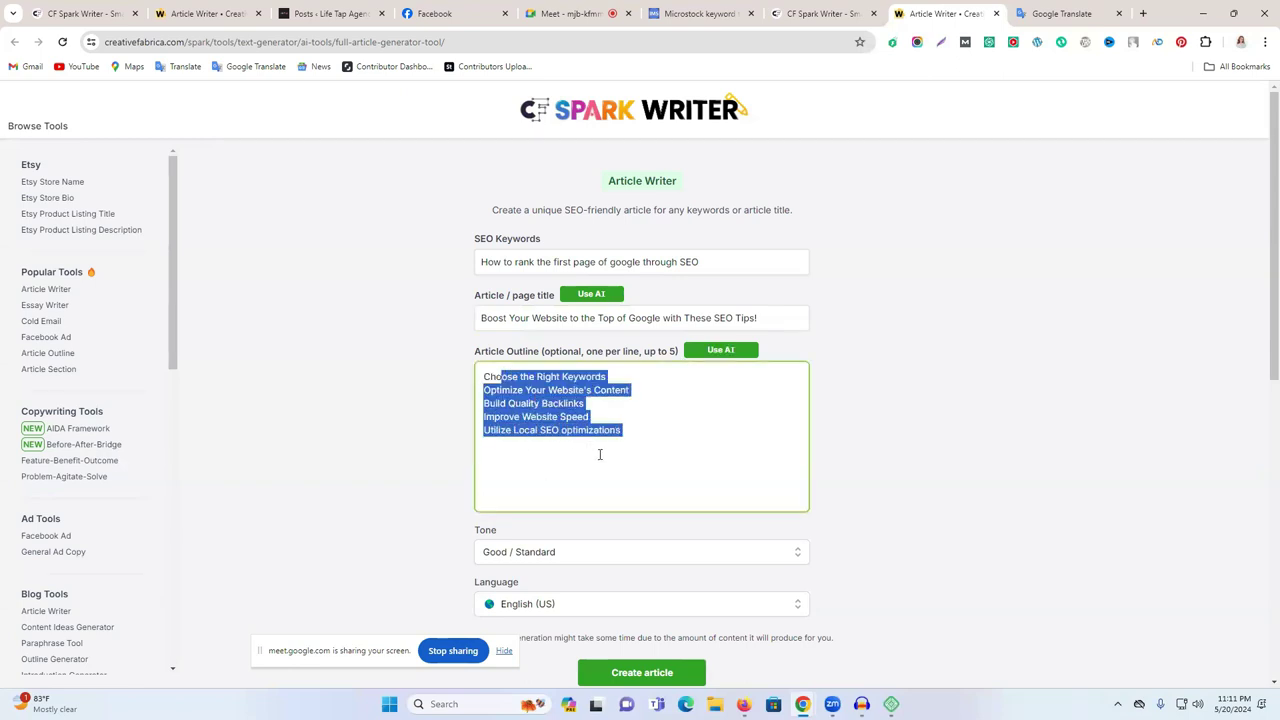
pyautogui.scroll(-2, 600, 455)
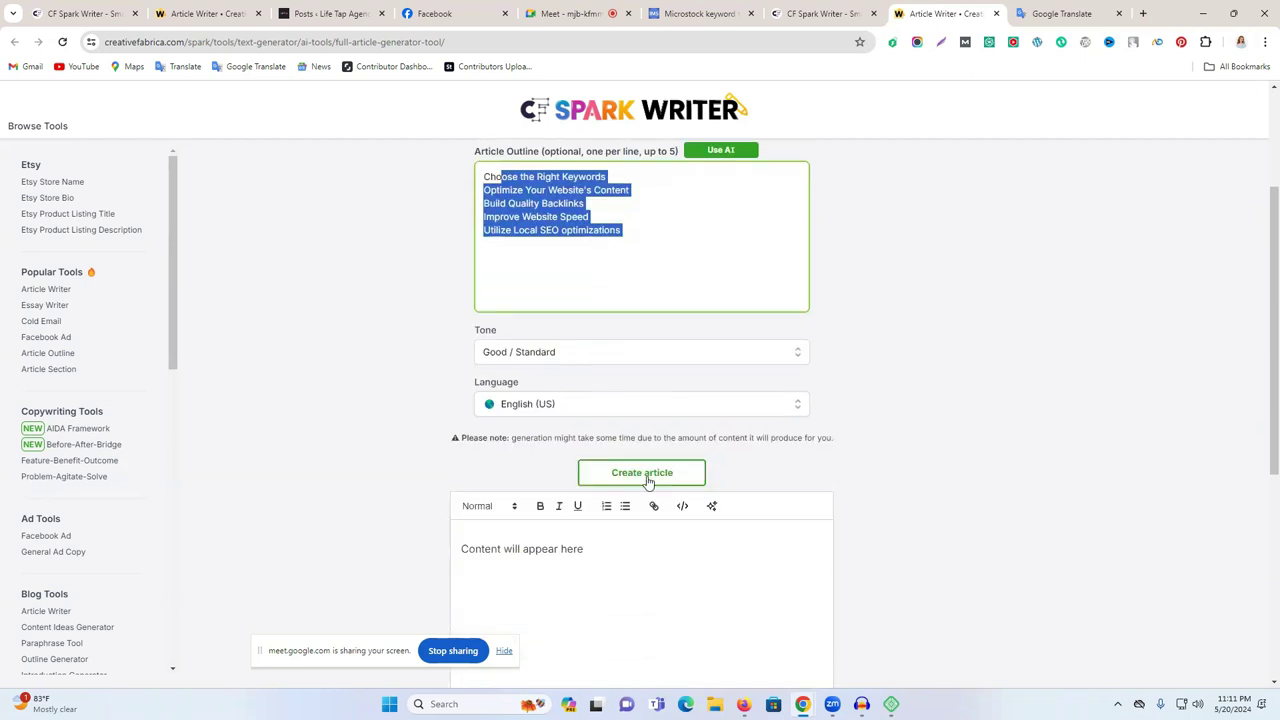
pyautogui.click(640, 476)
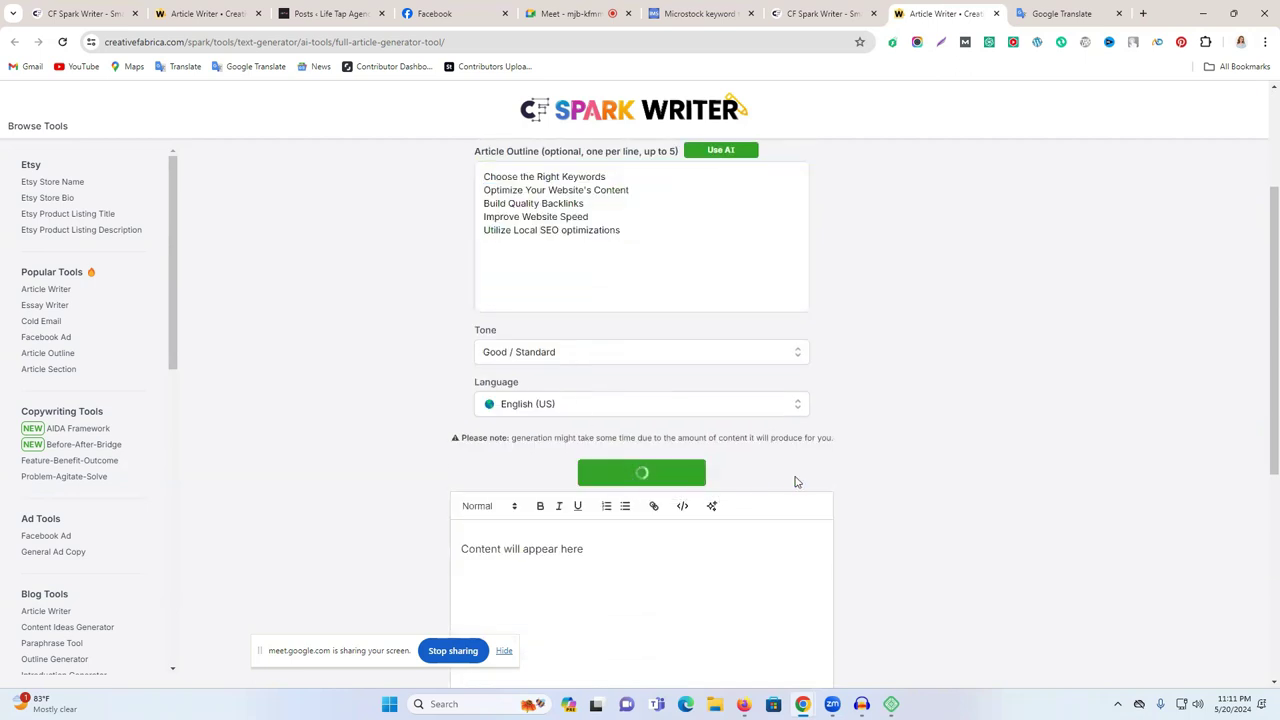
pyautogui.scroll(-1, 795, 482)
pyautogui.scroll(1, 795, 477)
pyautogui.scroll(1, 729, 474)
pyautogui.moveTo(640, 397); pyautogui.dragTo(669, 366)
pyautogui.click(631, 353)
pyautogui.scroll(-2, 848, 472)
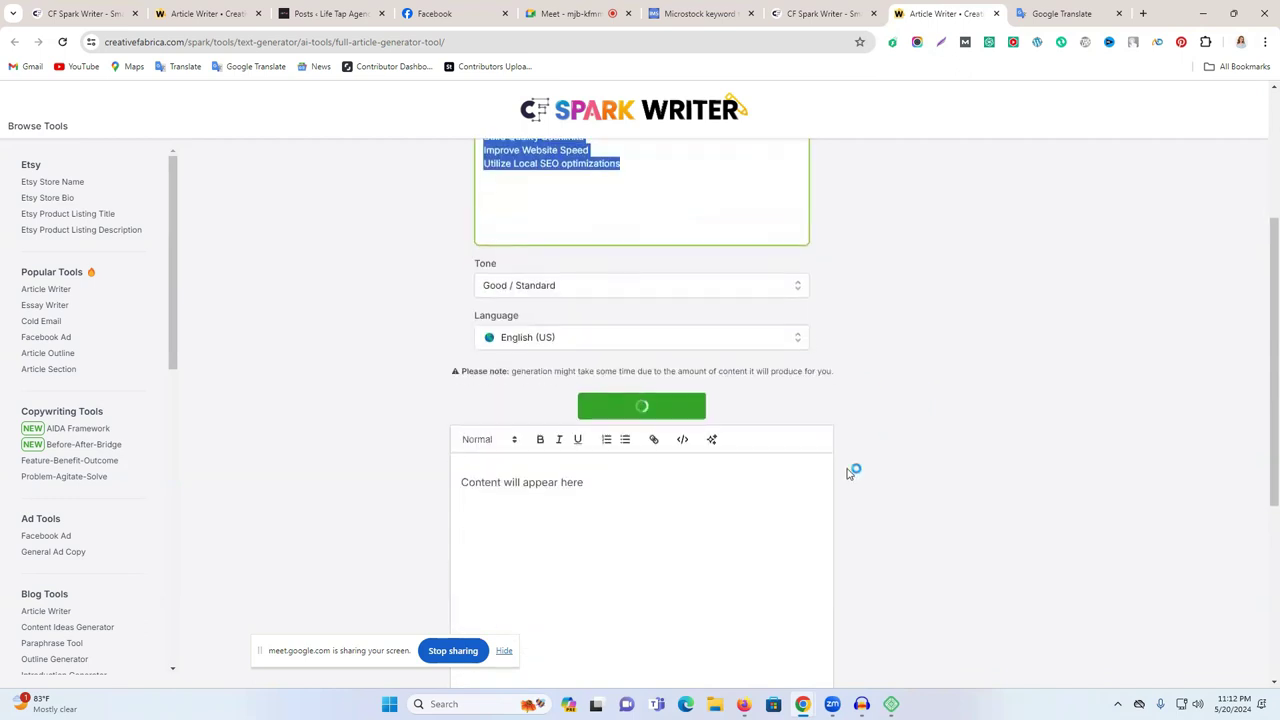
pyautogui.scroll(-2, 848, 472)
pyautogui.scroll(1, 600, 335)
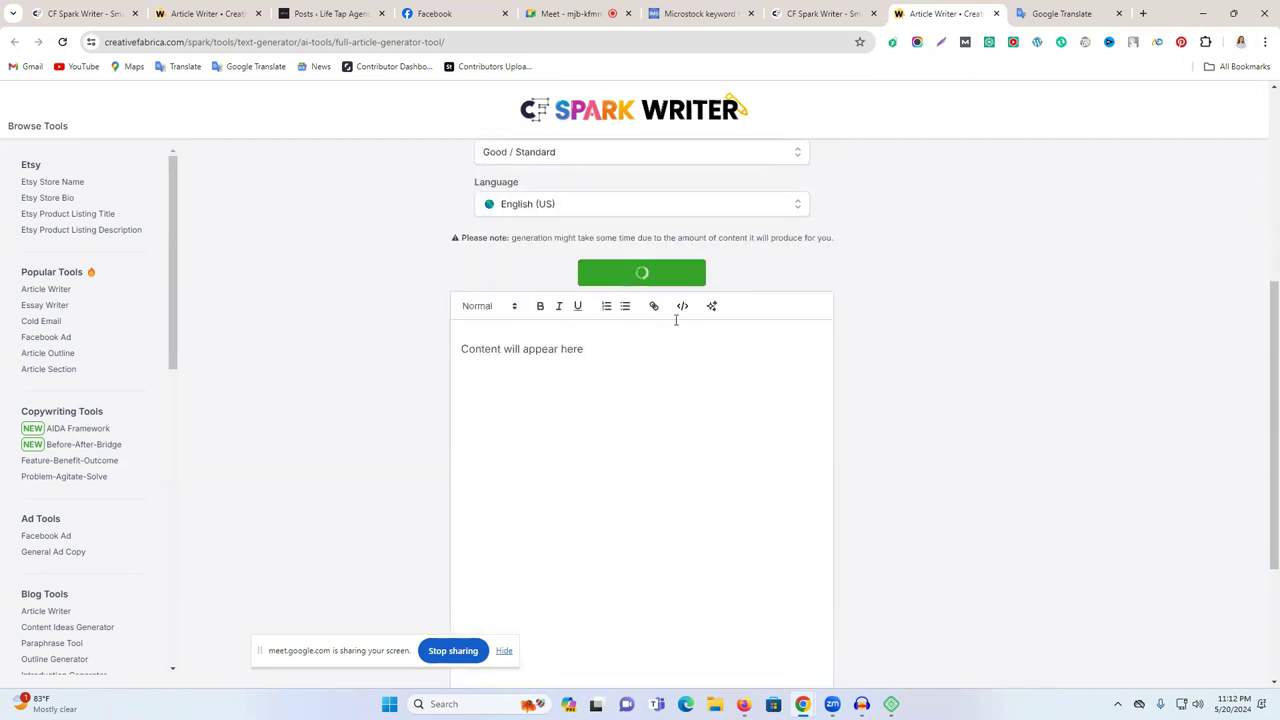
# Step: Switch to the earlier Article Writer tab and review the finished article on growing a business through digital marketing
pyautogui.click(108, 12)
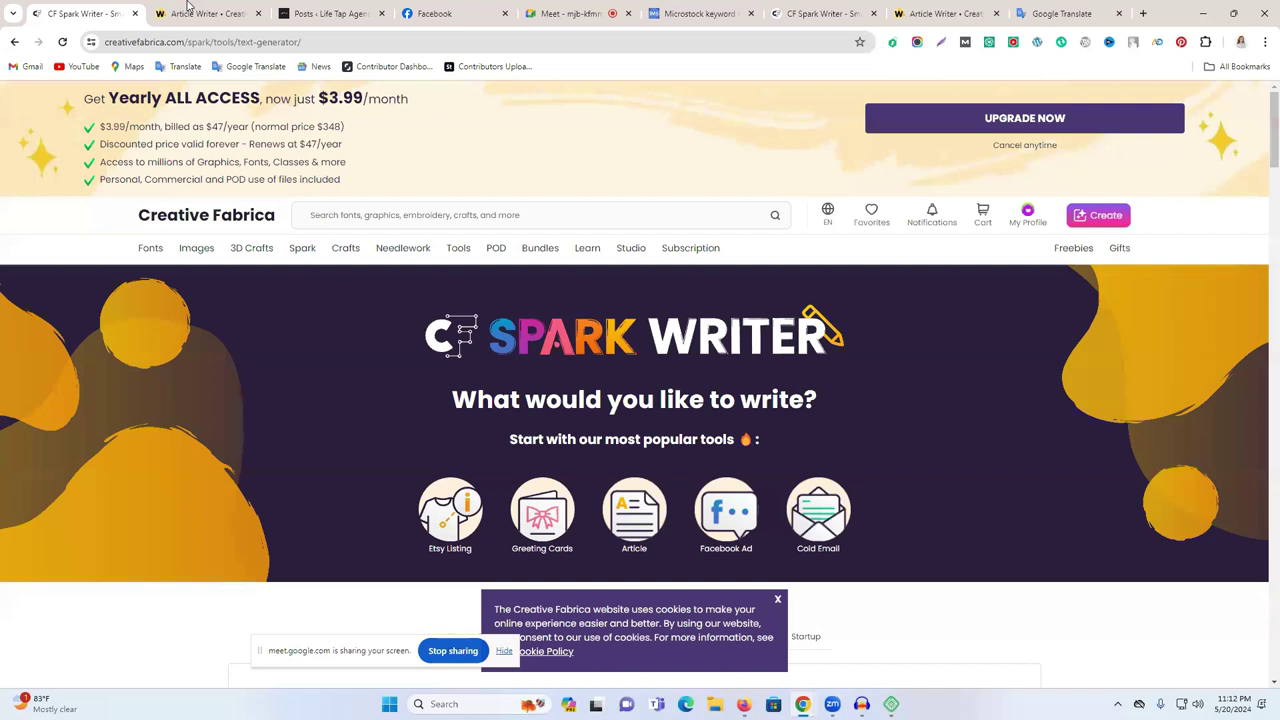
pyautogui.click(187, 7)
pyautogui.scroll(-3, 886, 443)
pyautogui.scroll(2, 813, 411)
pyautogui.scroll(-12, 813, 411)
pyautogui.scroll(-15, 813, 411)
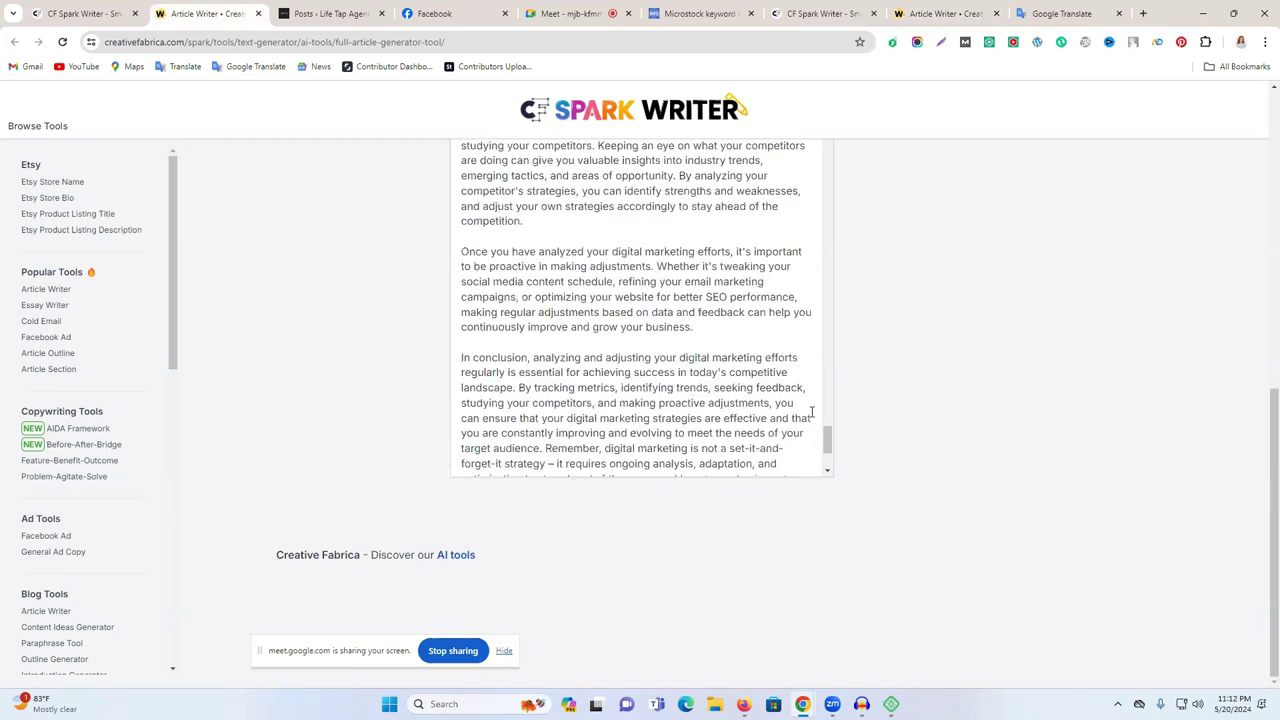
pyautogui.scroll(10, 957, 492)
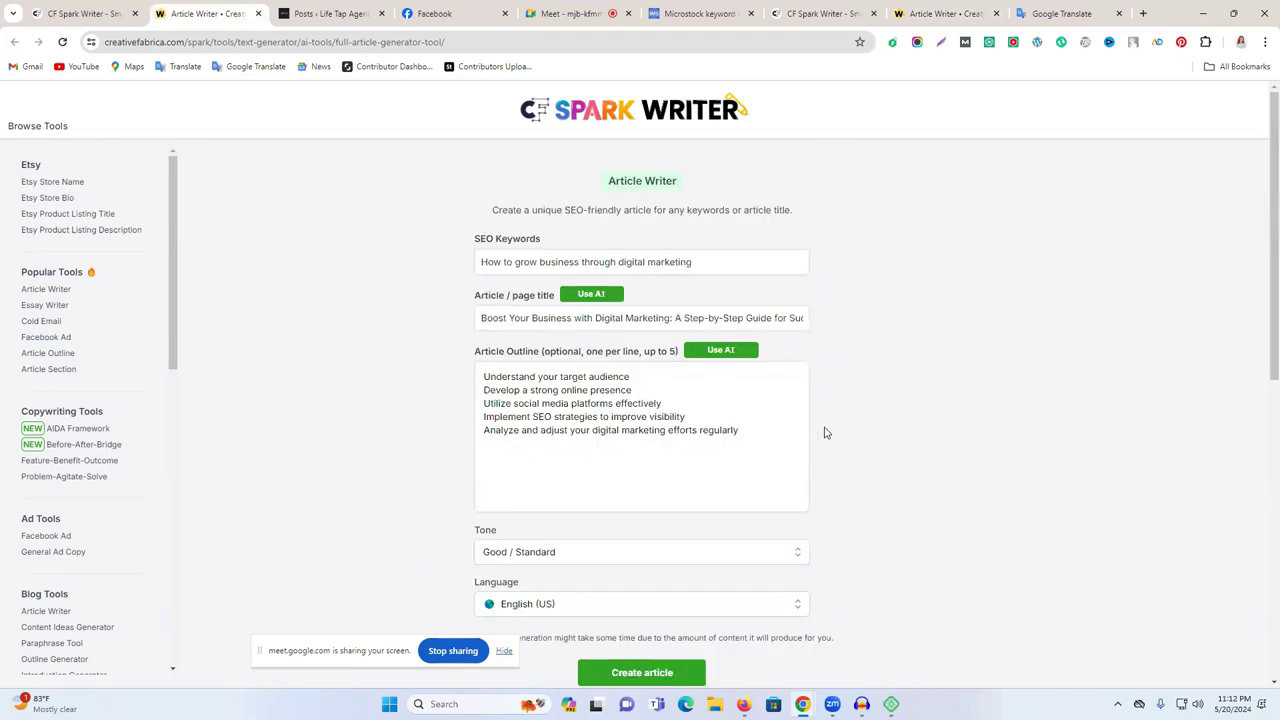
# Step: Switch to the Life Tap Agency WordPress Posts page and start a new post
pyautogui.click(296, 8)
pyautogui.scroll(2, 528, 343)
pyautogui.scroll(2, 305, 316)
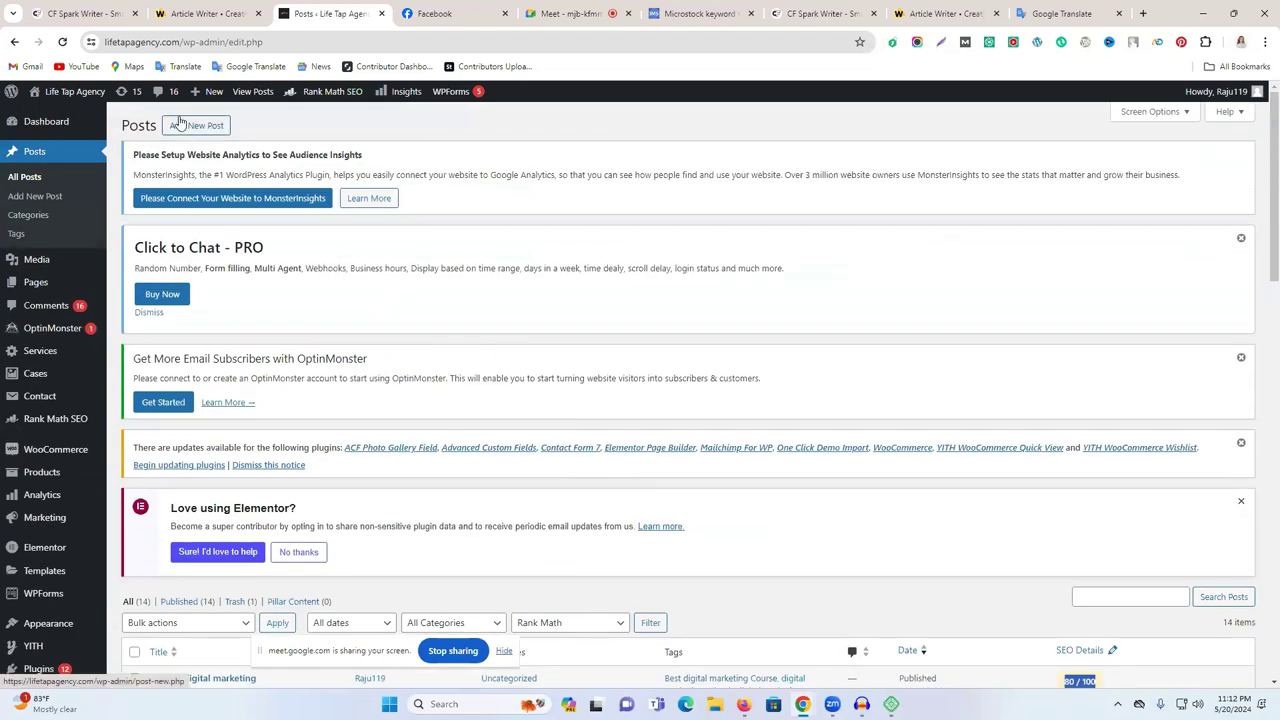
pyautogui.click(189, 130)
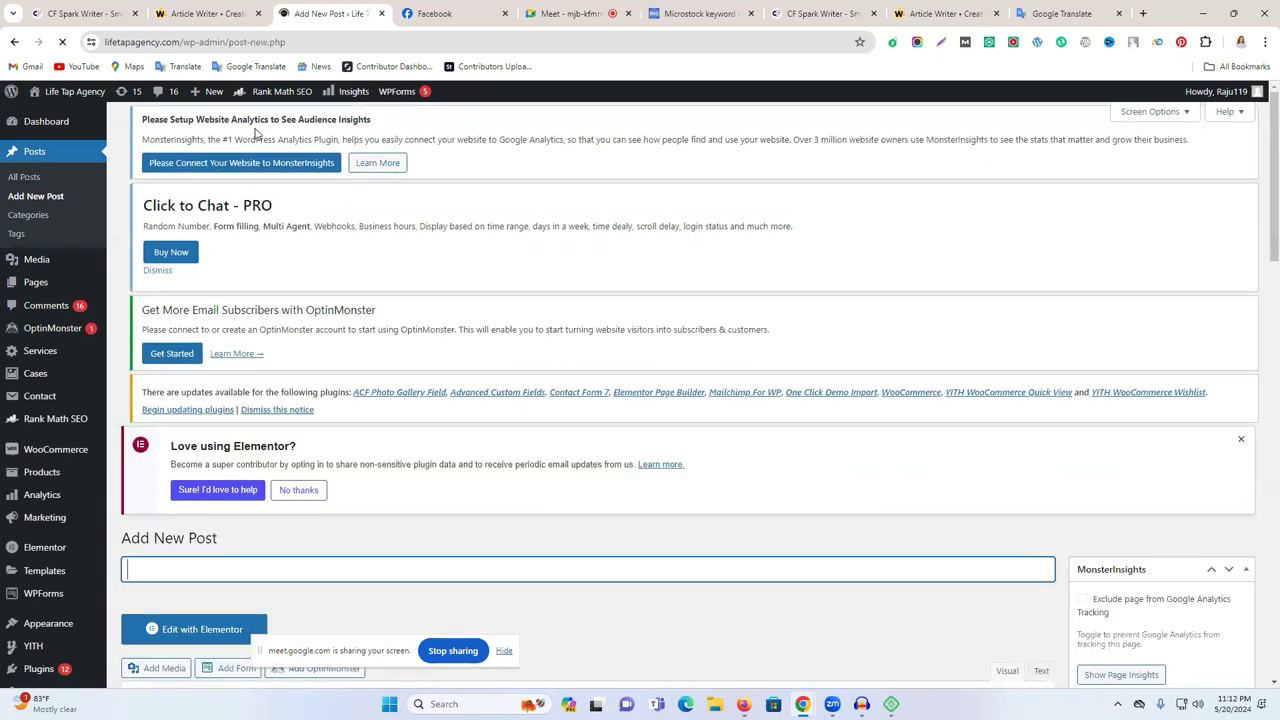
pyautogui.scroll(-4, 467, 273)
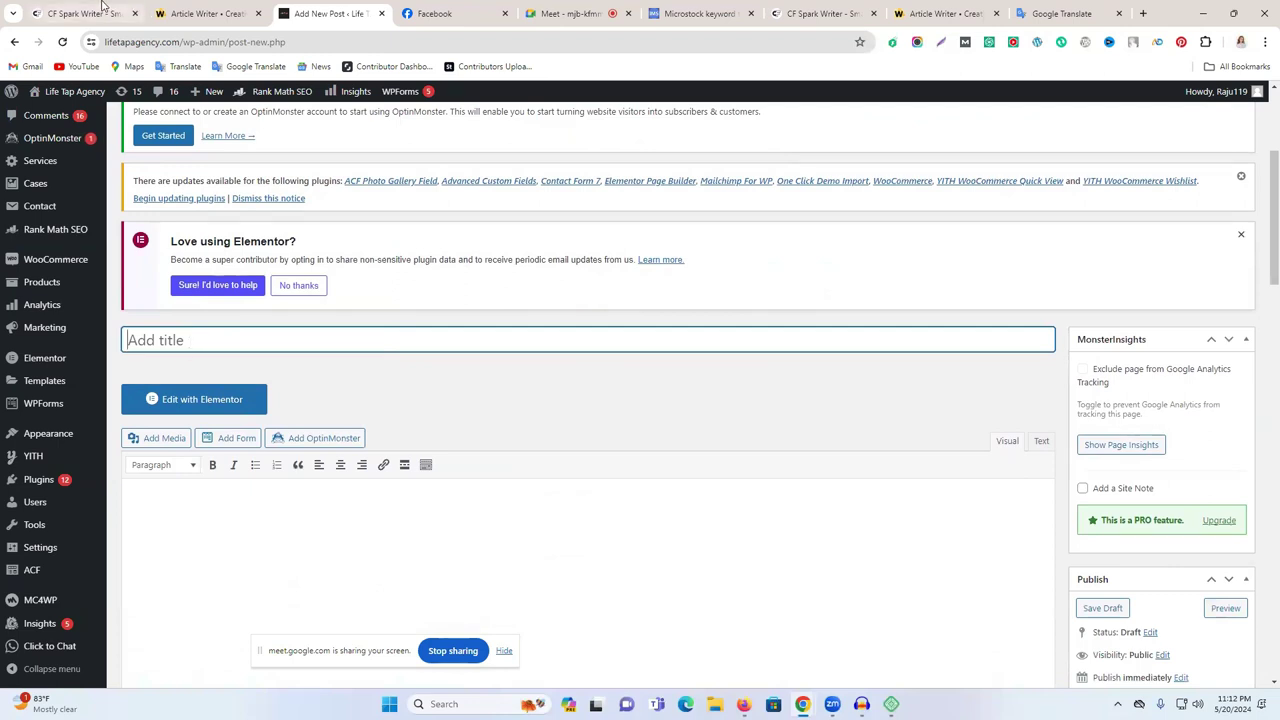
# Step: Copy the SEO keywords "How to grow business through digital marketing" from the Article Writer into the new WordPress post's title
pyautogui.click(200, 13)
pyautogui.tripleClick(522, 262)
pyautogui.hotkey('ctrl', 'c')
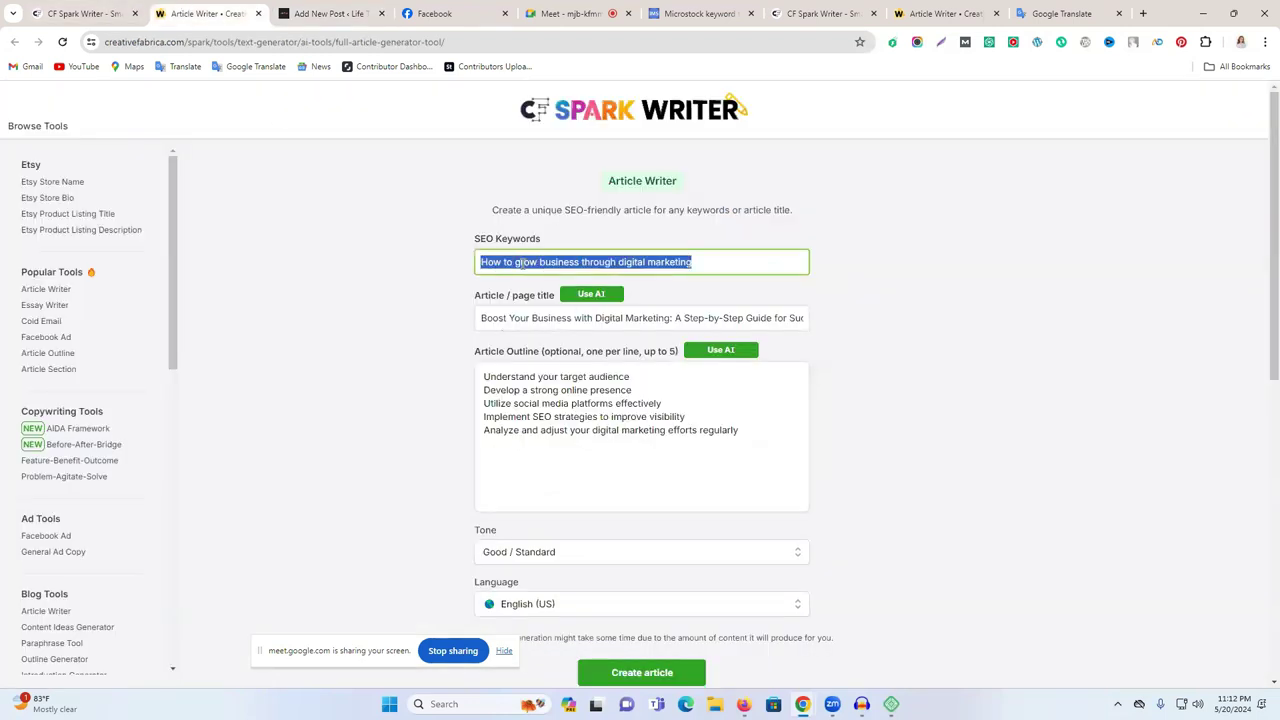
pyautogui.hotkey('ctrl', 'Tab')
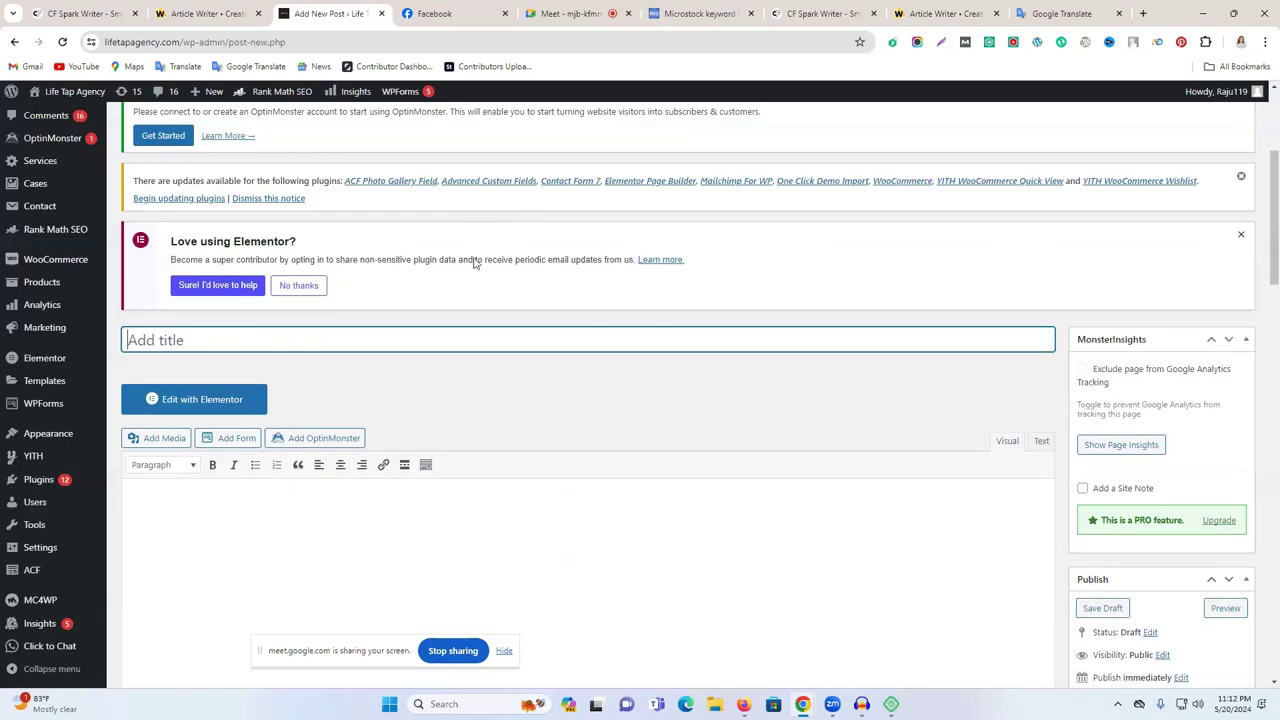
pyautogui.hotkey('ctrl', 'v')
pyautogui.scroll(-2, 586, 363)
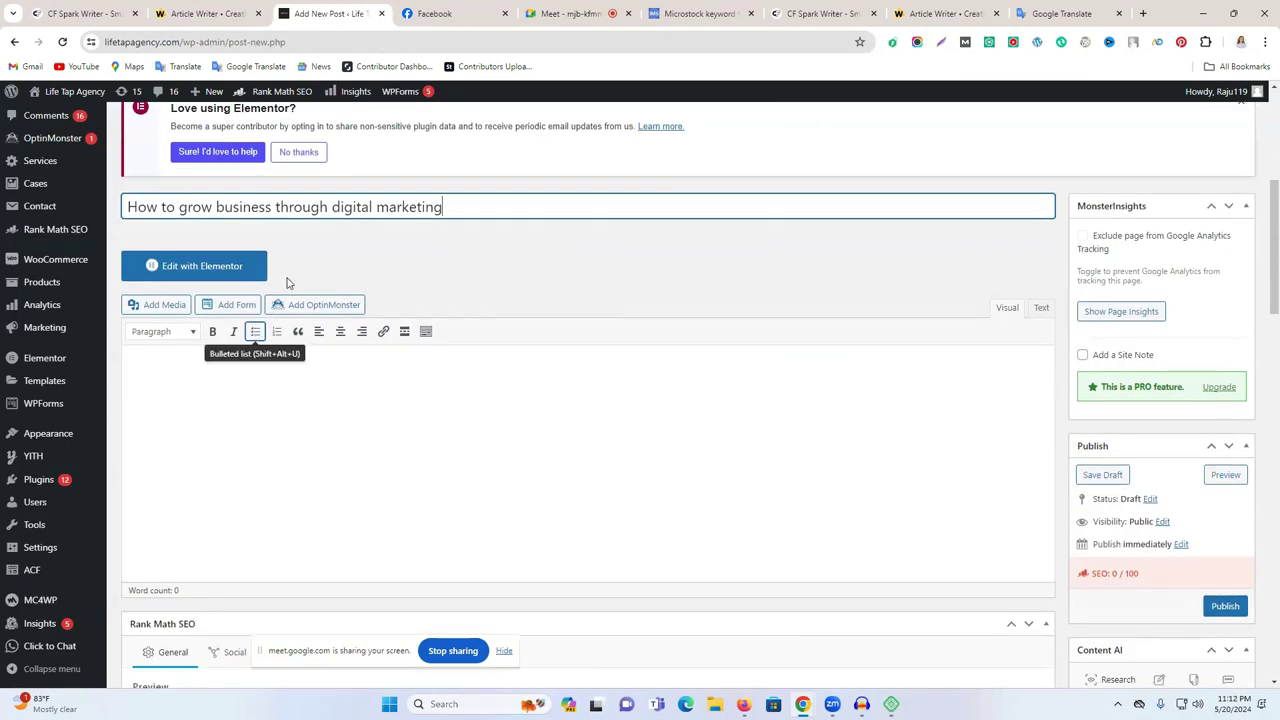
# Step: Copy the entire generated article from the Spark Writer Article Writer page and paste it into the body of the new WordPress post
pyautogui.moveTo(331, 208); pyautogui.dragTo(489, 211)
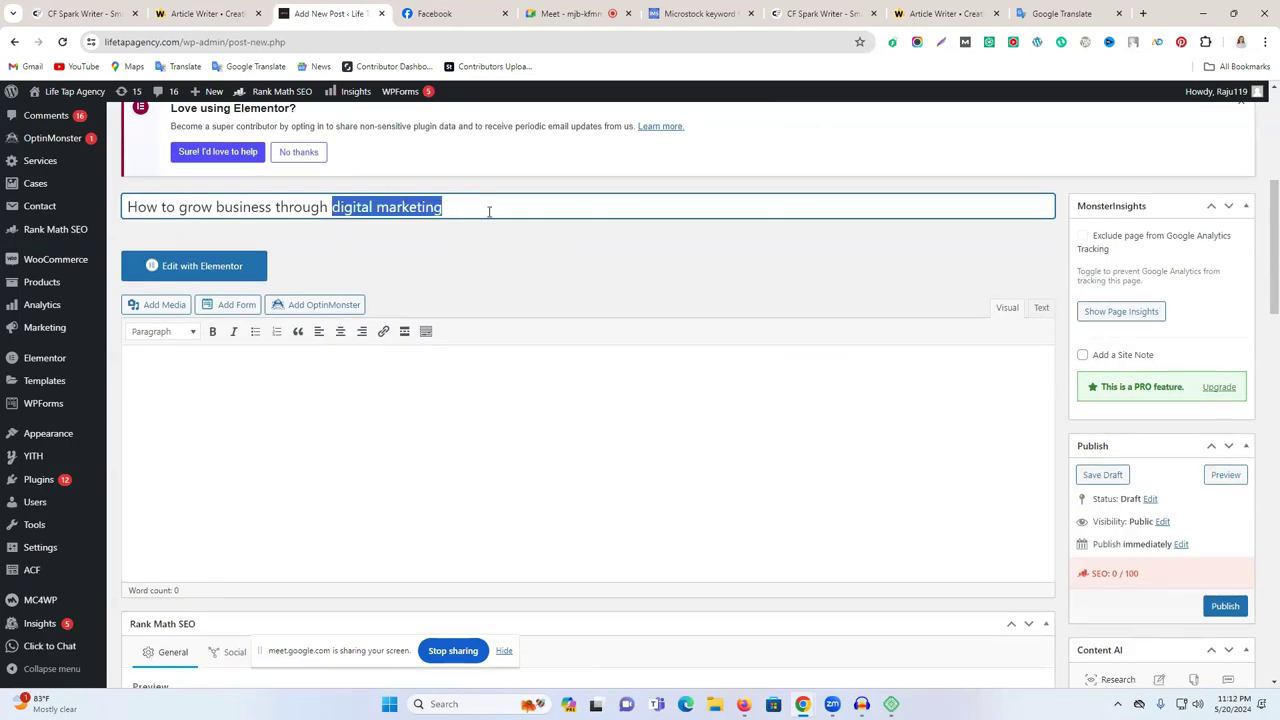
pyautogui.click(521, 289)
pyautogui.click(185, 9)
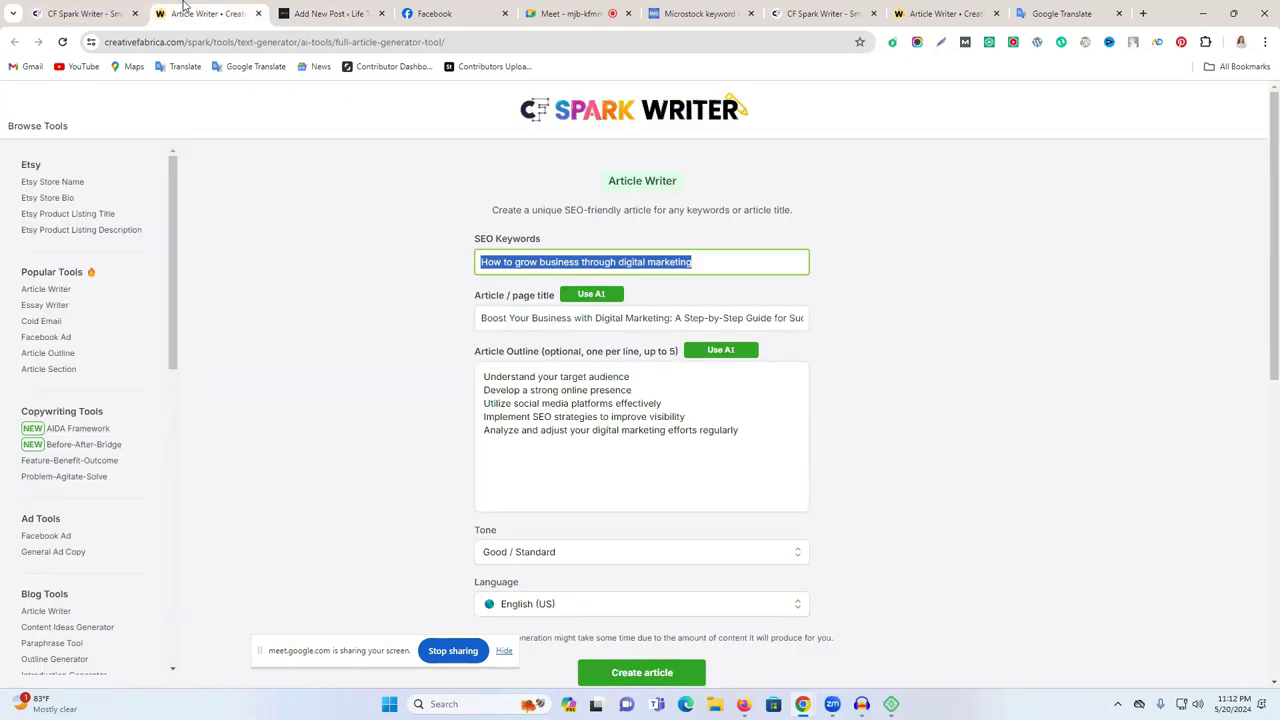
pyautogui.scroll(-4, 675, 477)
pyautogui.scroll(3, 829, 572)
pyautogui.scroll(10, 829, 572)
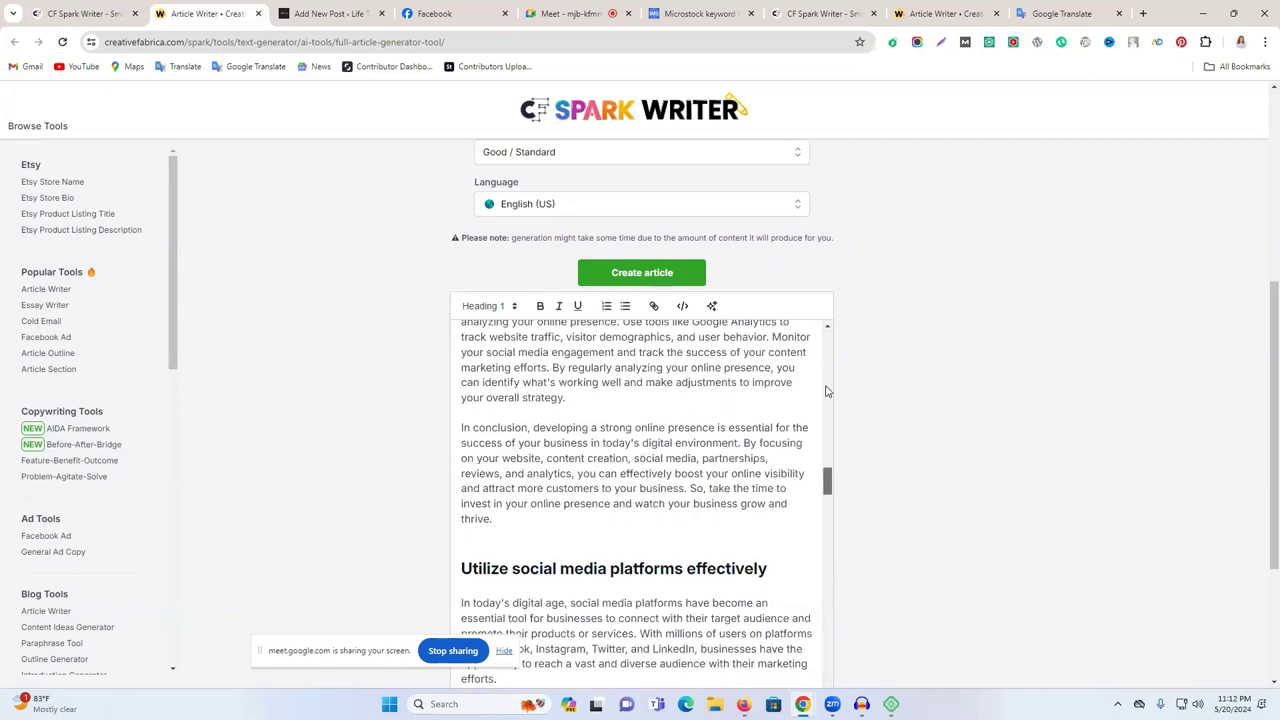
pyautogui.moveTo(460, 341); pyautogui.dragTo(790, 640)
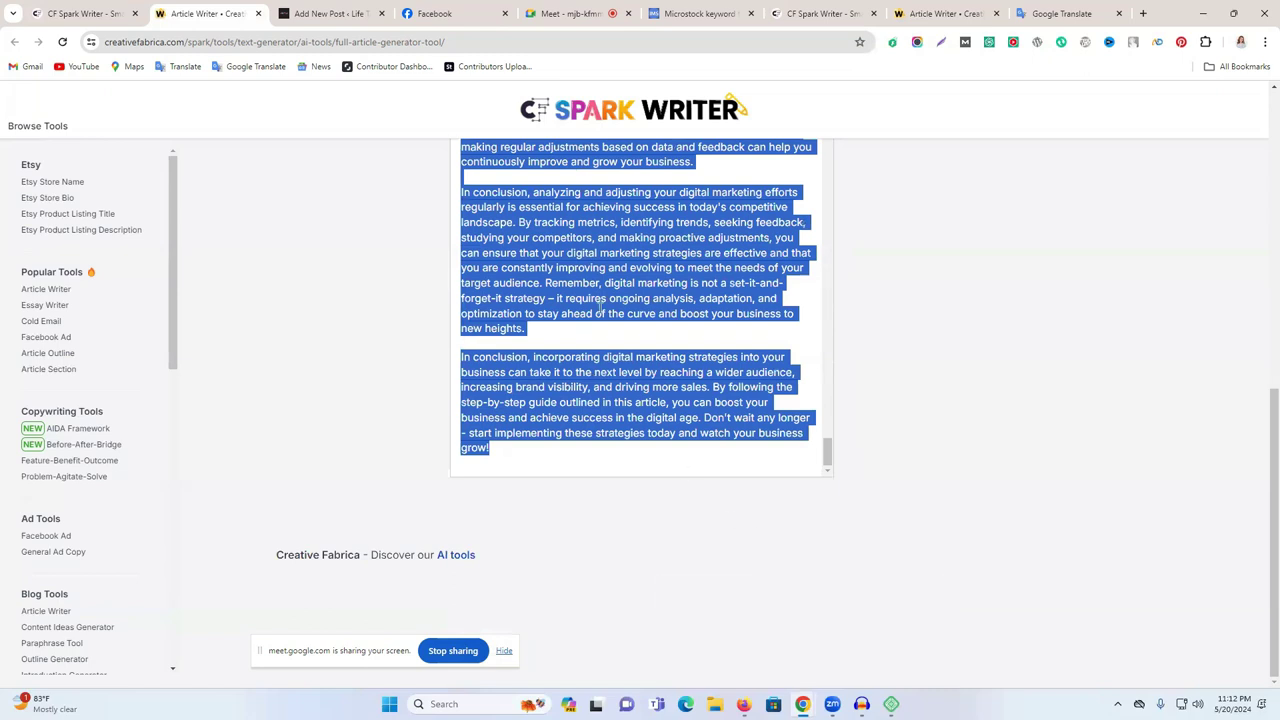
pyautogui.click(292, 10)
pyautogui.hotkey('ctrl', 'v')
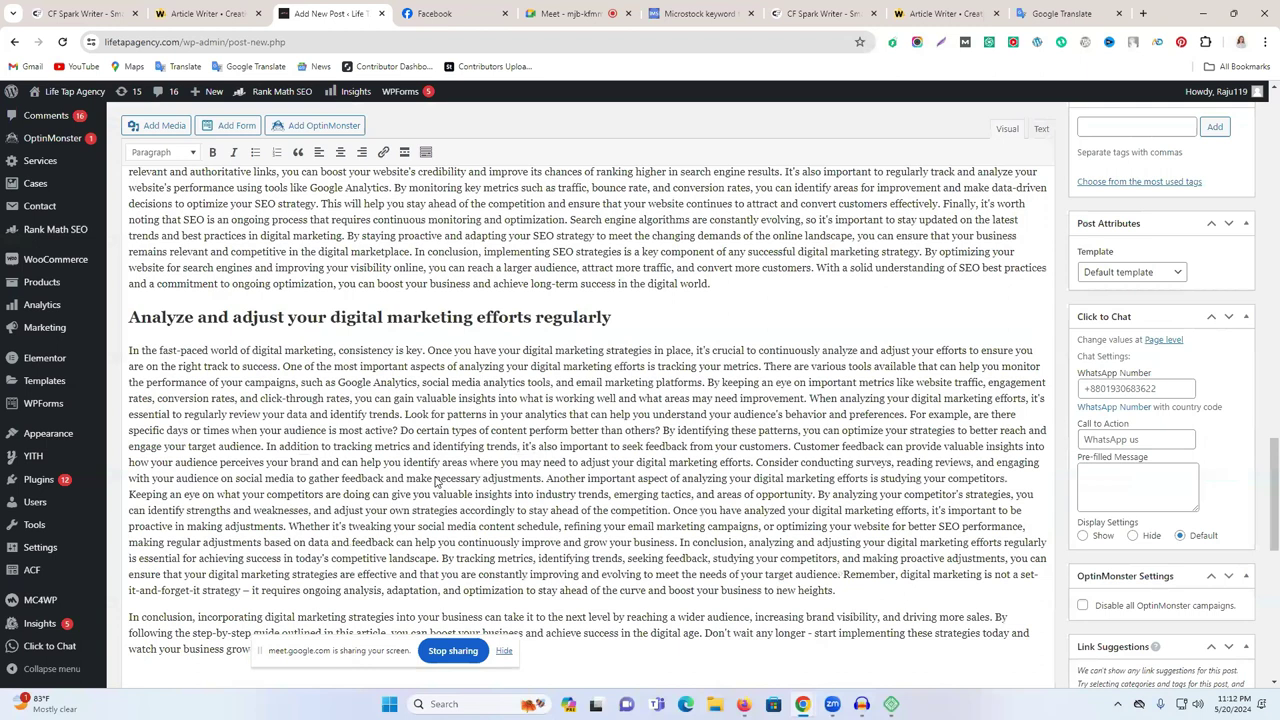
# Step: Assign the post to the Uncategorized category
pyautogui.scroll(-6, 486, 470)
pyautogui.scroll(3, 486, 470)
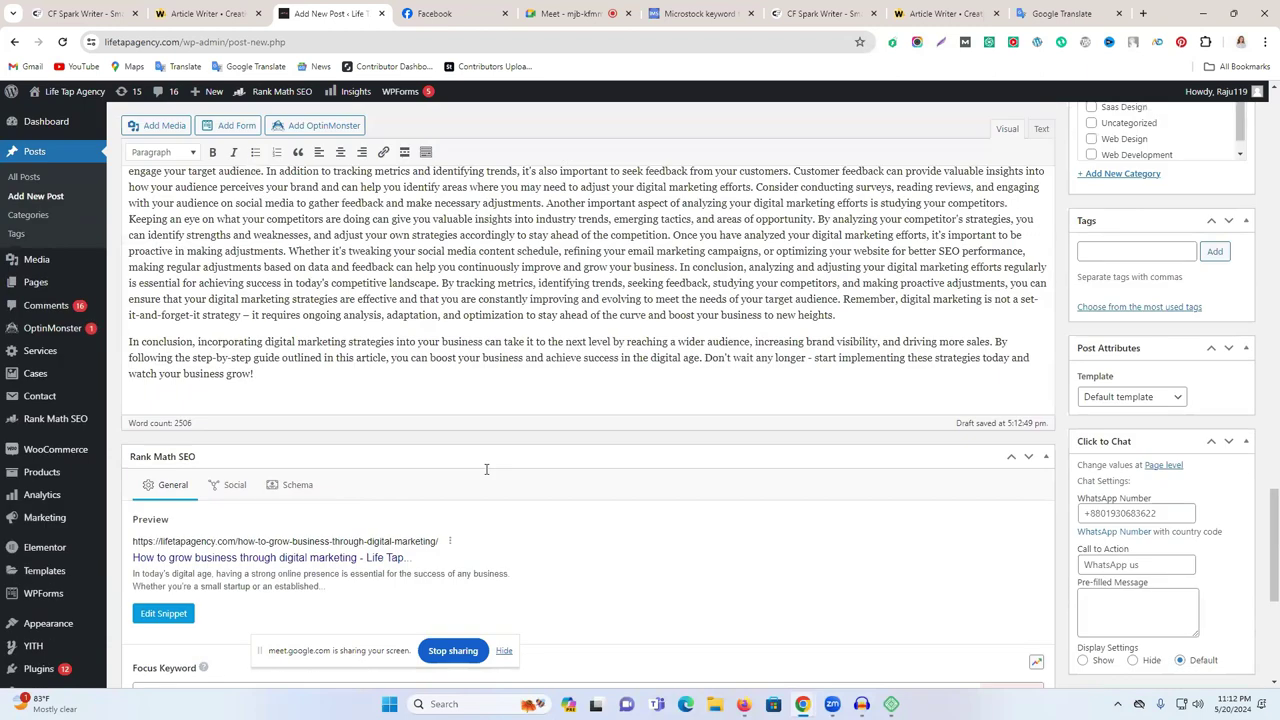
pyautogui.scroll(2, 486, 470)
pyautogui.scroll(2, 1140, 428)
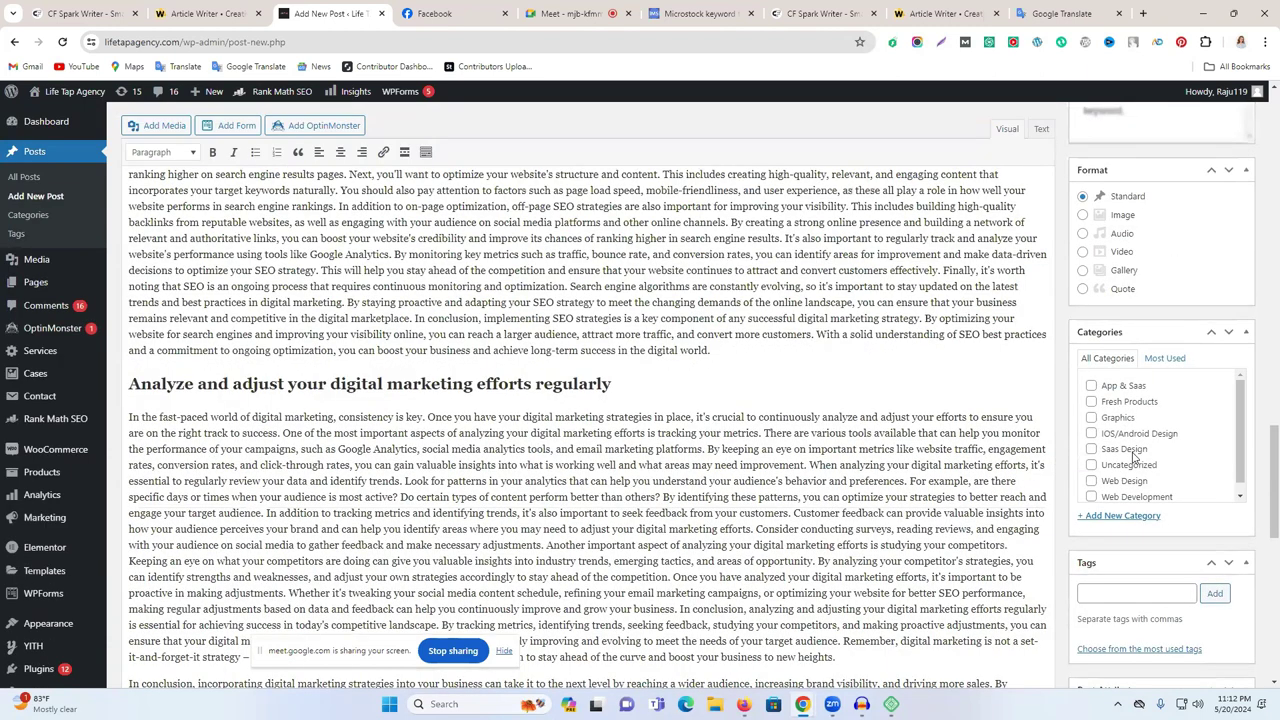
pyautogui.scroll(-1, 1150, 495)
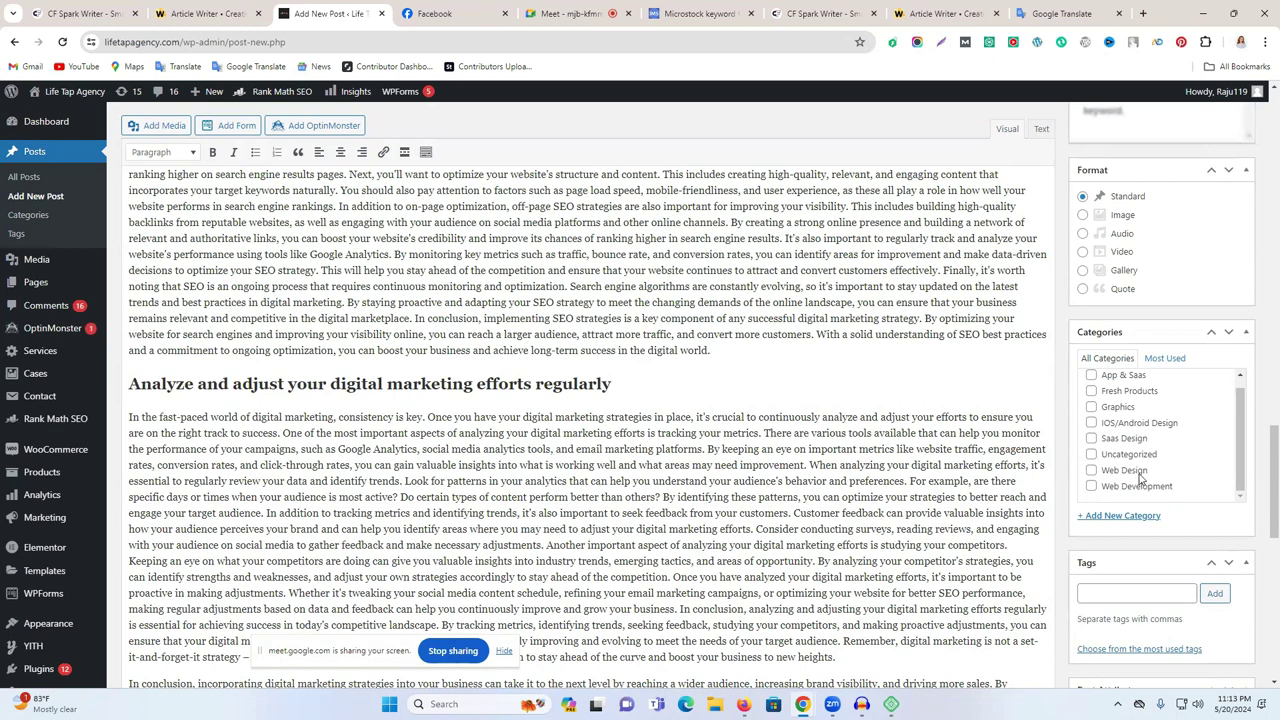
pyautogui.click(1107, 458)
# Step: Copy "digital marketing" from the post title and add it as a tag
pyautogui.scroll(-1, 1130, 530)
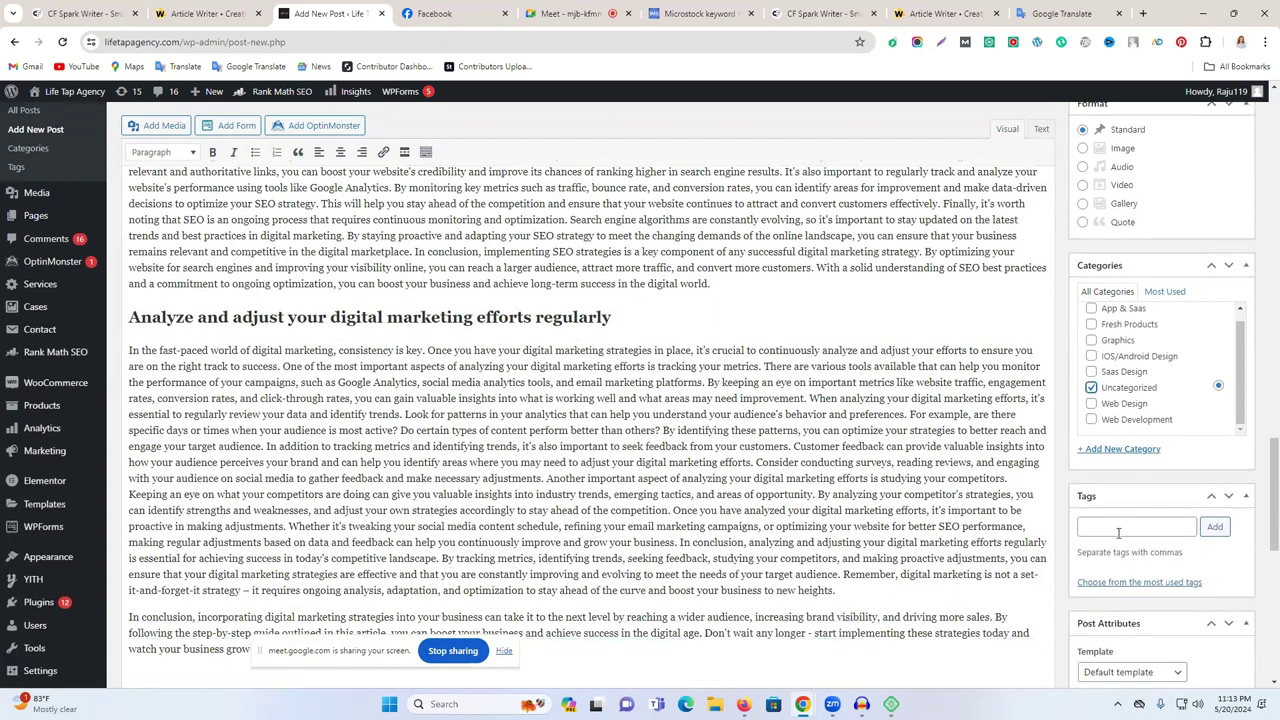
pyautogui.scroll(3, 475, 390)
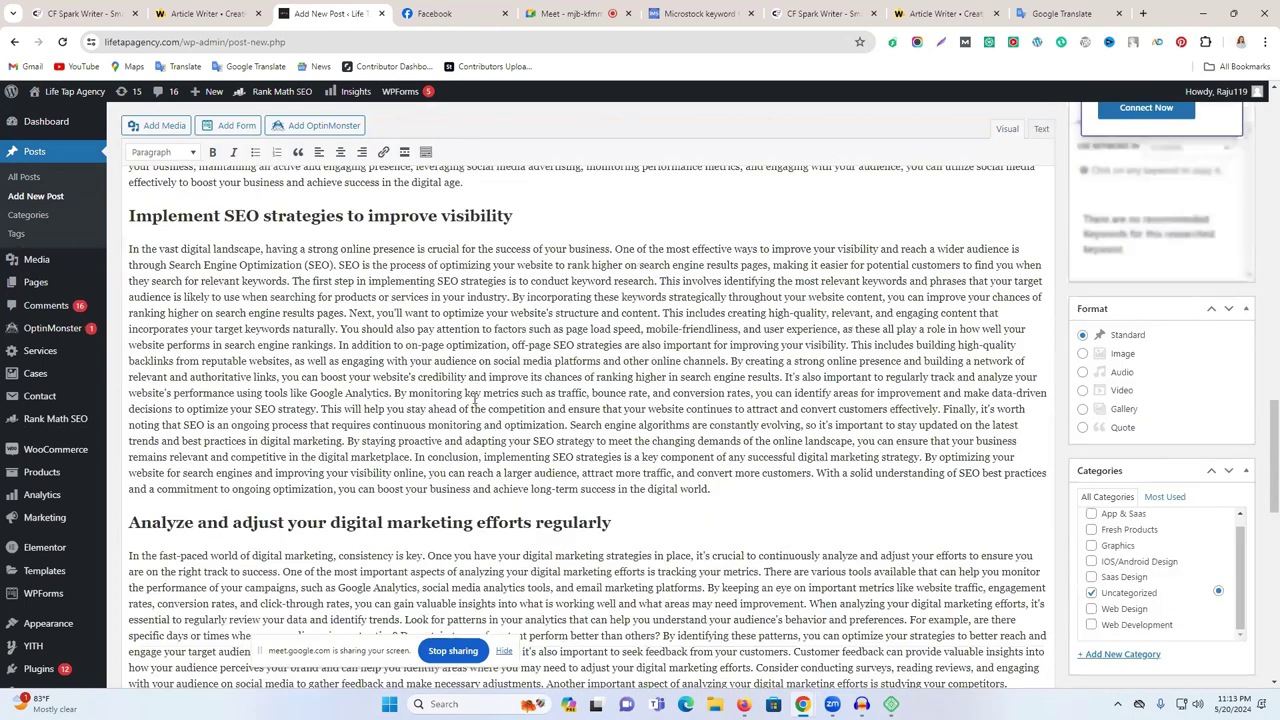
pyautogui.scroll(10, 475, 398)
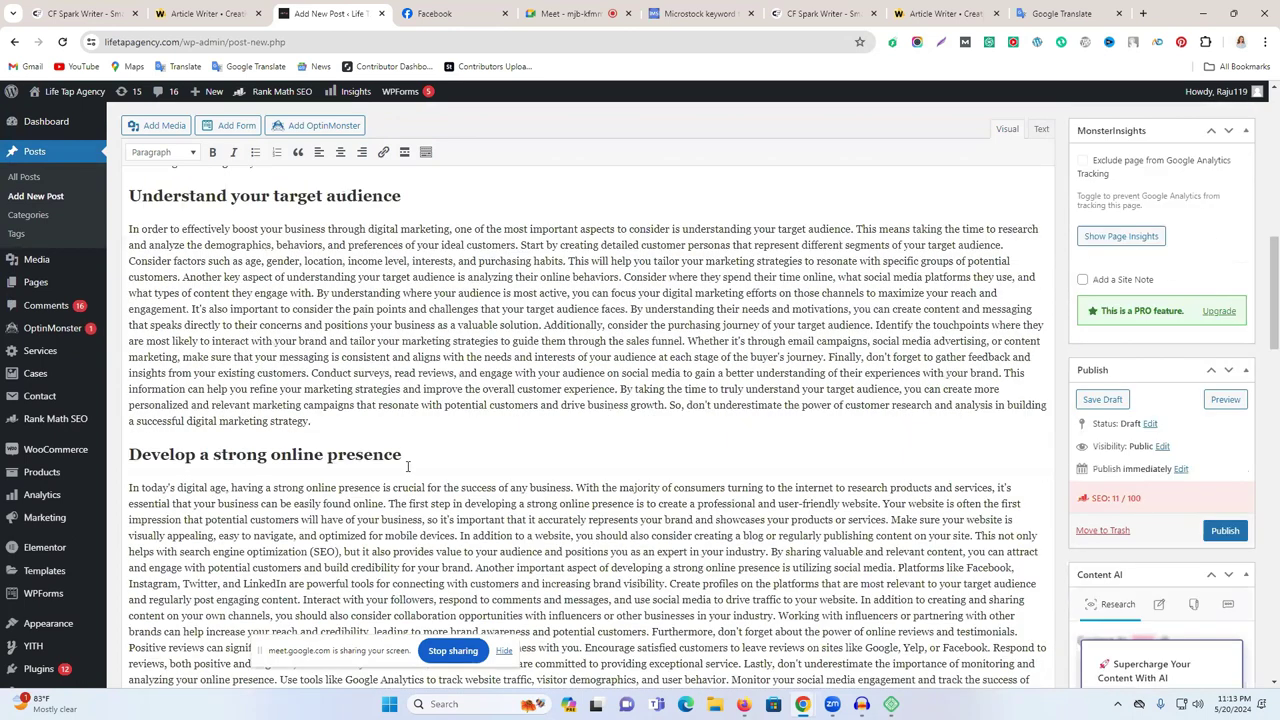
pyautogui.scroll(10, 407, 466)
pyautogui.moveTo(331, 466); pyautogui.dragTo(469, 466)
pyautogui.scroll(-4, 1236, 553)
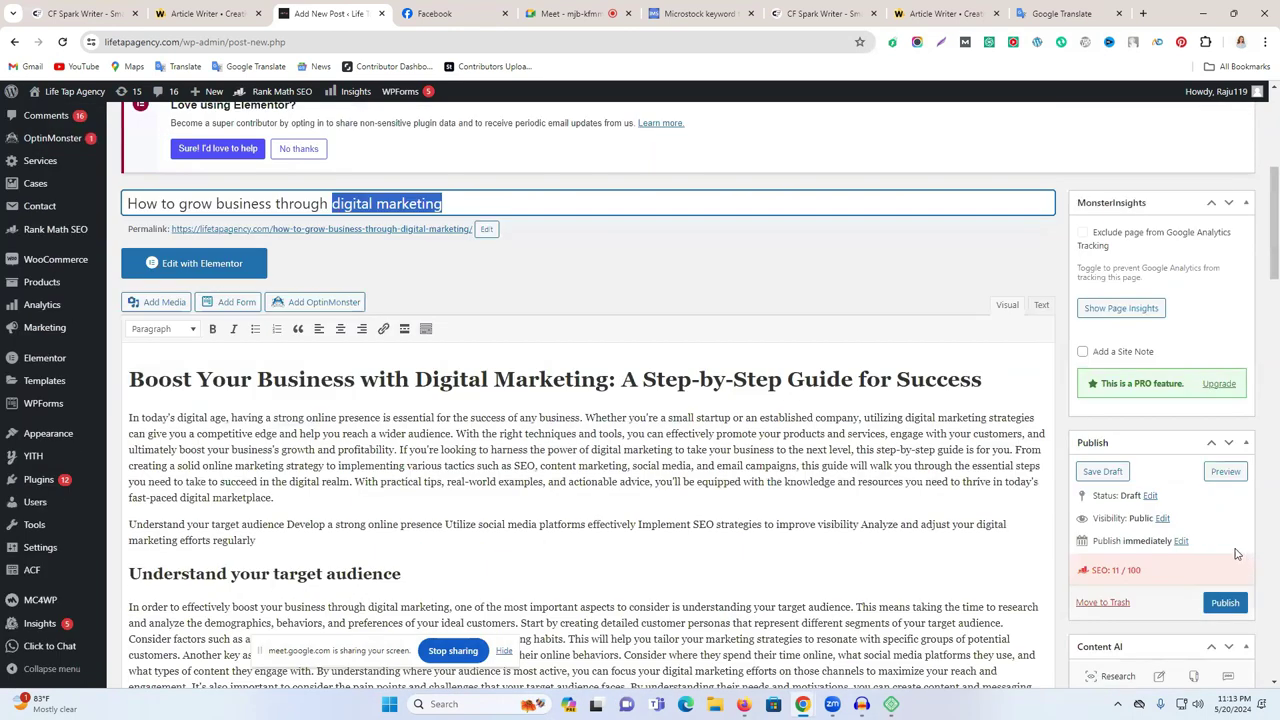
pyautogui.scroll(-4, 1170, 536)
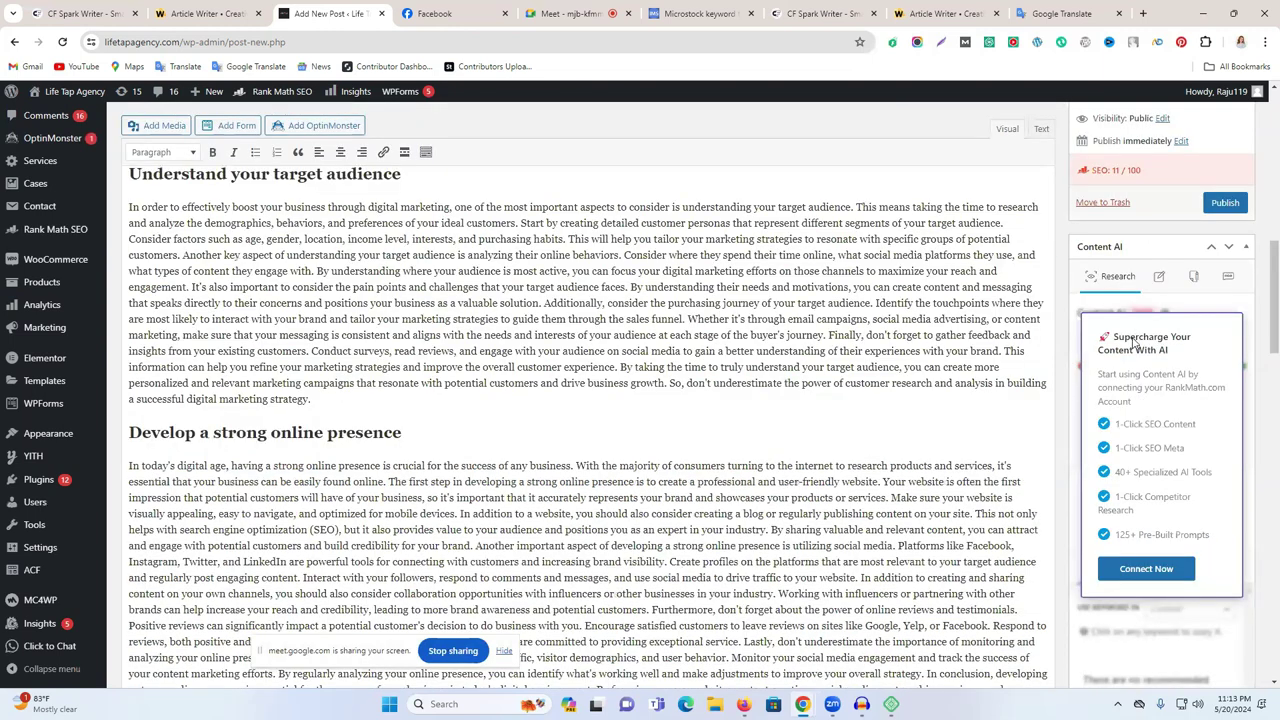
pyautogui.scroll(5, 1135, 305)
pyautogui.scroll(-4, 1150, 400)
pyautogui.scroll(-4, 1155, 410)
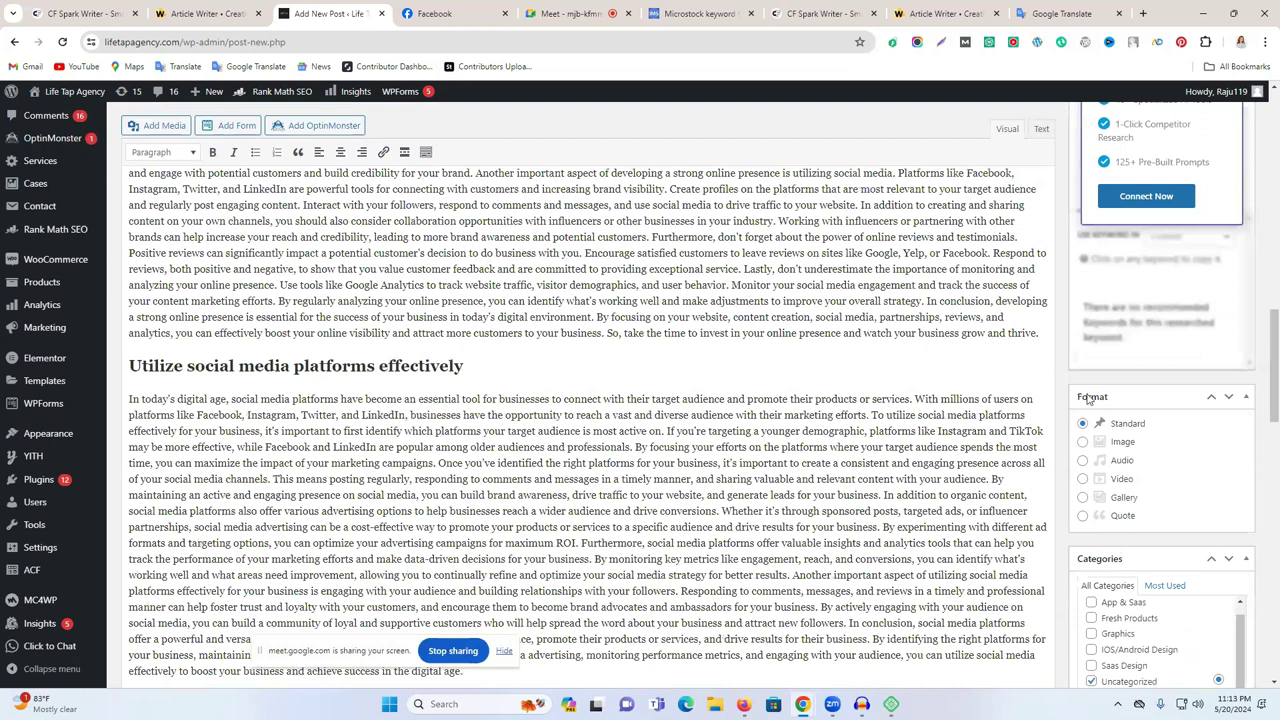
pyautogui.scroll(-5, 1095, 380)
pyautogui.click(1108, 326)
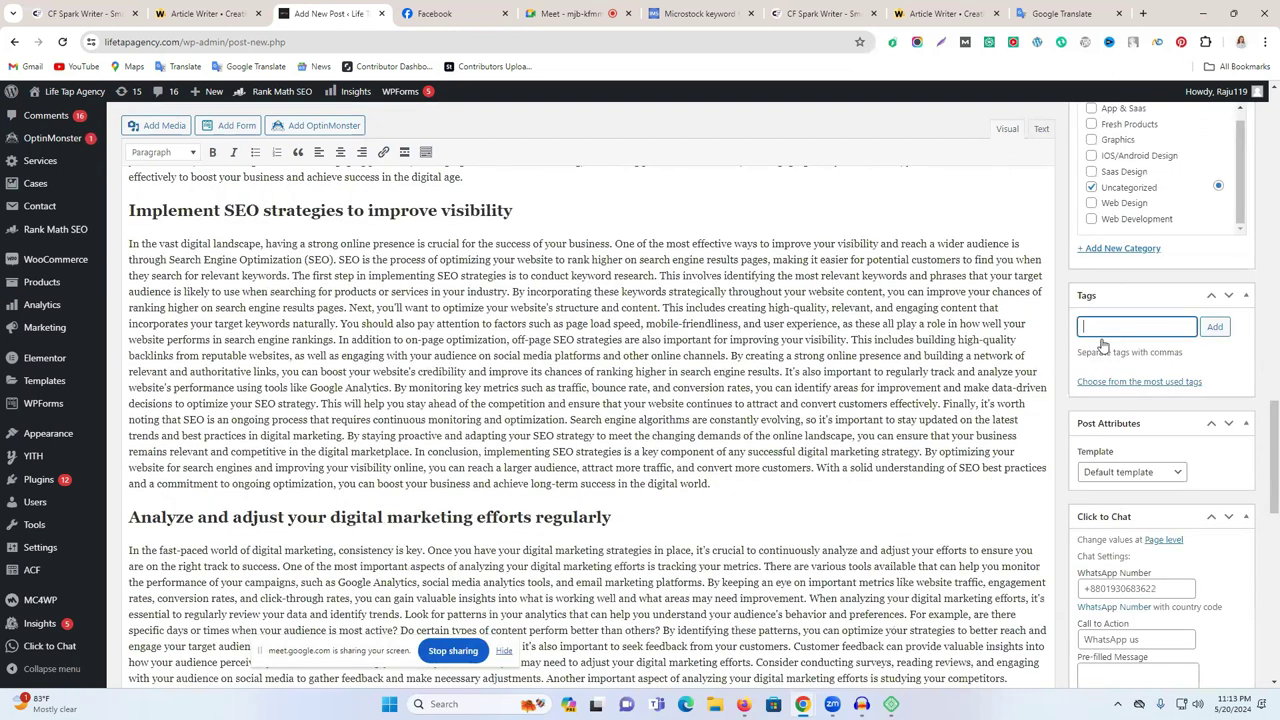
pyautogui.press('Down')
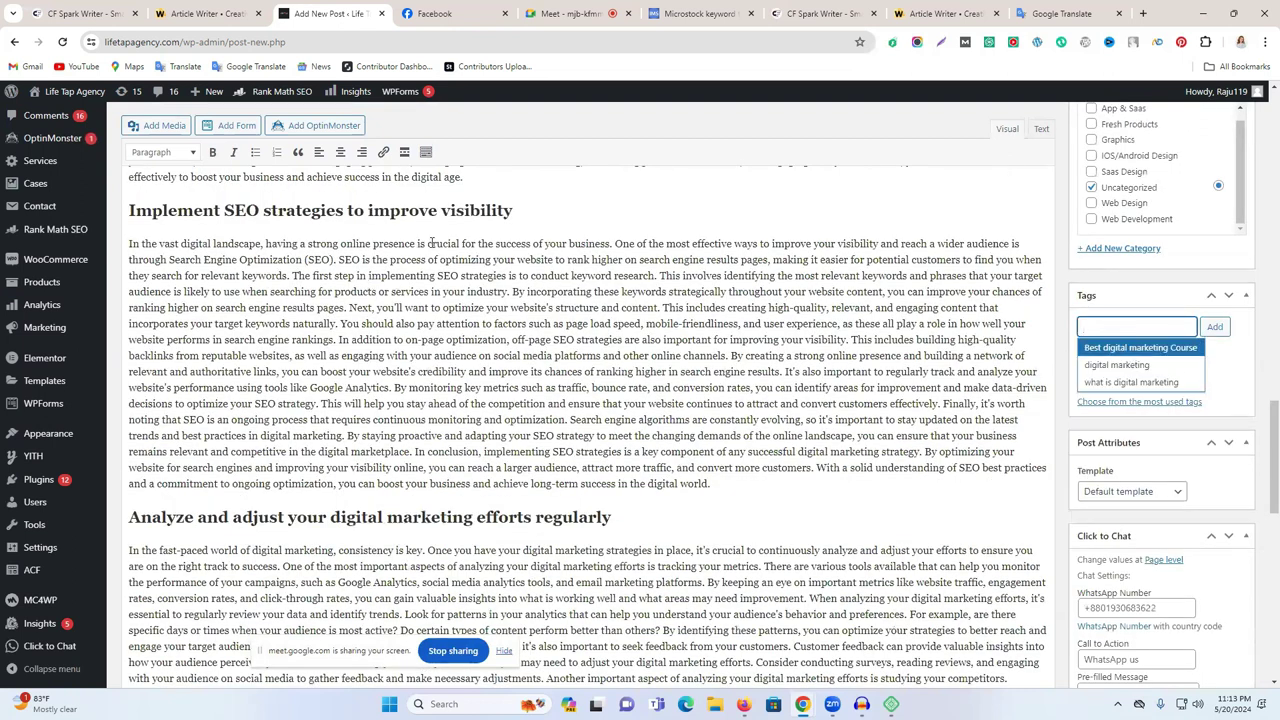
# Step: Copy the article title from Spark Writer and add "Boost Your Business with Digital Marketing: A Step-by-Step Guide for Success" as a post tag
pyautogui.click(229, 14)
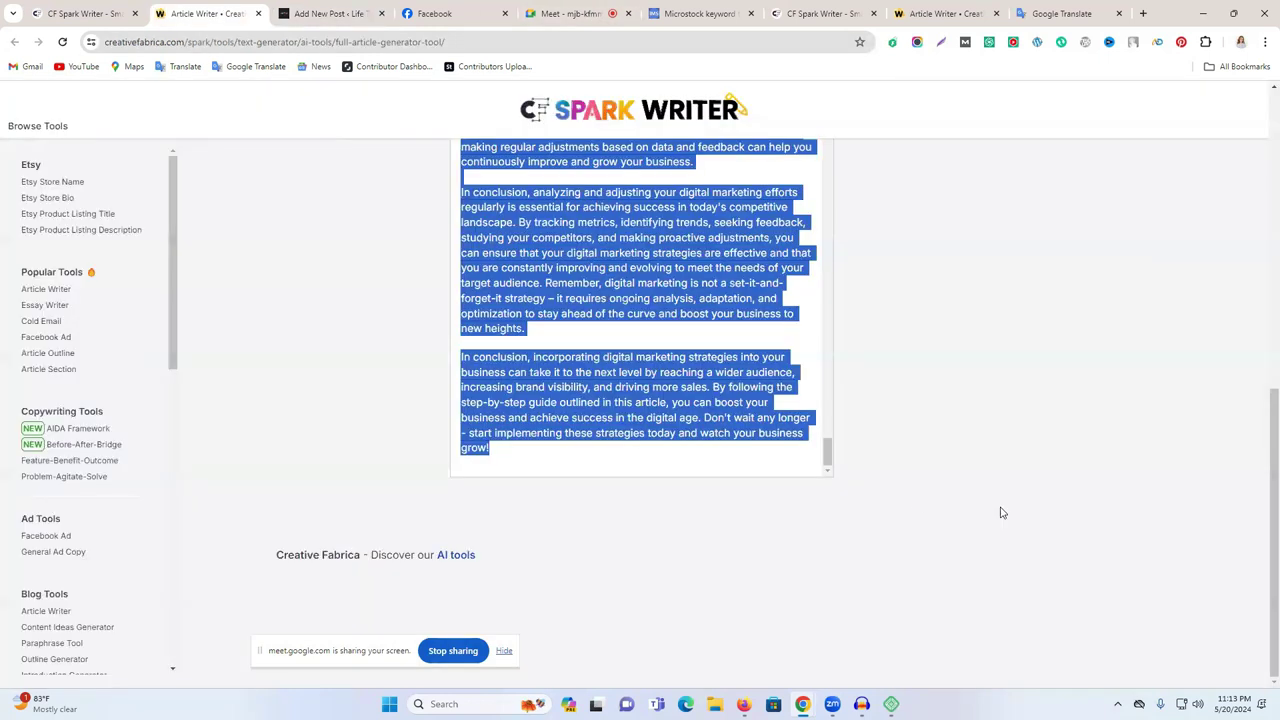
pyautogui.scroll(10, 1003, 513)
pyautogui.tripleClick(540, 150)
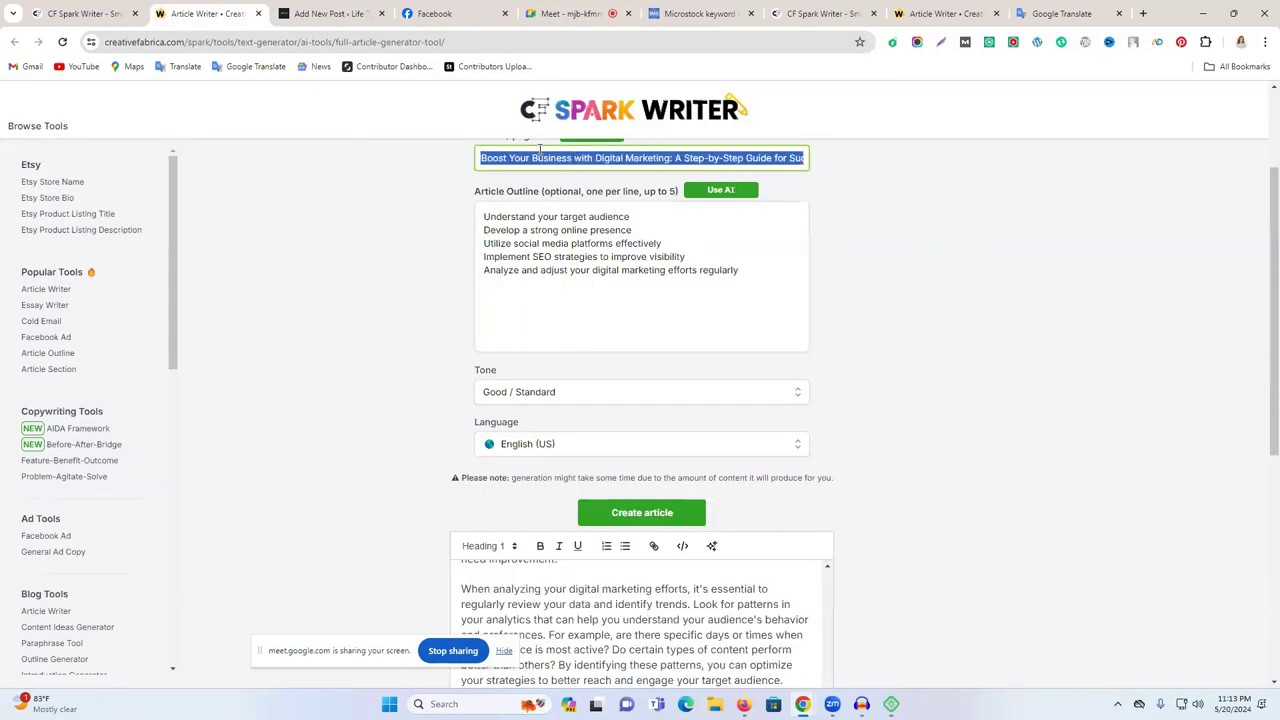
pyautogui.click(362, 11)
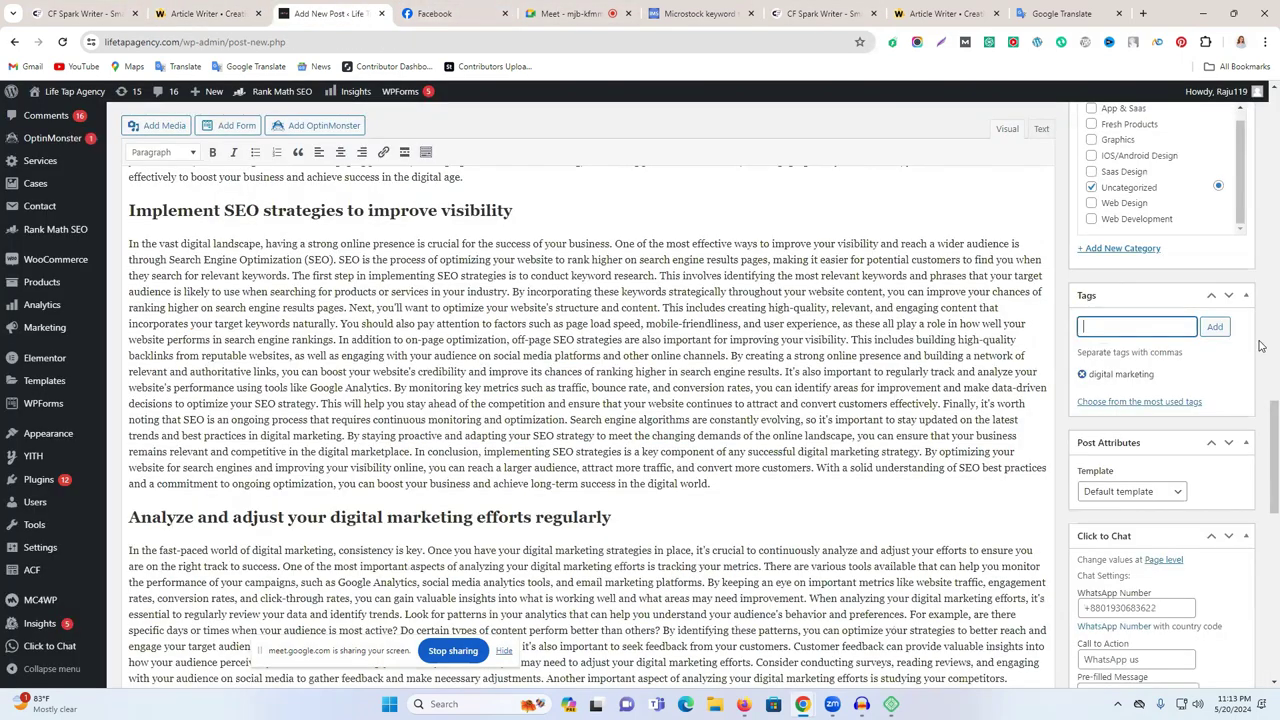
pyautogui.click(1127, 332)
pyautogui.hotkey('ctrl', 'v')
pyautogui.press('Return')
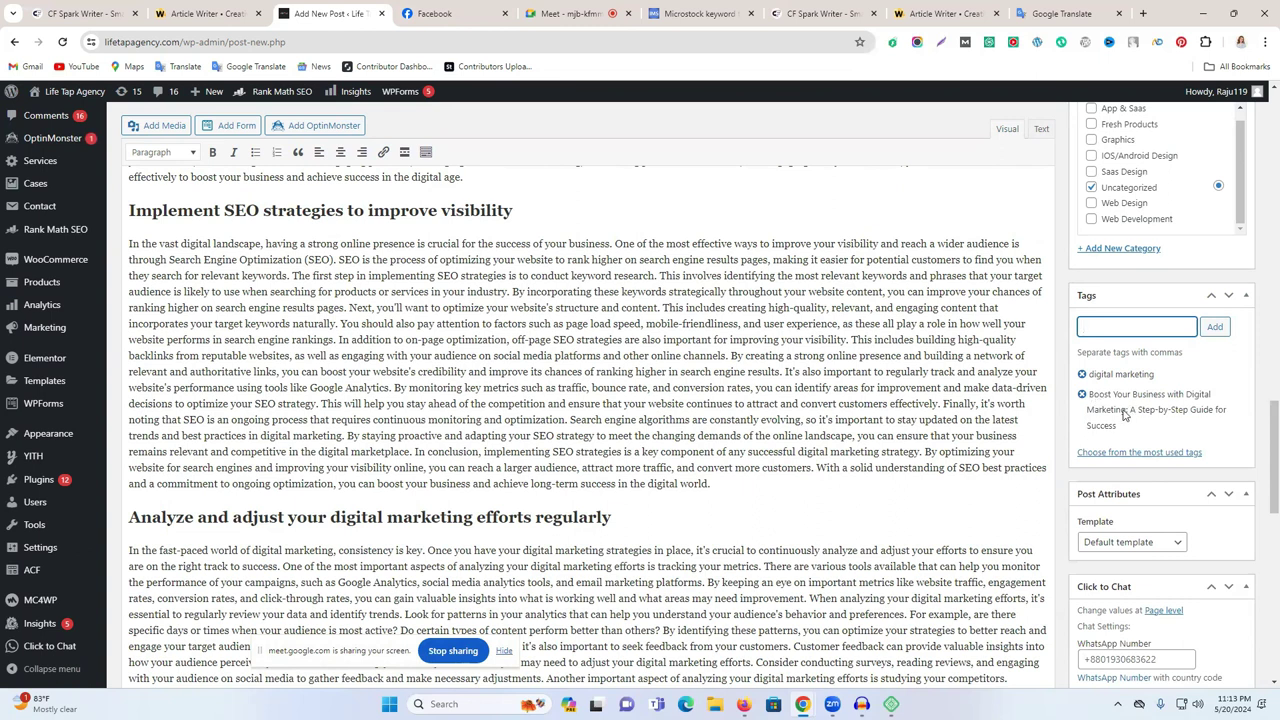
# Step: Add the shorter tag "Boost Your Business with Digital Marketing", copied from the existing long tag
pyautogui.moveTo(1127, 413); pyautogui.dragTo(1092, 399)
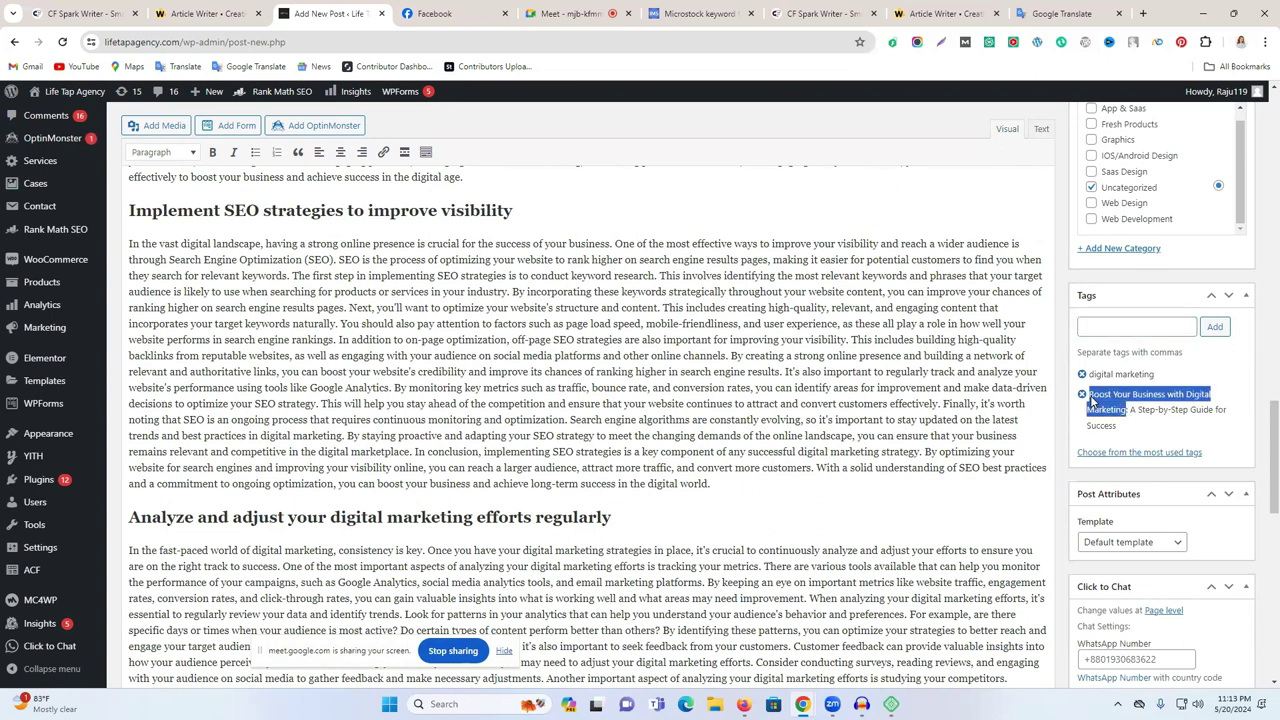
pyautogui.hotkey('ctrl', 'c')
pyautogui.click(1103, 318)
pyautogui.hotkey('ctrl', 'v')
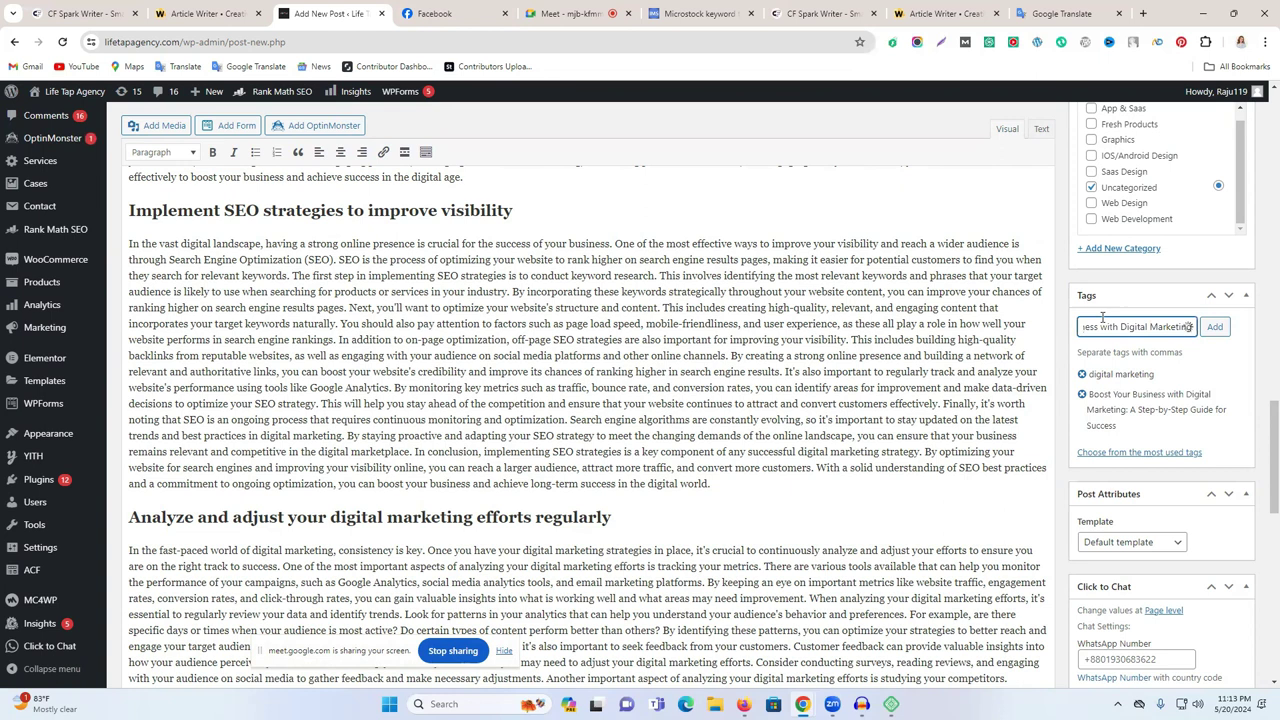
pyautogui.press('Return')
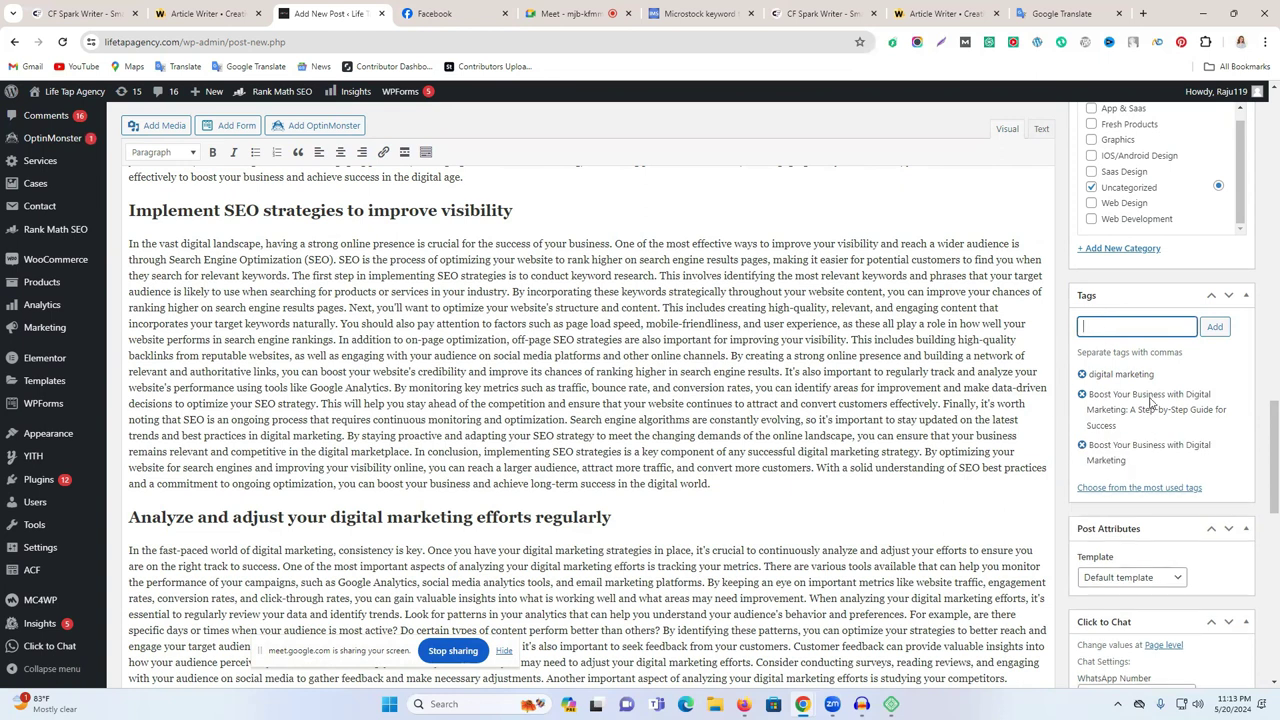
# Step: Review the Rank Math SEO checks below the article, including the Additional section, and the SEO score in the post's publish settings
pyautogui.scroll(-2, 1043, 398)
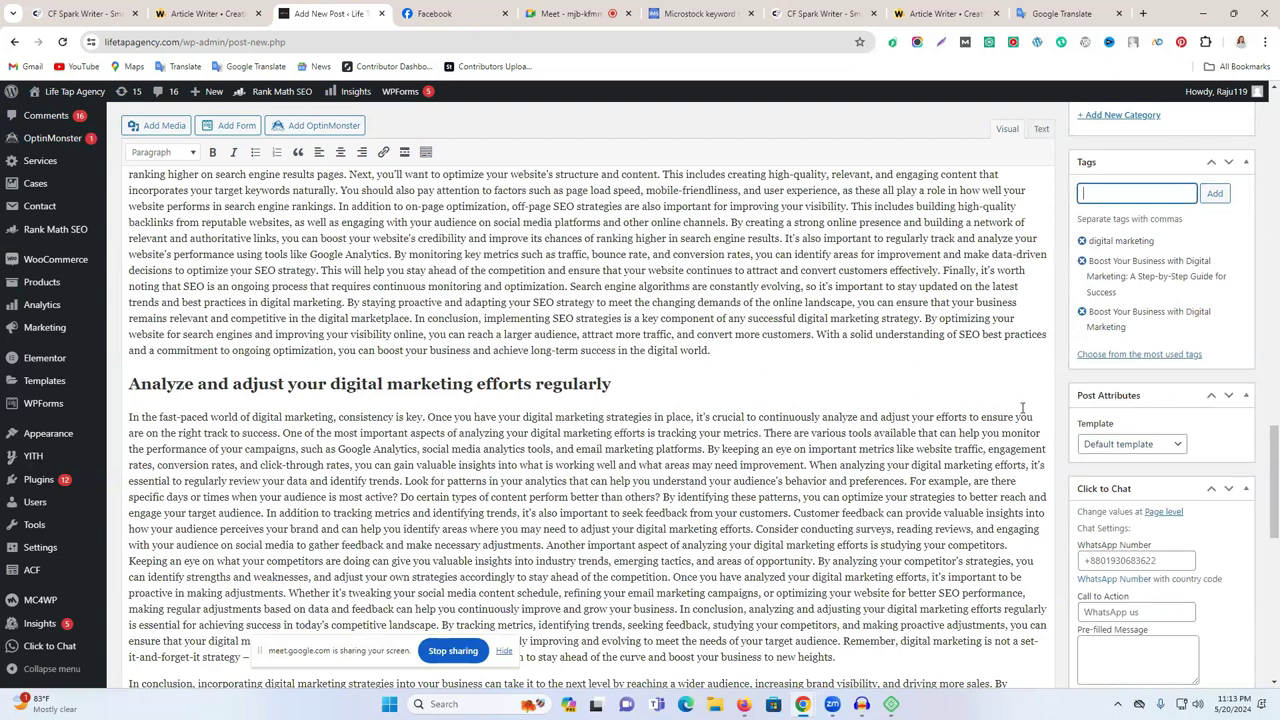
pyautogui.scroll(-3, 1020, 410)
pyautogui.scroll(-2, 530, 437)
pyautogui.scroll(-4, 237, 423)
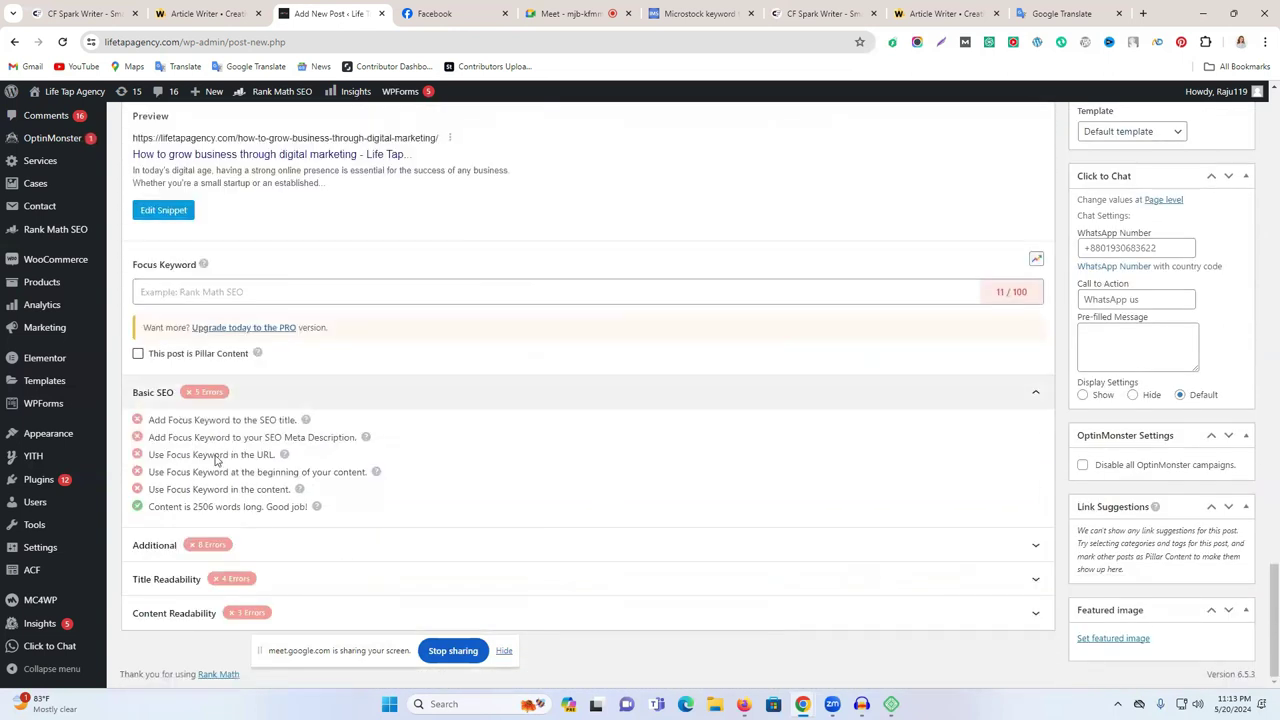
pyautogui.click(168, 553)
pyautogui.scroll(-1, 700, 529)
pyautogui.scroll(6, 887, 509)
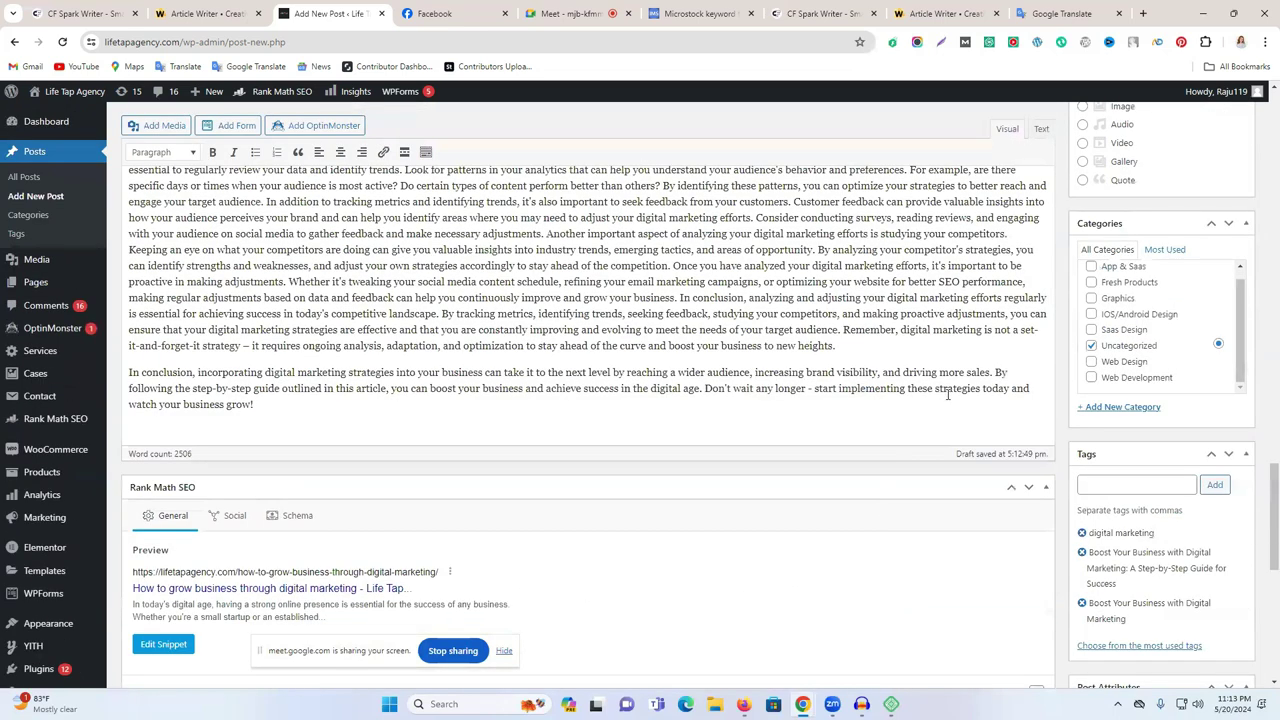
pyautogui.scroll(10, 948, 394)
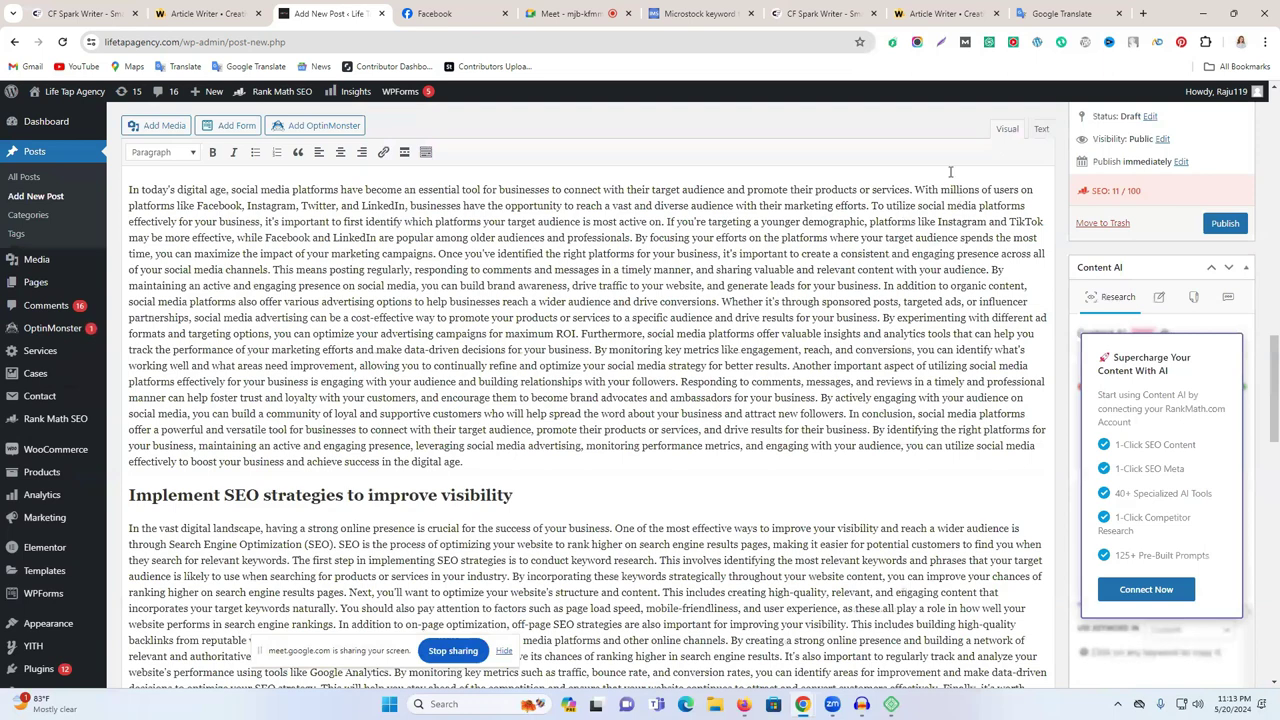
pyautogui.scroll(2, 950, 172)
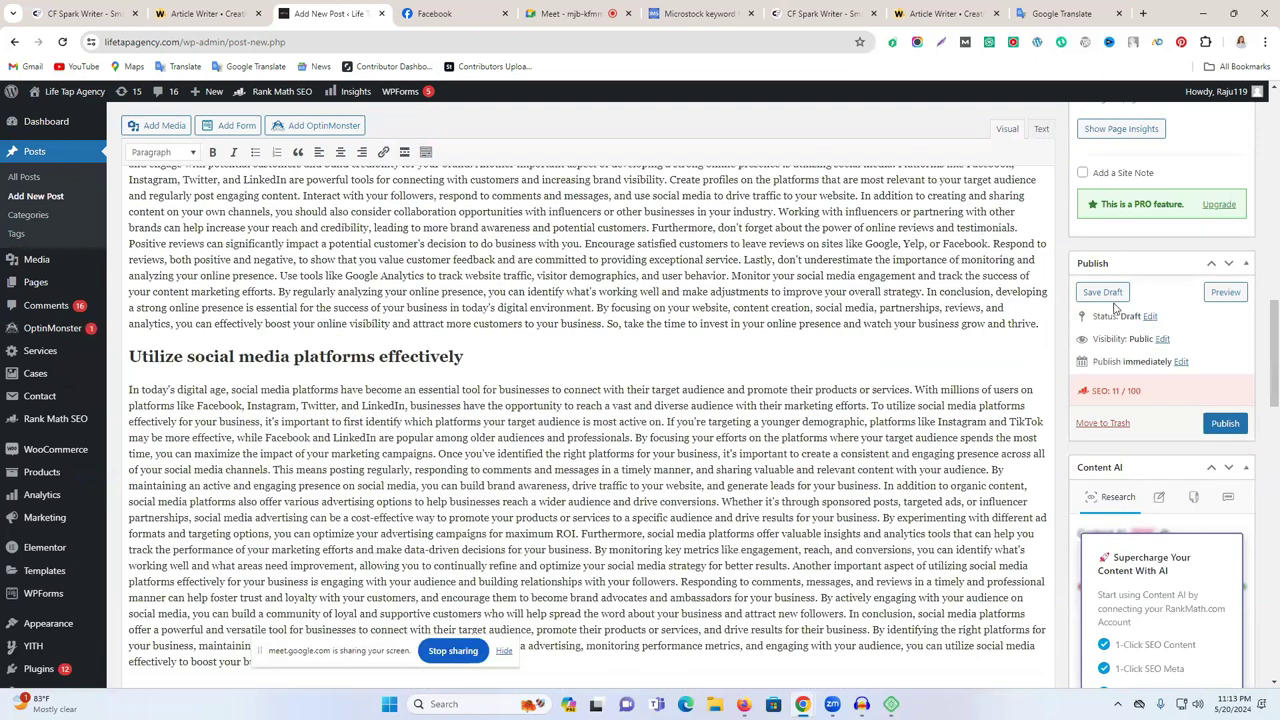
pyautogui.tripleClick(1155, 399)
# Step: Replace the Rank Math snippet title with "How to grow business through digital marketing", copied from the SEO keywords in Spark Writer
pyautogui.scroll(-10, 539, 449)
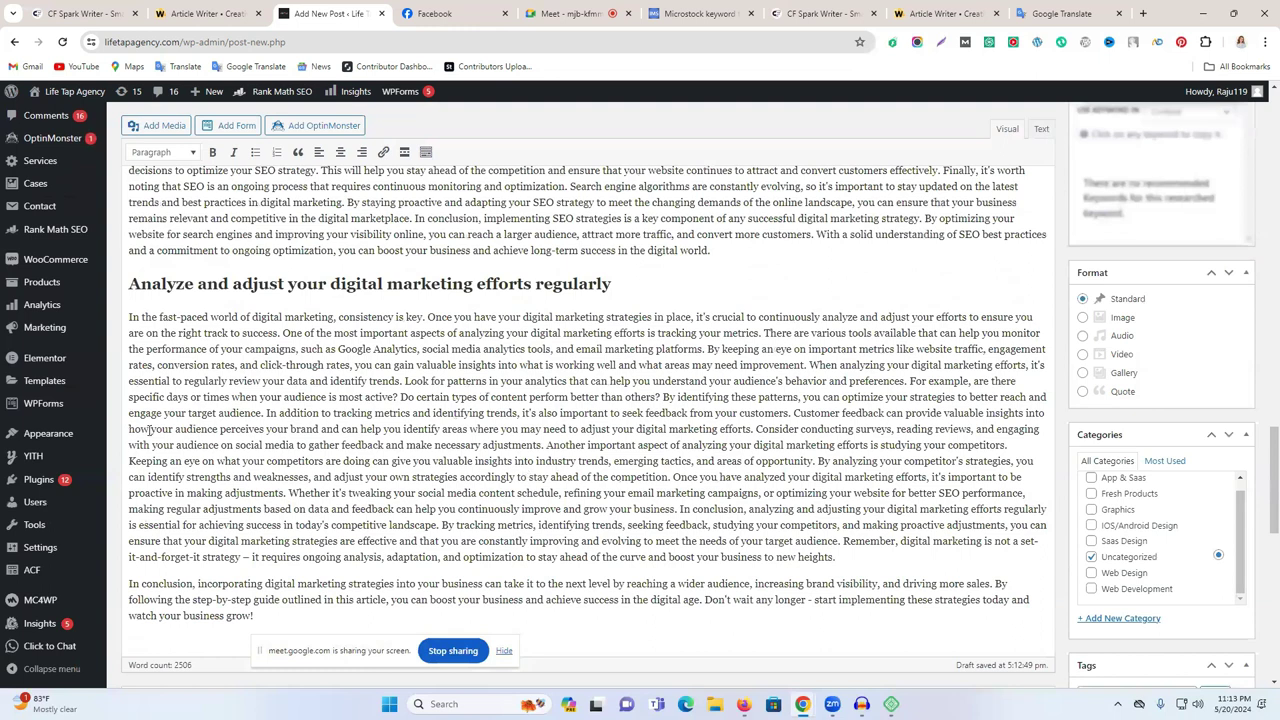
pyautogui.scroll(-5, 148, 430)
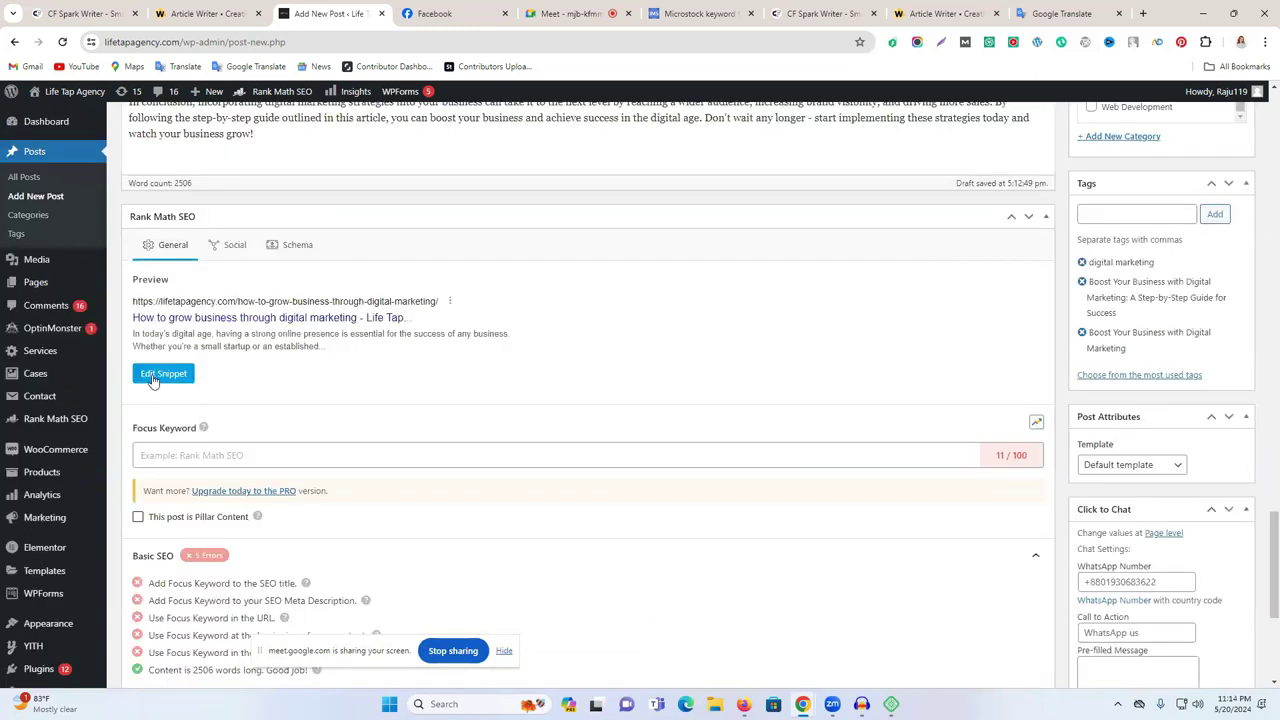
pyautogui.click(161, 374)
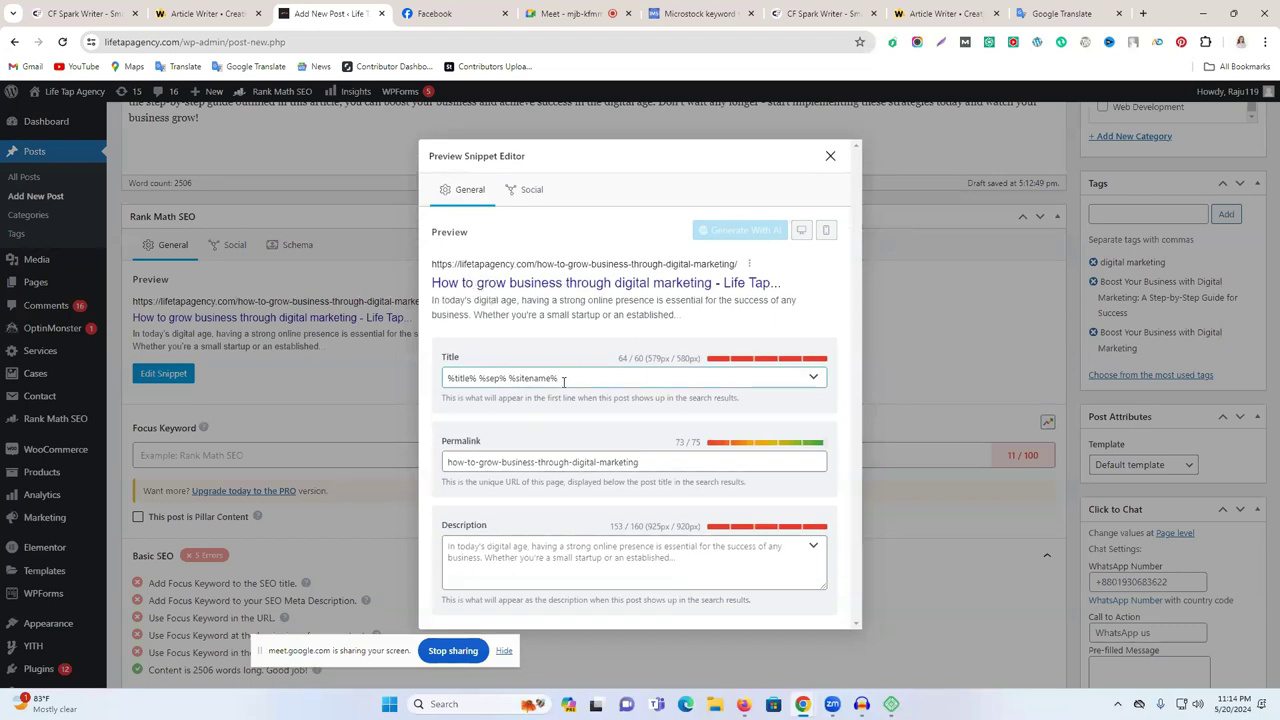
pyautogui.moveTo(463, 378); pyautogui.dragTo(586, 378)
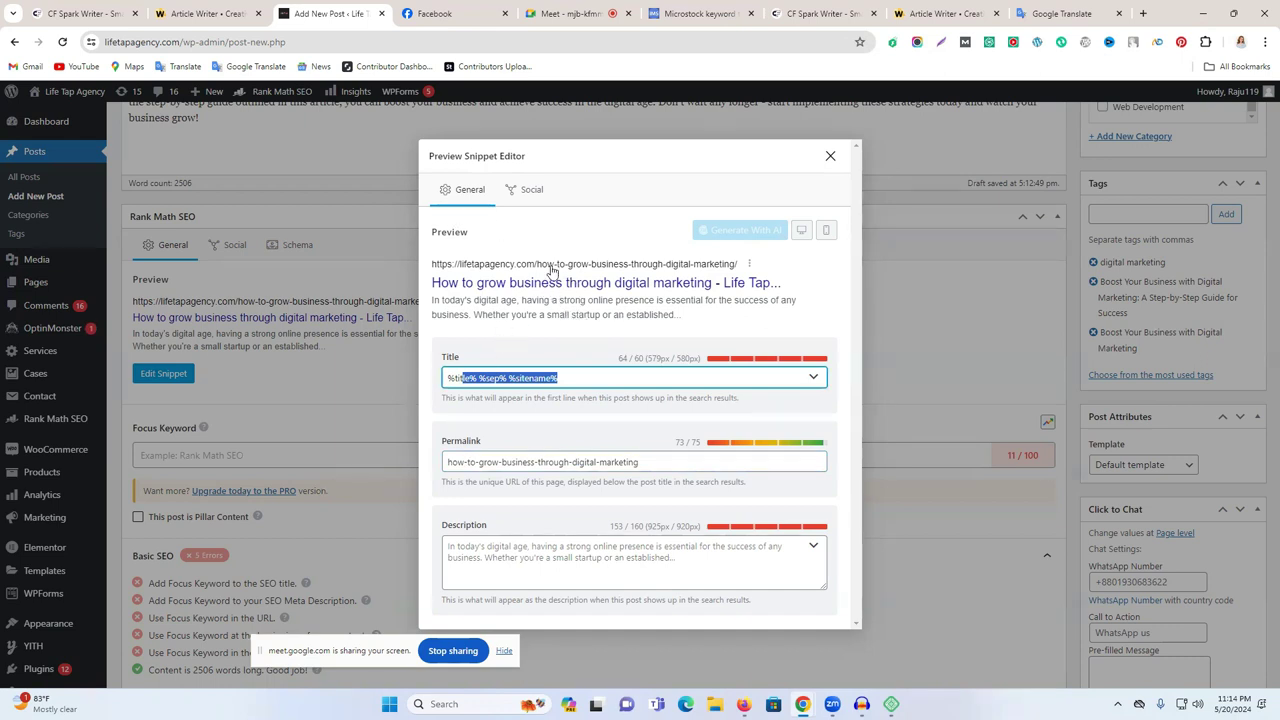
pyautogui.click(202, 10)
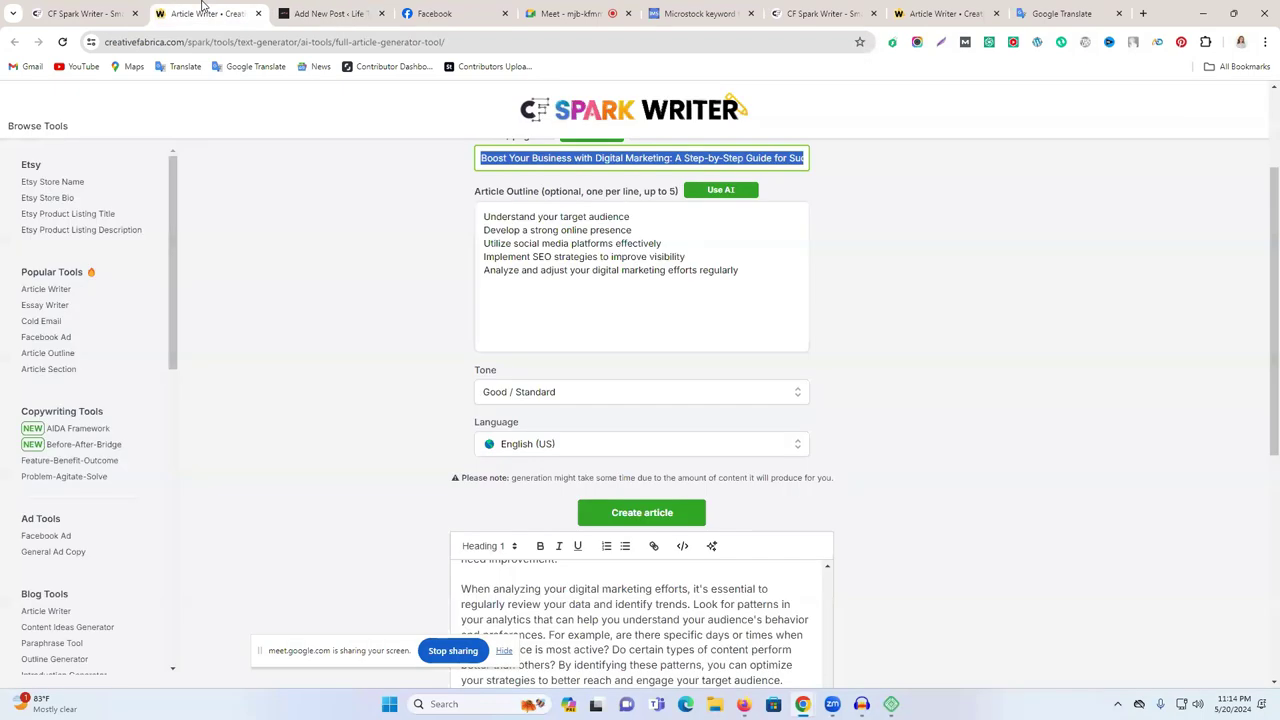
pyautogui.scroll(2, 529, 326)
pyautogui.tripleClick(556, 262)
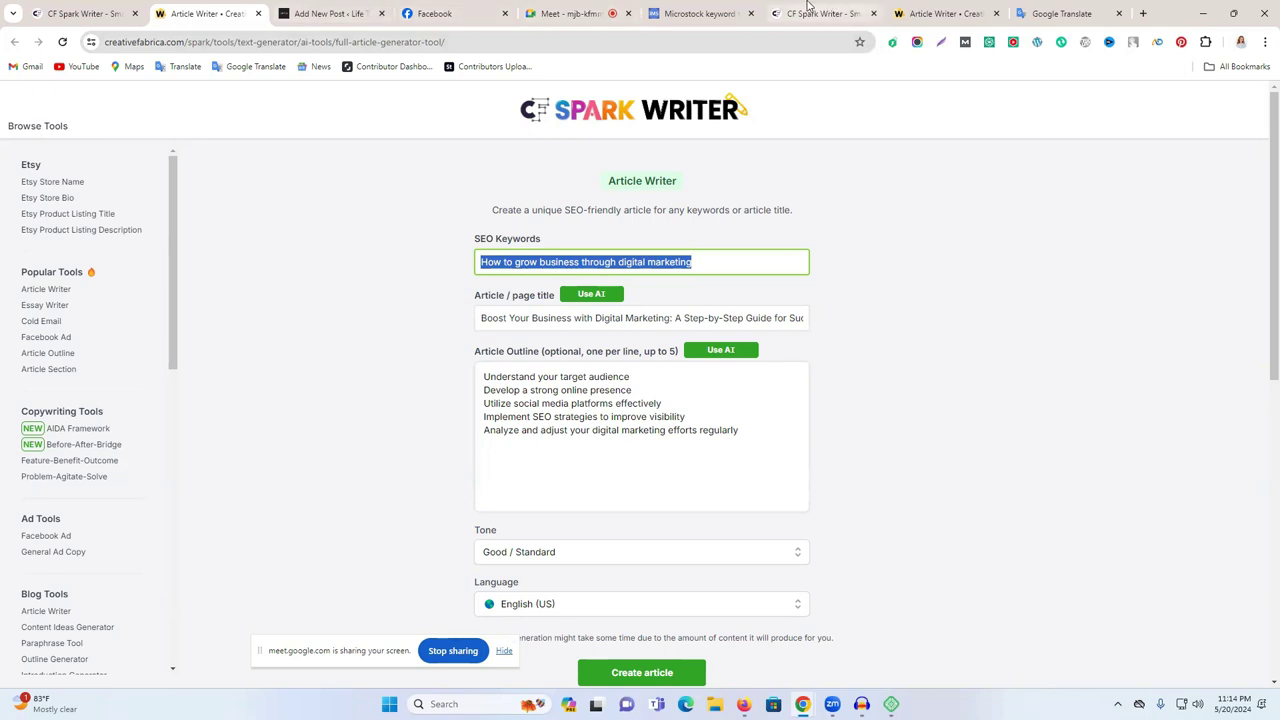
pyautogui.click(385, 6)
pyautogui.tripleClick(528, 386)
pyautogui.hotkey('ctrl', 'v')
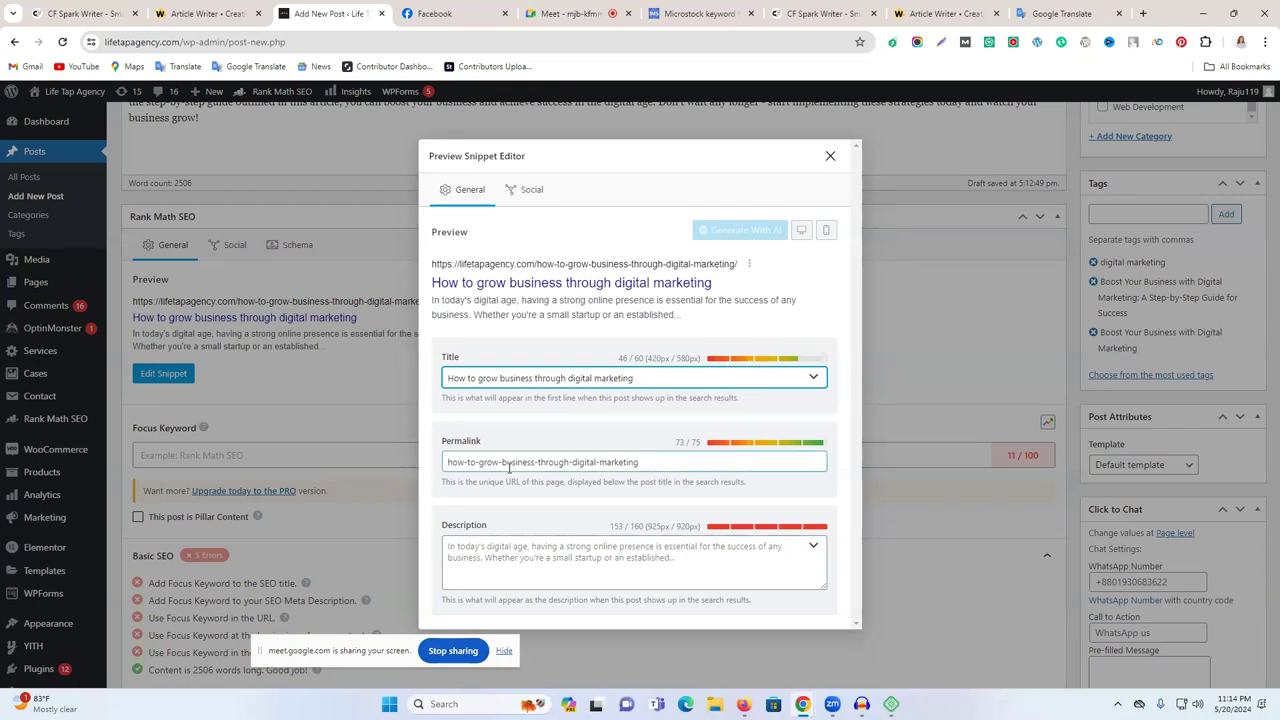
# Step: Replace the snippet permalink with "digital-marketing", reusing the words "digital marketing" from the snippet title
pyautogui.moveTo(567, 377); pyautogui.dragTo(650, 375)
pyautogui.tripleClick(492, 460)
pyautogui.hotkey('ctrl', 'v')
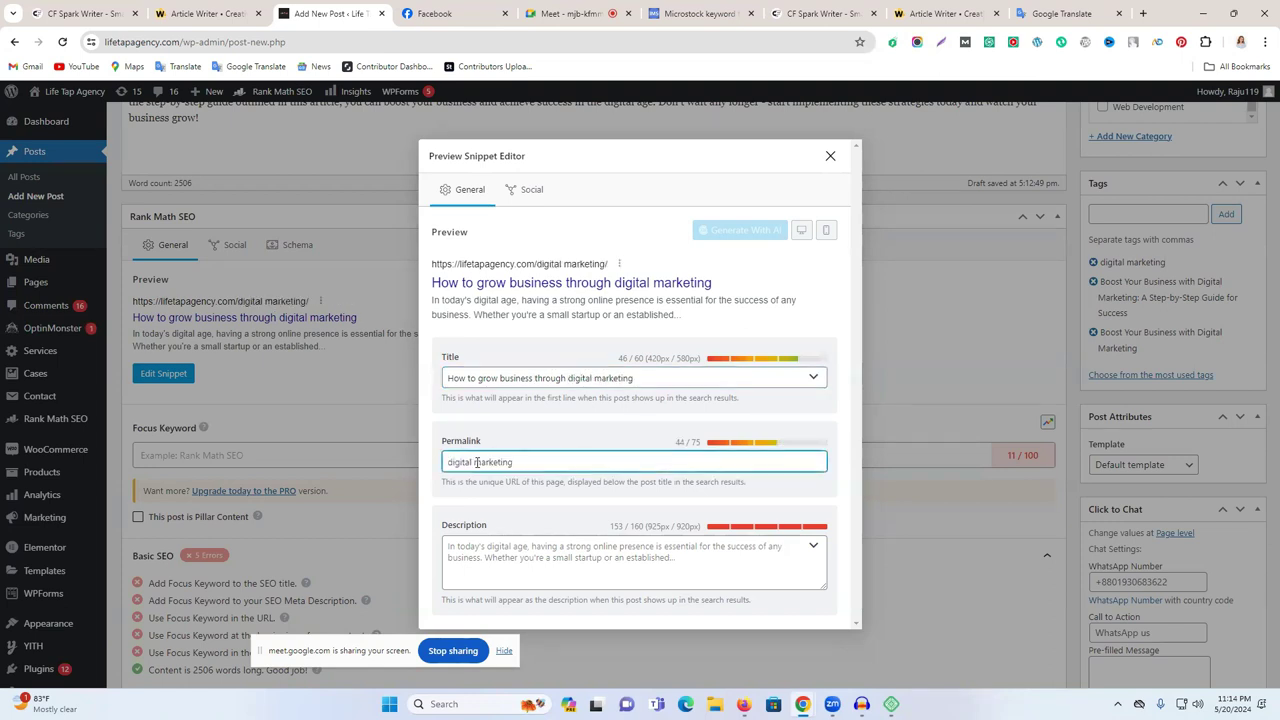
pyautogui.press('BackSpace')
pyautogui.write('-')
pyautogui.click(509, 552)
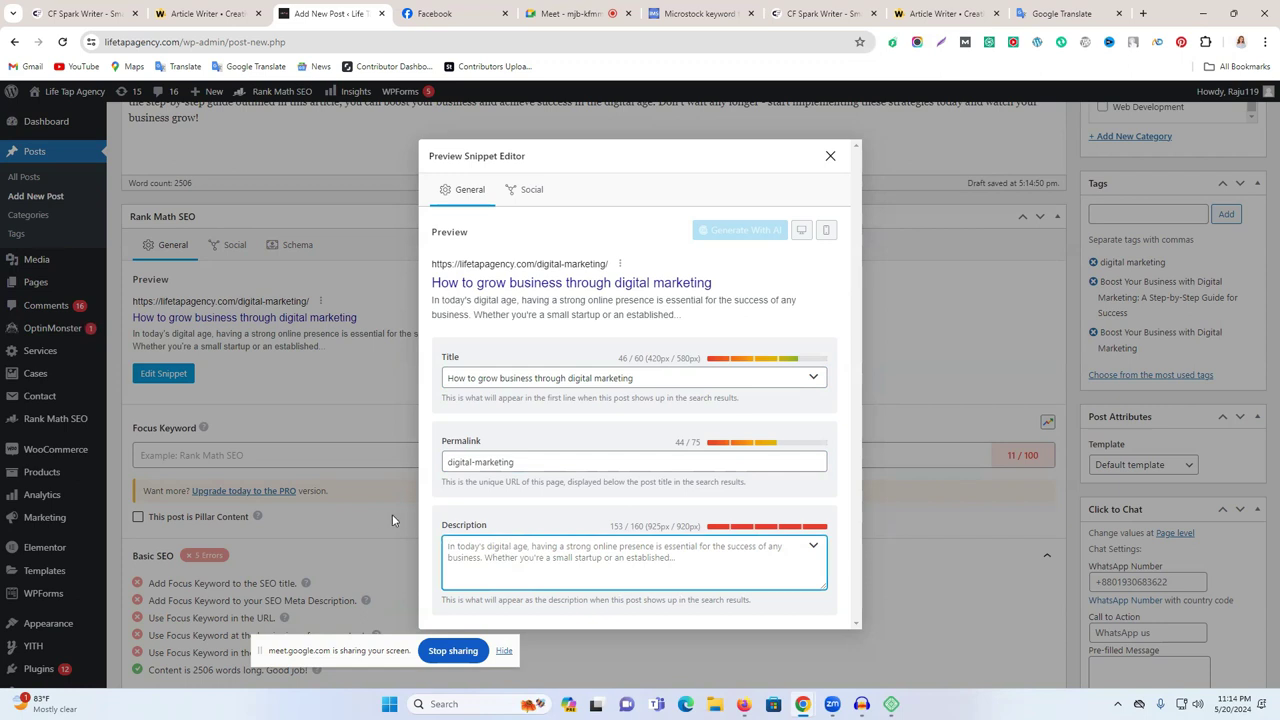
# Step: Try "digital marketing" from the snippet title as the snippet description and clear it again
pyautogui.moveTo(450, 531); pyautogui.dragTo(504, 532)
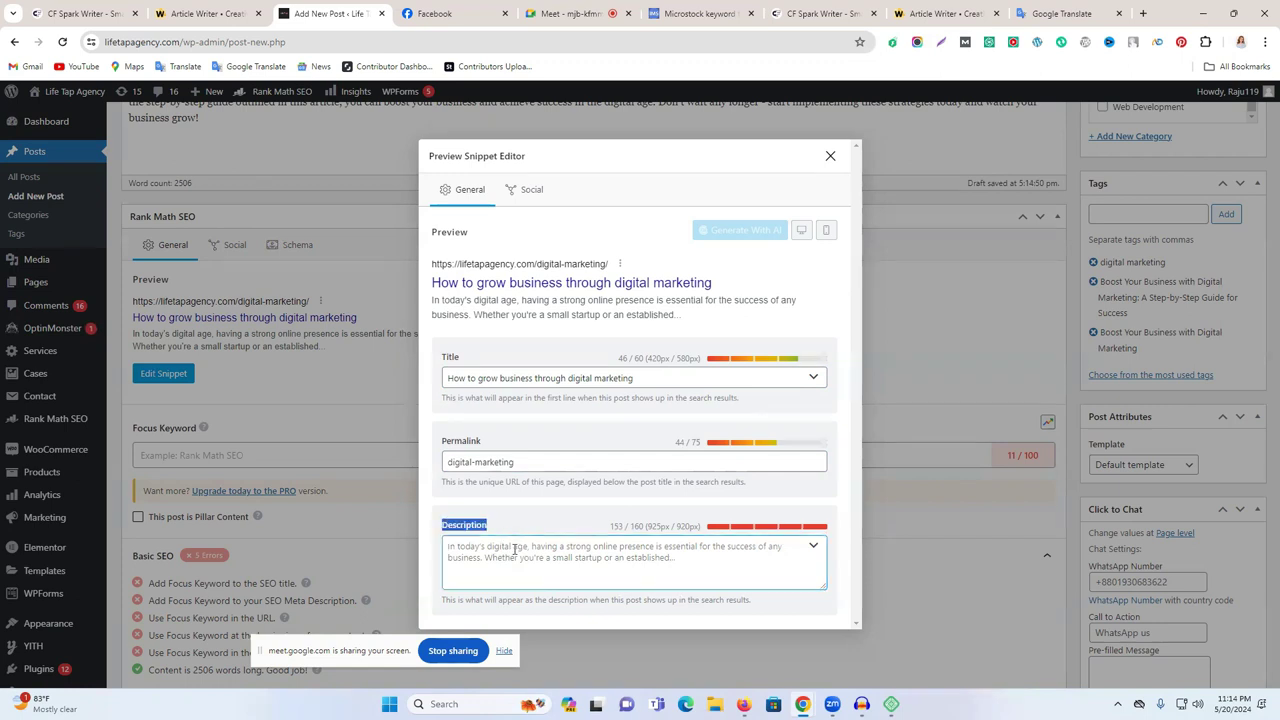
pyautogui.click(441, 549)
pyautogui.moveTo(634, 378); pyautogui.dragTo(566, 378)
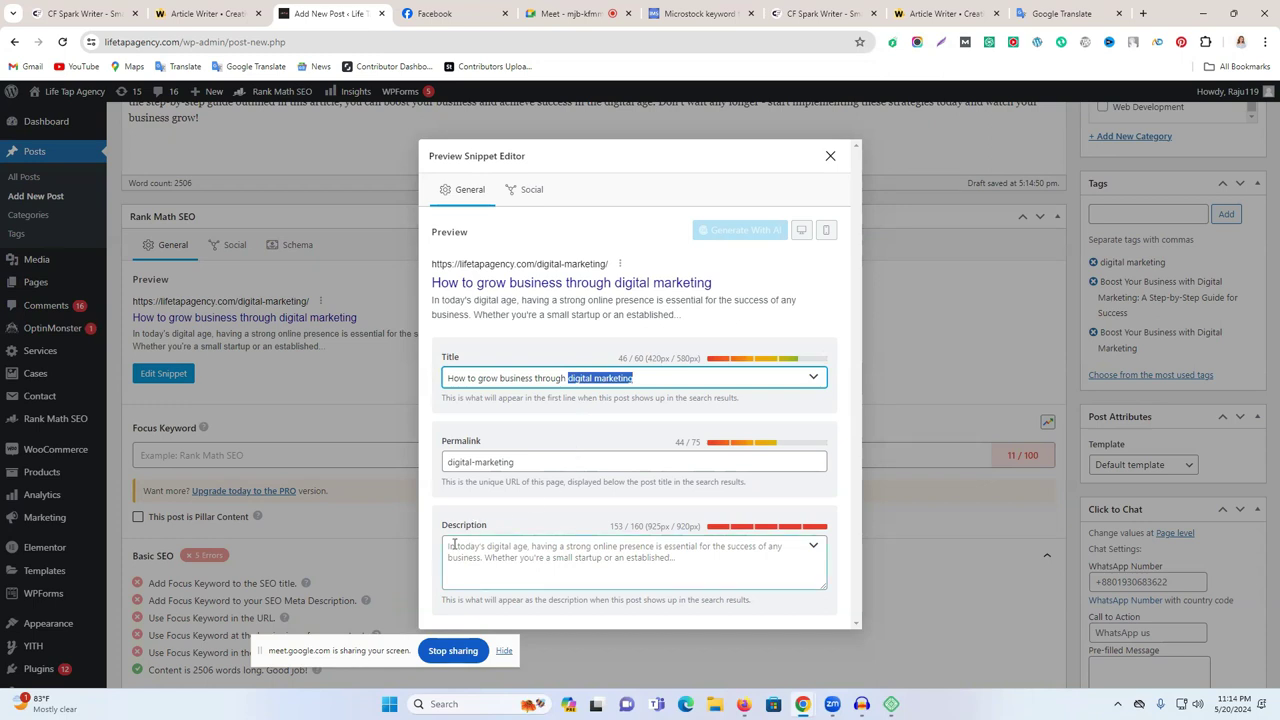
pyautogui.click(446, 545)
pyautogui.hotkey('ctrl', 'v')
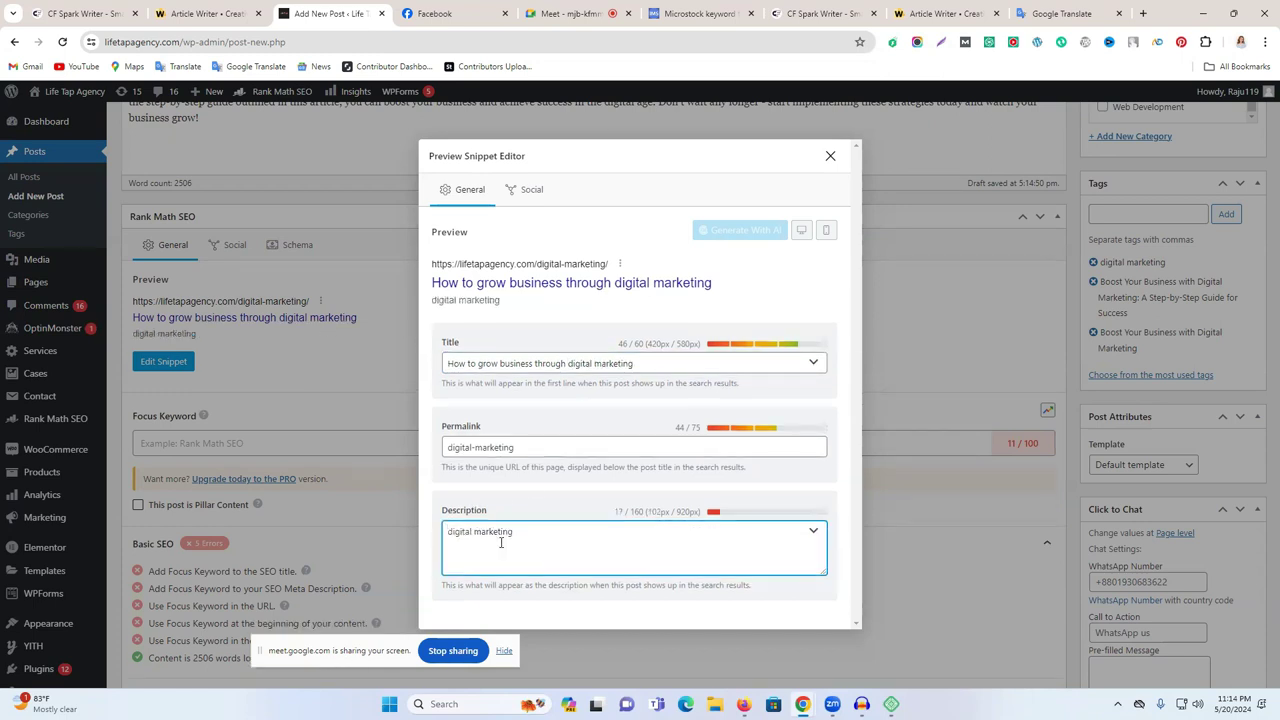
pyautogui.hotkey('ctrl', 'a')
pyautogui.press('BackSpace')
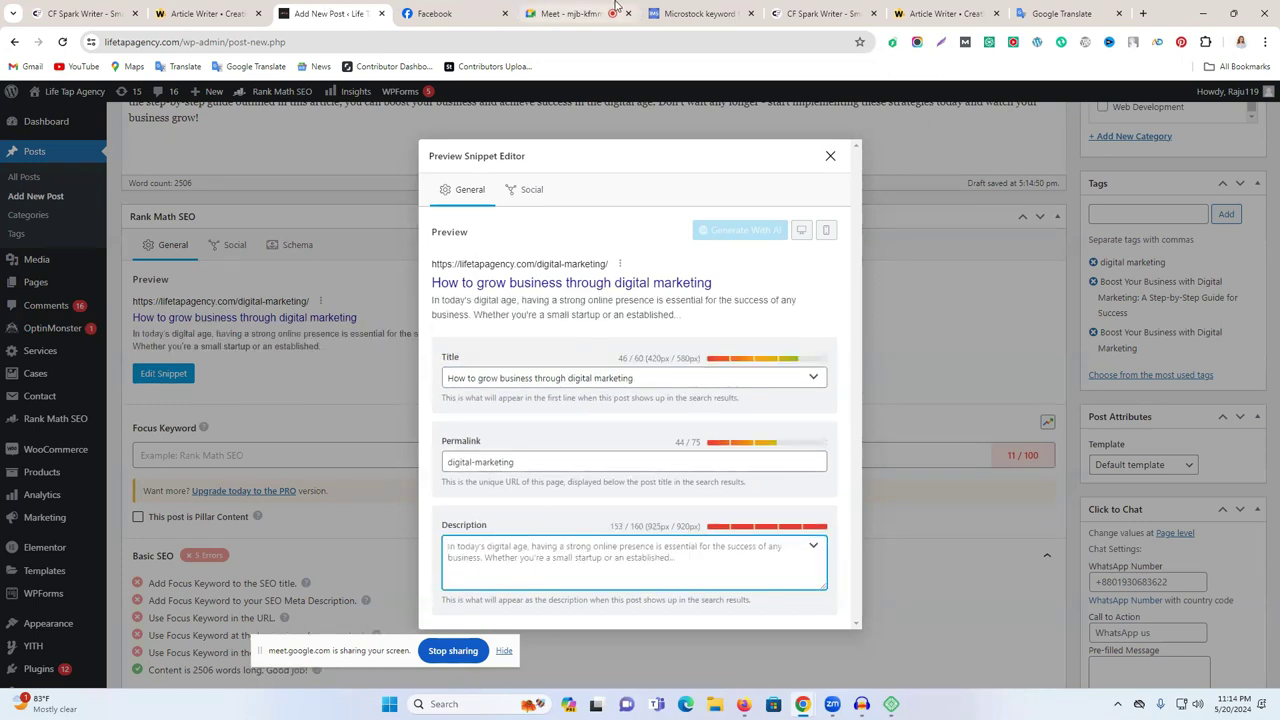
# Step: Switch to Spark Writer and insert "digital marketing," at the start of the generated article's first paragraph
pyautogui.click(205, 13)
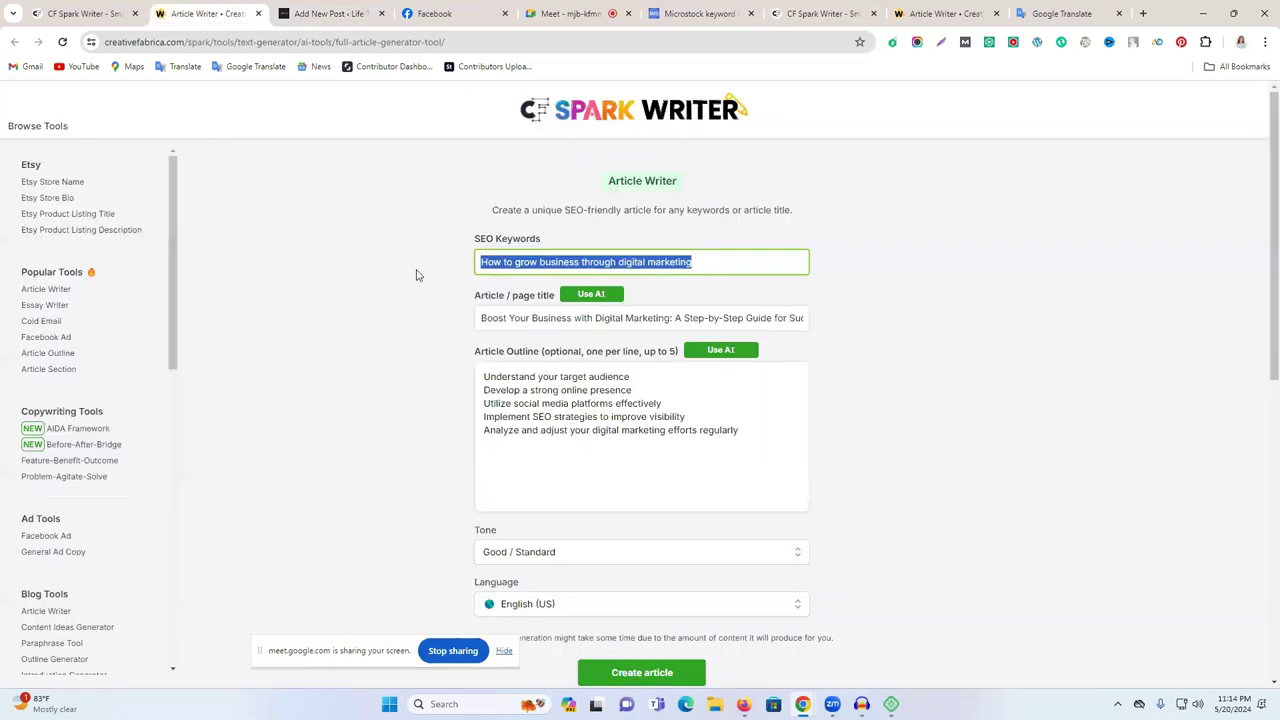
pyautogui.scroll(-3, 519, 434)
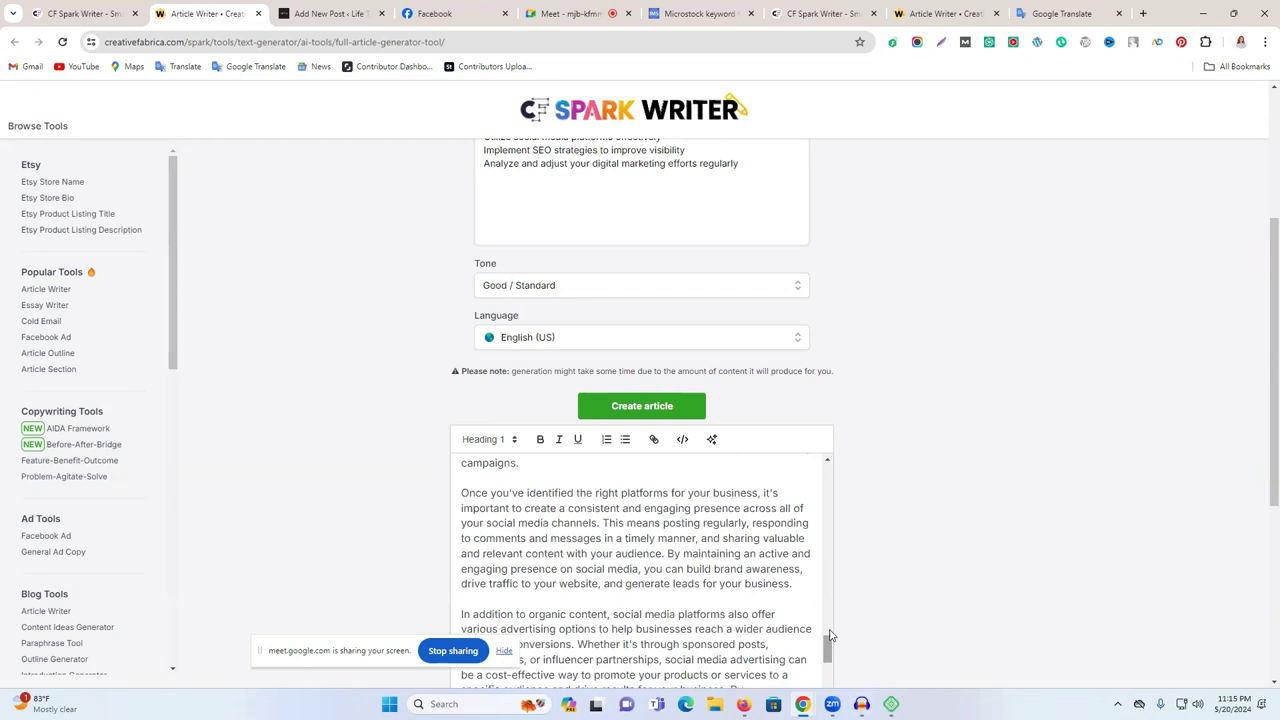
pyautogui.moveTo(831, 646); pyautogui.dragTo(830, 447)
pyautogui.click(460, 570)
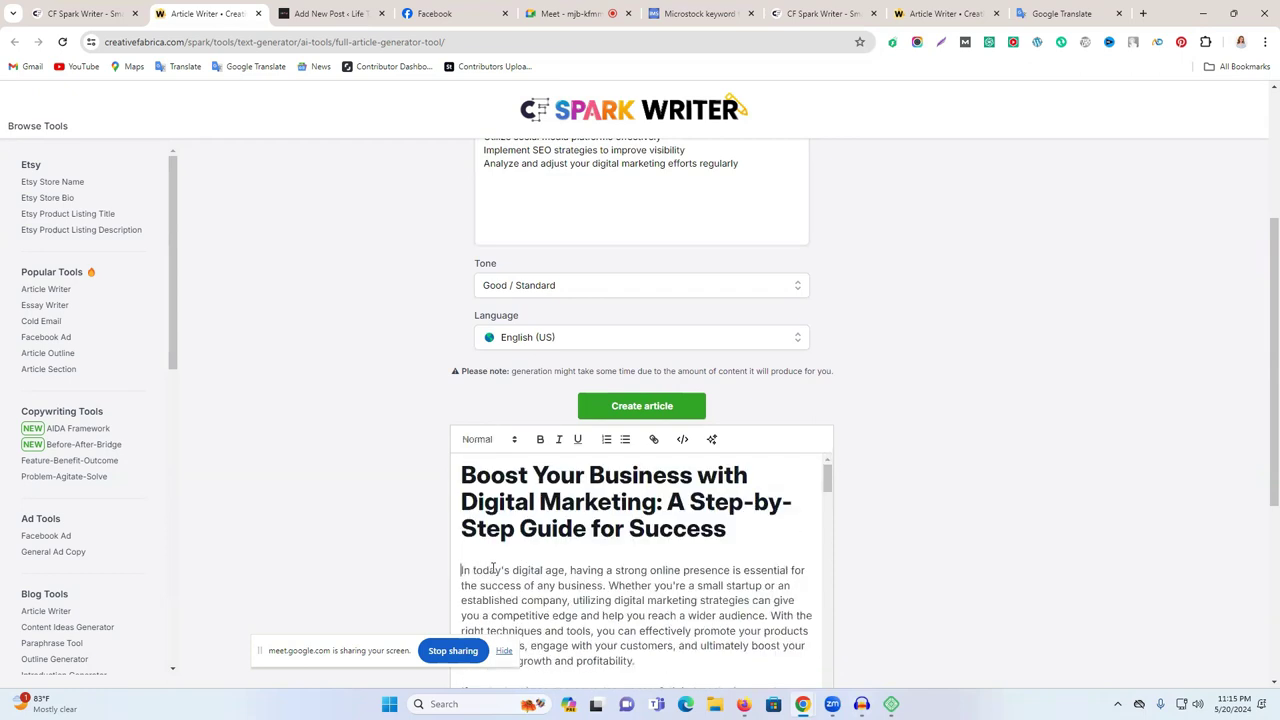
pyautogui.write('digital marketing,')
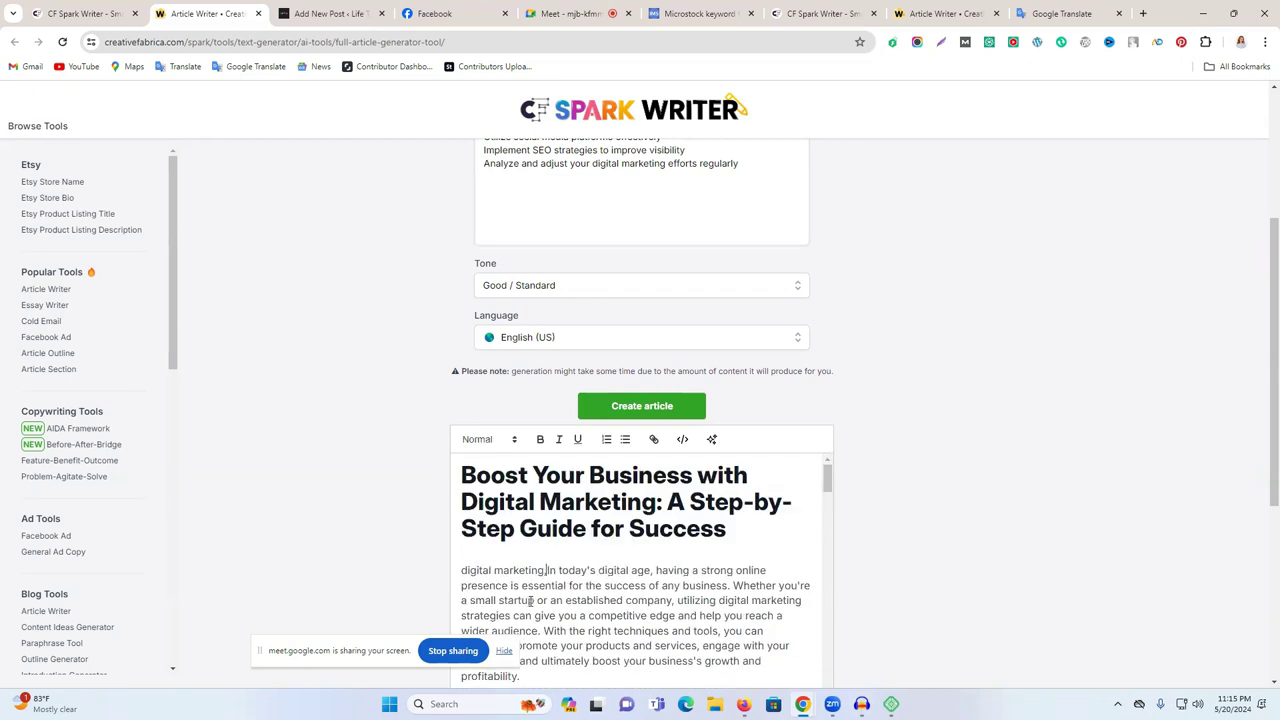
# Step: Copy the article's opening sentence, including "digital marketing,", from Spark Writer into the Rank Math snippet description in WordPress
pyautogui.moveTo(462, 571); pyautogui.dragTo(724, 587)
pyautogui.hotkey('ctrl', 'c')
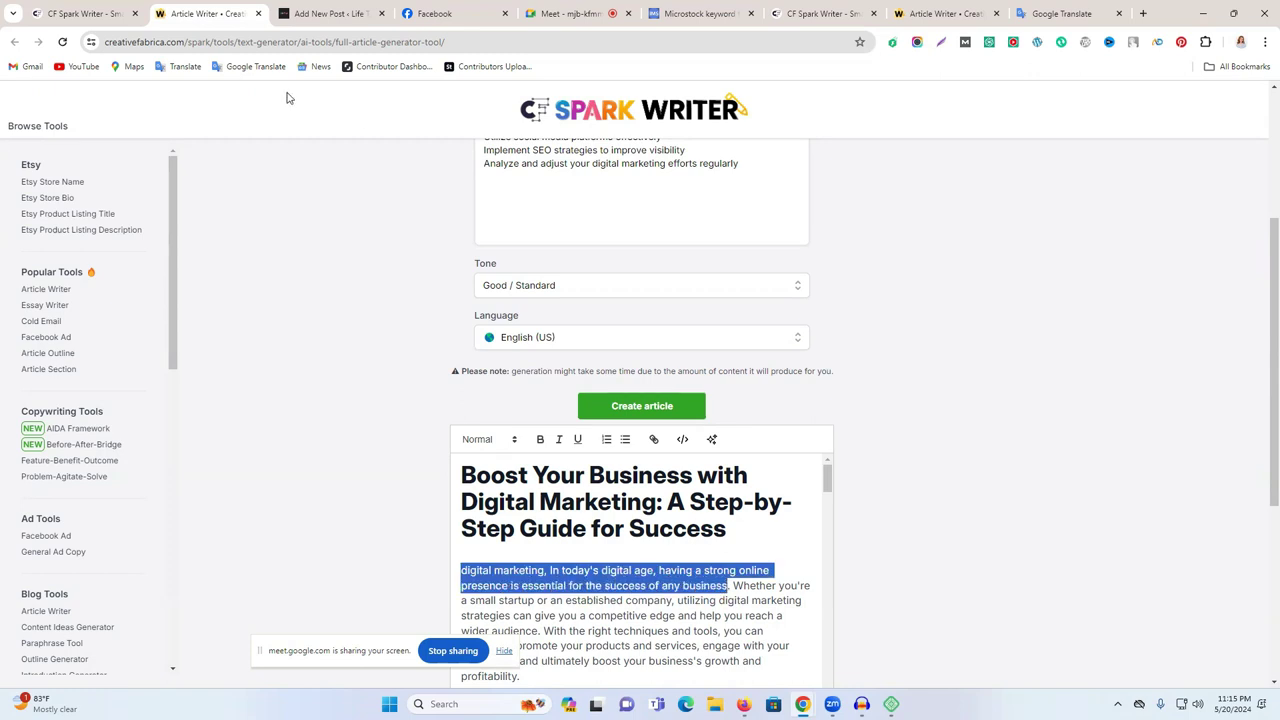
pyautogui.click(330, 13)
pyautogui.hotkey('ctrl', 'v')
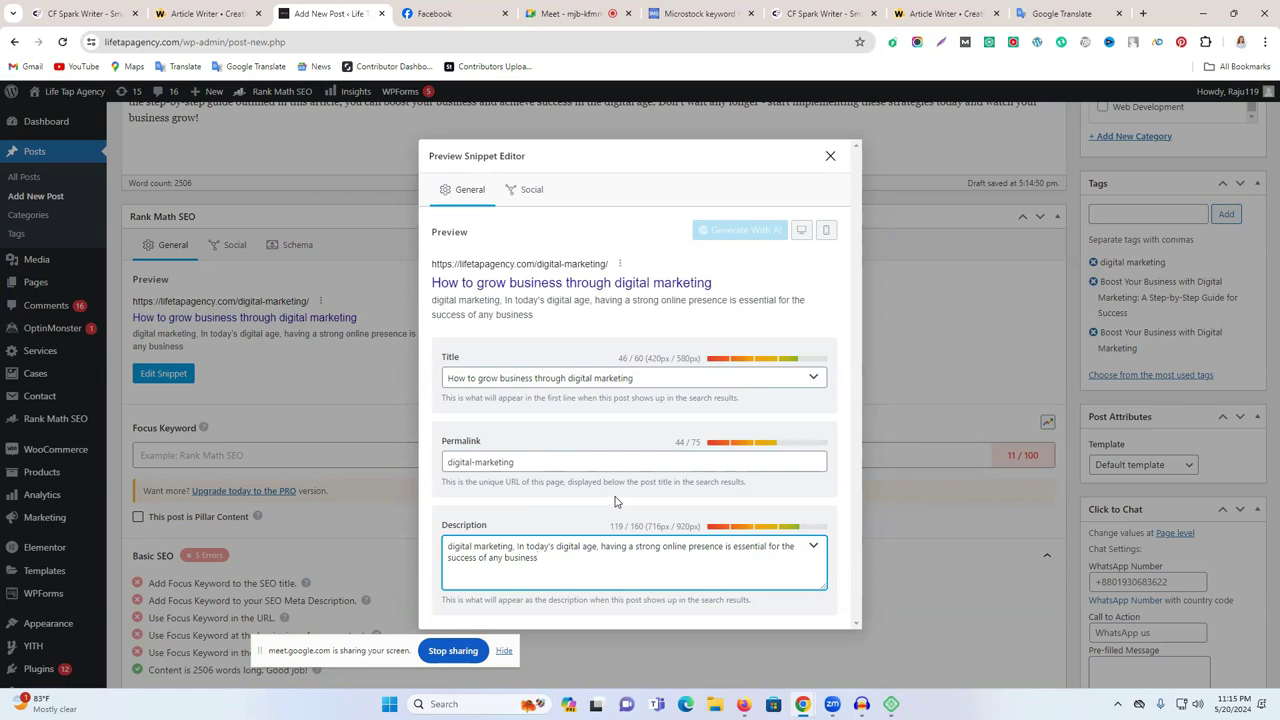
pyautogui.click(568, 8)
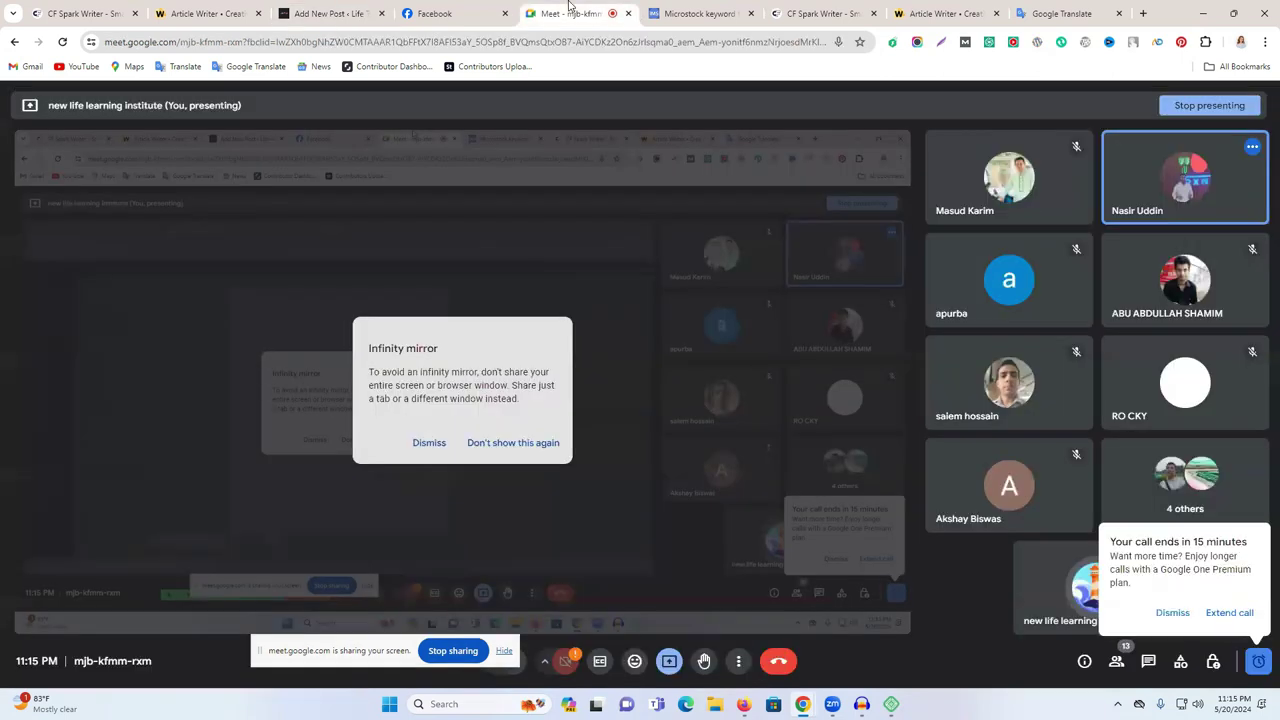
pyautogui.click(427, 445)
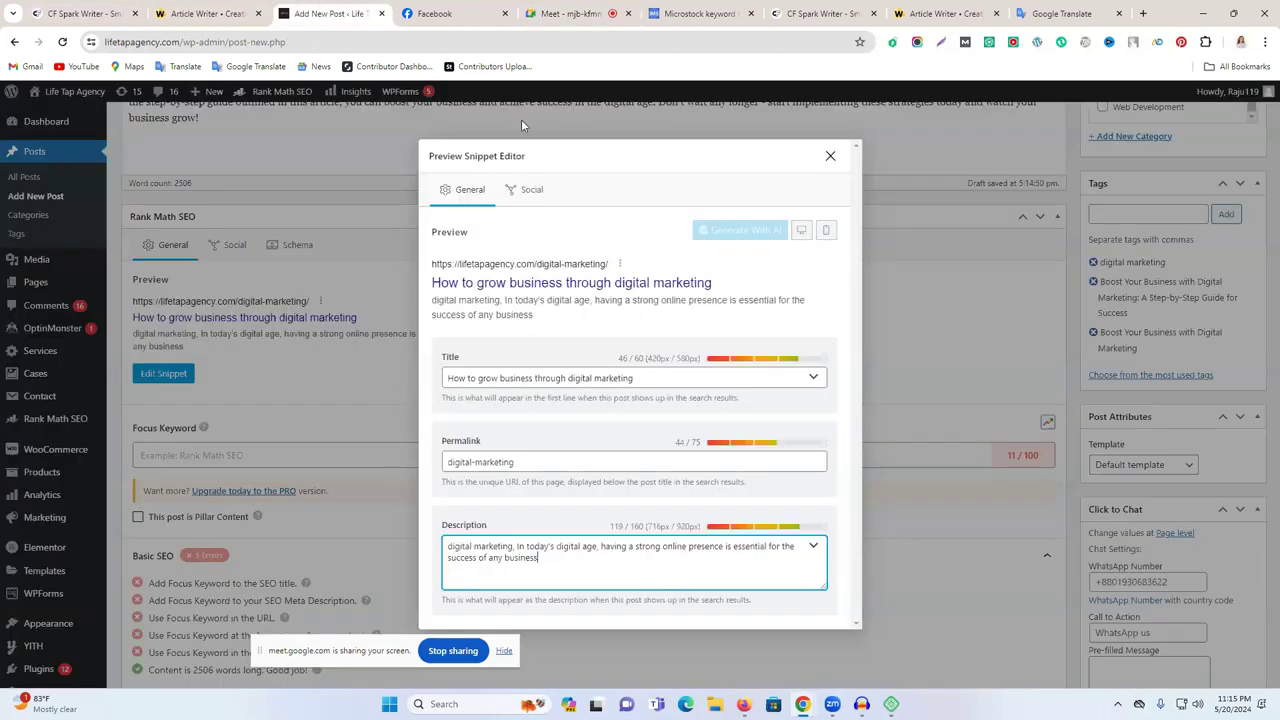
pyautogui.click(325, 13)
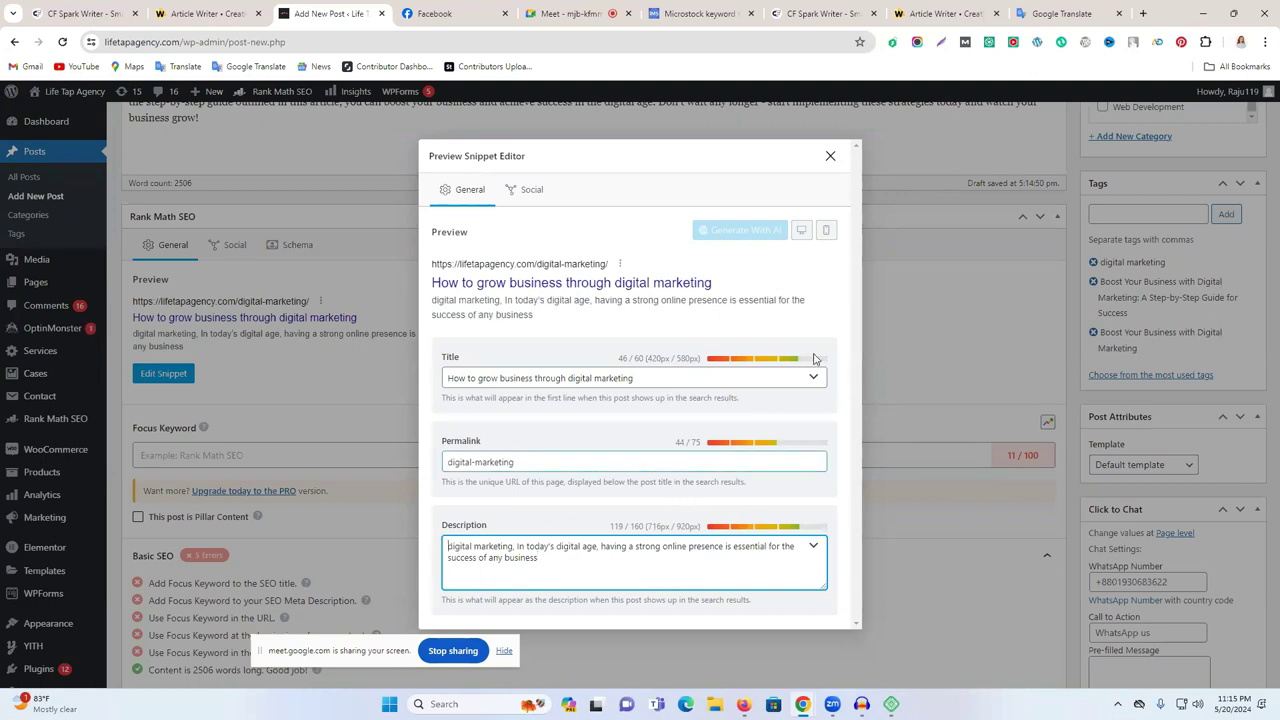
# Step: Close the snippet editor and review the Focus Keyword field with the Basic SEO and Additional checks
pyautogui.click(830, 159)
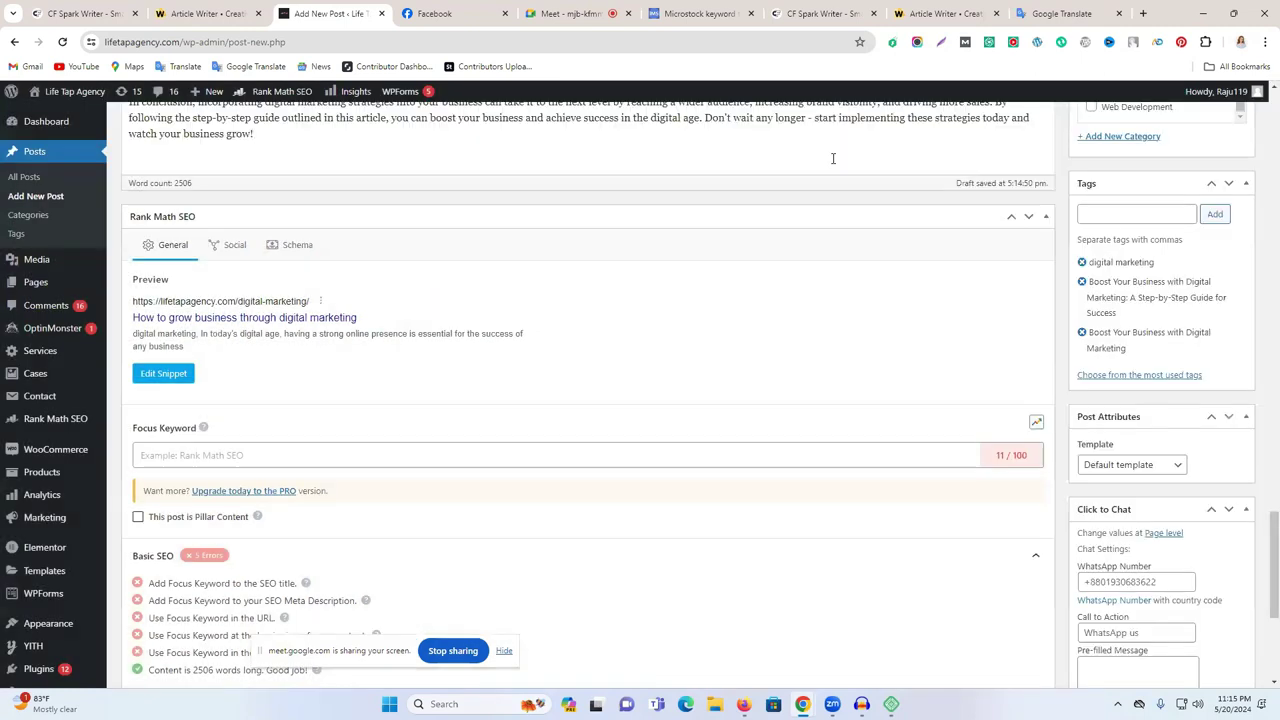
pyautogui.scroll(-3, 447, 492)
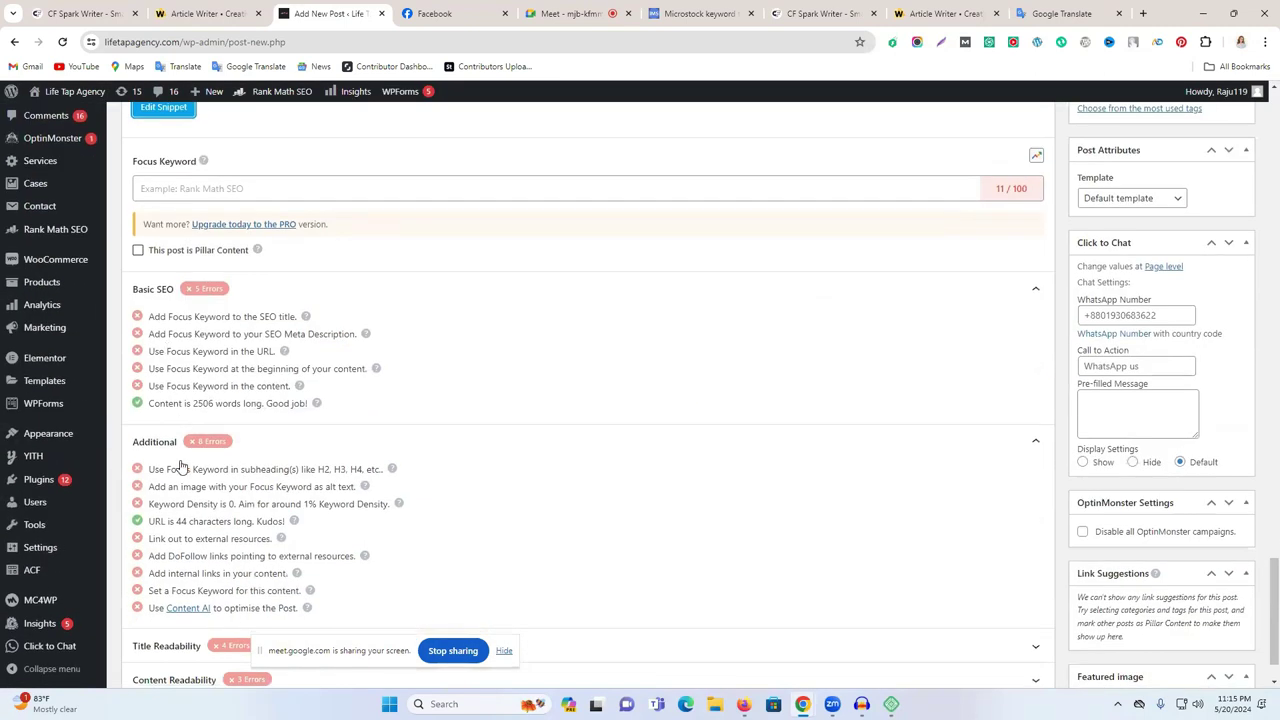
pyautogui.scroll(3, 457, 463)
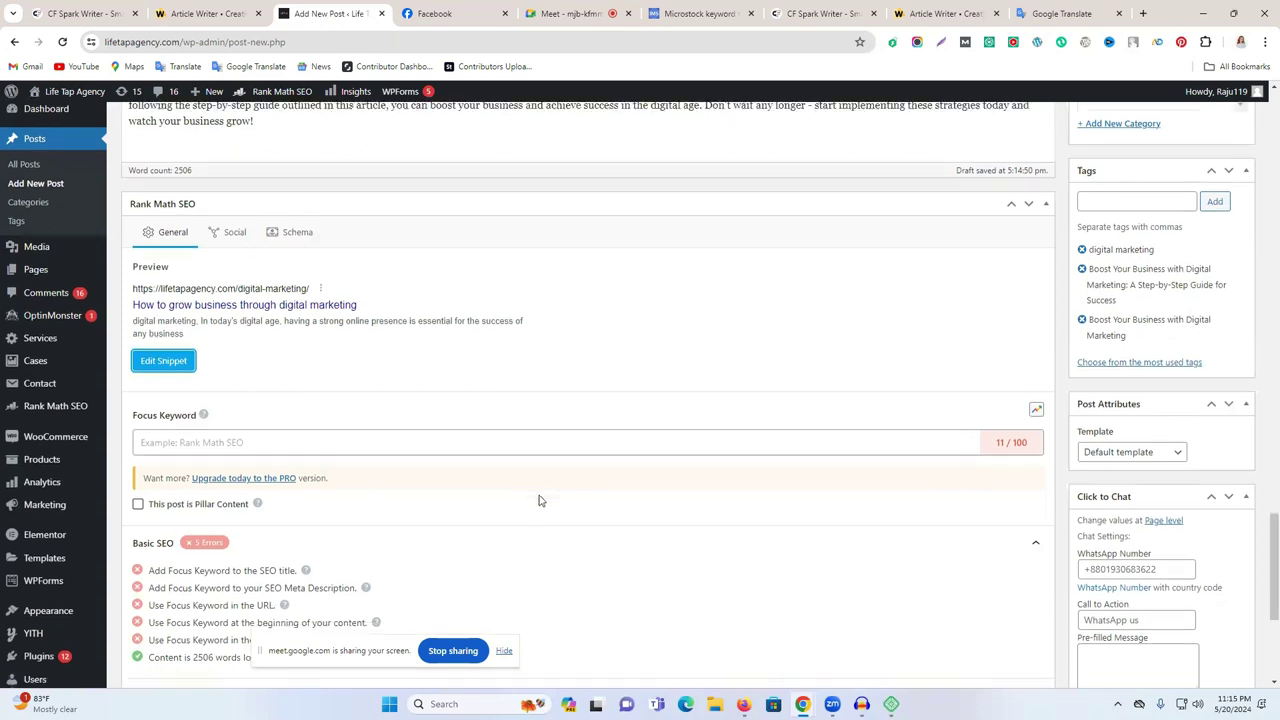
pyautogui.scroll(-2, 537, 500)
pyautogui.moveTo(139, 228); pyautogui.dragTo(200, 230)
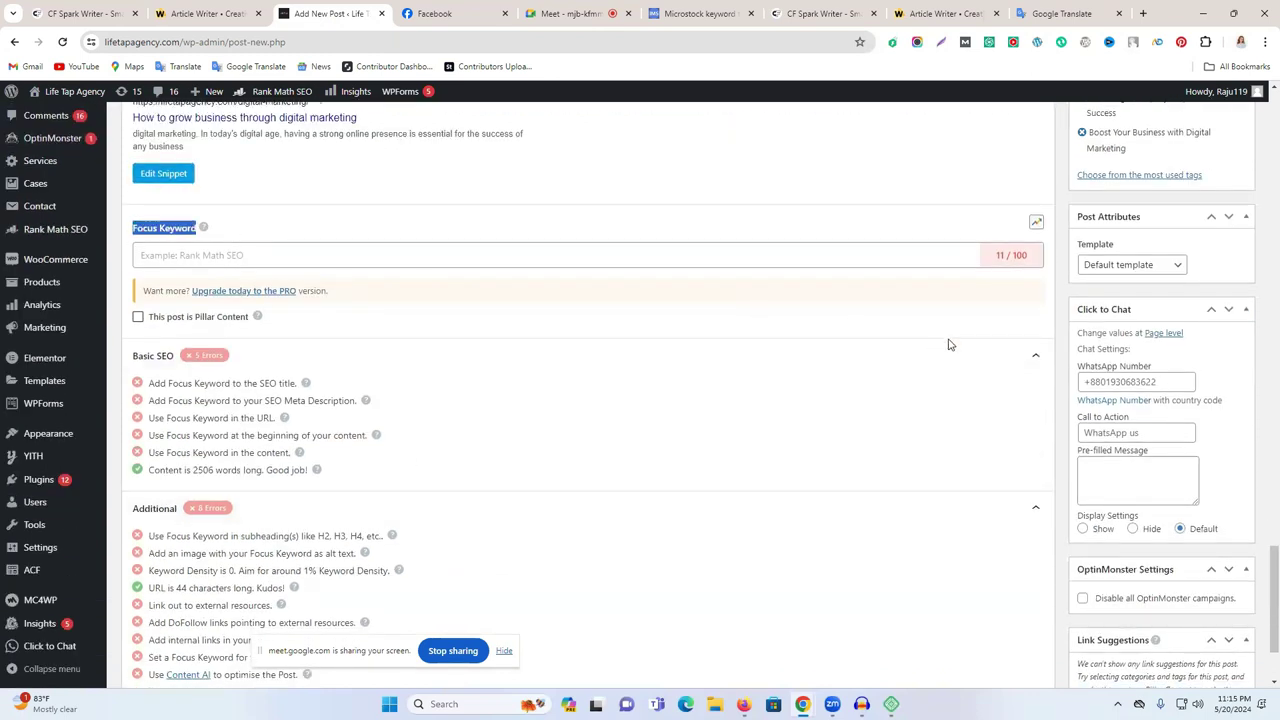
pyautogui.scroll(2, 1100, 362)
pyautogui.scroll(2, 1100, 366)
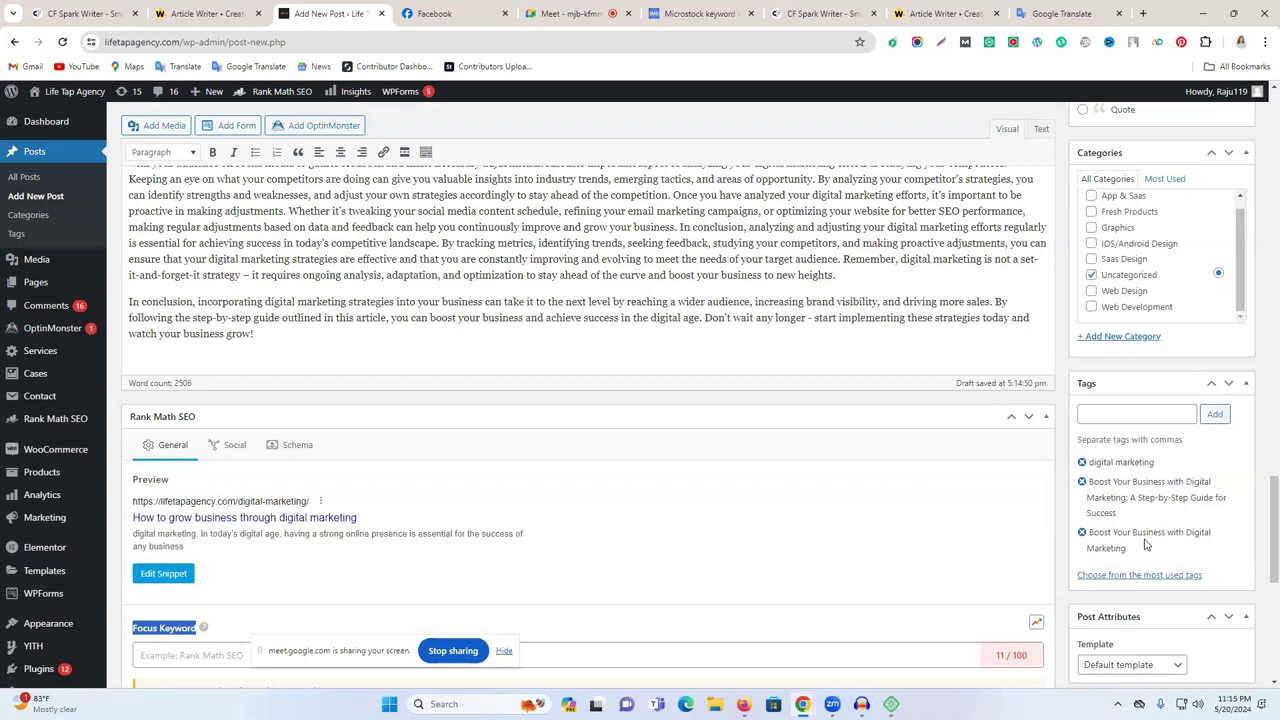
# Step: Try to use the text copied from the "digital marketing" tag as the focus keyword and remove the pasted term
pyautogui.moveTo(1090, 463); pyautogui.dragTo(1163, 466)
pyautogui.click(1158, 468)
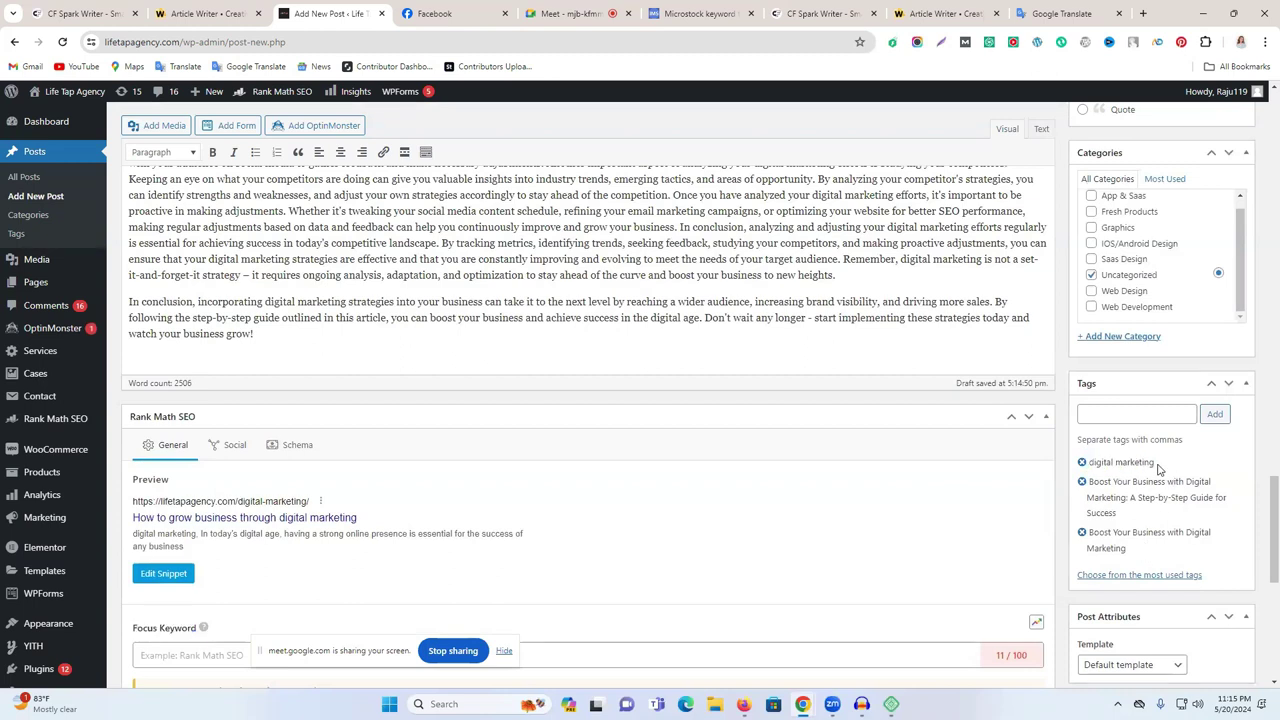
pyautogui.tripleClick(1155, 468)
pyautogui.scroll(-2, 423, 620)
pyautogui.click(242, 454)
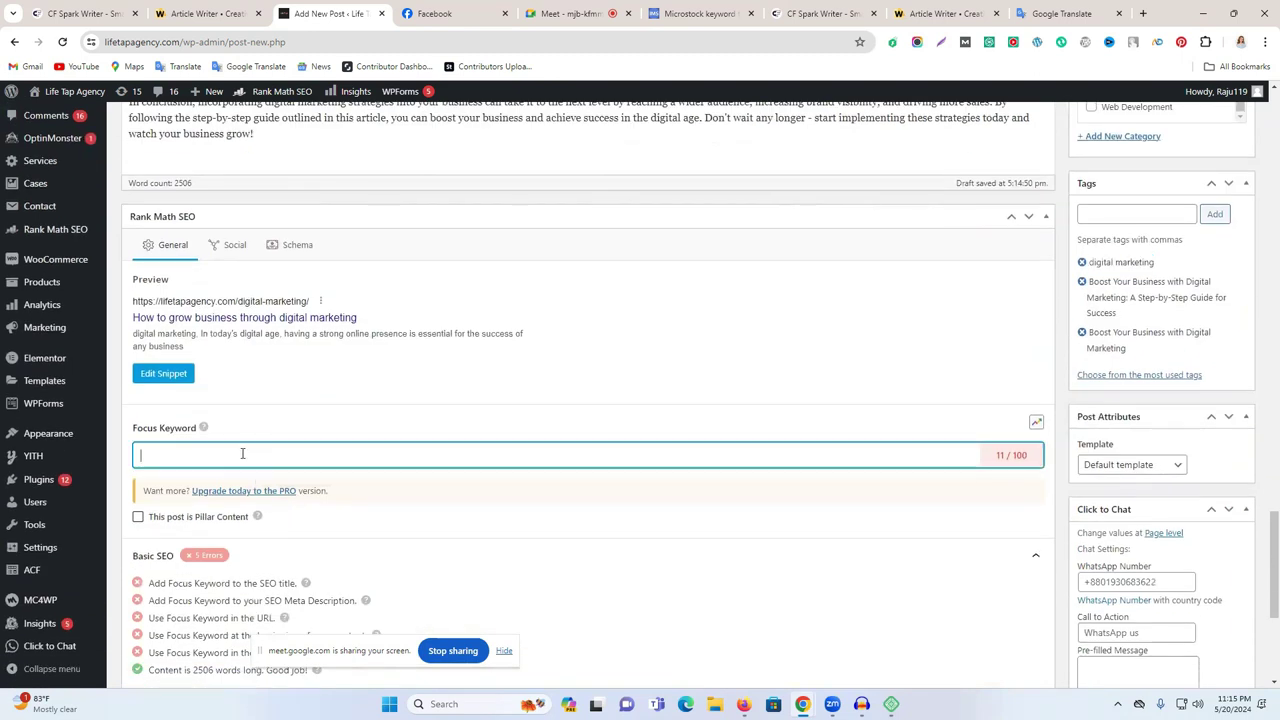
pyautogui.write('Remove term: digital marketing digital marketing')
pyautogui.scroll(-1, 228, 420)
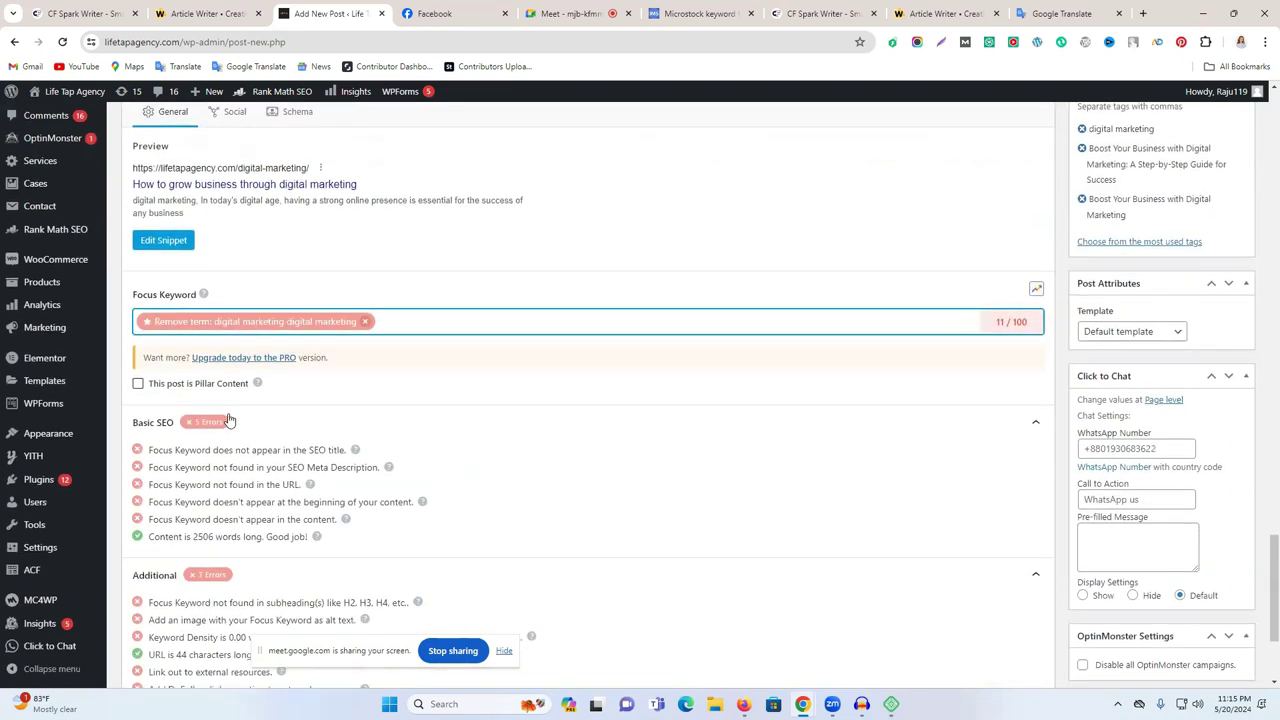
pyautogui.scroll(1, 265, 395)
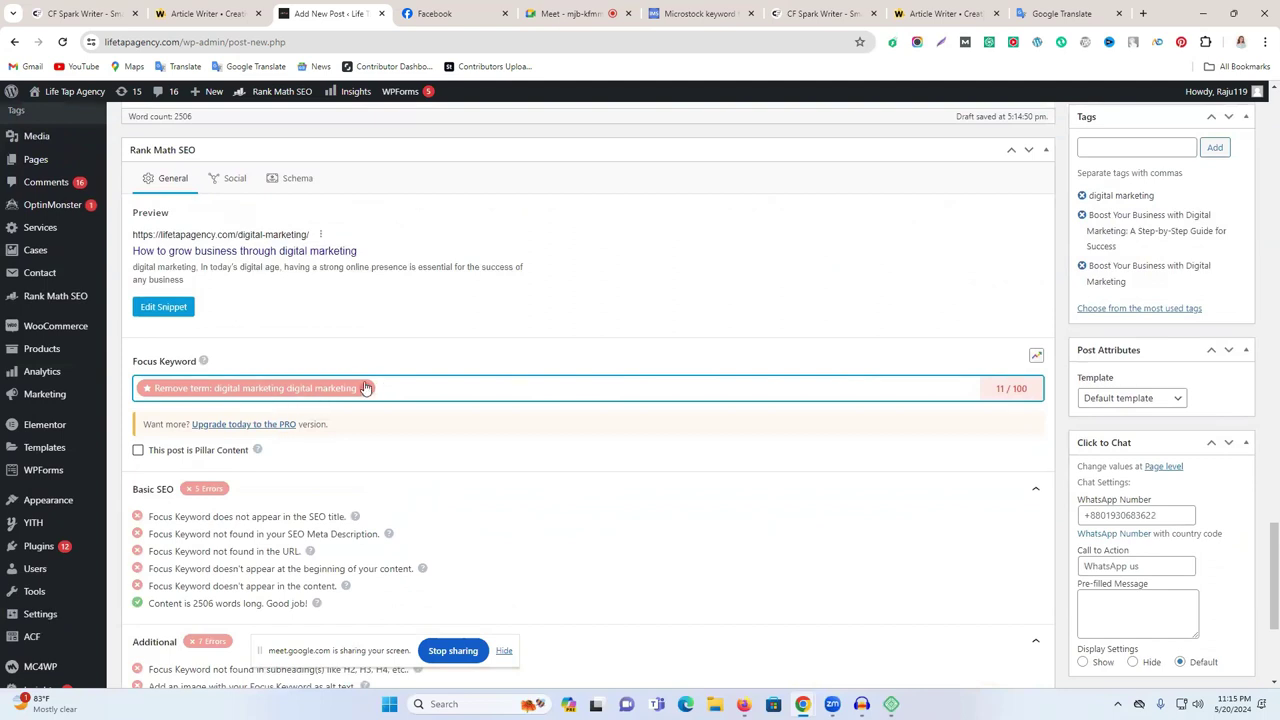
pyautogui.click(366, 388)
# Step: Set the focus keyword to "digital marketing", copied from the SEO keywords in Spark Writer
pyautogui.click(225, 13)
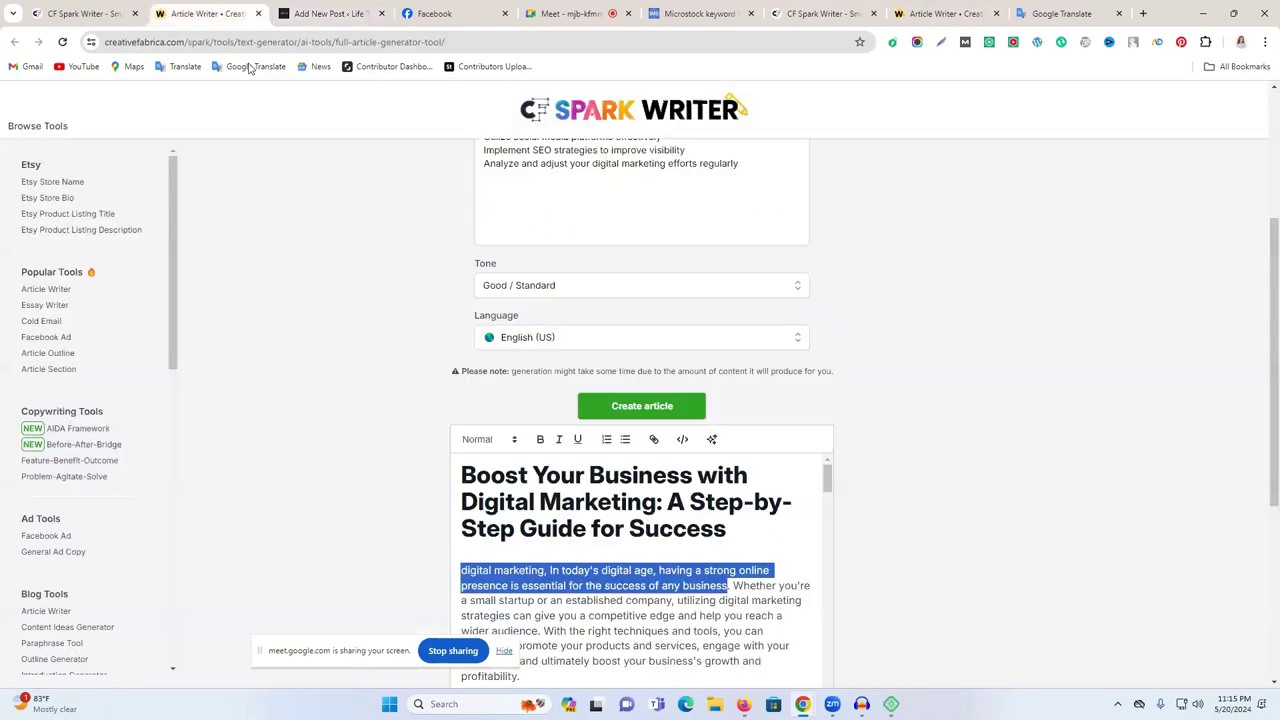
pyautogui.scroll(3, 565, 247)
pyautogui.moveTo(720, 262); pyautogui.dragTo(618, 262)
pyautogui.hotkey('ctrl', 'c')
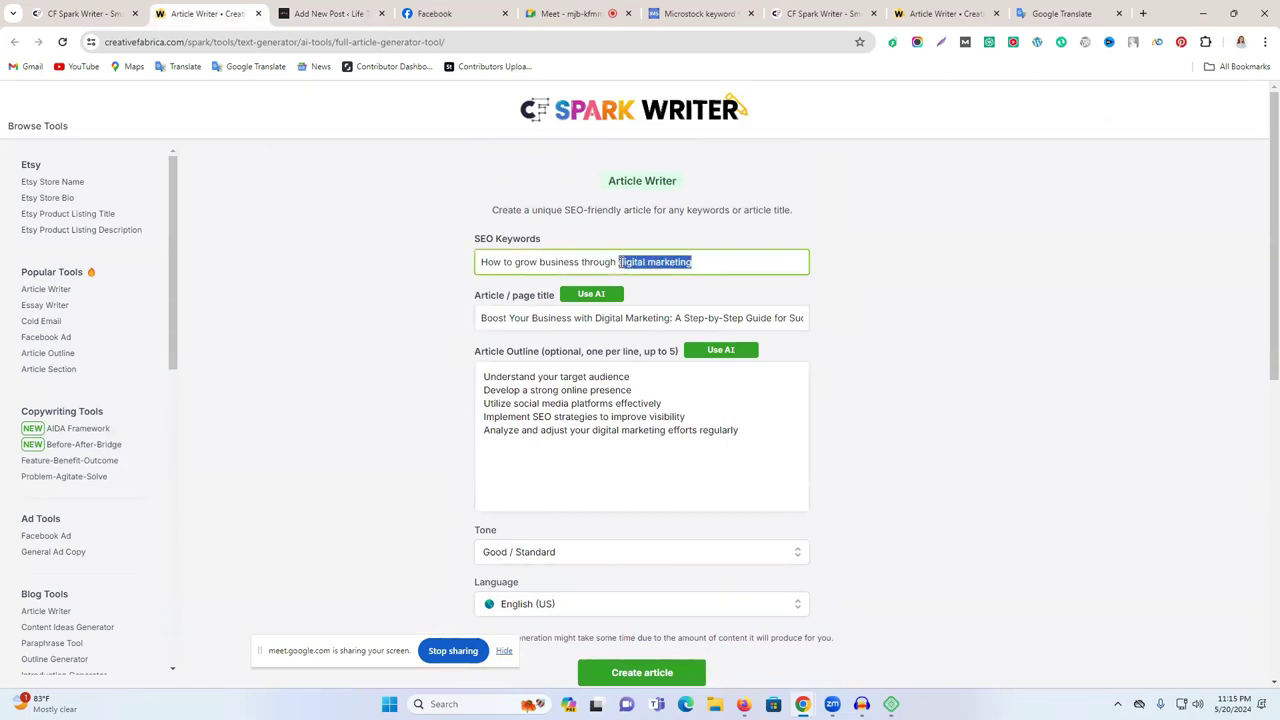
pyautogui.click(322, 13)
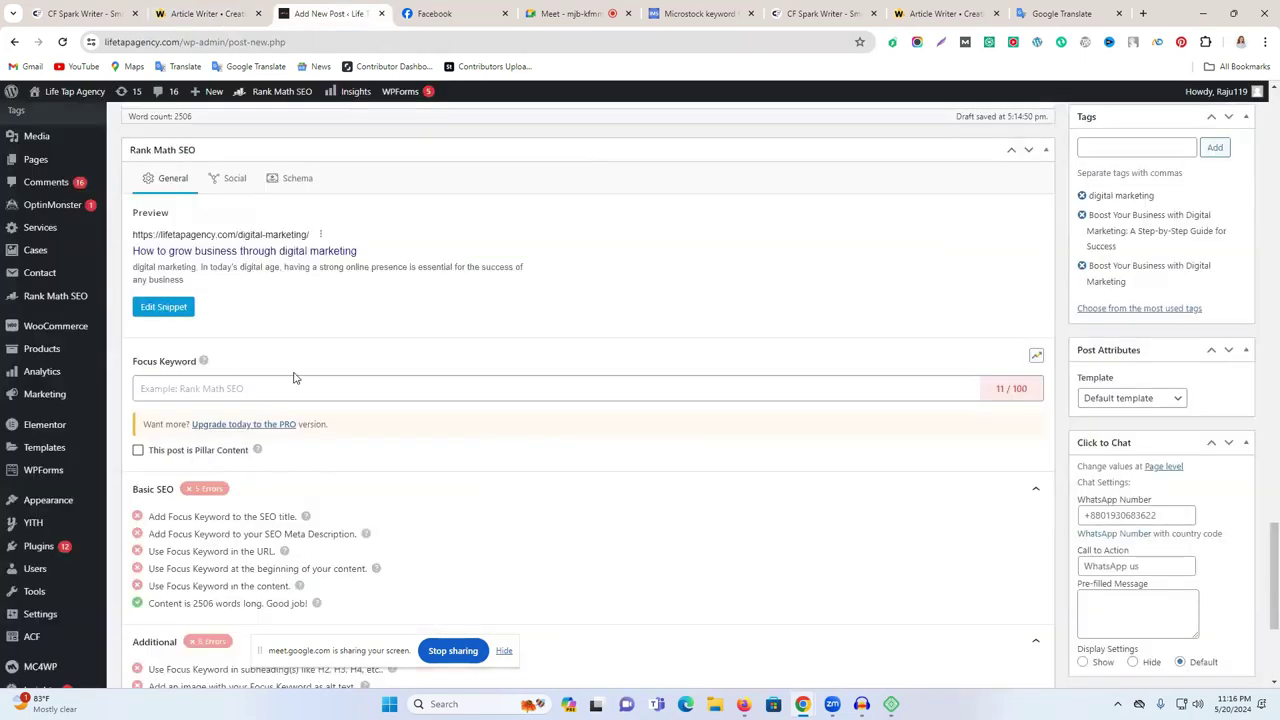
pyautogui.click(232, 390)
pyautogui.hotkey('ctrl', 'v')
# Step: Review the SEO score and the Basic SEO and Additional checks, including the image alt text and external link items
pyautogui.scroll(-2, 360, 417)
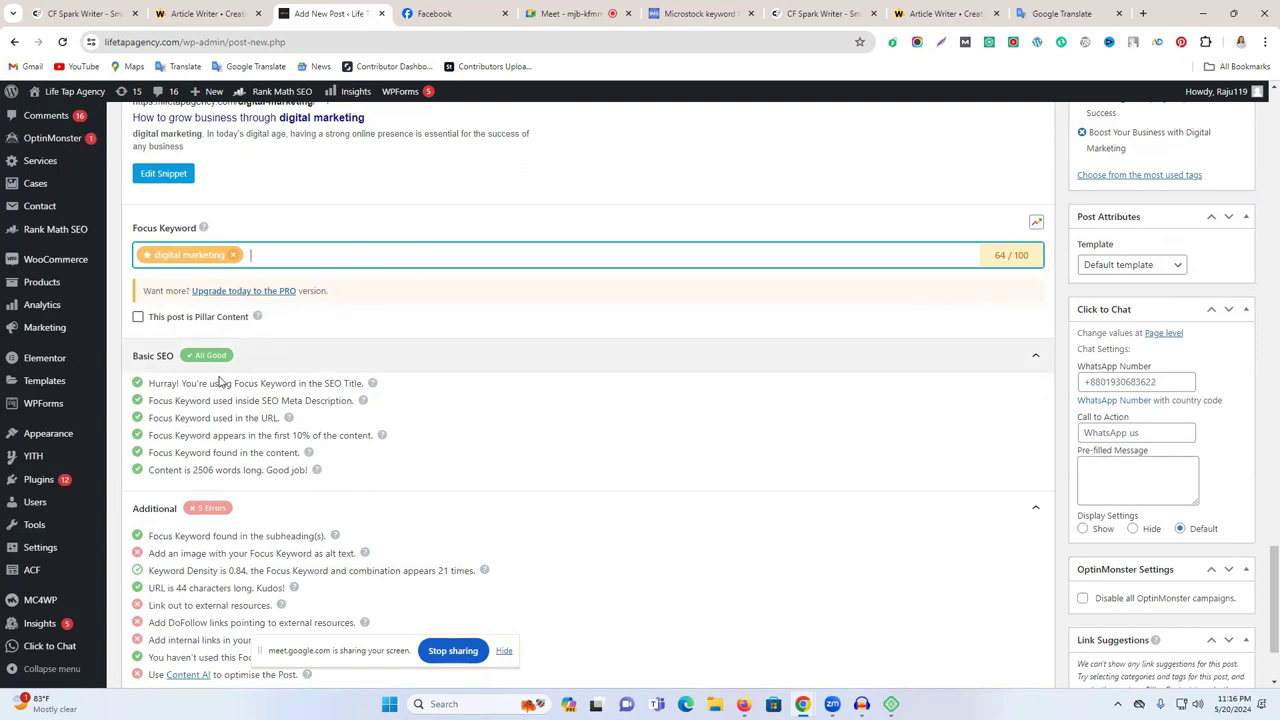
pyautogui.scroll(-1, 336, 425)
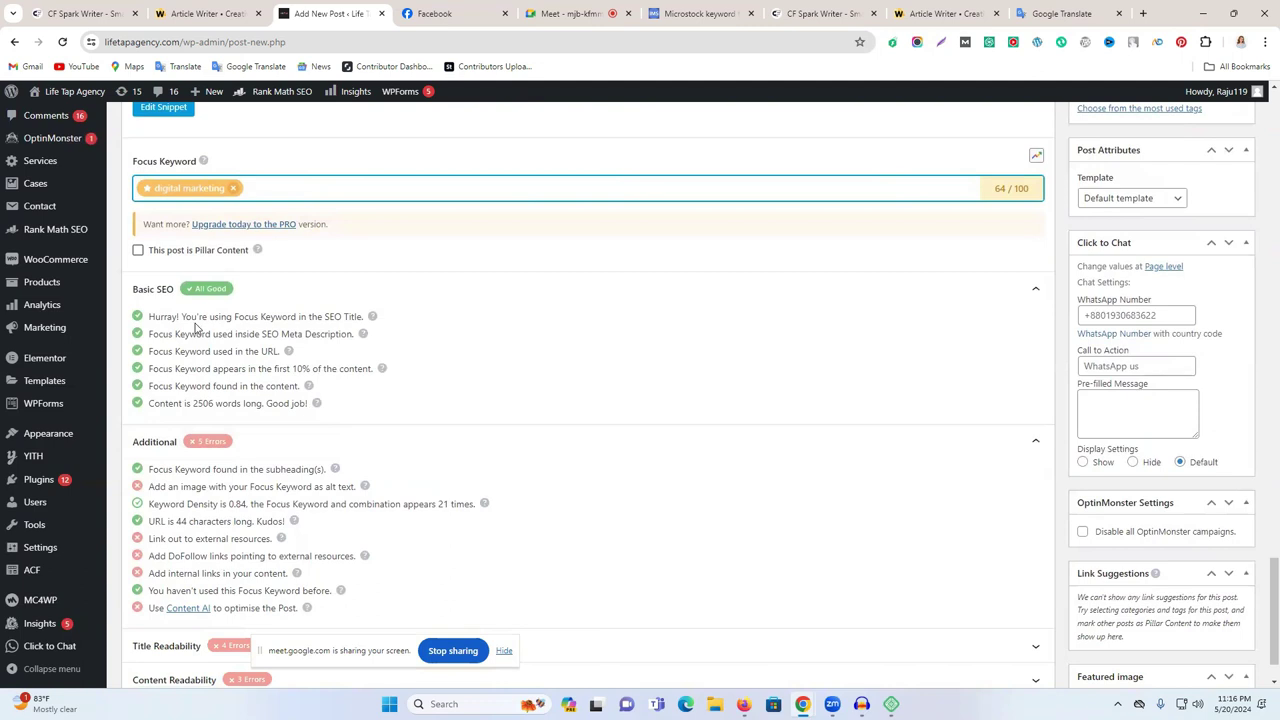
pyautogui.scroll(-1, 486, 489)
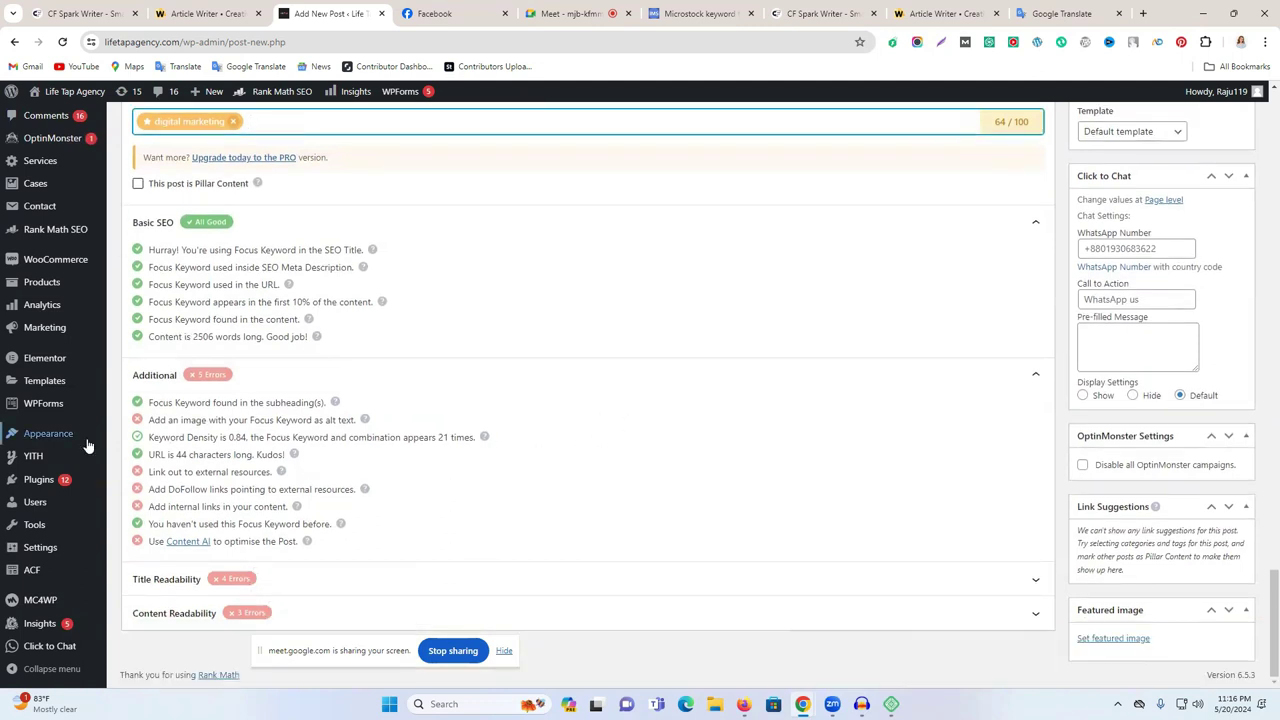
pyautogui.scroll(5, 960, 443)
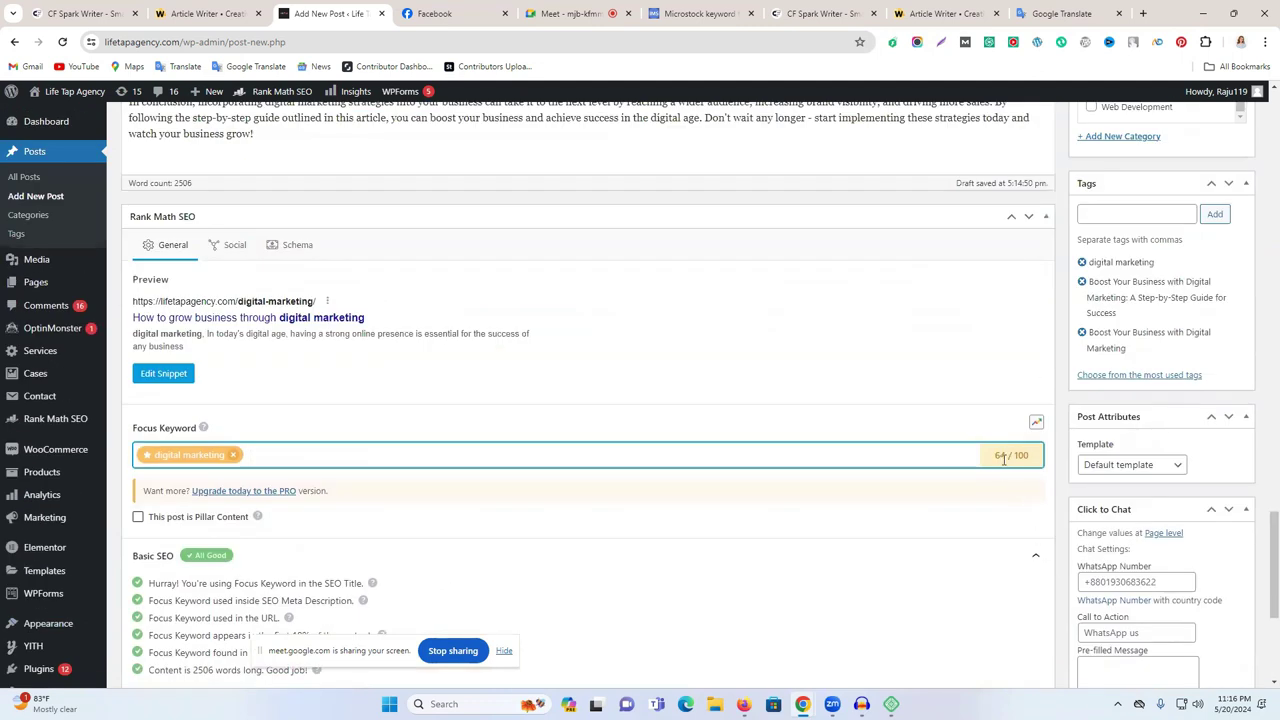
pyautogui.doubleClick(1001, 455)
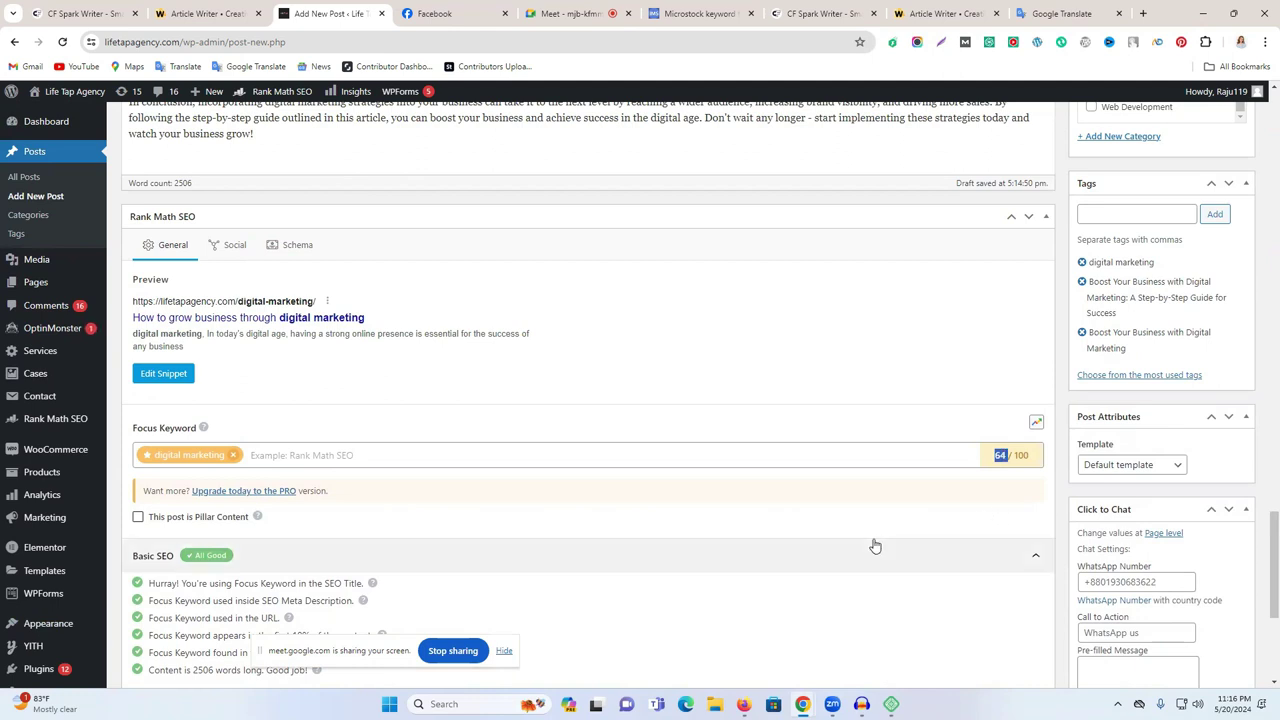
pyautogui.scroll(-3, 871, 543)
pyautogui.scroll(-1, 432, 488)
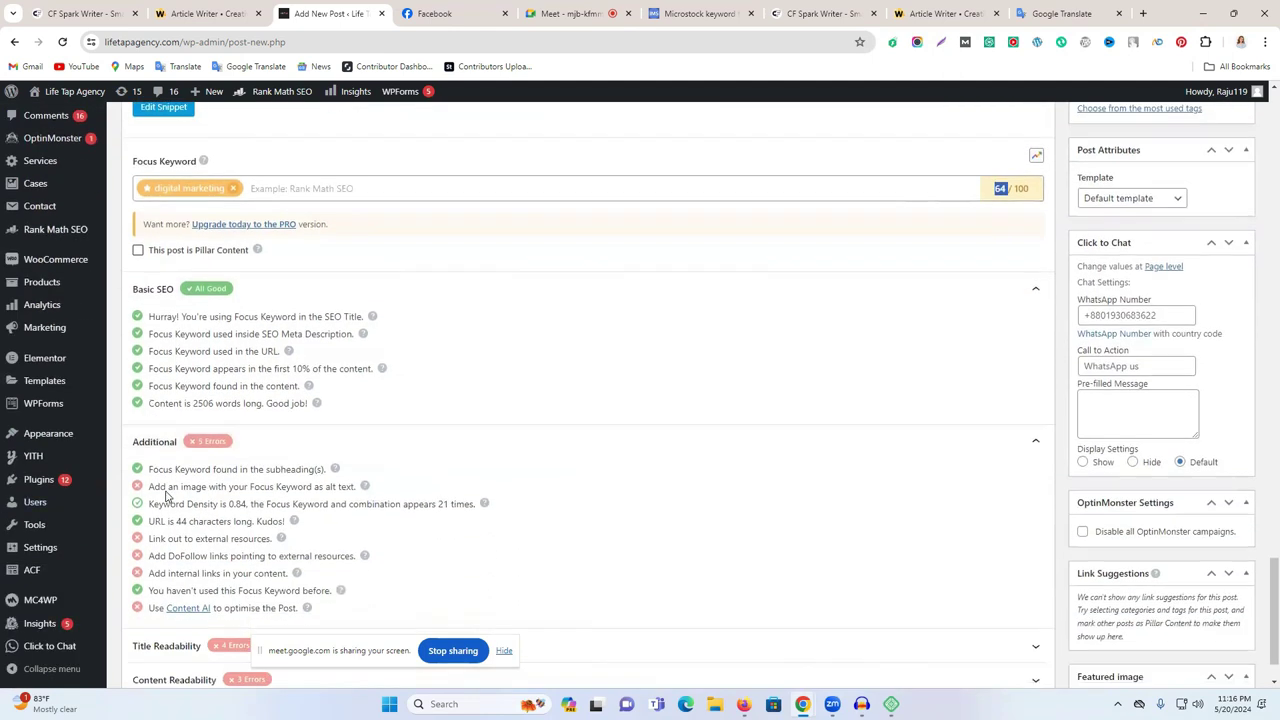
pyautogui.moveTo(200, 490); pyautogui.dragTo(386, 494)
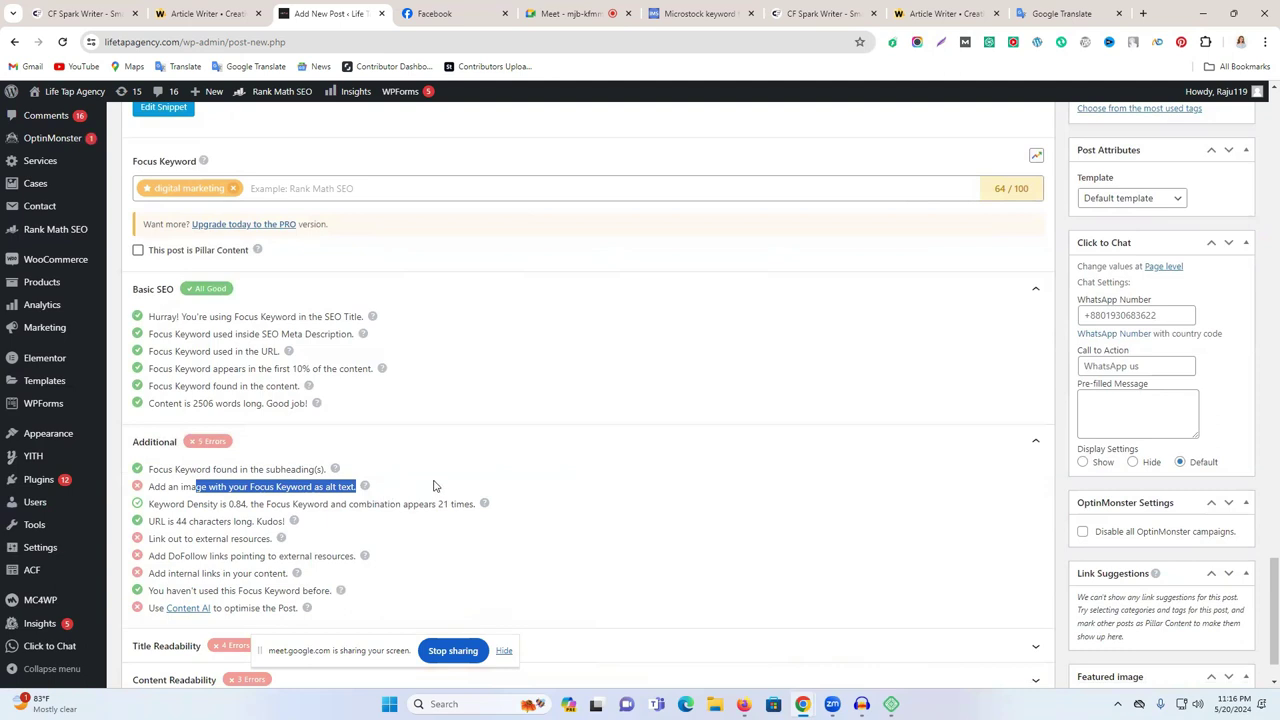
pyautogui.moveTo(184, 539); pyautogui.dragTo(284, 539)
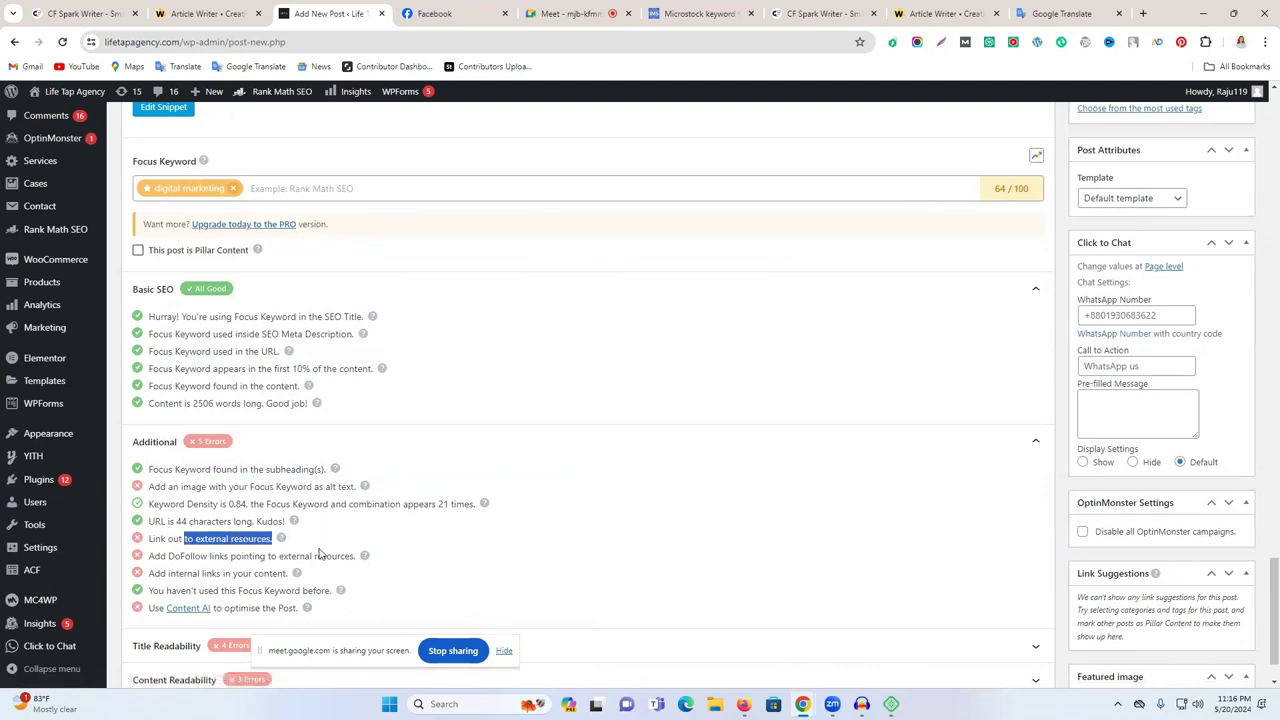
# Step: Examine the DoFollow external link item and the remaining Additional checks against the Basic SEO section
pyautogui.moveTo(200, 556); pyautogui.dragTo(296, 557)
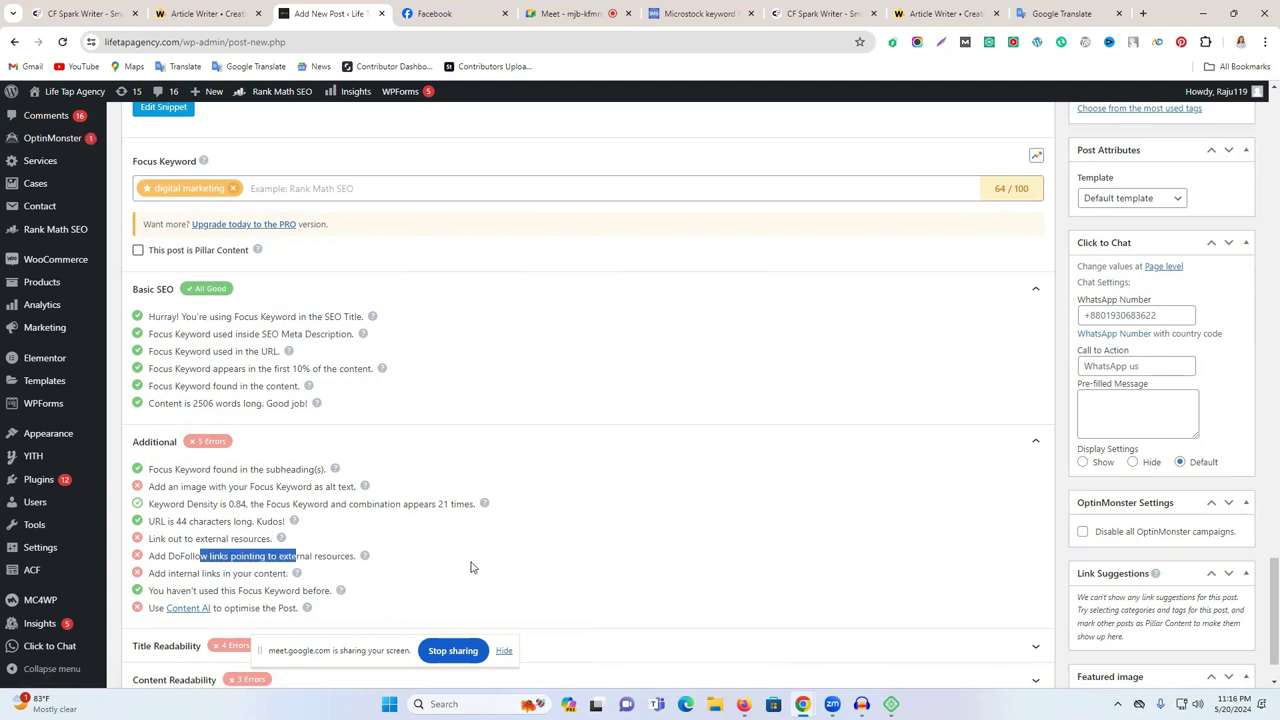
pyautogui.scroll(-1, 468, 566)
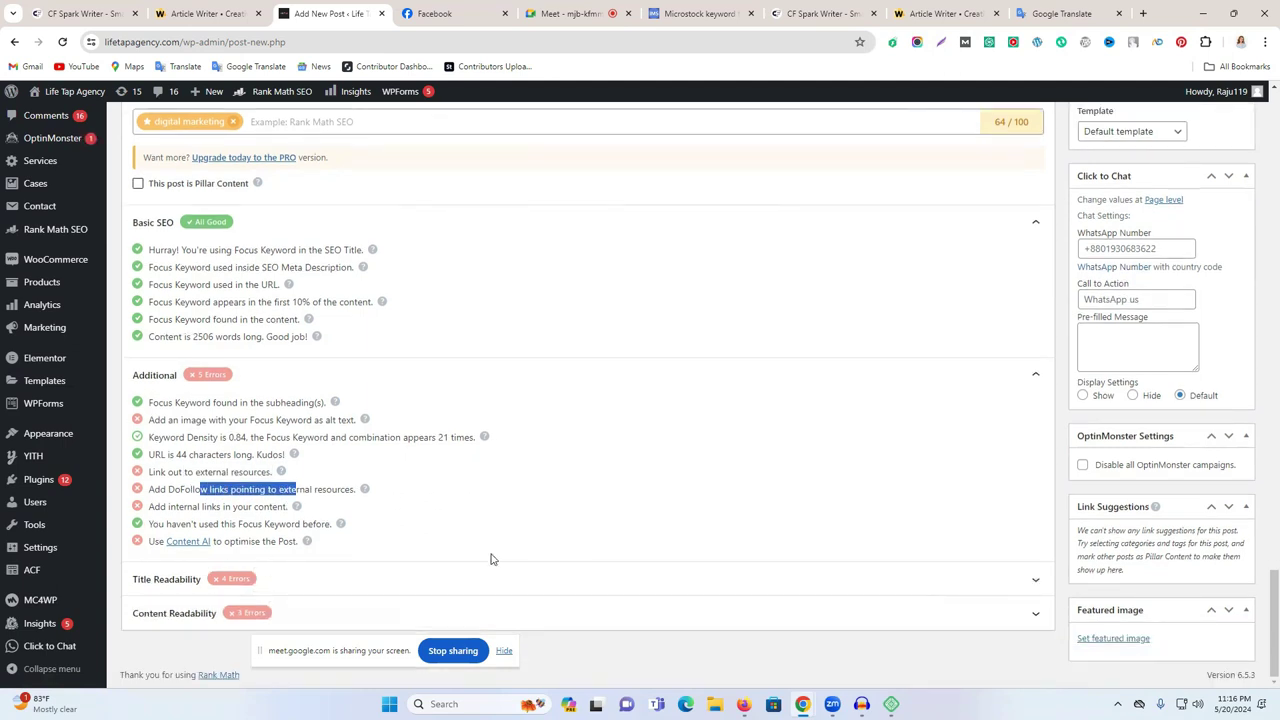
pyautogui.scroll(4, 490, 558)
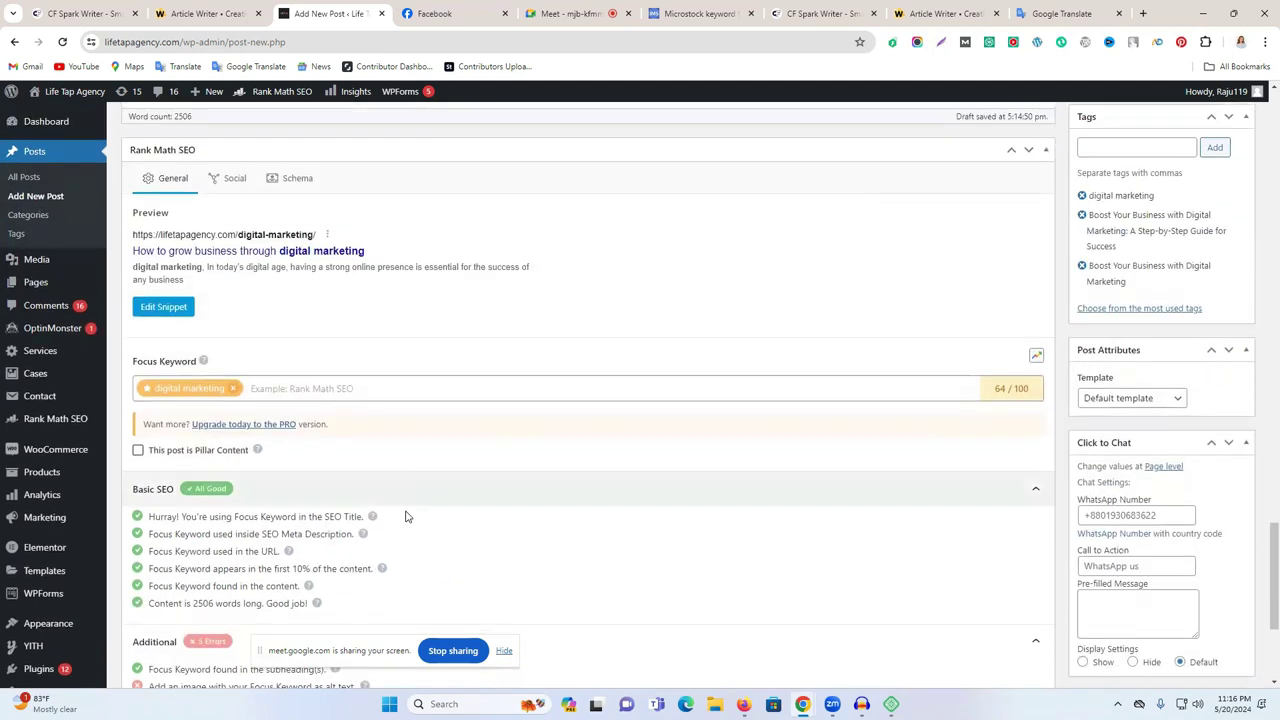
pyautogui.scroll(-2, 408, 514)
pyautogui.moveTo(164, 556); pyautogui.dragTo(347, 560)
# Step: Try to upload the image rafgfgfg.jpg from the Downloads folder as media for the post
pyautogui.scroll(6, 541, 547)
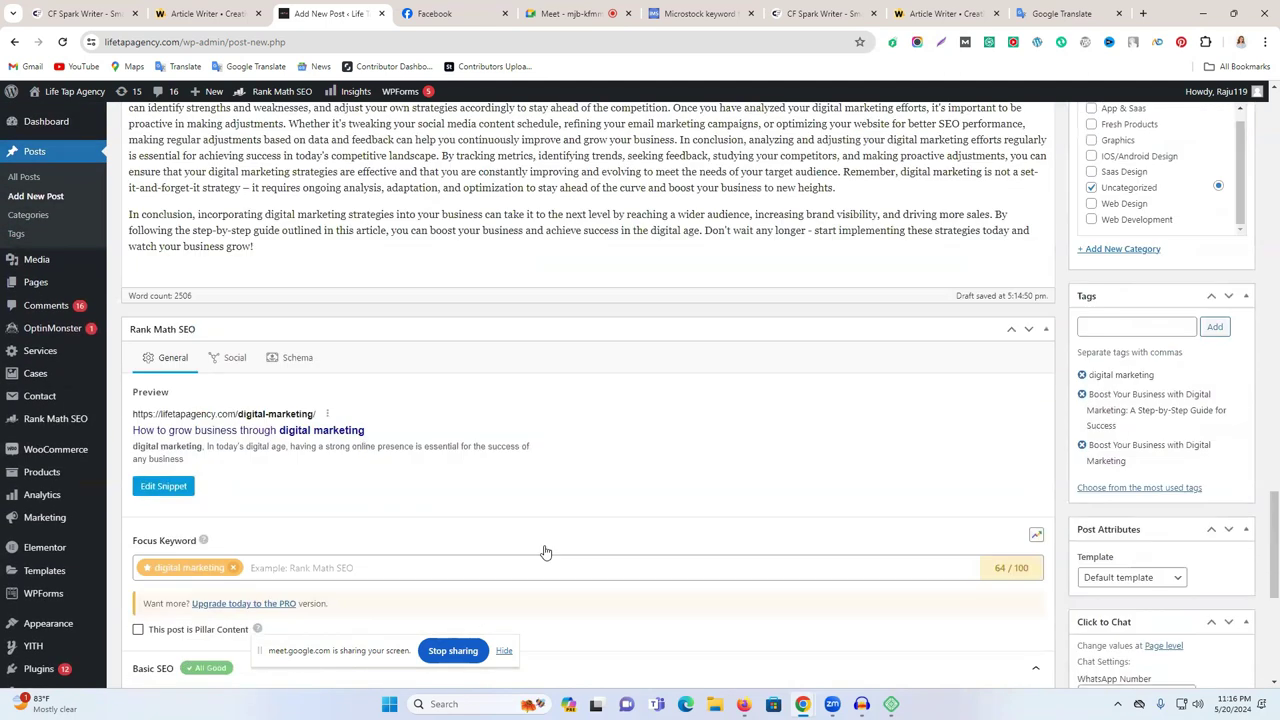
pyautogui.scroll(-1, 313, 369)
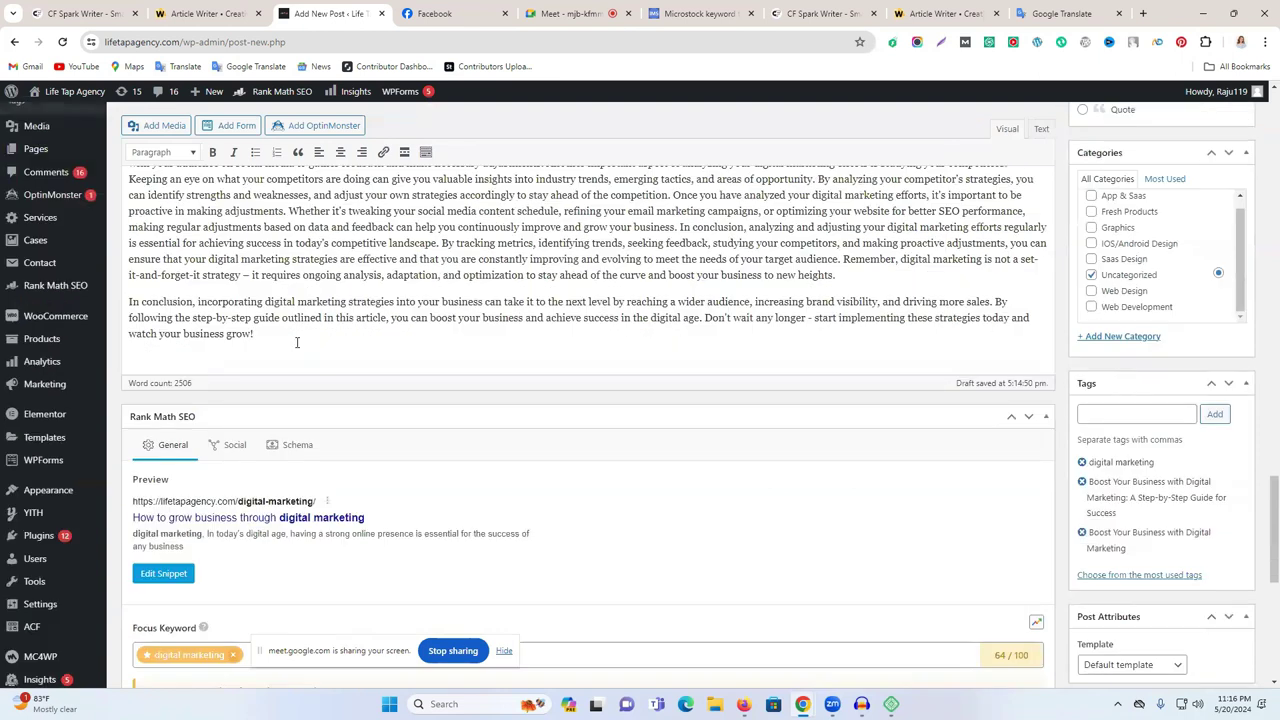
pyautogui.click(160, 126)
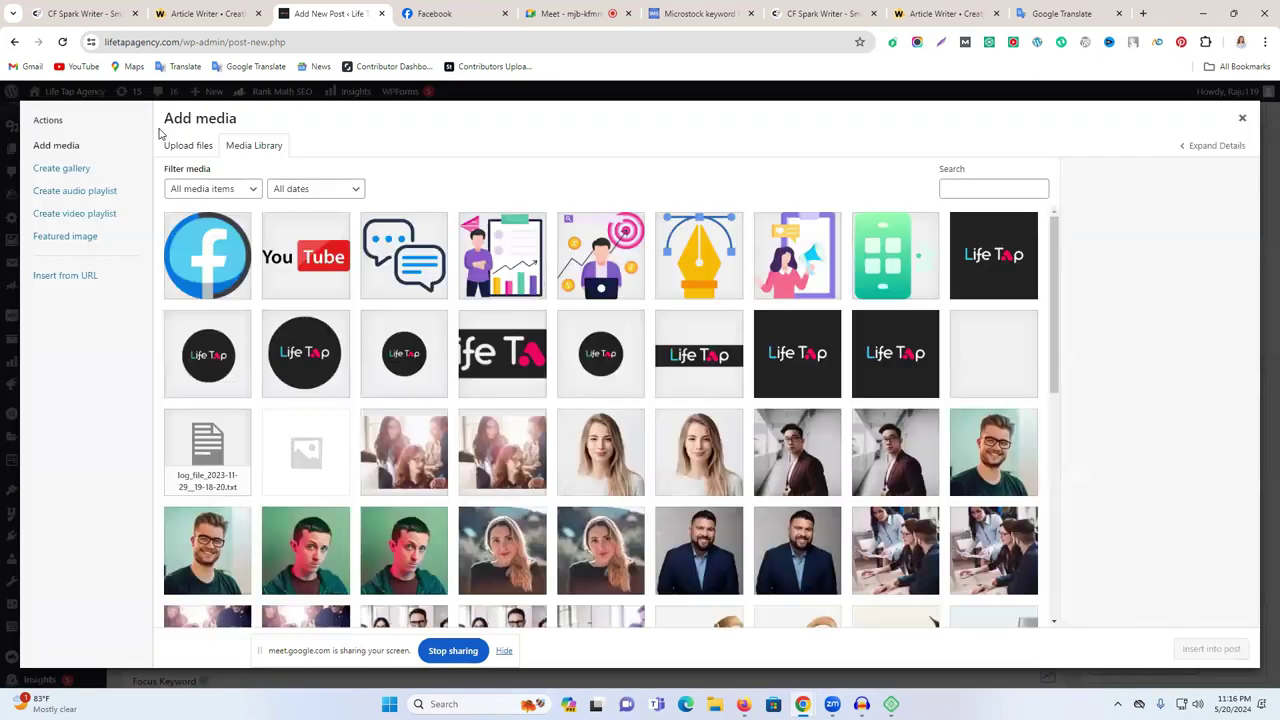
pyautogui.click(181, 147)
pyautogui.click(677, 371)
pyautogui.scroll(-10, 400, 258)
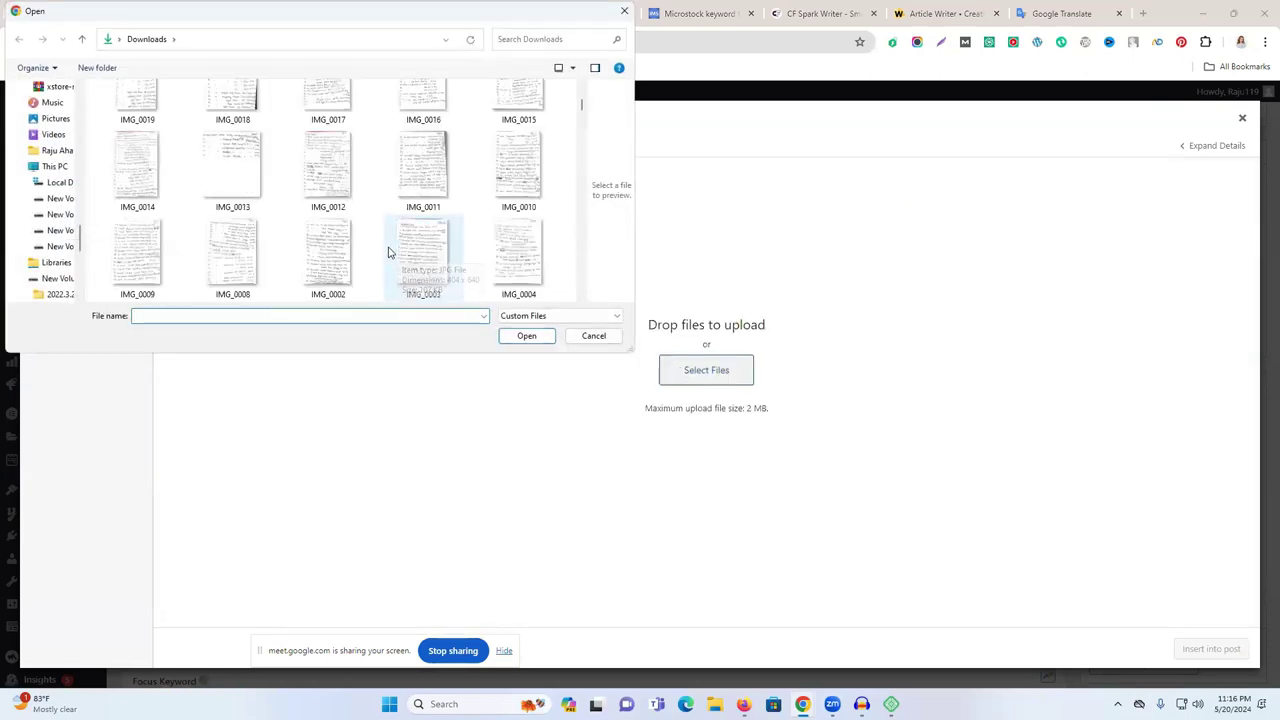
pyautogui.scroll(-10, 393, 256)
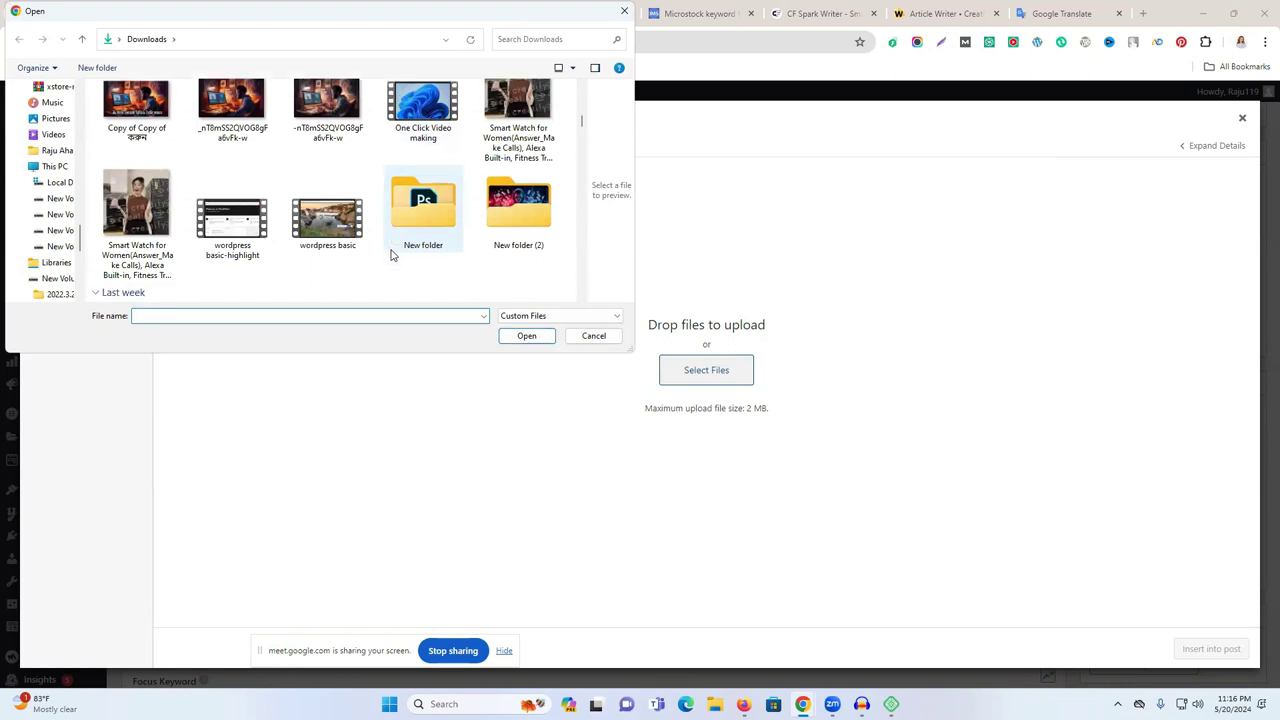
pyautogui.click(347, 268)
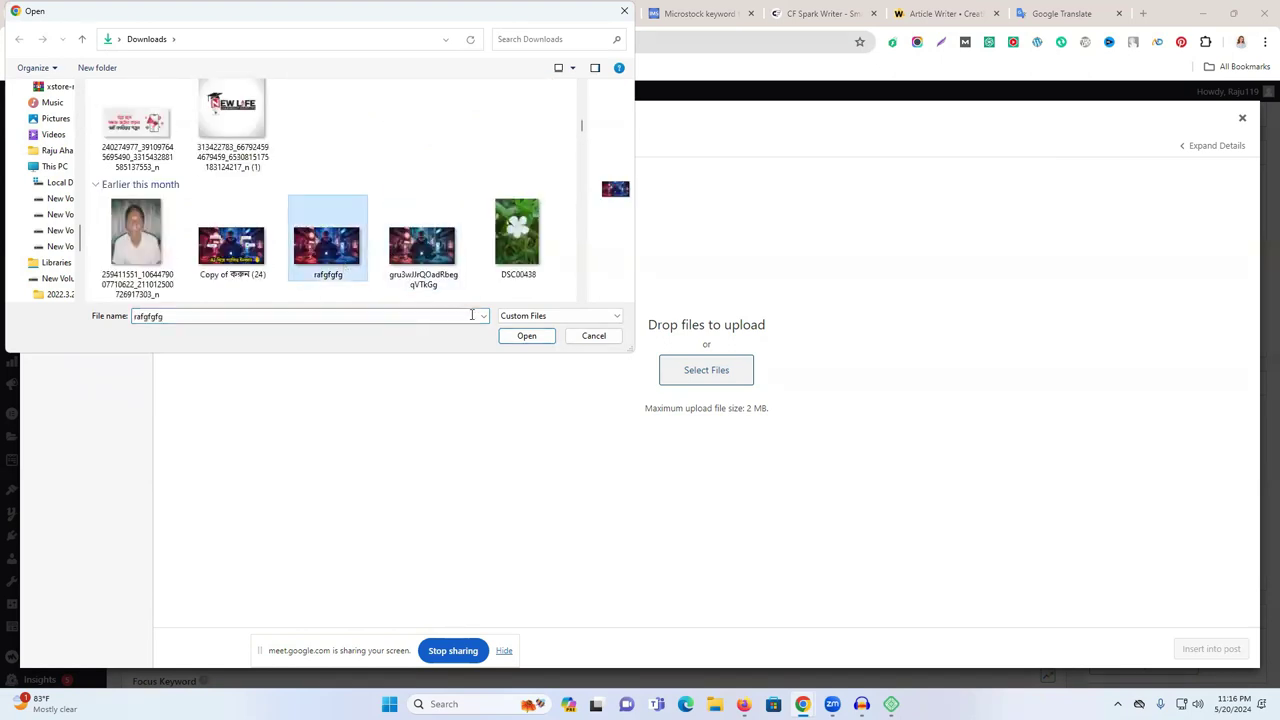
pyautogui.click(526, 335)
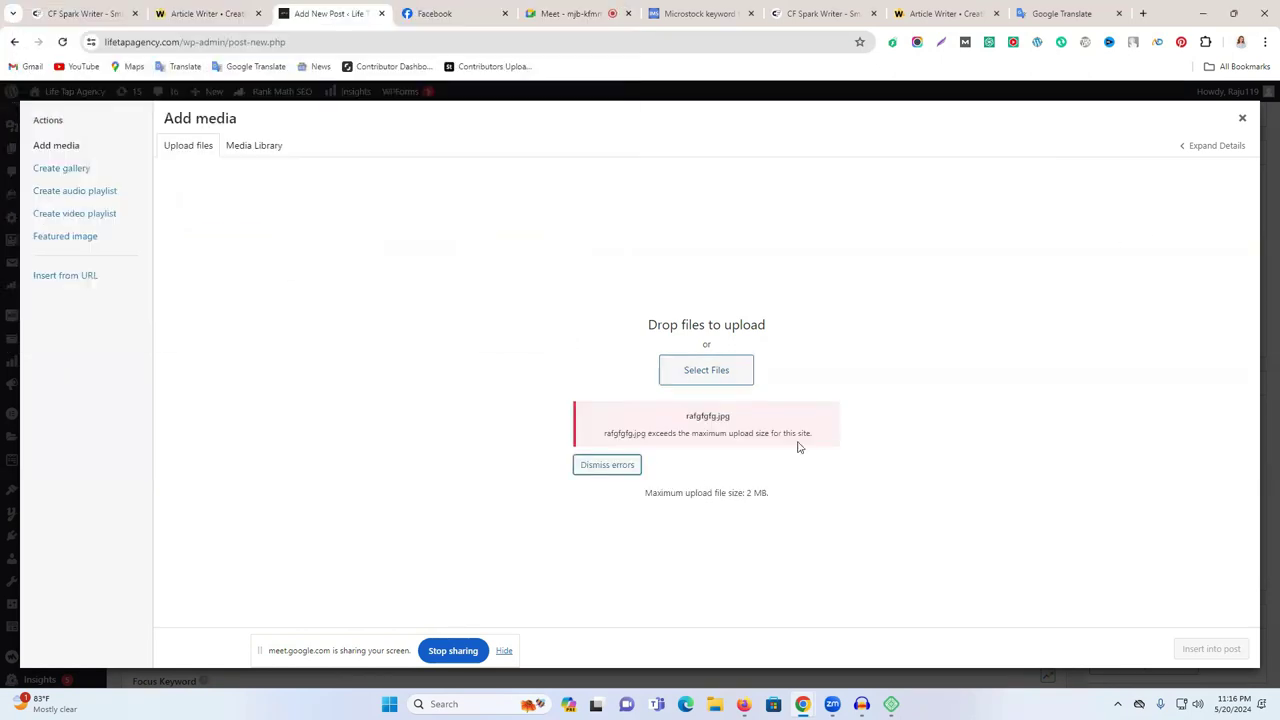
# Step: Upload the image gru3wJJrQOadRbegqVTkGg.png from the Downloads folder to the media library
pyautogui.click(683, 375)
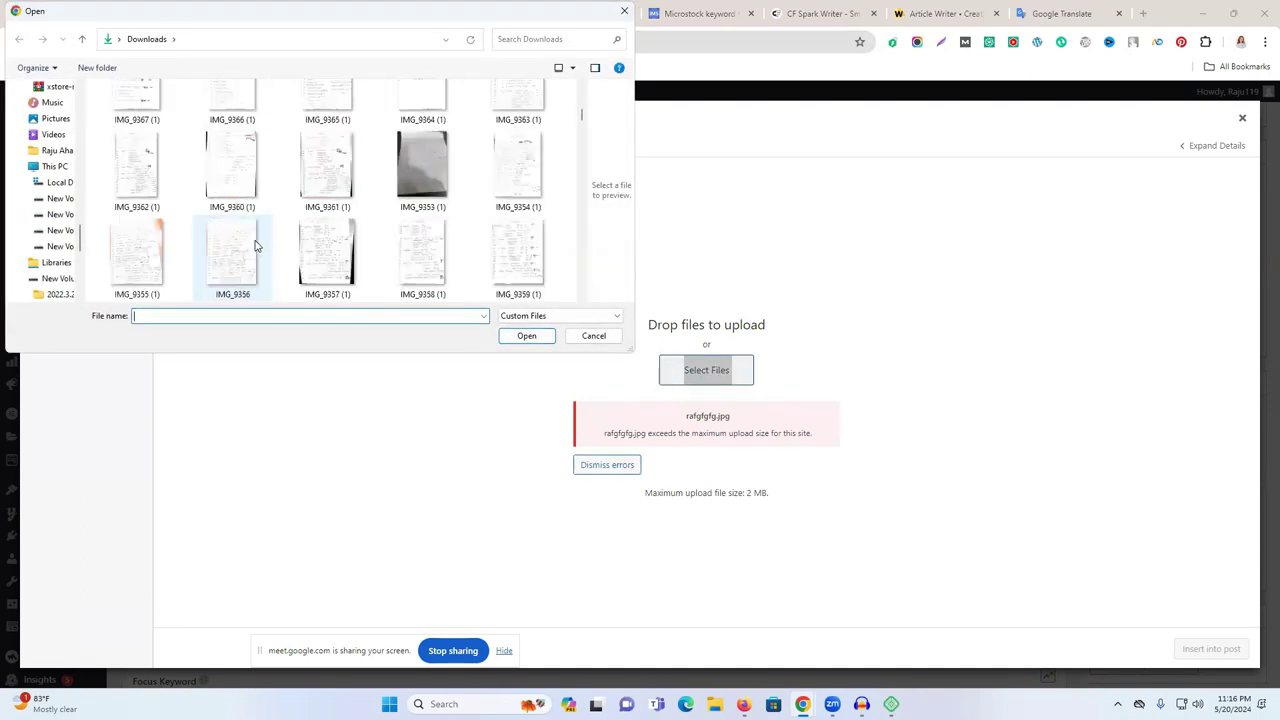
pyautogui.scroll(-10, 250, 250)
pyautogui.click(418, 250)
pyautogui.click(528, 337)
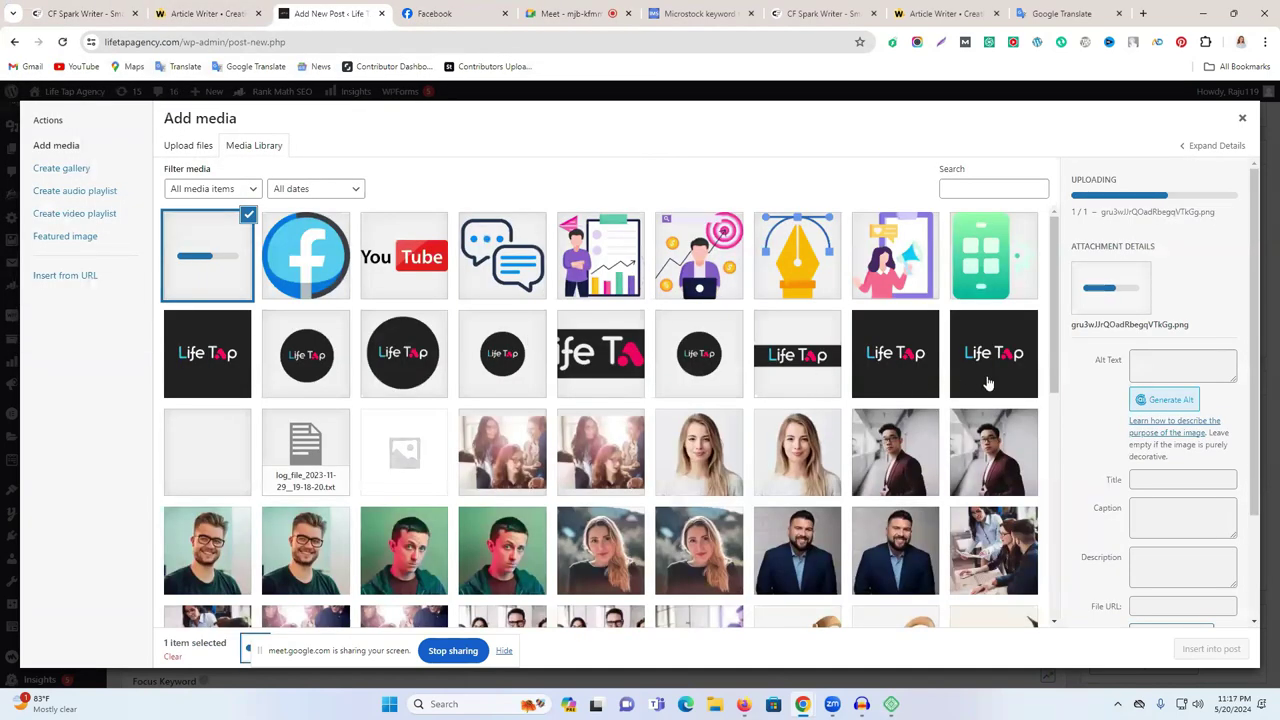
# Step: Set the uploaded image's alt text to "digital marketing" and insert the image into the post after the conclusion paragraph
pyautogui.click(1148, 364)
pyautogui.write('digital marketing')
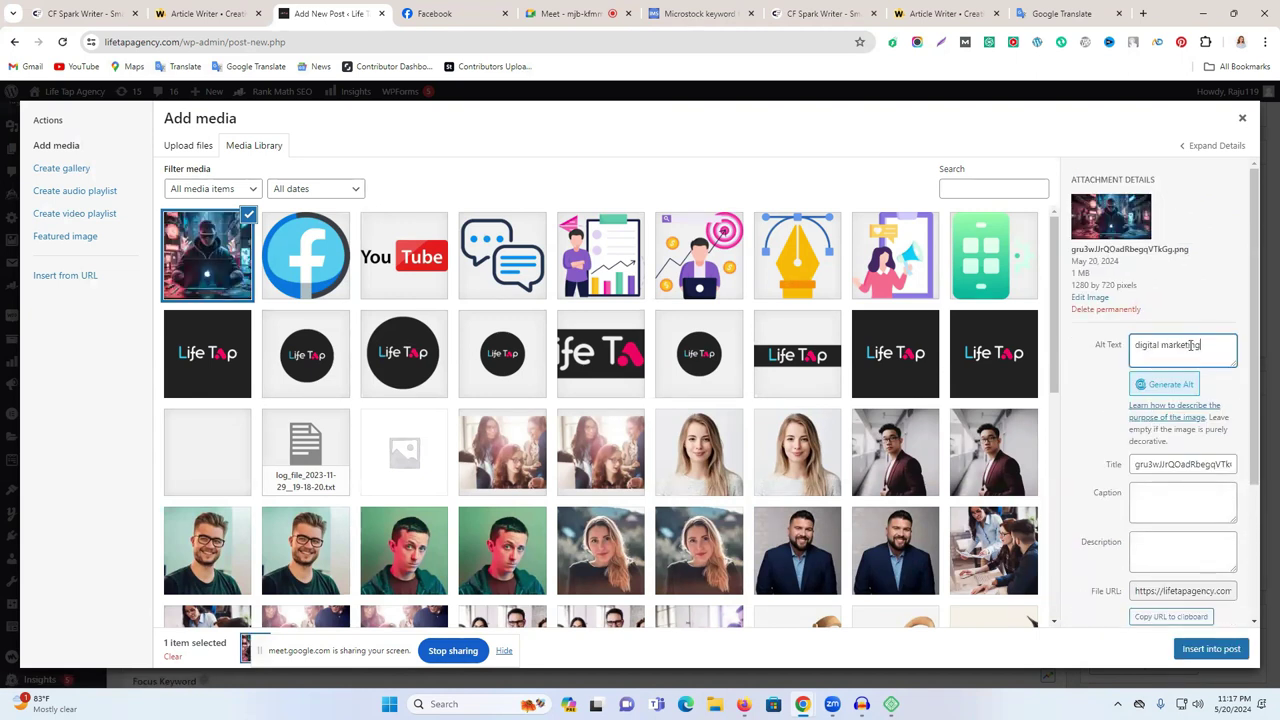
pyautogui.tripleClick(1100, 348)
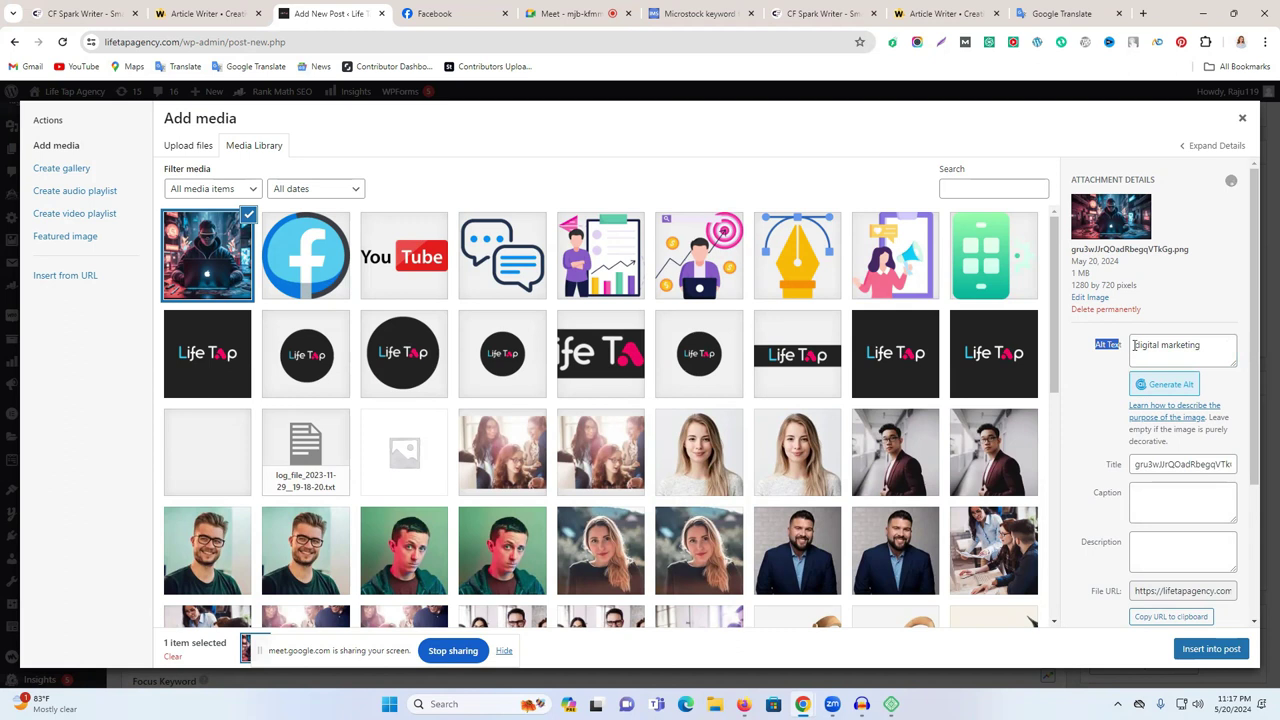
pyautogui.click(1173, 345)
pyautogui.click(1200, 652)
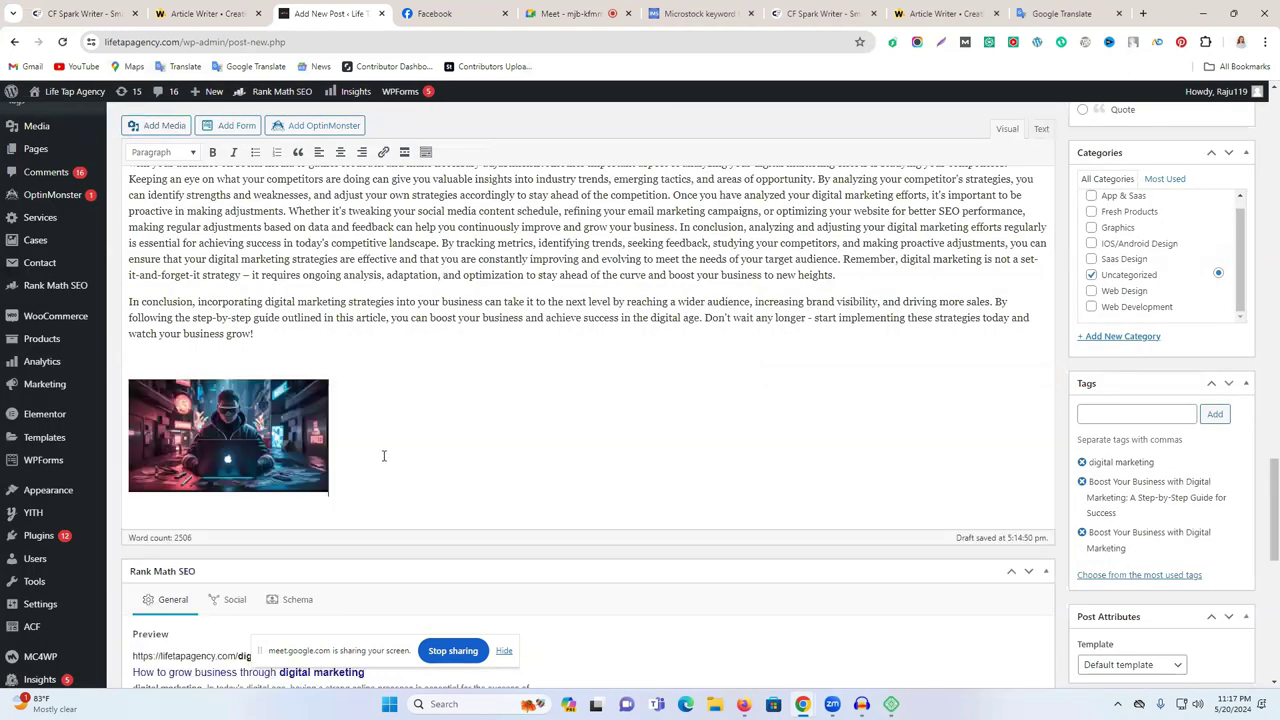
# Step: Check the image alt attribute and external link items in the Additional checks
pyautogui.scroll(-7, 694, 537)
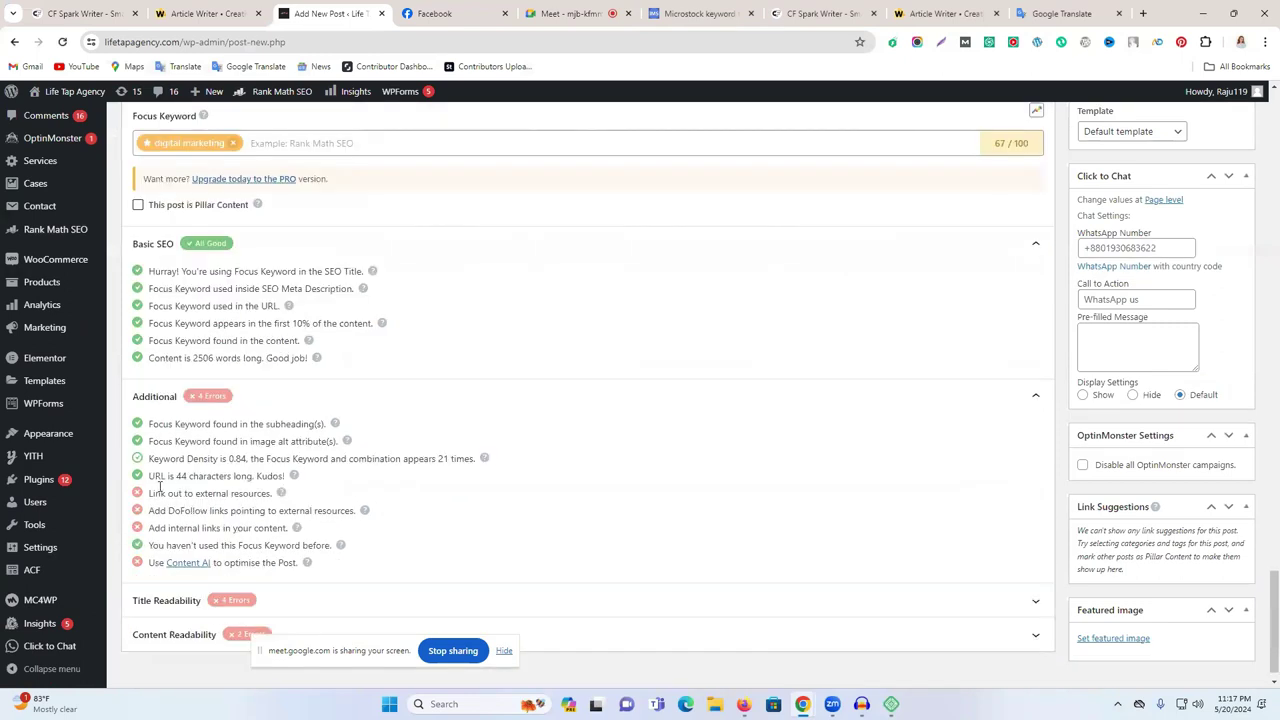
pyautogui.moveTo(240, 443); pyautogui.dragTo(318, 443)
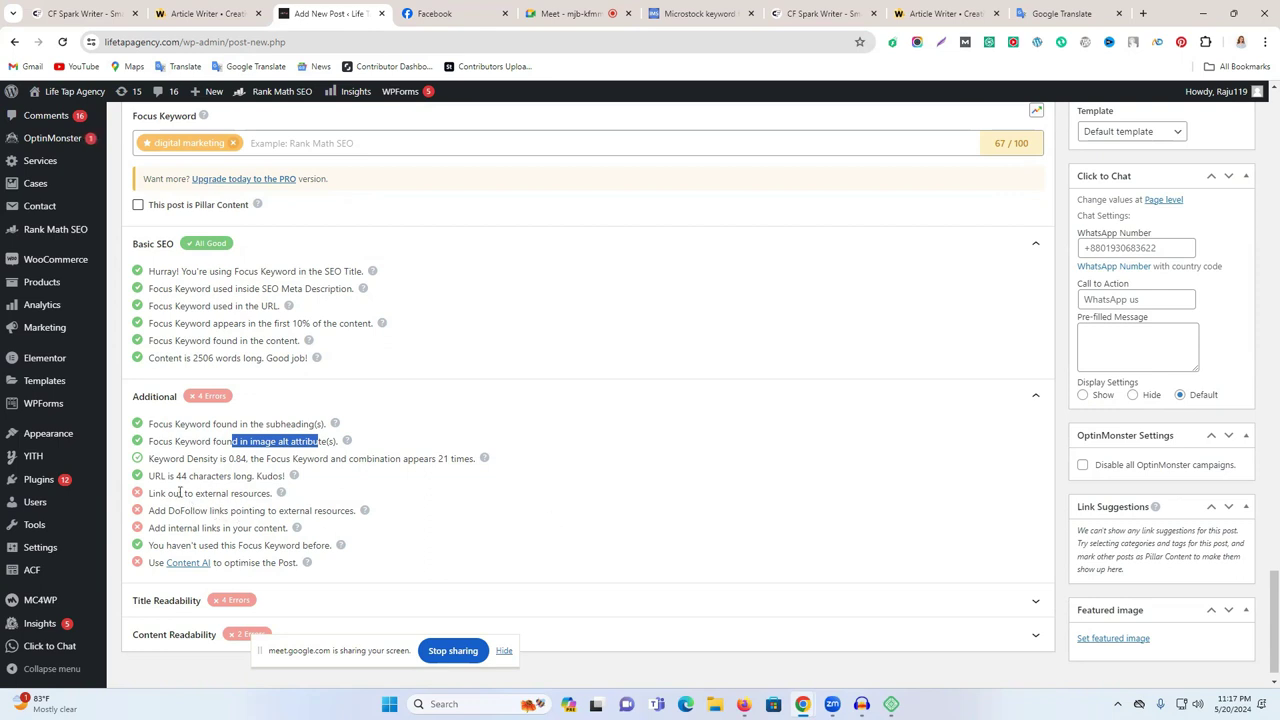
pyautogui.click(243, 493)
pyautogui.moveTo(243, 493); pyautogui.dragTo(172, 493)
pyautogui.scroll(5, 557, 497)
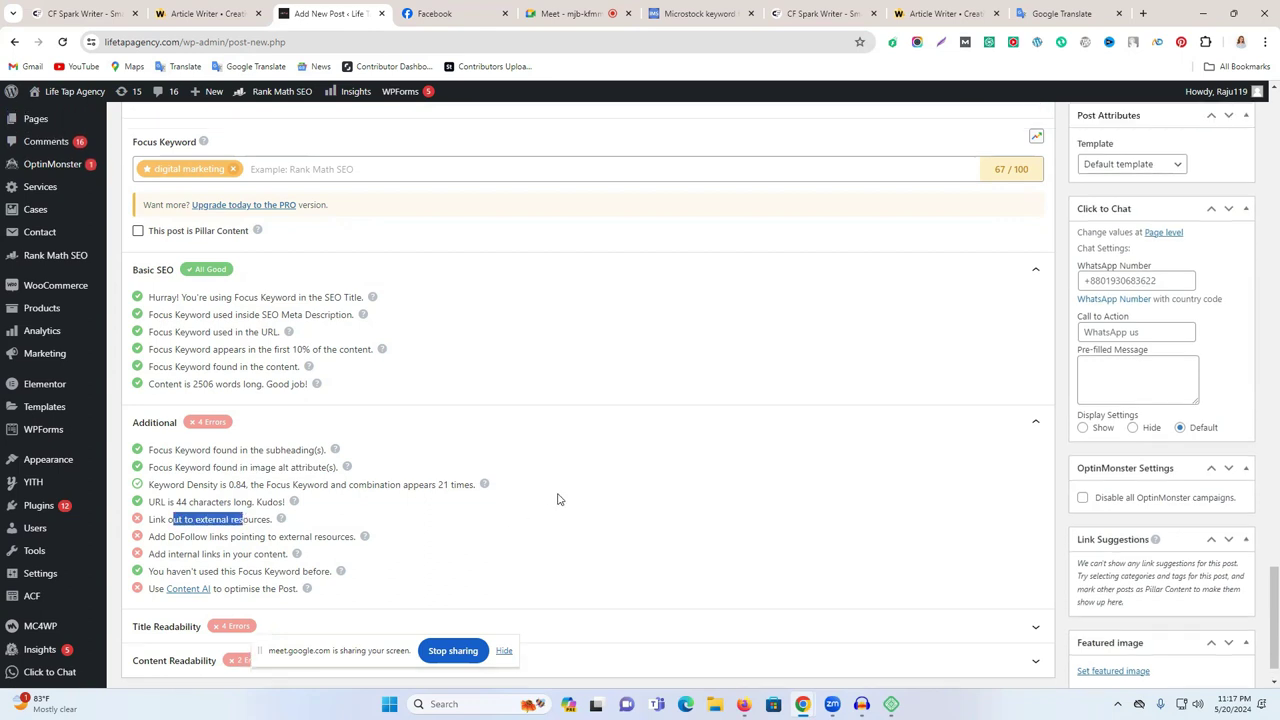
pyautogui.scroll(5, 540, 505)
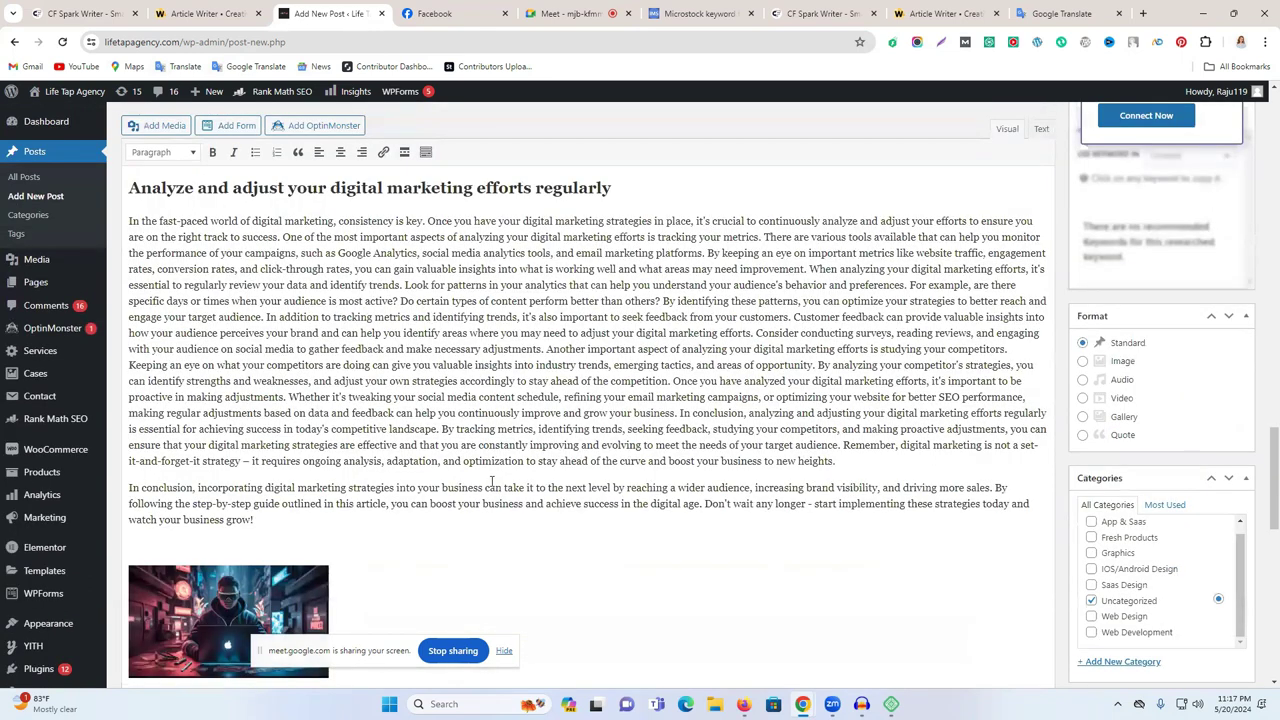
pyautogui.scroll(2, 491, 482)
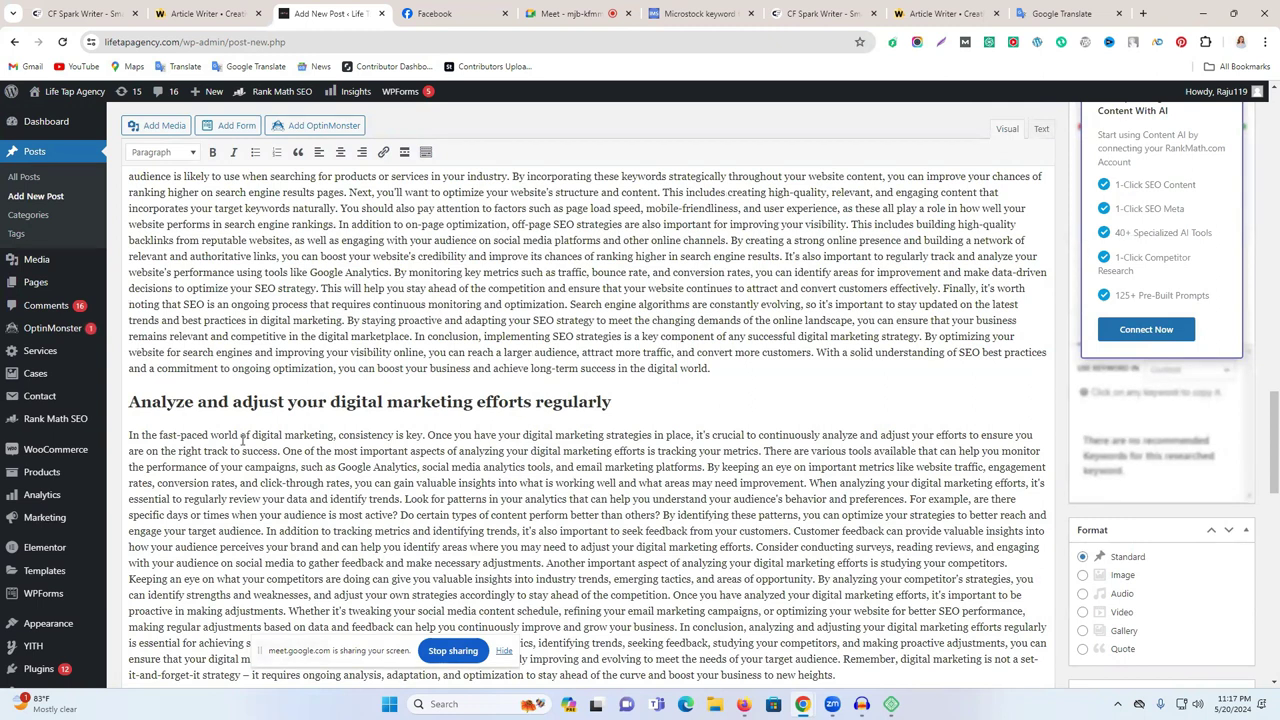
pyautogui.moveTo(254, 434); pyautogui.dragTo(335, 435)
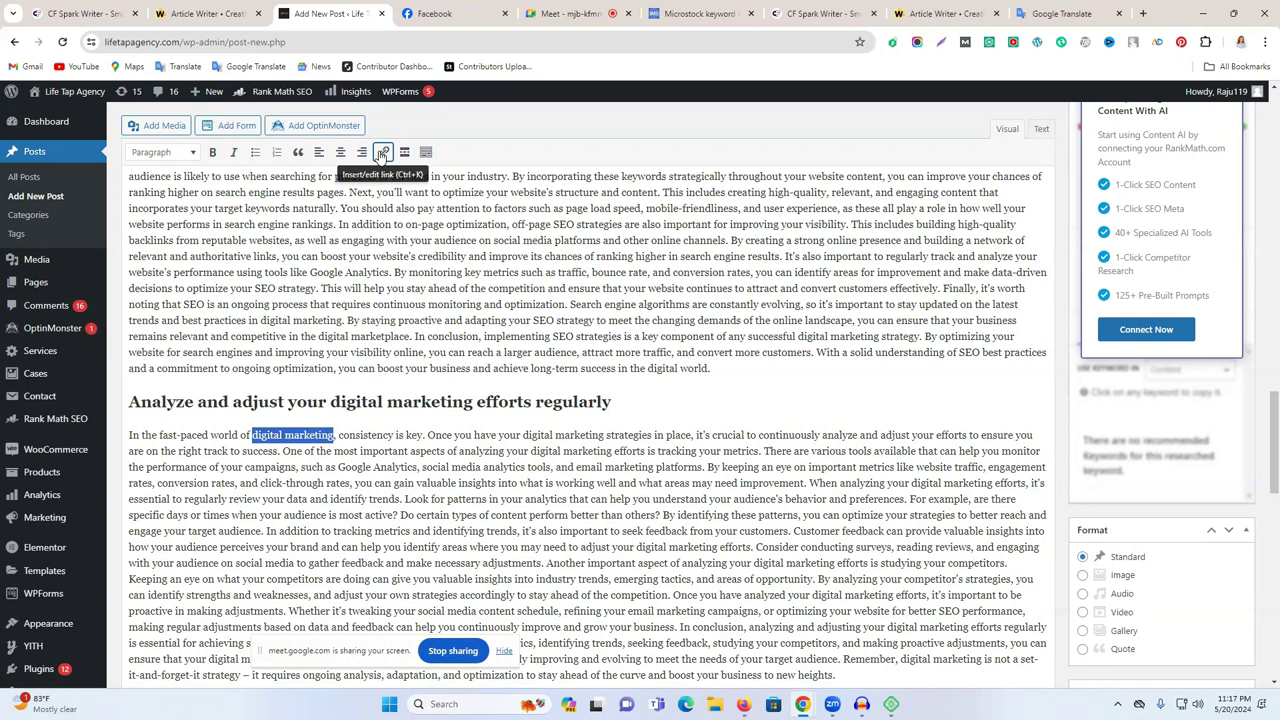
pyautogui.click(382, 154)
pyautogui.click(382, 152)
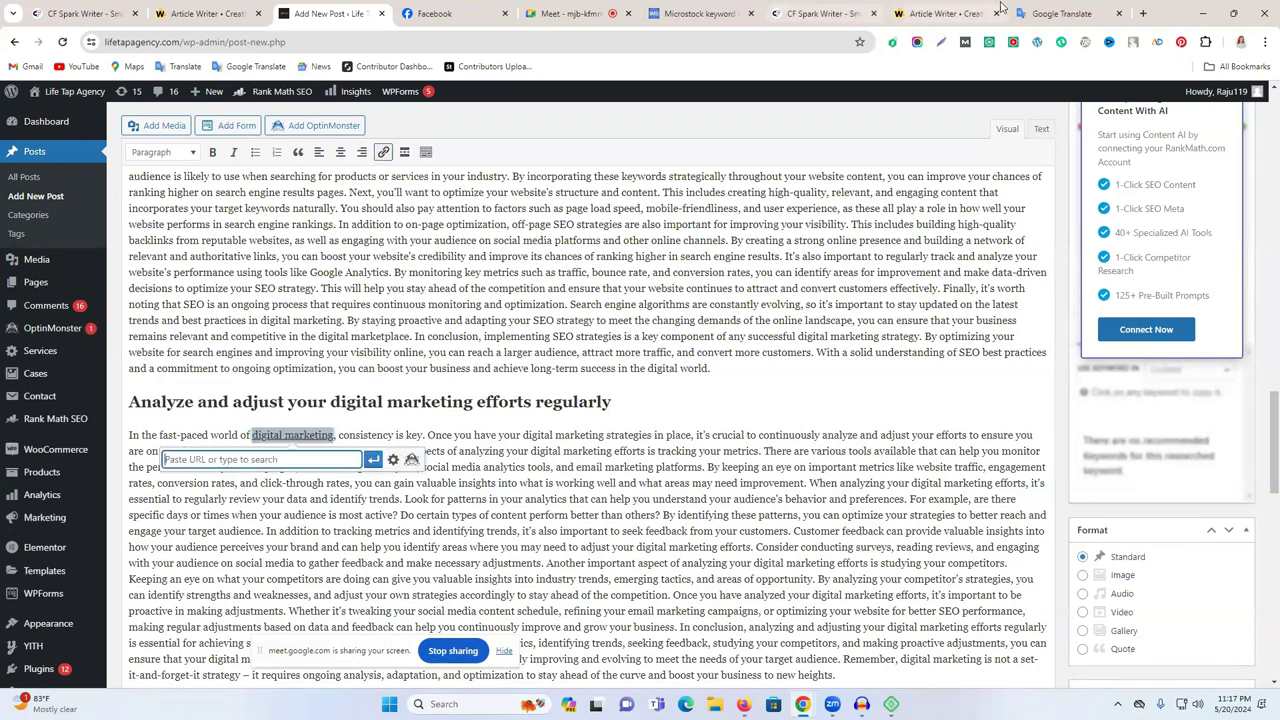
pyautogui.click(1145, 12)
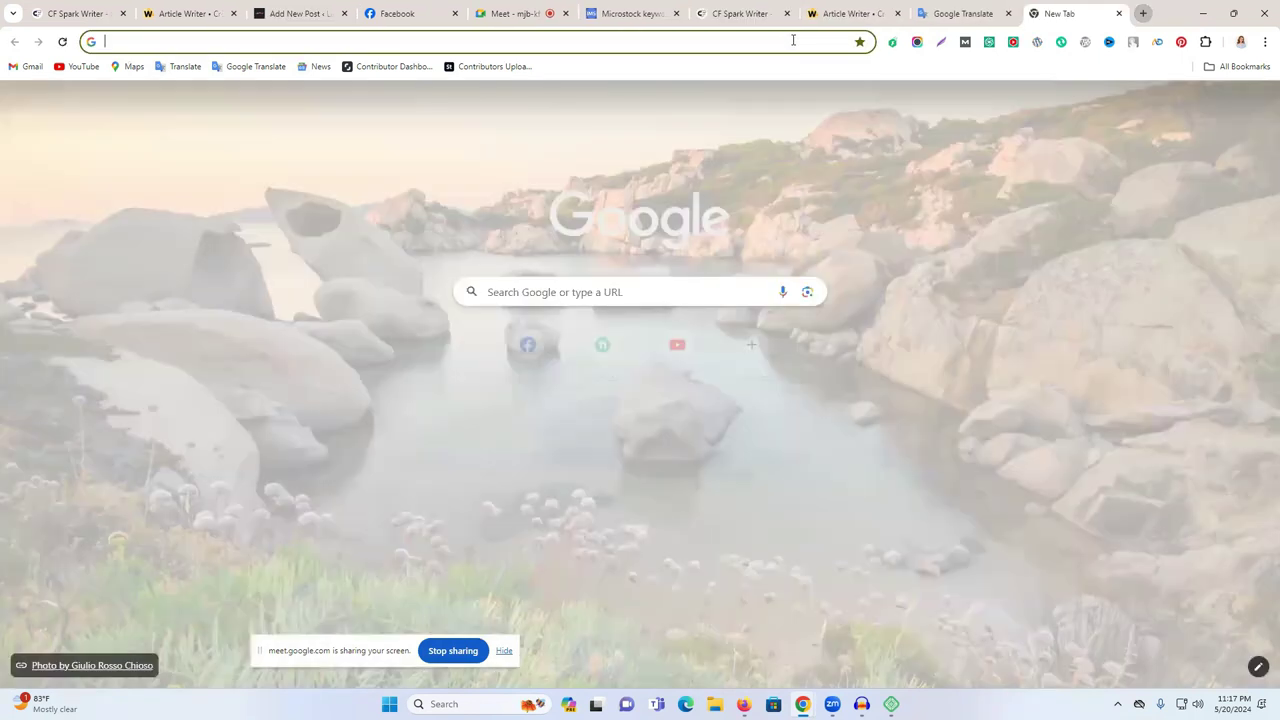
pyautogui.click(793, 40)
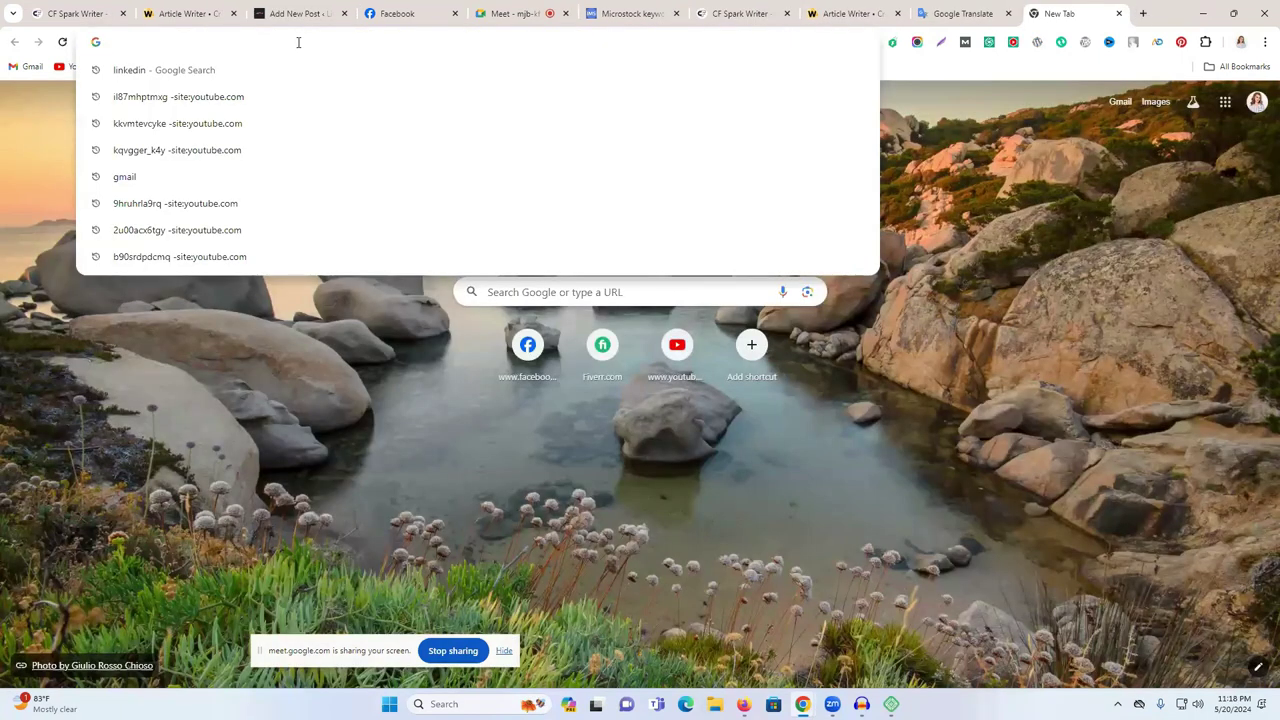
pyautogui.write('newlifelearninginstitute.com')
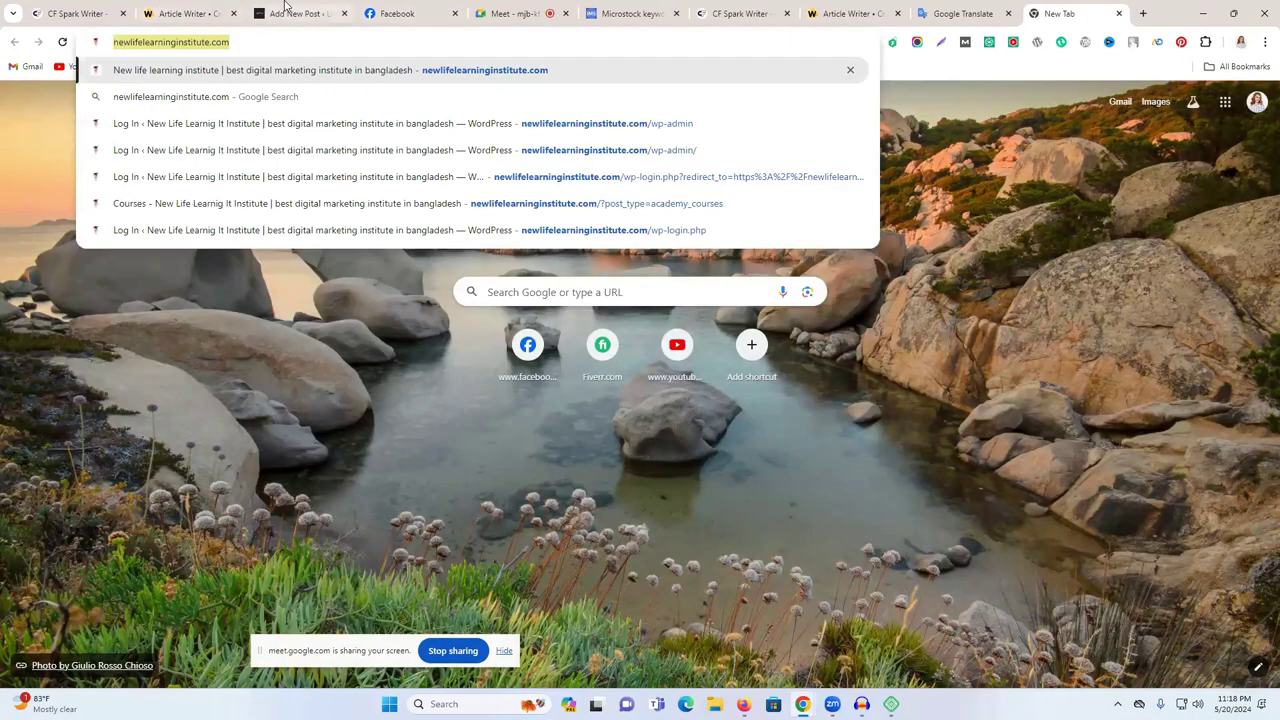
pyautogui.click(288, 12)
pyautogui.write('https://newlifelearninginstitute.com/')
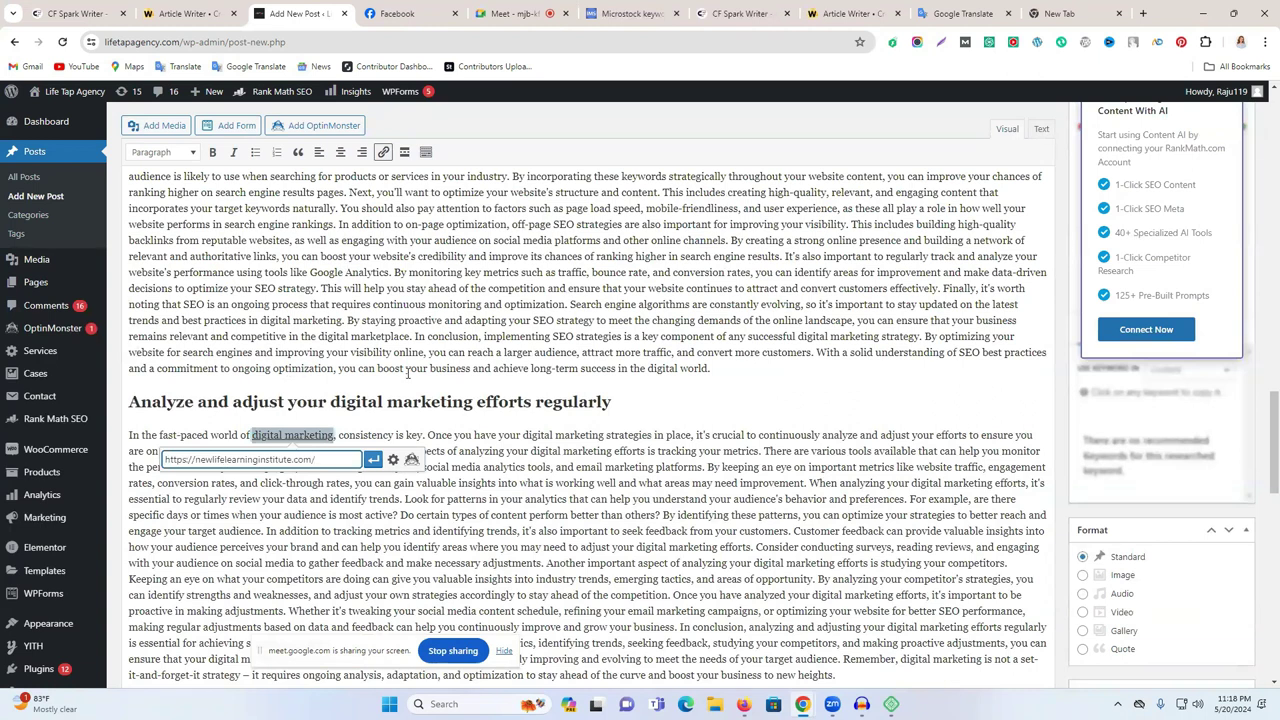
pyautogui.click(371, 459)
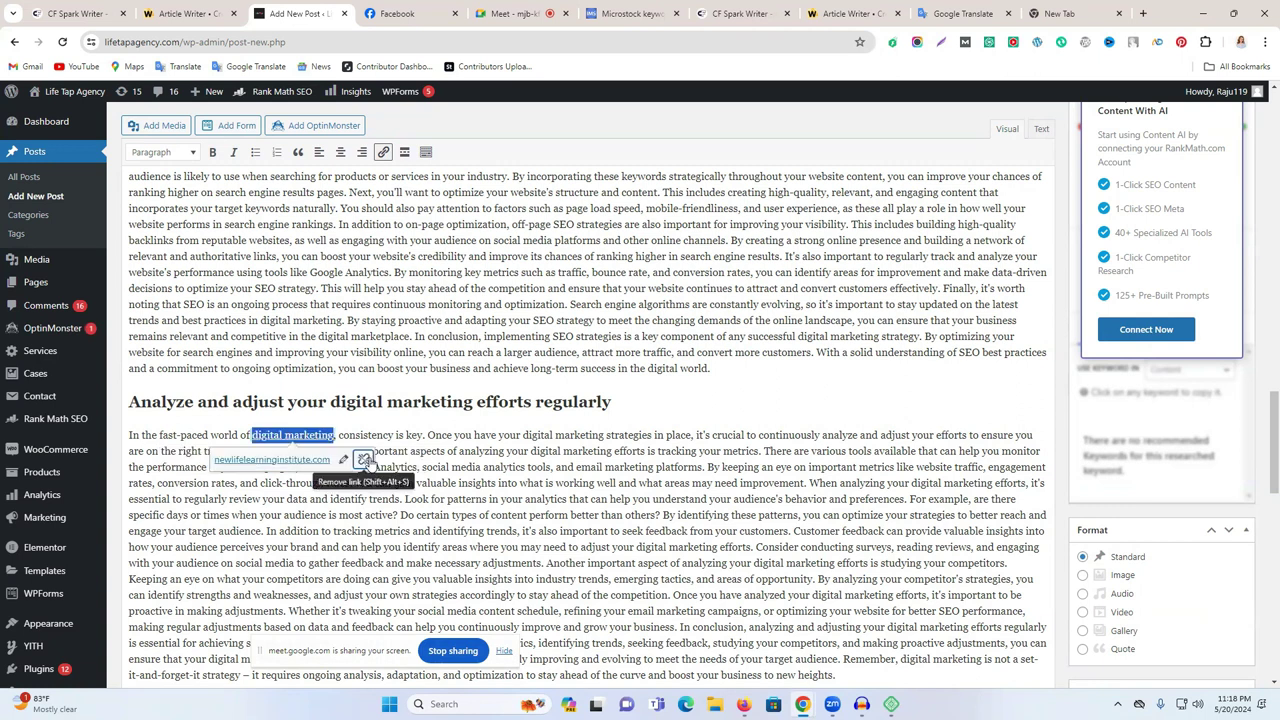
pyautogui.click(479, 470)
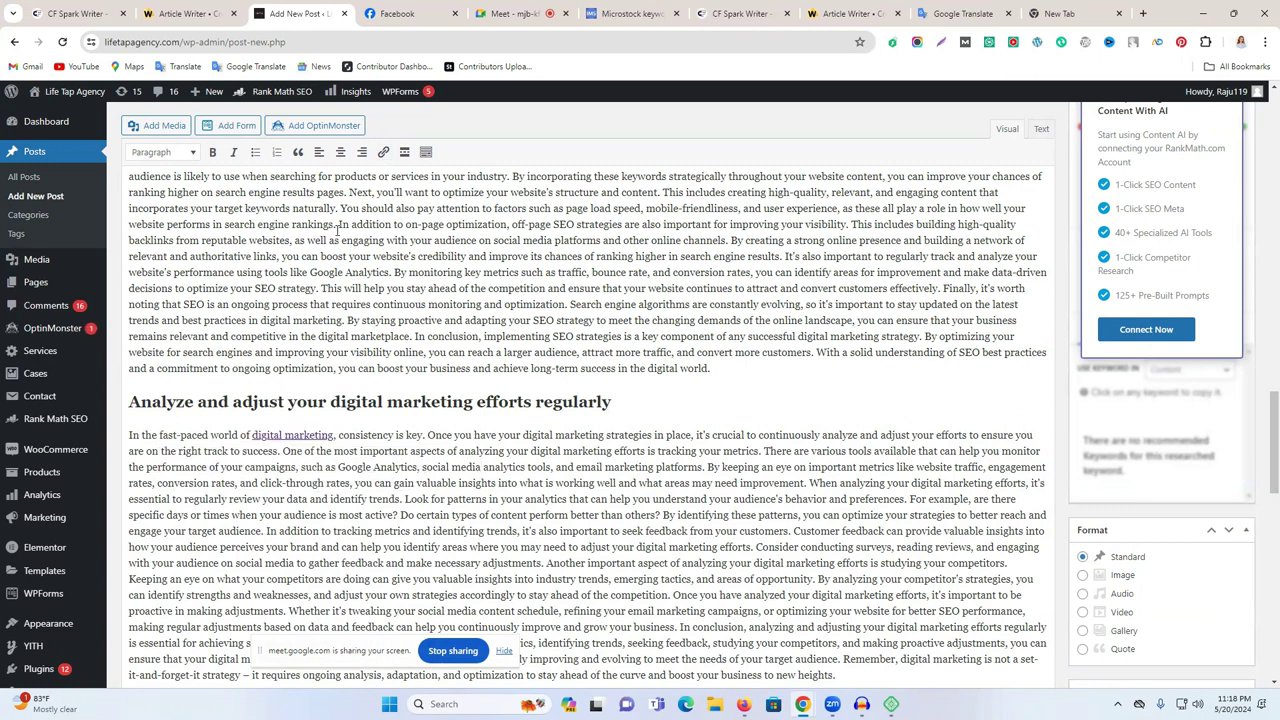
pyautogui.click(176, 42)
pyautogui.moveTo(176, 42); pyautogui.dragTo(104, 44)
pyautogui.hotkey('ctrl', 'c')
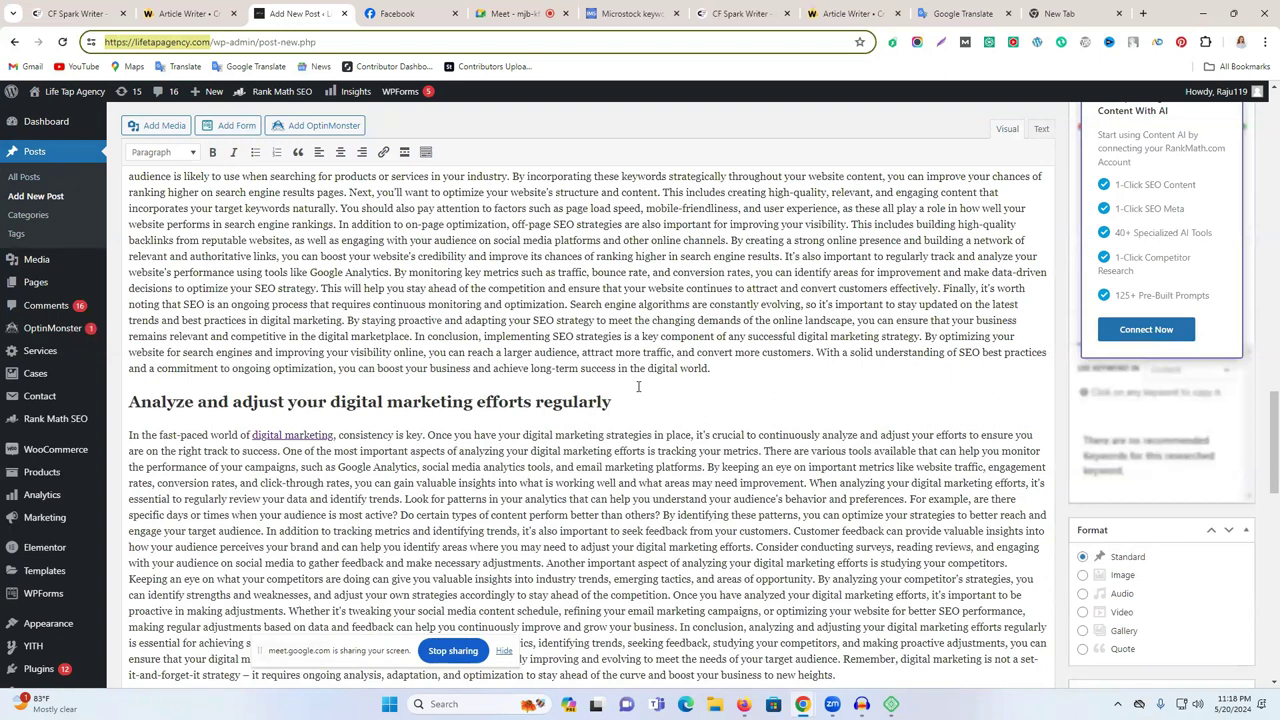
pyautogui.scroll(1, 998, 427)
pyautogui.scroll(5, 963, 425)
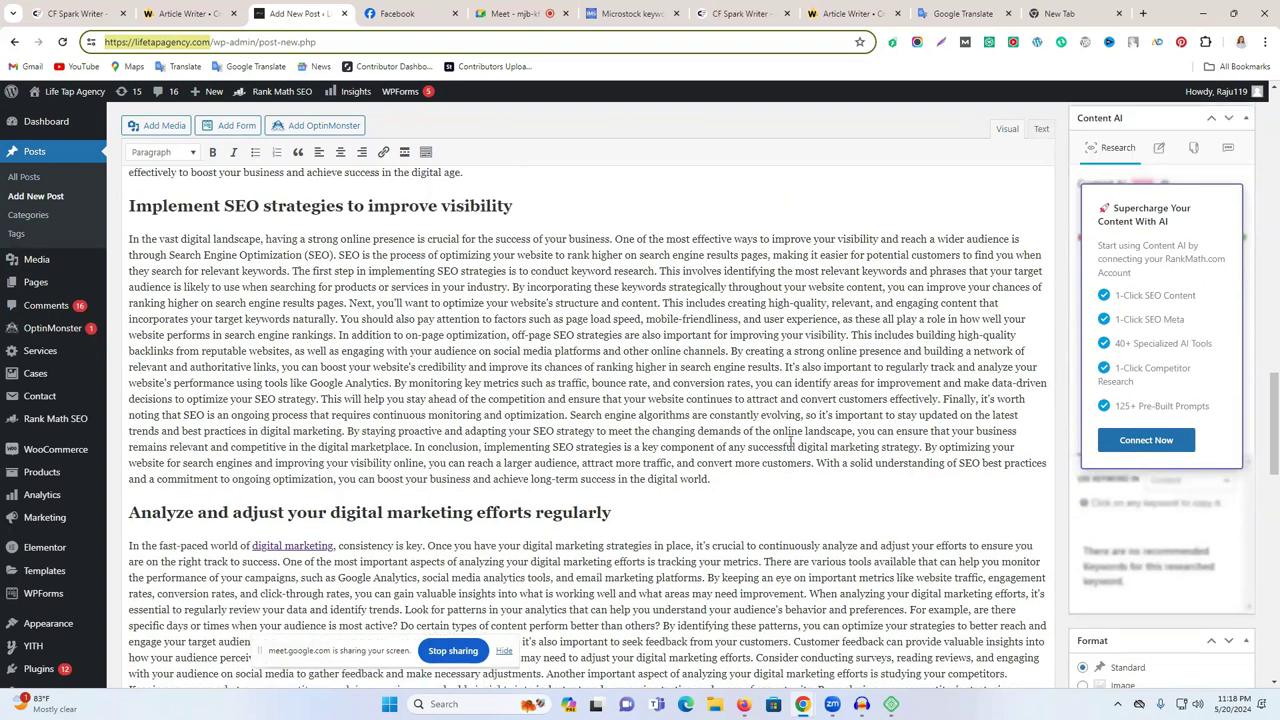
pyautogui.scroll(2, 737, 444)
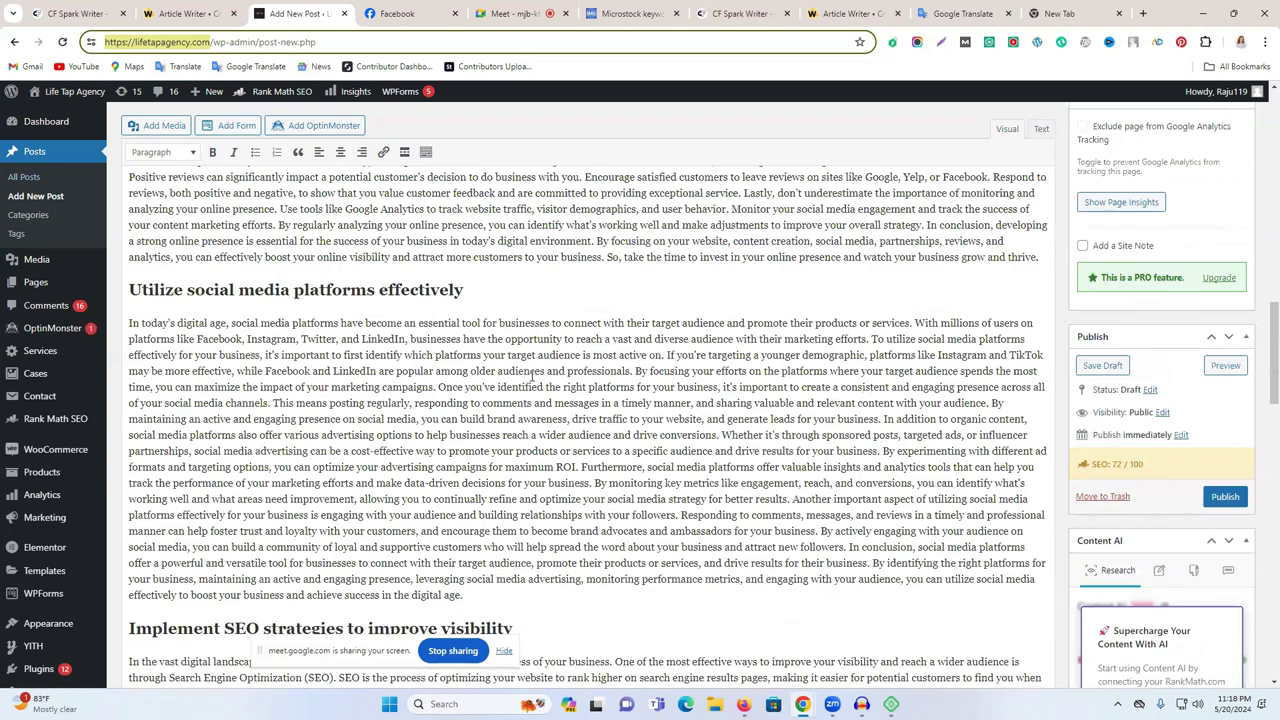
pyautogui.scroll(4, 541, 367)
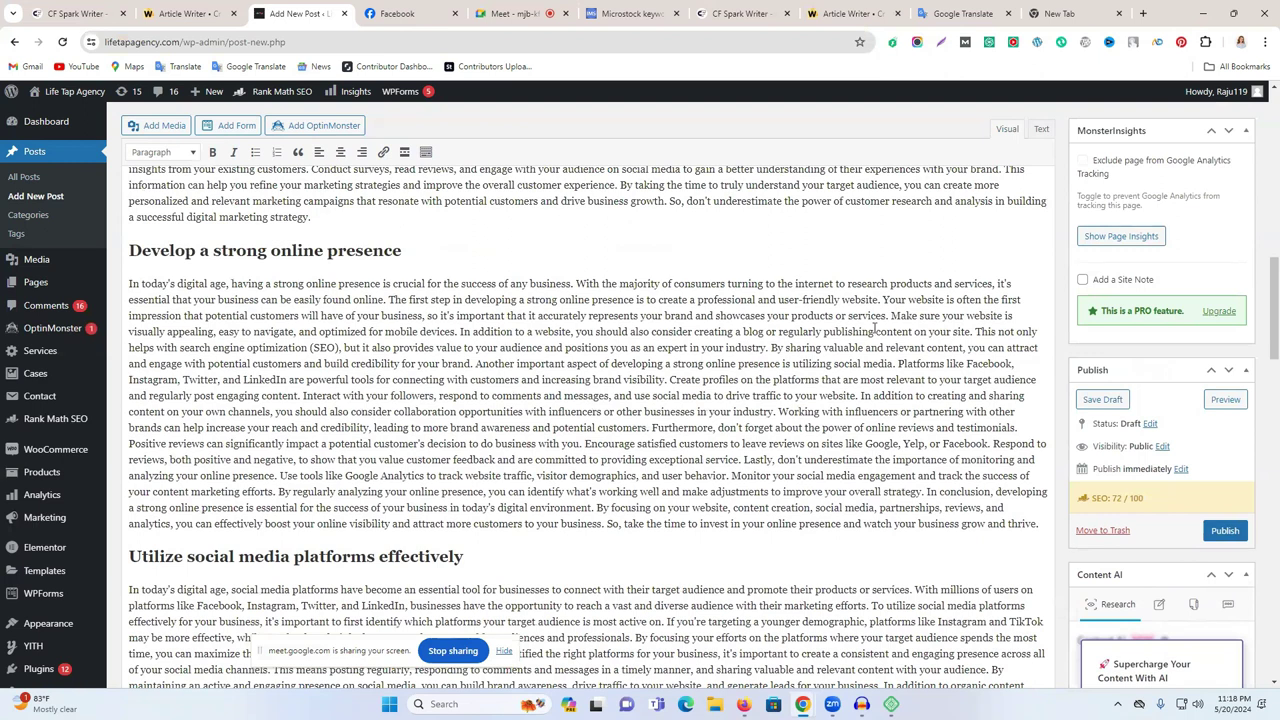
pyautogui.scroll(2, 877, 328)
pyautogui.scroll(1, 868, 323)
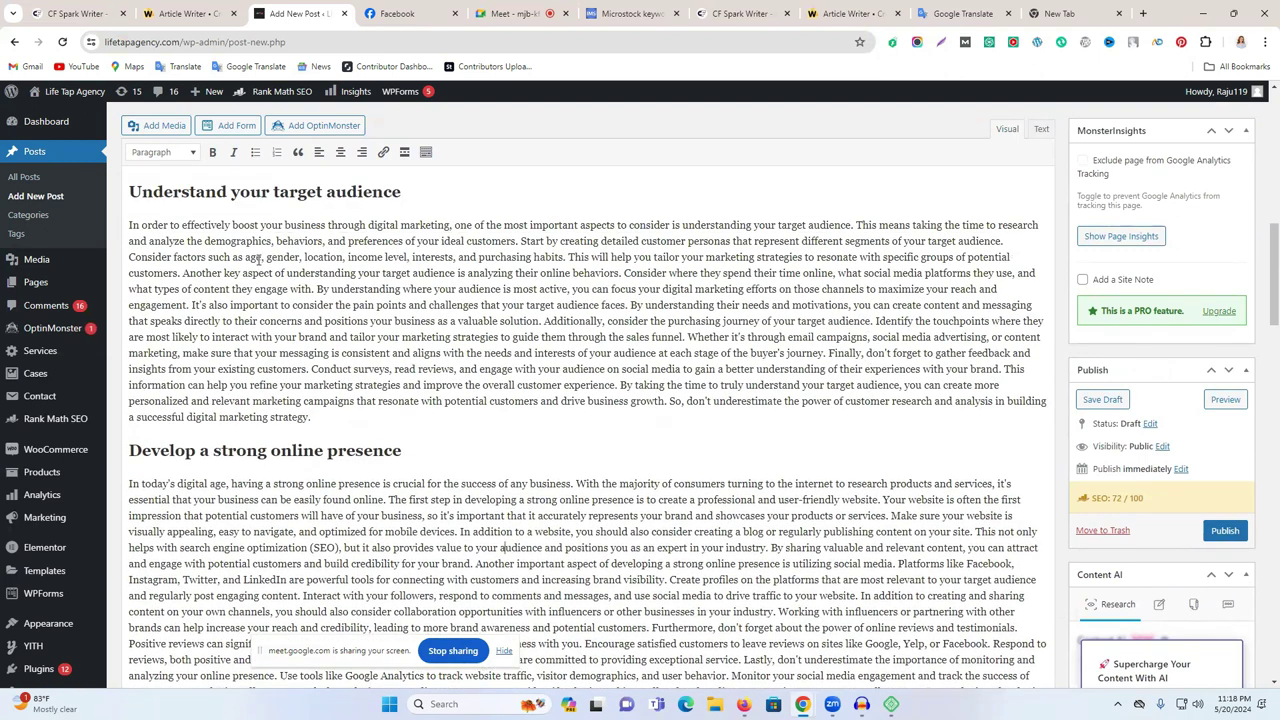
pyautogui.scroll(2, 455, 340)
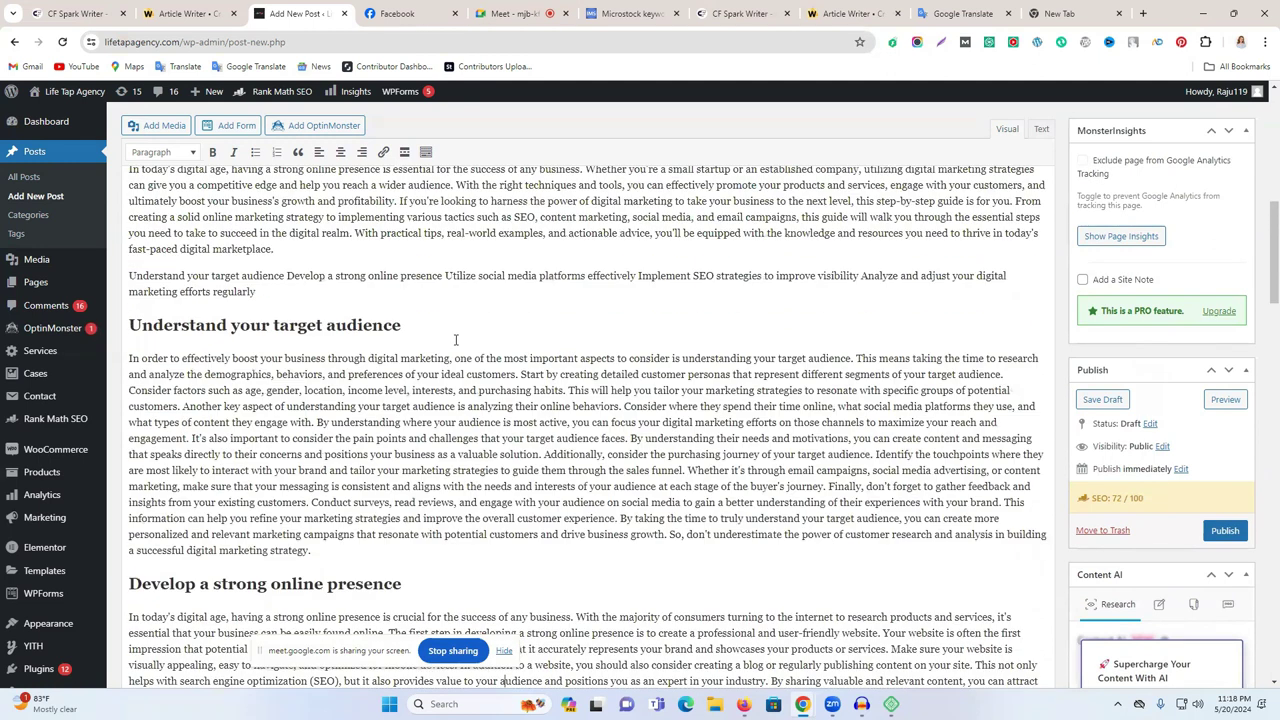
pyautogui.moveTo(370, 354); pyautogui.dragTo(450, 355)
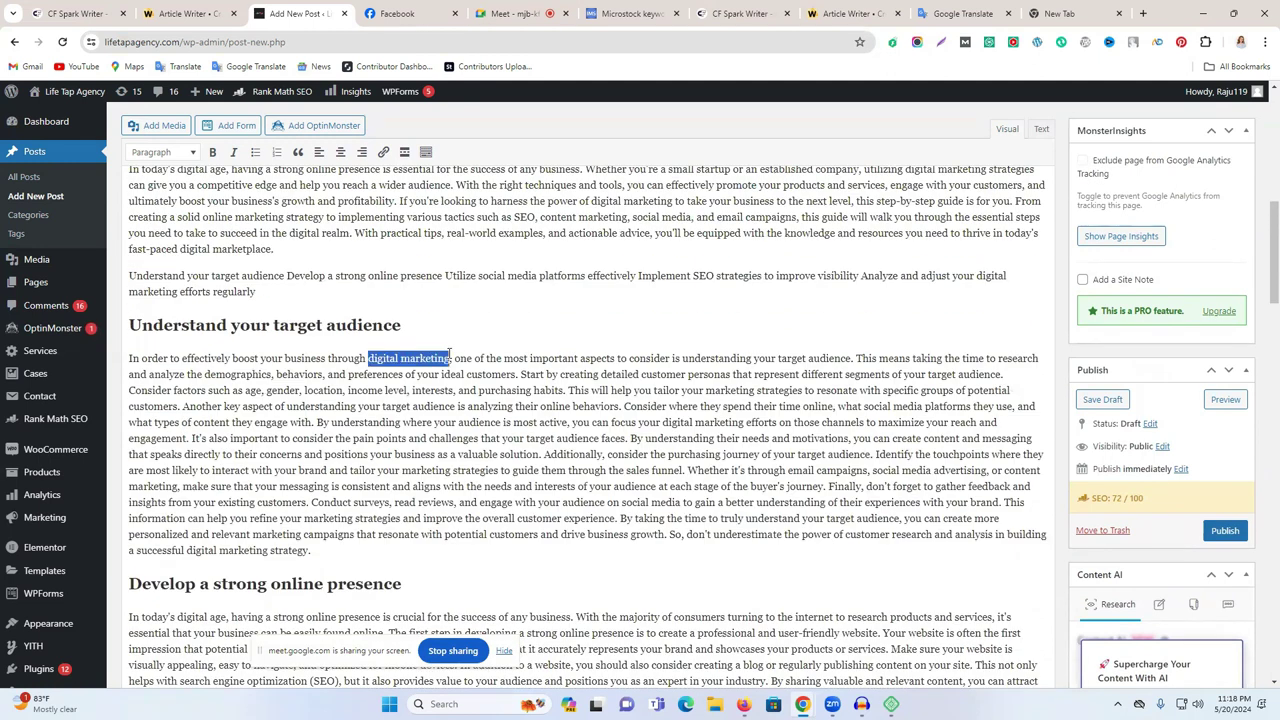
pyautogui.click(383, 151)
pyautogui.hotkey('ctrl', 'v')
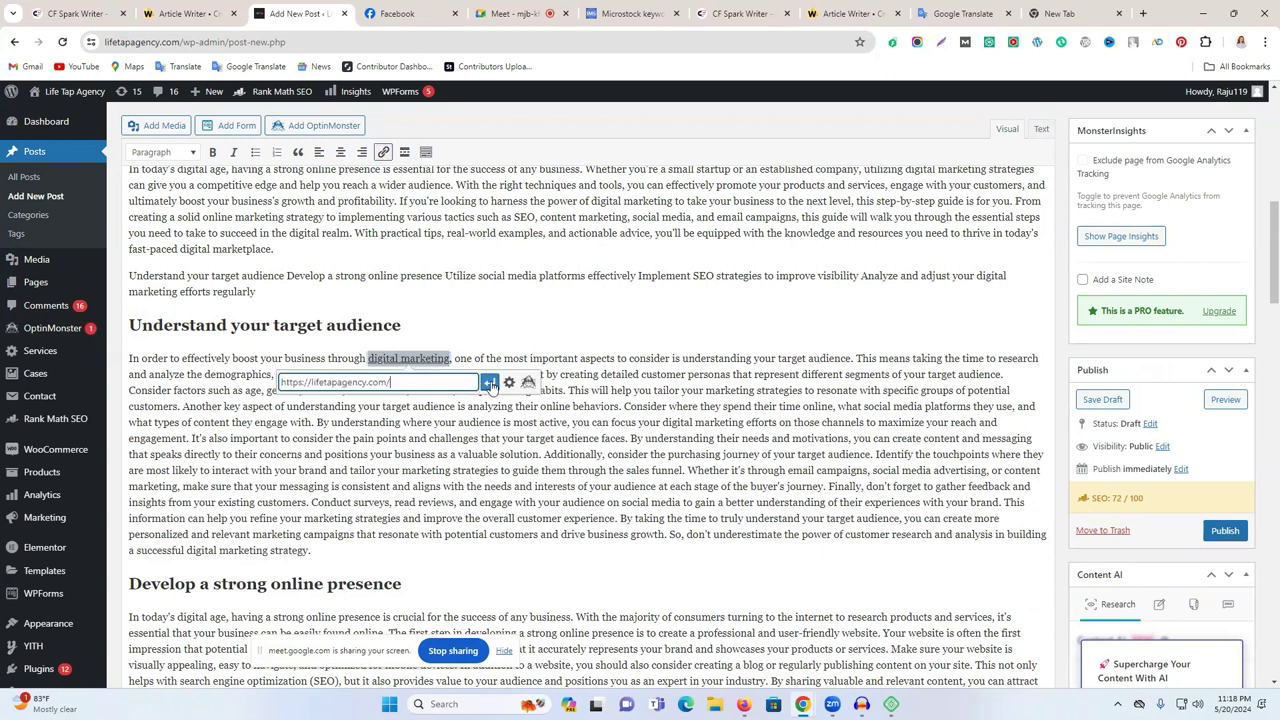
pyautogui.click(489, 382)
# Step: Check the Additional items in the Rank Math analysis, then expand and read the Title Readability and Content Readability checks
pyautogui.scroll(-4, 805, 410)
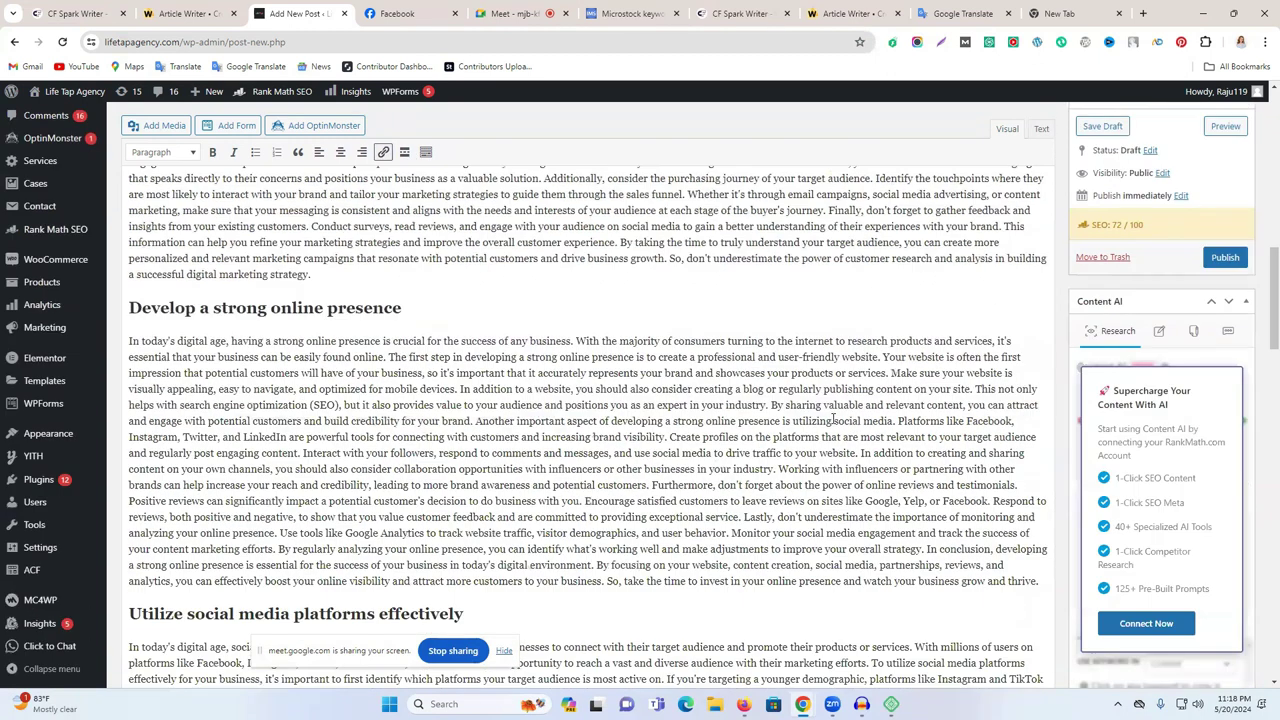
pyautogui.scroll(-10, 834, 420)
pyautogui.scroll(-8, 833, 418)
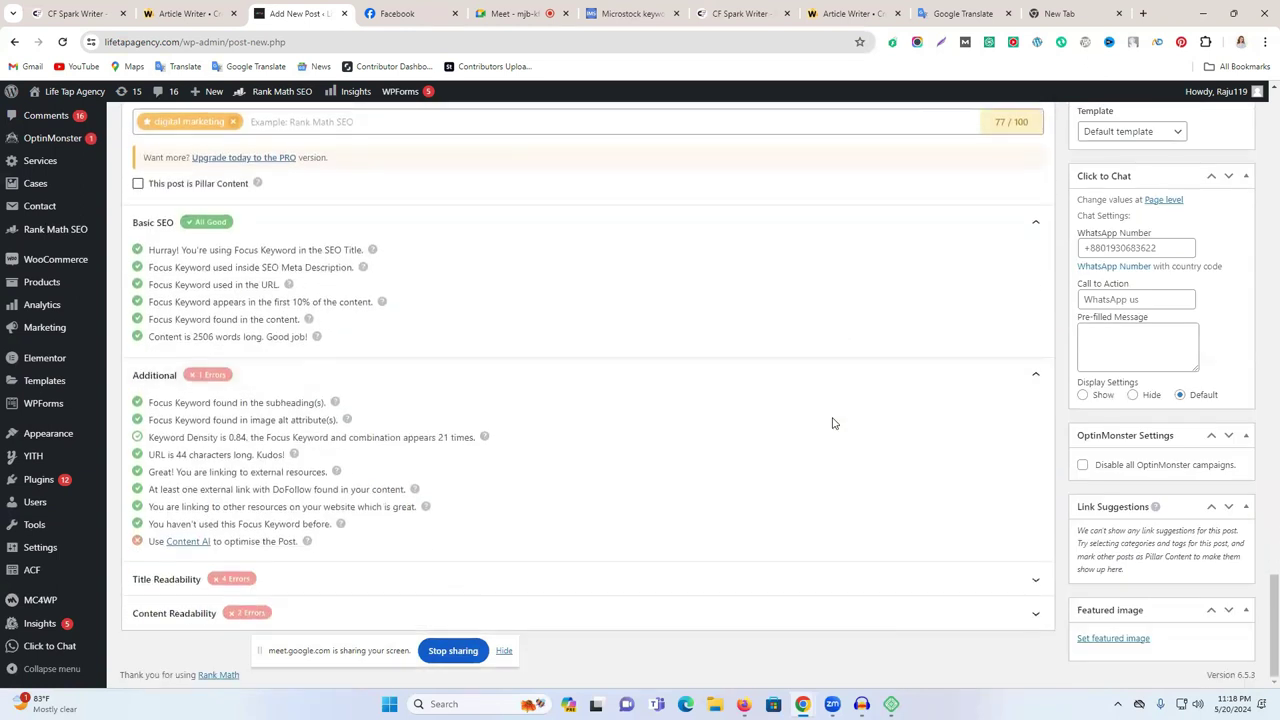
pyautogui.moveTo(150, 420); pyautogui.dragTo(575, 518)
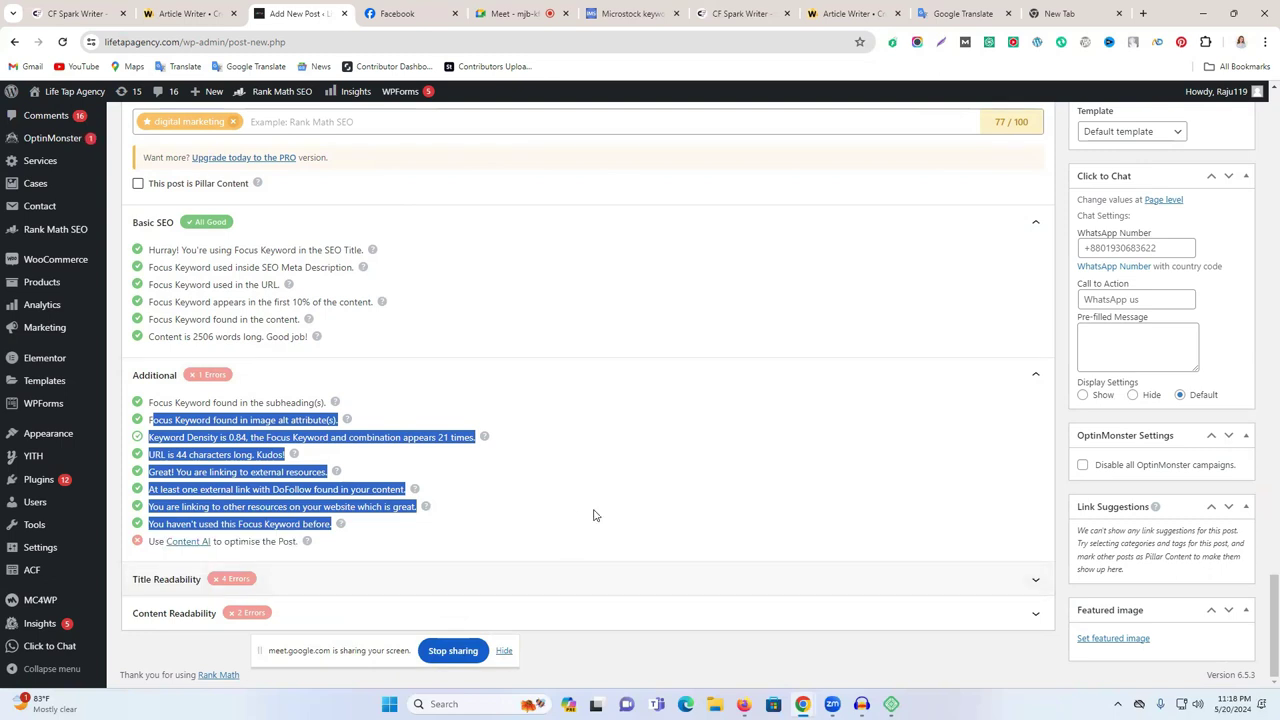
pyautogui.scroll(2, 593, 515)
pyautogui.scroll(-2, 593, 515)
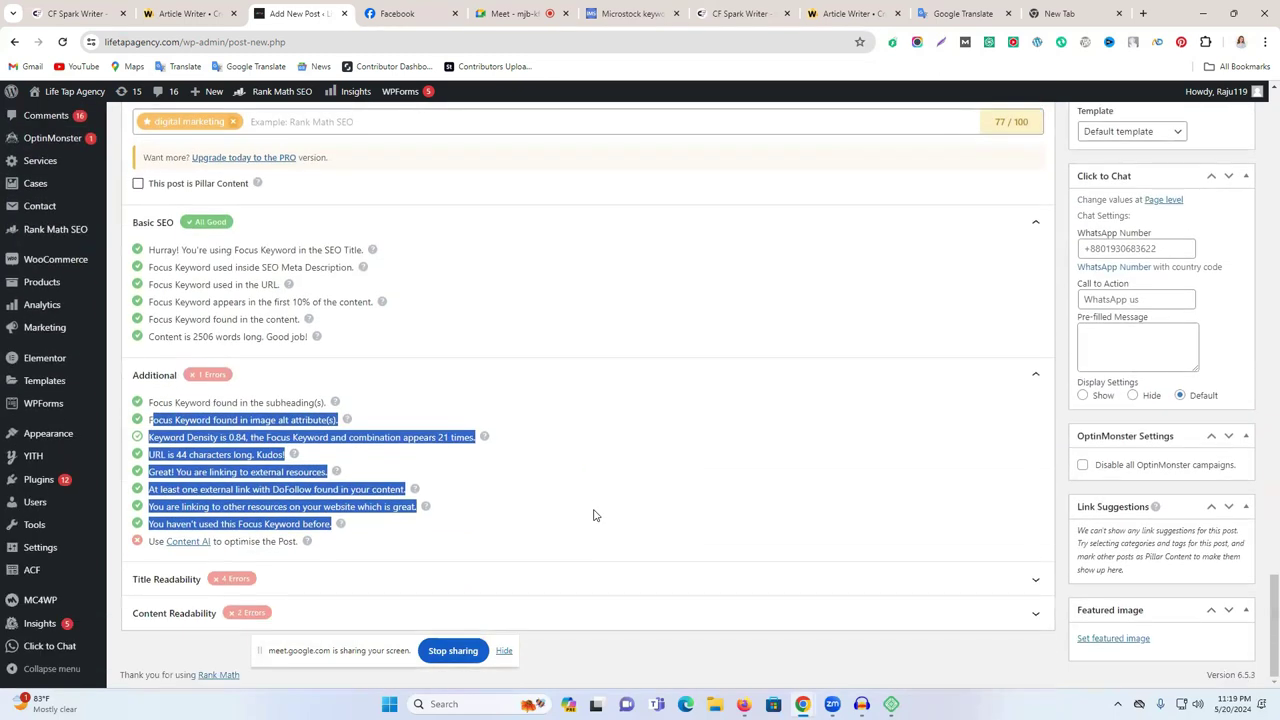
pyautogui.click(327, 586)
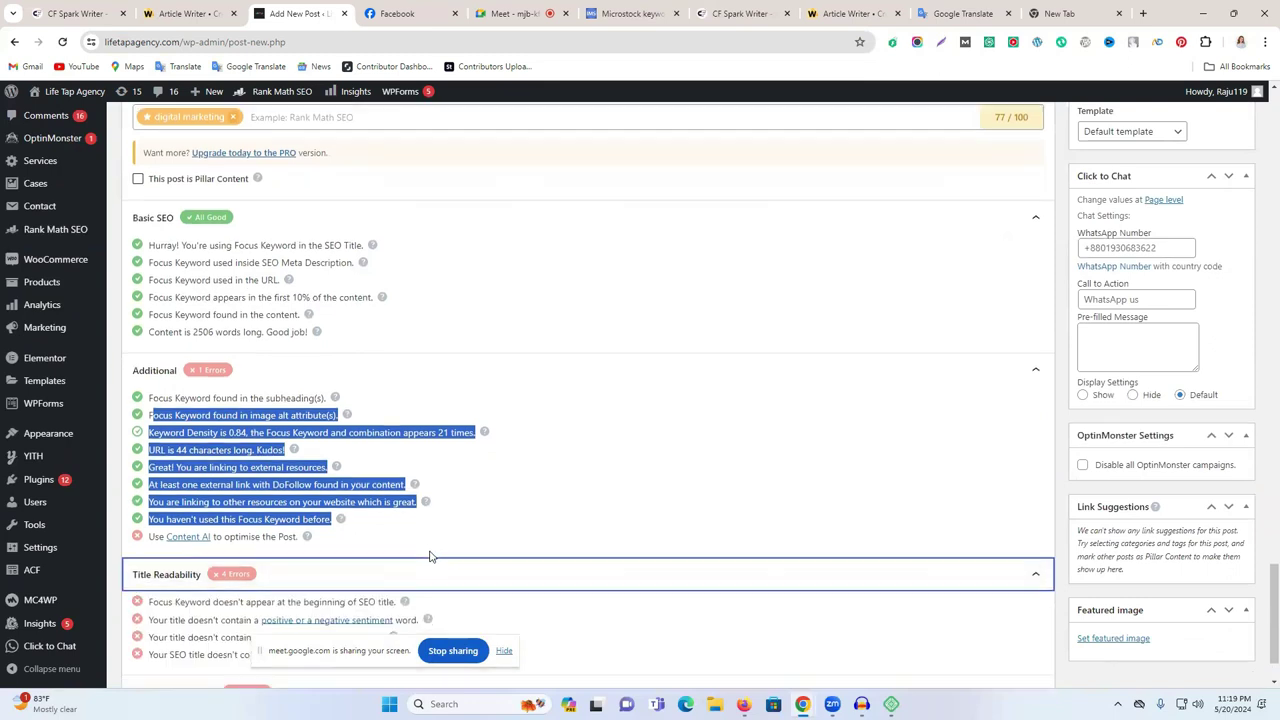
pyautogui.scroll(-1, 432, 556)
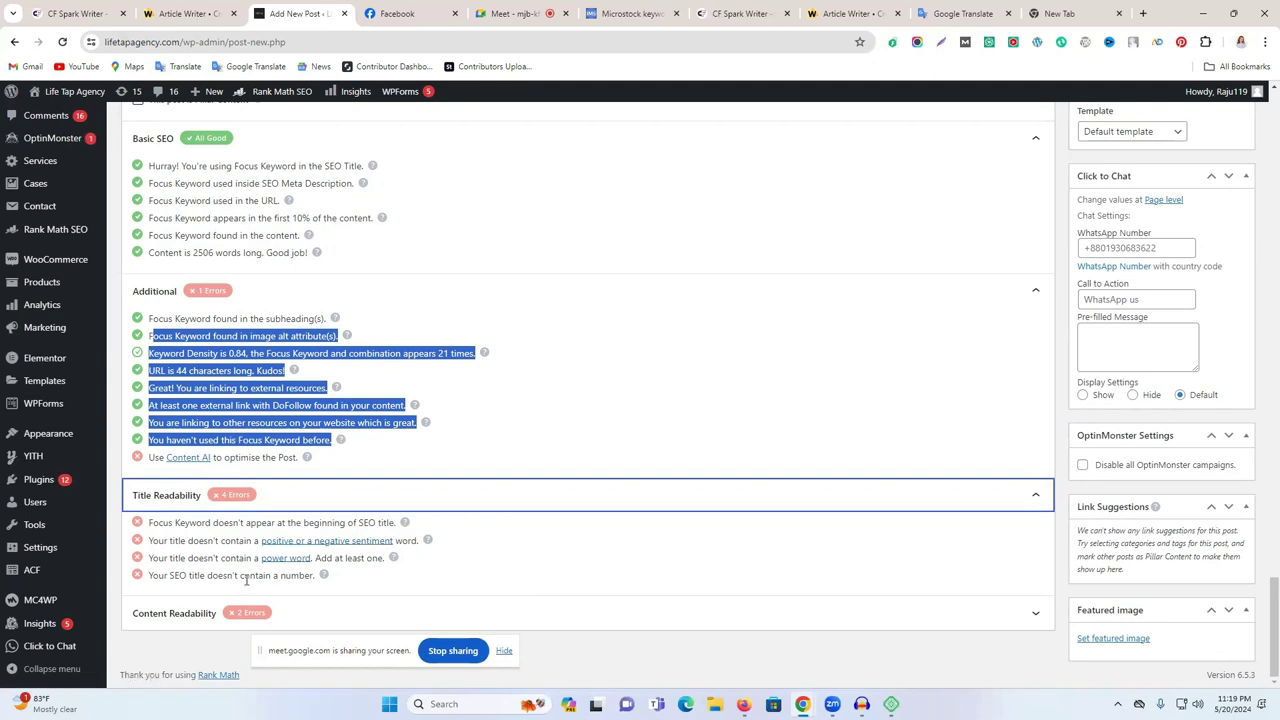
pyautogui.click(165, 614)
pyautogui.scroll(-1, 371, 569)
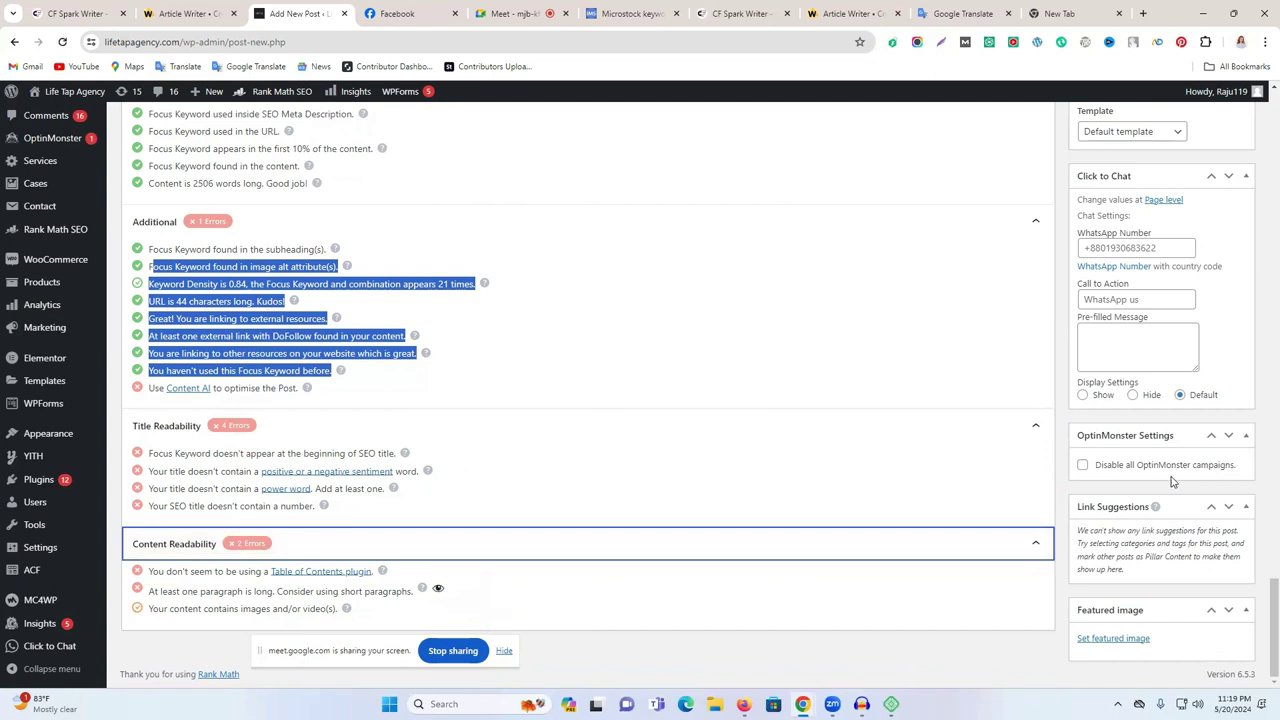
# Step: Set the uploaded image with the alt text "digital marketing" as the post's featured image and recheck the Rank Math score
pyautogui.click(1107, 645)
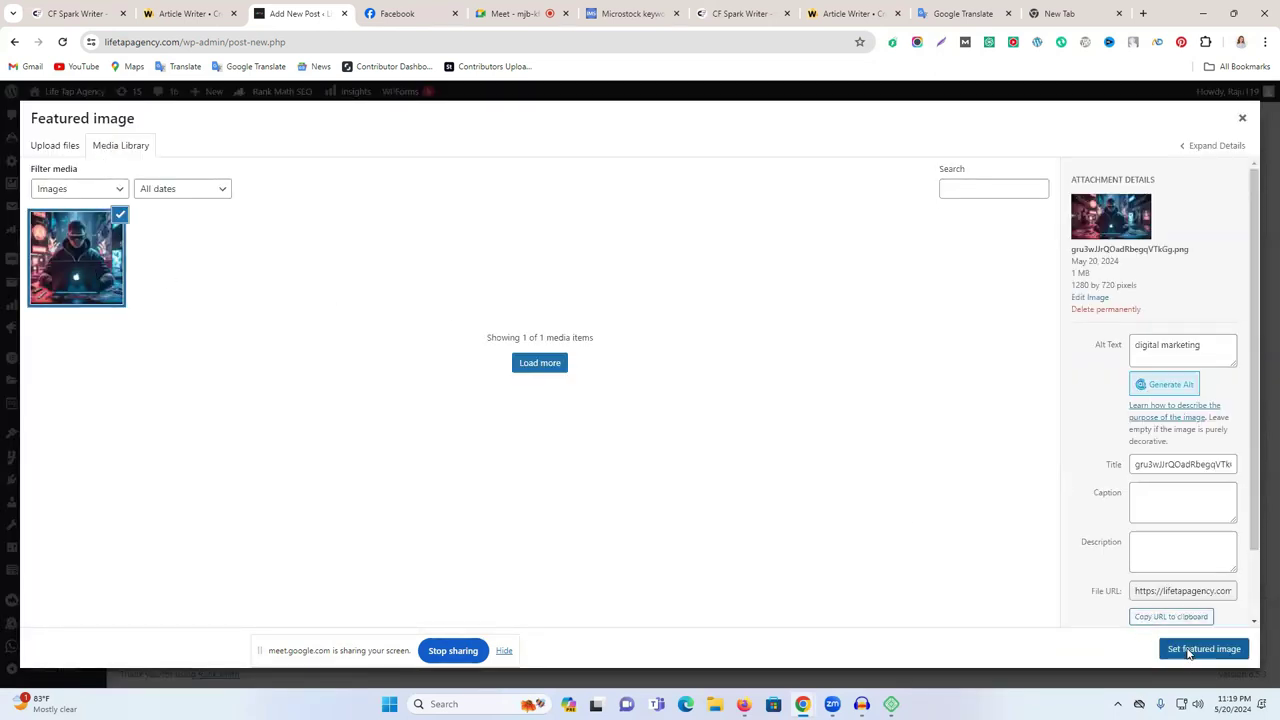
pyautogui.click(1185, 649)
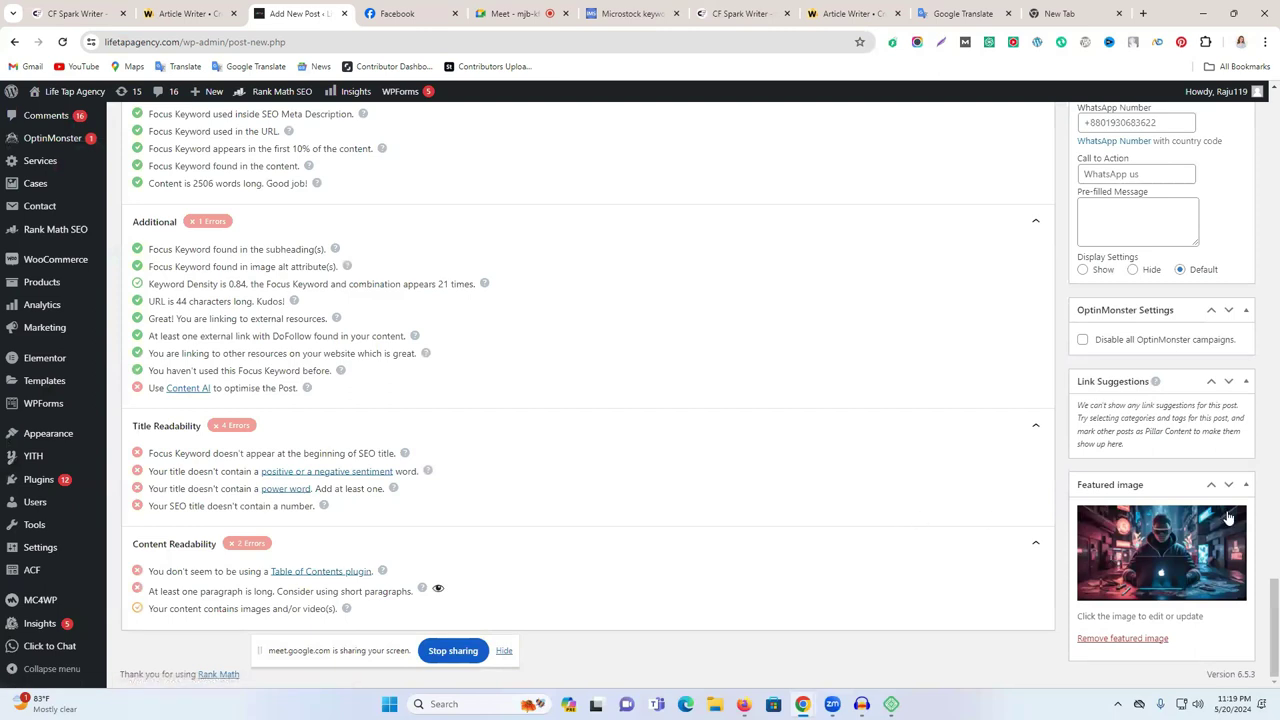
pyautogui.scroll(4, 1053, 496)
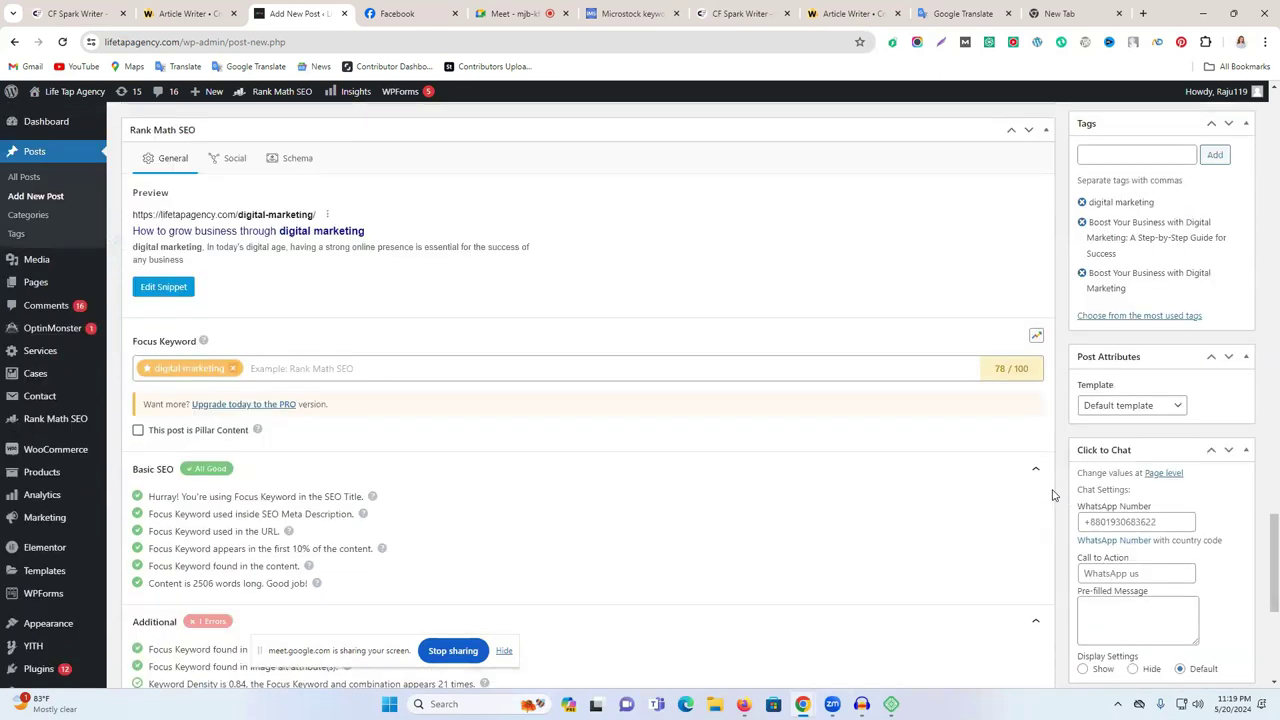
pyautogui.scroll(-3, 1052, 490)
pyautogui.scroll(-2, 1052, 490)
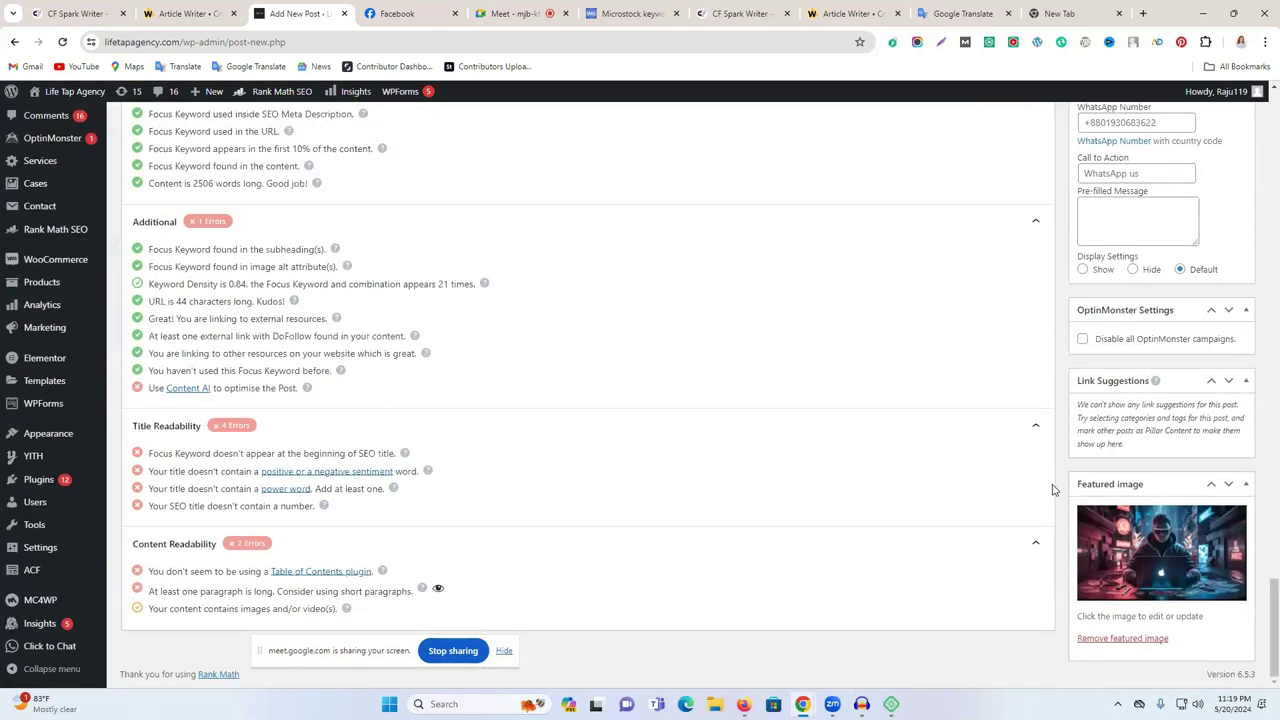
pyautogui.scroll(5, 1052, 490)
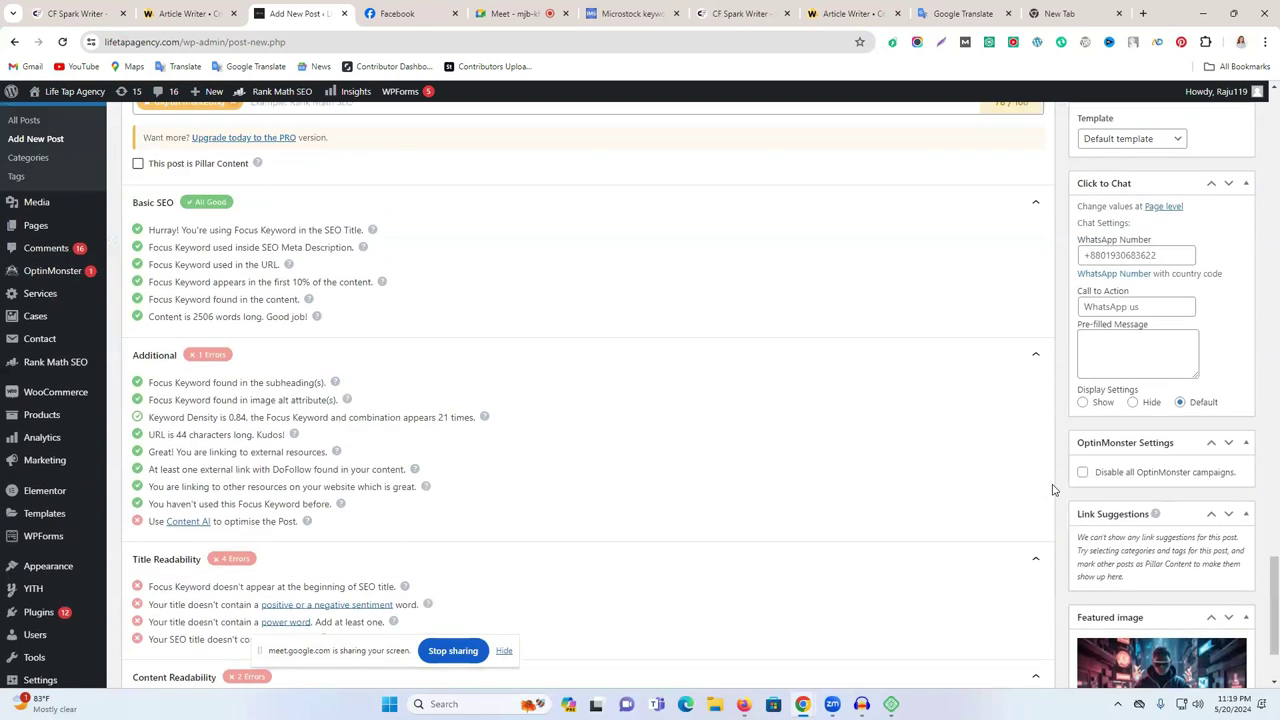
# Step: Review the article body, the "Use Content AI to optimise the Post" check and the Content AI box
pyautogui.scroll(3, 1128, 480)
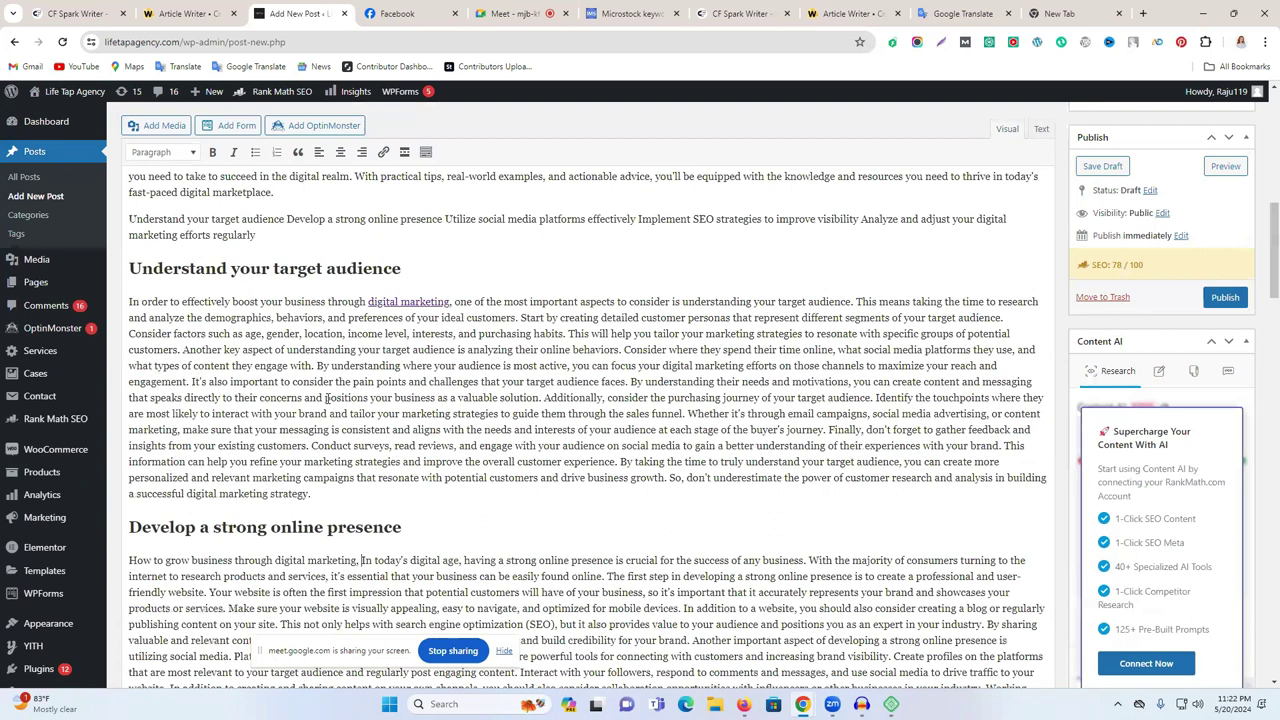
pyautogui.scroll(-5, 326, 399)
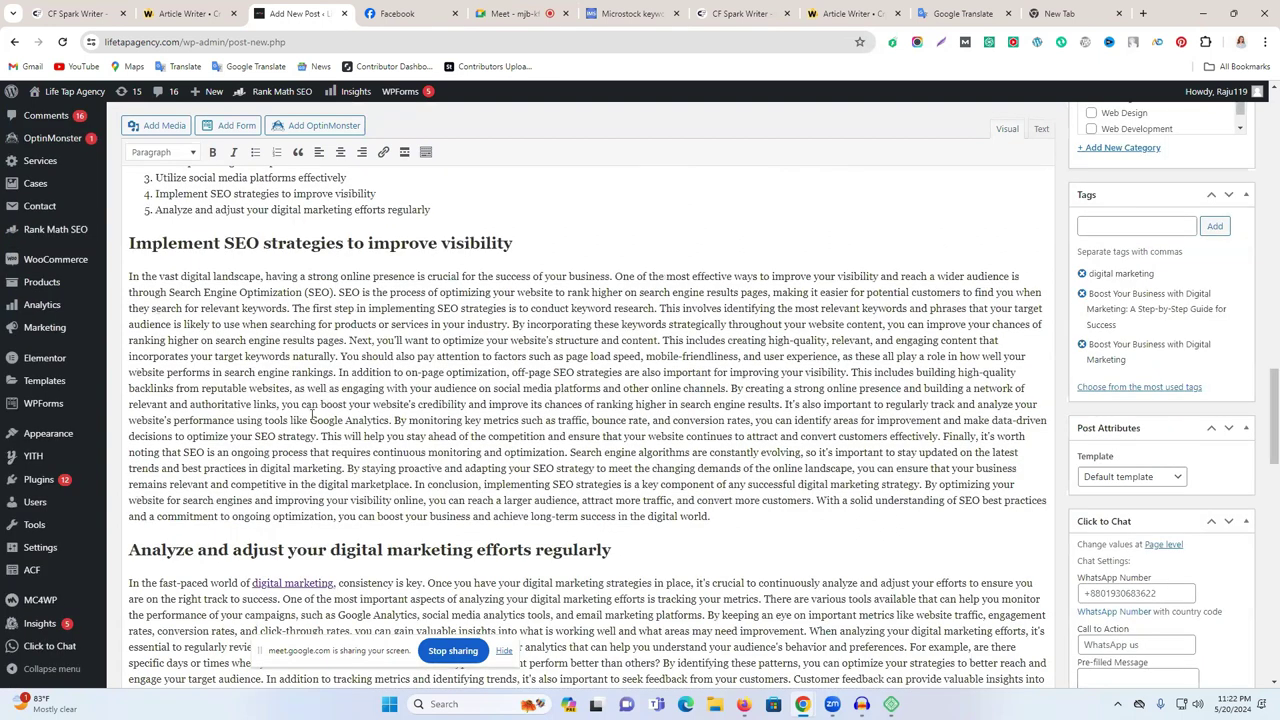
pyautogui.scroll(-20, 311, 413)
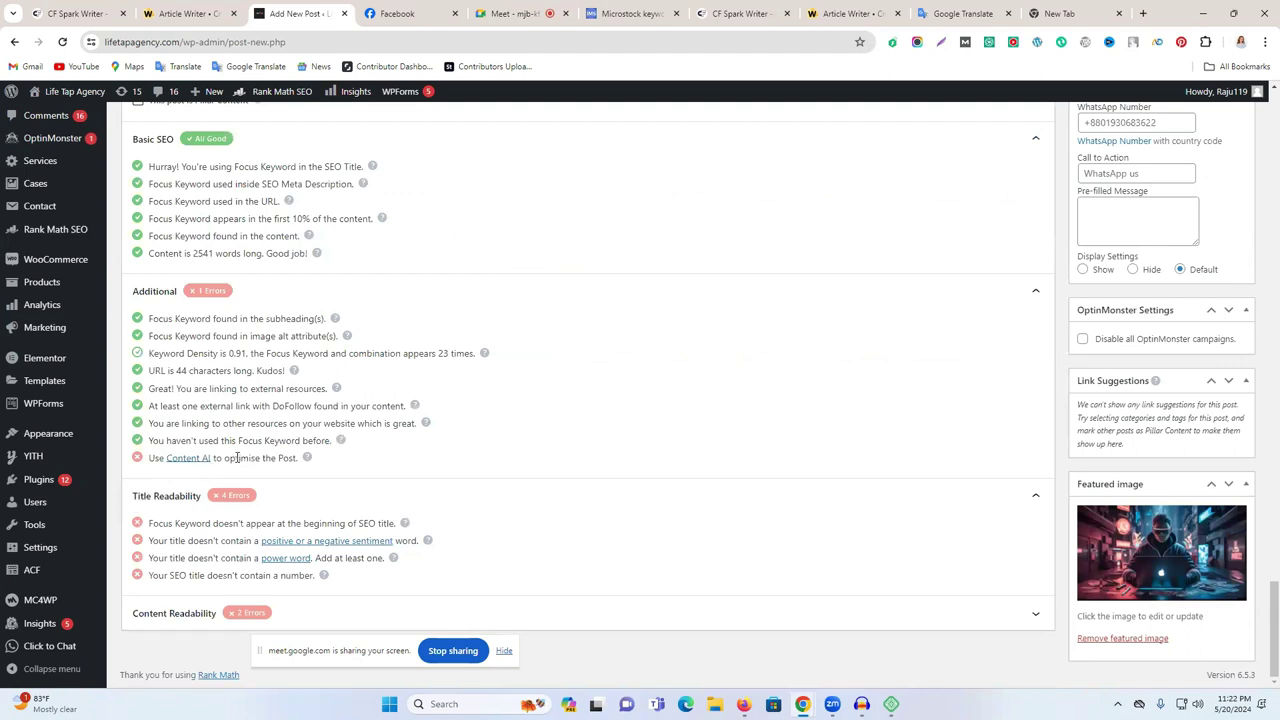
pyautogui.tripleClick(249, 457)
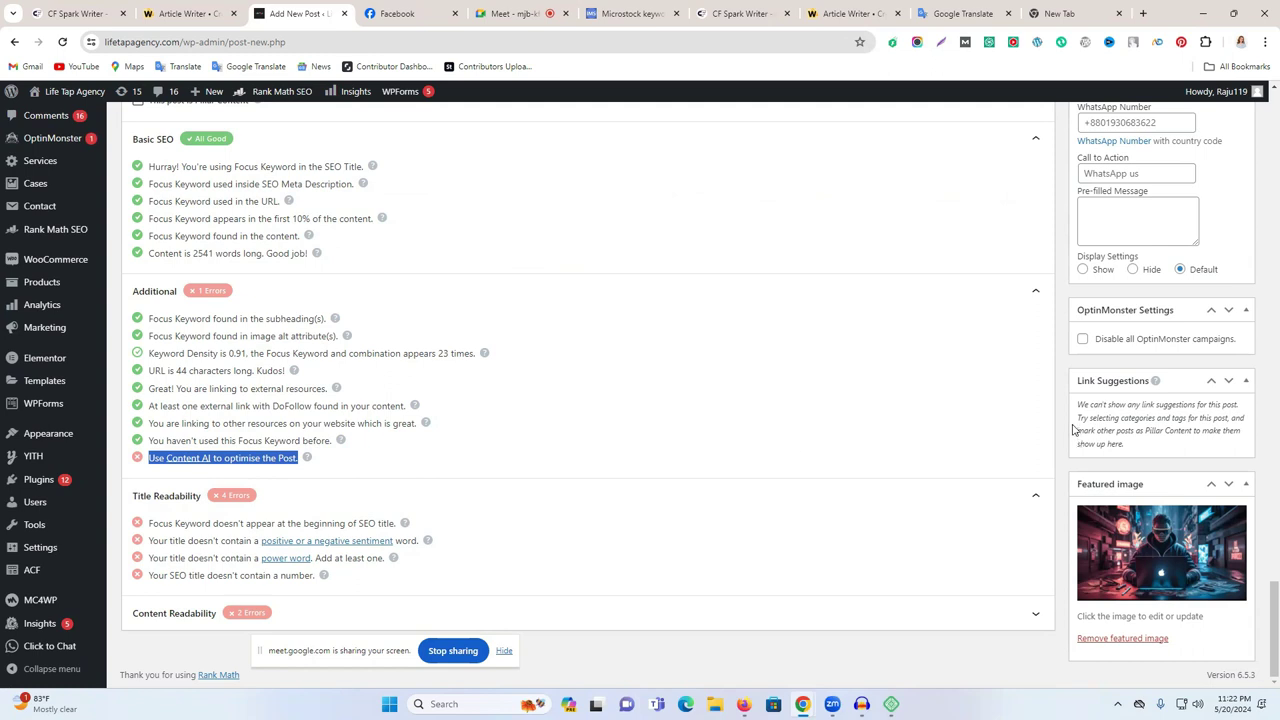
pyautogui.scroll(10, 1257, 304)
pyautogui.scroll(5, 1257, 304)
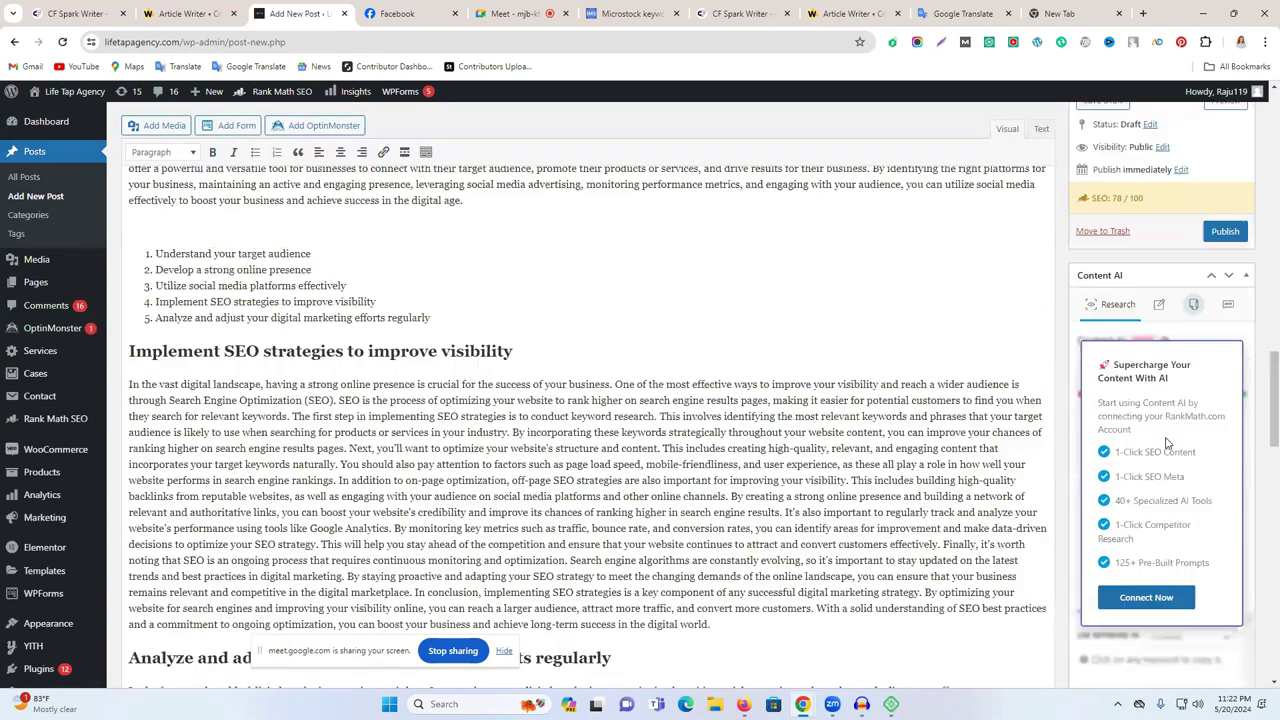
pyautogui.scroll(-5, 1141, 617)
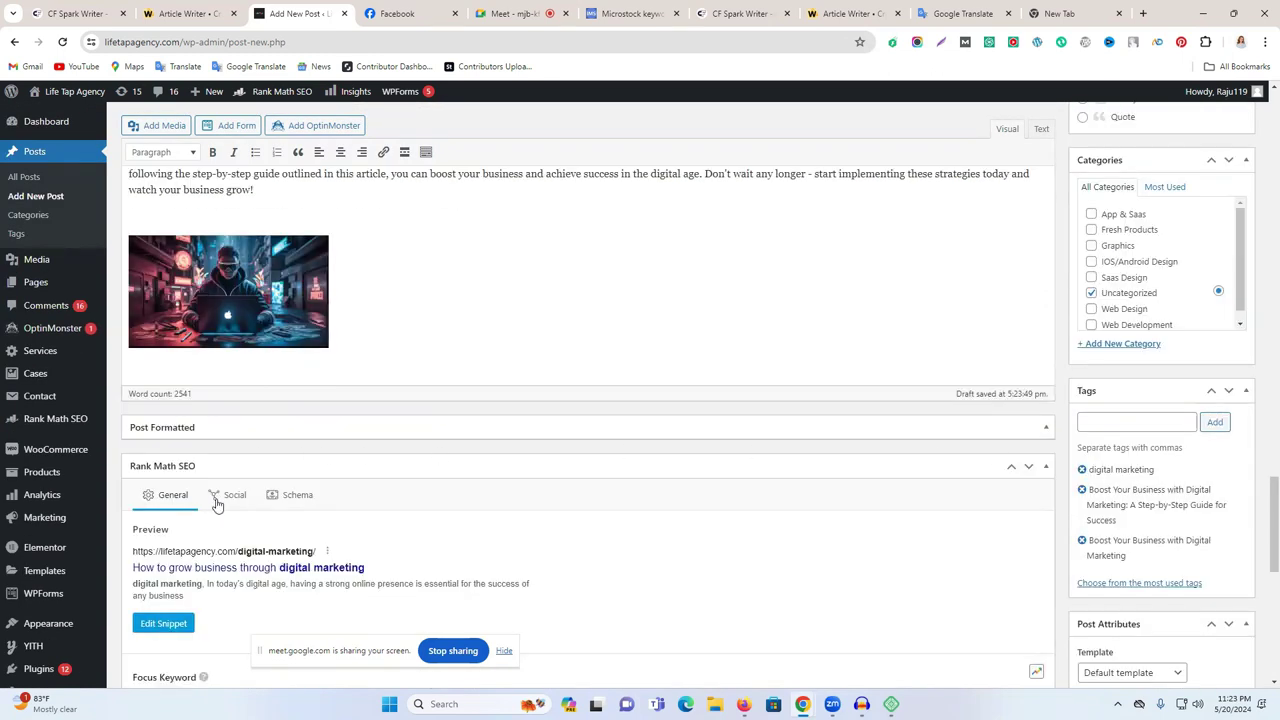
# Step: Open the Rank Math snippet for editing and append "- marketing" to the SEO title "How to grow business through digital marketing"
pyautogui.scroll(-2, 200, 500)
pyautogui.click(172, 492)
pyautogui.click(545, 463)
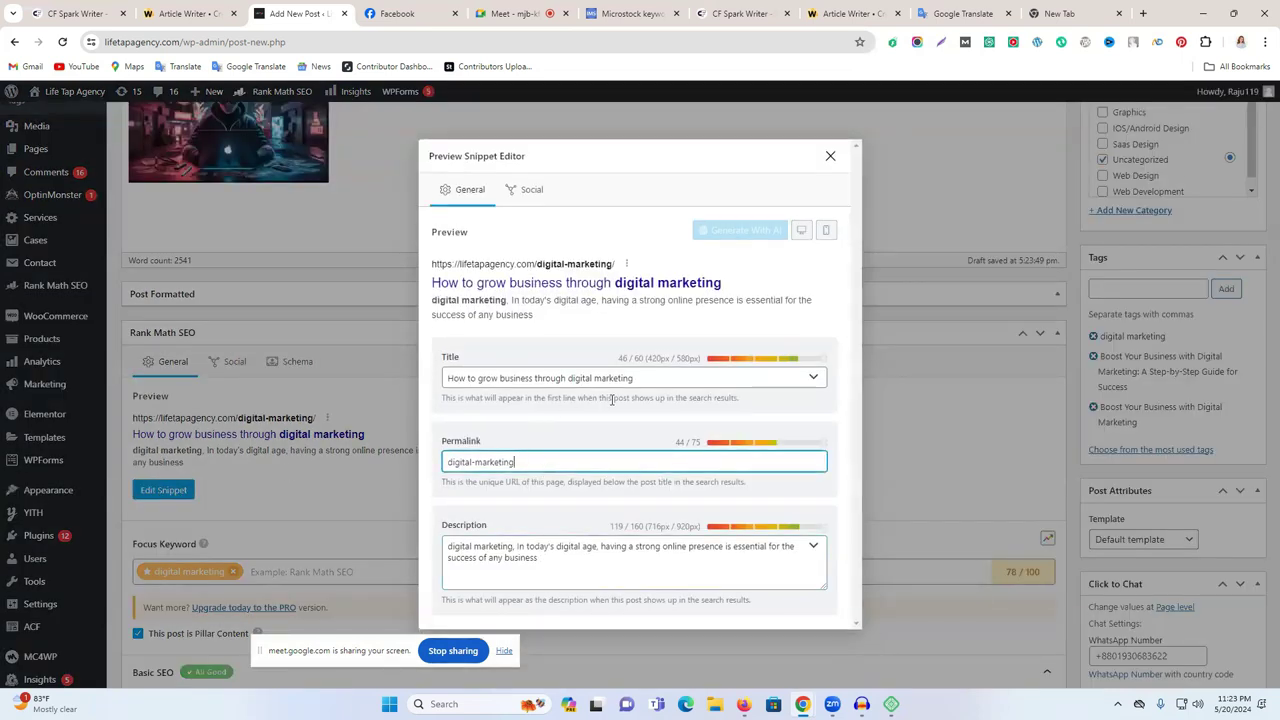
pyautogui.click(652, 380)
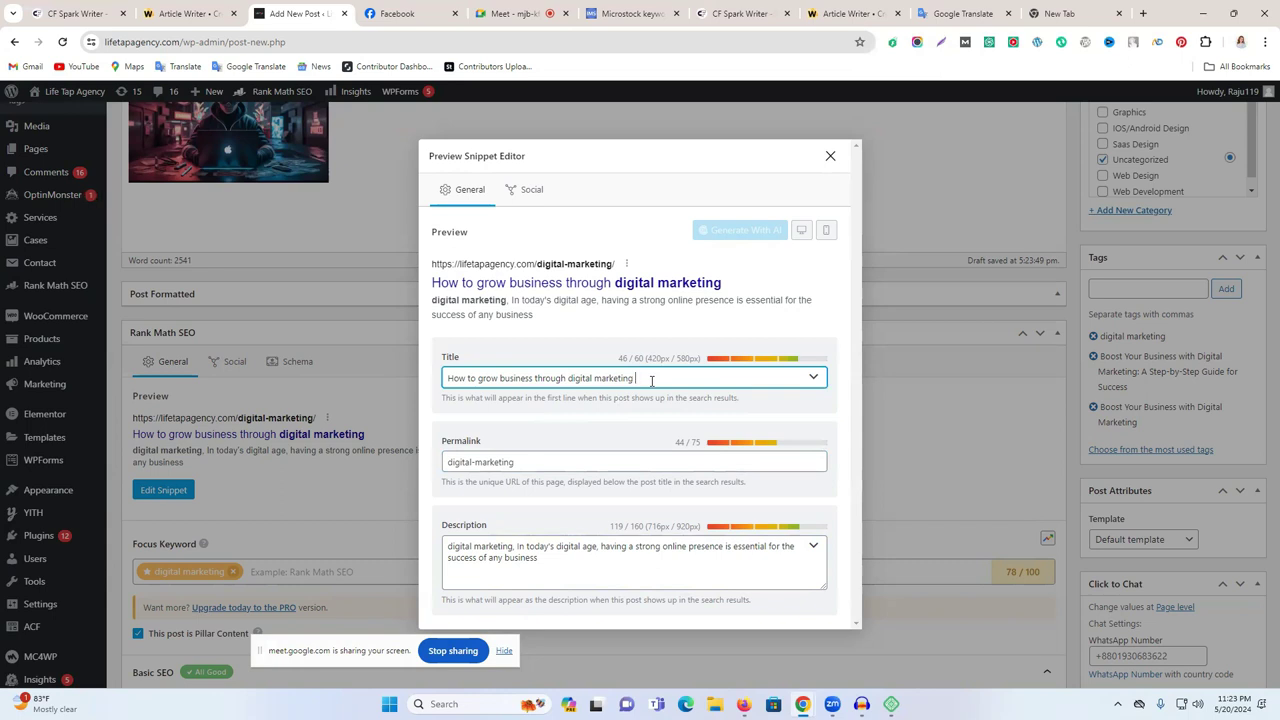
pyautogui.write('- marketing')
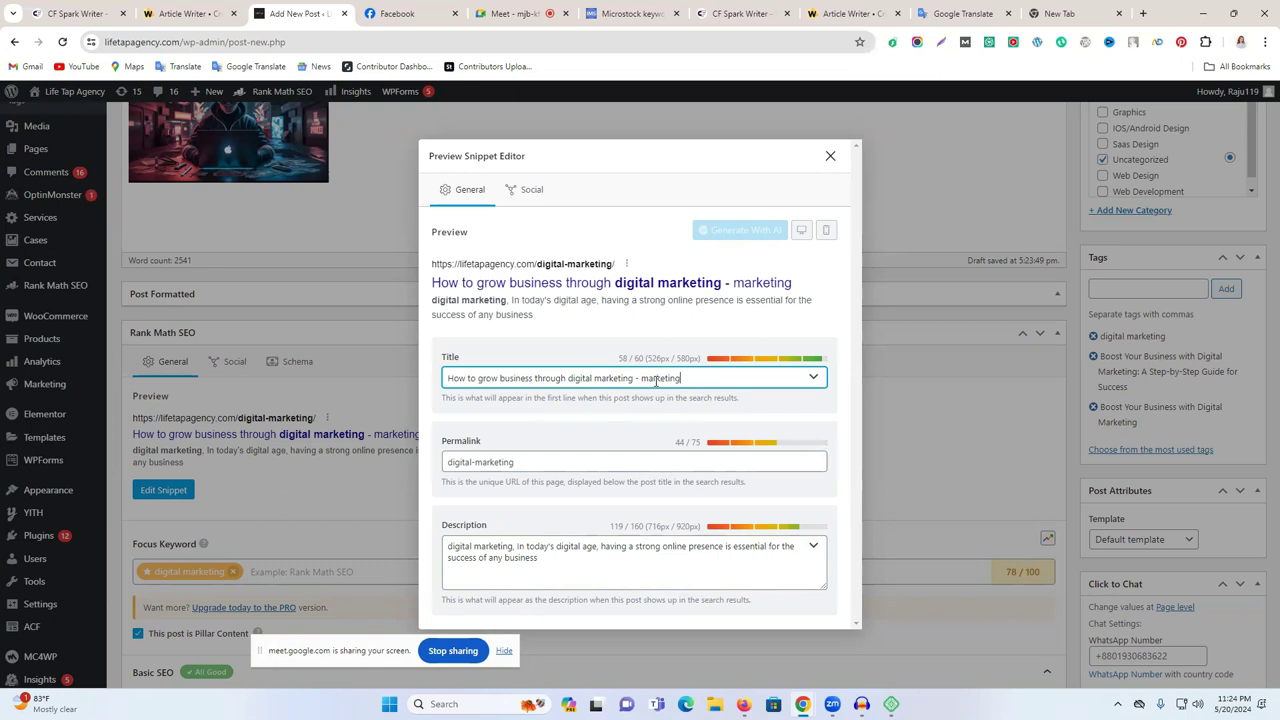
pyautogui.press('BackSpace')
pyautogui.press('BackSpace')
pyautogui.press('BackSpace')
pyautogui.press('BackSpace')
pyautogui.press('BackSpace')
pyautogui.press('BackSpace')
pyautogui.write('keting')
# Step: Insert "Digital" before the last word of the SEO title, making it end with "- Digital marketing"
pyautogui.doubleClick(590, 377)
pyautogui.click(641, 378)
pyautogui.write('digital')
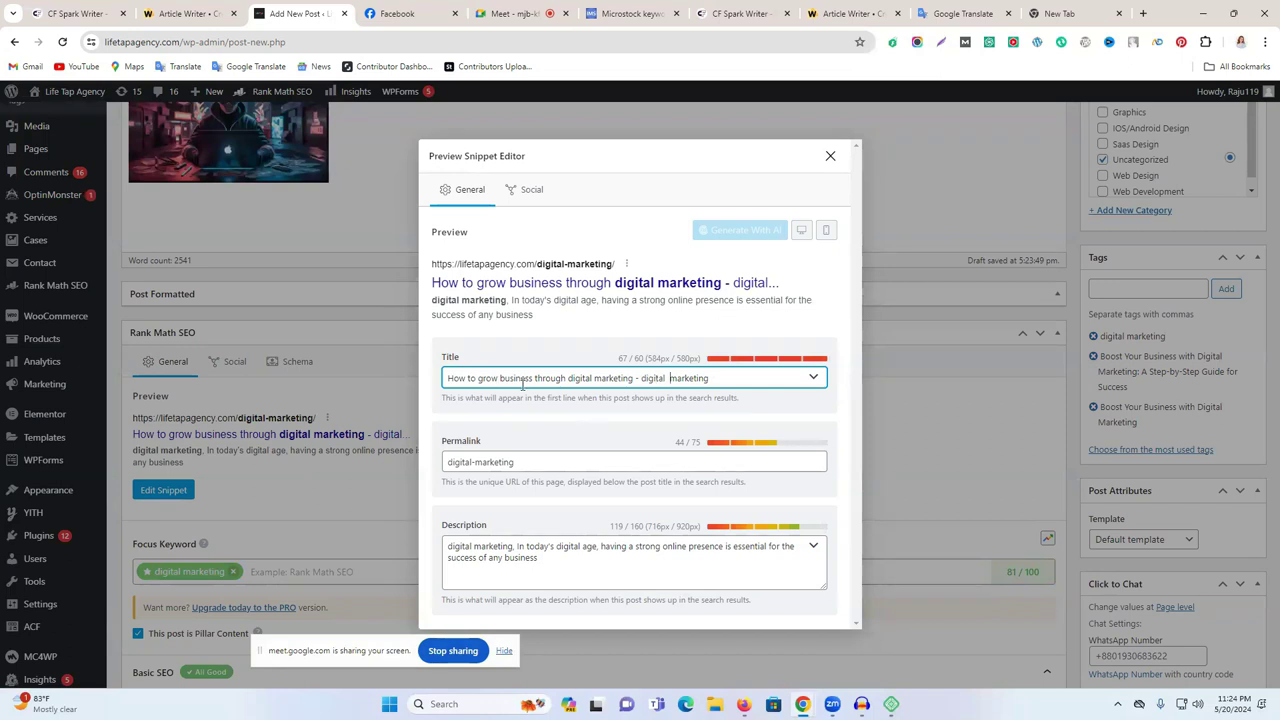
pyautogui.click(645, 377)
pyautogui.press('BackSpace')
pyautogui.write('D')
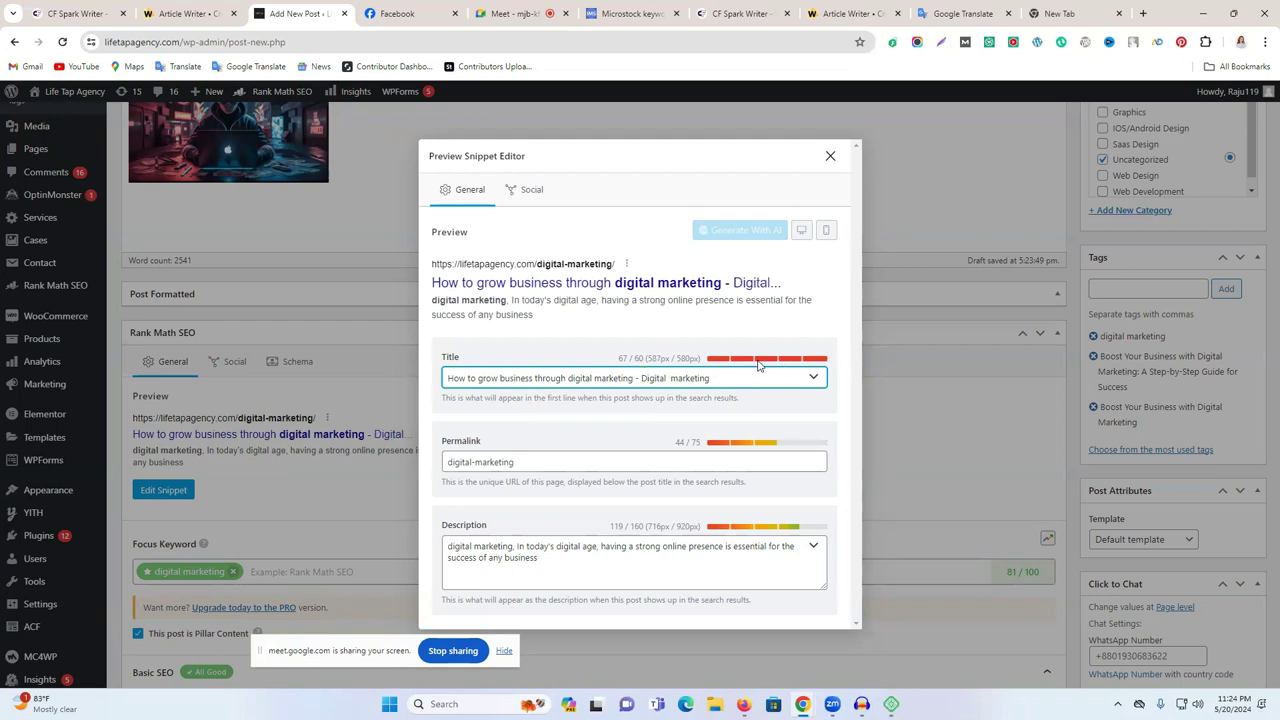
pyautogui.click(640, 376)
pyautogui.press('BackSpace')
# Step: Copy the complete SEO title from the snippet editor
pyautogui.tripleClick(538, 380)
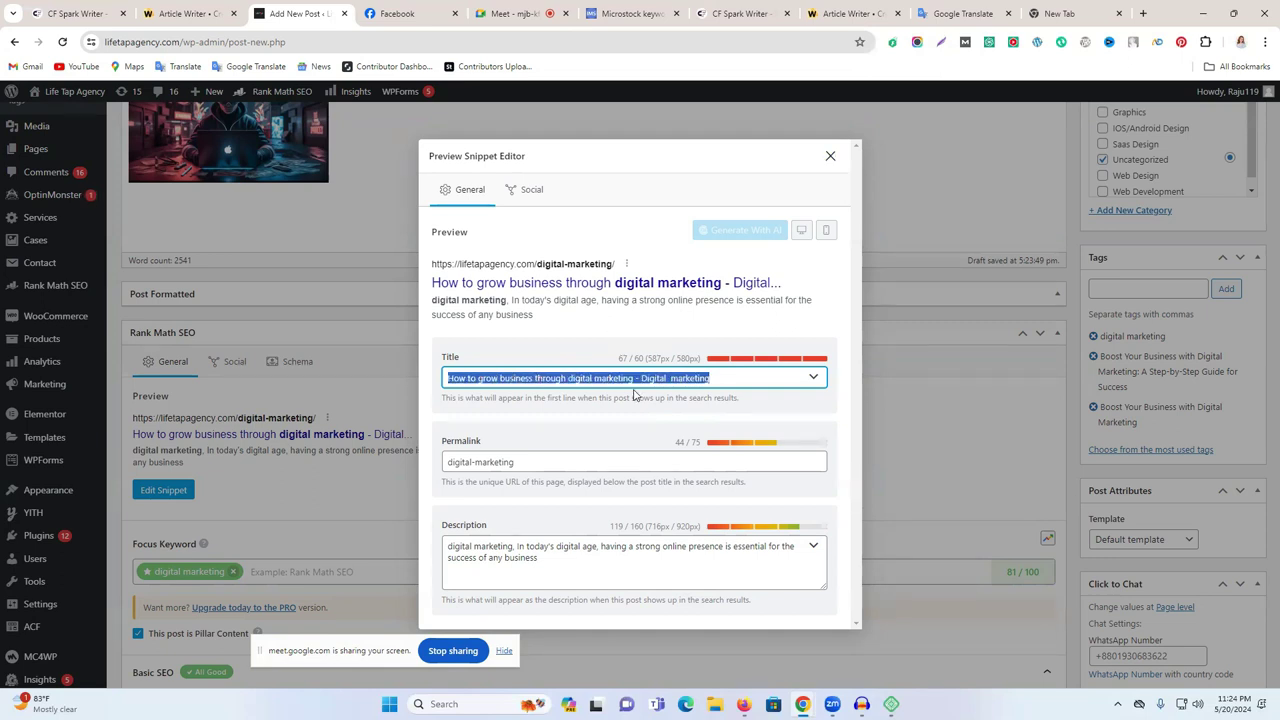
pyautogui.doubleClick(677, 379)
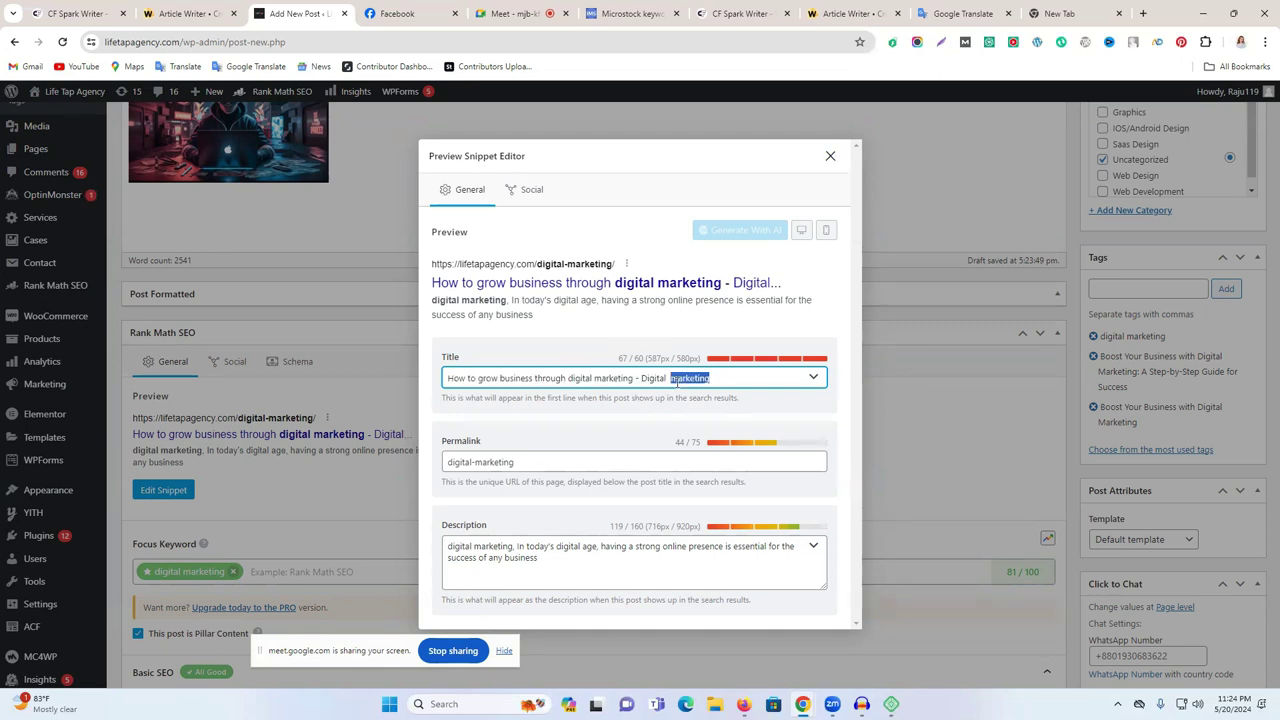
pyautogui.tripleClick(650, 380)
pyautogui.hotkey('ctrl', 'c')
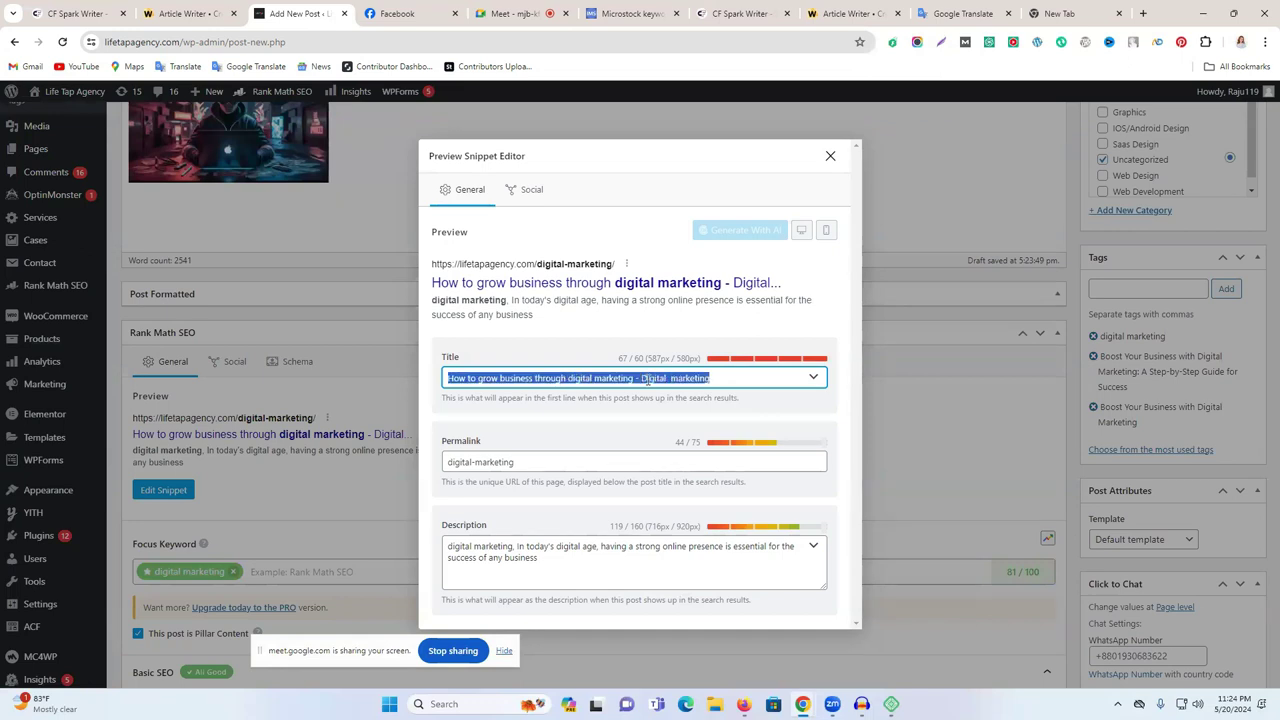
# Step: Search Google for "gemini" in the empty browser tab
pyautogui.click(968, 13)
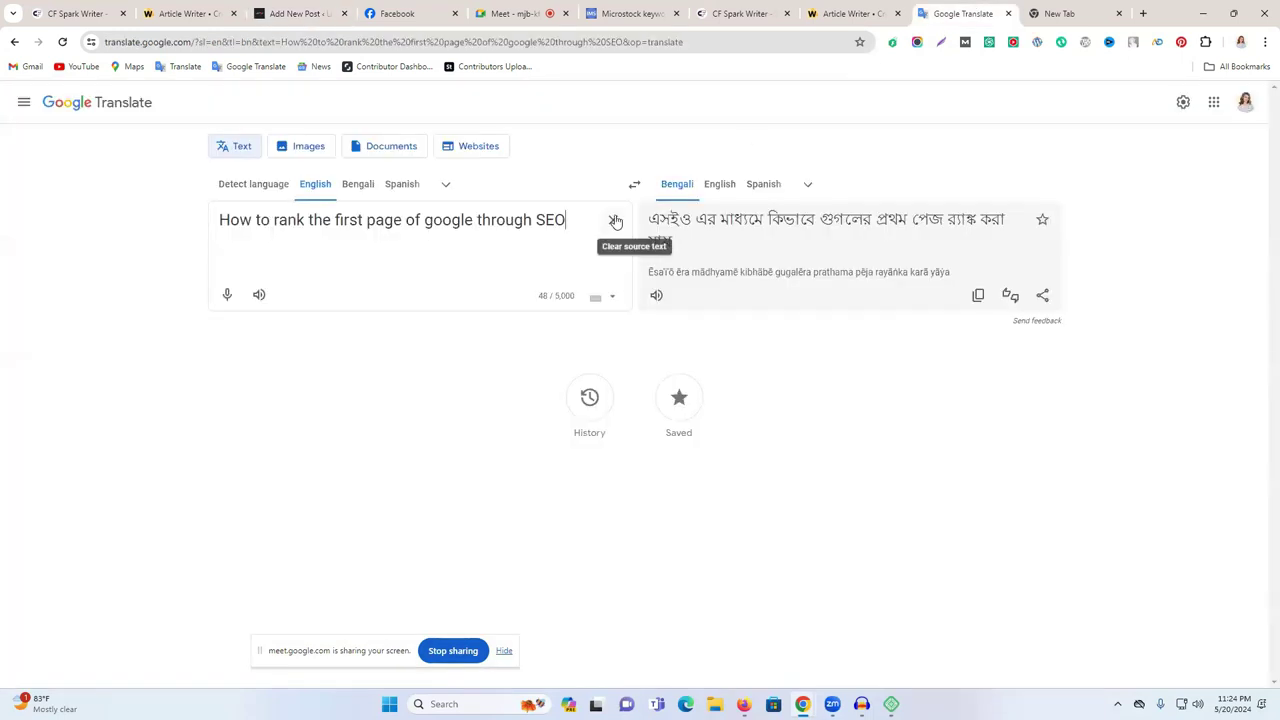
pyautogui.click(1070, 13)
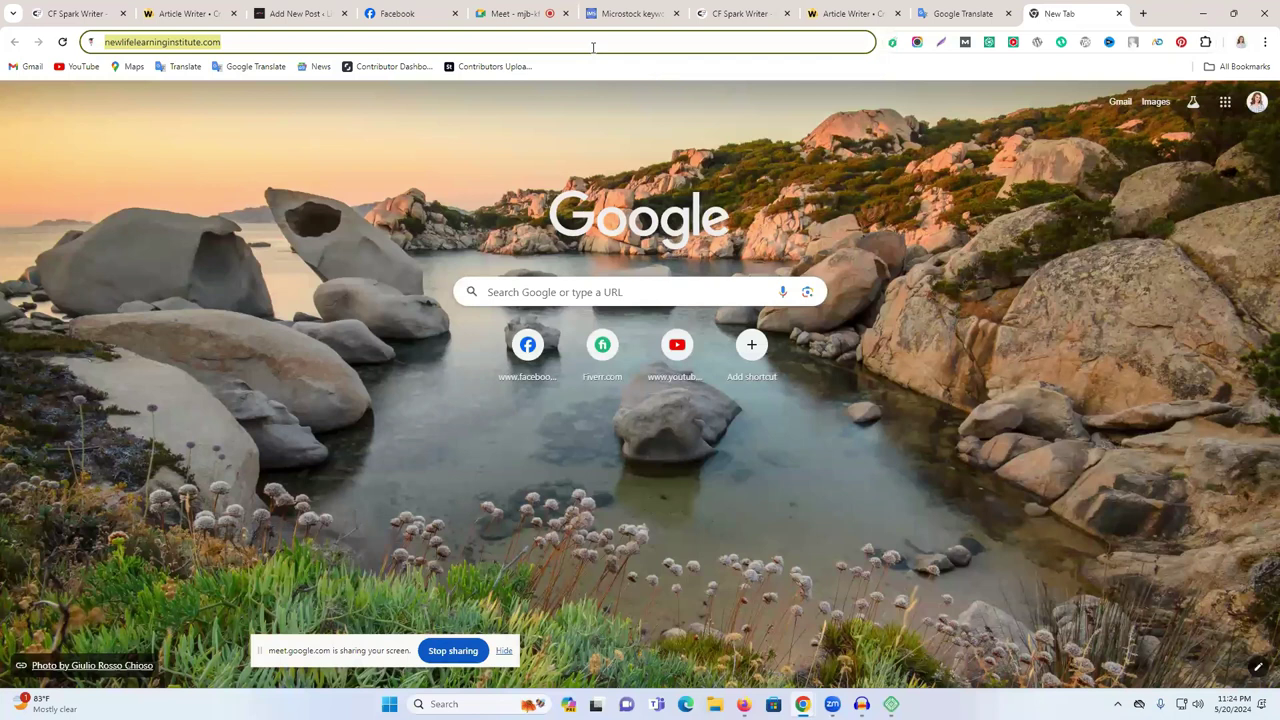
pyautogui.write('geme')
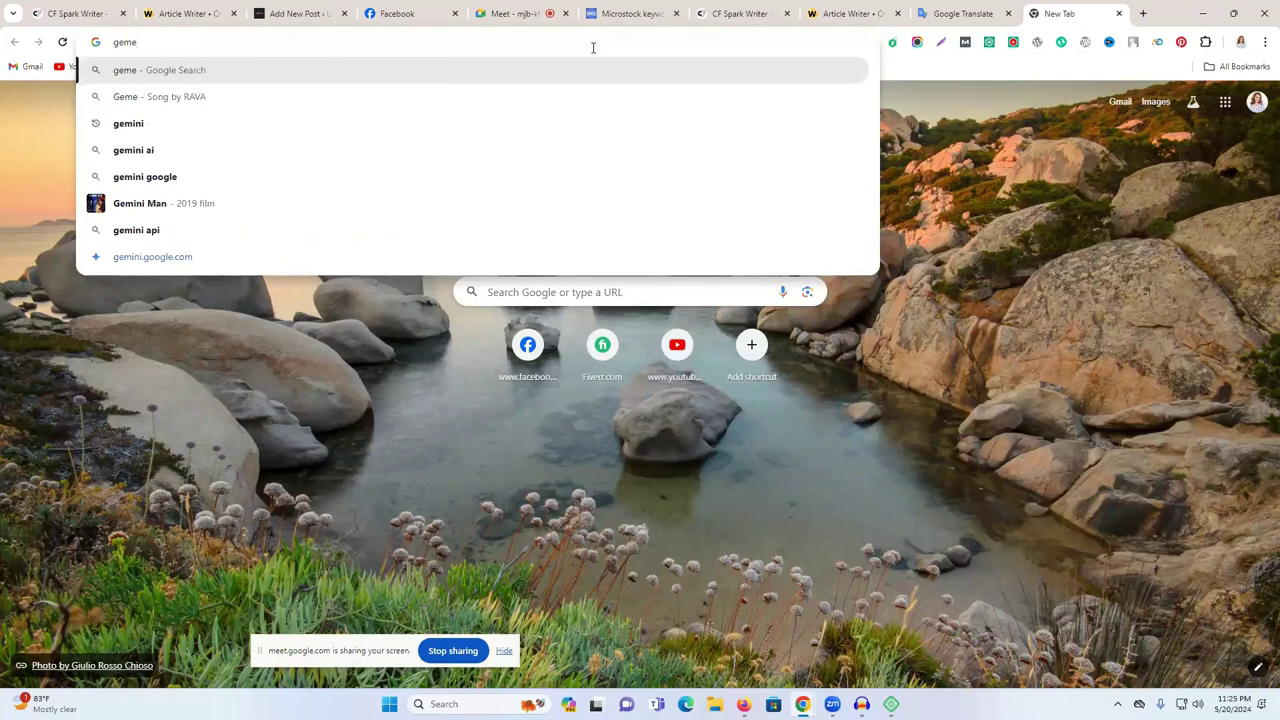
pyautogui.press('Down')
pyautogui.press('Down')
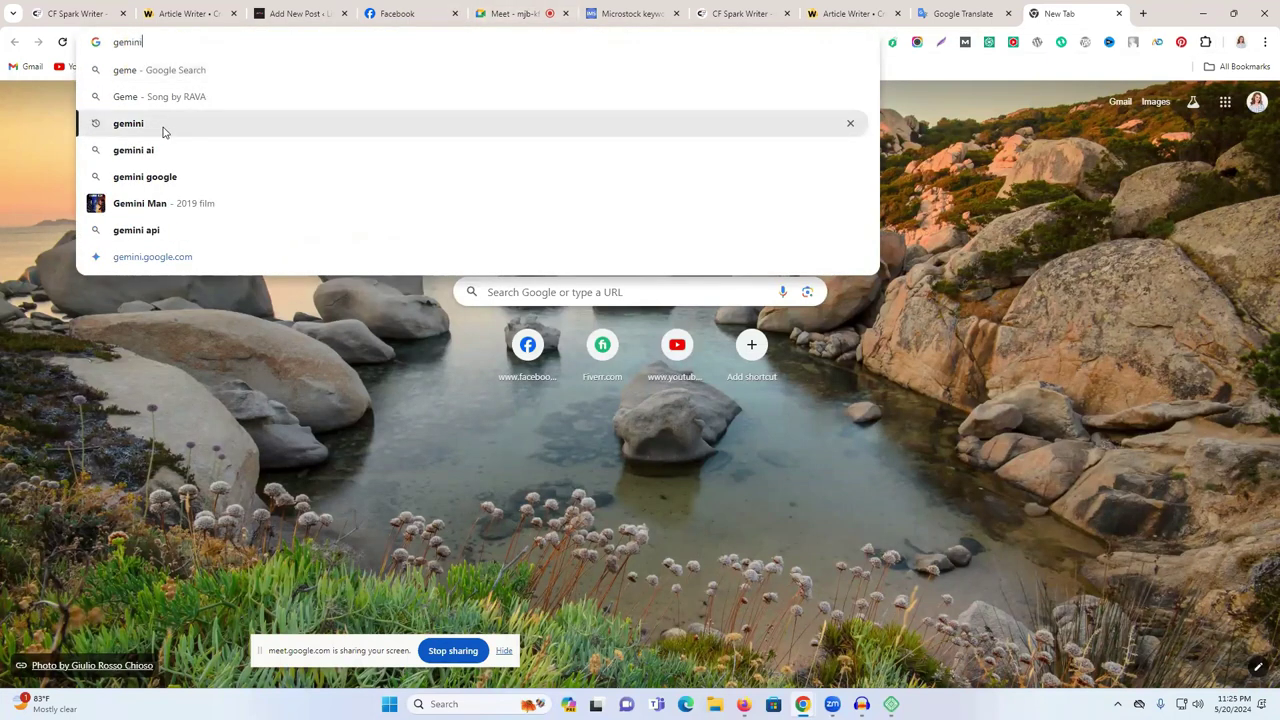
pyautogui.press('Return')
# Step: Replace the Google Translate source text with the copied SEO title, and open the Gemini chat from the Google search results
pyautogui.click(963, 13)
pyautogui.hotkey('ctrl', 'a')
pyautogui.hotkey('ctrl', 'v')
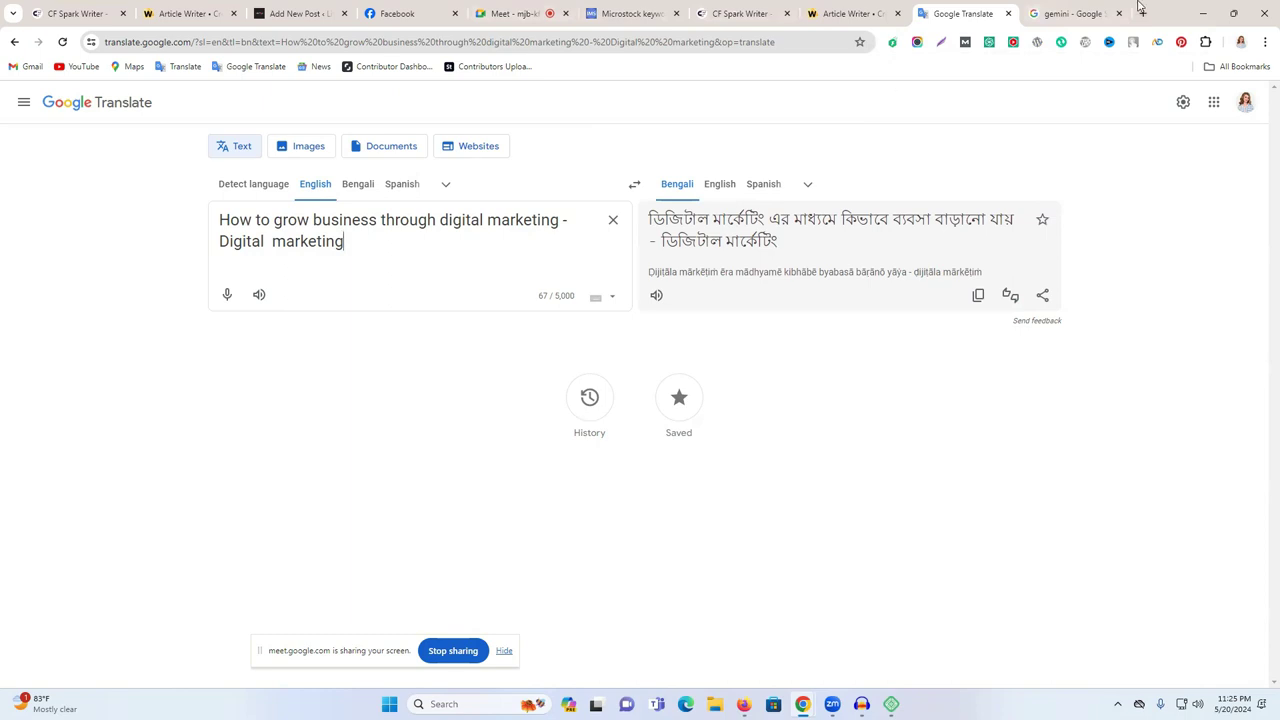
pyautogui.click(1093, 8)
pyautogui.click(170, 227)
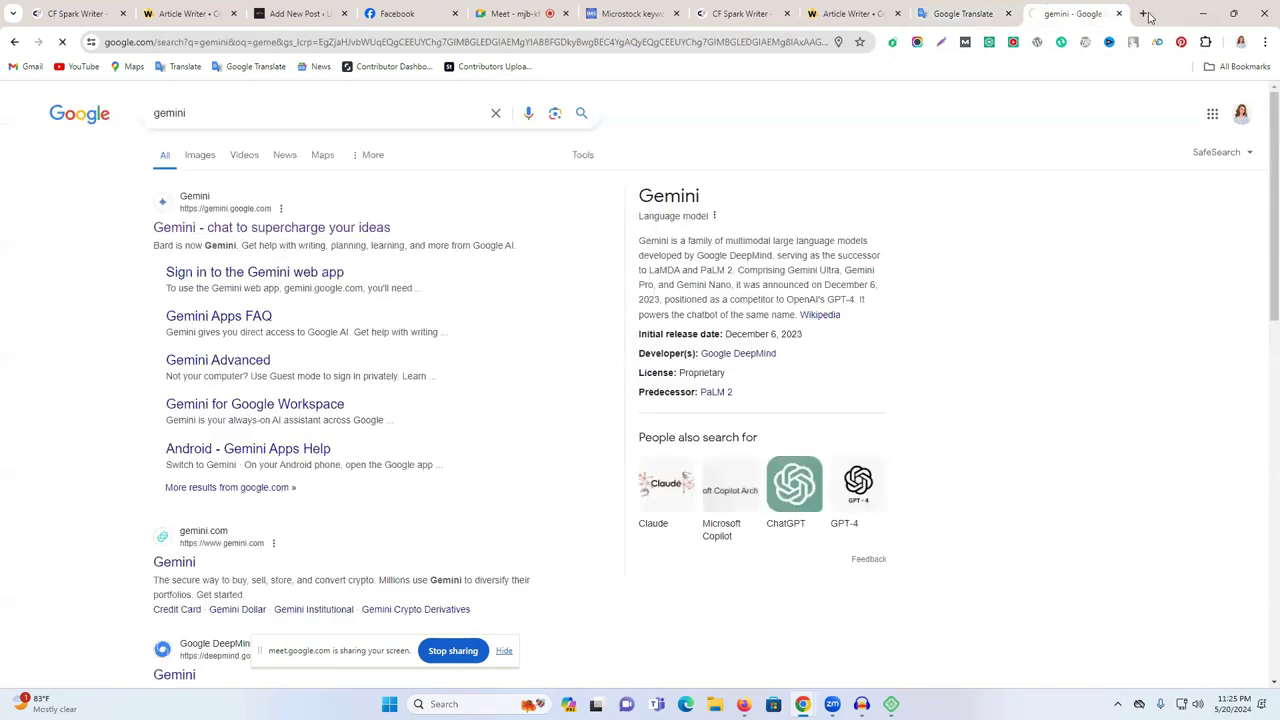
# Step: Open a second Google Translate page, clear its text, set the source to Bengali and dictate "এই টাইটেল দিয়ে ভালো ভাবে টাইটেল লিখে দাও শর্টে"
pyautogui.hotkey('ctrl', 't')
pyautogui.click(185, 66)
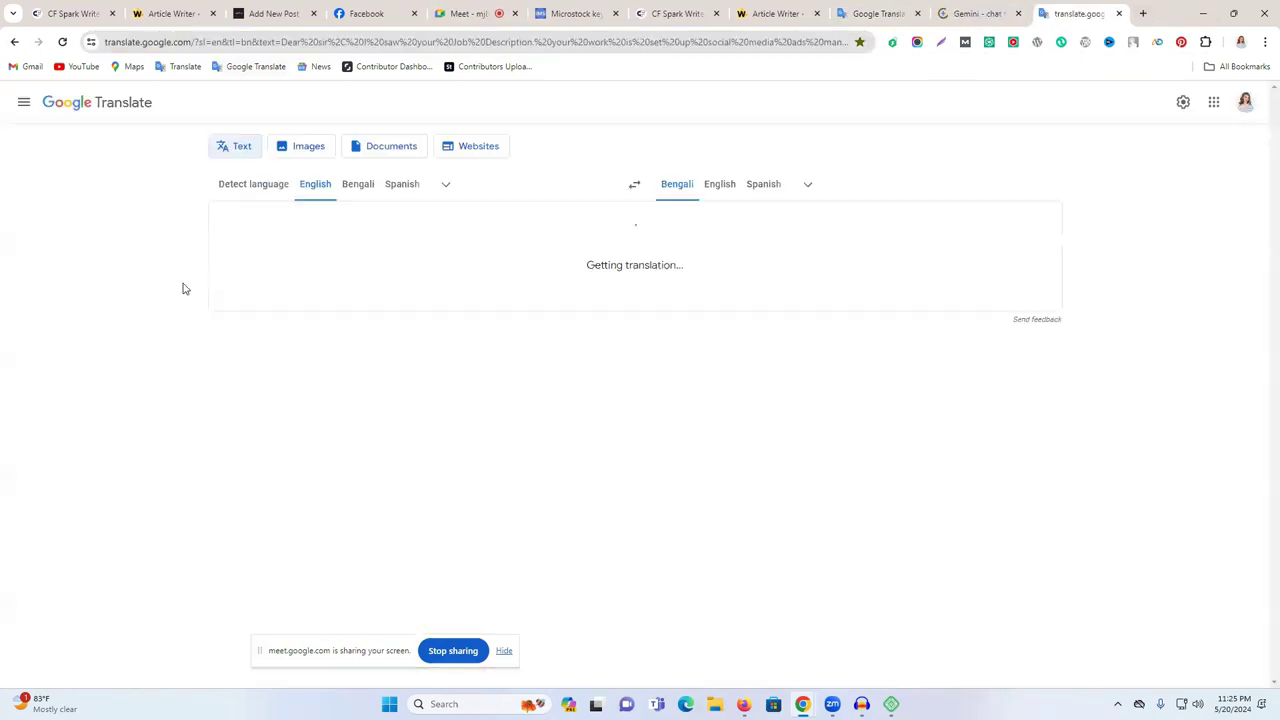
pyautogui.click(613, 220)
pyautogui.click(357, 184)
pyautogui.click(227, 295)
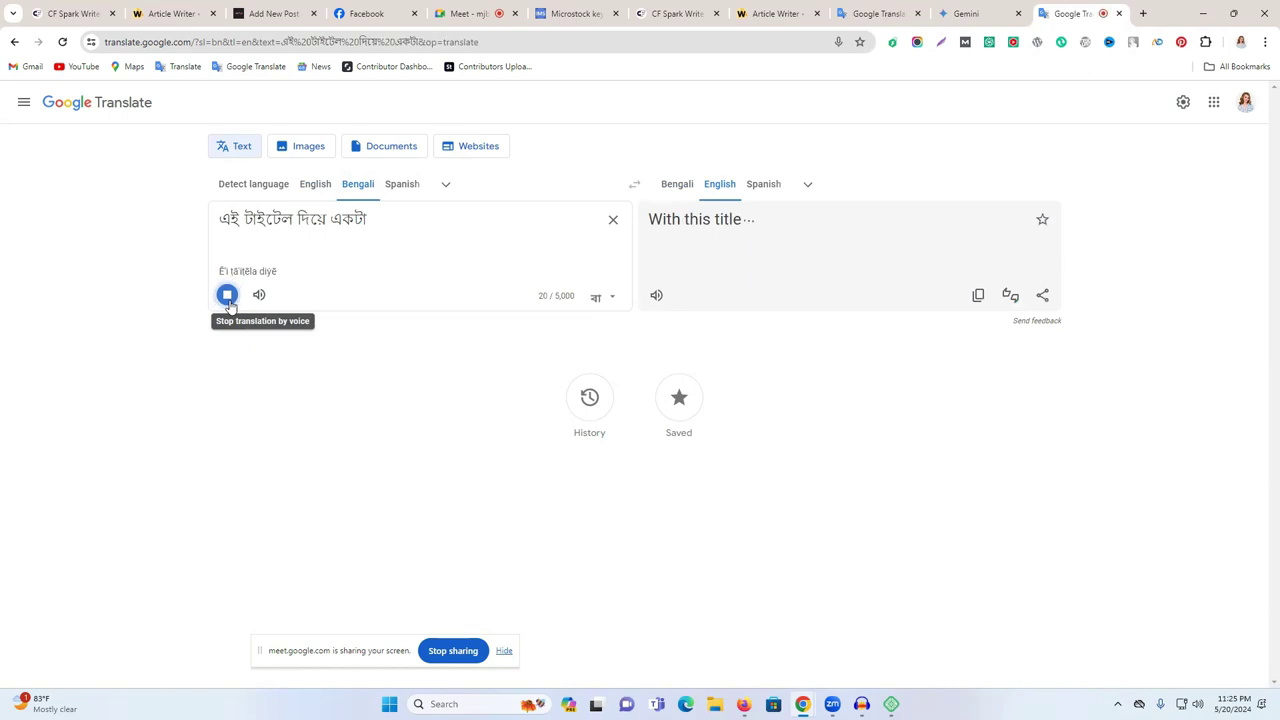
pyautogui.click(228, 296)
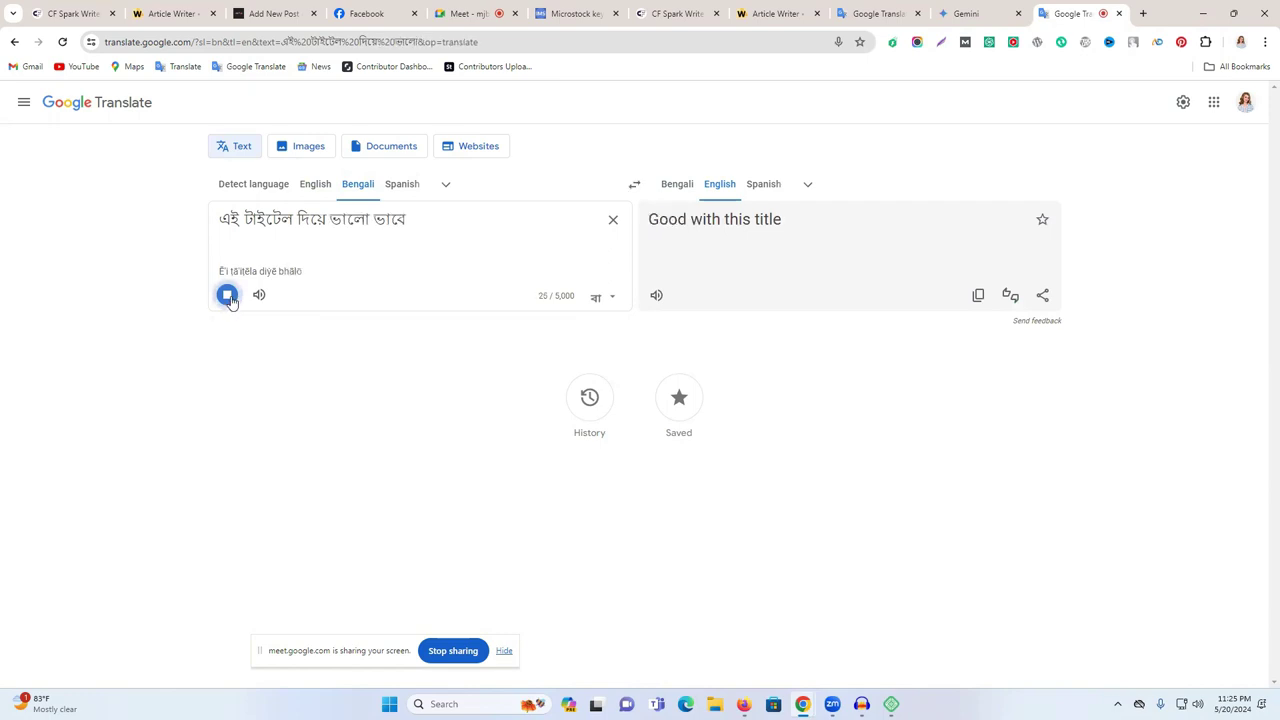
pyautogui.click(229, 300)
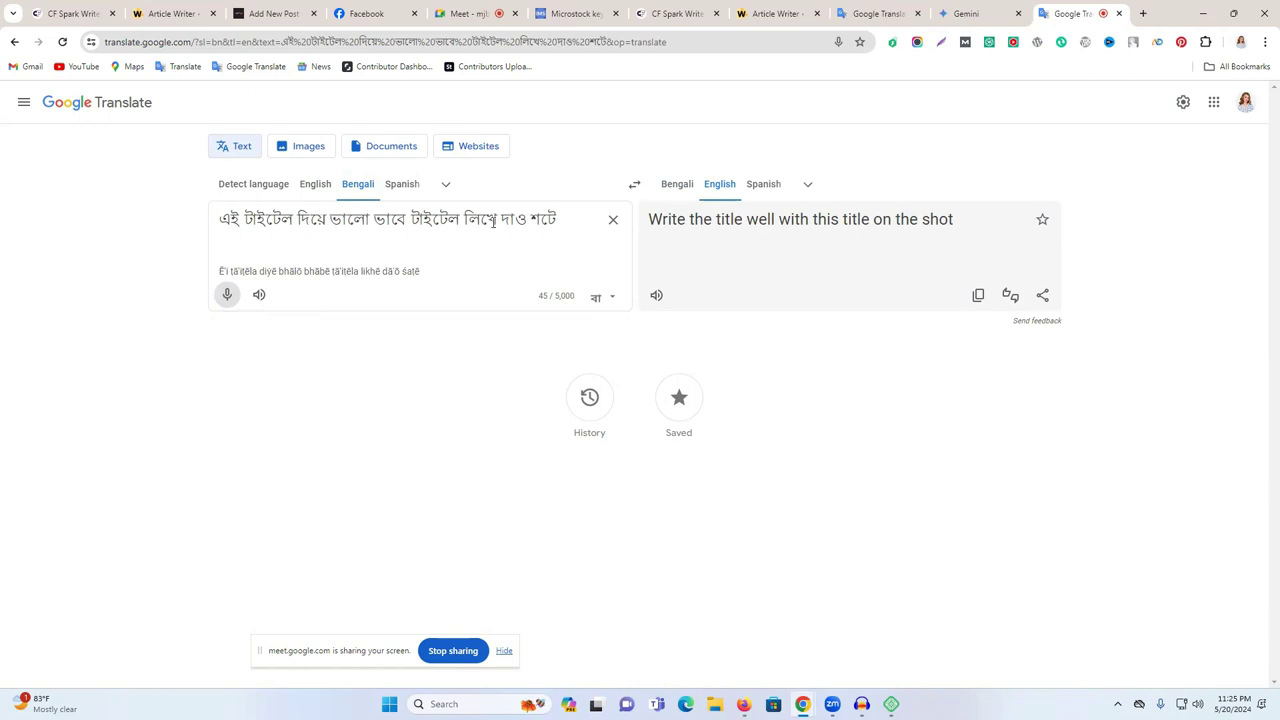
# Step: Copy the dictated Bengali sentence and append it after the English title in the first Google Translate tab
pyautogui.tripleClick(498, 220)
pyautogui.rightClick(494, 229)
pyautogui.press('Escape')
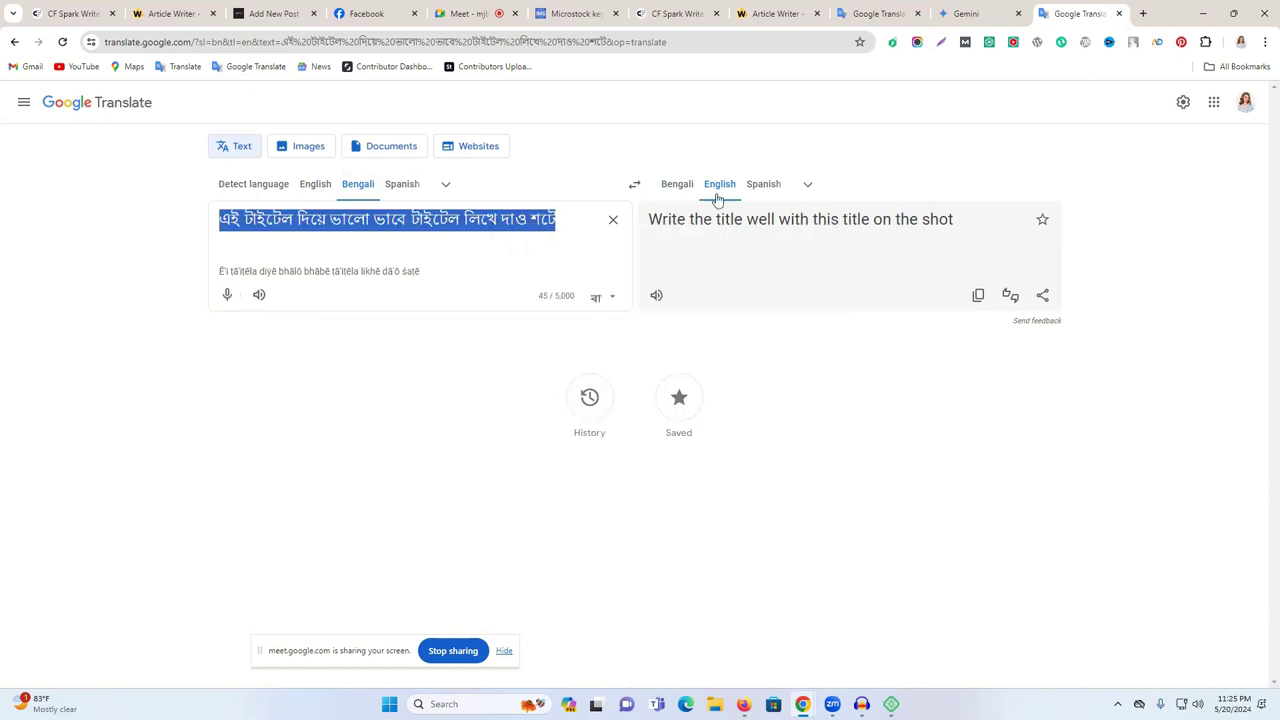
pyautogui.click(879, 13)
pyautogui.click(421, 245)
pyautogui.write('এই টাইটেল দিয়ে ভালো ভাবে টাইটেল লিখে দাও শর্টে')
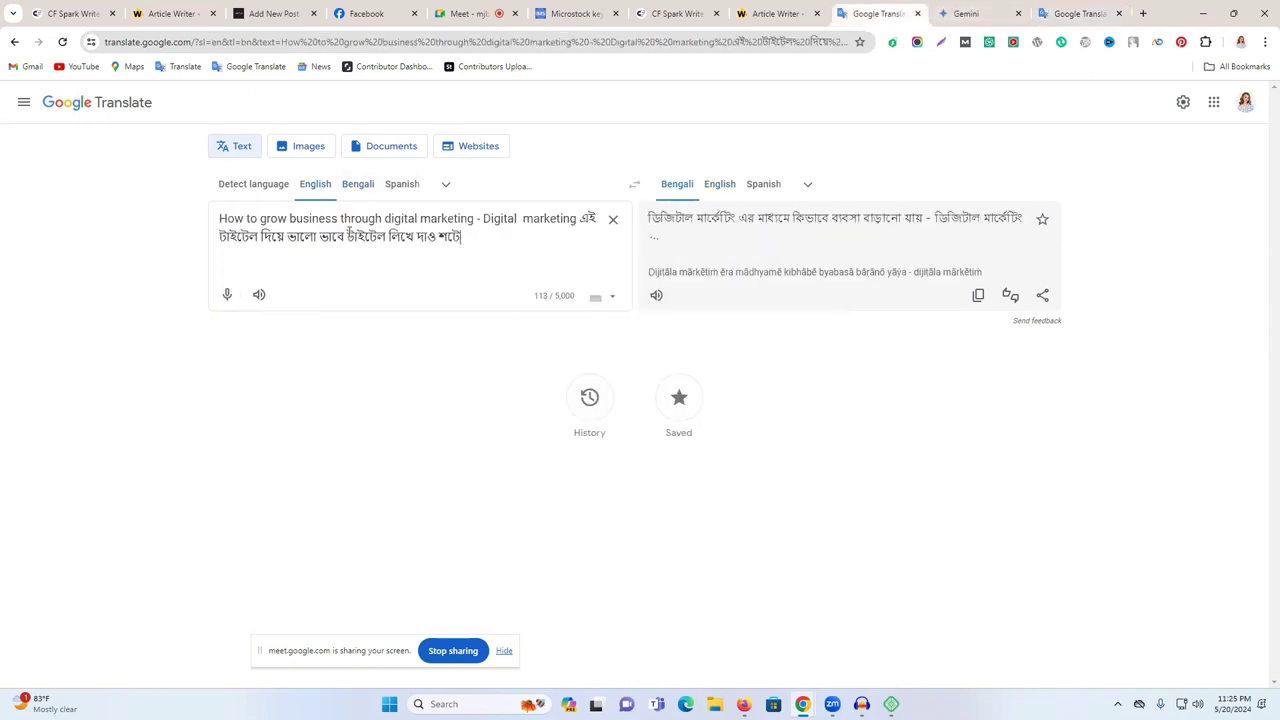
# Step: Enclose the English title "How to grow business through digital marketing - Digital marketing" in double quotation marks
pyautogui.click(580, 218)
pyautogui.write('"')
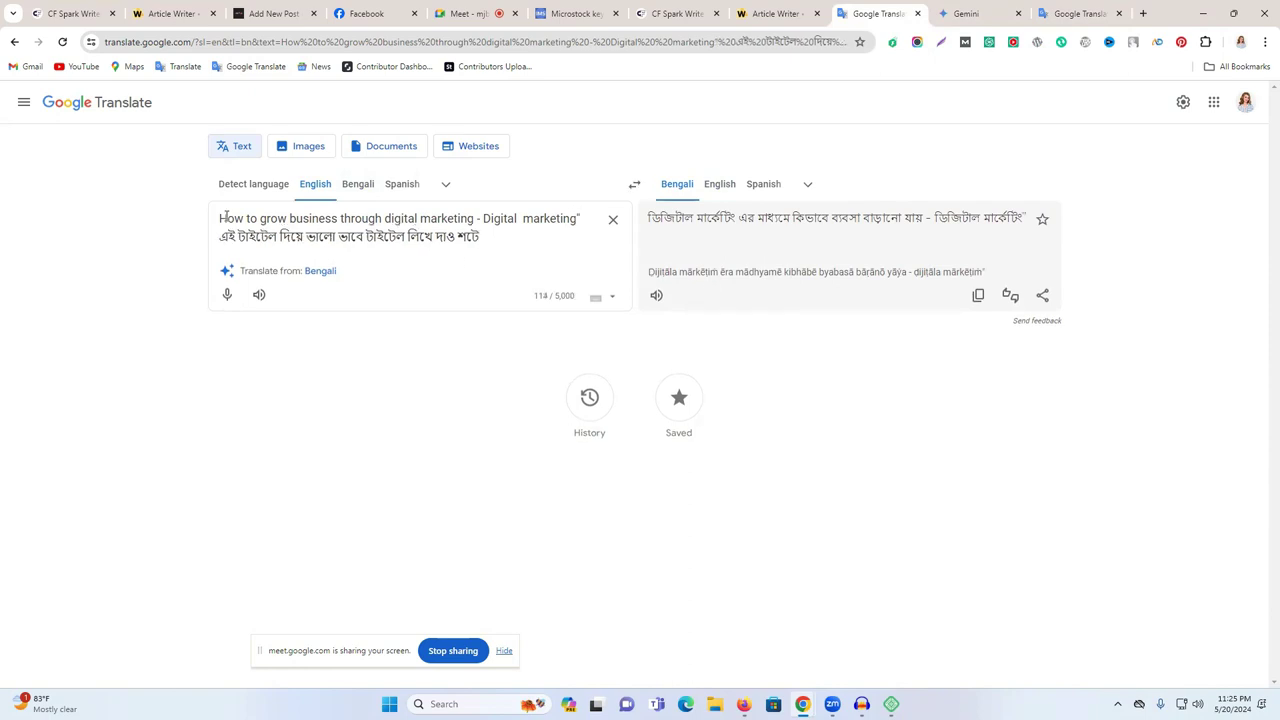
pyautogui.click(219, 218)
pyautogui.write('"')
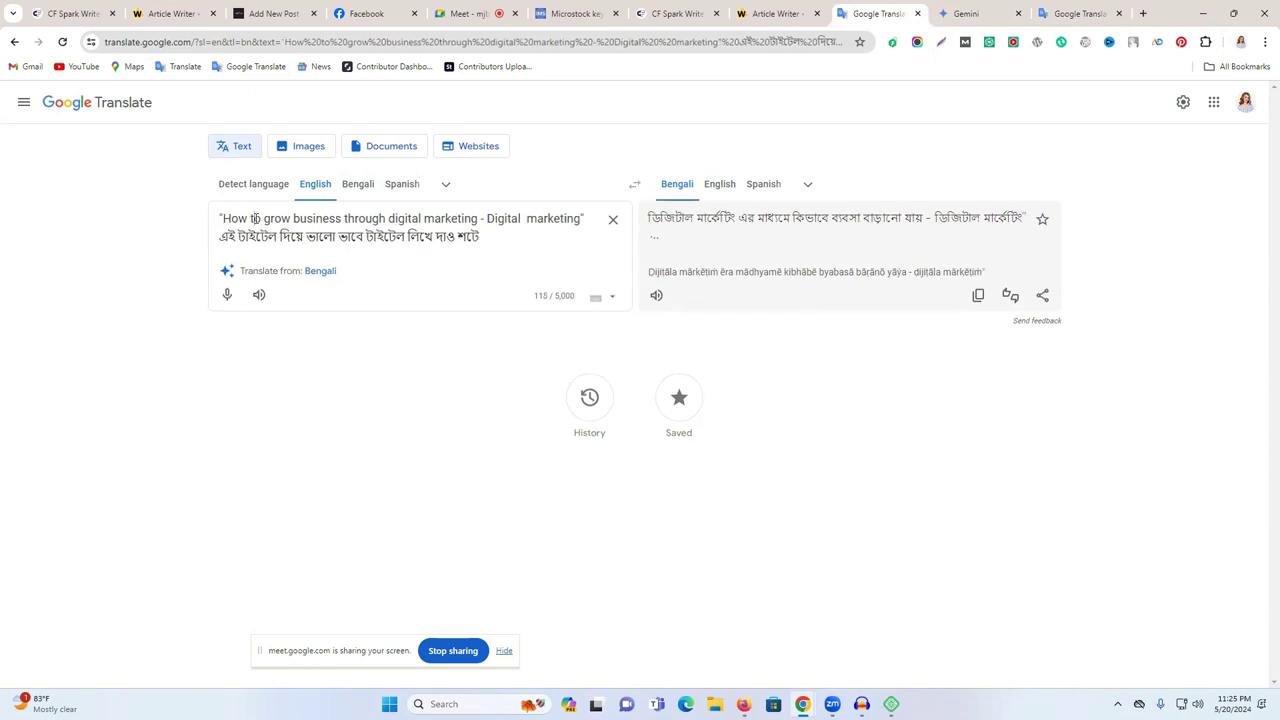
# Step: Replace the prompt's last word "শর্টে" with "গুগলের জন্য", dictated in the second Google Translate tab
pyautogui.hotkey('ctrl', 'a')
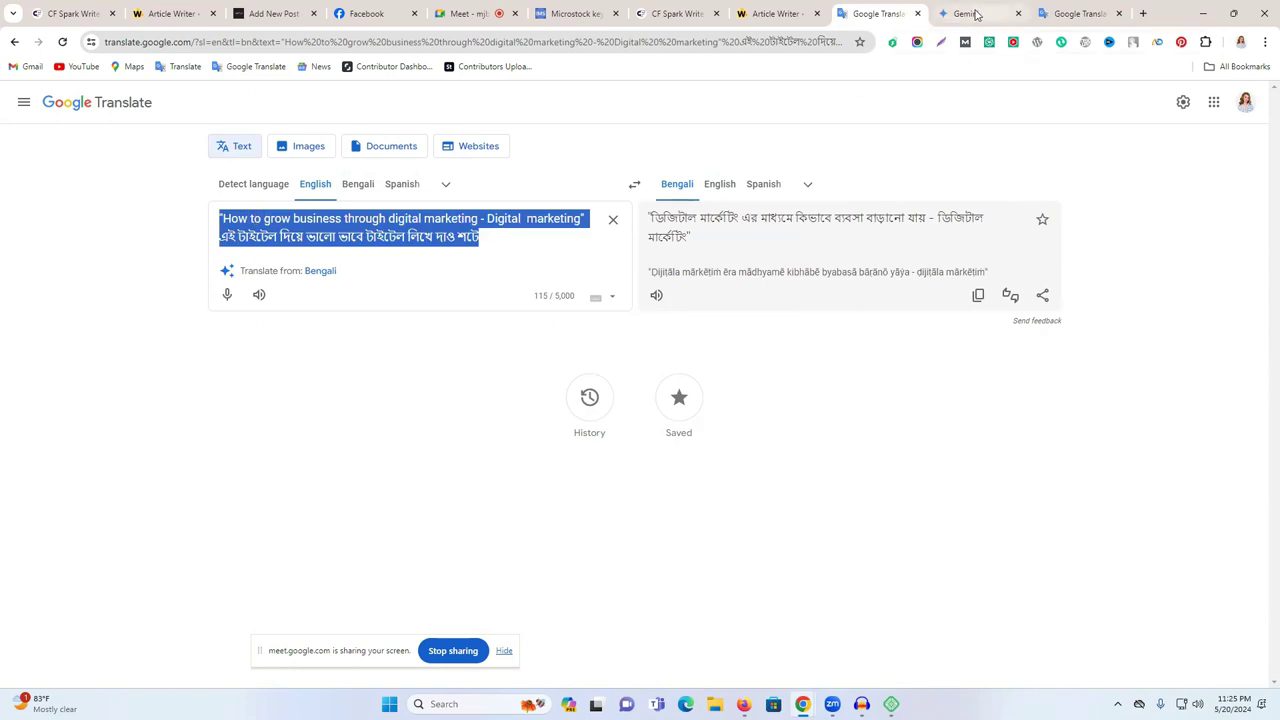
pyautogui.click(490, 251)
pyautogui.doubleClick(466, 237)
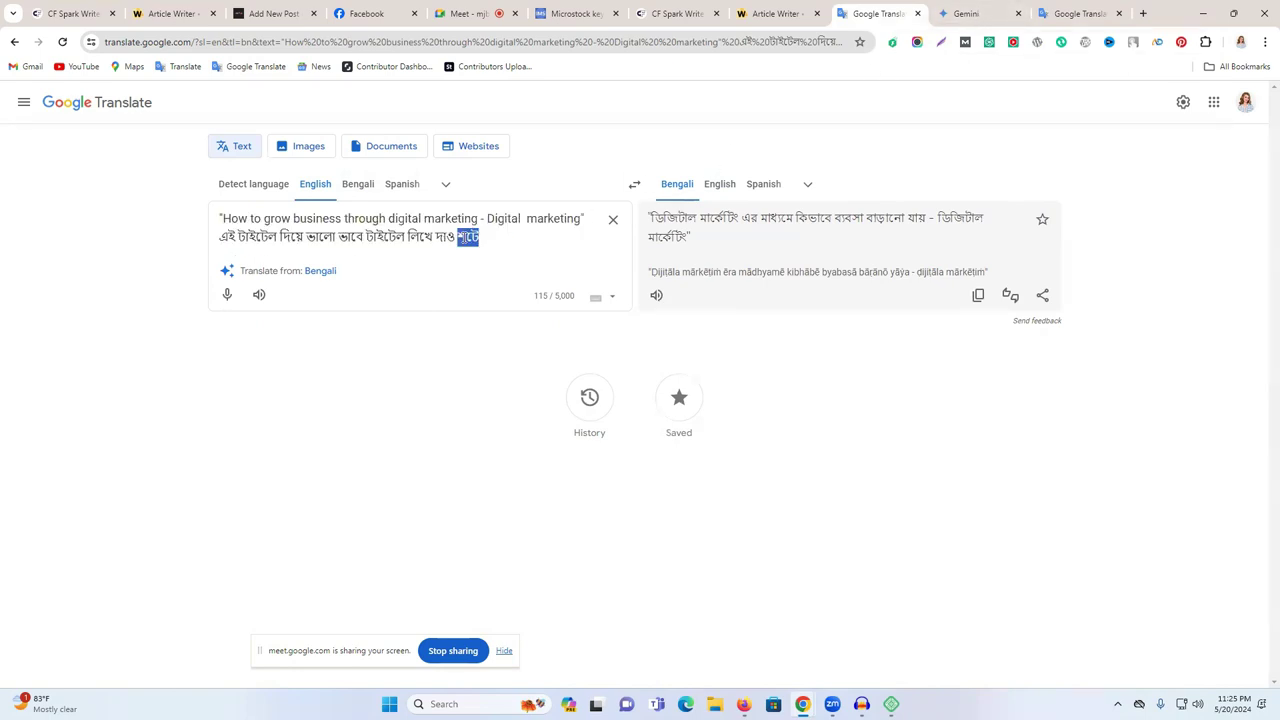
pyautogui.write('সু')
pyautogui.click(1080, 13)
pyautogui.click(223, 293)
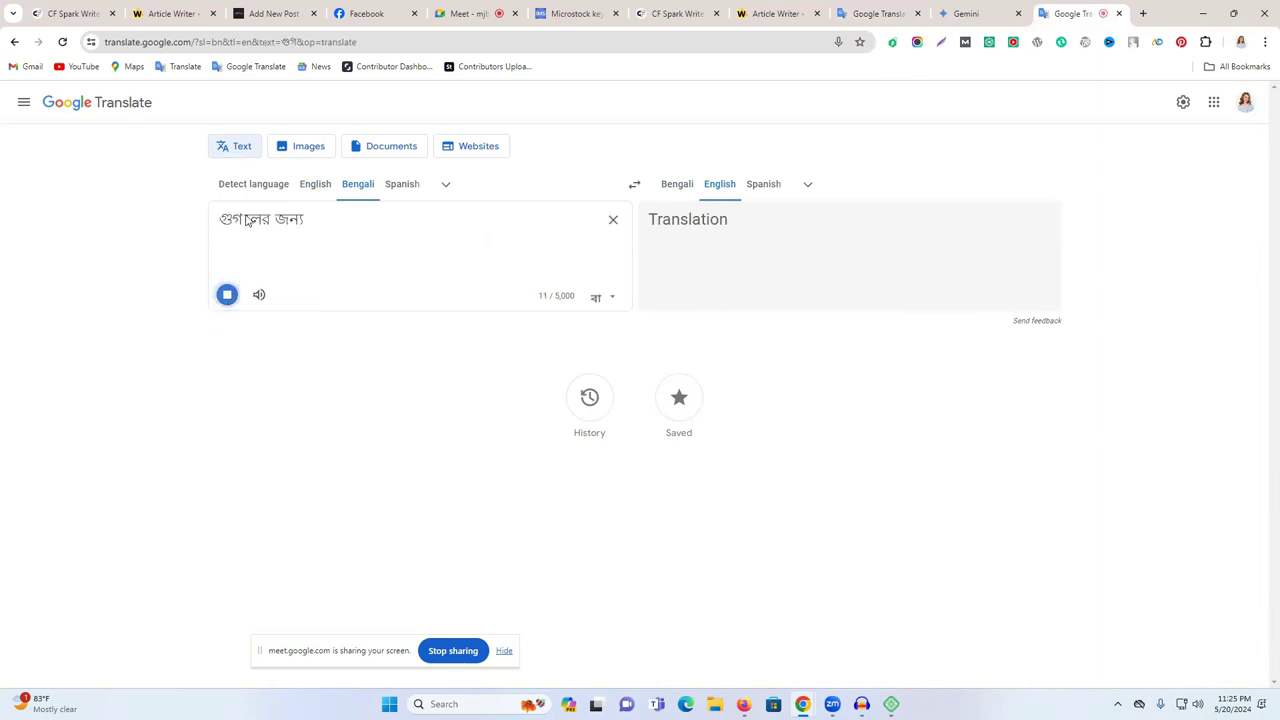
pyautogui.click(997, 7)
pyautogui.click(878, 13)
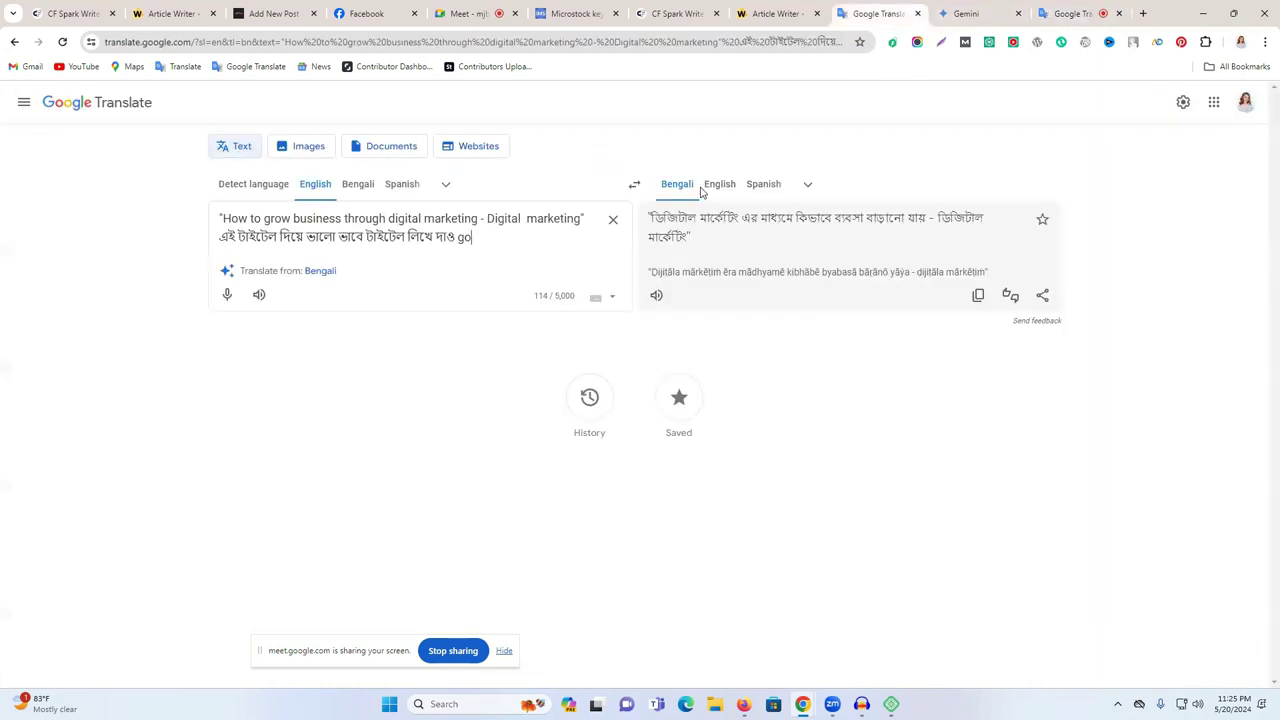
pyautogui.write('গুগলের জন্য')
# Step: Copy the whole title prompt from Google Translate and submit it to Gemini
pyautogui.hotkey('ctrl', 'a')
pyautogui.hotkey('ctrl', 'c')
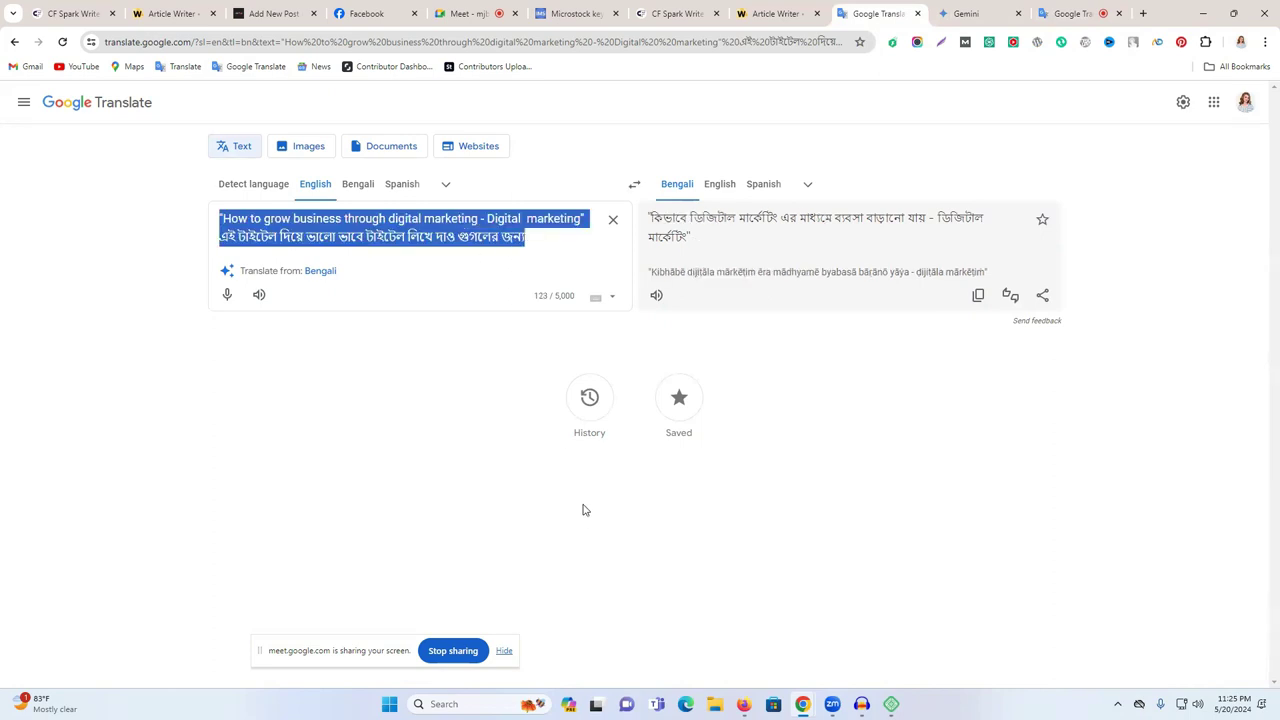
pyautogui.click(1026, 12)
pyautogui.hotkey('ctrl', 'v')
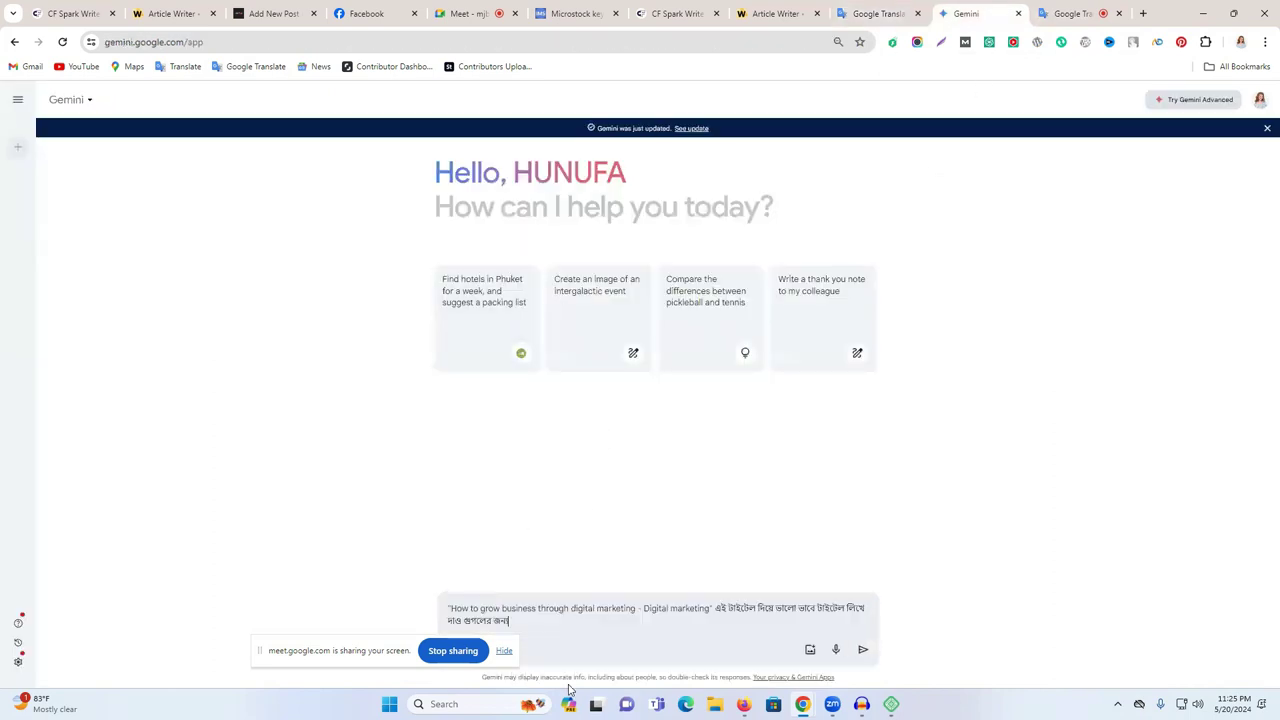
pyautogui.press('Return')
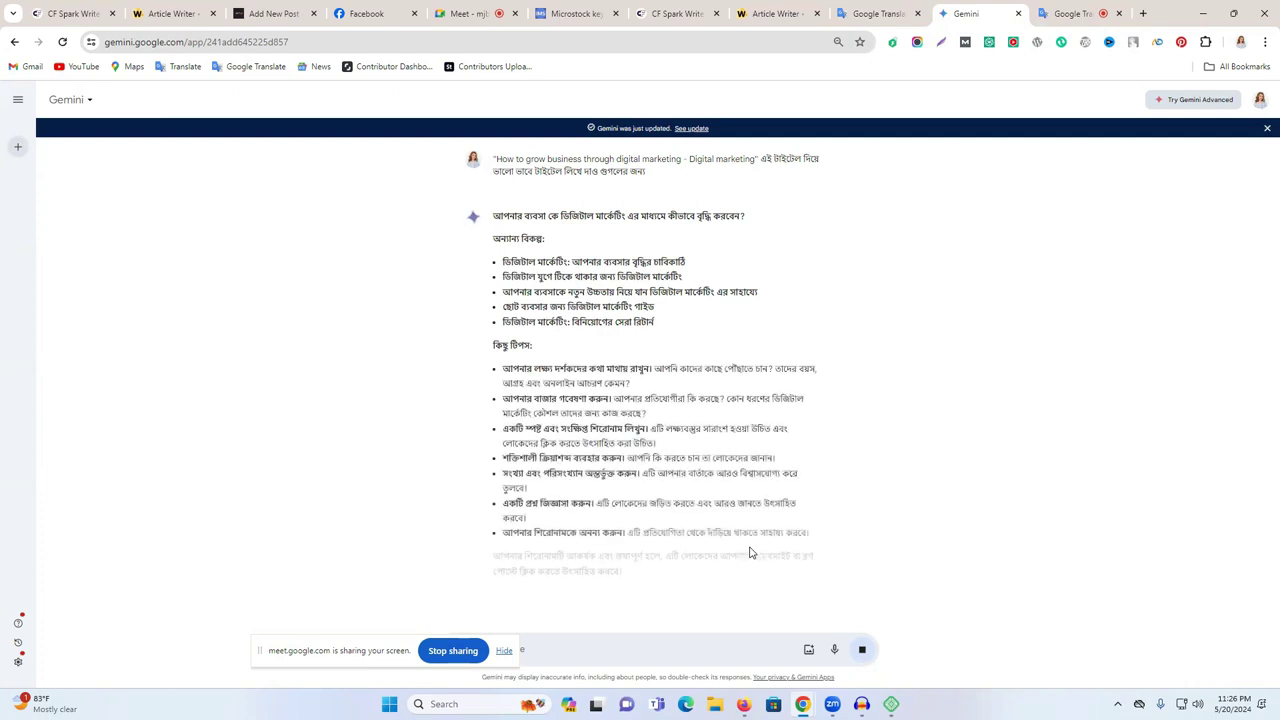
# Step: Dictate "ইংলিশে লিখে দাও" in the second Google Translate tab and insert it before the second "টাইটেল" in the prompt
pyautogui.click(880, 13)
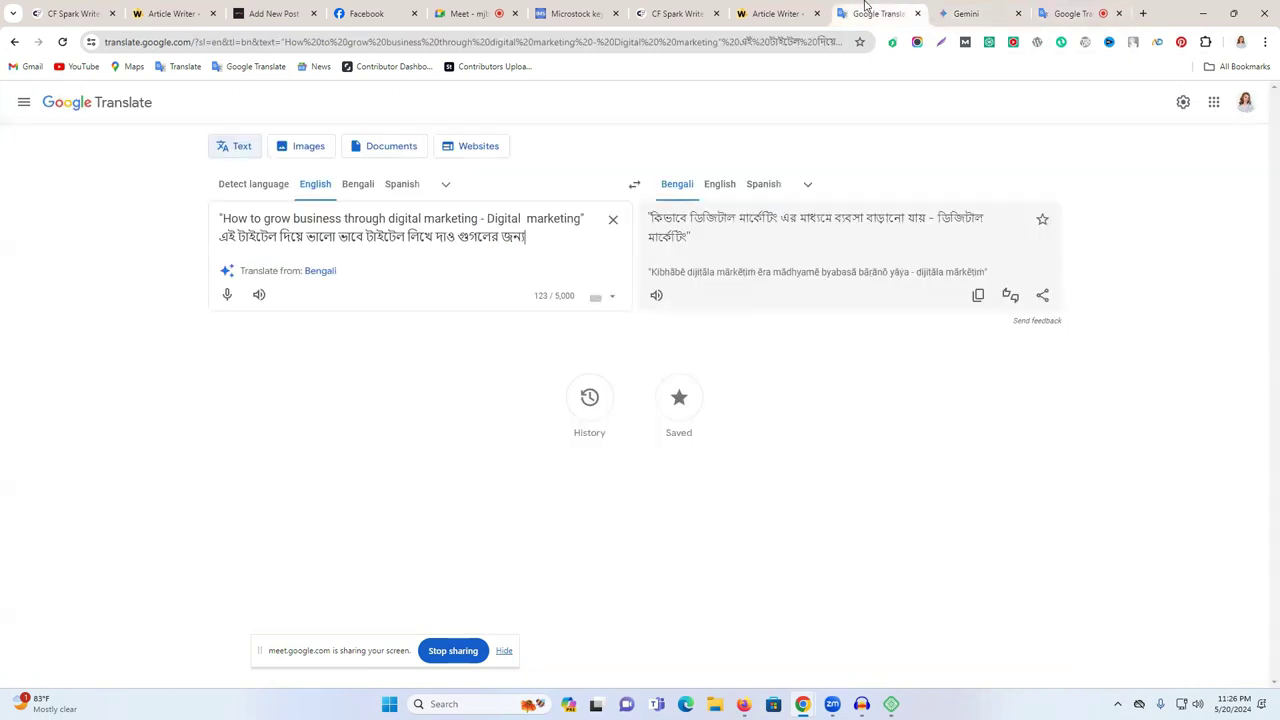
pyautogui.click(1075, 13)
pyautogui.click(228, 295)
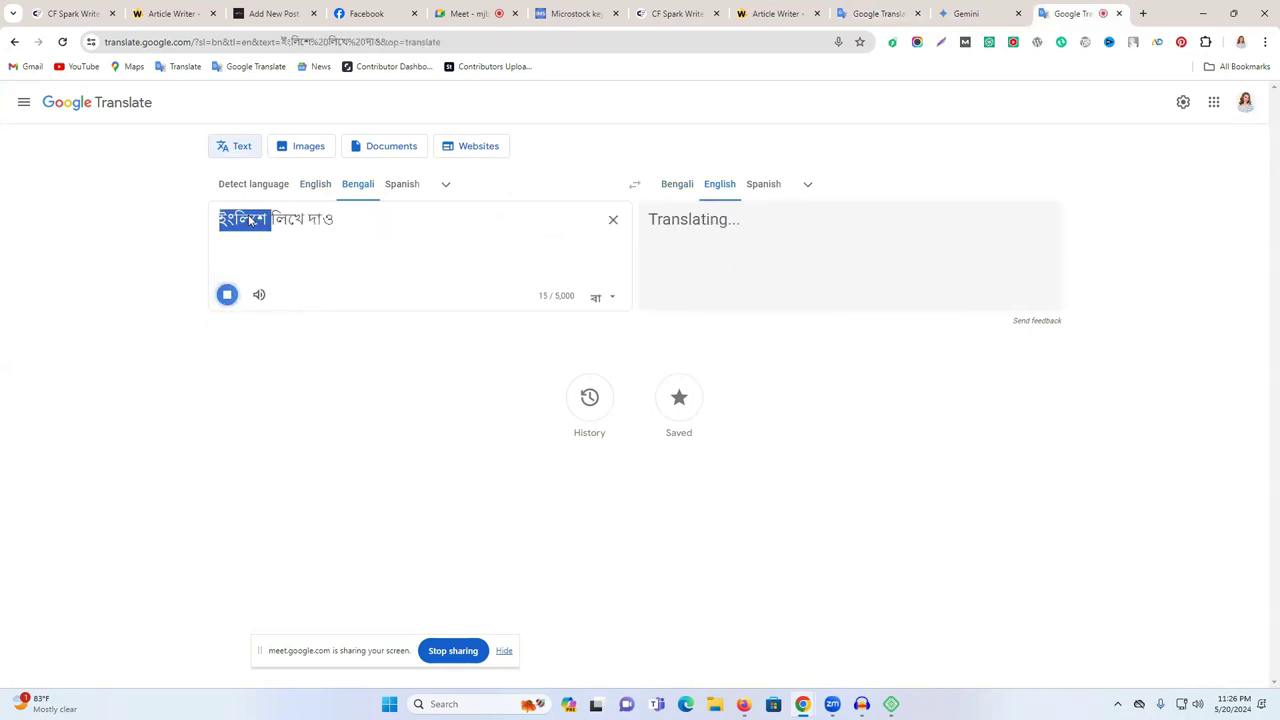
pyautogui.click(872, 12)
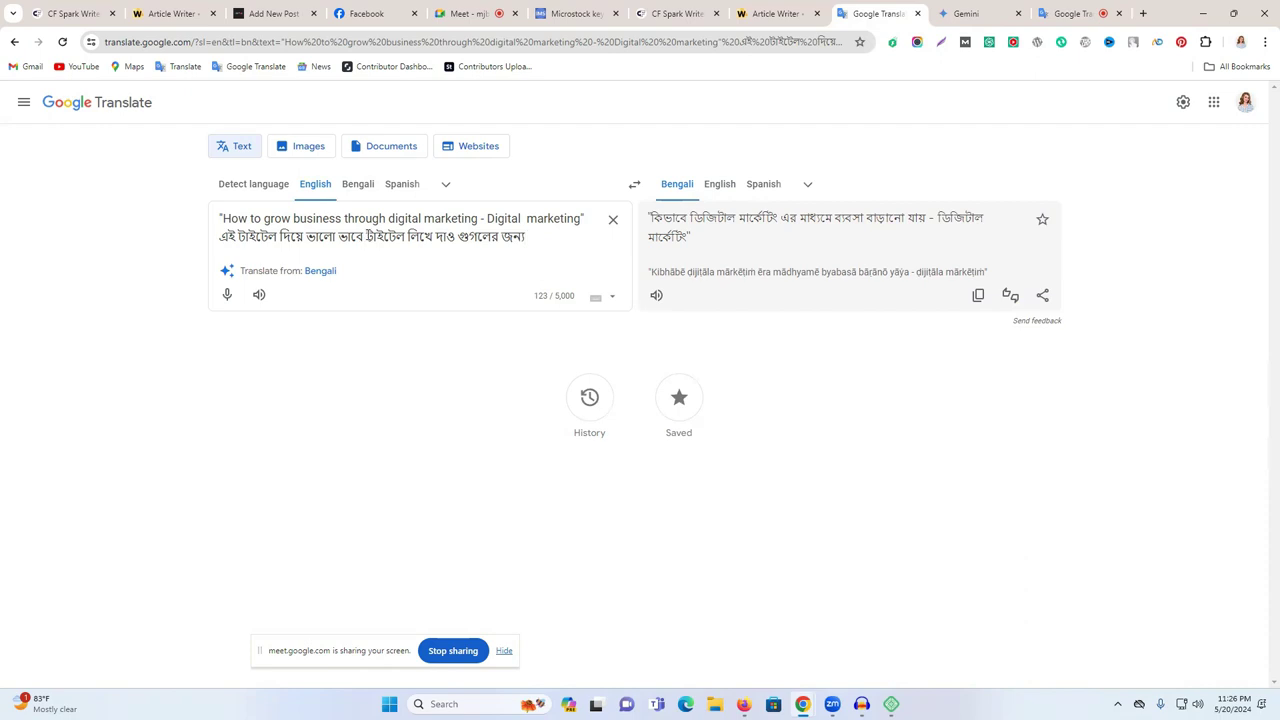
pyautogui.click(366, 236)
pyautogui.write('ইংলিশে লিখে দাও')
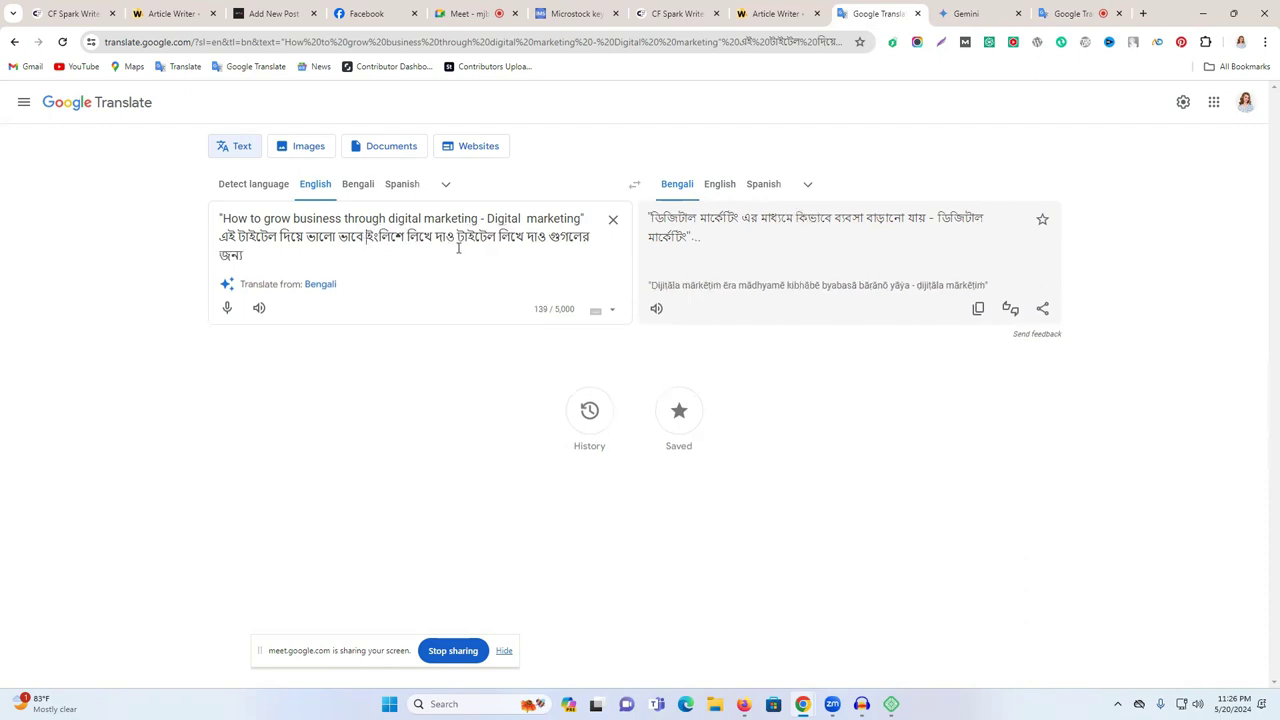
# Step: Move the second "টাইটেল" directly after "ইংলিশে" and delete the duplicate "লিখে দাও" from the prompt
pyautogui.doubleClick(459, 237)
pyautogui.hotkey('ctrl', 'c')
pyautogui.rightClick(466, 250)
pyautogui.press('Escape')
pyautogui.rightClick(470, 255)
pyautogui.click(520, 344)
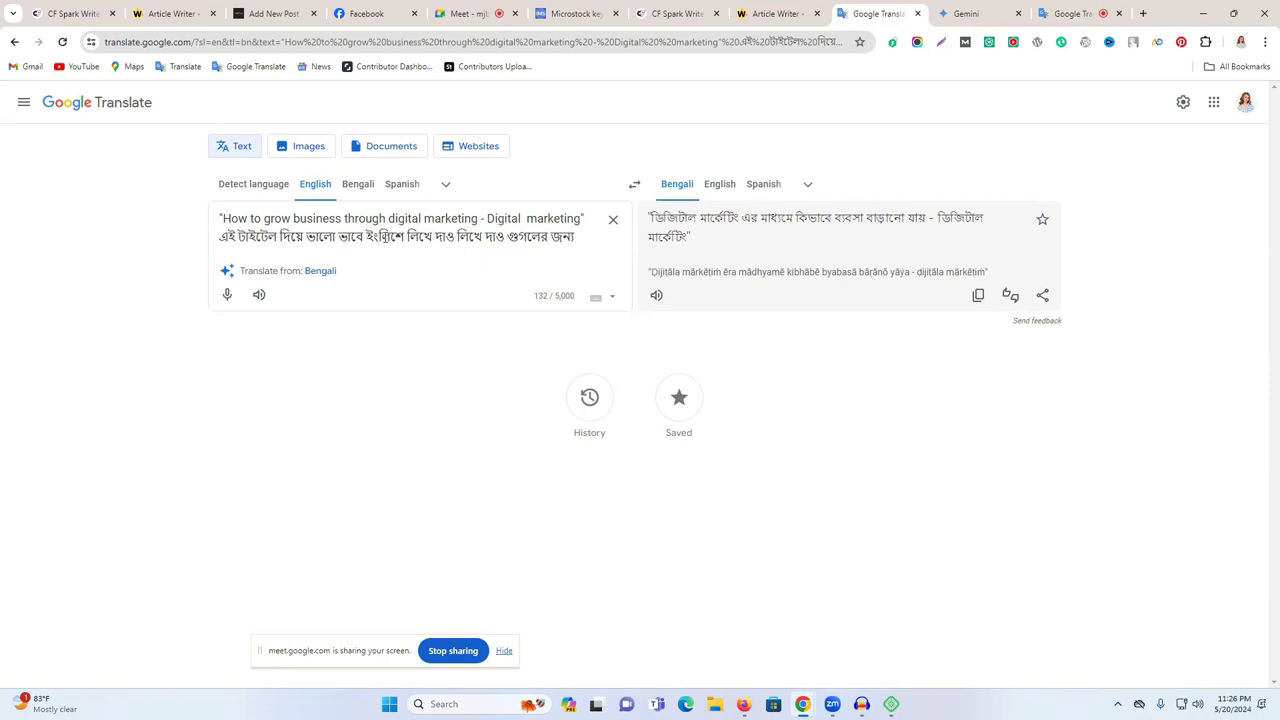
pyautogui.click(403, 237)
pyautogui.hotkey('ctrl', 'v')
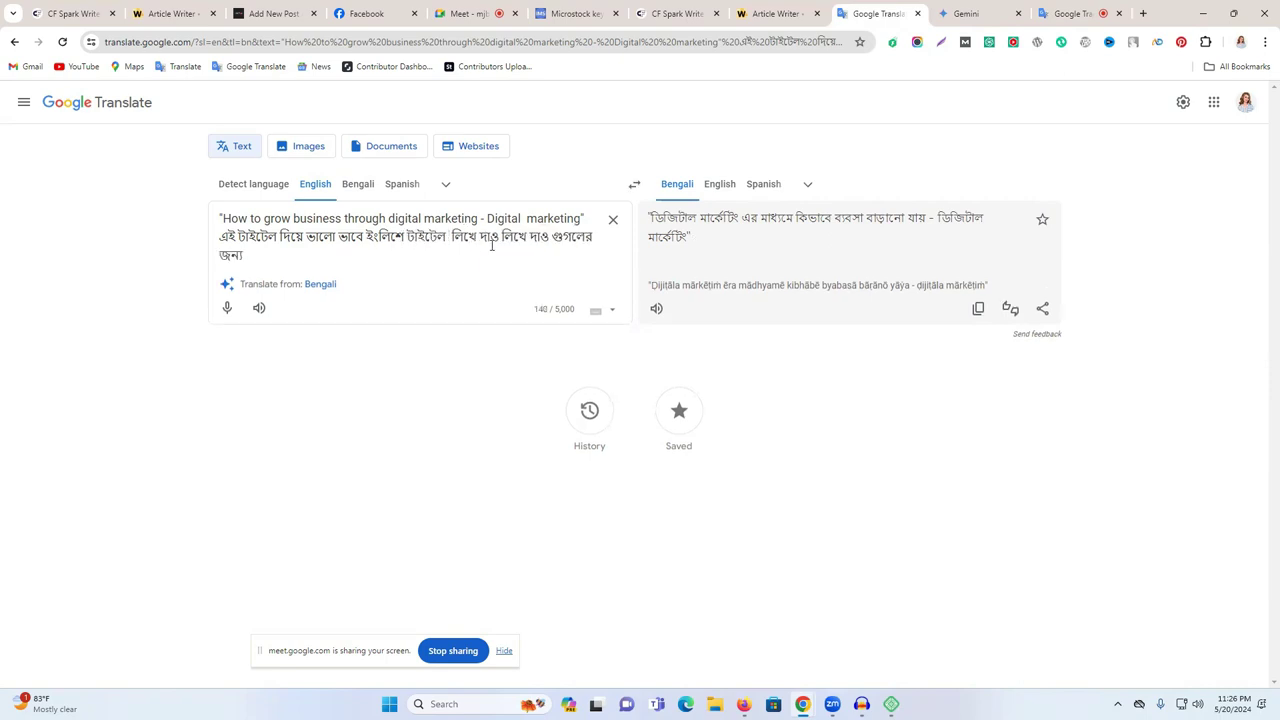
pyautogui.moveTo(502, 237); pyautogui.dragTo(548, 237)
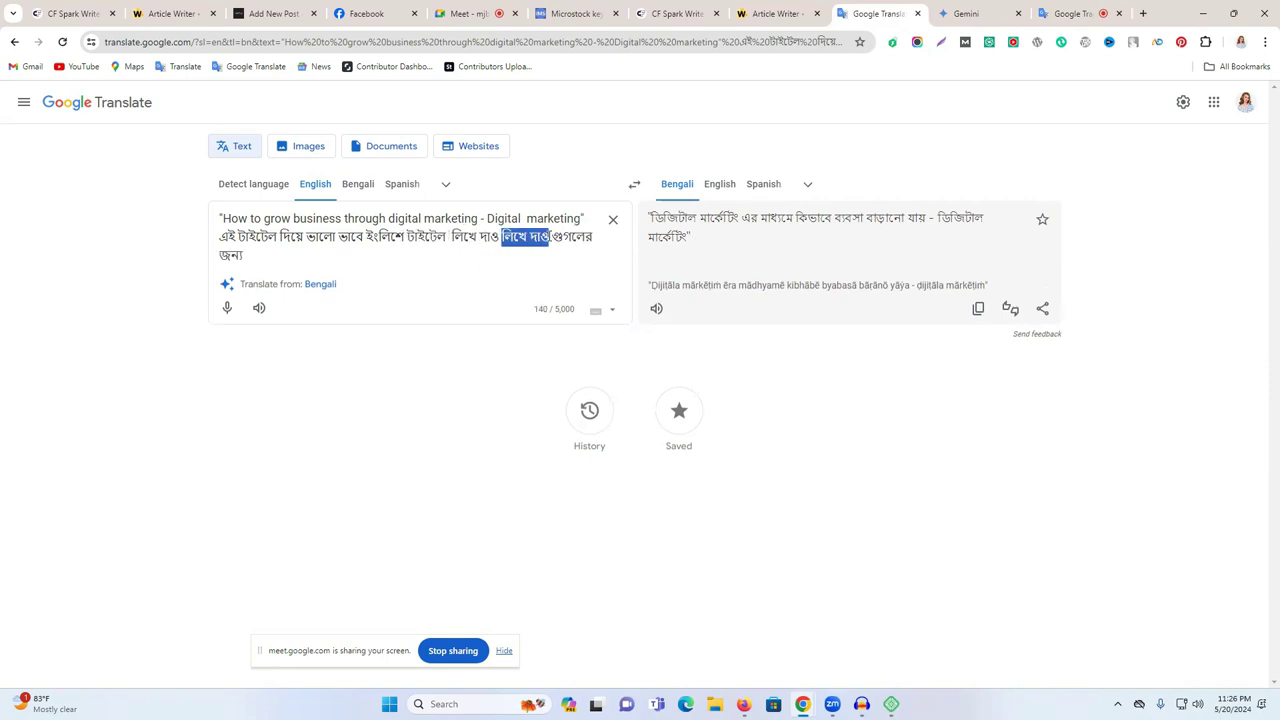
pyautogui.press('BackSpace')
pyautogui.press('BackSpace')
# Step: Copy the revised prompt asking for an English title and submit it in the Gemini chat
pyautogui.hotkey('ctrl', 'a')
pyautogui.hotkey('ctrl', 'c')
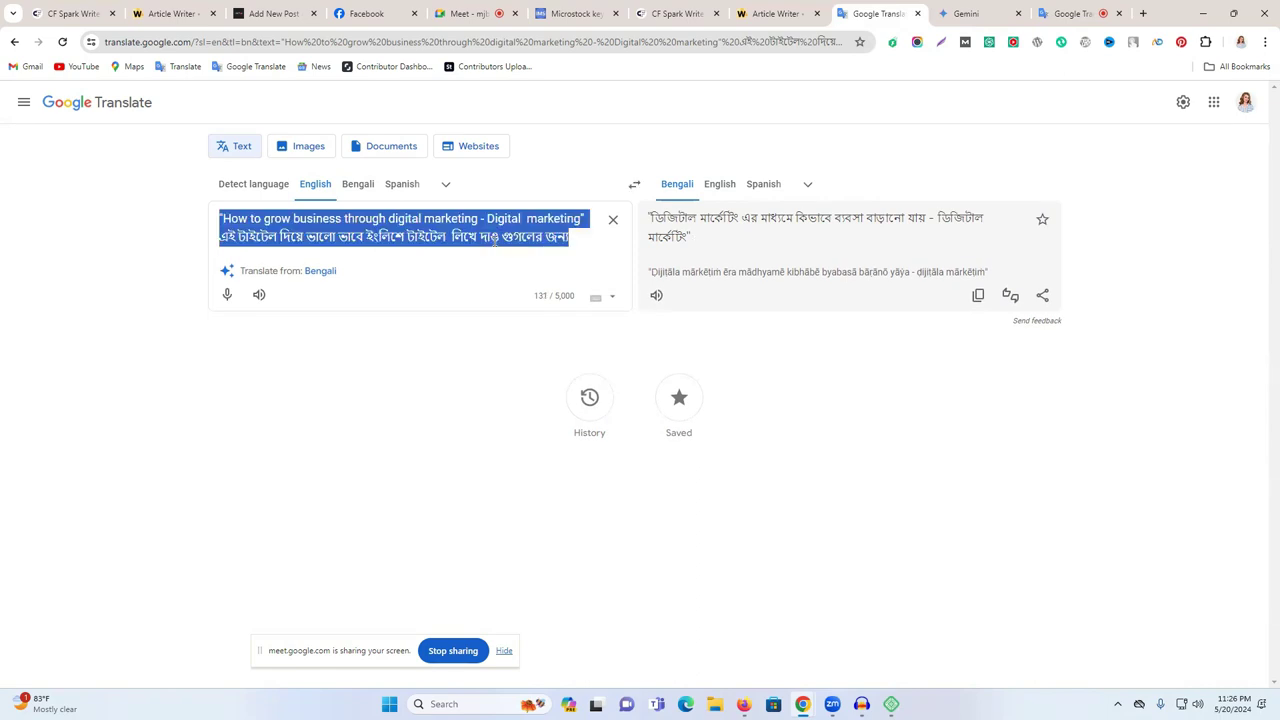
pyautogui.click(1080, 13)
pyautogui.click(958, 13)
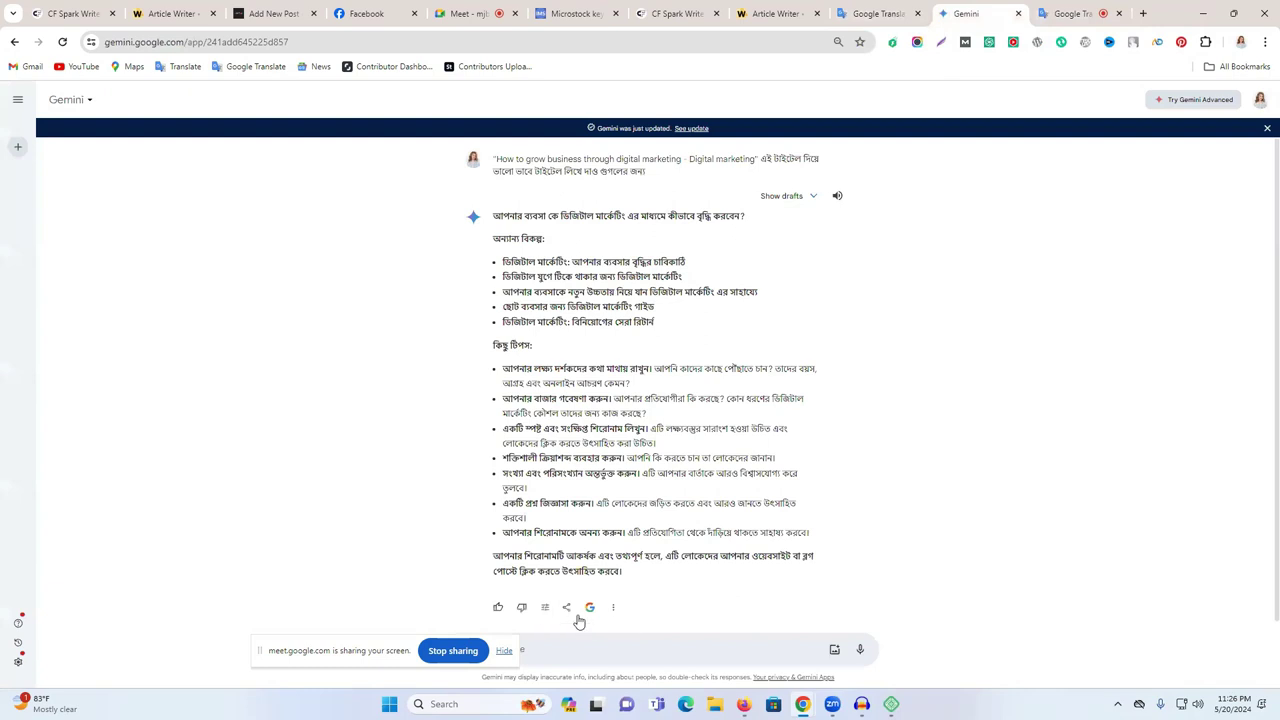
pyautogui.hotkey('ctrl', 'v')
pyautogui.click(862, 650)
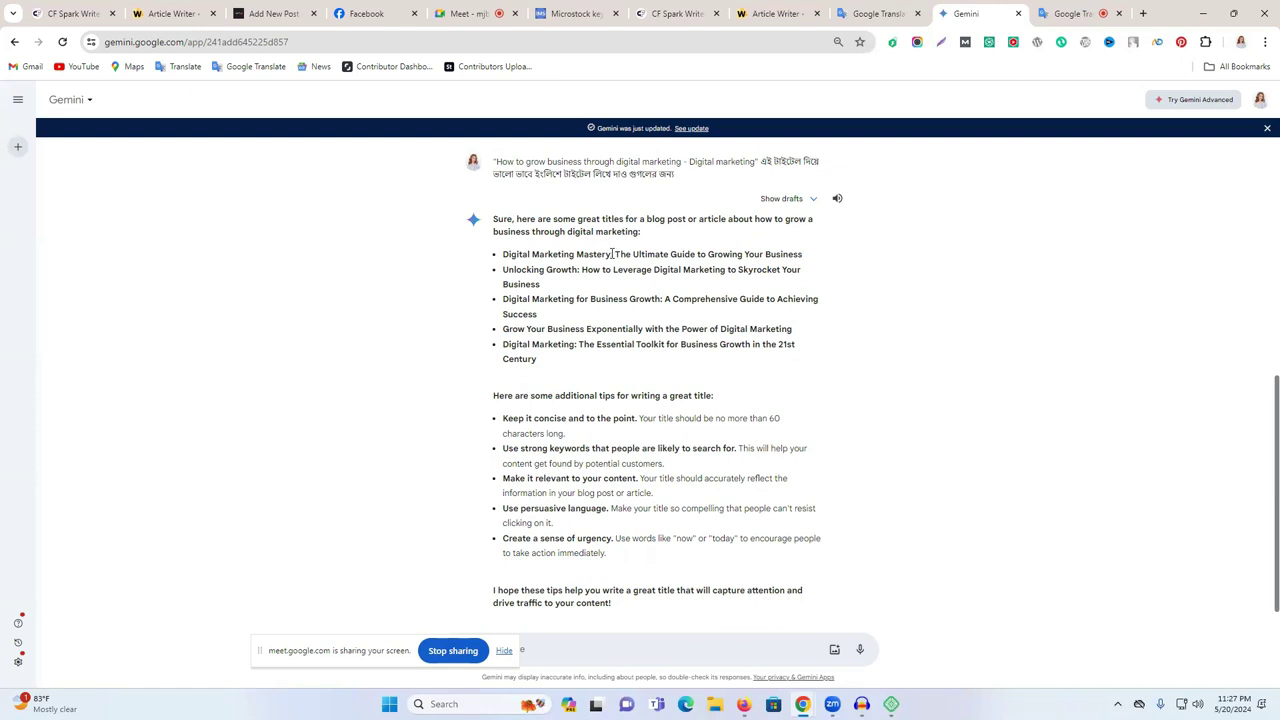
# Step: Copy the phrase "Digital Marketing Mastery" from Gemini's first suggested title
pyautogui.moveTo(612, 254); pyautogui.dragTo(500, 257)
pyautogui.hotkey('ctrl', 'c')
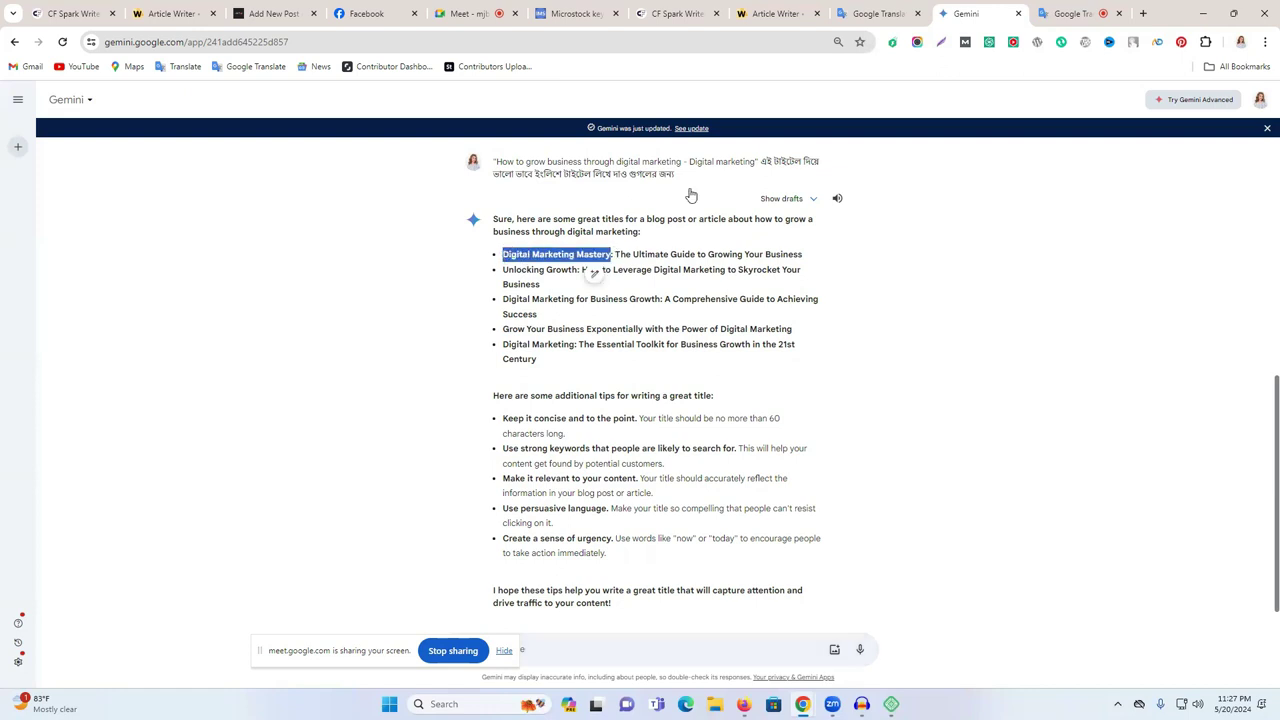
# Step: In the first Google Translate tab, revise the source title to "Digital Marketing Mastery - How to grow business through digital marketing"
pyautogui.click(877, 13)
pyautogui.moveTo(482, 217); pyautogui.dragTo(598, 244)
pyautogui.press('BackSpace')
pyautogui.click(224, 219)
pyautogui.press('BackSpace')
pyautogui.hotkey('ctrl', 'v')
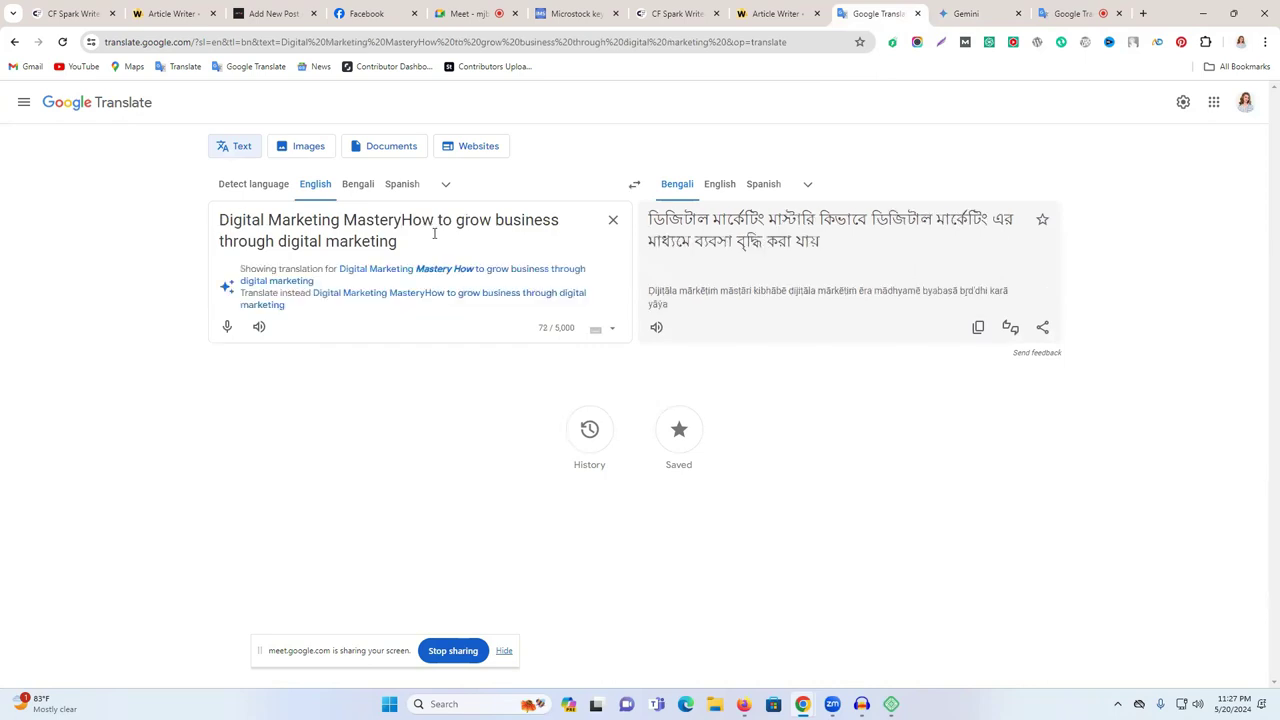
pyautogui.write('-')
# Step: Copy the combined title, replace the SEO title in the WordPress post's snippet editor with it, and close the editor
pyautogui.hotkey('ctrl', 'a')
pyautogui.click(413, 220)
pyautogui.hotkey('ctrl', 'a')
pyautogui.hotkey('ctrl', 'c')
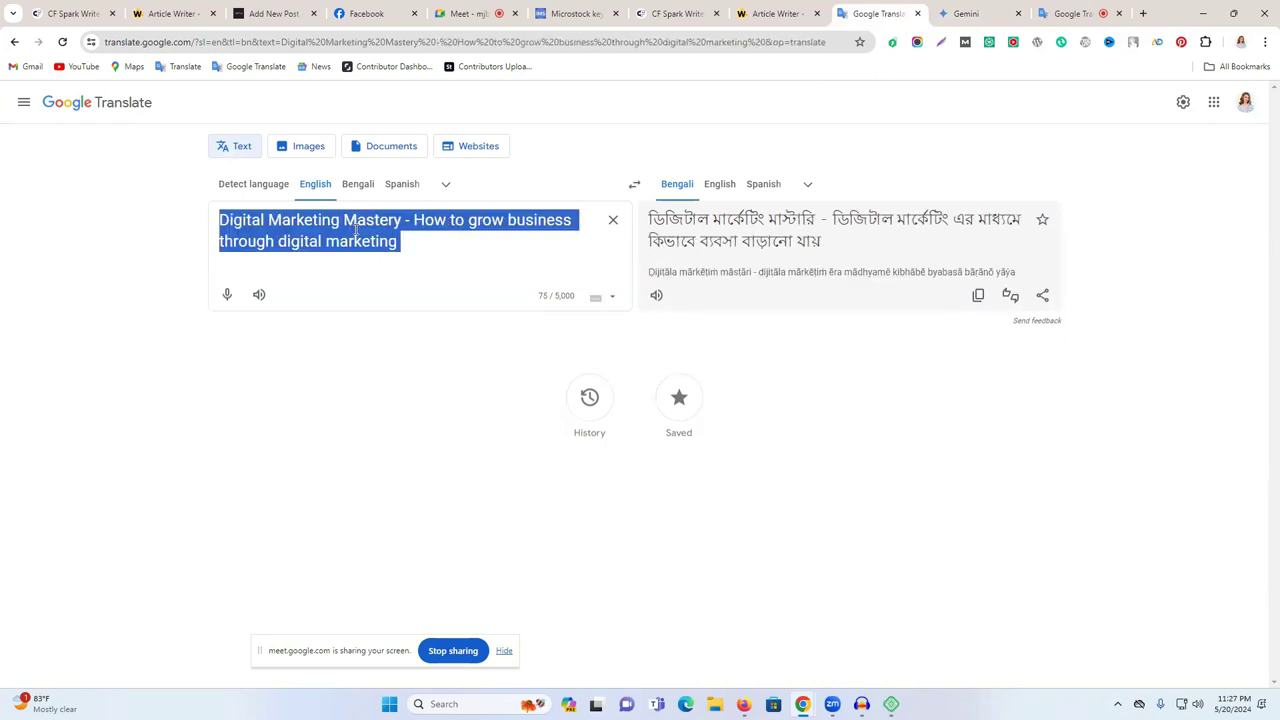
pyautogui.click(678, 13)
pyautogui.click(280, 13)
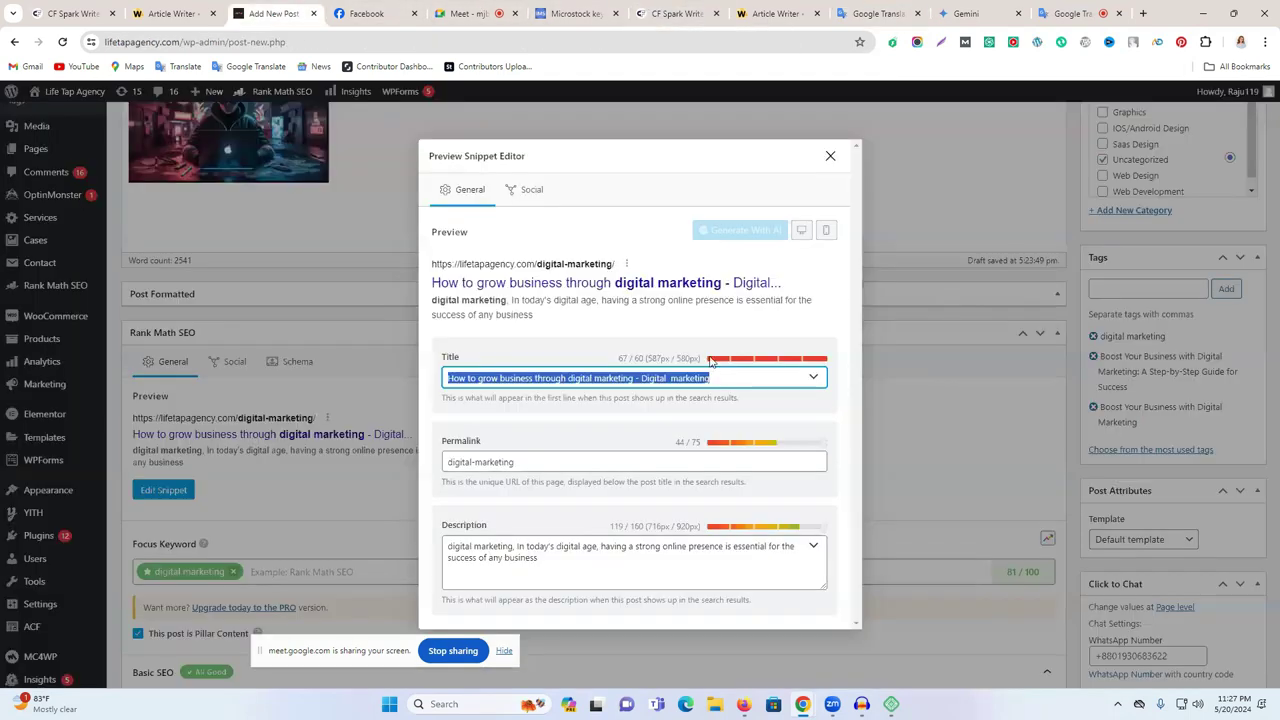
pyautogui.hotkey('ctrl', 'v')
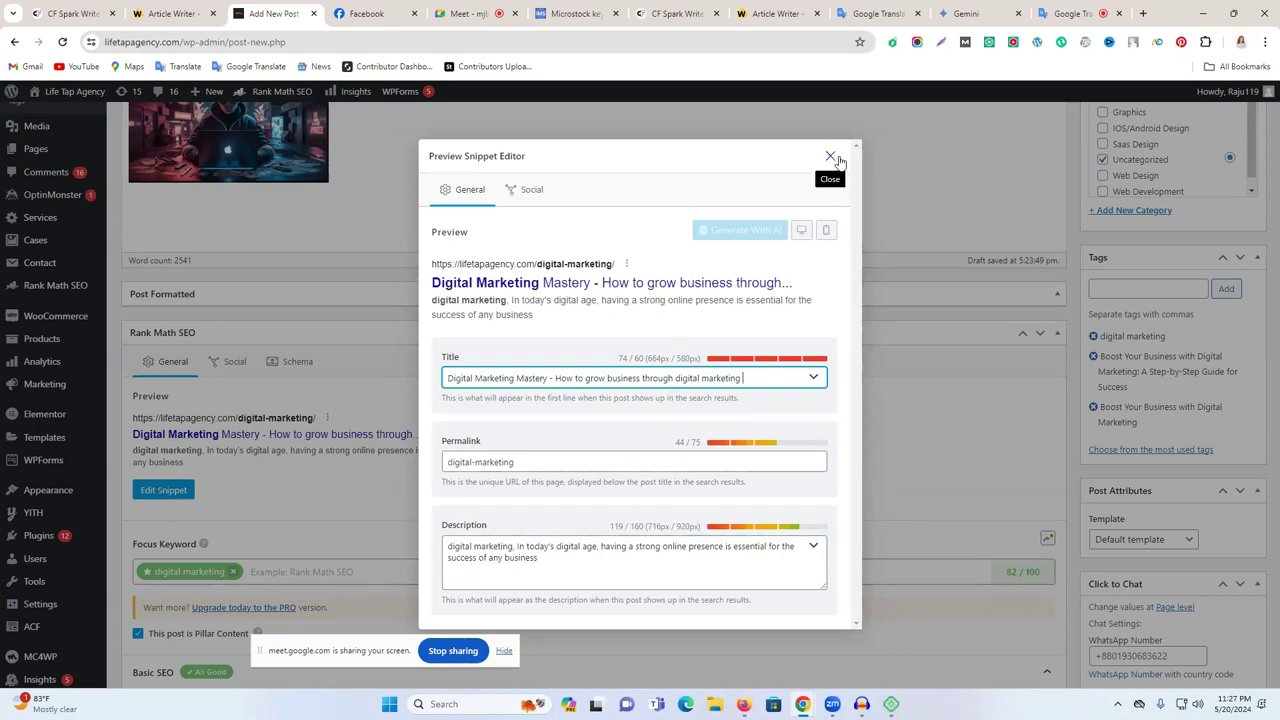
pyautogui.click(830, 158)
# Step: Examine the failed Title Readability checks for the power word and number, and expand the Content Readability checks
pyautogui.scroll(-3, 791, 380)
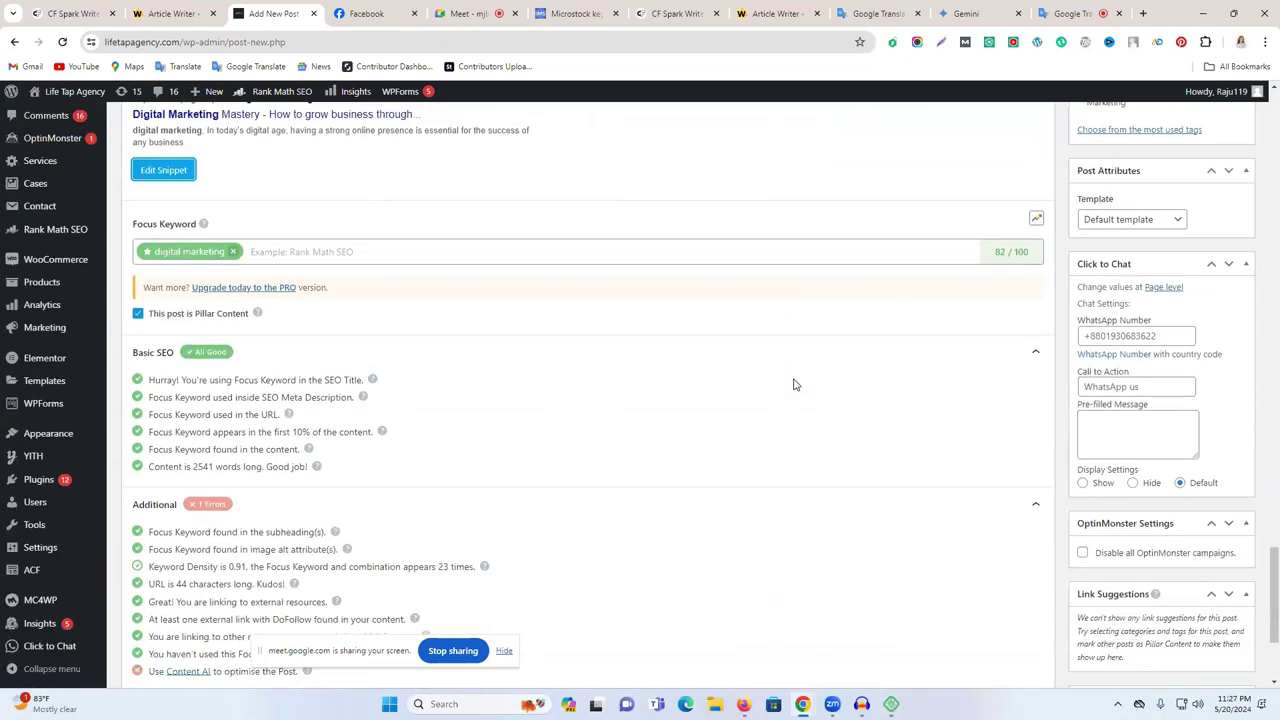
pyautogui.scroll(-2, 794, 384)
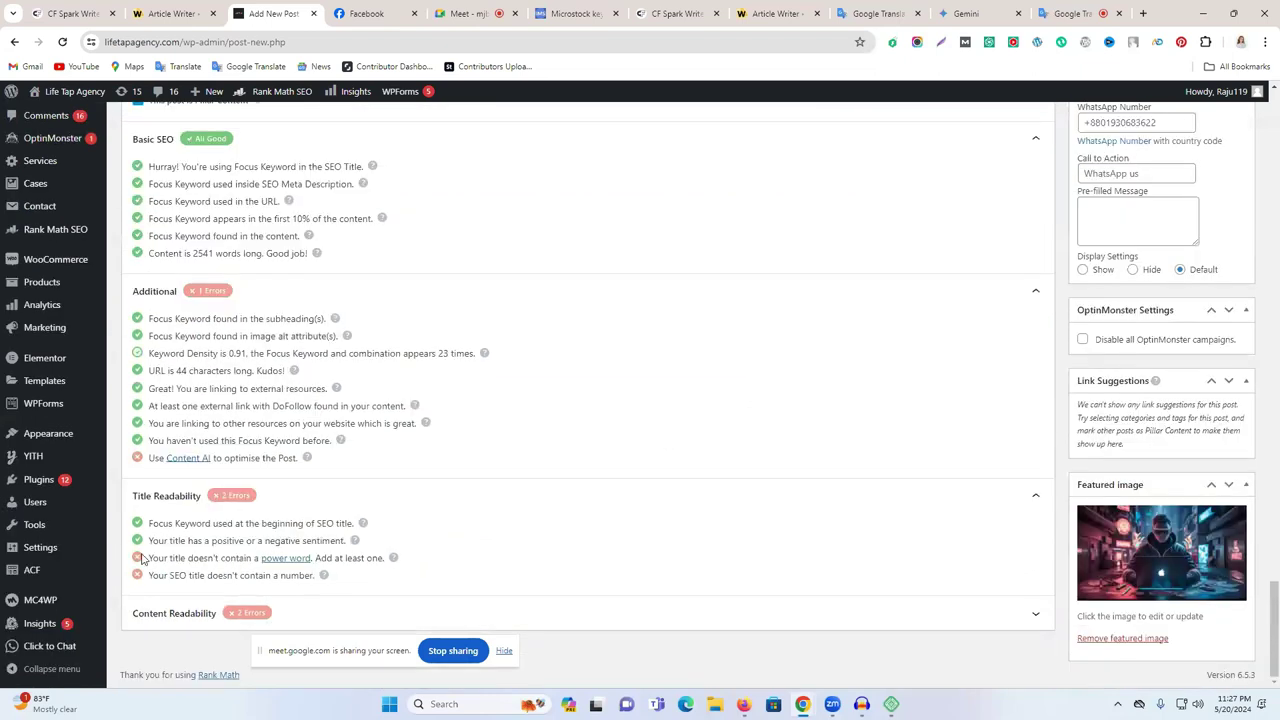
pyautogui.moveTo(142, 559); pyautogui.dragTo(213, 559)
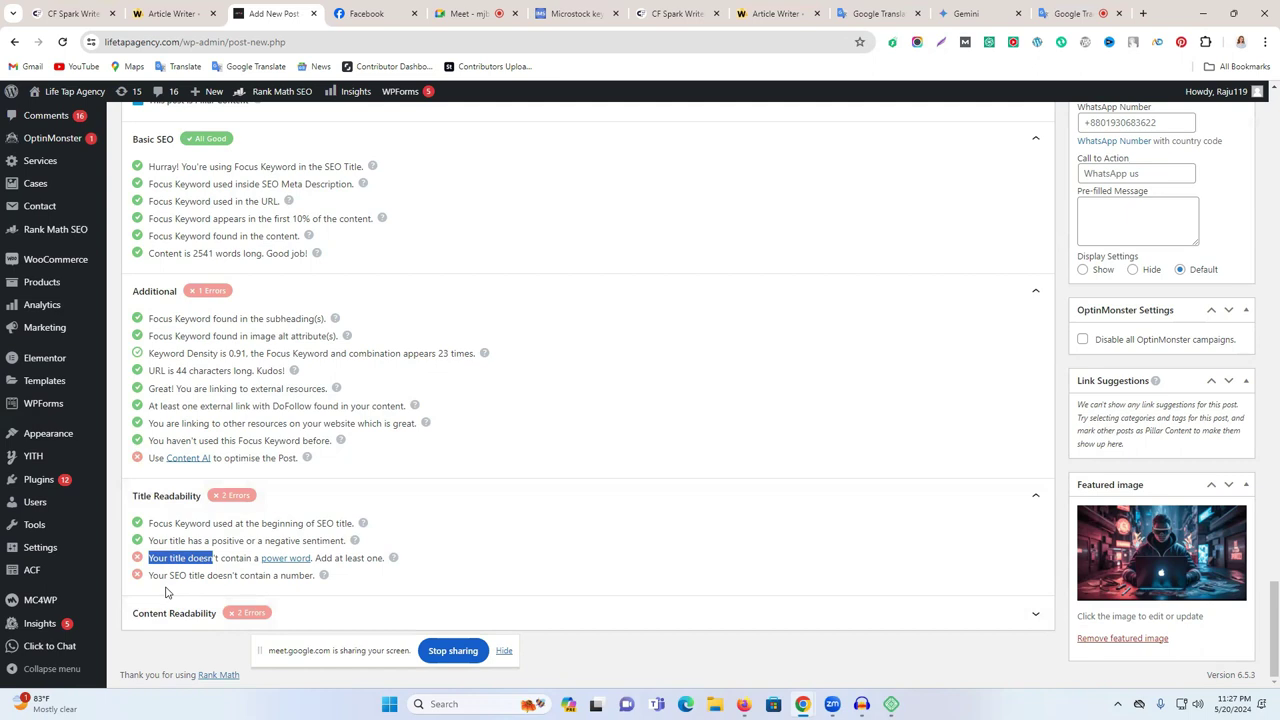
pyautogui.scroll(6, 700, 571)
pyautogui.scroll(-6, 700, 570)
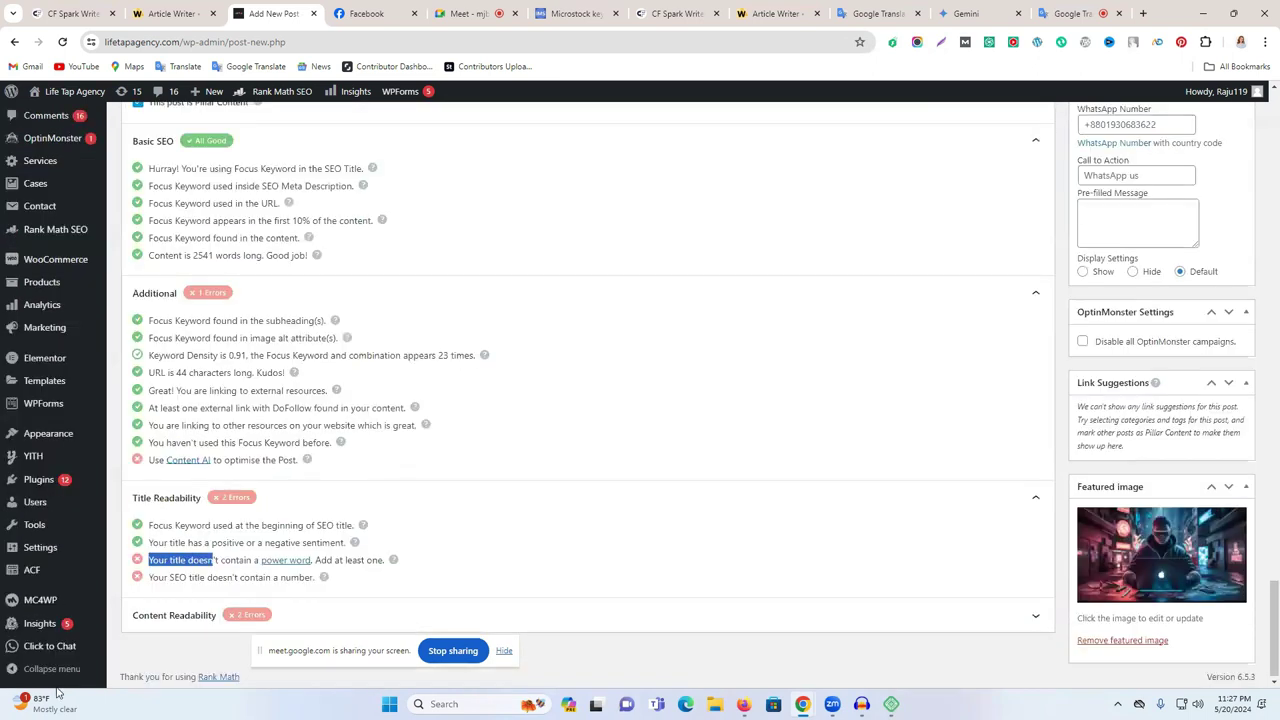
pyautogui.doubleClick(240, 559)
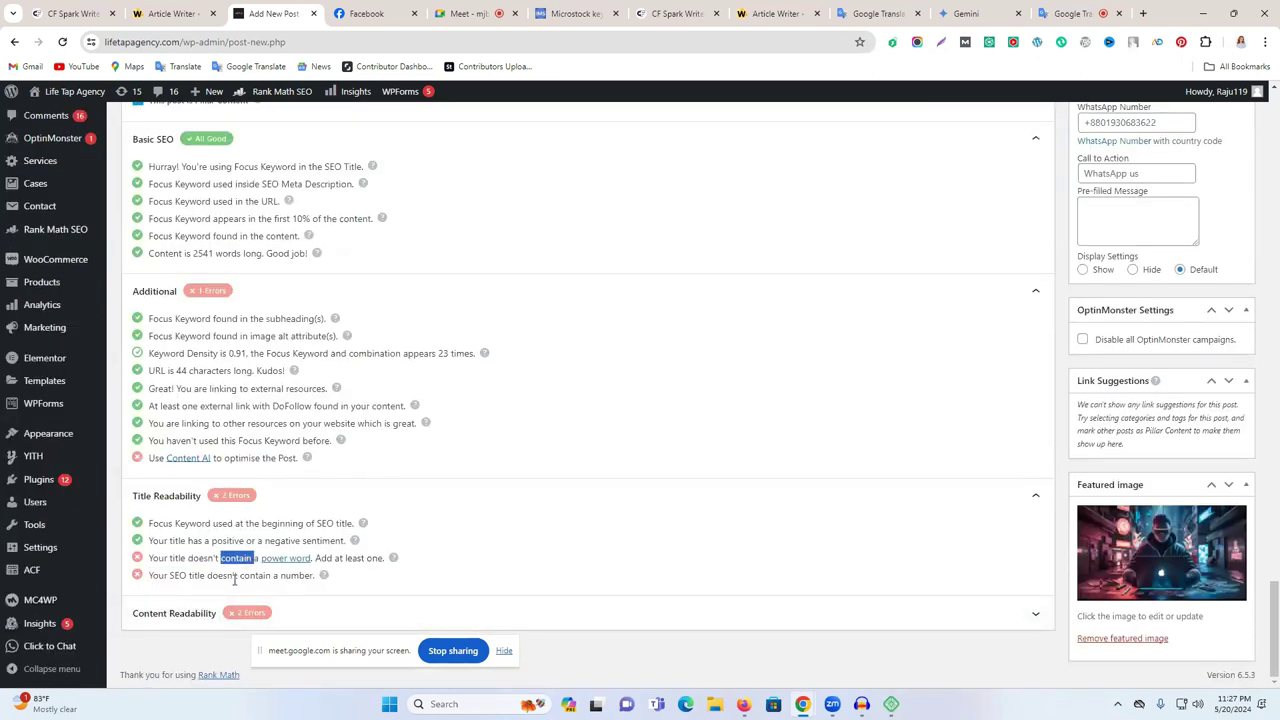
pyautogui.tripleClick(346, 560)
pyautogui.tripleClick(258, 575)
pyautogui.click(187, 623)
pyautogui.scroll(-1, 403, 551)
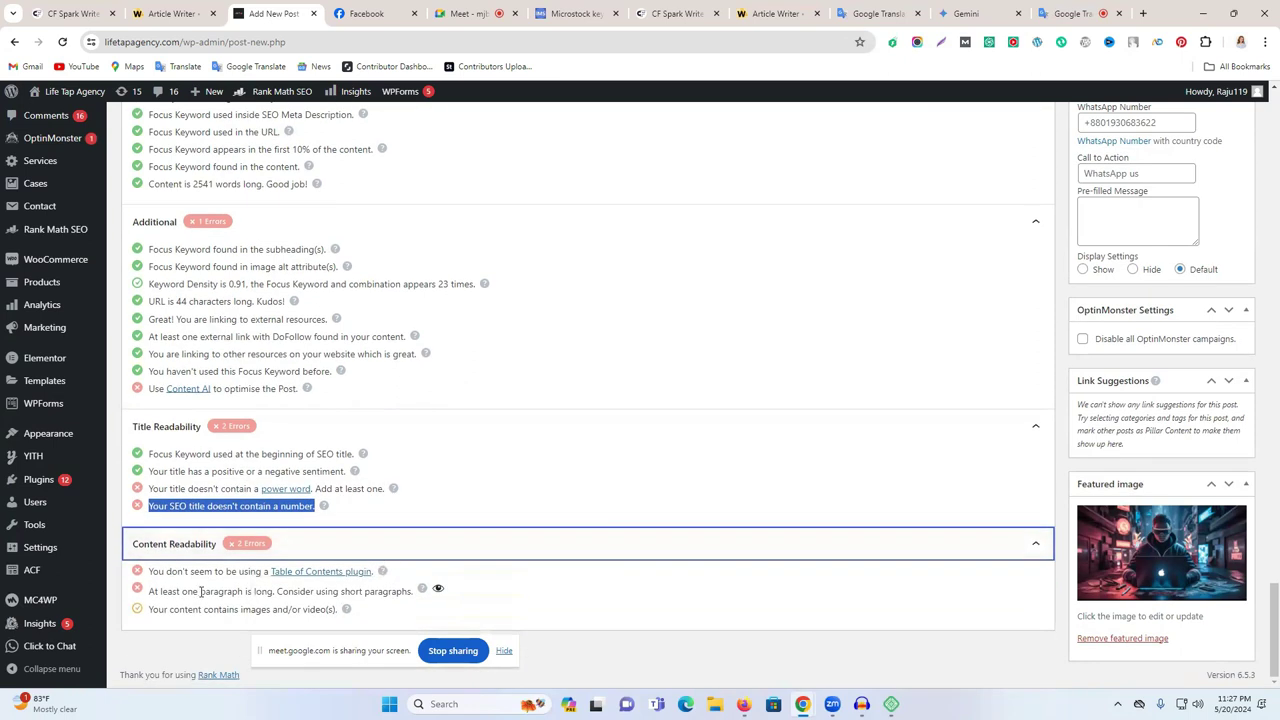
# Step: Check the SEO score beside the focus keyword and look over the Basic SEO and Additional checks again
pyautogui.scroll(6, 640, 480)
pyautogui.moveTo(994, 569); pyautogui.dragTo(1012, 569)
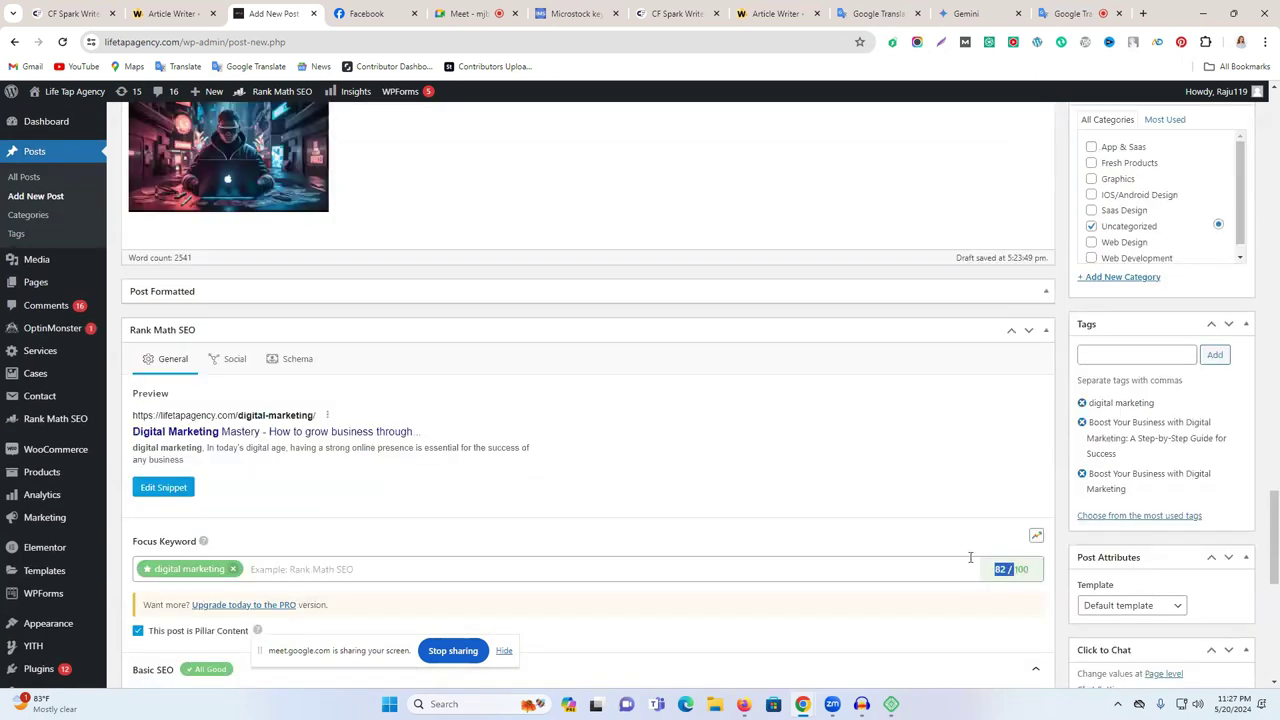
pyautogui.scroll(-1, 970, 557)
pyautogui.scroll(-2, 977, 500)
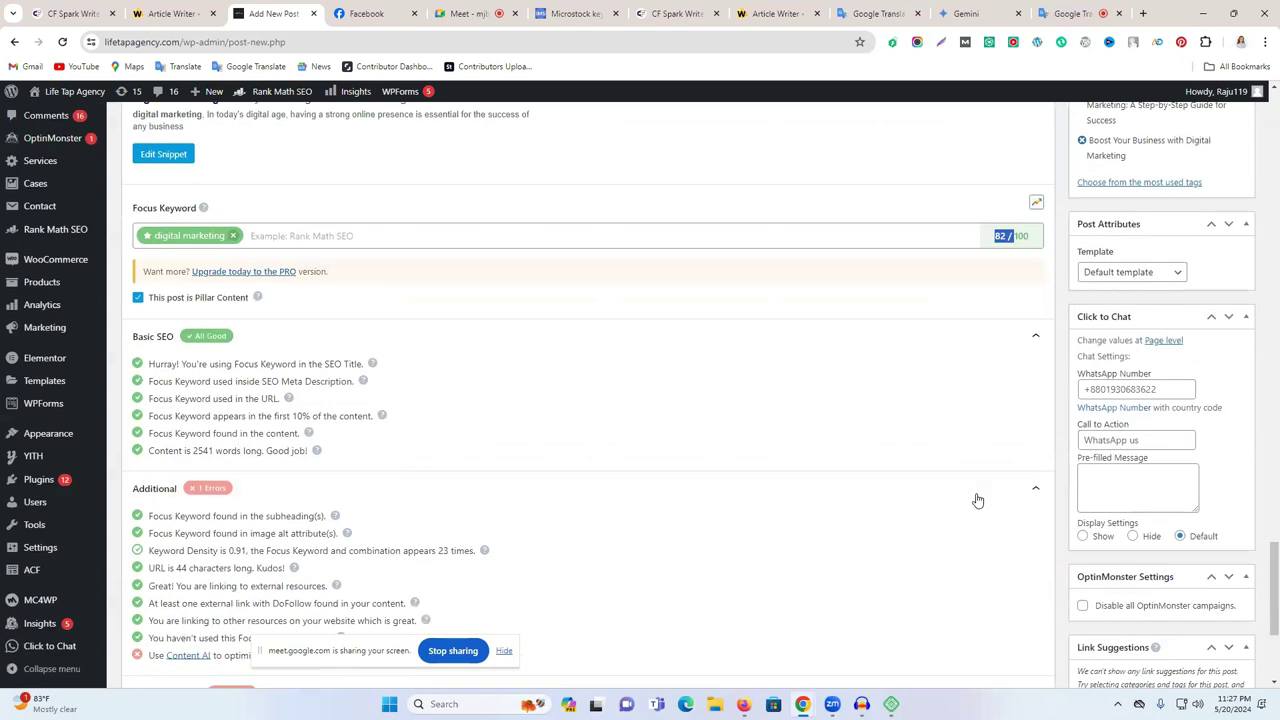
pyautogui.scroll(-2, 977, 500)
pyautogui.scroll(4, 977, 500)
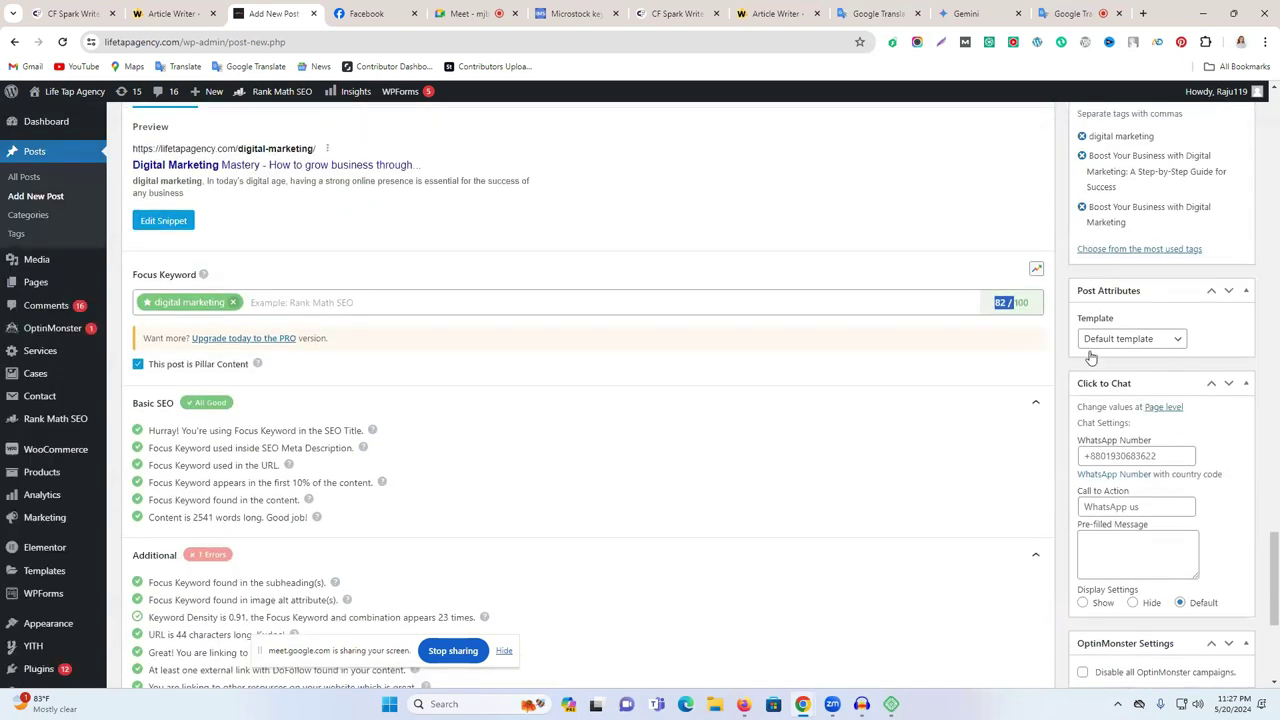
pyautogui.scroll(-2, 1033, 424)
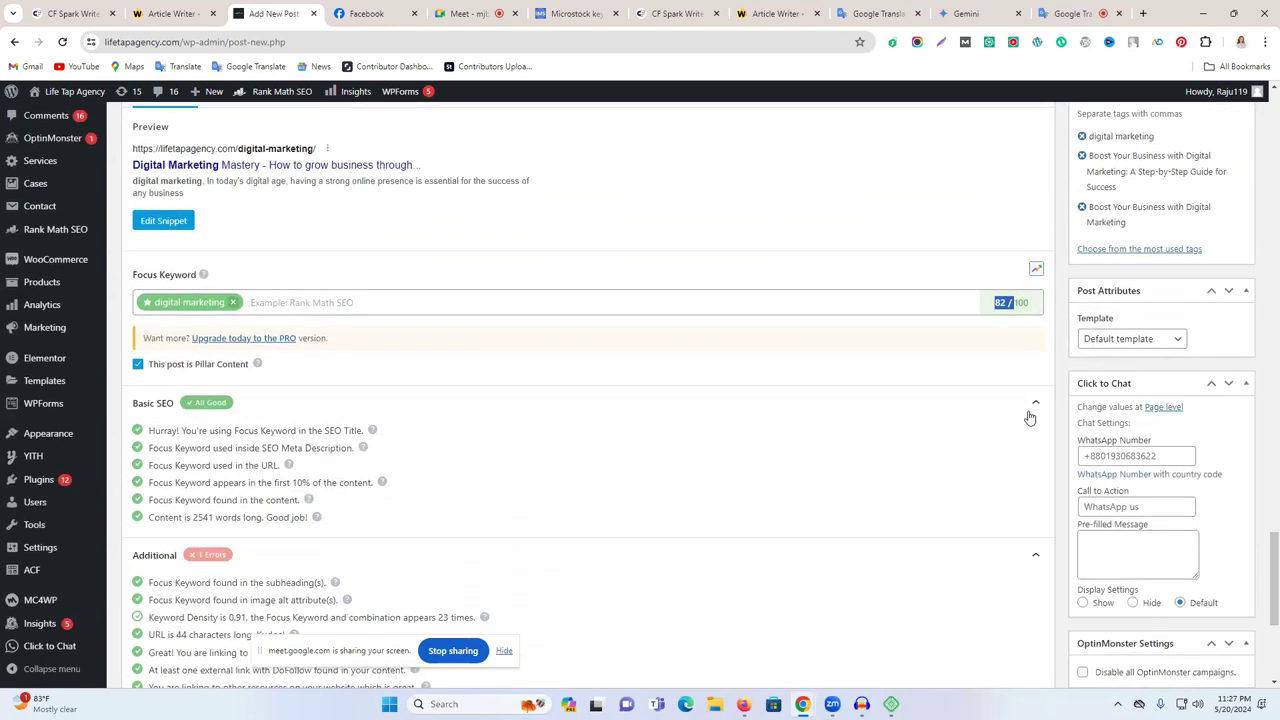
pyautogui.tripleClick(1003, 303)
# Step: Publish the digital marketing post
pyautogui.scroll(1, 876, 344)
pyautogui.scroll(6, 900, 370)
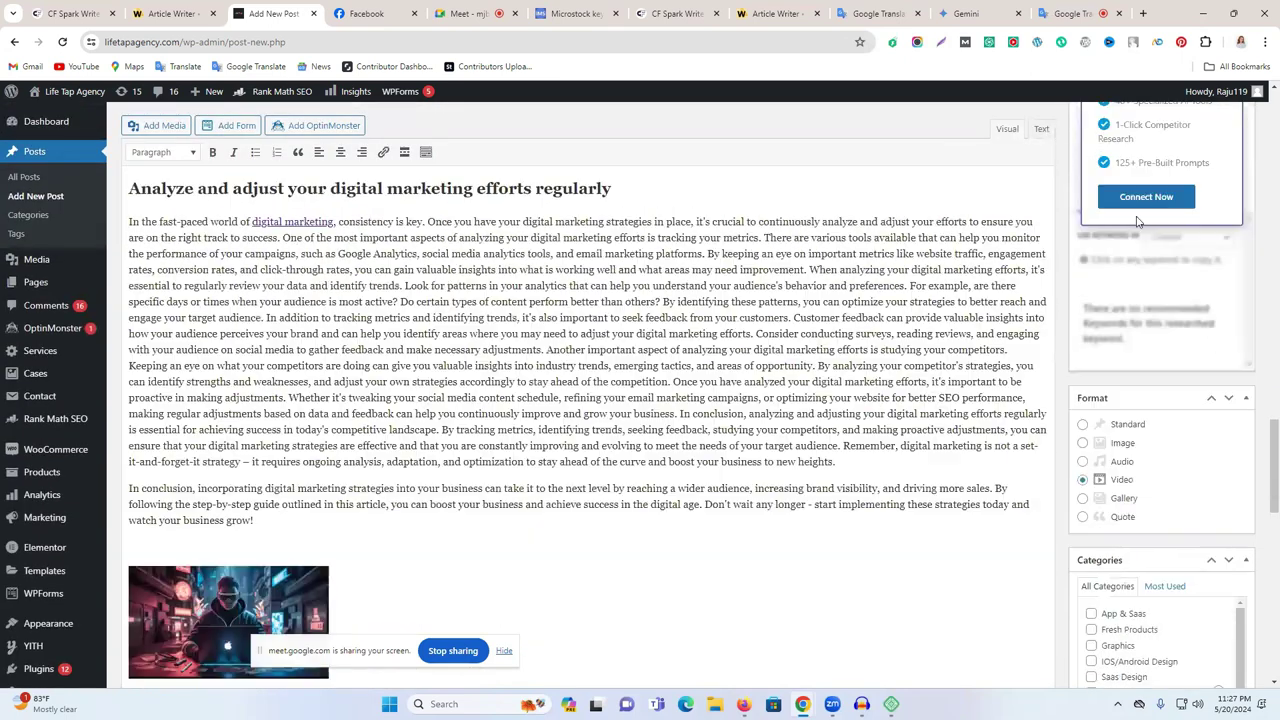
pyautogui.scroll(8, 1145, 345)
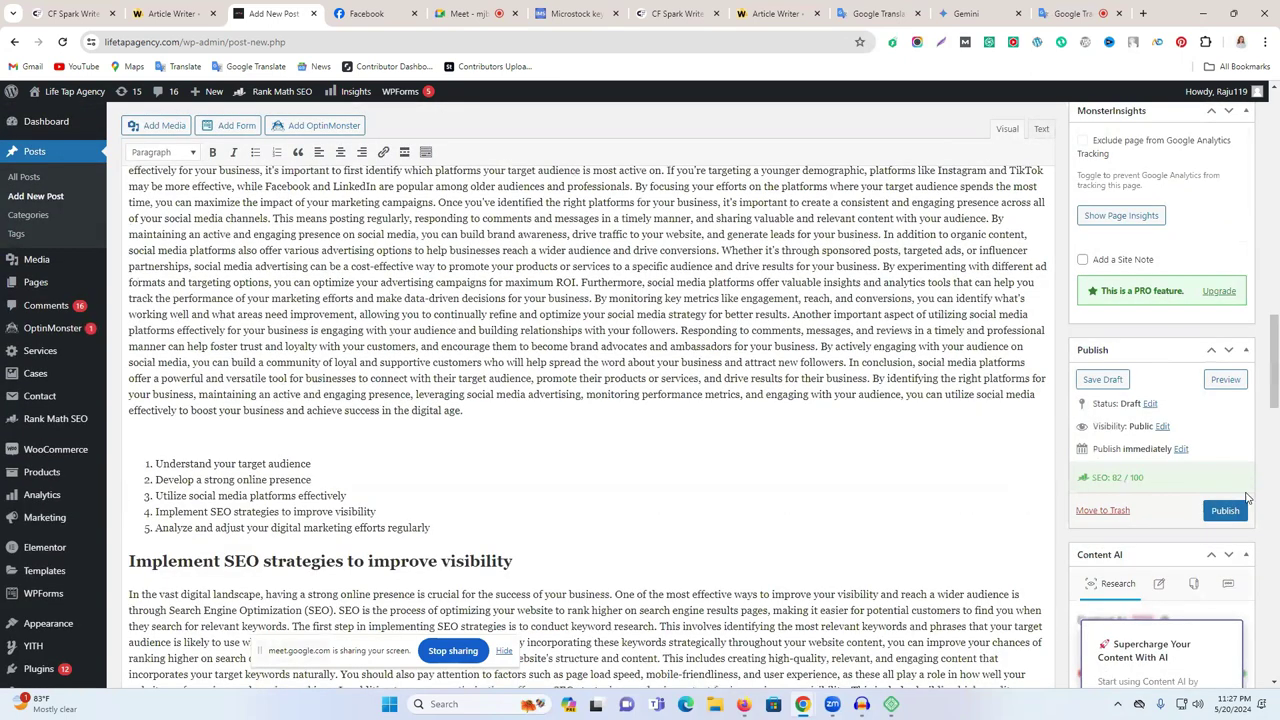
pyautogui.scroll(-2, 1222, 341)
pyautogui.click(1224, 336)
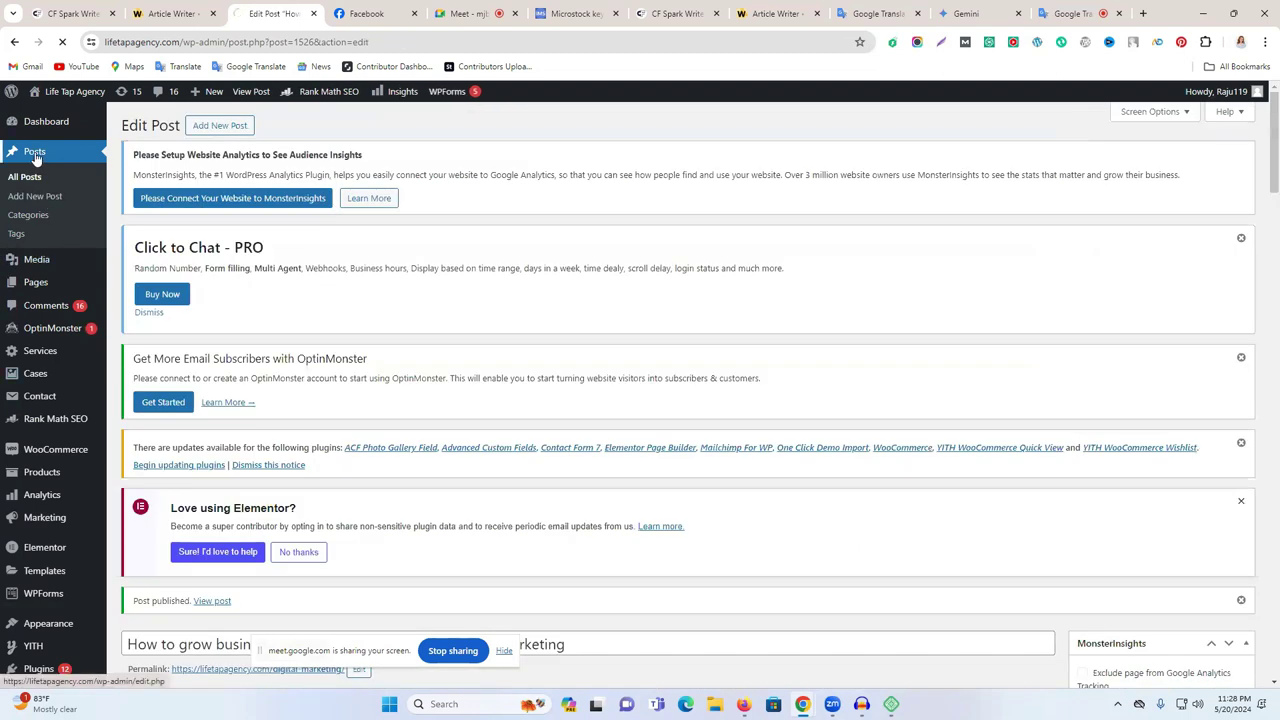
# Step: Open the list of all posts and compare the SEO details of the newly published post with the other entries
pyautogui.click(35, 155)
pyautogui.scroll(-5, 711, 504)
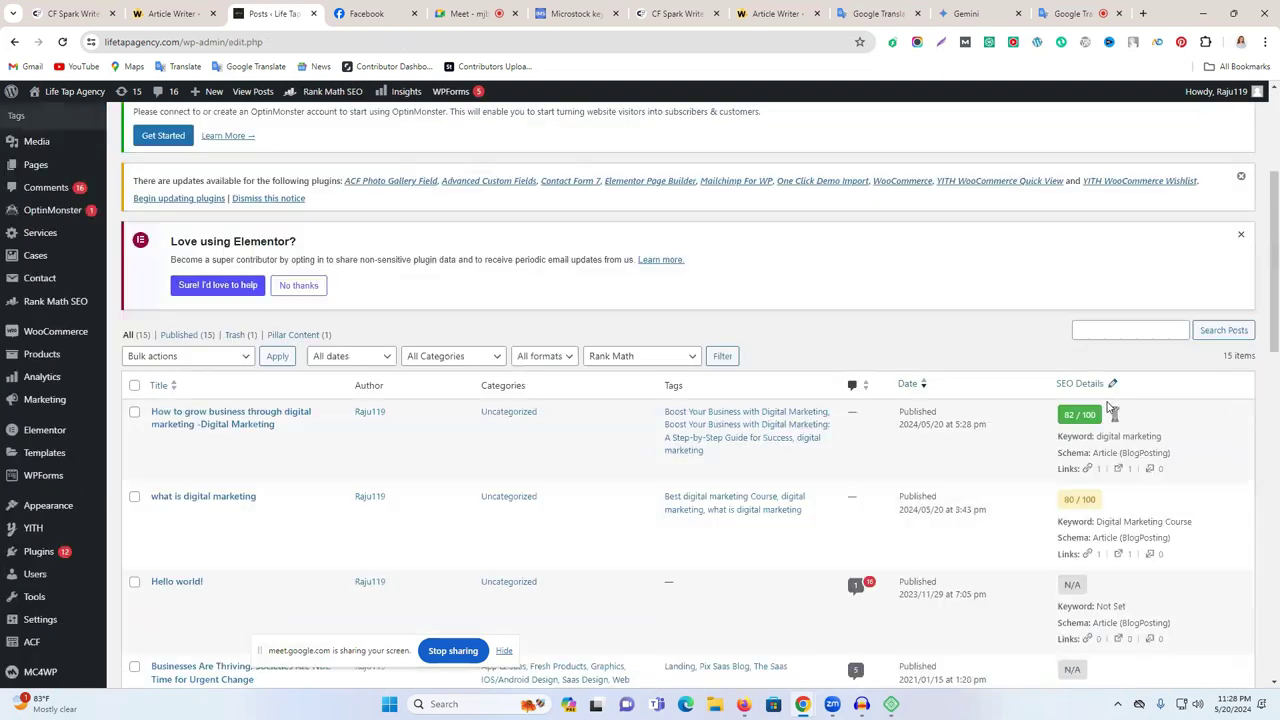
pyautogui.scroll(-1, 1114, 413)
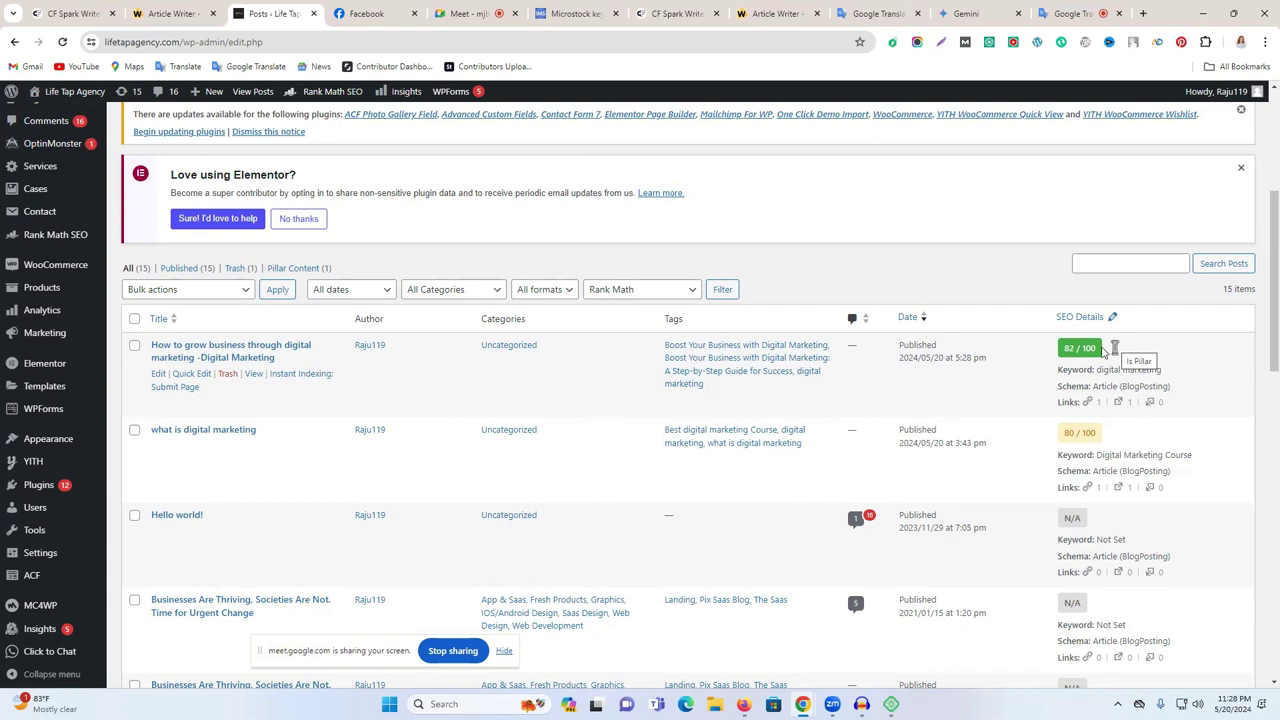
pyautogui.scroll(-2, 520, 385)
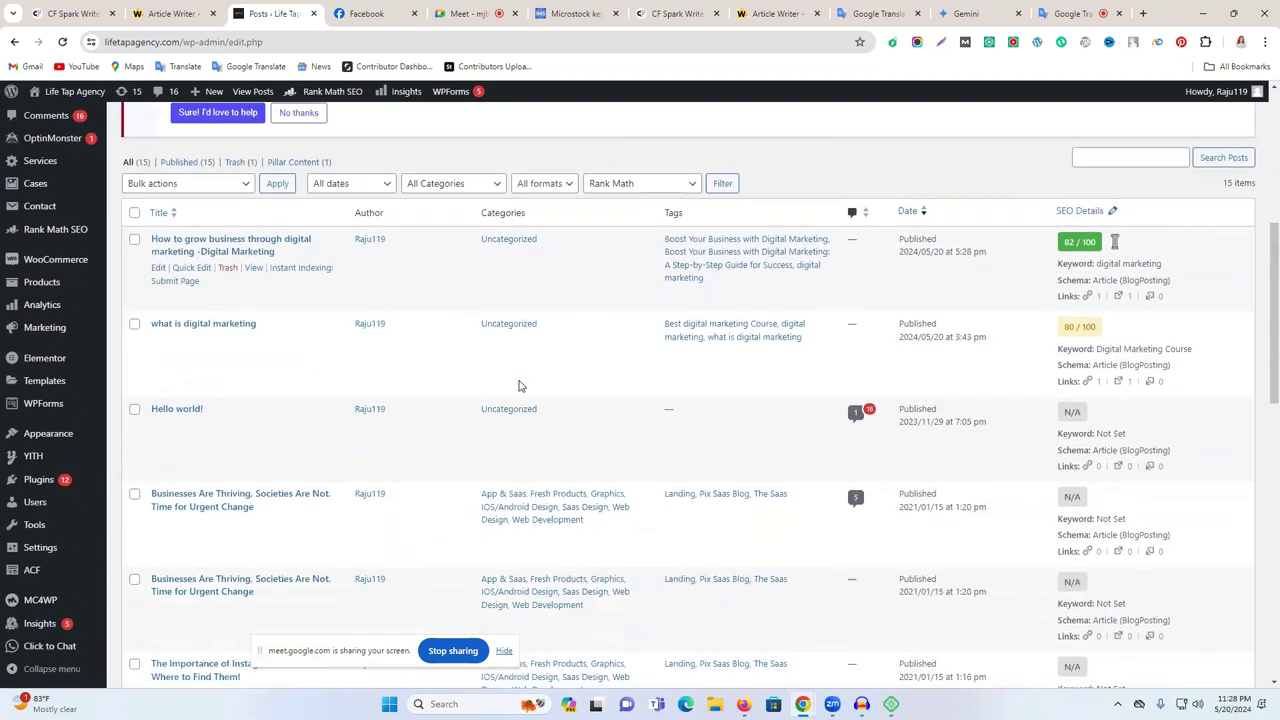
pyautogui.scroll(1, 965, 391)
pyautogui.scroll(1, 965, 391)
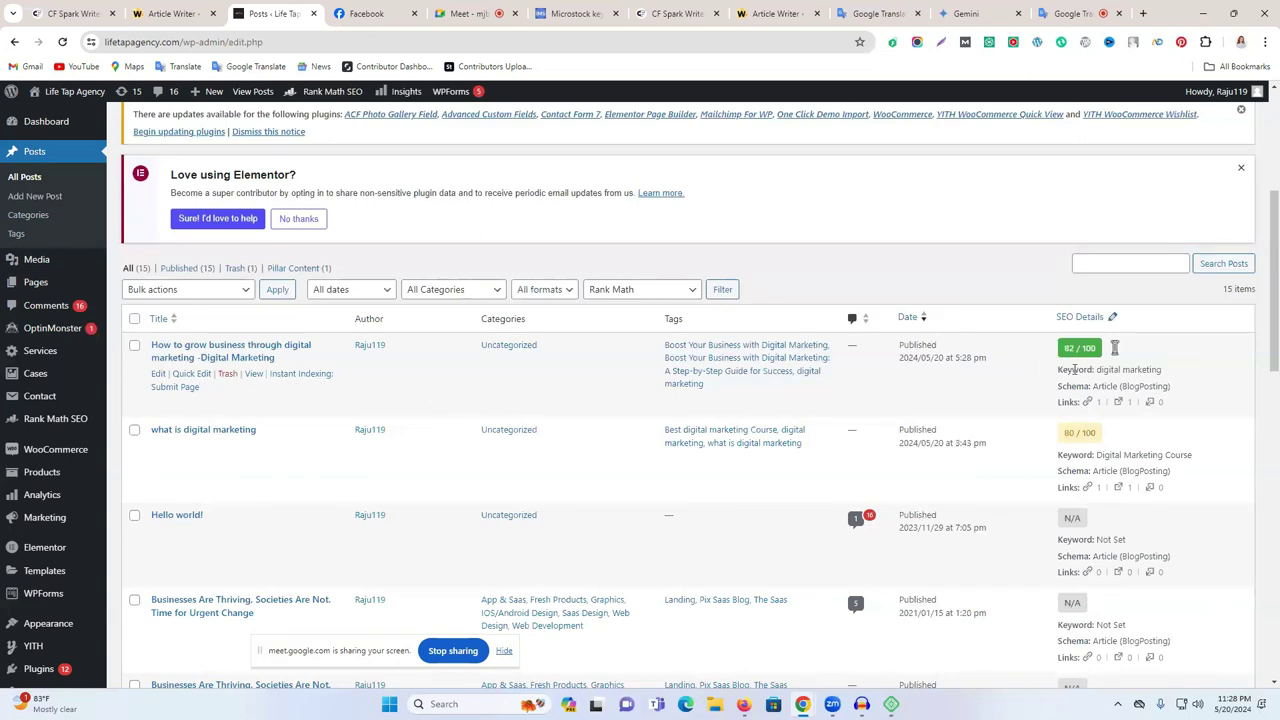
pyautogui.scroll(-2, 1050, 362)
pyautogui.scroll(3, 1015, 286)
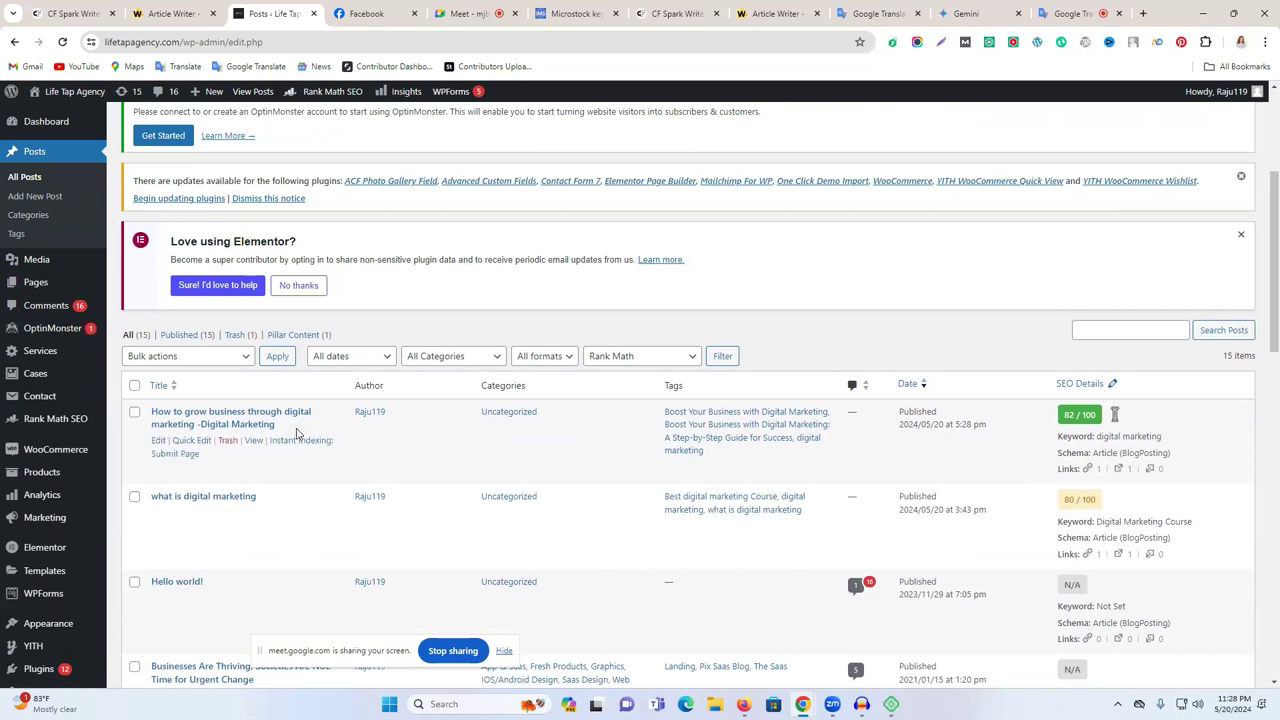
# Step: Open the "How to grow business through digital marketing" post for editing and review its snippet fields and Rank Math checks
pyautogui.click(158, 440)
pyautogui.scroll(-15, 400, 450)
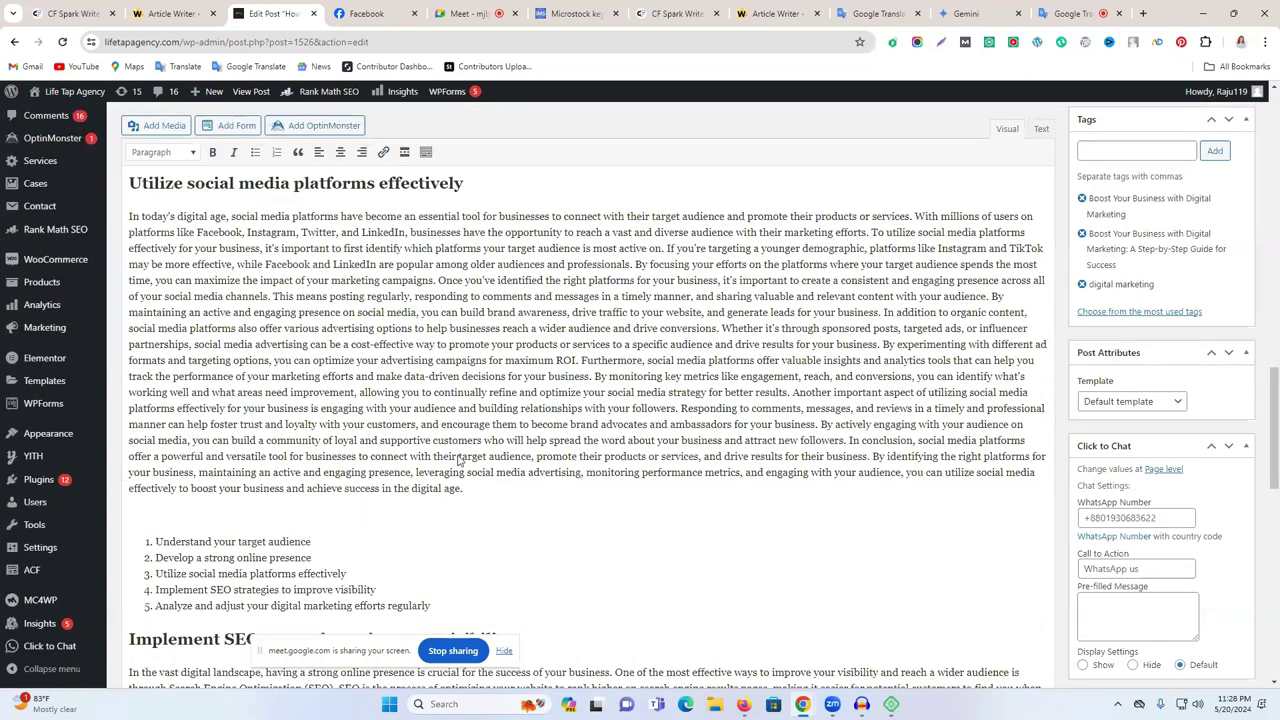
pyautogui.scroll(-10, 1220, 473)
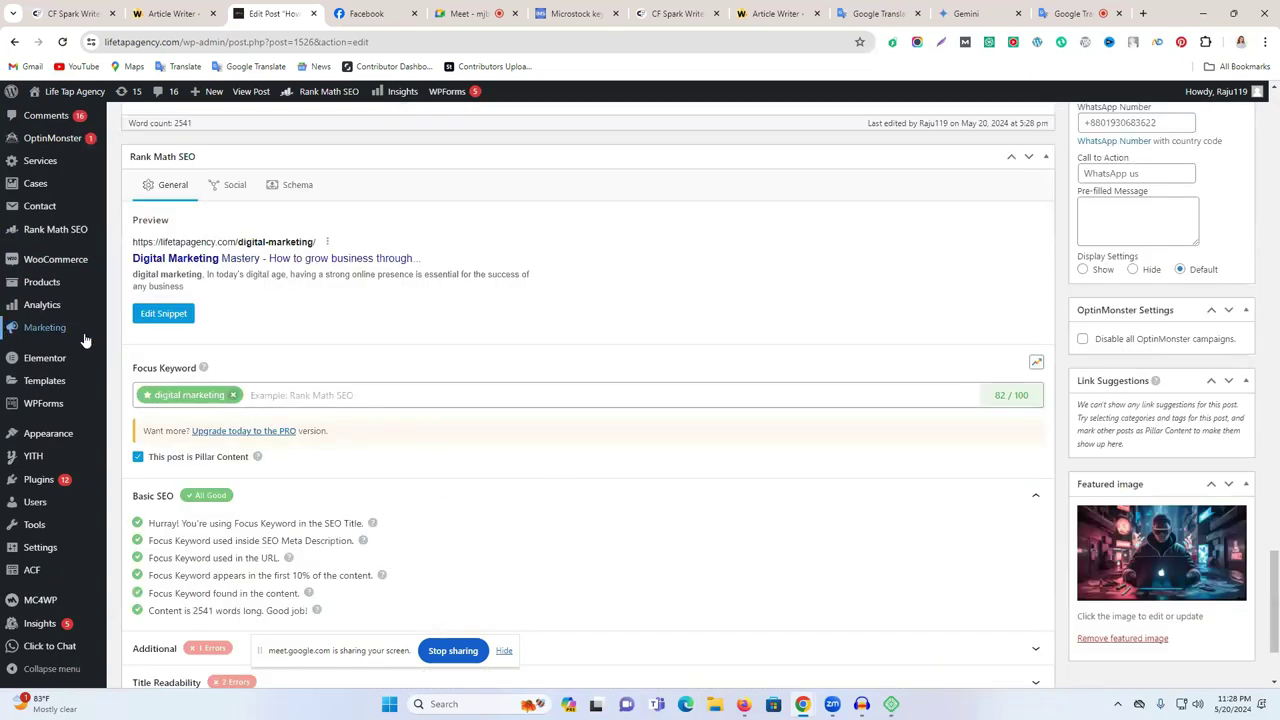
pyautogui.click(160, 315)
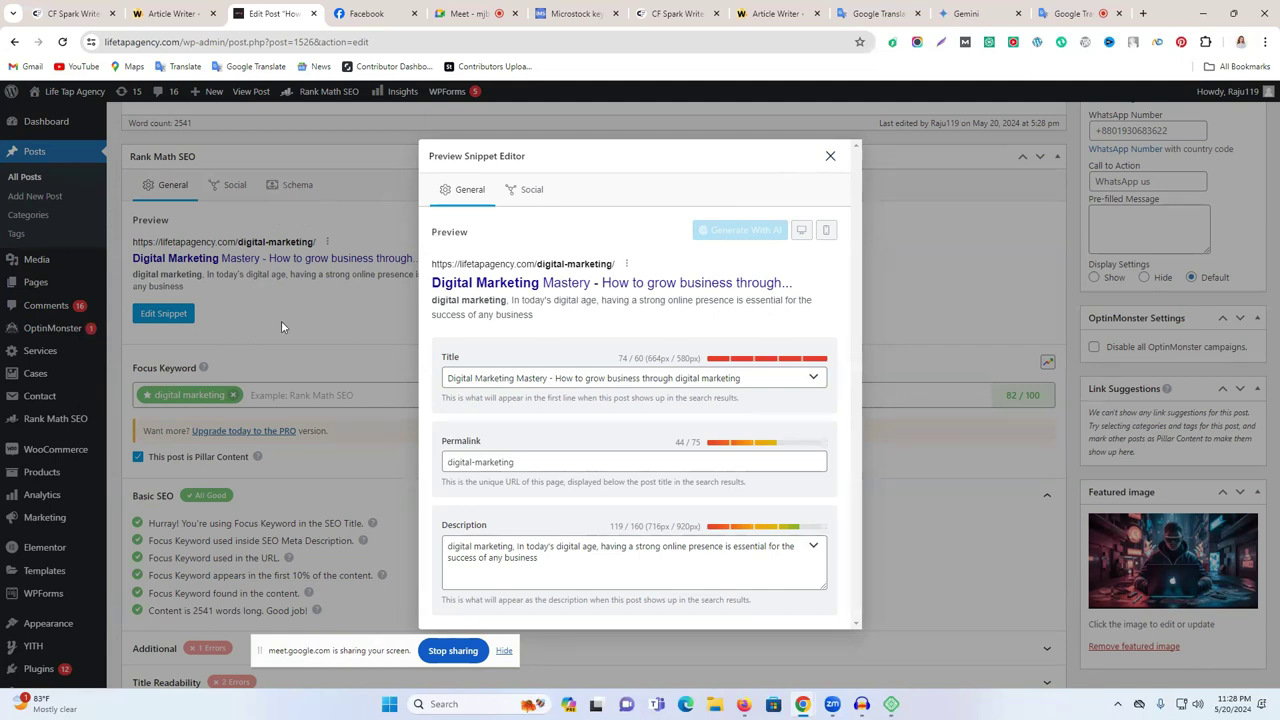
pyautogui.click(830, 158)
pyautogui.scroll(1, 760, 311)
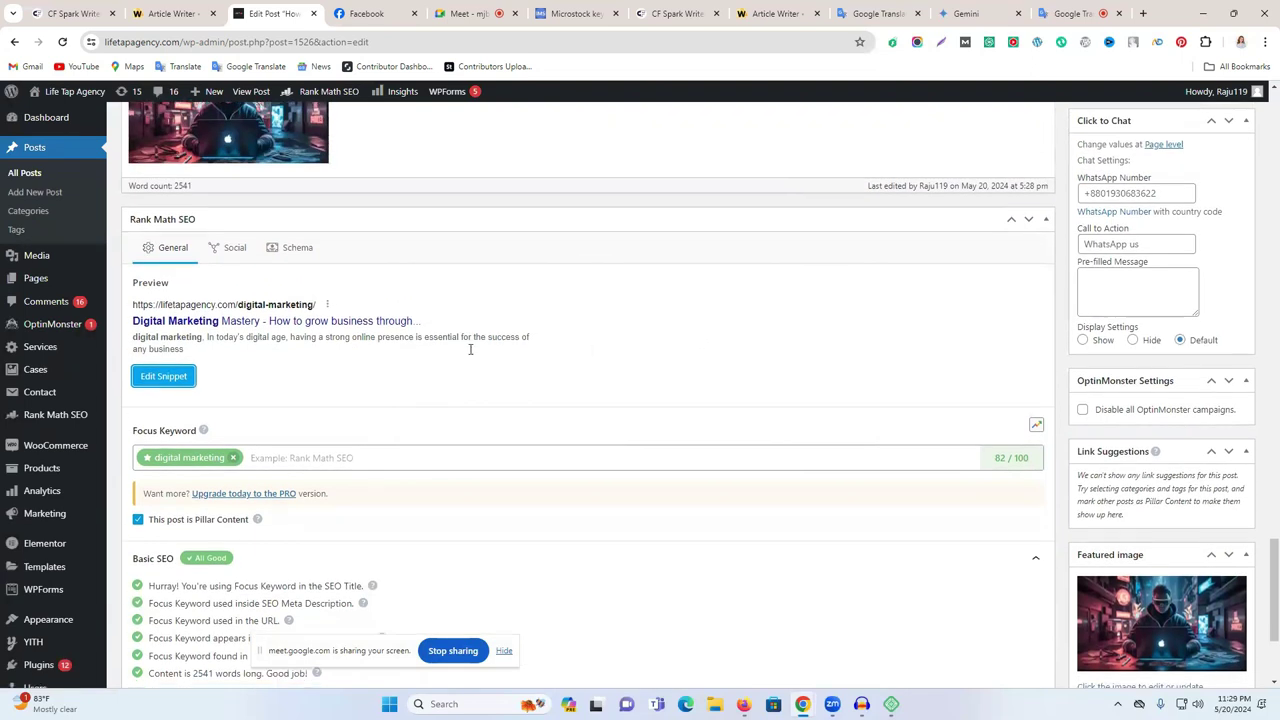
pyautogui.scroll(-2, 470, 349)
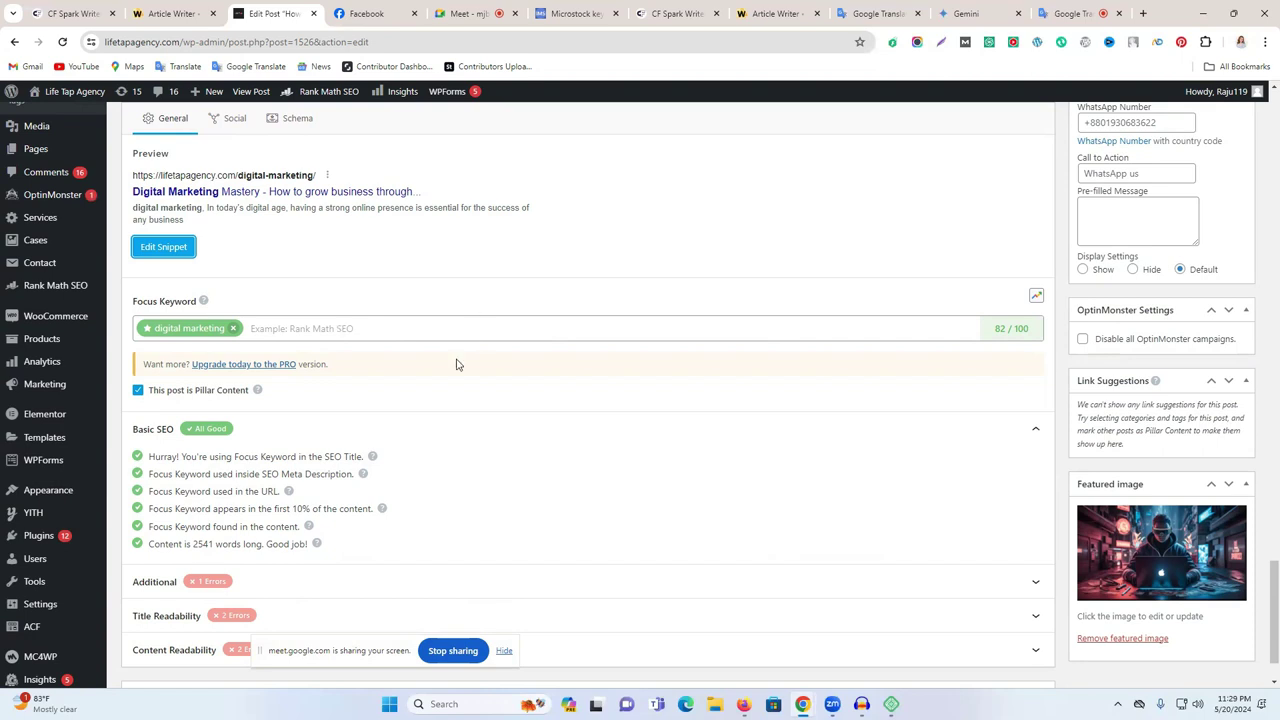
pyautogui.scroll(2, 374, 466)
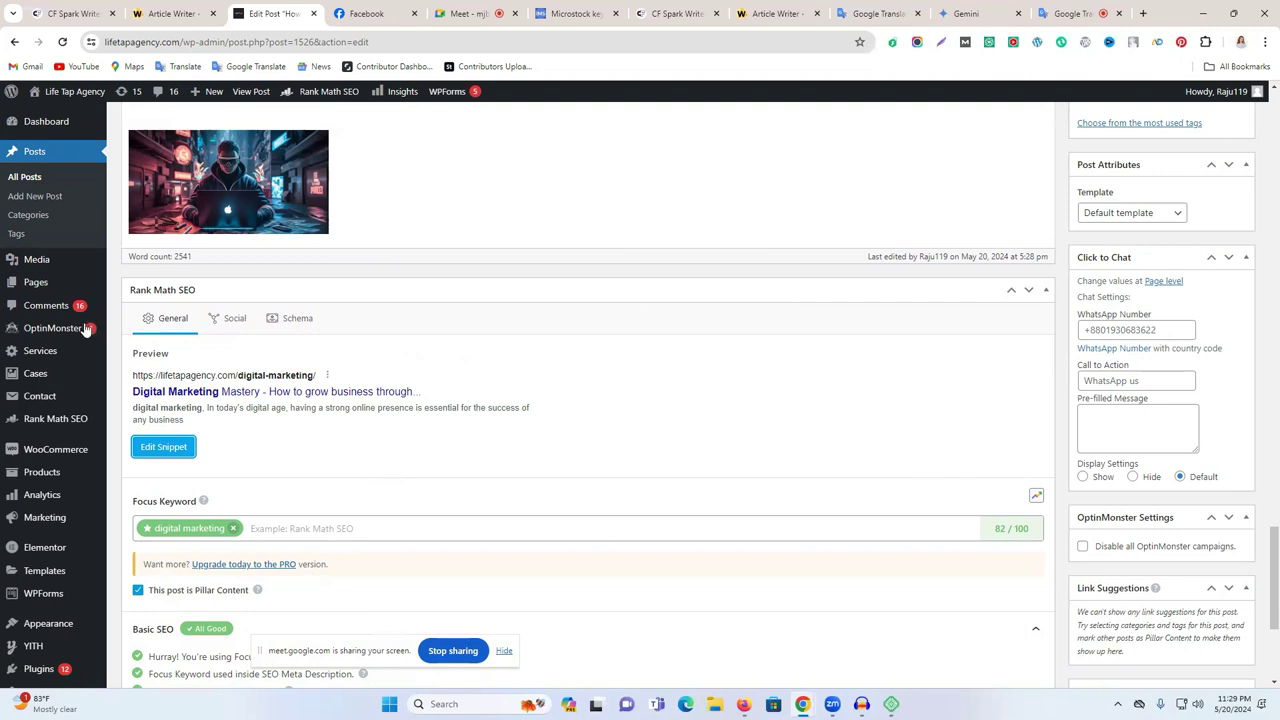
# Step: Return to the posts list and open the "what is digital marketing" post for editing
pyautogui.click(34, 154)
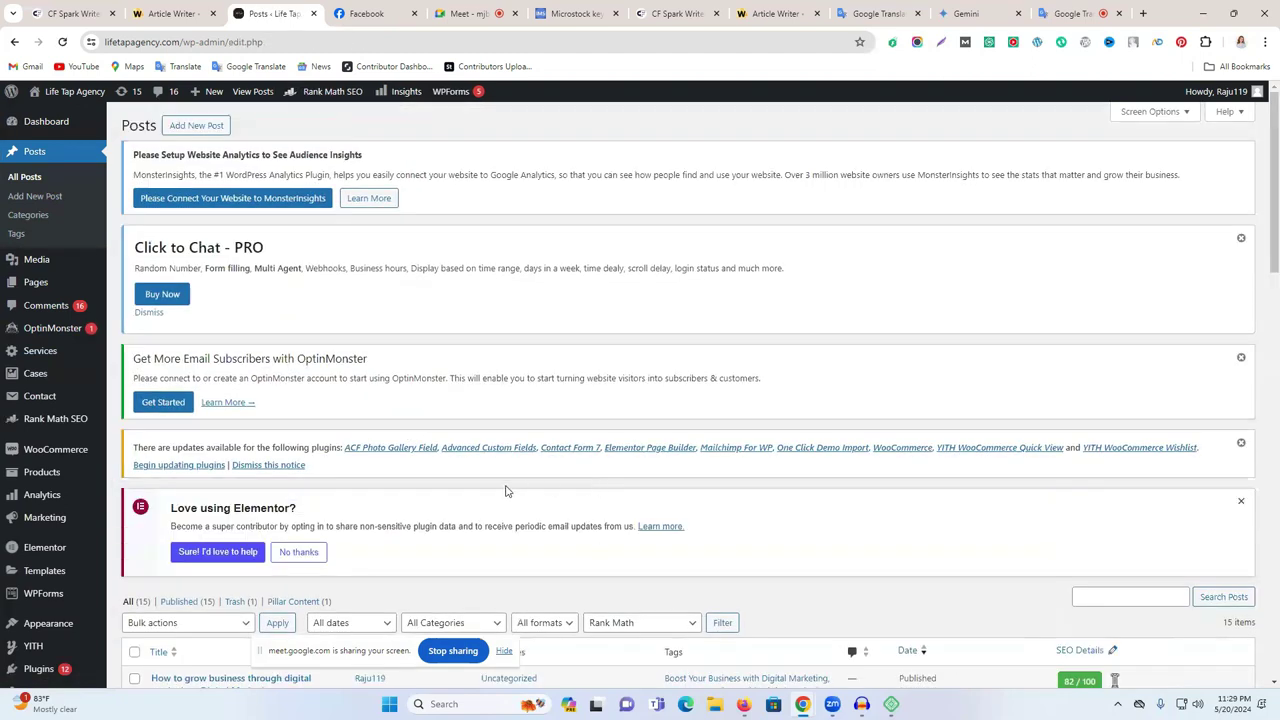
pyautogui.scroll(-3, 506, 491)
pyautogui.moveTo(323, 494)
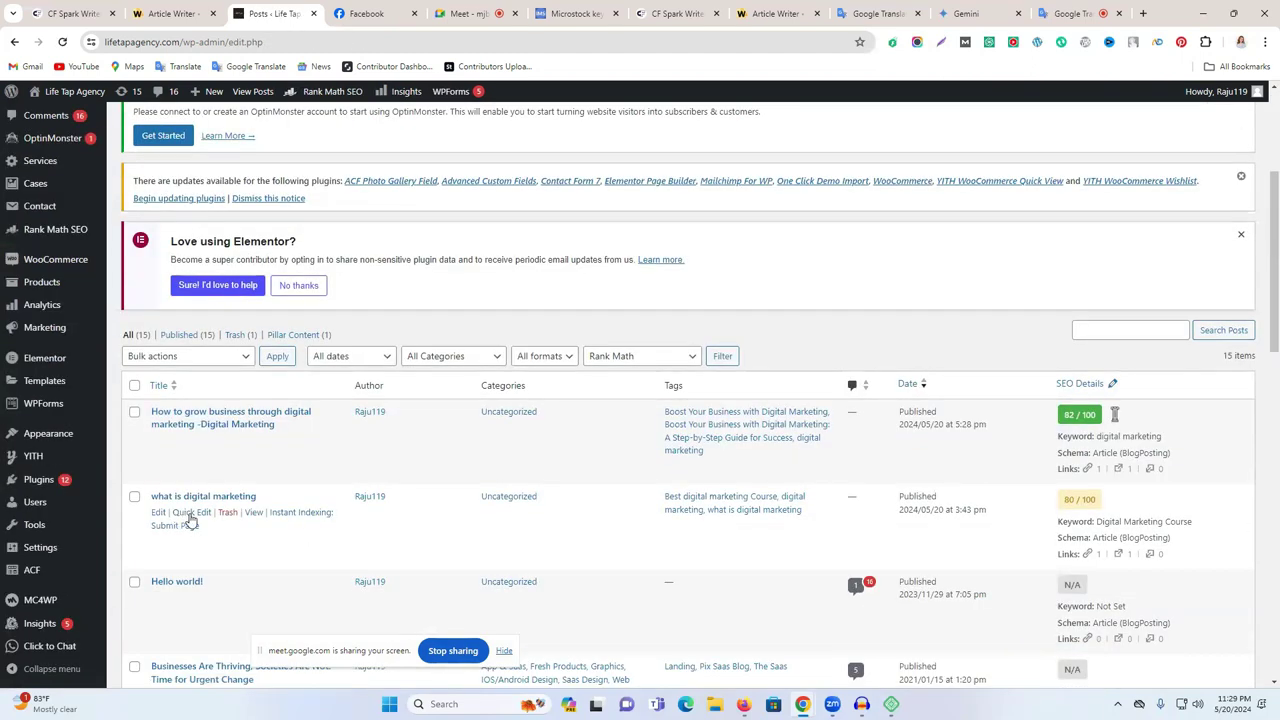
pyautogui.click(157, 514)
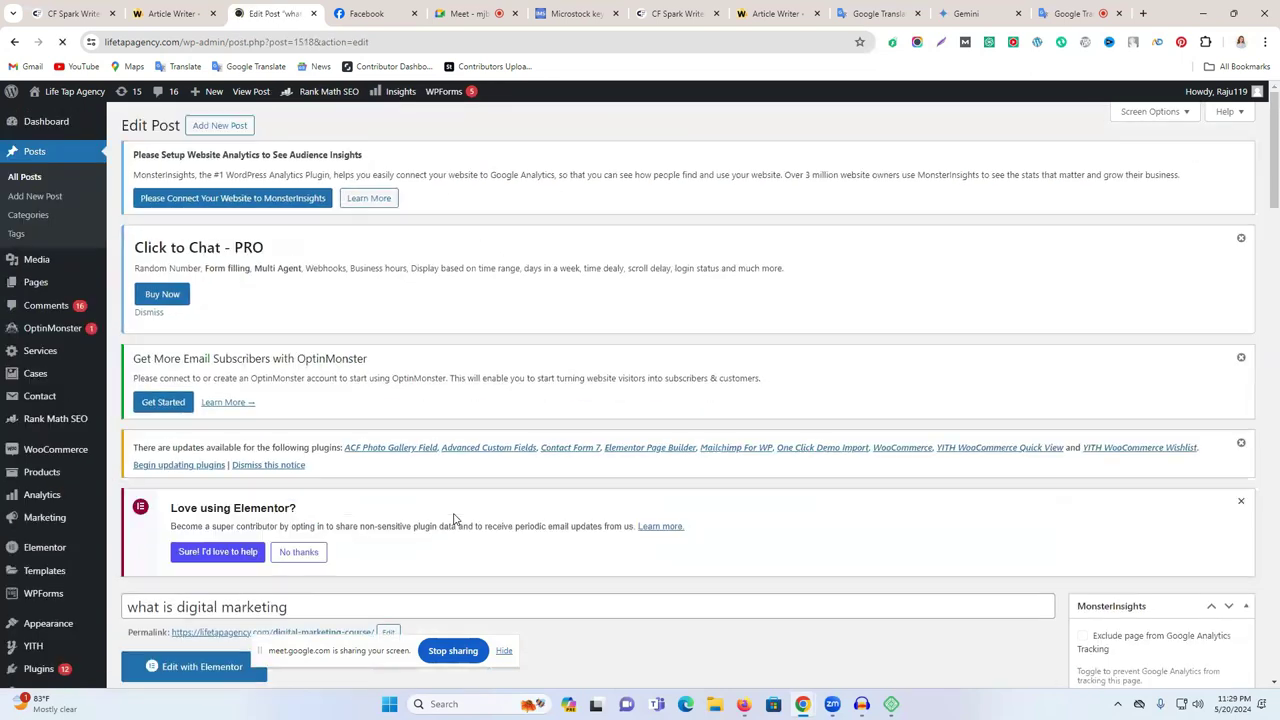
# Step: Expand the post's Additional Rank Math checks and examine the keyword density error
pyautogui.scroll(-5, 453, 520)
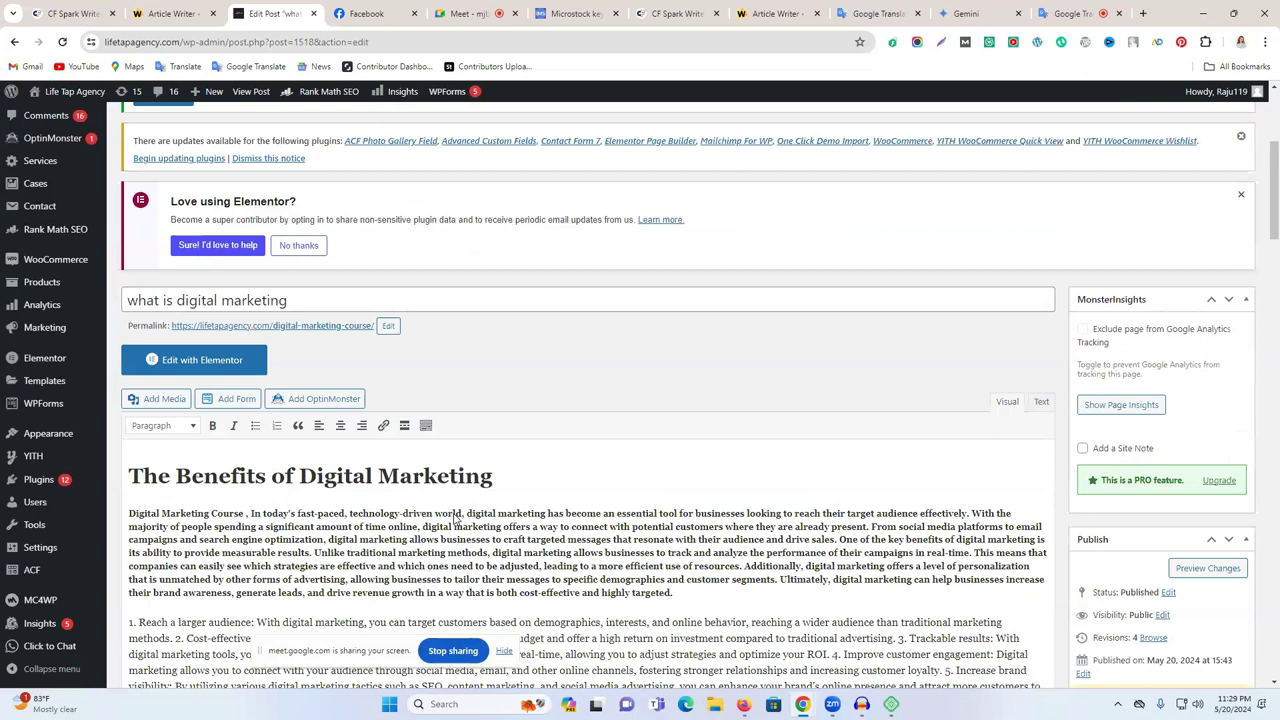
pyautogui.scroll(-10, 610, 455)
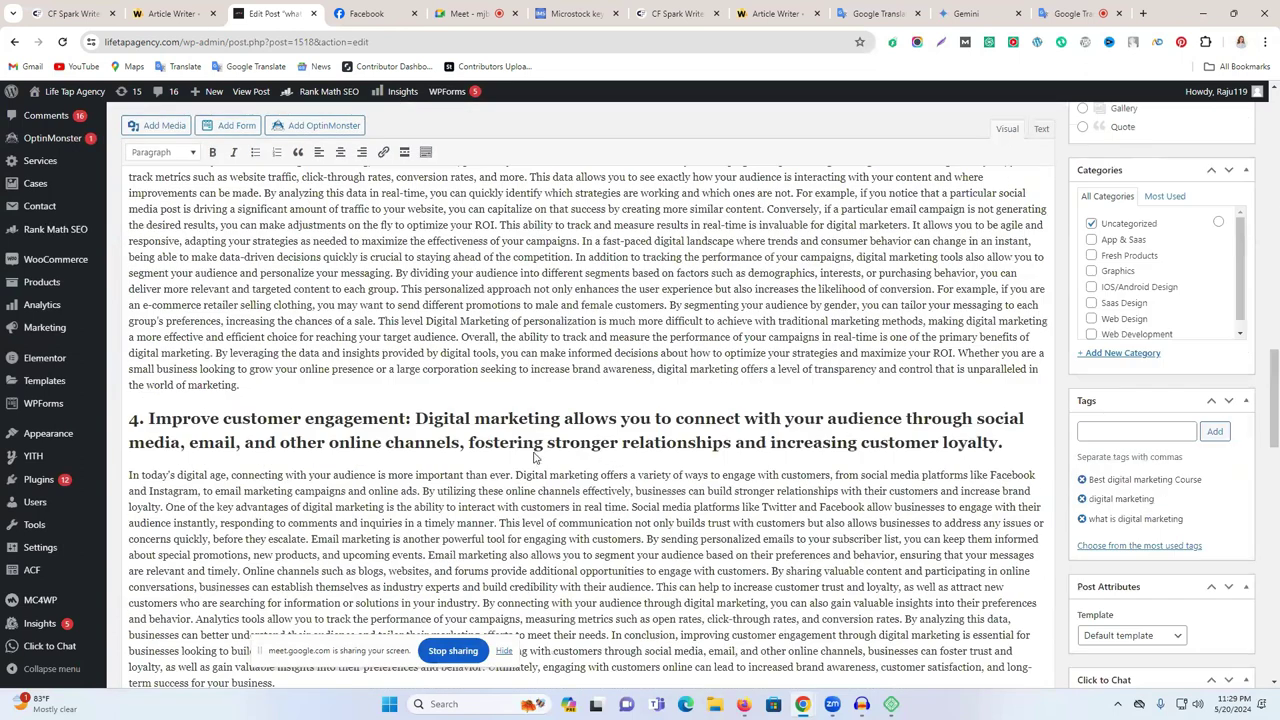
pyautogui.scroll(-15, 535, 457)
pyautogui.click(246, 548)
pyautogui.scroll(-2, 218, 518)
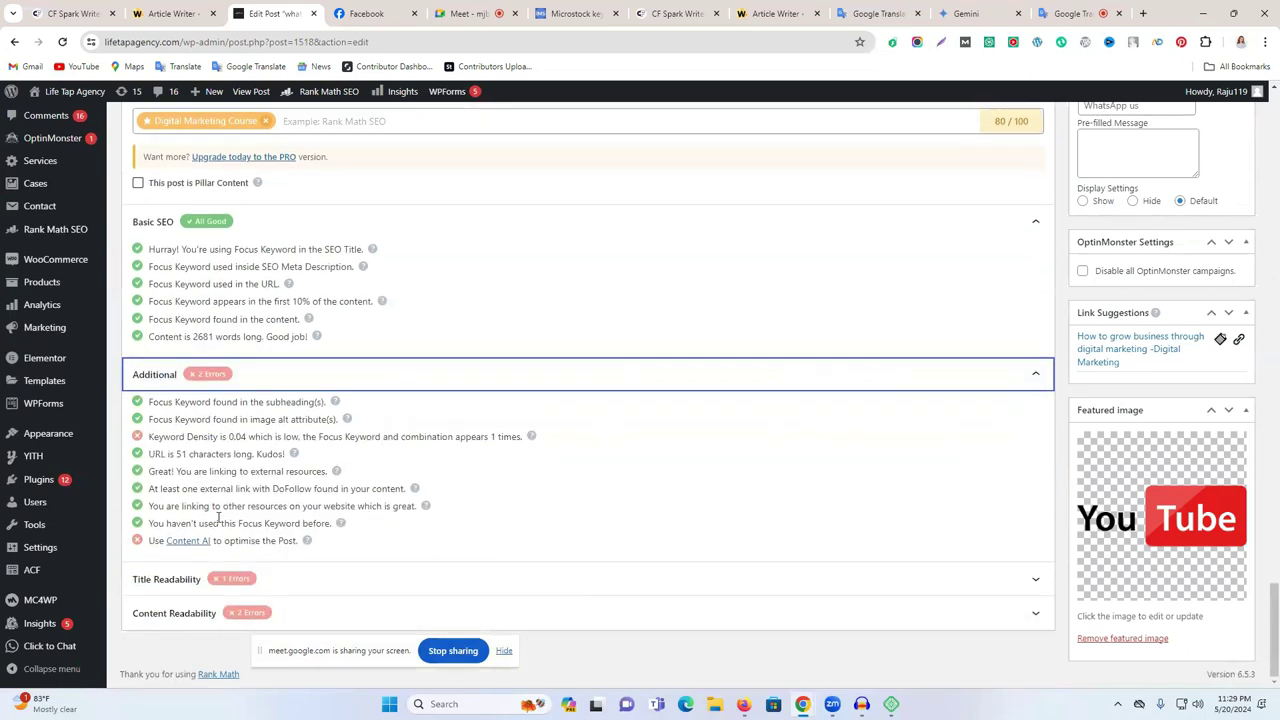
pyautogui.moveTo(169, 441); pyautogui.dragTo(299, 439)
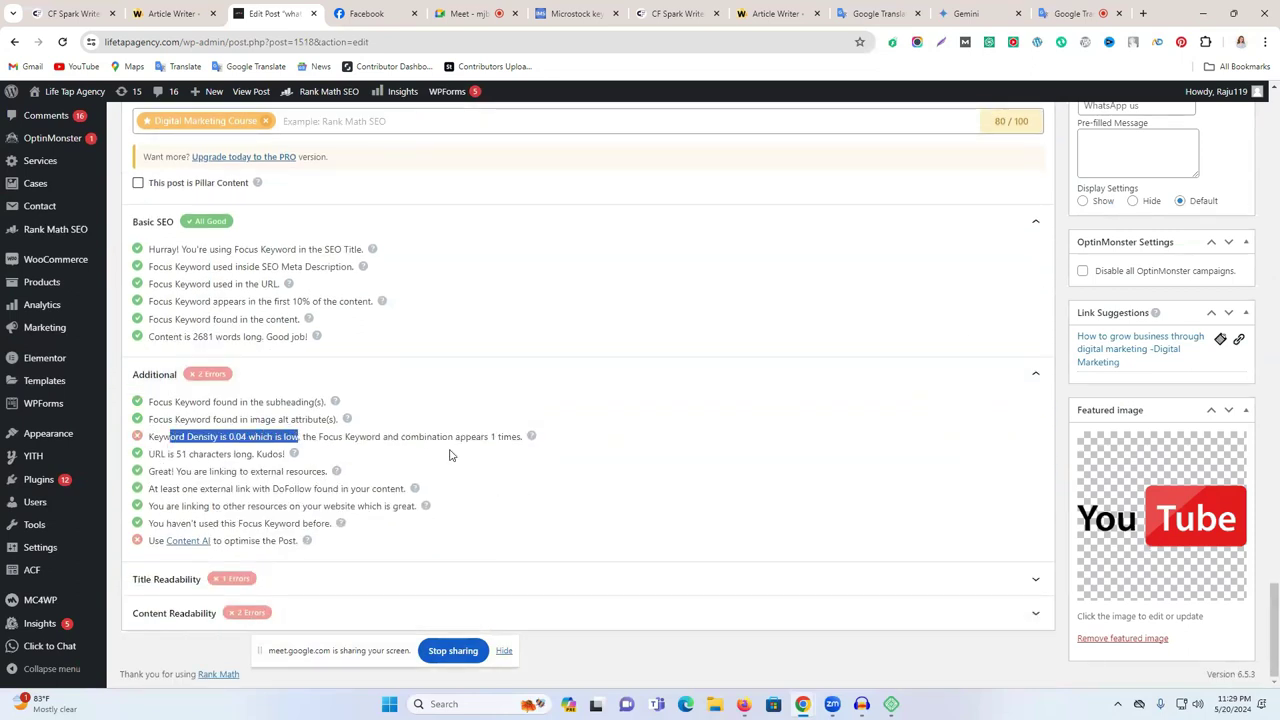
# Step: Review the post's Title Readability checks in Rank Math and return to the list of all posts
pyautogui.click(188, 580)
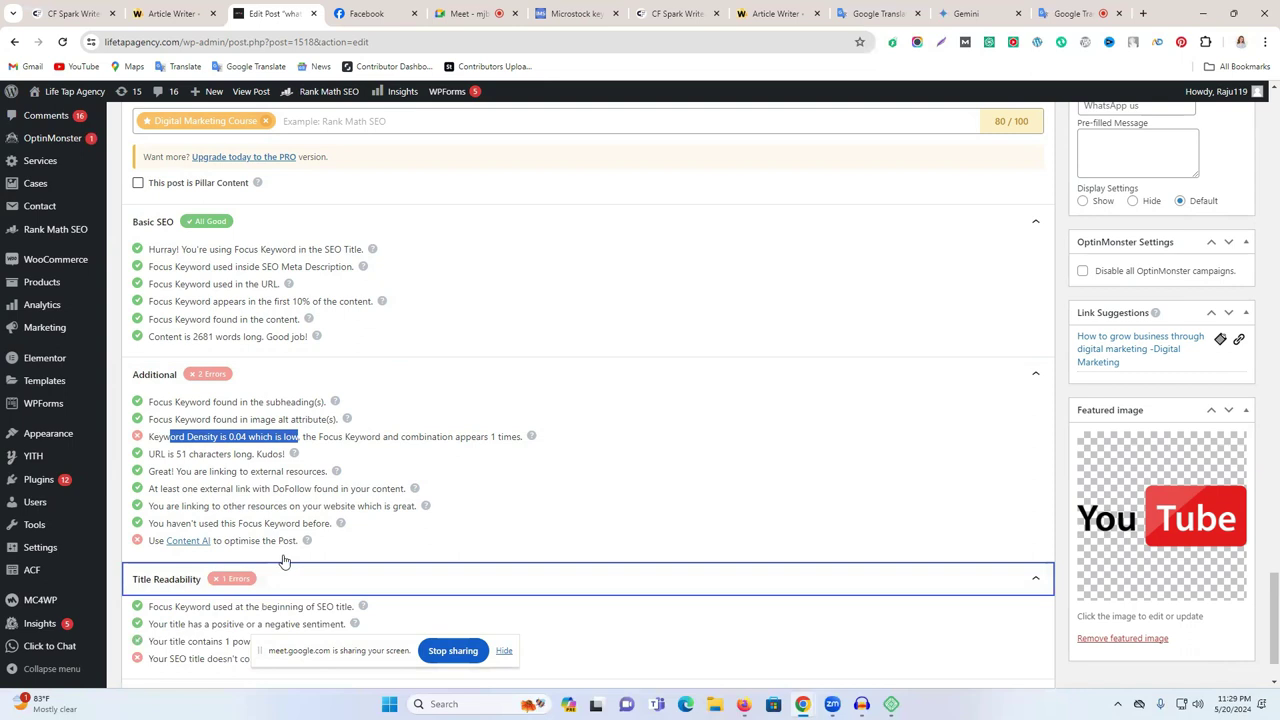
pyautogui.scroll(-1, 283, 560)
pyautogui.click(14, 45)
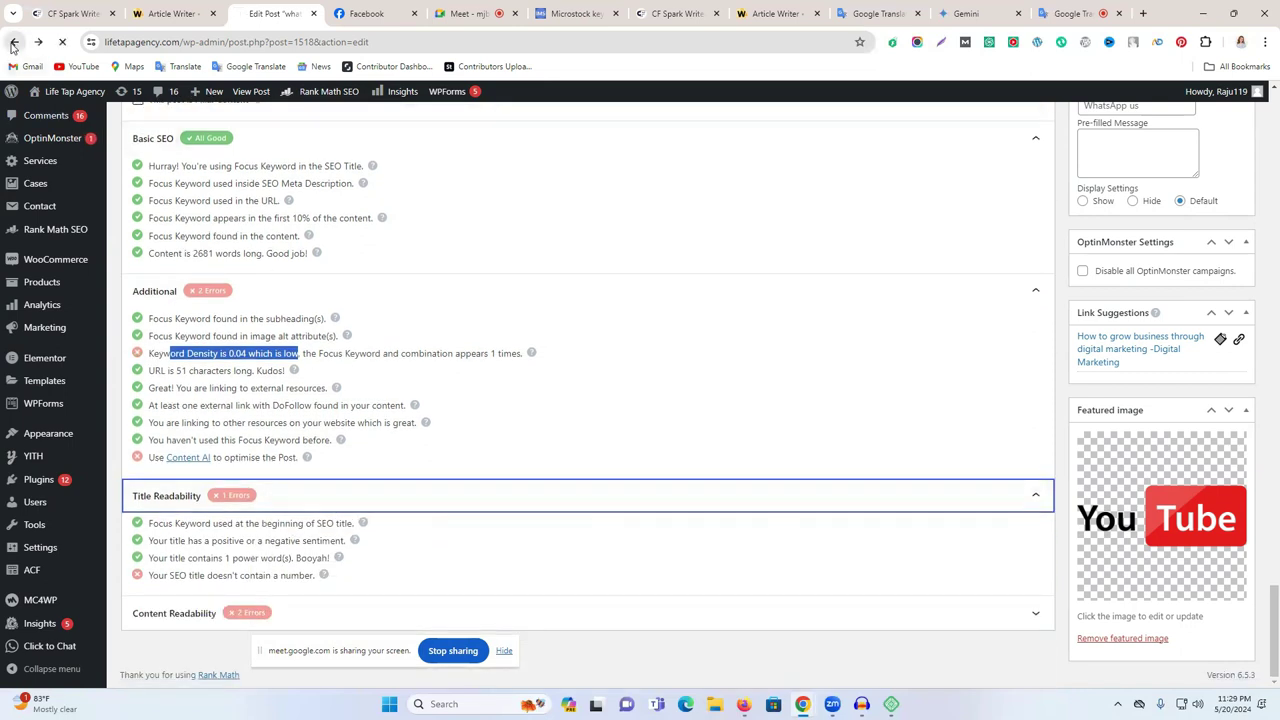
pyautogui.scroll(-4, 694, 366)
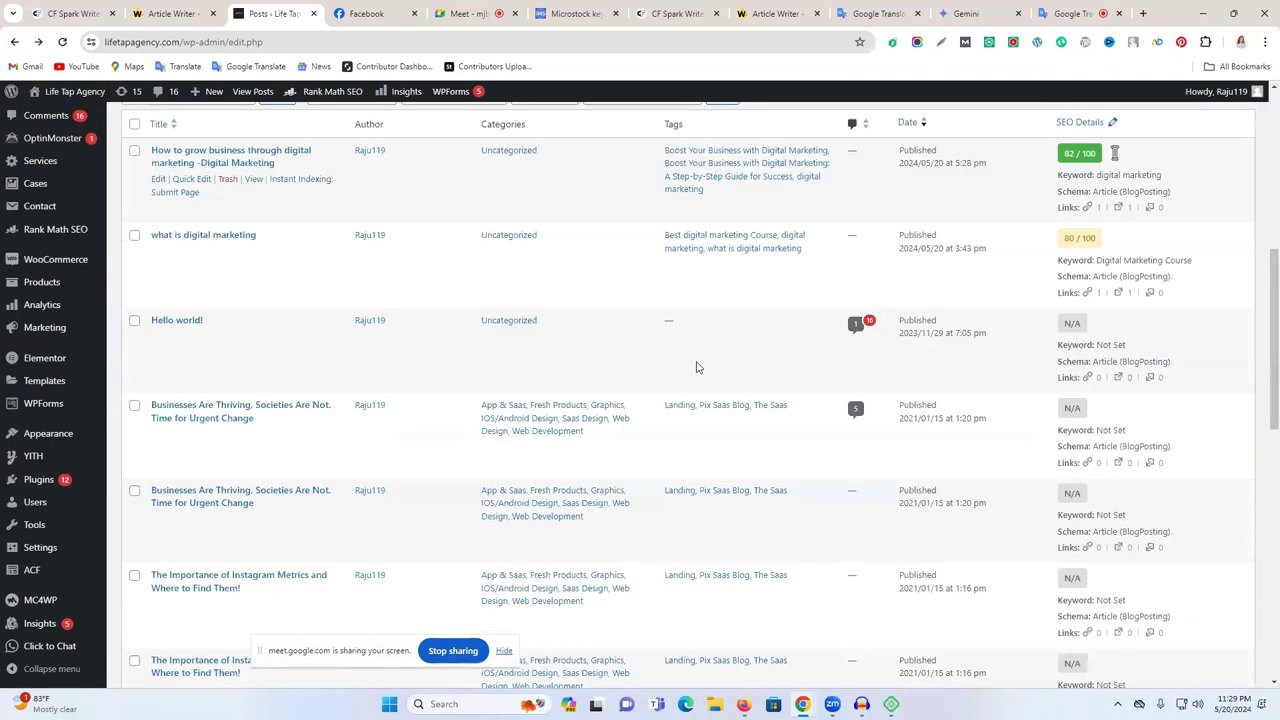
pyautogui.scroll(5, 811, 350)
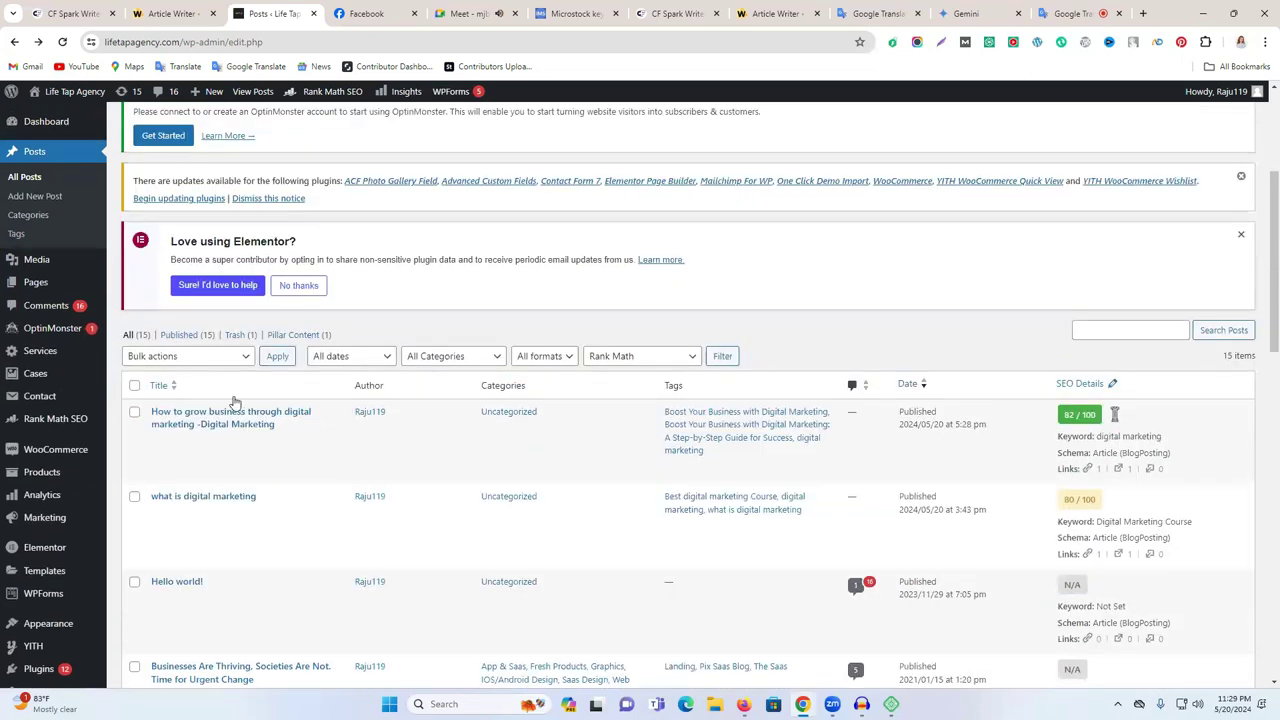
# Step: Move the "what is digital marketing" and "Hello world!" posts to the trash and look through the remaining posts
pyautogui.click(228, 512)
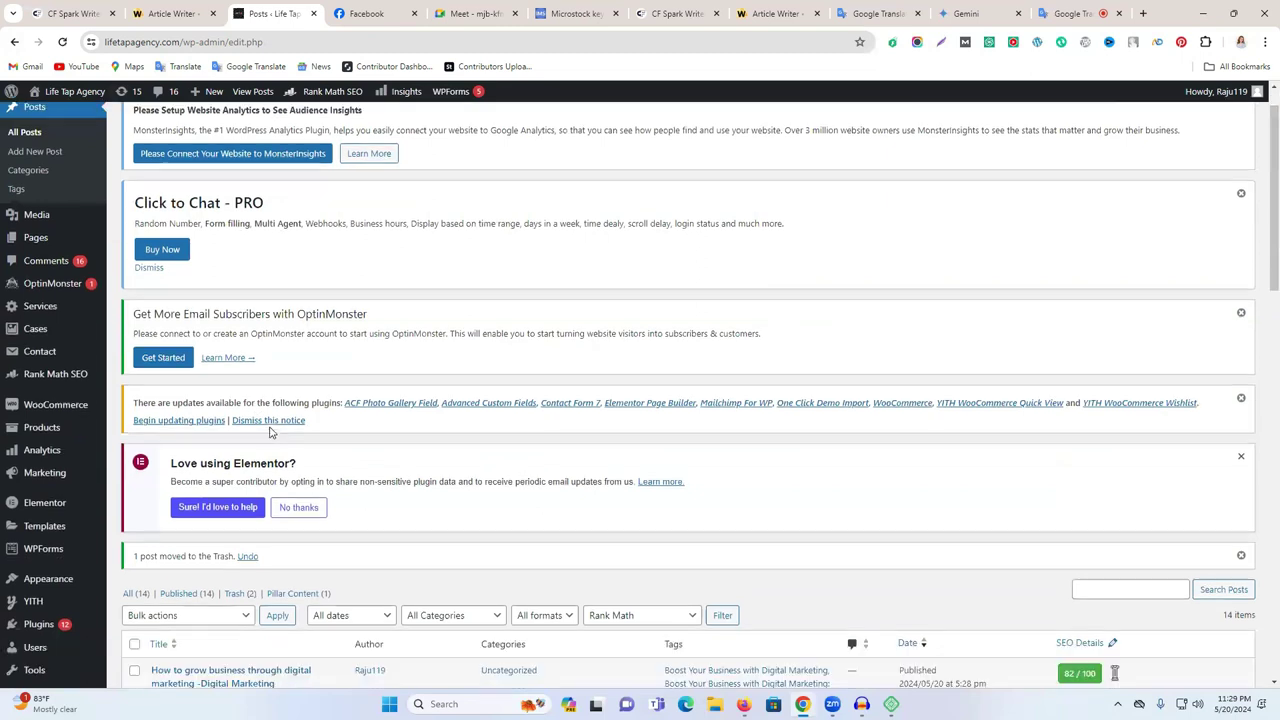
pyautogui.scroll(-5, 251, 443)
pyautogui.click(226, 418)
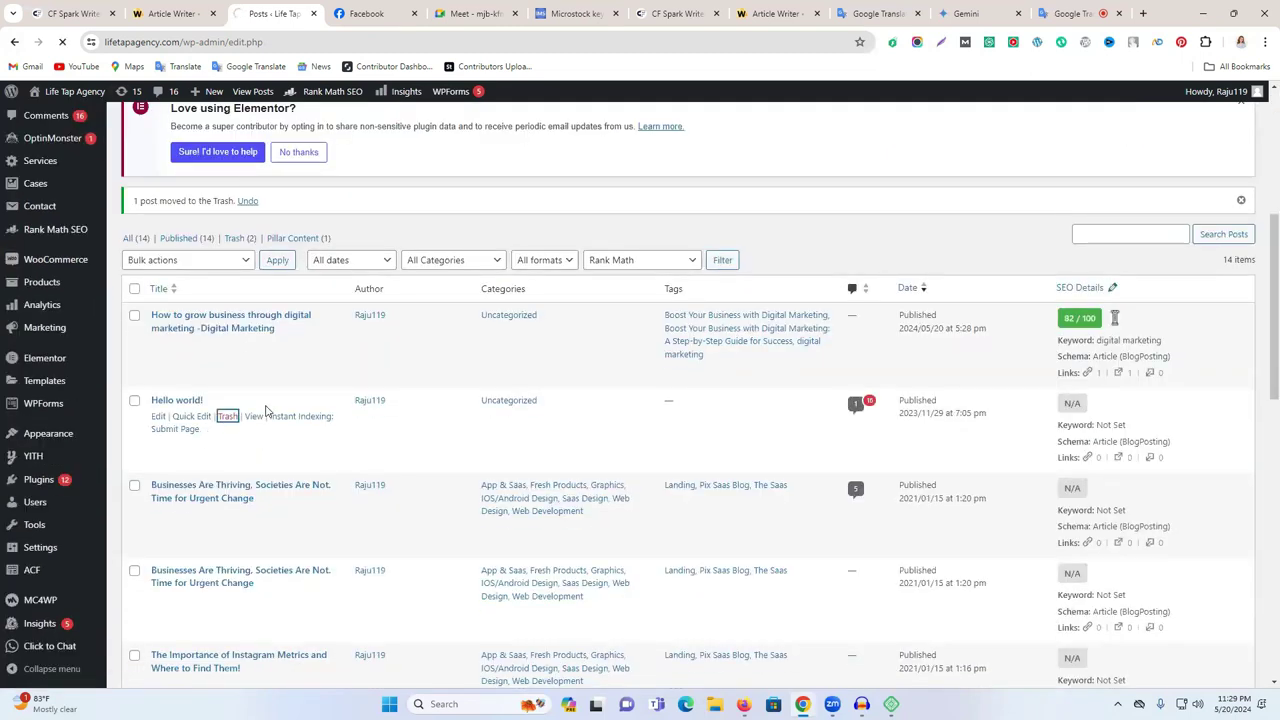
pyautogui.scroll(-5, 262, 412)
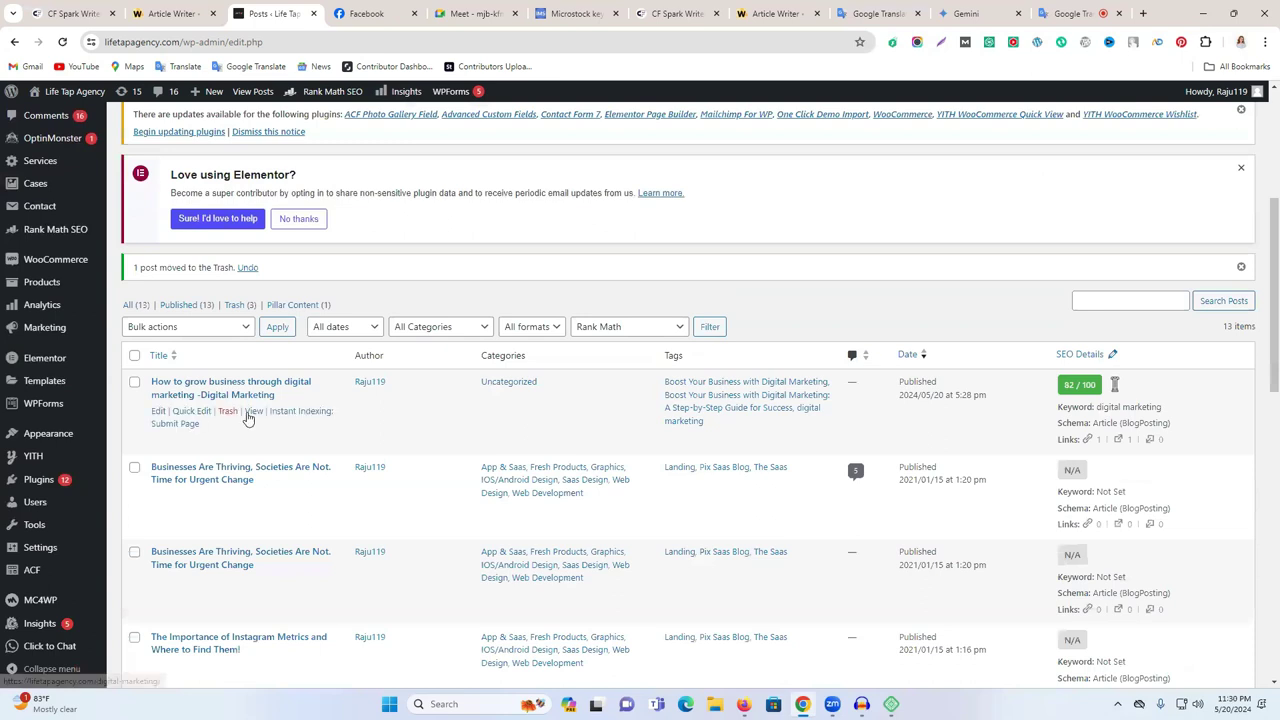
pyautogui.scroll(-15, 469, 406)
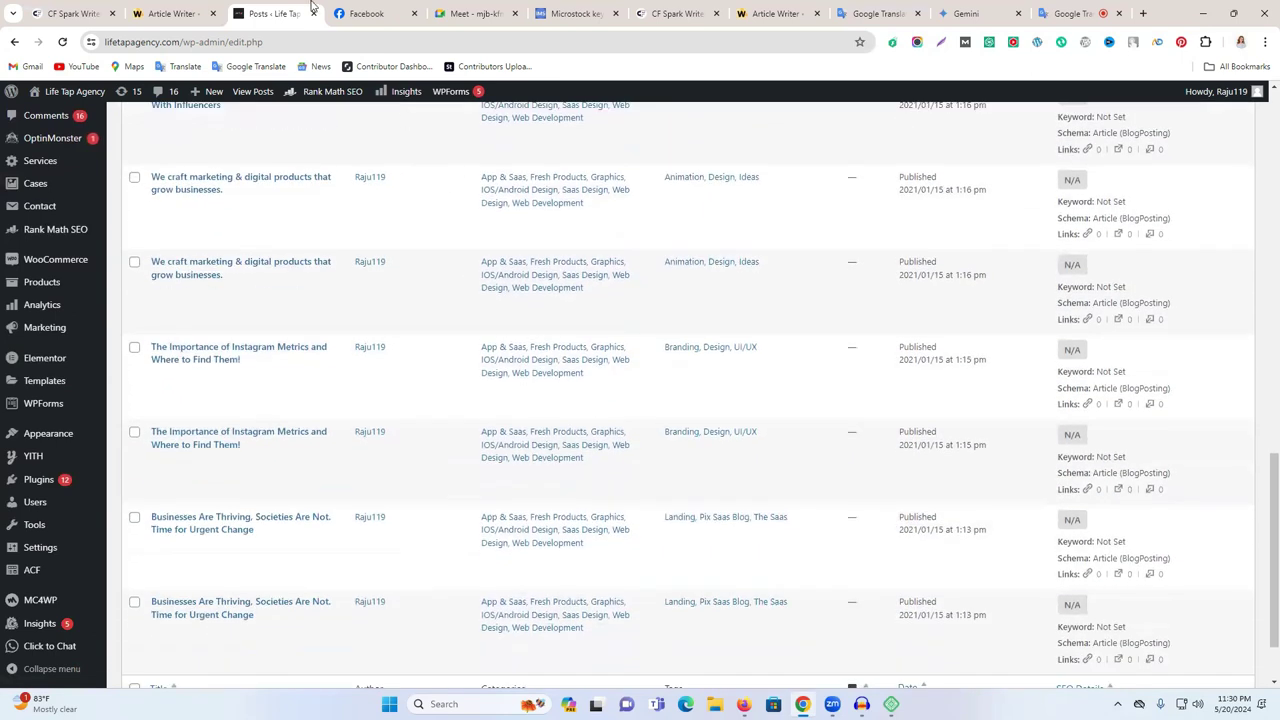
# Step: Open the live Life Tap Agency site in a new browser tab and look through its homepage sections
pyautogui.rightClick(63, 91)
pyautogui.rightClick(43, 120)
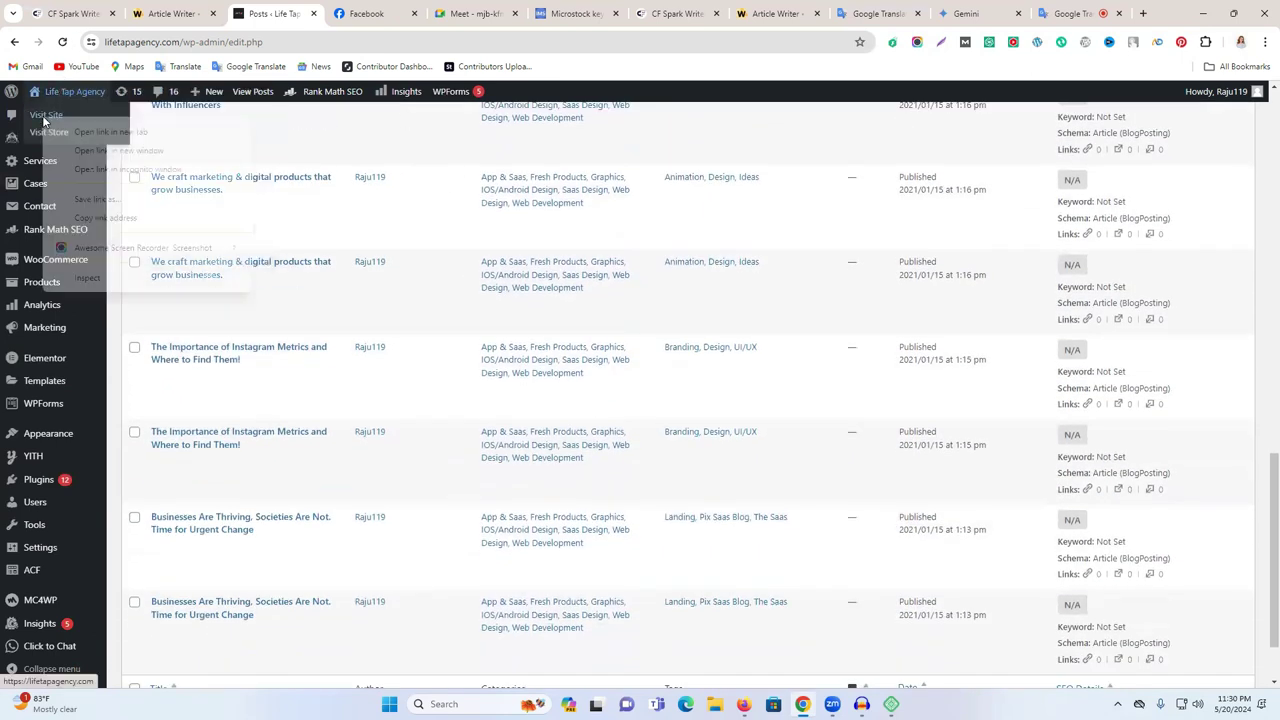
pyautogui.click(110, 131)
pyautogui.click(351, 12)
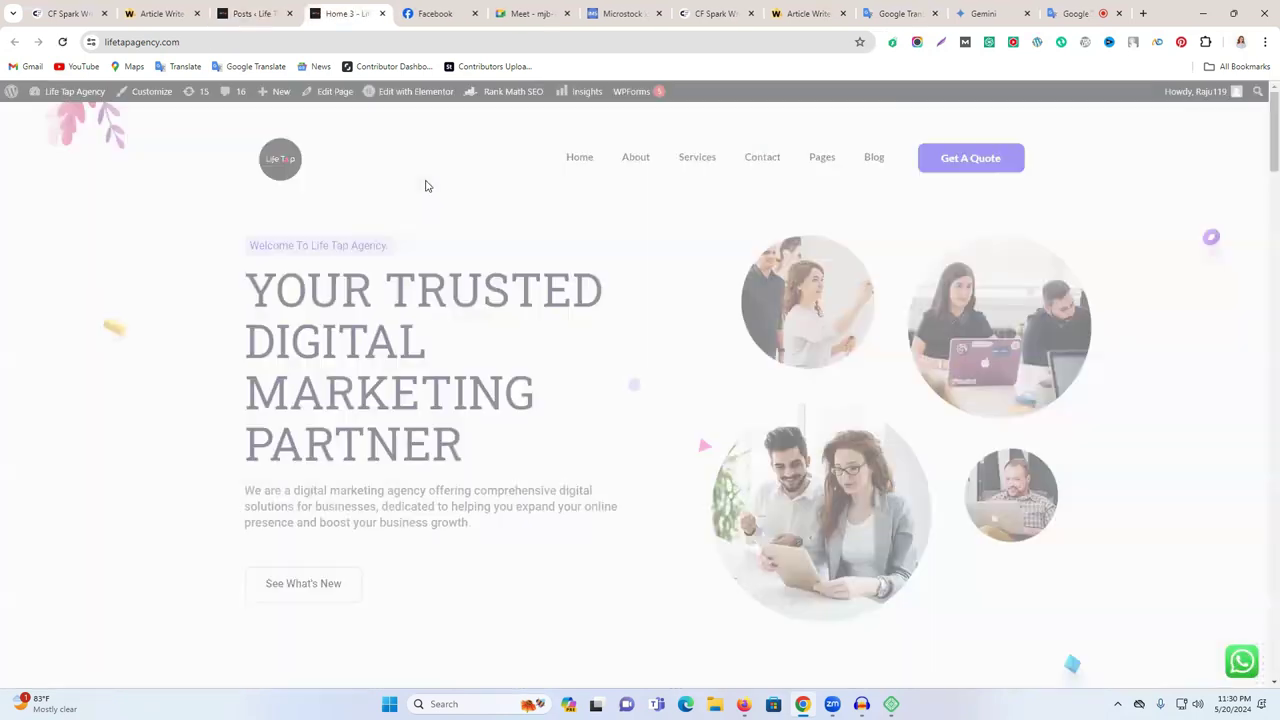
pyautogui.scroll(-10, 1000, 320)
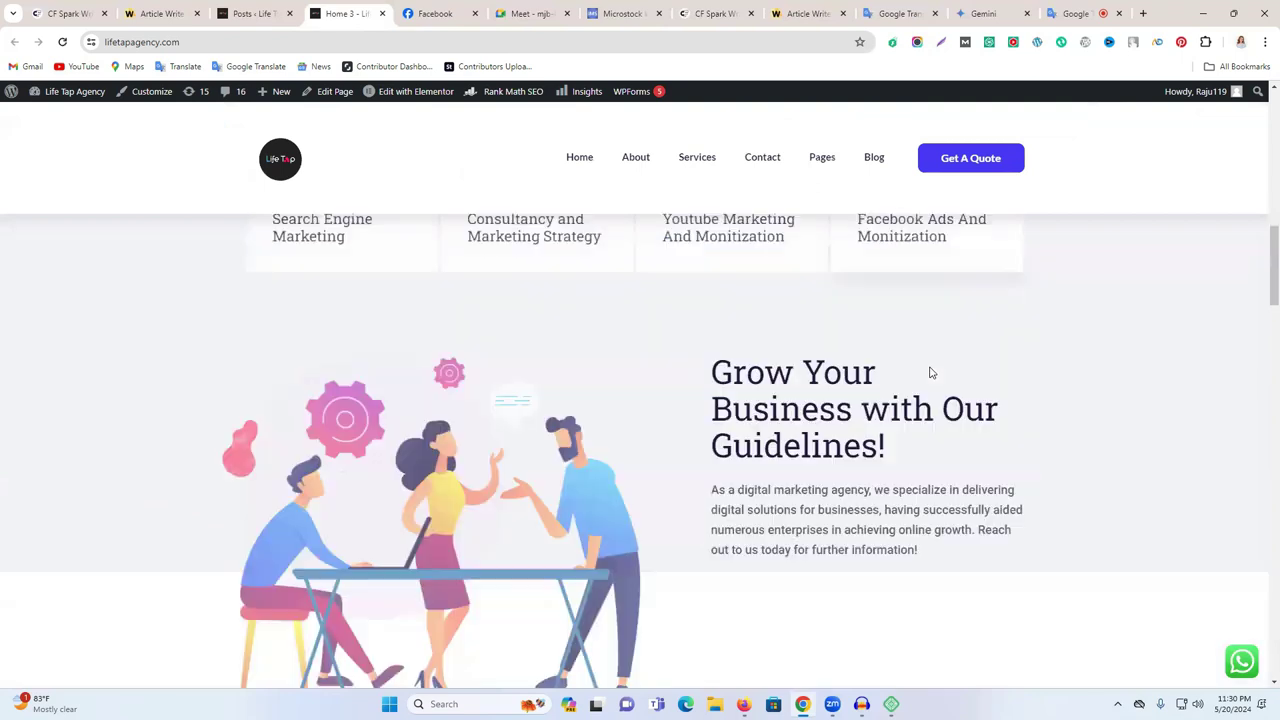
pyautogui.scroll(-5, 934, 369)
pyautogui.scroll(10, 954, 380)
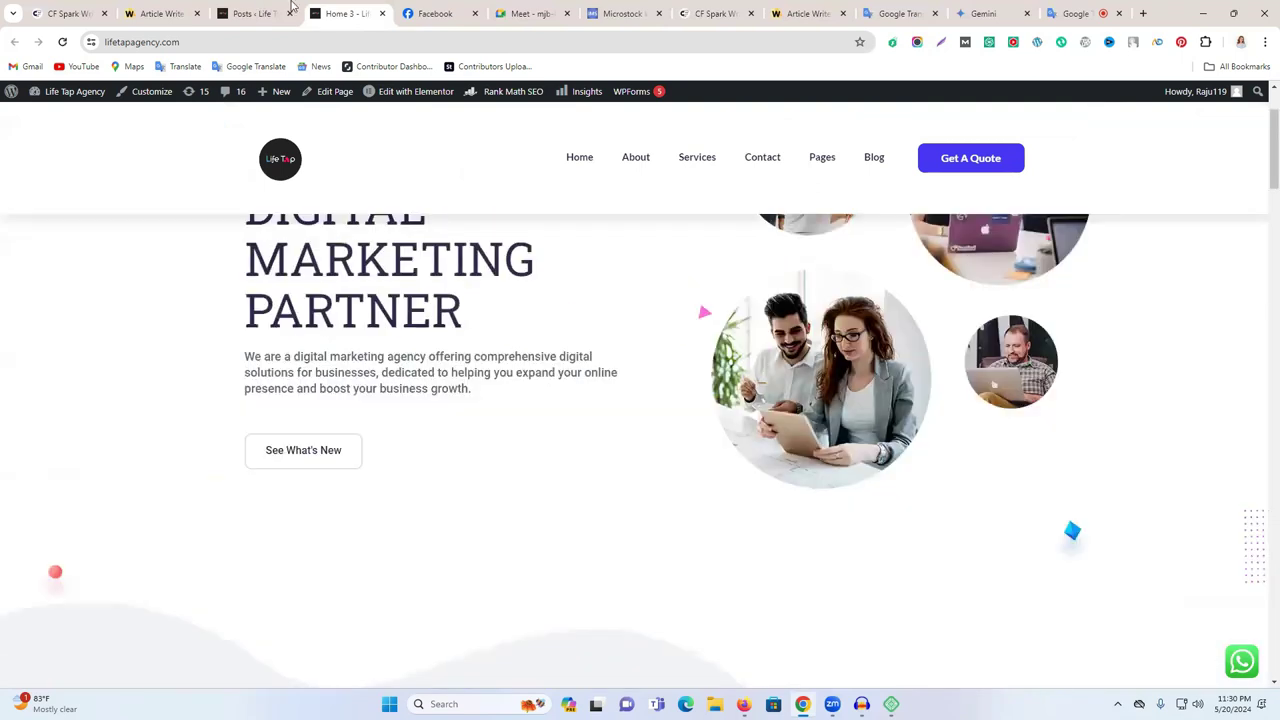
# Step: Return to the posts list and check the SEO details of the "How to grow business through digital marketing" post
pyautogui.click(285, 8)
pyautogui.scroll(10, 330, 250)
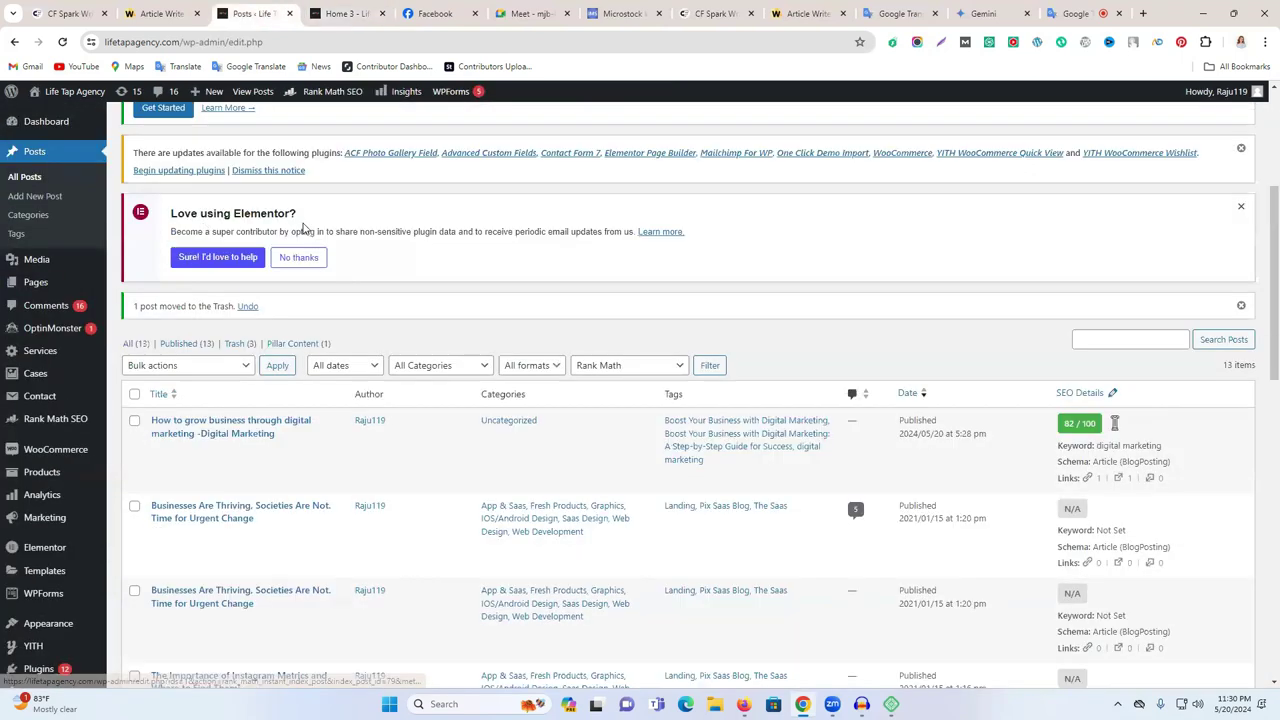
pyautogui.scroll(4, 606, 280)
pyautogui.scroll(-5, 1200, 360)
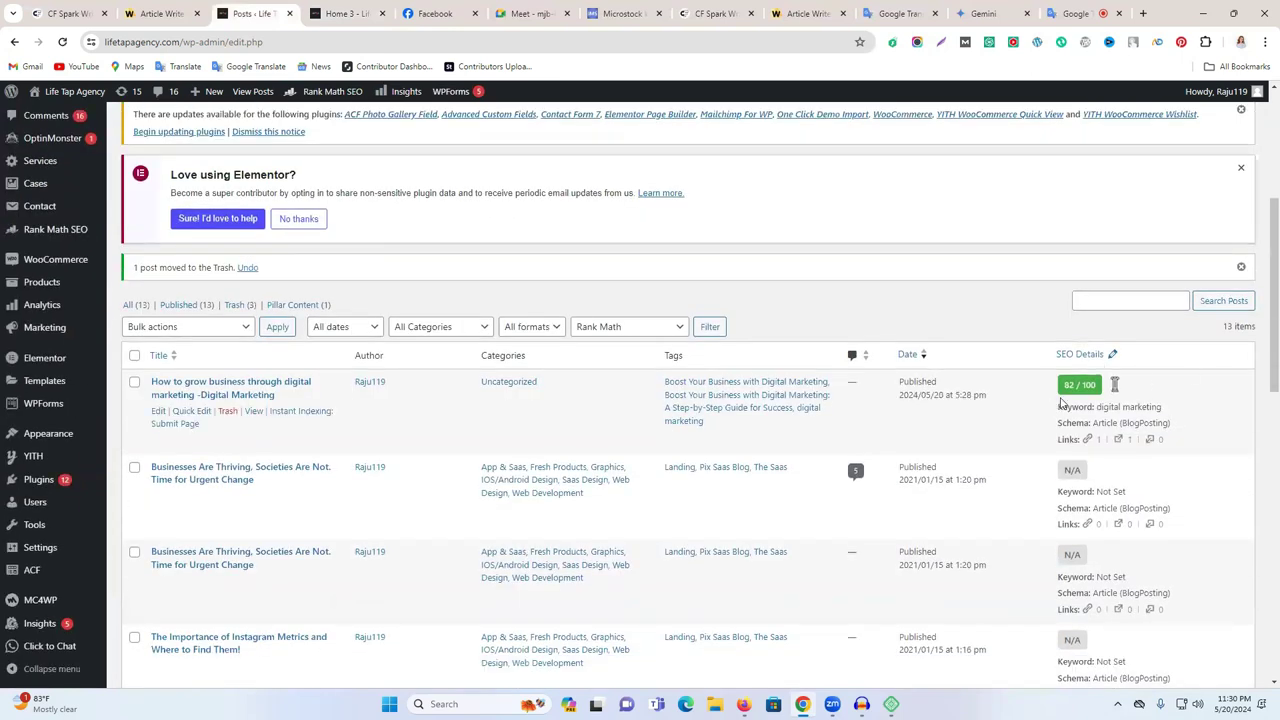